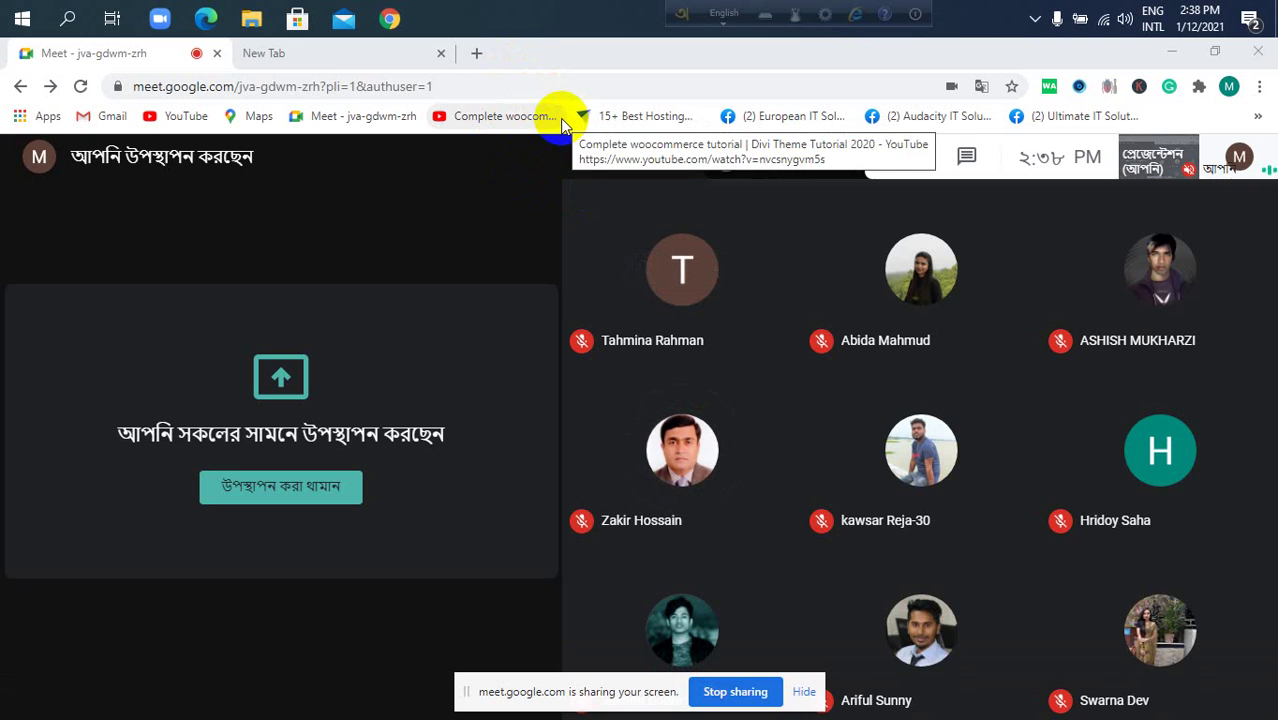
Admit the guest from the join-request popup so the call has 14 participants.
{"action": "mouse_move", "coordinate": [644, 397]}
{"action": "mouse_move", "coordinate": [630, 340]}
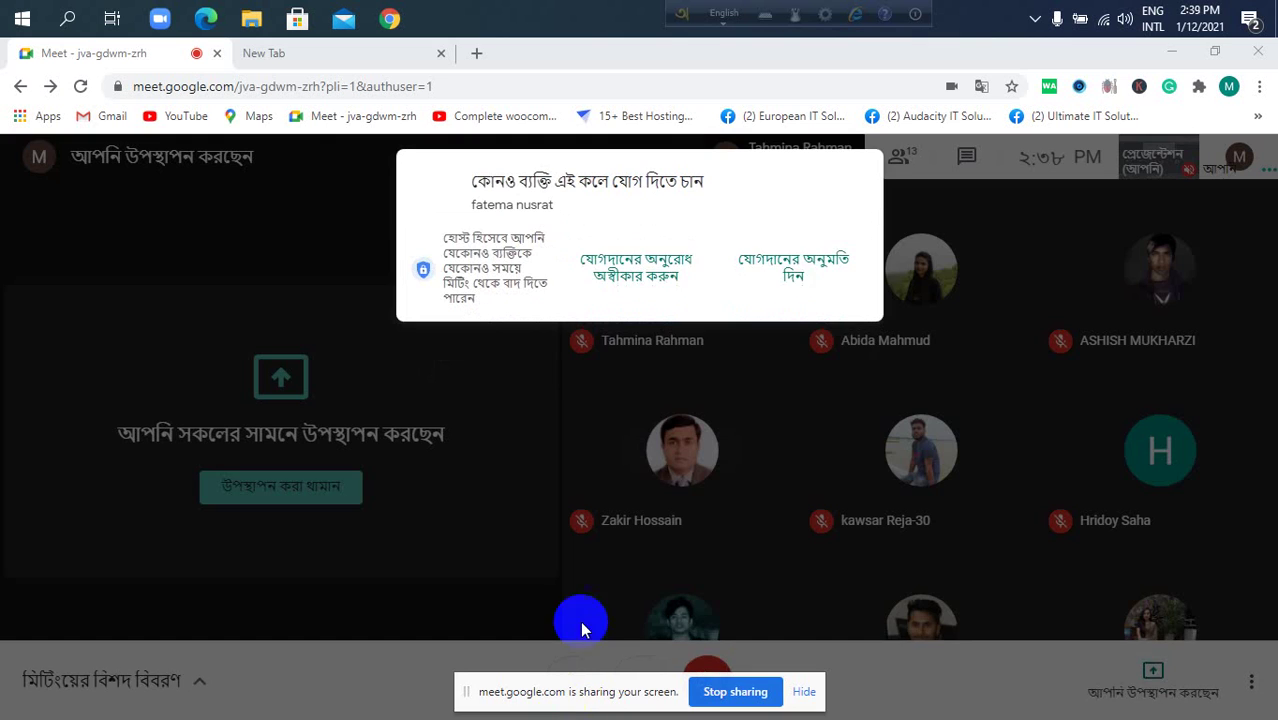
{"action": "left_click", "coordinate": [806, 313]}
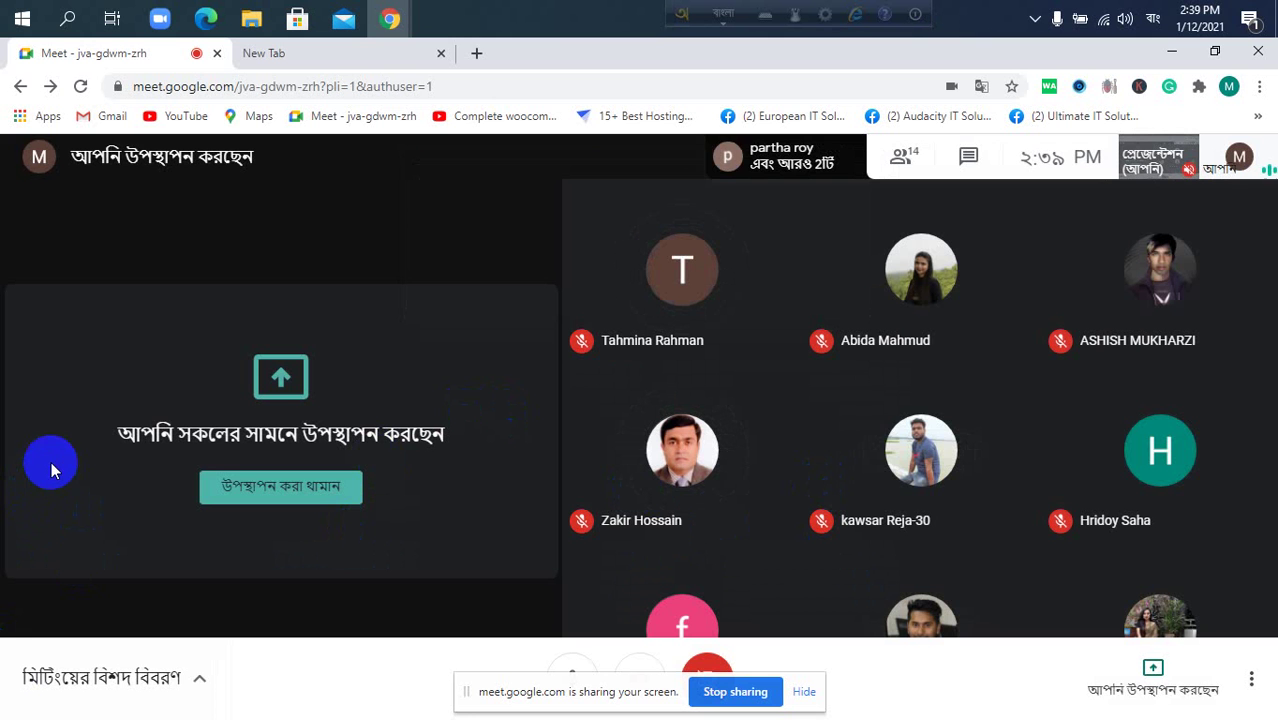
In the empty new tab, dismiss the Zoom update notice and switch the keyboard from Bangla to English.
{"action": "left_click", "coordinate": [397, 56]}
{"action": "left_click", "coordinate": [431, 86]}
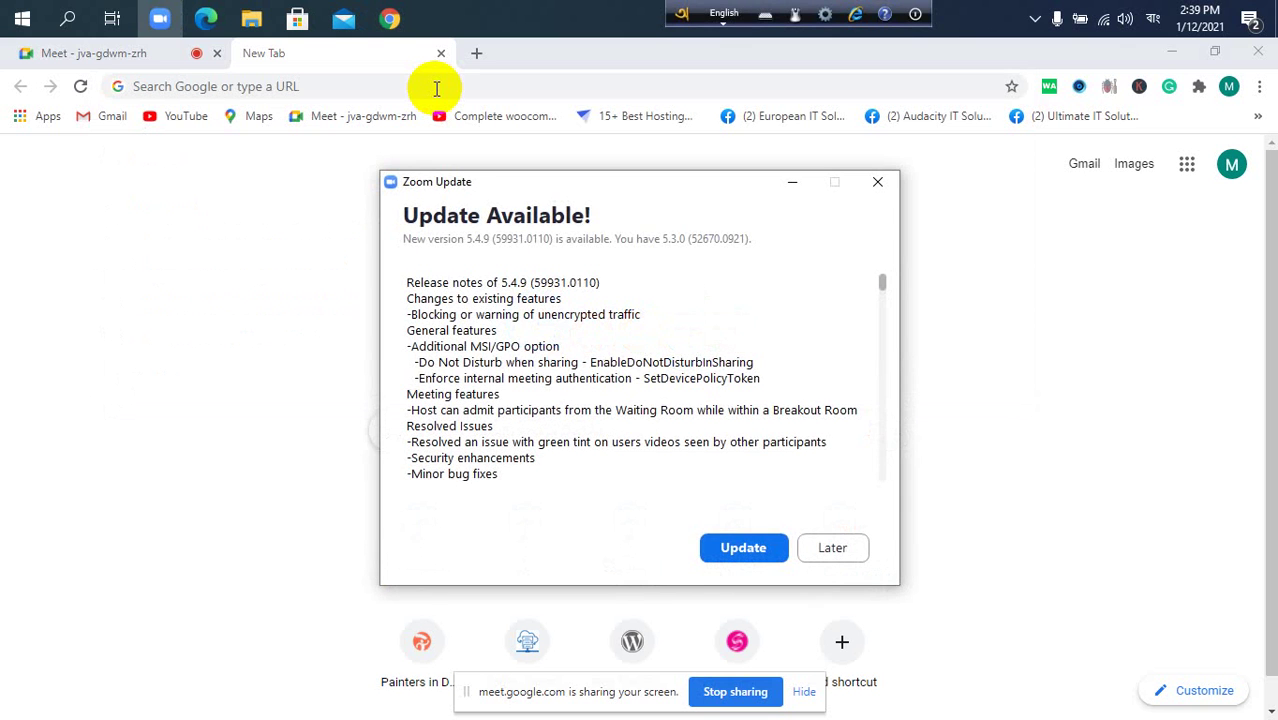
{"action": "left_click", "coordinate": [877, 181]}
{"action": "left_click", "coordinate": [300, 84]}
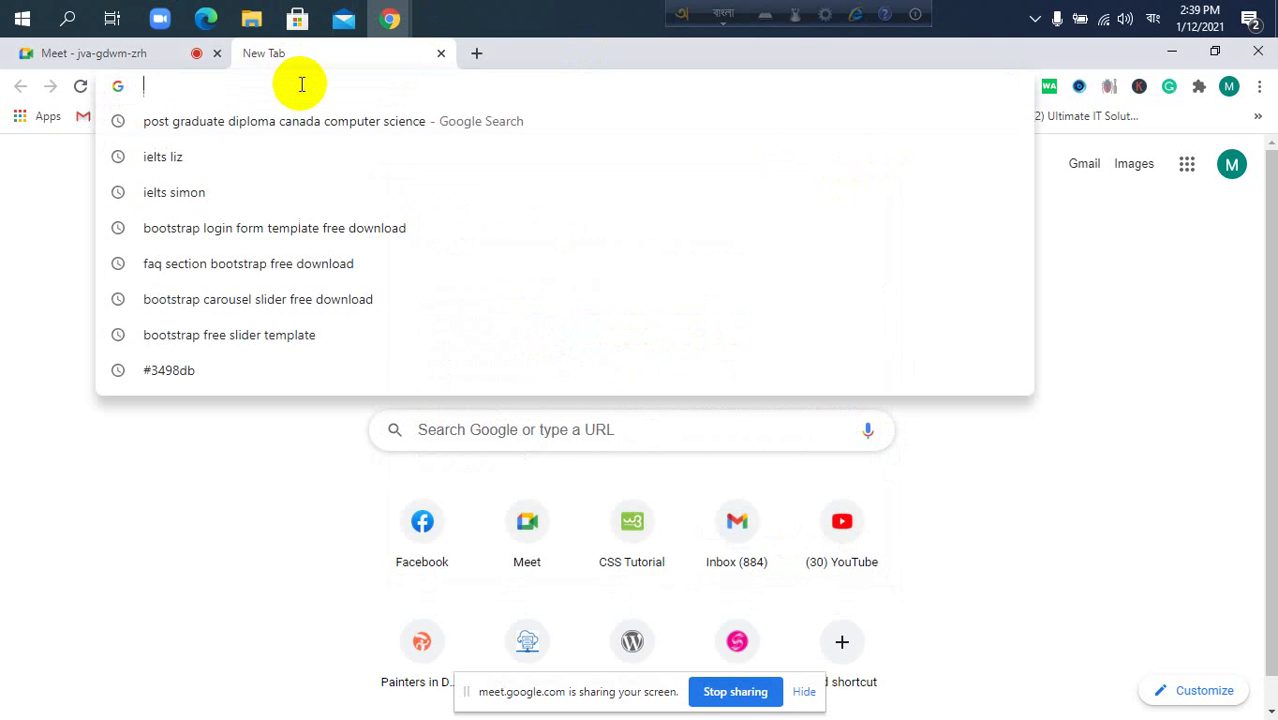
{"action": "type", "text": "wor"}
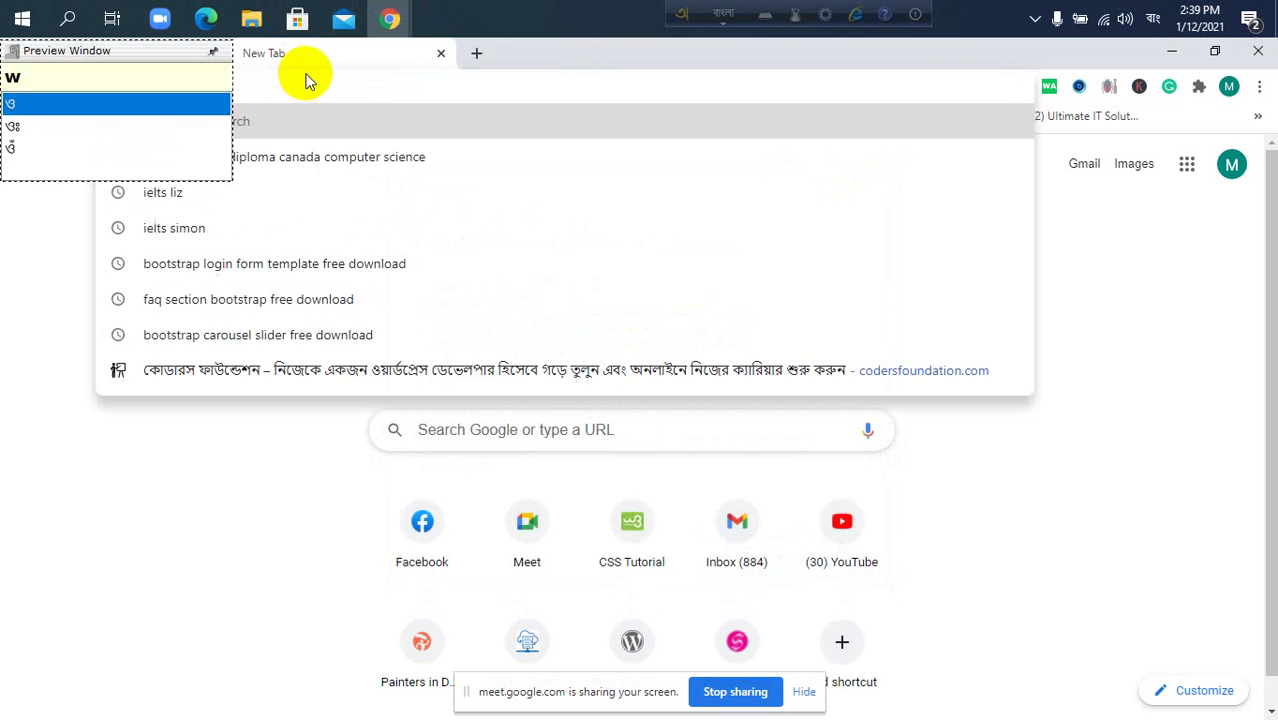
{"action": "key", "text": "Escape"}
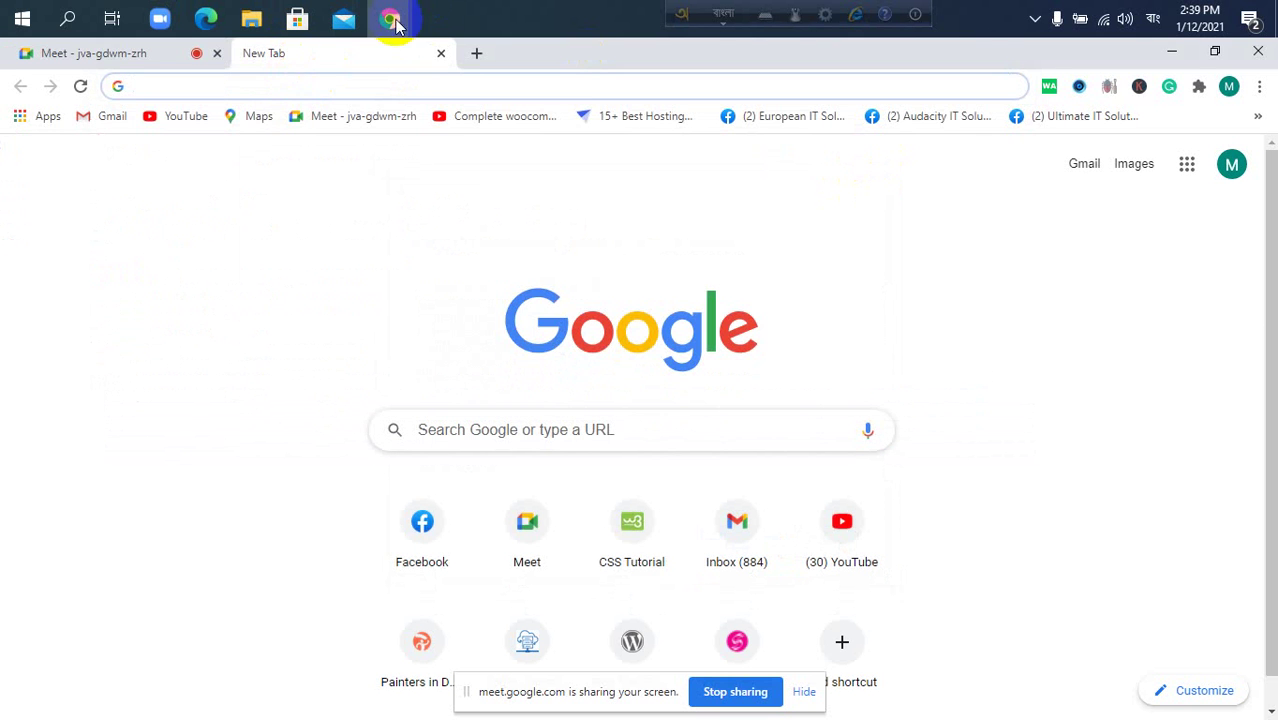
{"action": "left_click", "coordinate": [1153, 18]}
{"action": "left_click", "coordinate": [1150, 62]}
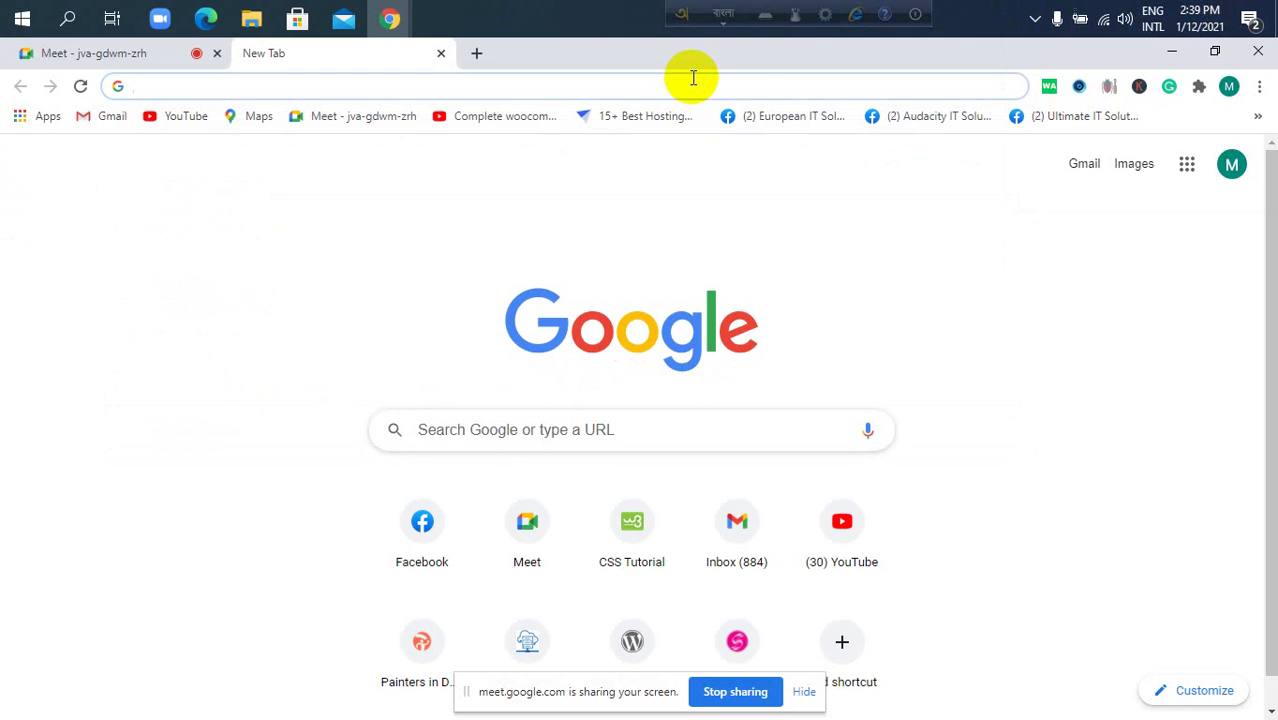
{"action": "left_click", "coordinate": [668, 16]}
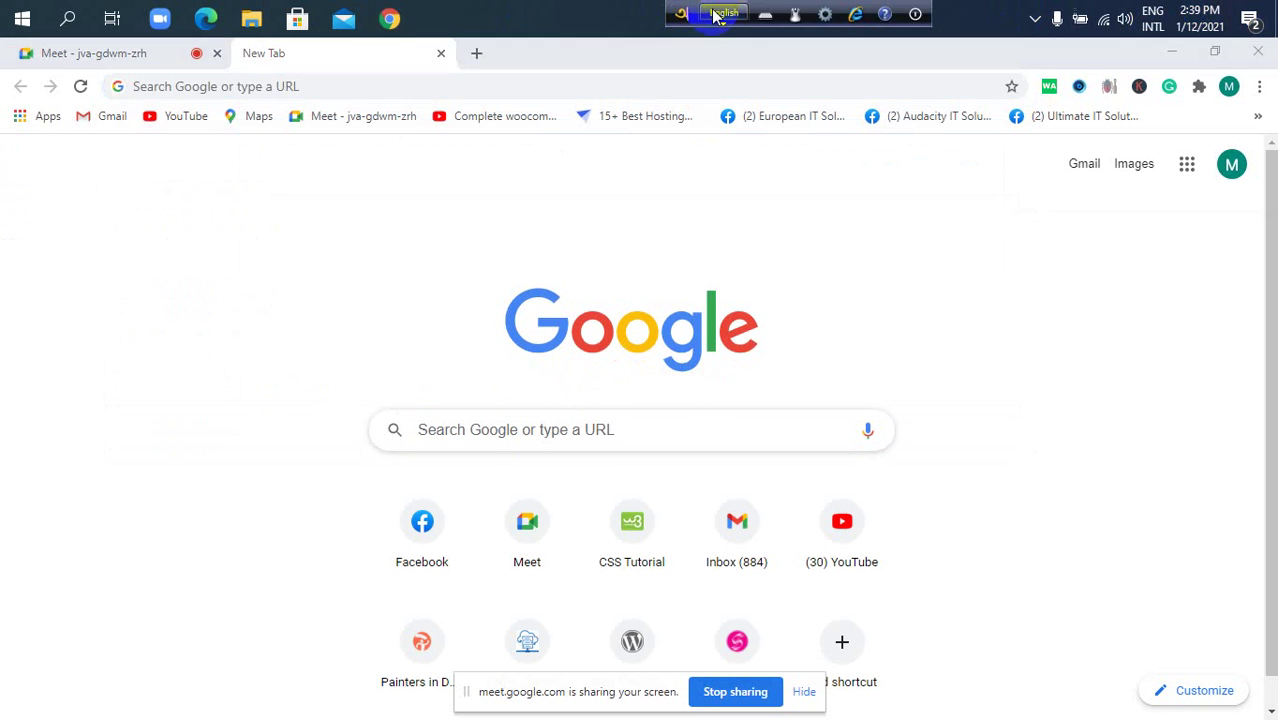
Load wordpress.org in the new tab.
{"action": "left_click", "coordinate": [613, 85]}
{"action": "type", "text": "wordpress.org"}
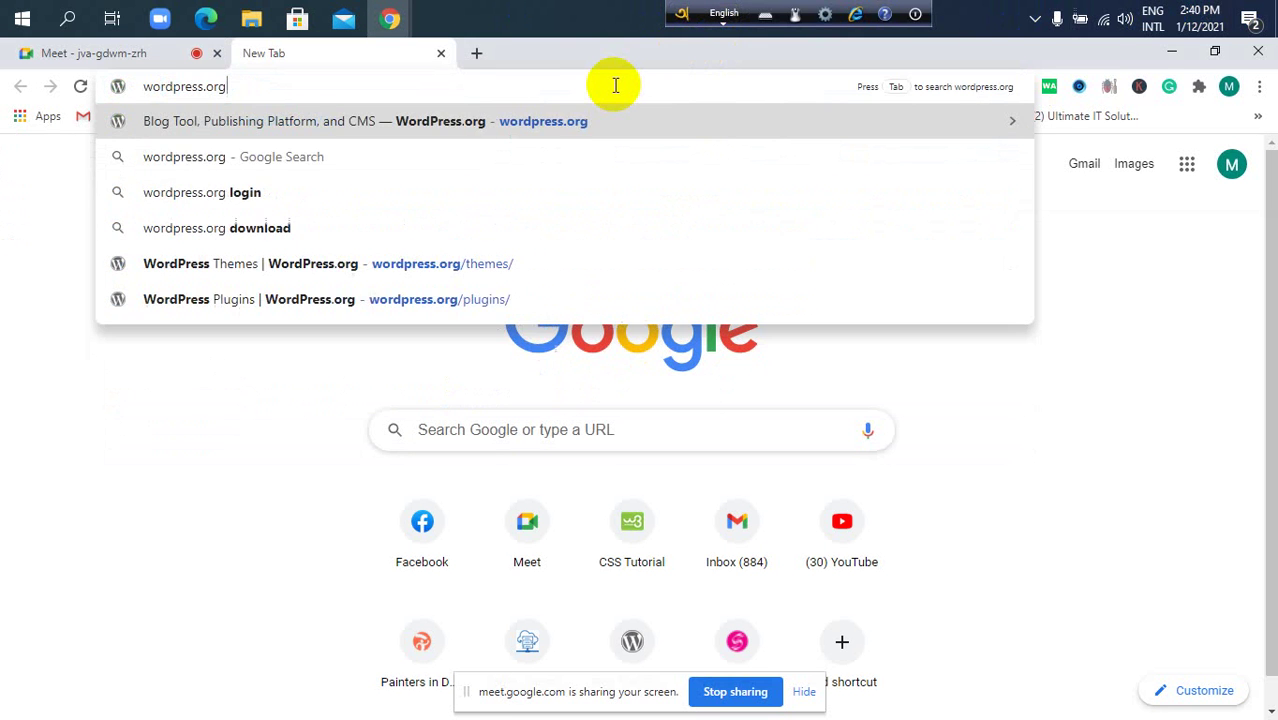
{"action": "key", "text": "Return"}
Open wordpress.com in another new tab, then return to the wordpress.org tab.
{"action": "left_click", "coordinate": [476, 55]}
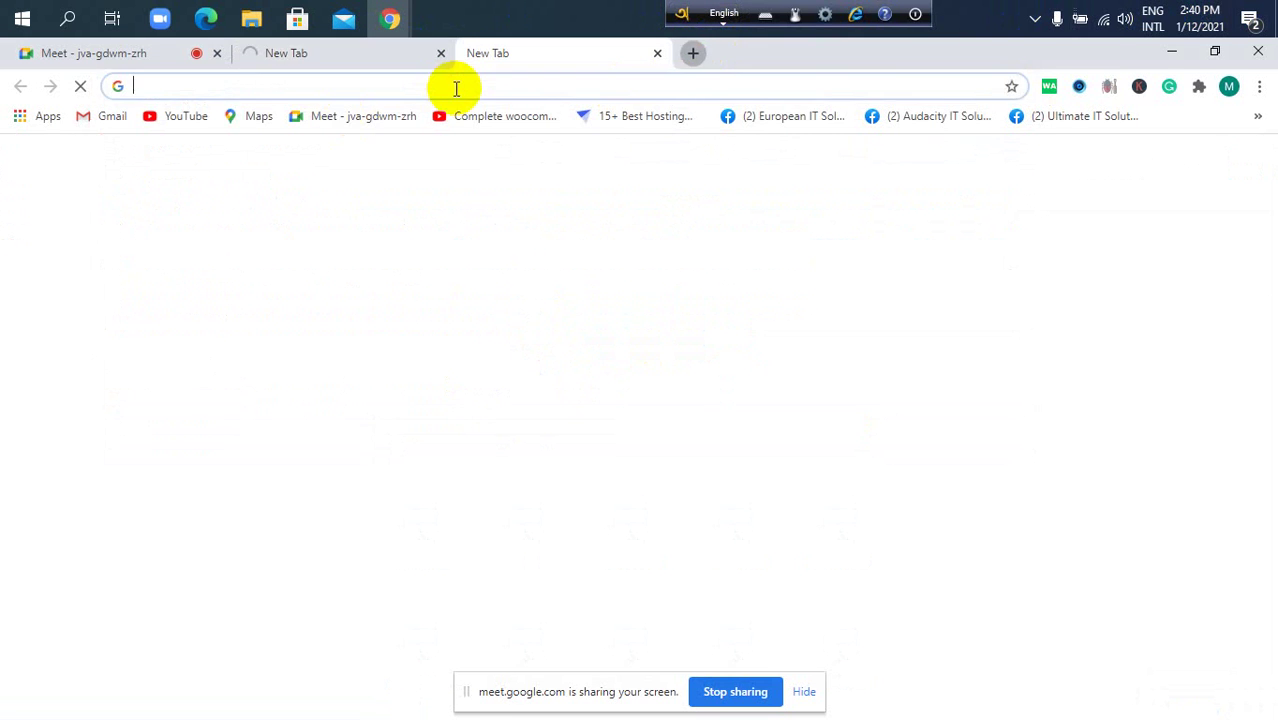
{"action": "type", "text": "wordp"}
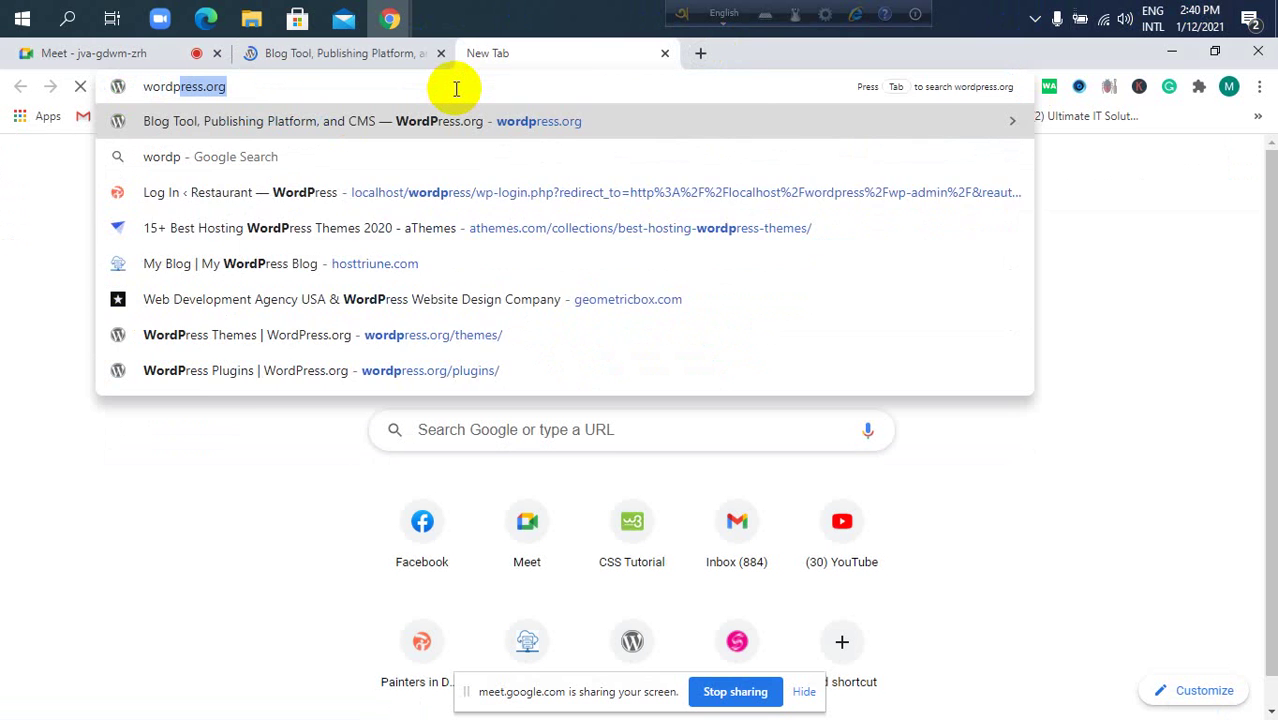
{"action": "type", "text": "ress.org"}
{"action": "key", "text": "BackSpace"}
{"action": "key", "text": "BackSpace"}
{"action": "key", "text": "BackSpace"}
{"action": "type", "text": "co"}
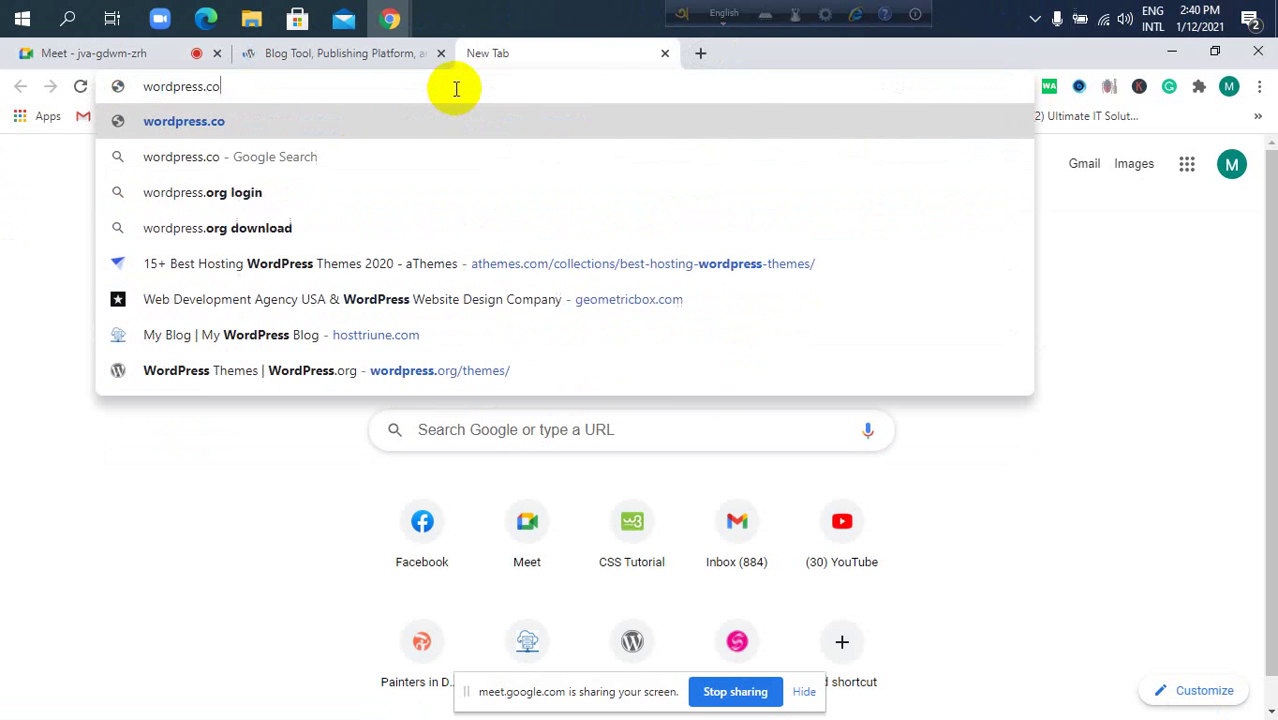
{"action": "type", "text": "m"}
{"action": "key", "text": "Return"}
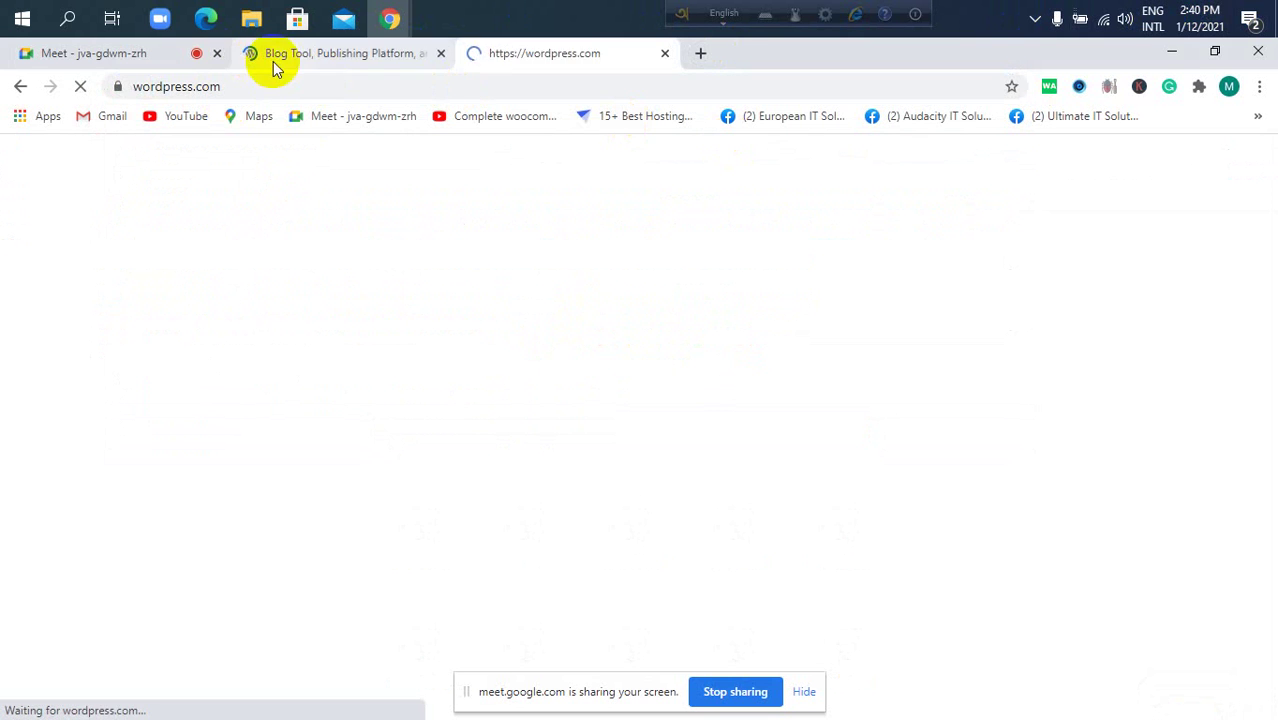
{"action": "left_click", "coordinate": [273, 61]}
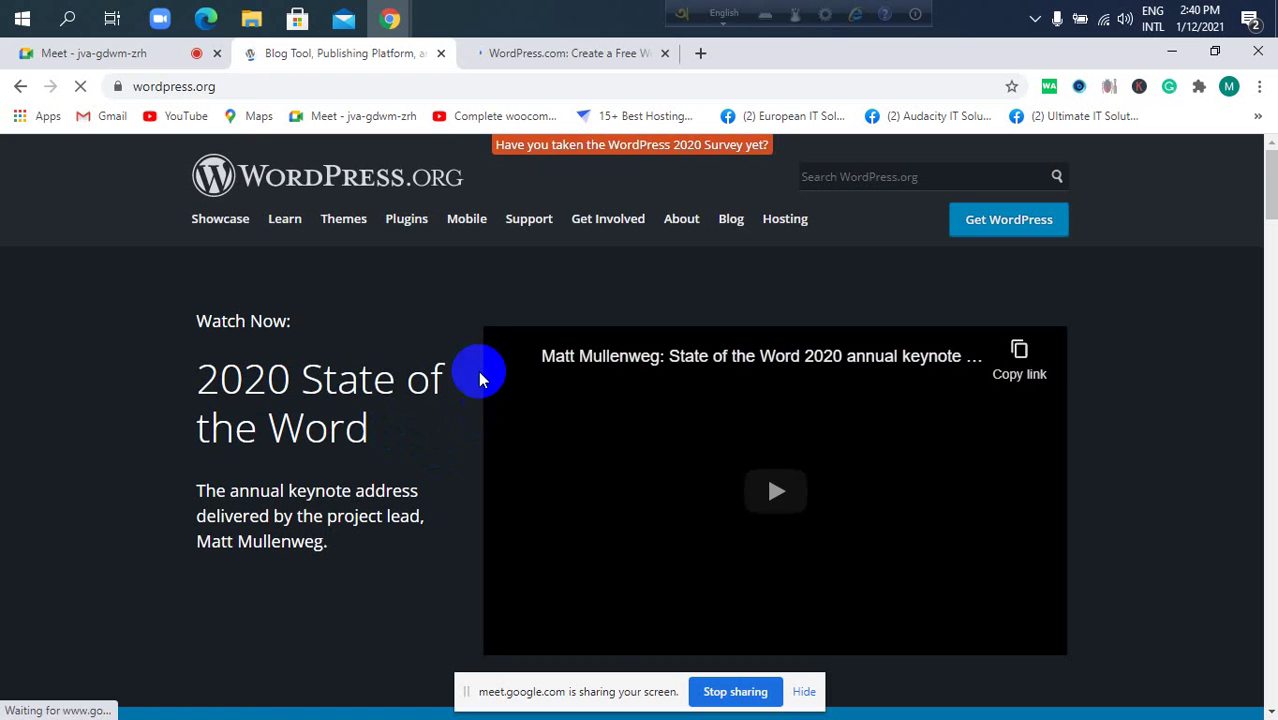
Open the WordPress.org Themes directory listing 8,033 themes.
{"action": "scroll", "coordinate": [414, 445], "scroll_direction": "down", "scroll_amount": 2}
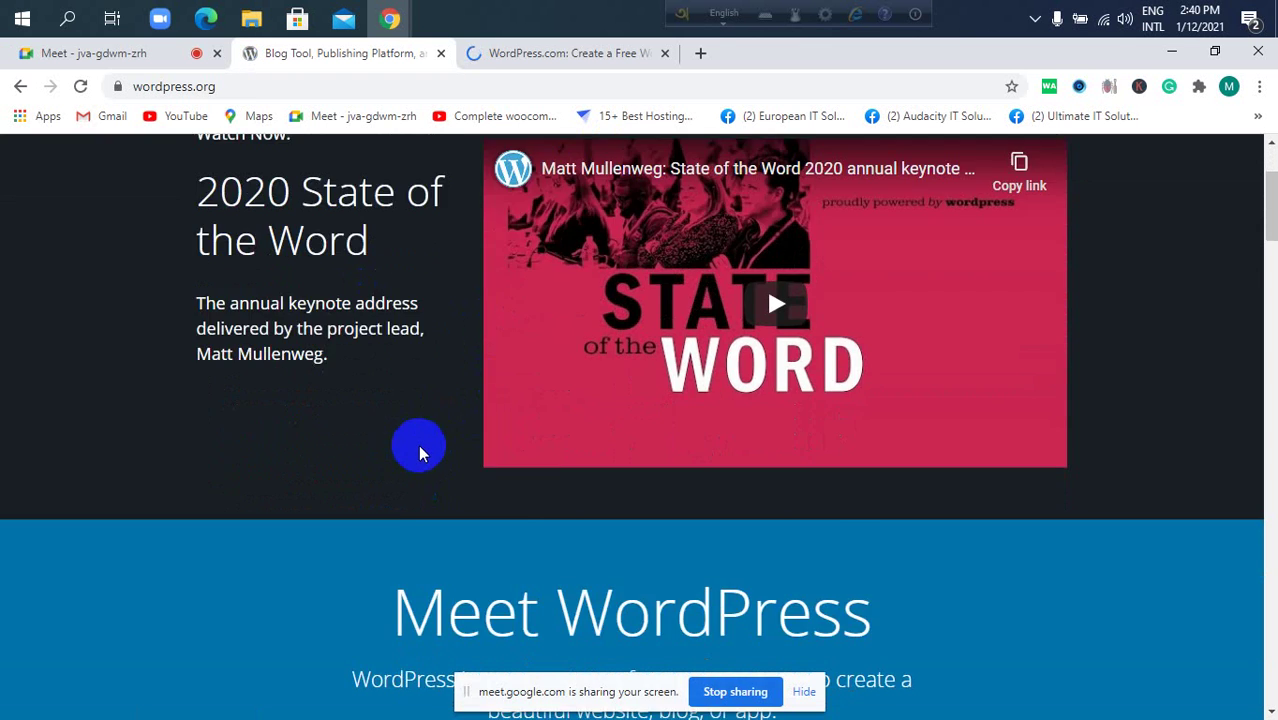
{"action": "scroll", "coordinate": [418, 444], "scroll_direction": "down", "scroll_amount": 7}
{"action": "scroll", "coordinate": [428, 439], "scroll_direction": "up", "scroll_amount": 5}
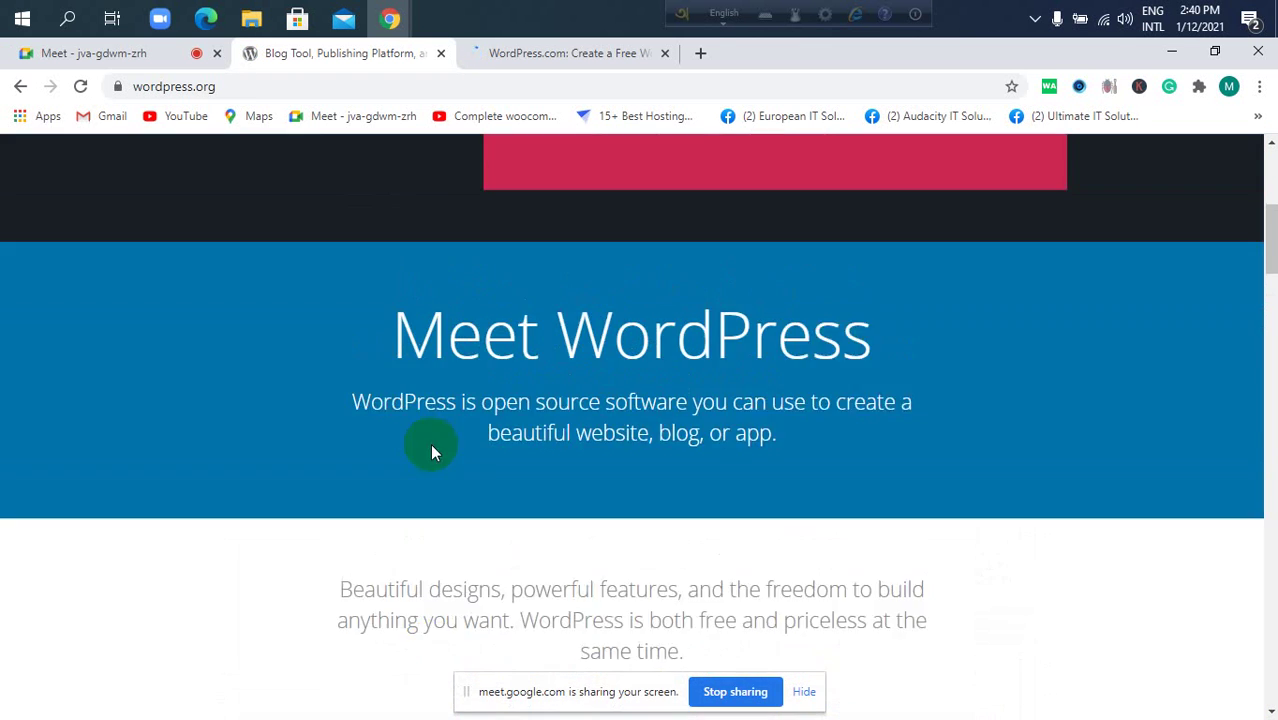
{"action": "scroll", "coordinate": [432, 445], "scroll_direction": "up", "scroll_amount": 7}
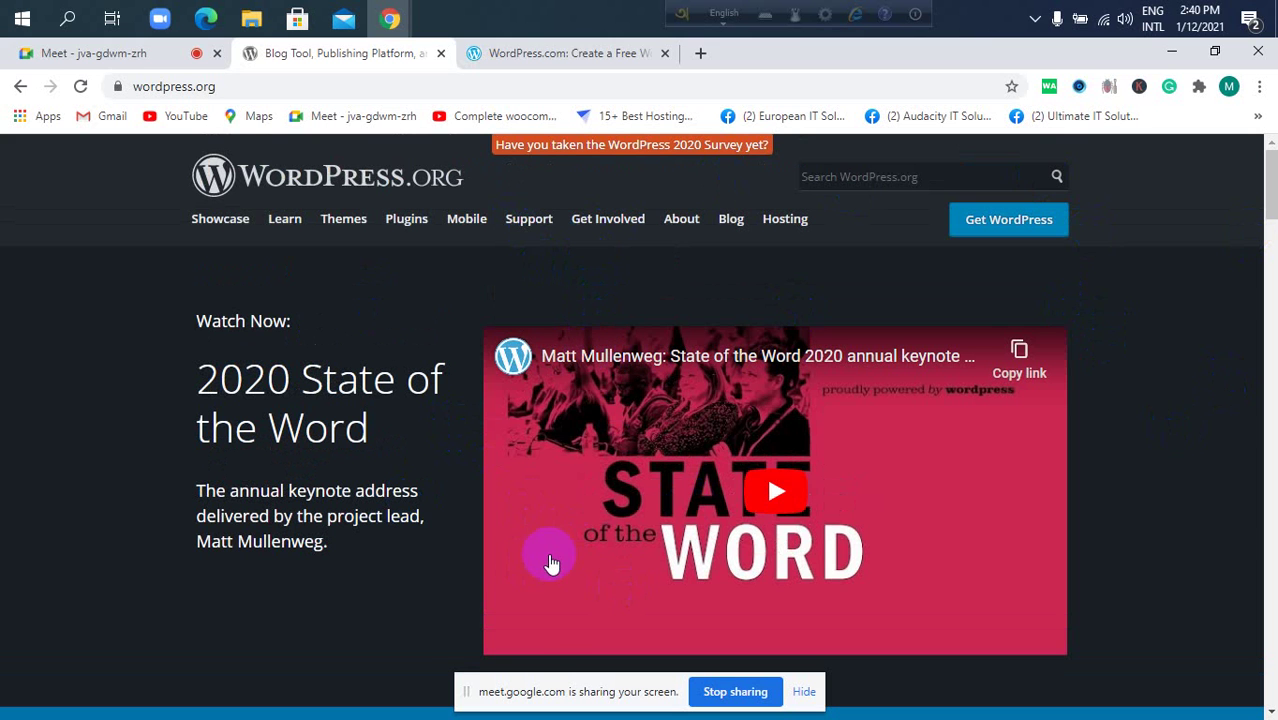
{"action": "left_click", "coordinate": [345, 225]}
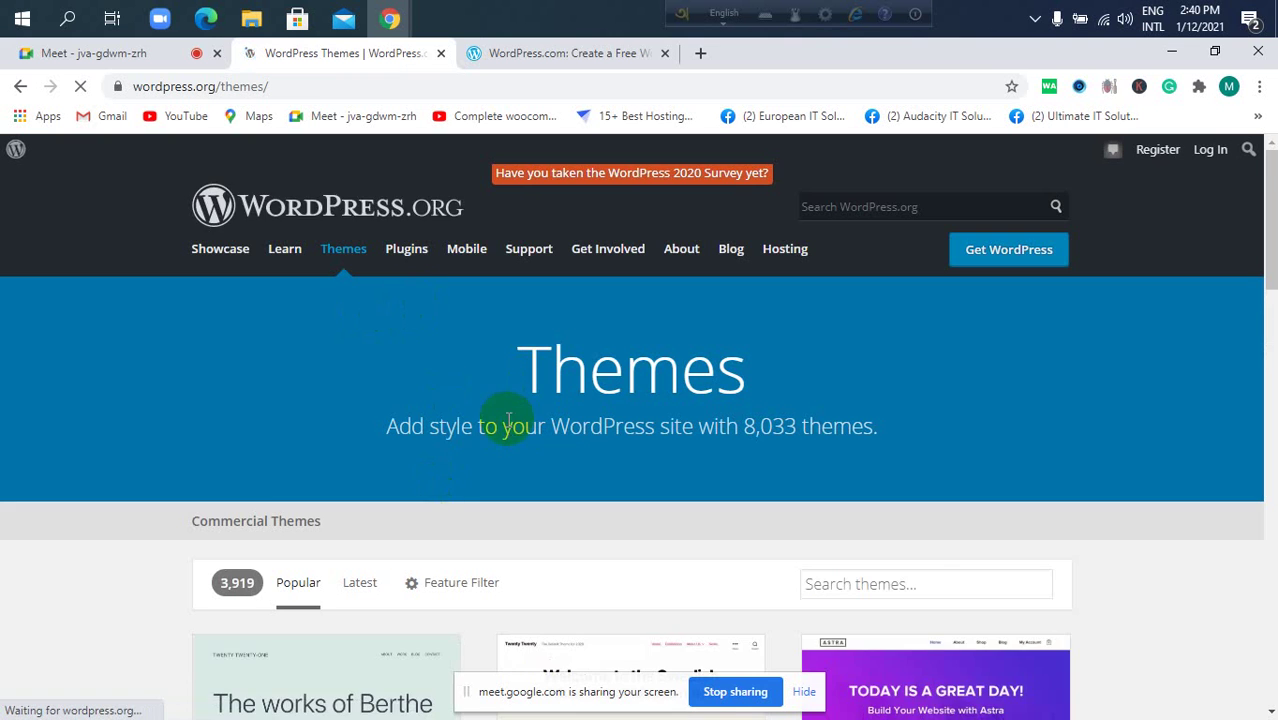
{"action": "scroll", "coordinate": [508, 422], "scroll_direction": "down", "scroll_amount": 4}
{"action": "scroll", "coordinate": [633, 365], "scroll_direction": "down", "scroll_amount": 3}
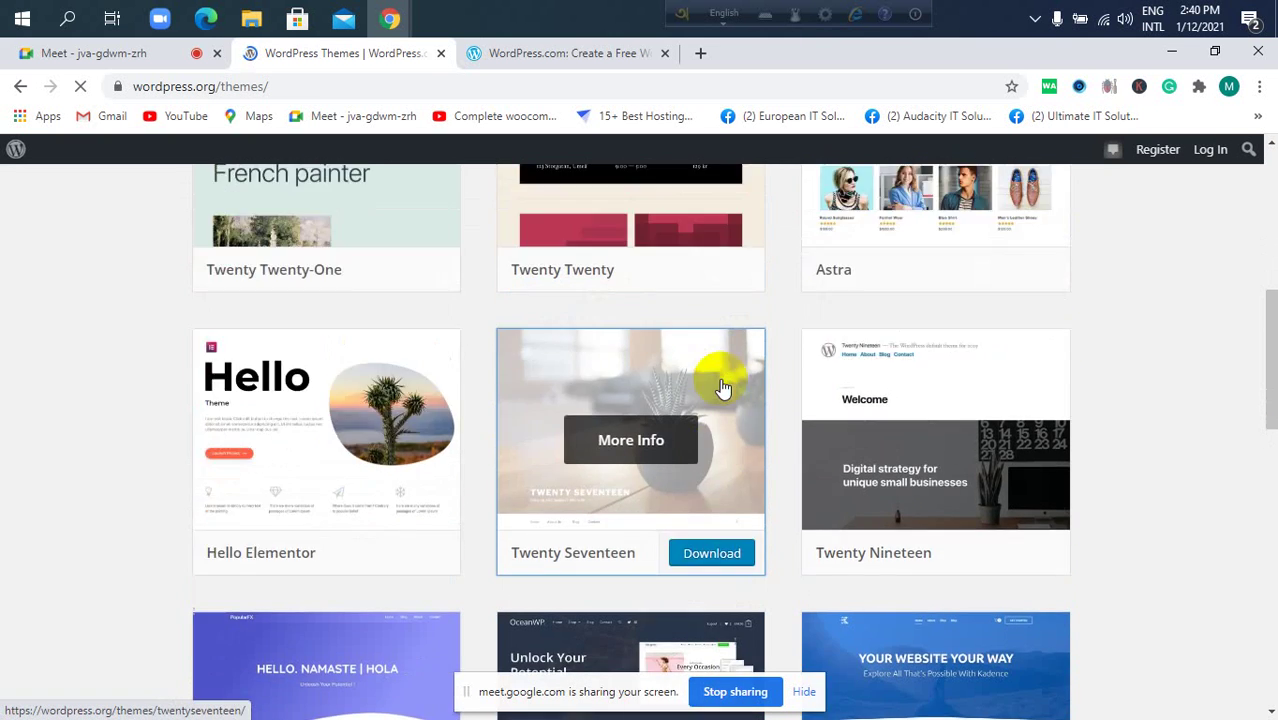
{"action": "scroll", "coordinate": [727, 391], "scroll_direction": "up", "scroll_amount": 2}
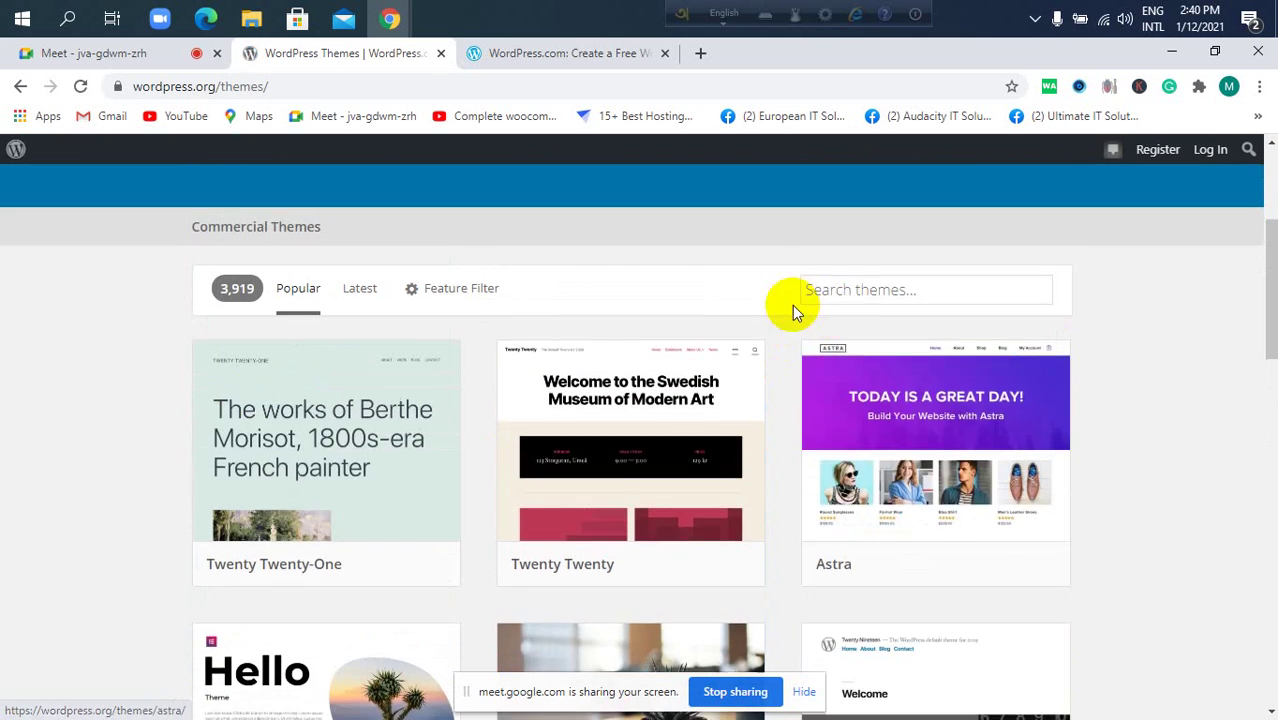
{"action": "scroll", "coordinate": [800, 310], "scroll_direction": "up", "scroll_amount": 2}
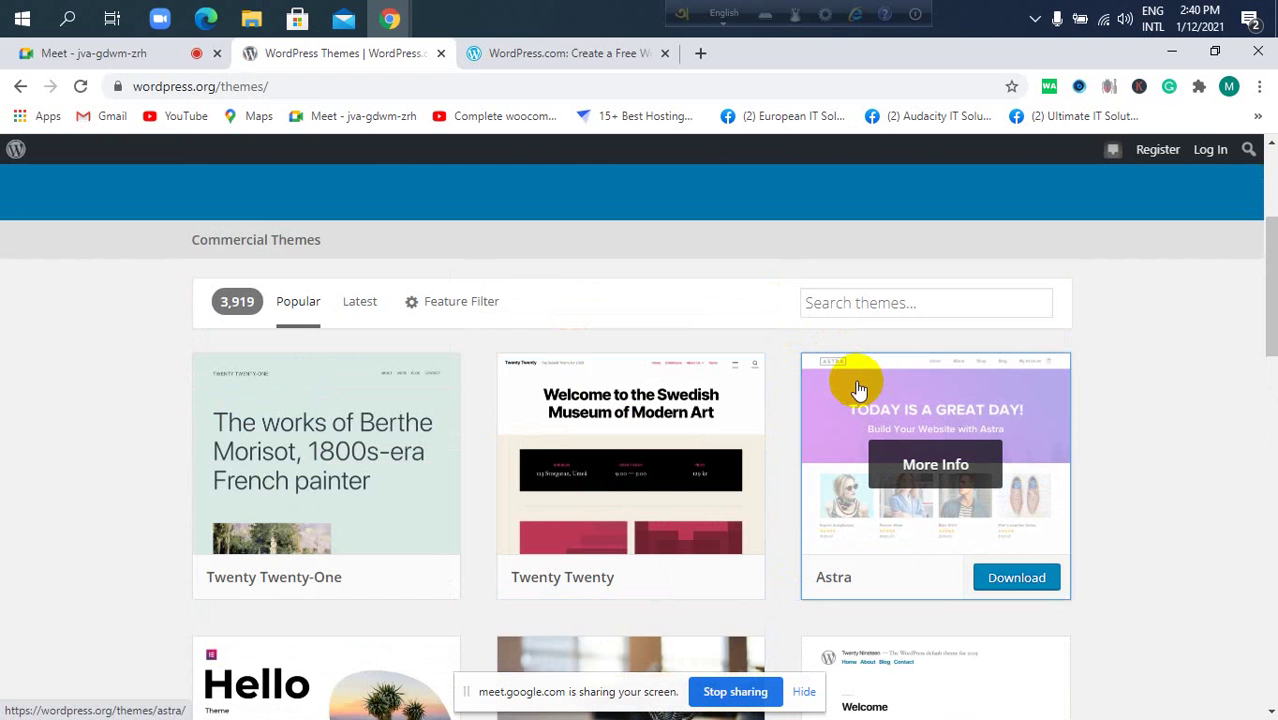
{"action": "scroll", "coordinate": [857, 389], "scroll_direction": "down", "scroll_amount": 3}
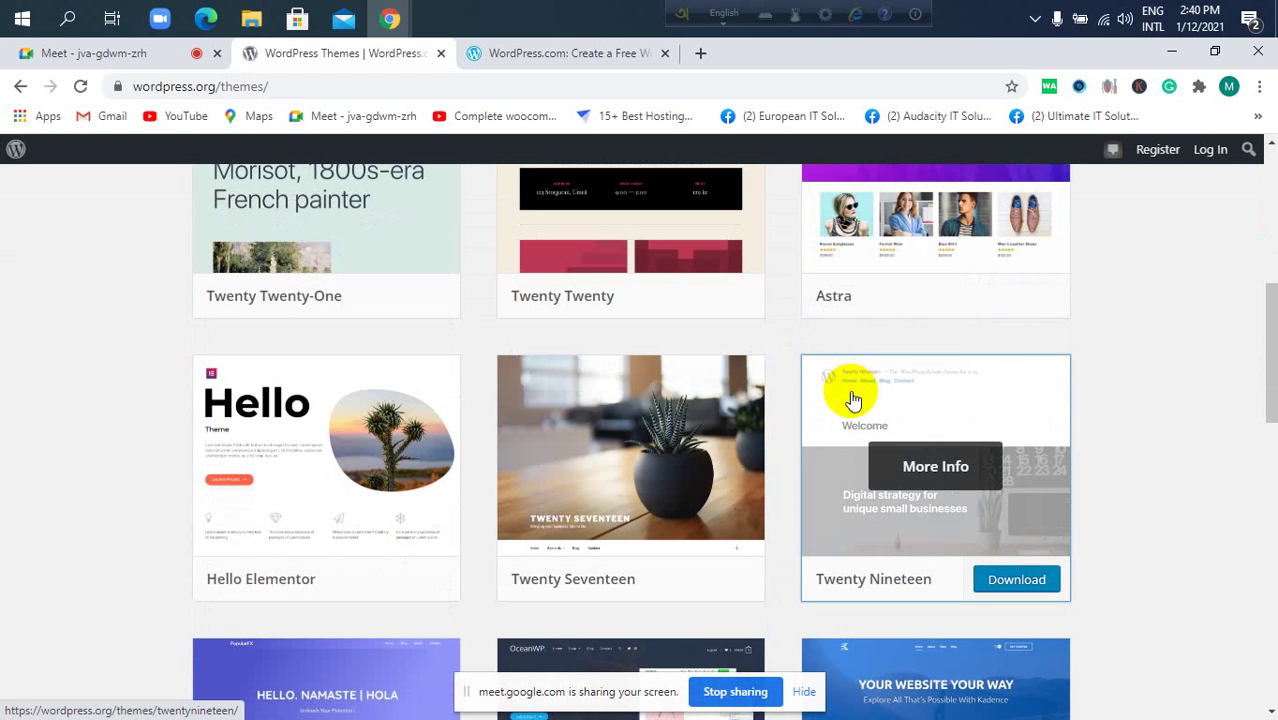
{"action": "scroll", "coordinate": [848, 410], "scroll_direction": "down", "scroll_amount": 1}
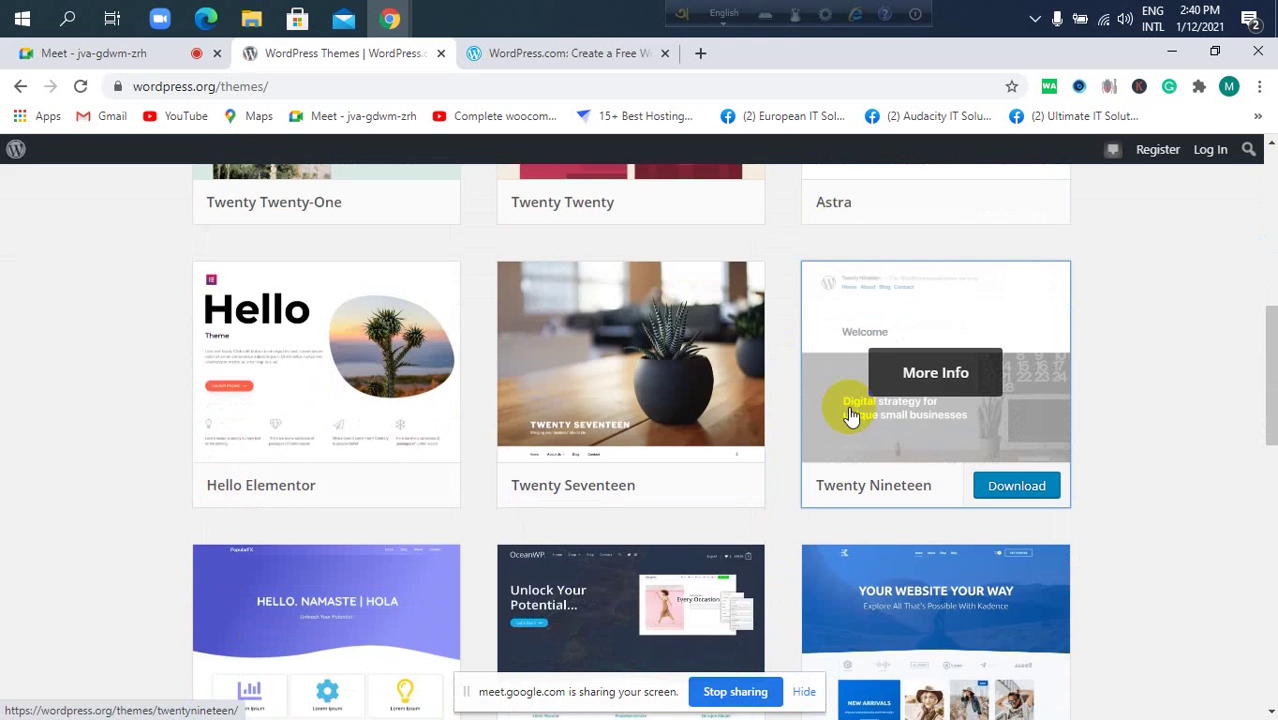
{"action": "scroll", "coordinate": [848, 418], "scroll_direction": "down", "scroll_amount": 2}
{"action": "scroll", "coordinate": [849, 417], "scroll_direction": "up", "scroll_amount": 5}
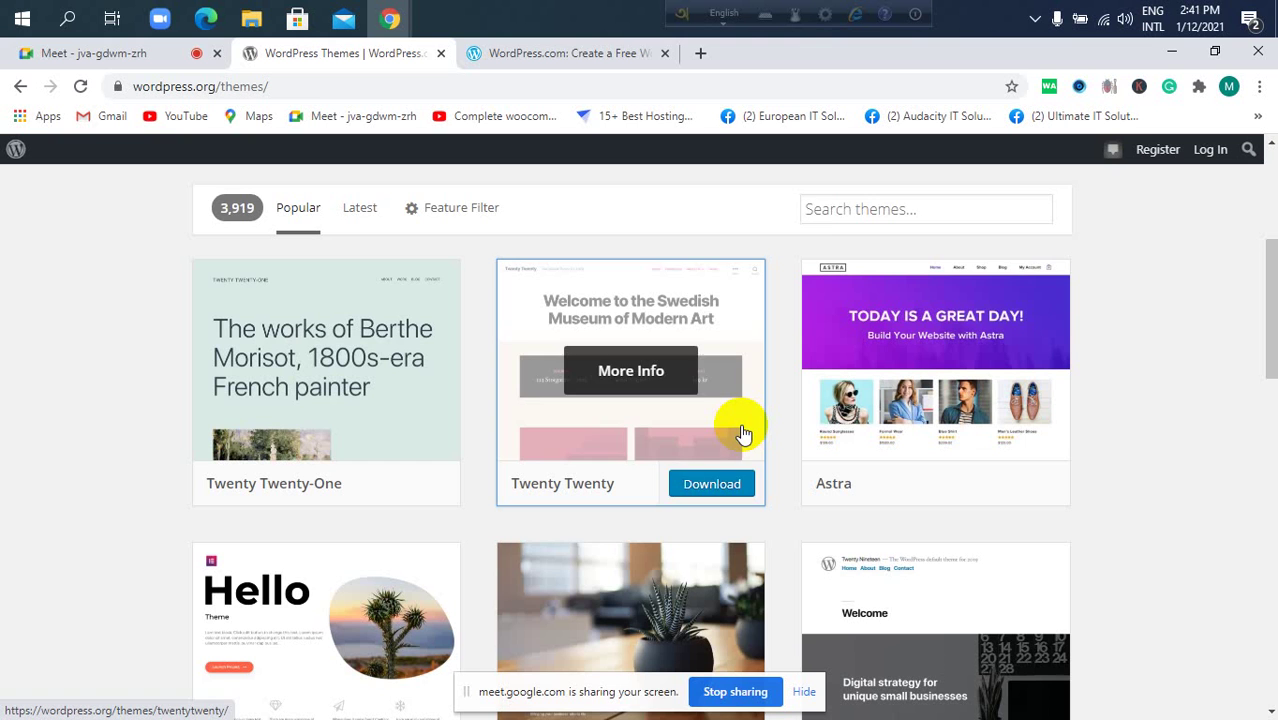
{"action": "scroll", "coordinate": [560, 329], "scroll_direction": "down", "scroll_amount": 1}
{"action": "scroll", "coordinate": [564, 330], "scroll_direction": "up", "scroll_amount": 4}
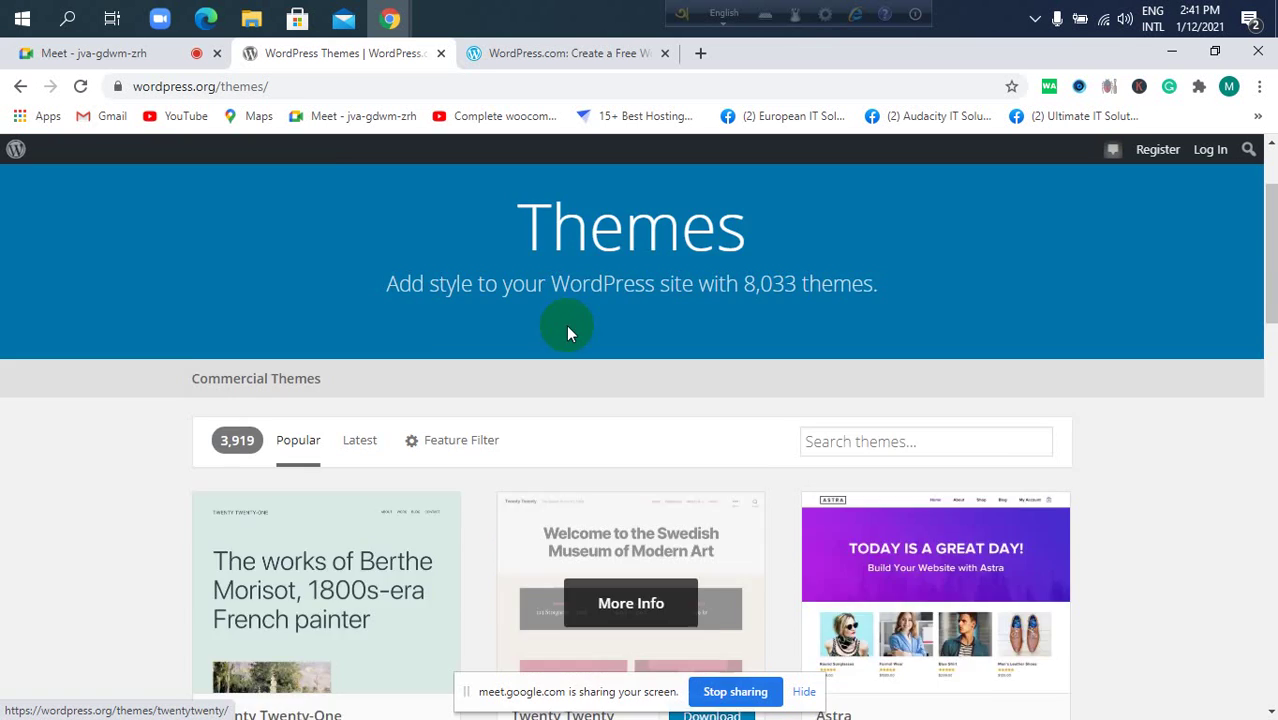
{"action": "scroll", "coordinate": [566, 330], "scroll_direction": "up", "scroll_amount": 2}
{"action": "left_click", "coordinate": [530, 373]}
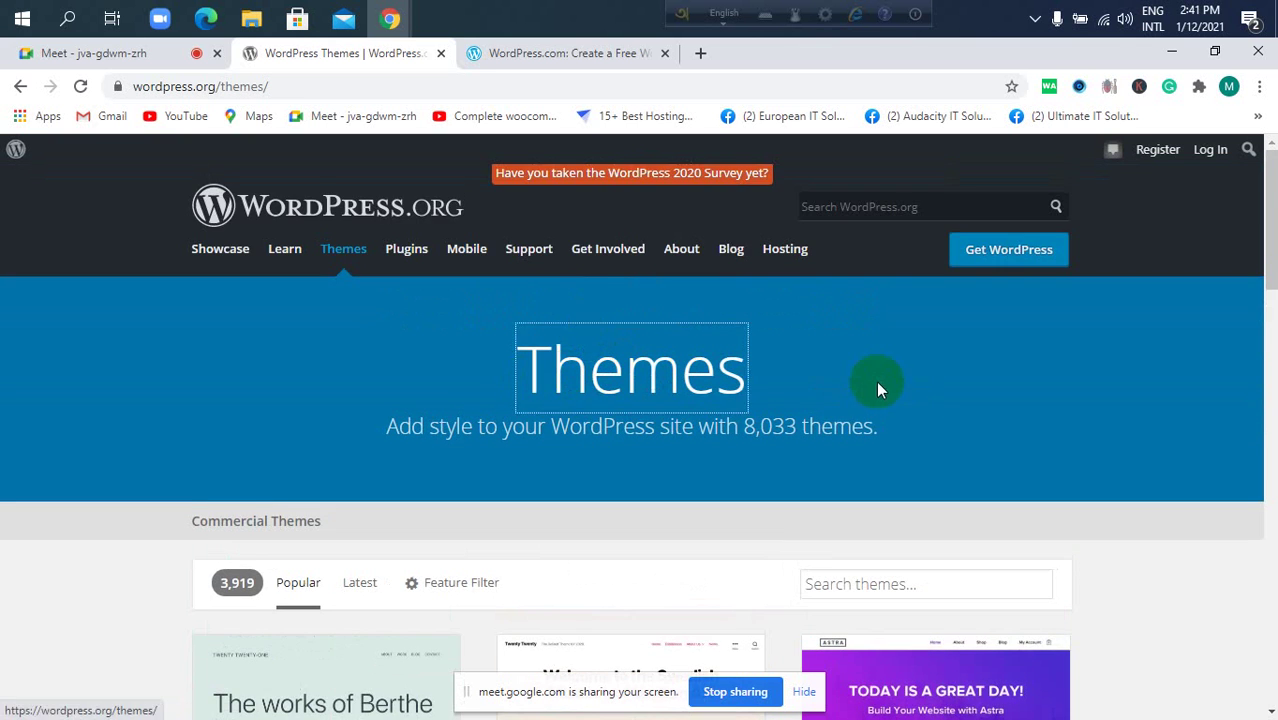
{"action": "scroll", "coordinate": [876, 385], "scroll_direction": "down", "scroll_amount": 2}
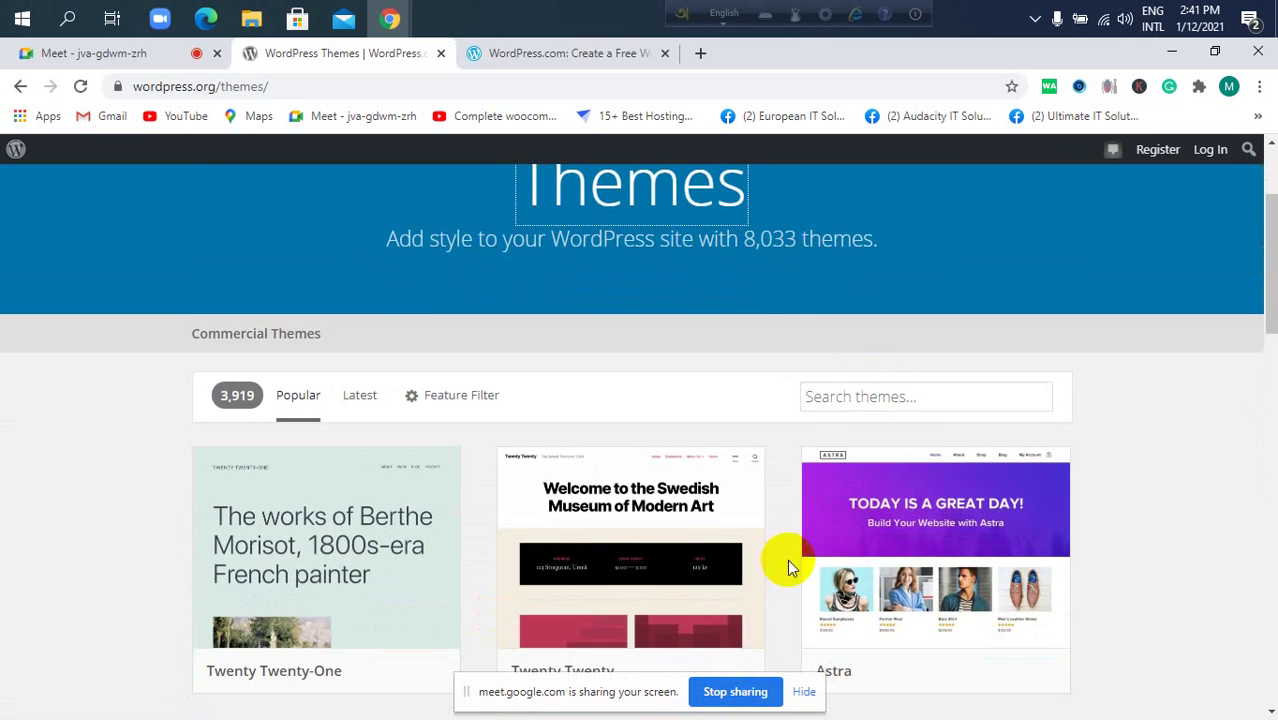
{"action": "scroll", "coordinate": [860, 570], "scroll_direction": "down", "scroll_amount": 3}
{"action": "scroll", "coordinate": [855, 575], "scroll_direction": "up", "scroll_amount": 1}
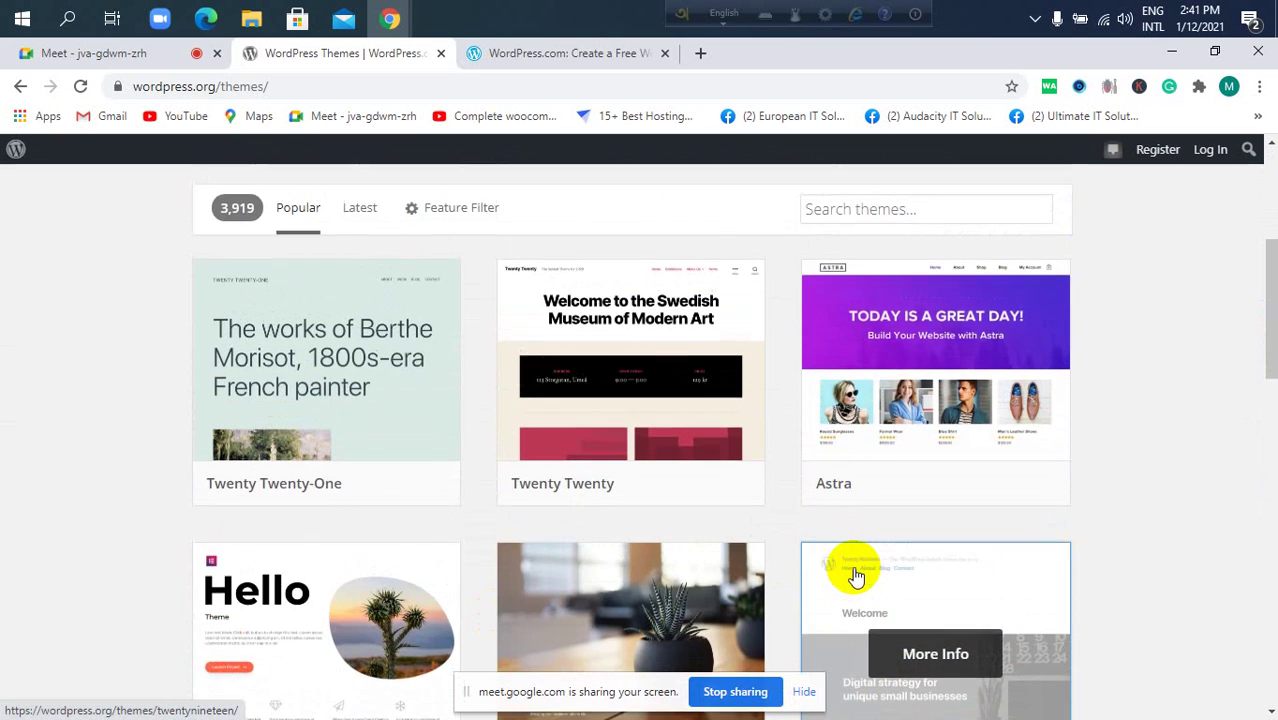
{"action": "scroll", "coordinate": [855, 575], "scroll_direction": "up", "scroll_amount": 2}
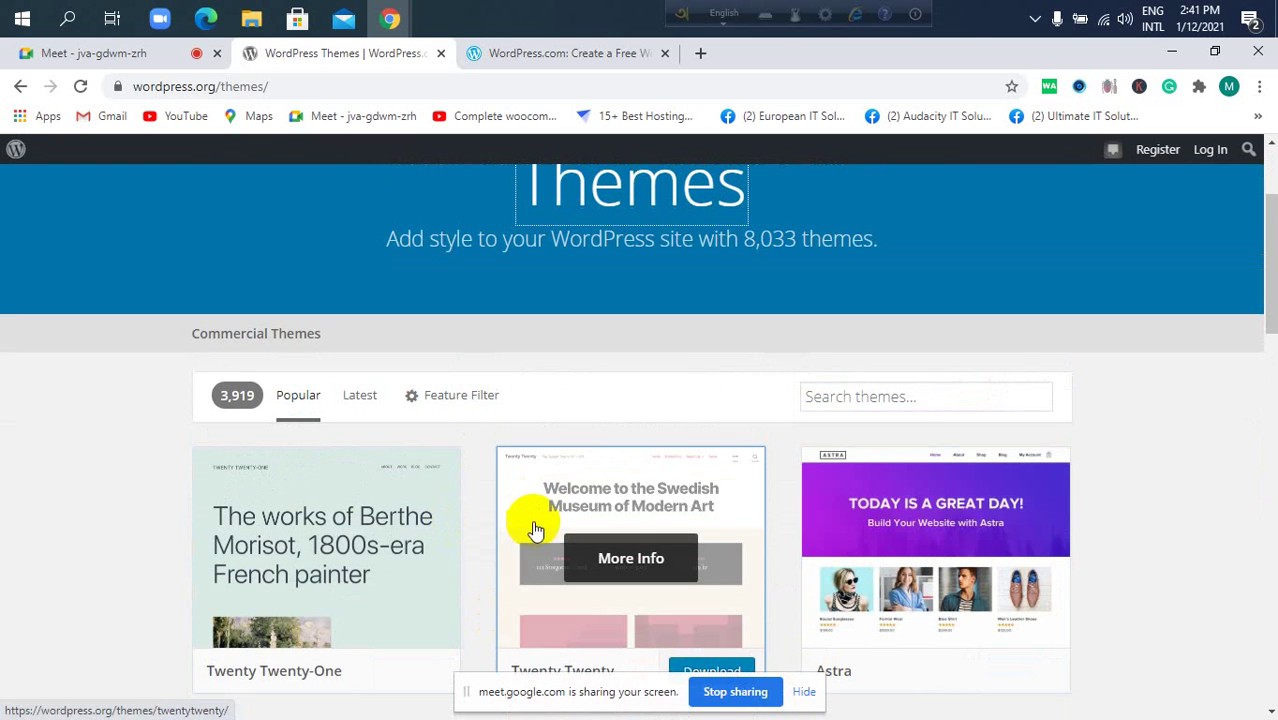
{"action": "scroll", "coordinate": [578, 472], "scroll_direction": "up", "scroll_amount": 2}
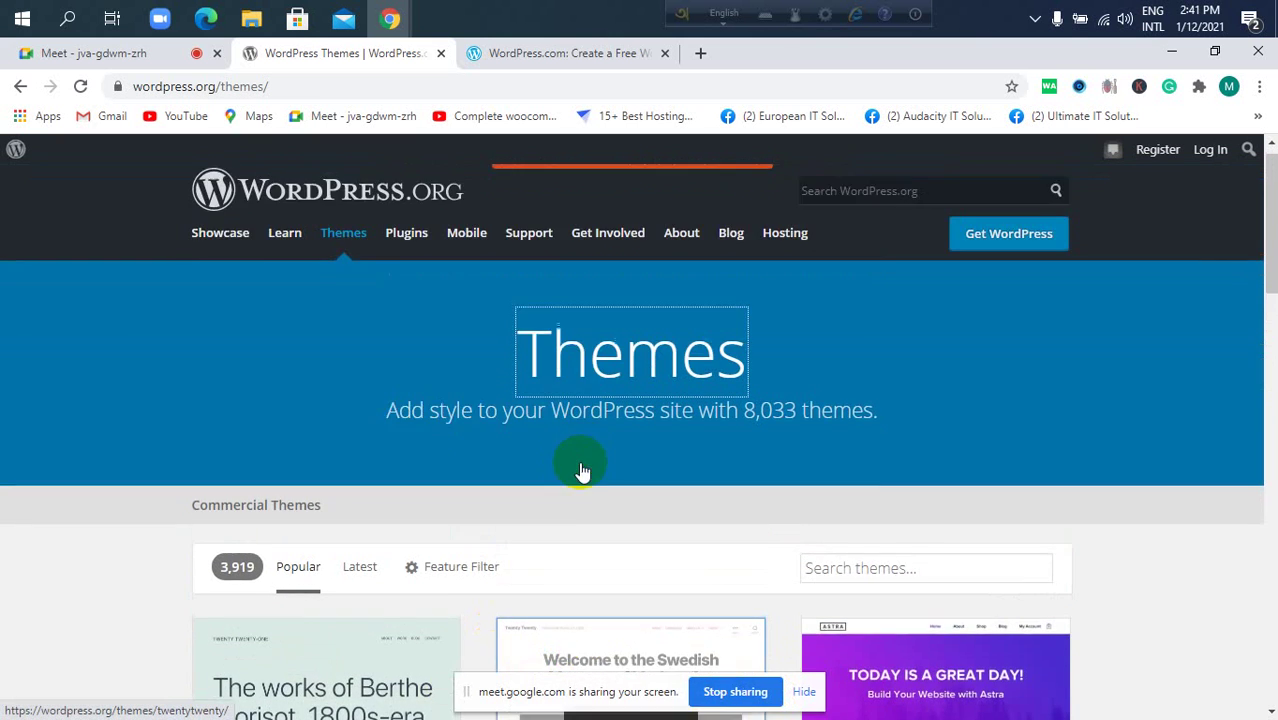
{"action": "scroll", "coordinate": [583, 472], "scroll_direction": "up", "scroll_amount": 1}
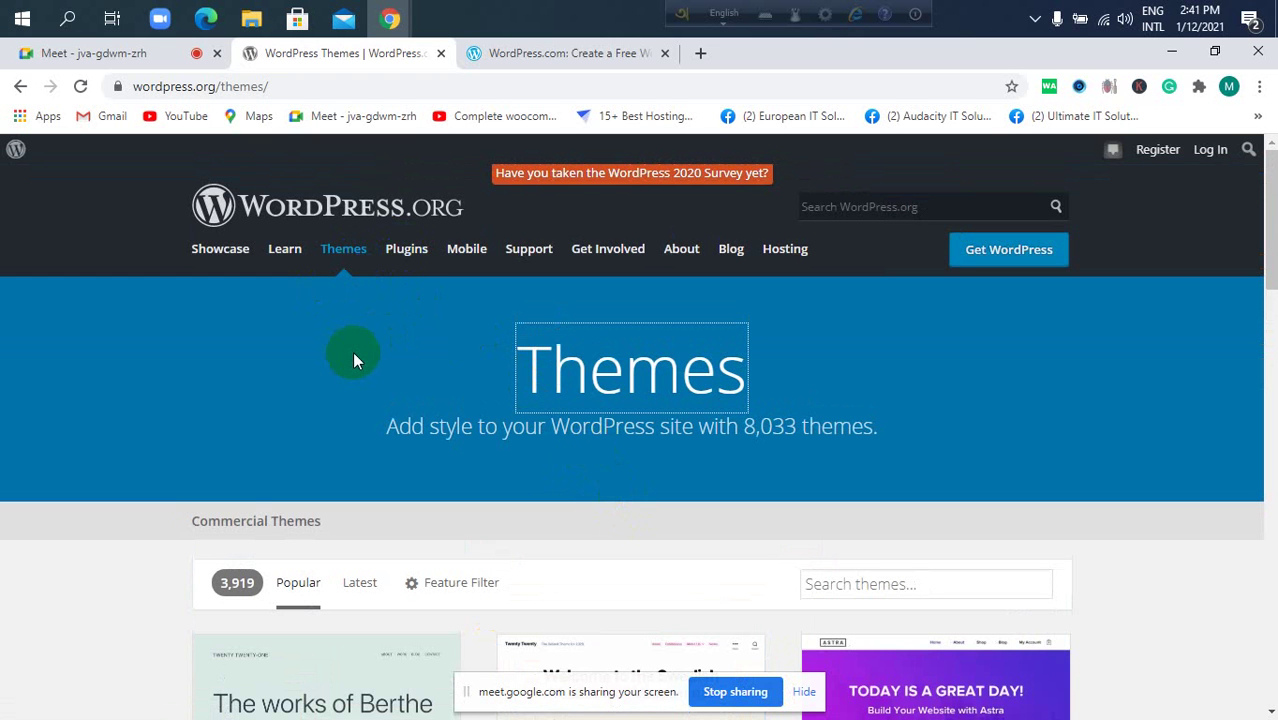
{"action": "scroll", "coordinate": [462, 465], "scroll_direction": "down", "scroll_amount": 3}
{"action": "scroll", "coordinate": [442, 444], "scroll_direction": "up", "scroll_amount": 3}
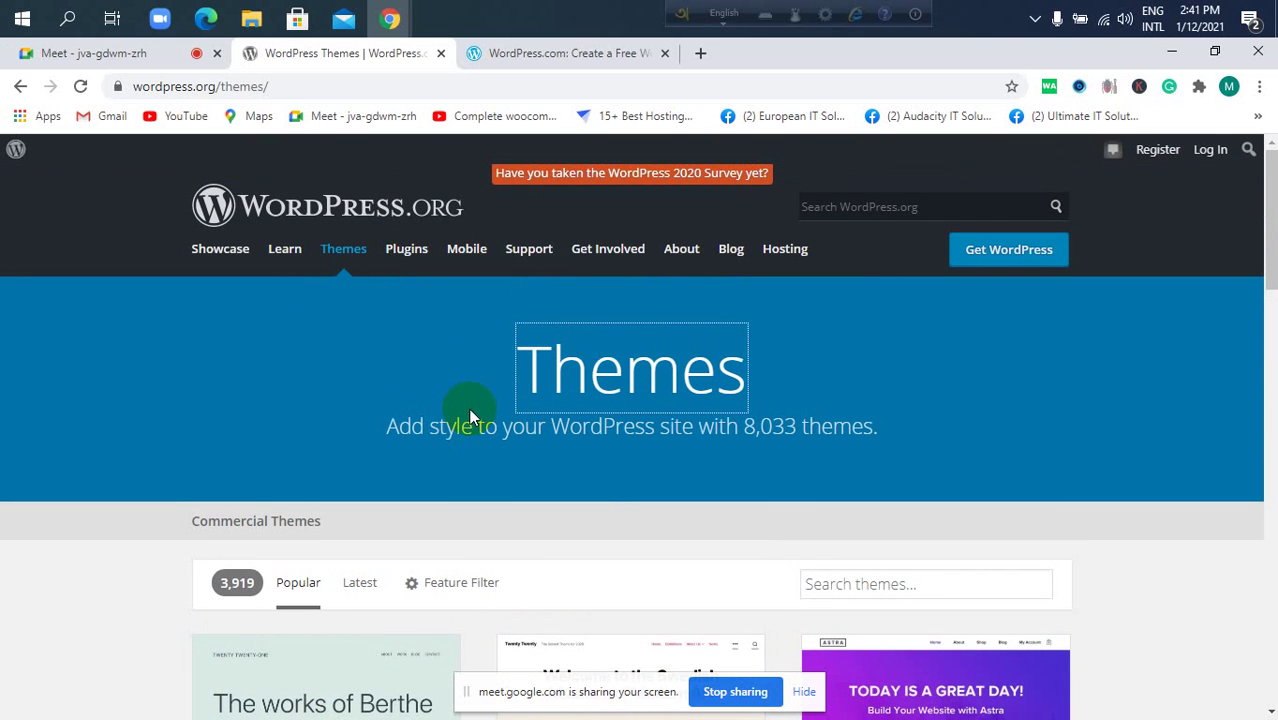
{"action": "scroll", "coordinate": [458, 422], "scroll_direction": "down", "scroll_amount": 1}
{"action": "scroll", "coordinate": [460, 422], "scroll_direction": "up", "scroll_amount": 1}
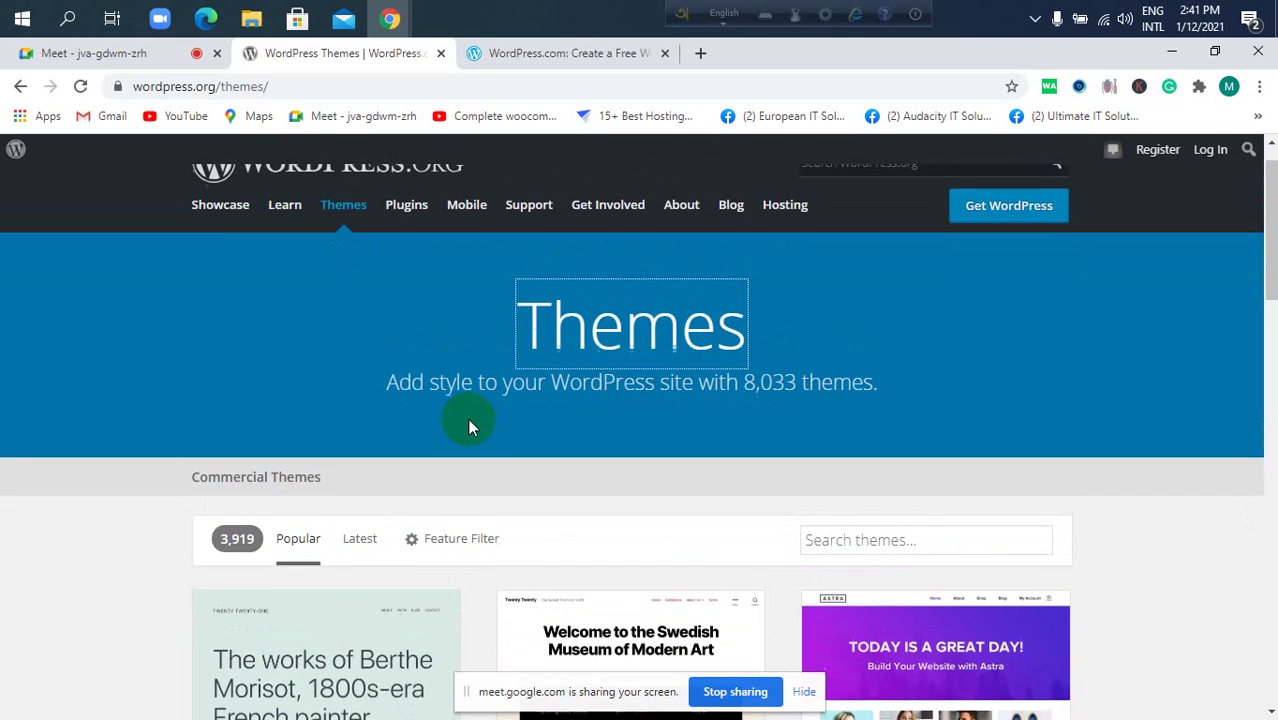
{"action": "scroll", "coordinate": [470, 427], "scroll_direction": "up", "scroll_amount": 1}
{"action": "scroll", "coordinate": [429, 369], "scroll_direction": "down", "scroll_amount": 2}
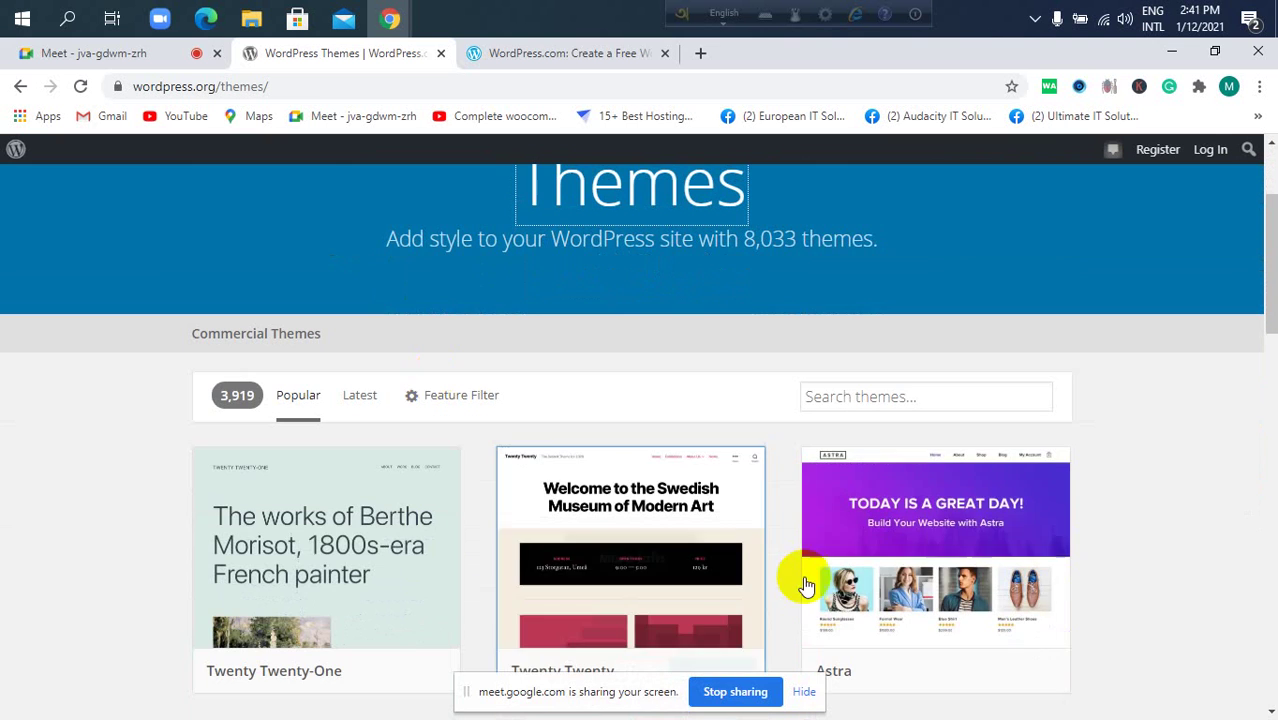
{"action": "mouse_move", "coordinate": [765, 543]}
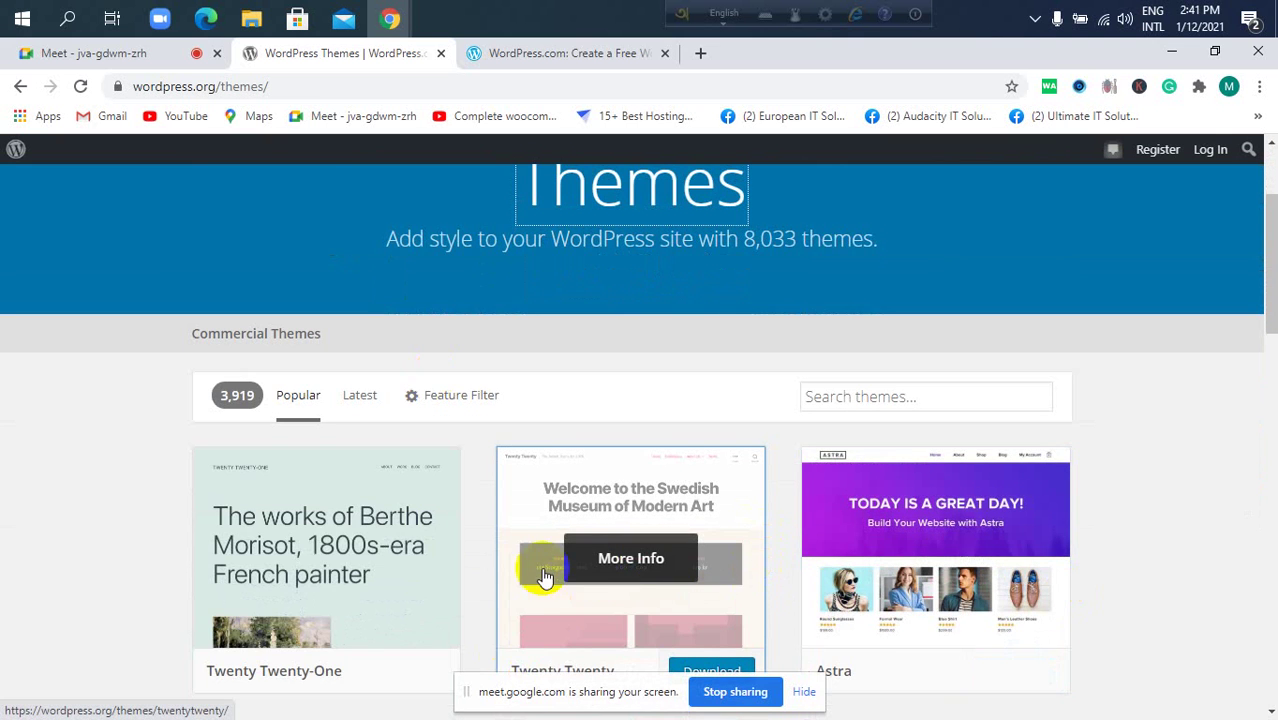
{"action": "scroll", "coordinate": [545, 578], "scroll_direction": "up", "scroll_amount": 2}
{"action": "scroll", "coordinate": [542, 571], "scroll_direction": "down", "scroll_amount": 2}
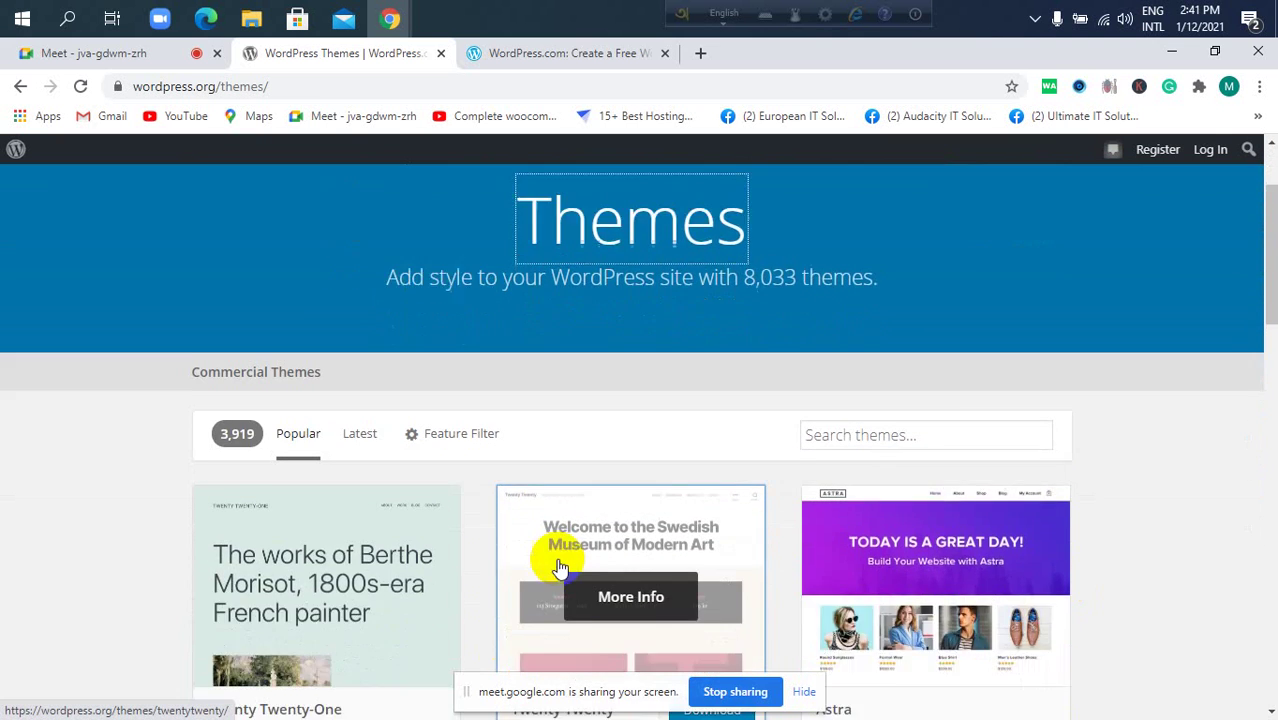
{"action": "scroll", "coordinate": [560, 567], "scroll_direction": "down", "scroll_amount": 1}
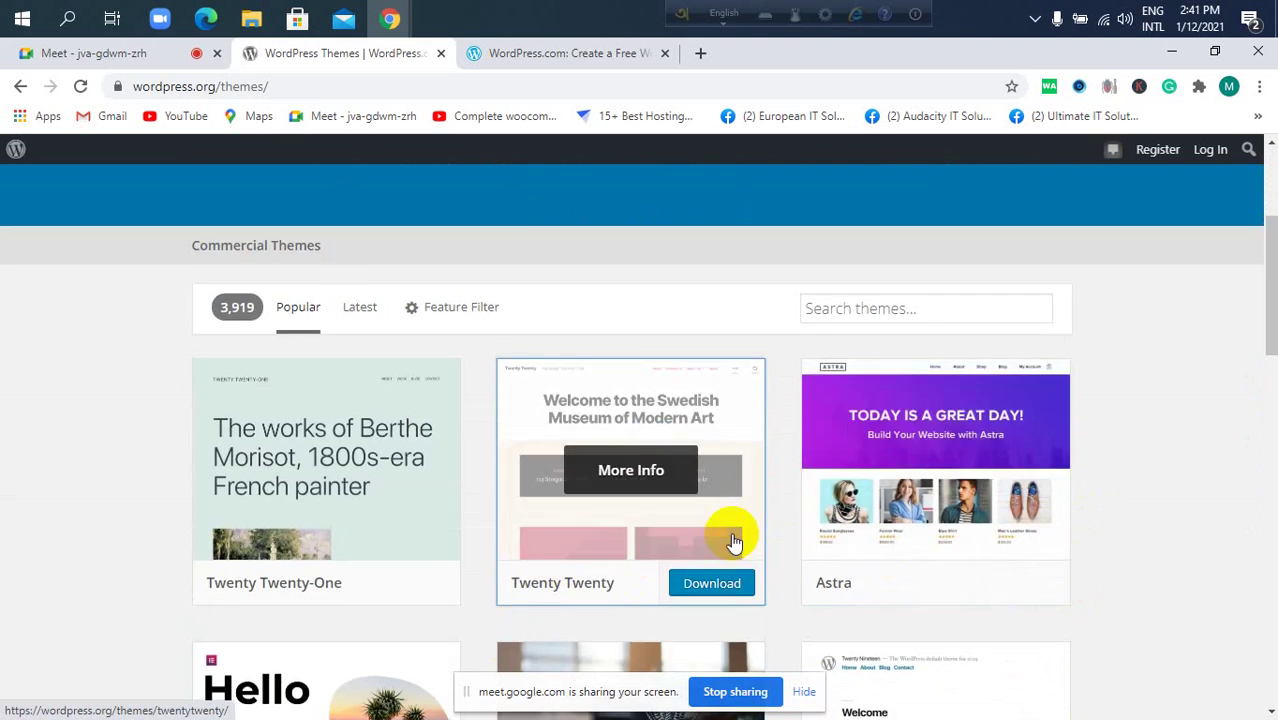
{"action": "scroll", "coordinate": [734, 541], "scroll_direction": "up", "scroll_amount": 2}
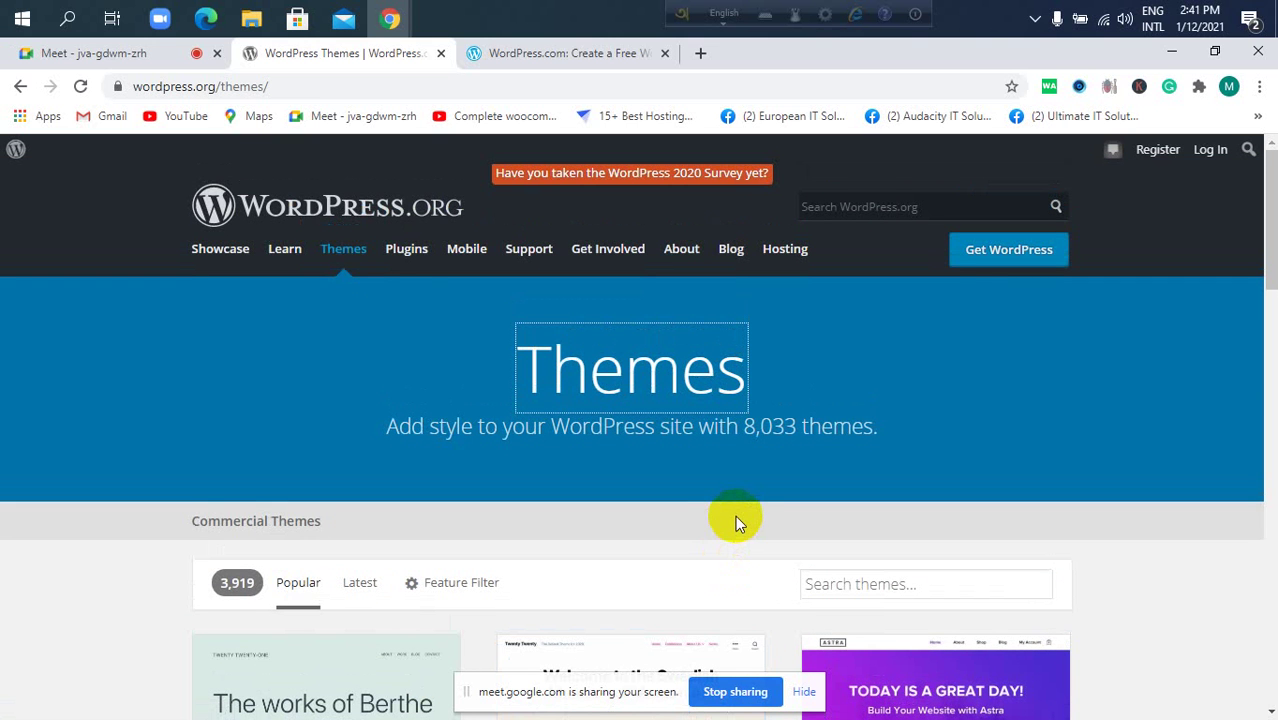
Open the WordPress.org Plugins directory (58,246 plugins), then start a new blank tab.
{"action": "left_click", "coordinate": [408, 262]}
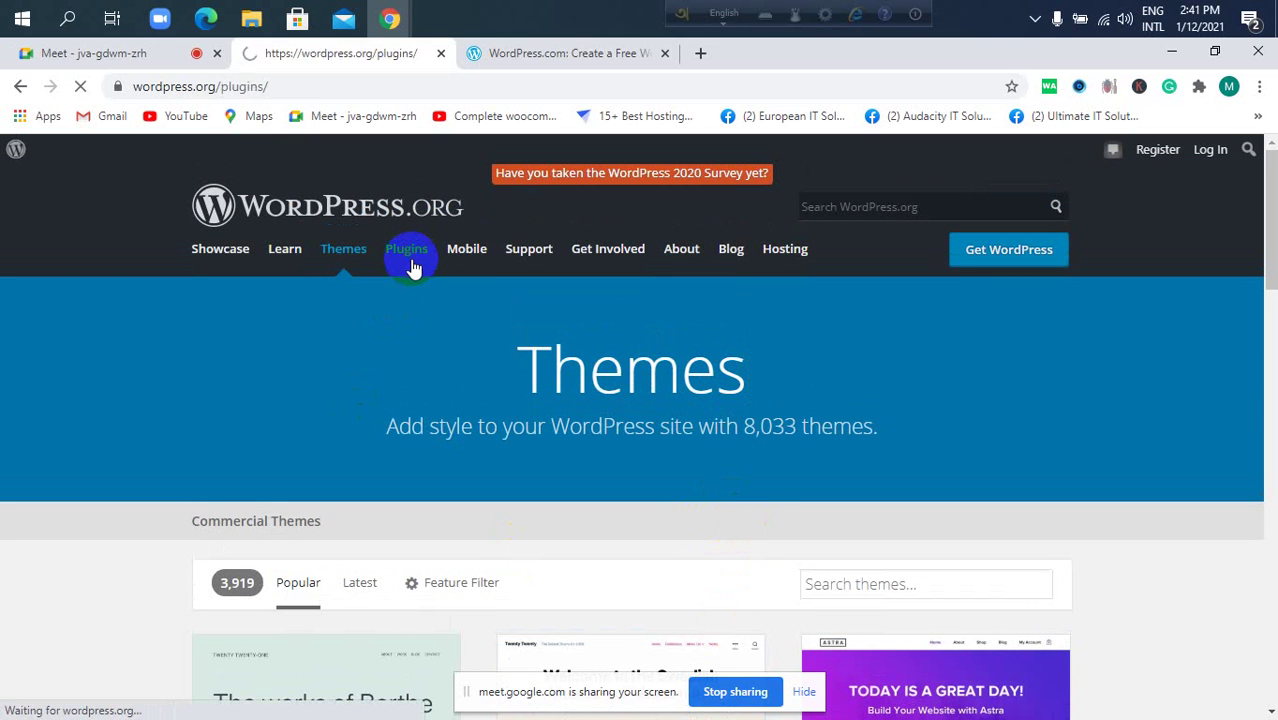
{"action": "scroll", "coordinate": [420, 425], "scroll_direction": "down", "scroll_amount": 4}
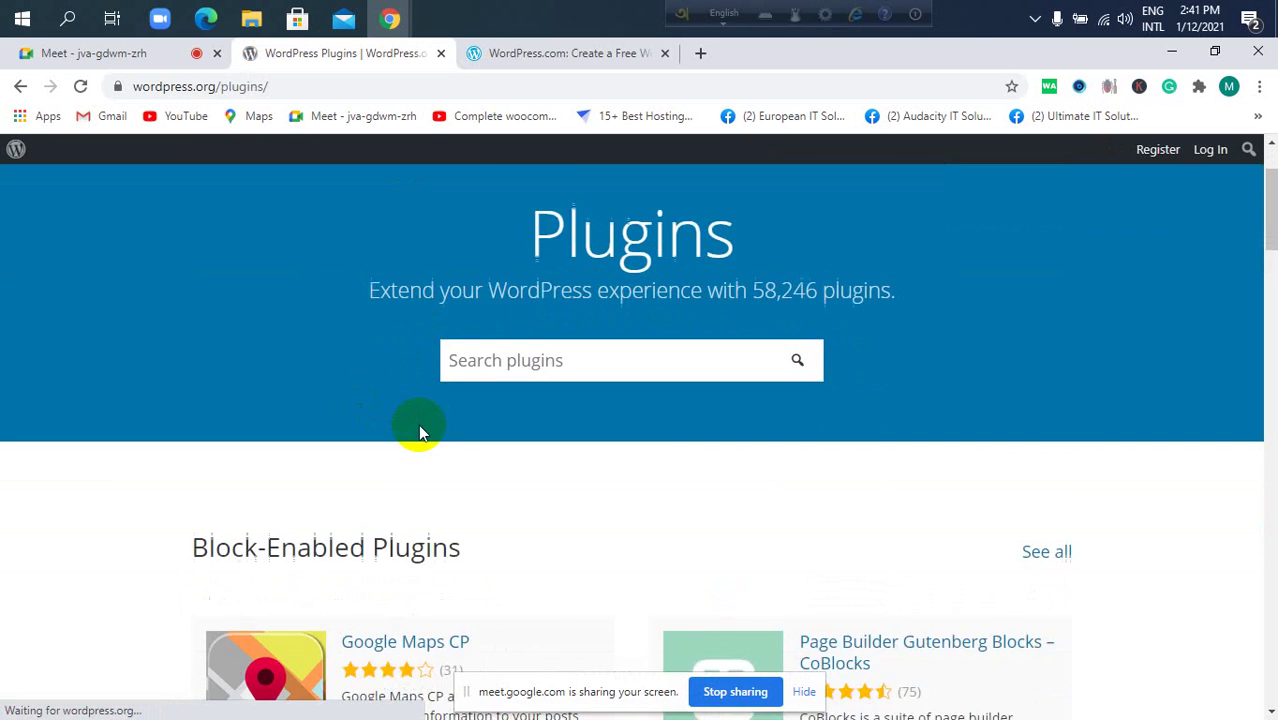
{"action": "scroll", "coordinate": [530, 405], "scroll_direction": "up", "scroll_amount": 4}
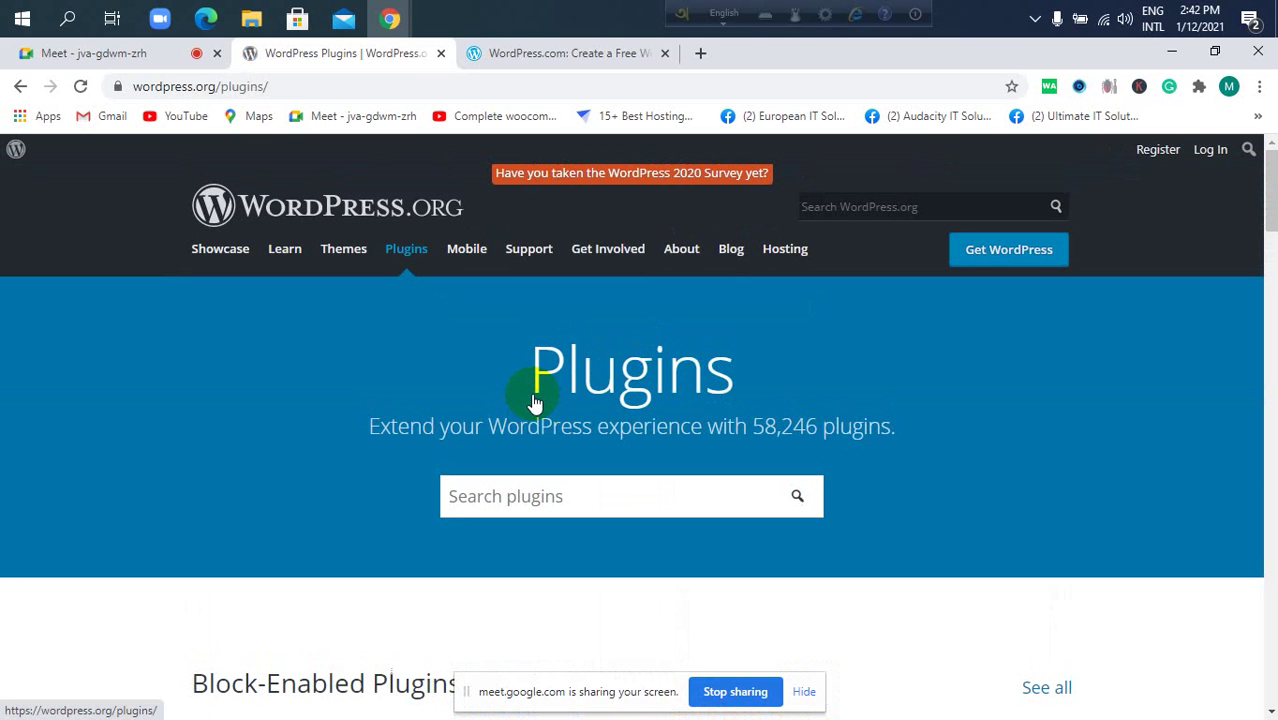
{"action": "left_click", "coordinate": [700, 53]}
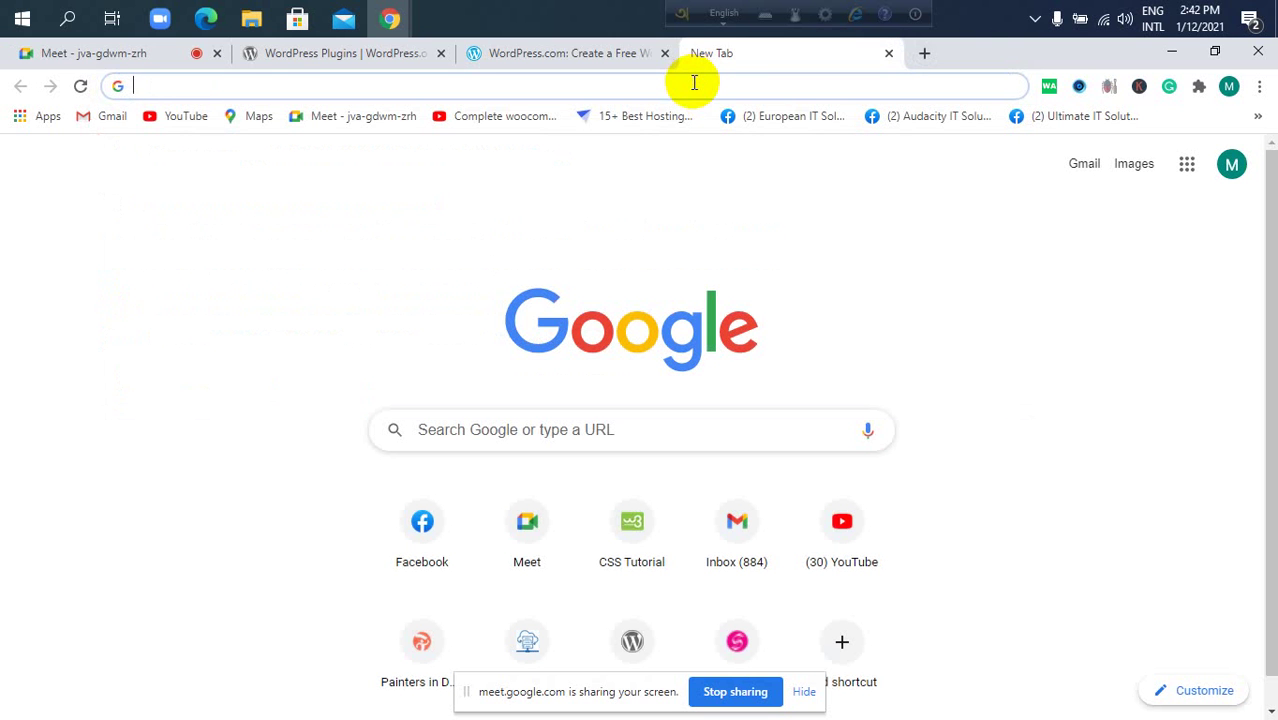
{"action": "type", "text": "ha"}
{"action": "key", "text": "Return"}
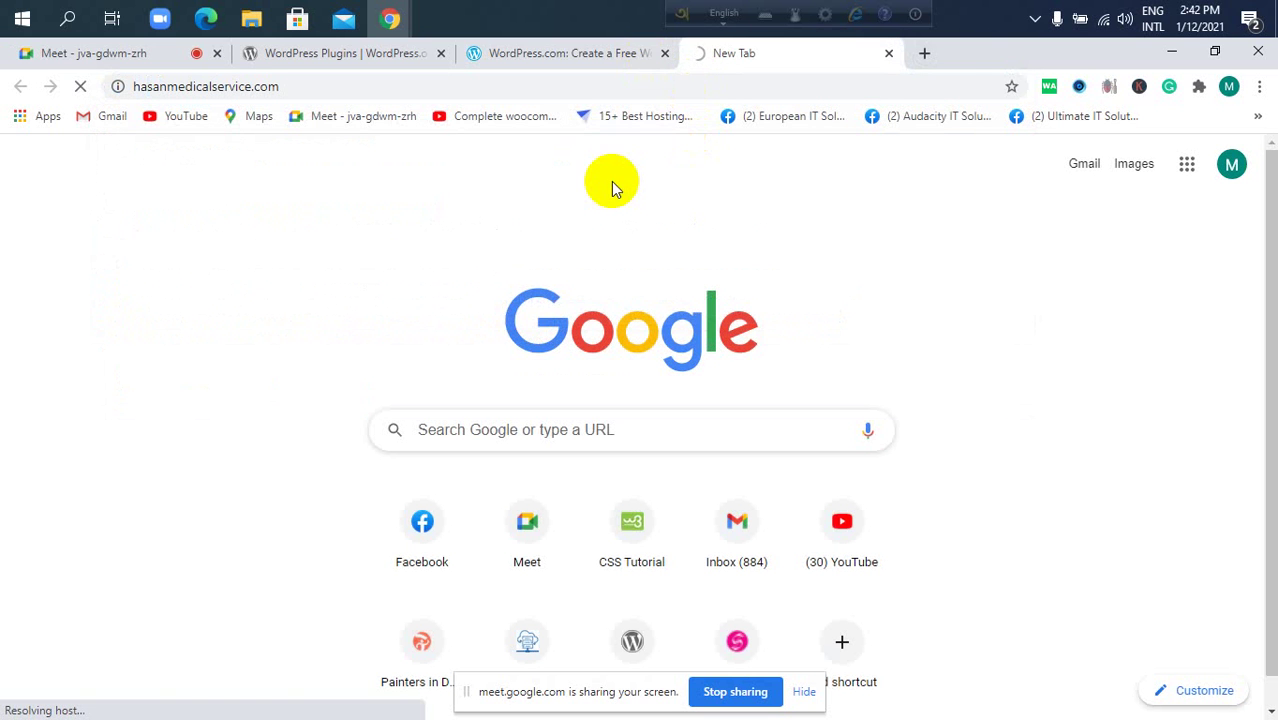
{"action": "left_click", "coordinate": [397, 55]}
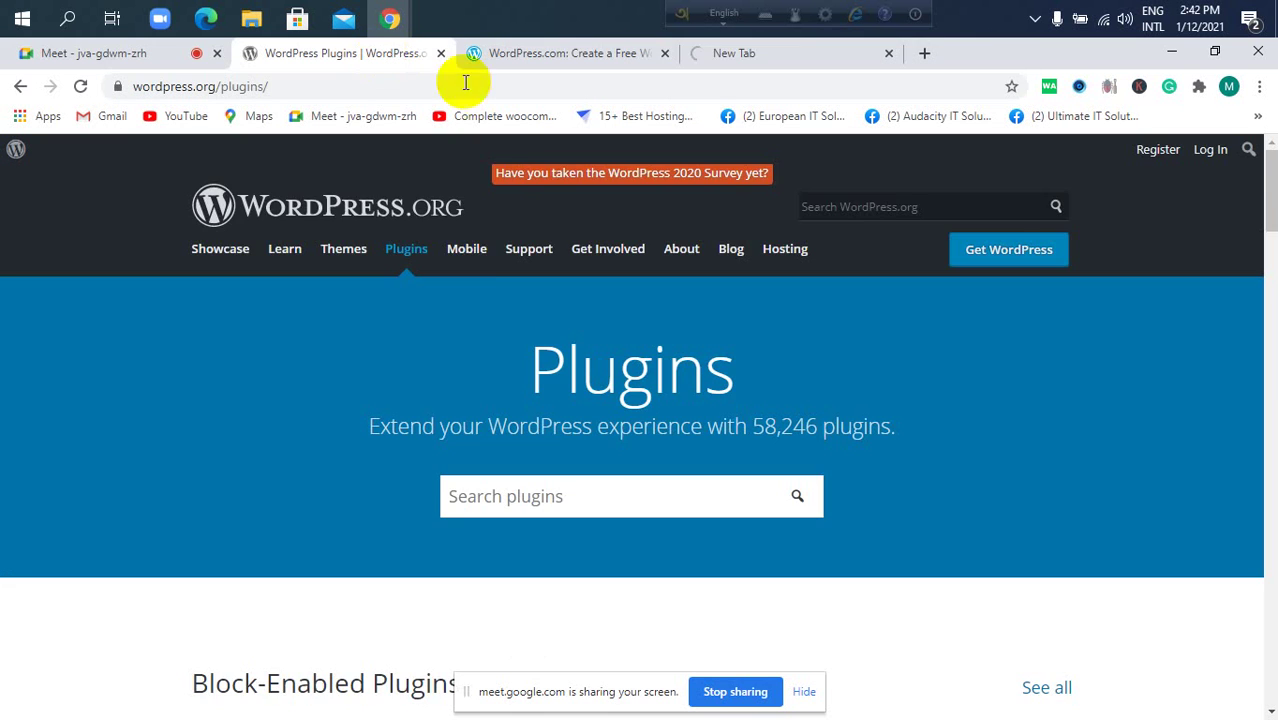
{"action": "scroll", "coordinate": [565, 280], "scroll_direction": "down", "scroll_amount": 3}
{"action": "scroll", "coordinate": [577, 318], "scroll_direction": "down", "scroll_amount": 3}
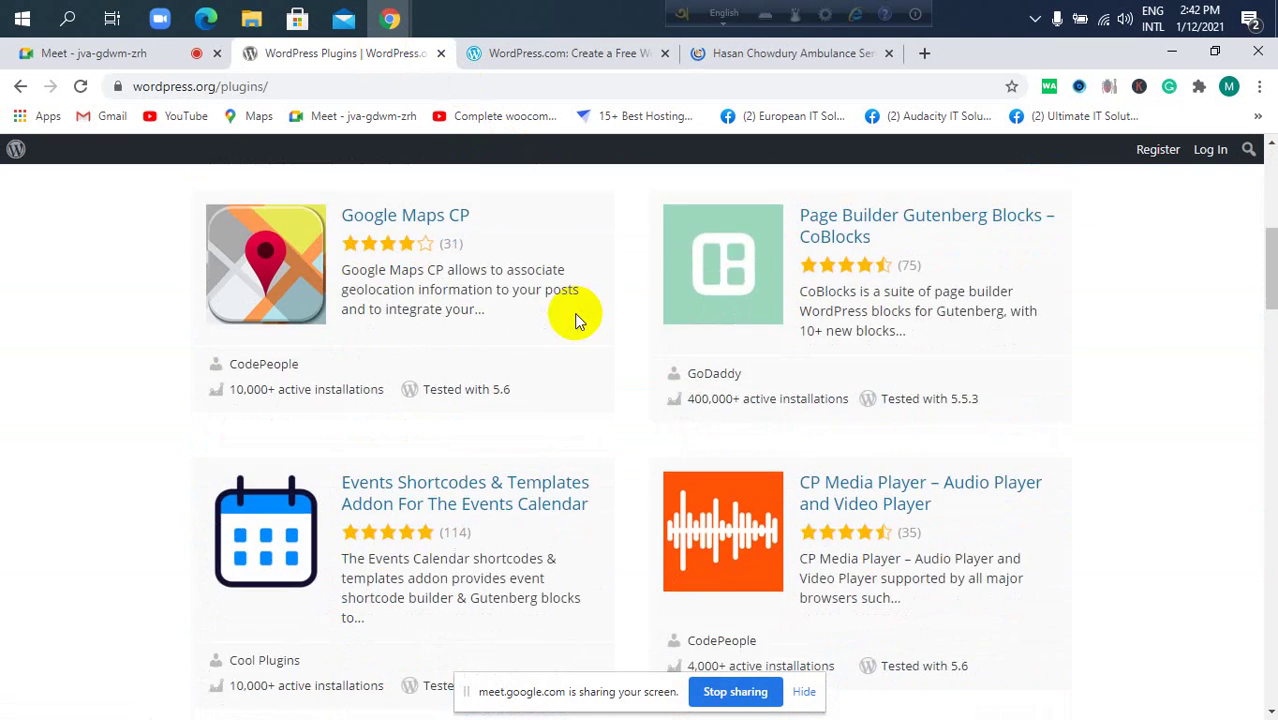
{"action": "scroll", "coordinate": [580, 320], "scroll_direction": "up", "scroll_amount": 5}
{"action": "scroll", "coordinate": [583, 328], "scroll_direction": "down", "scroll_amount": 5}
{"action": "scroll", "coordinate": [588, 336], "scroll_direction": "up", "scroll_amount": 1}
{"action": "scroll", "coordinate": [586, 330], "scroll_direction": "down", "scroll_amount": 7}
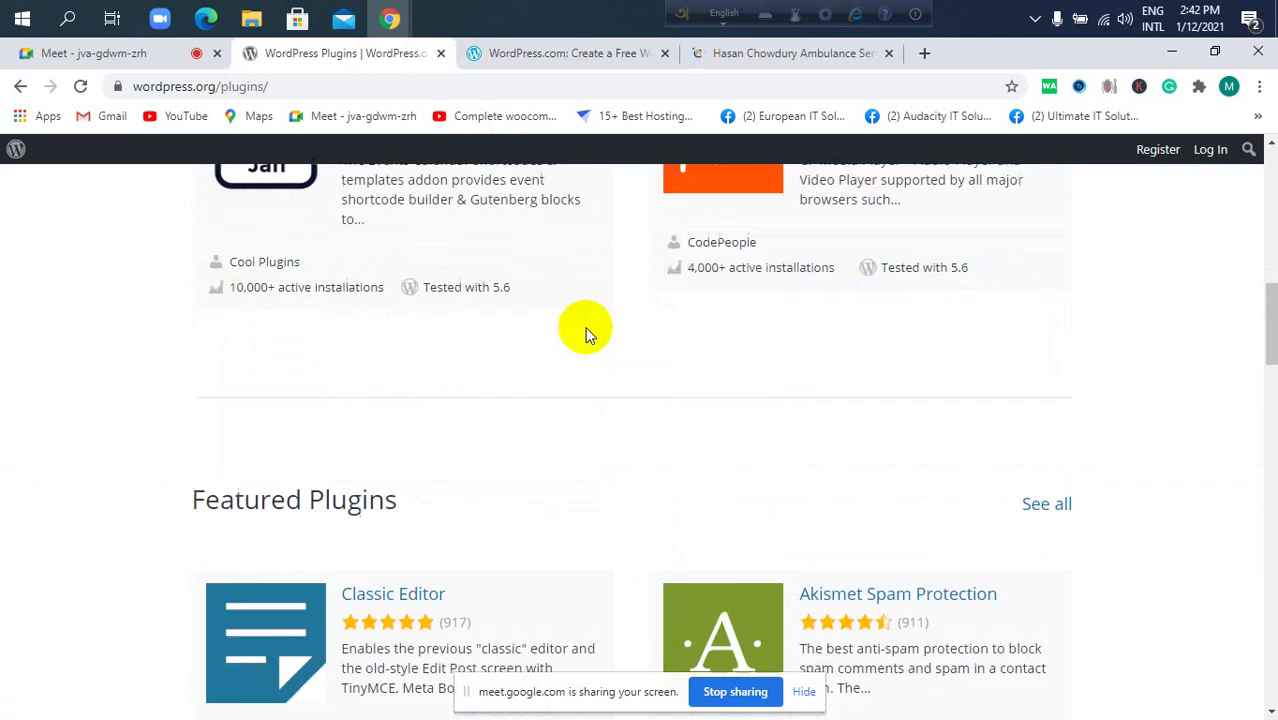
{"action": "scroll", "coordinate": [588, 340], "scroll_direction": "down", "scroll_amount": 3}
{"action": "scroll", "coordinate": [588, 345], "scroll_direction": "down", "scroll_amount": 6}
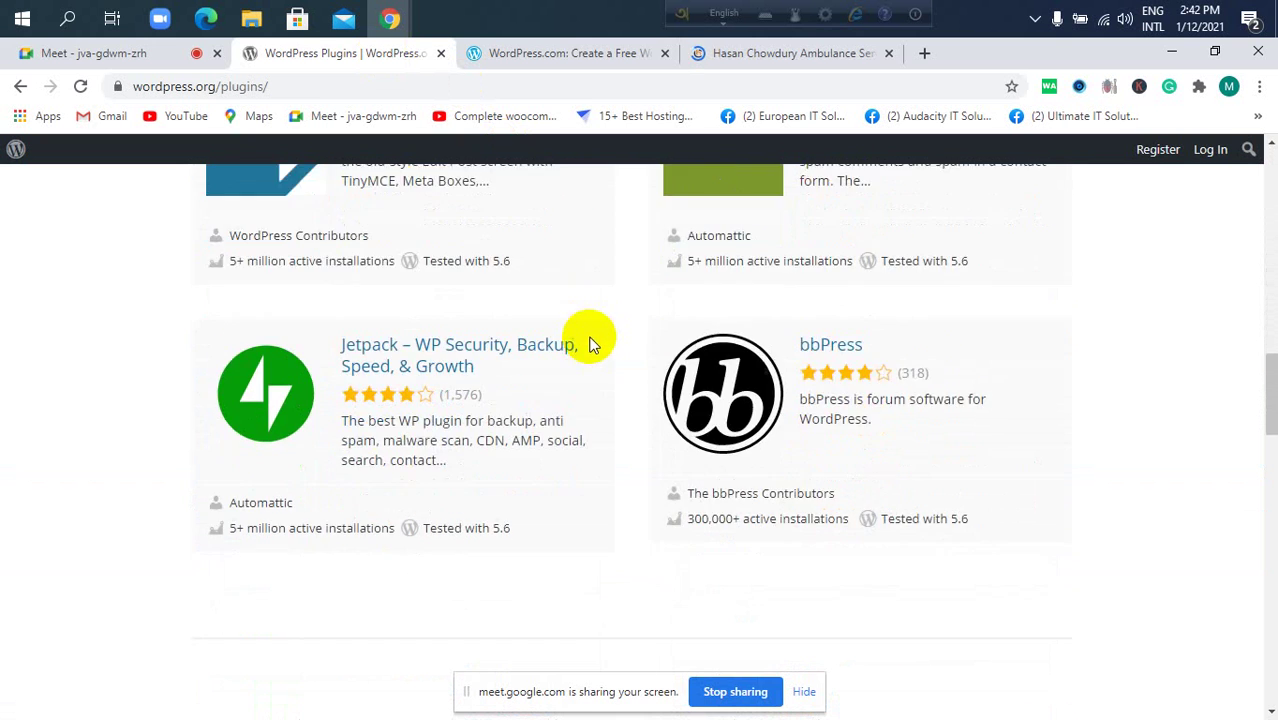
{"action": "scroll", "coordinate": [591, 340], "scroll_direction": "up", "scroll_amount": 10}
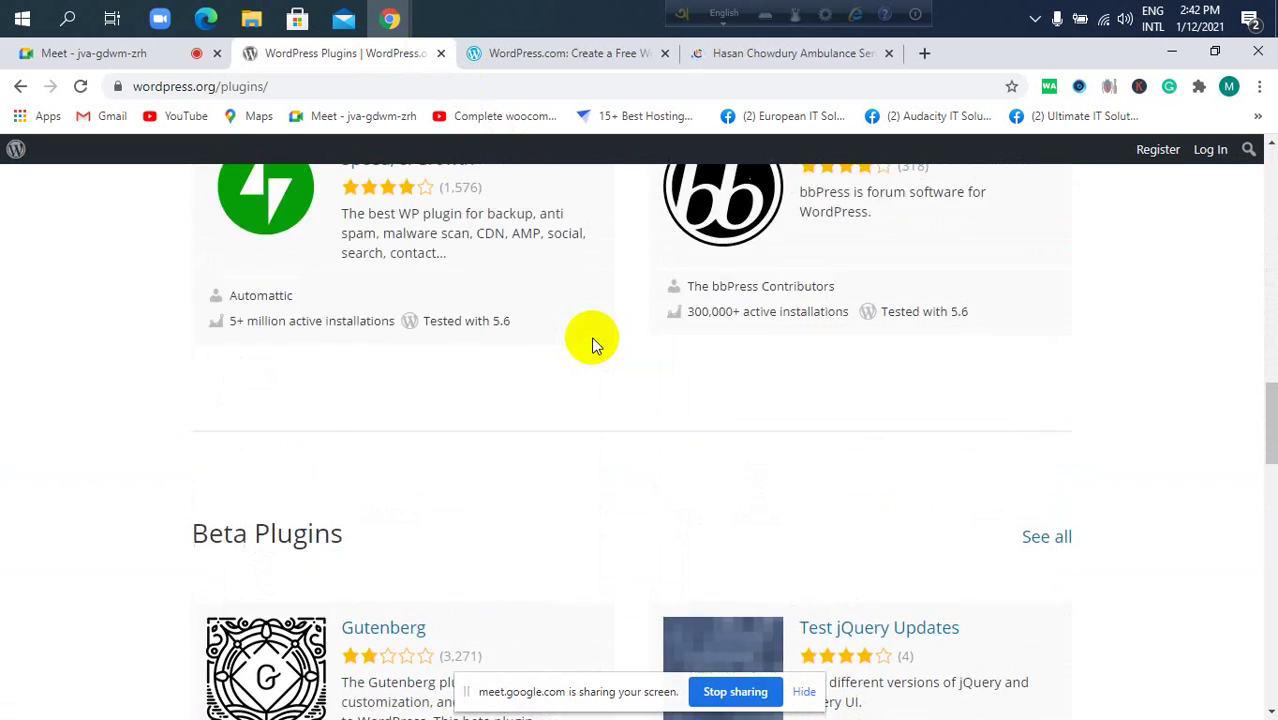
{"action": "scroll", "coordinate": [594, 340], "scroll_direction": "up", "scroll_amount": 10}
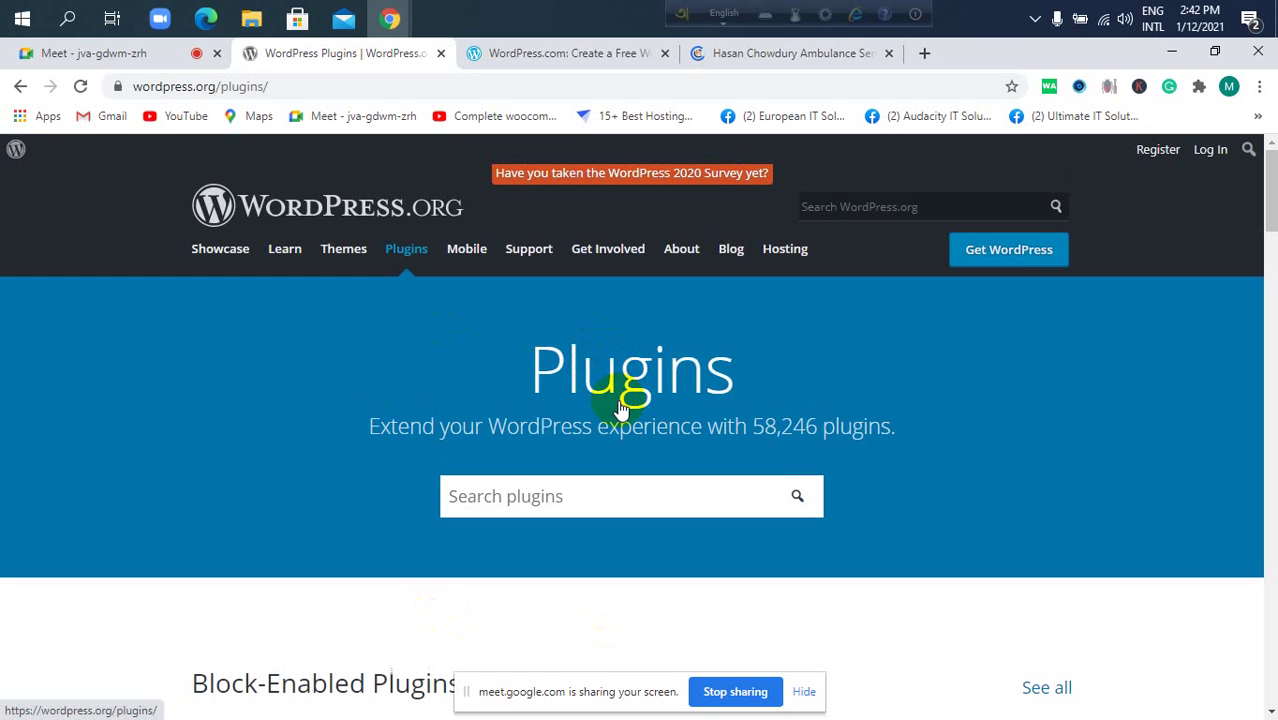
{"action": "scroll", "coordinate": [437, 371], "scroll_direction": "down", "scroll_amount": 3}
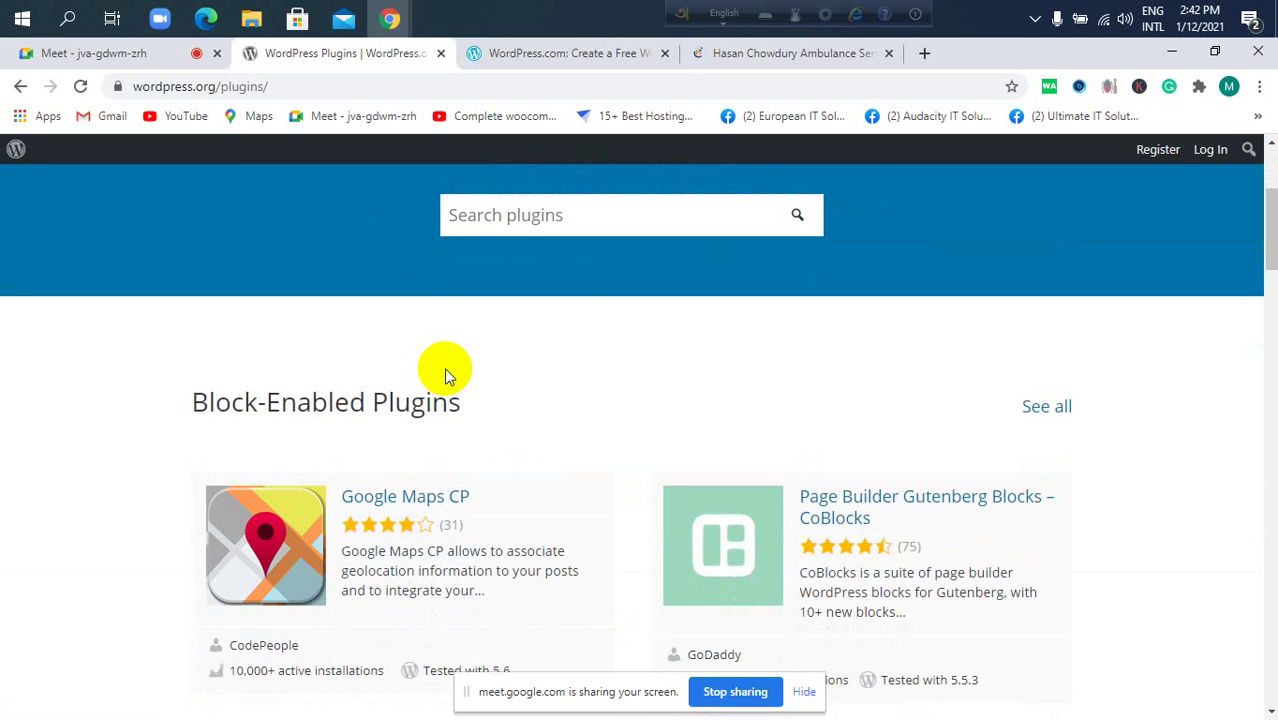
{"action": "scroll", "coordinate": [449, 368], "scroll_direction": "up", "scroll_amount": 3}
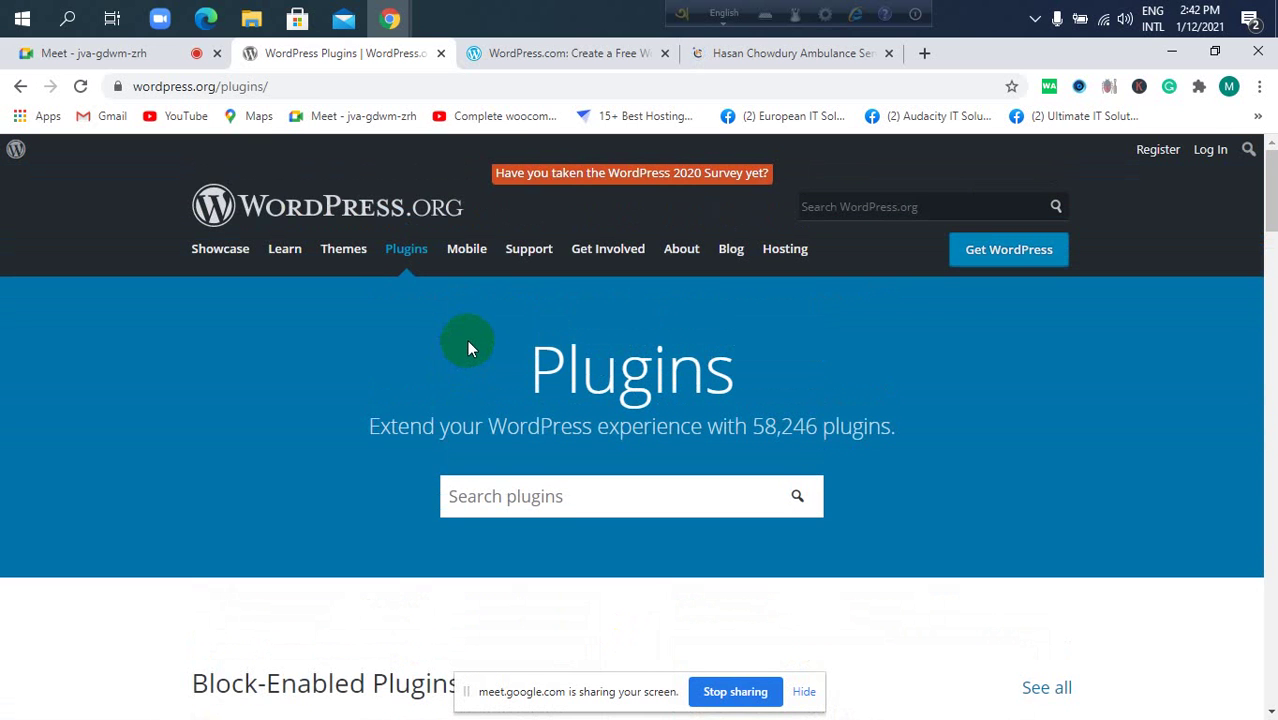
{"action": "scroll", "coordinate": [468, 343], "scroll_direction": "down", "scroll_amount": 8}
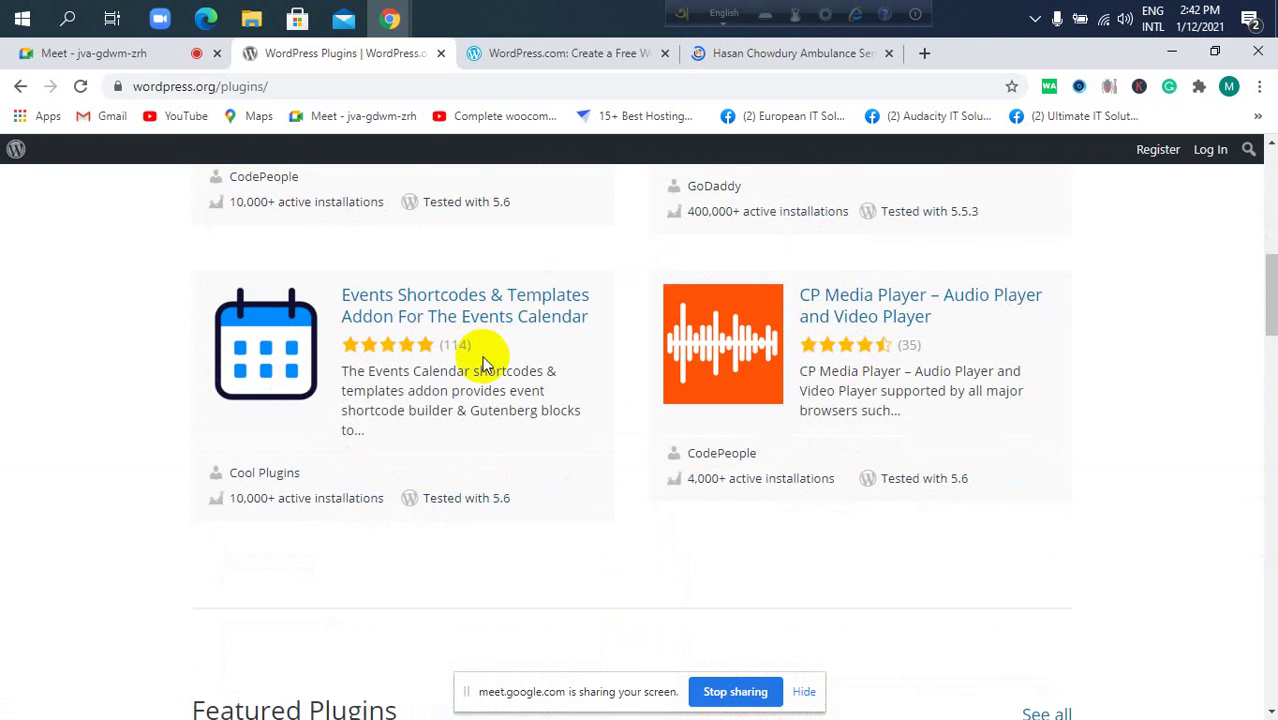
{"action": "scroll", "coordinate": [487, 345], "scroll_direction": "up", "scroll_amount": 2}
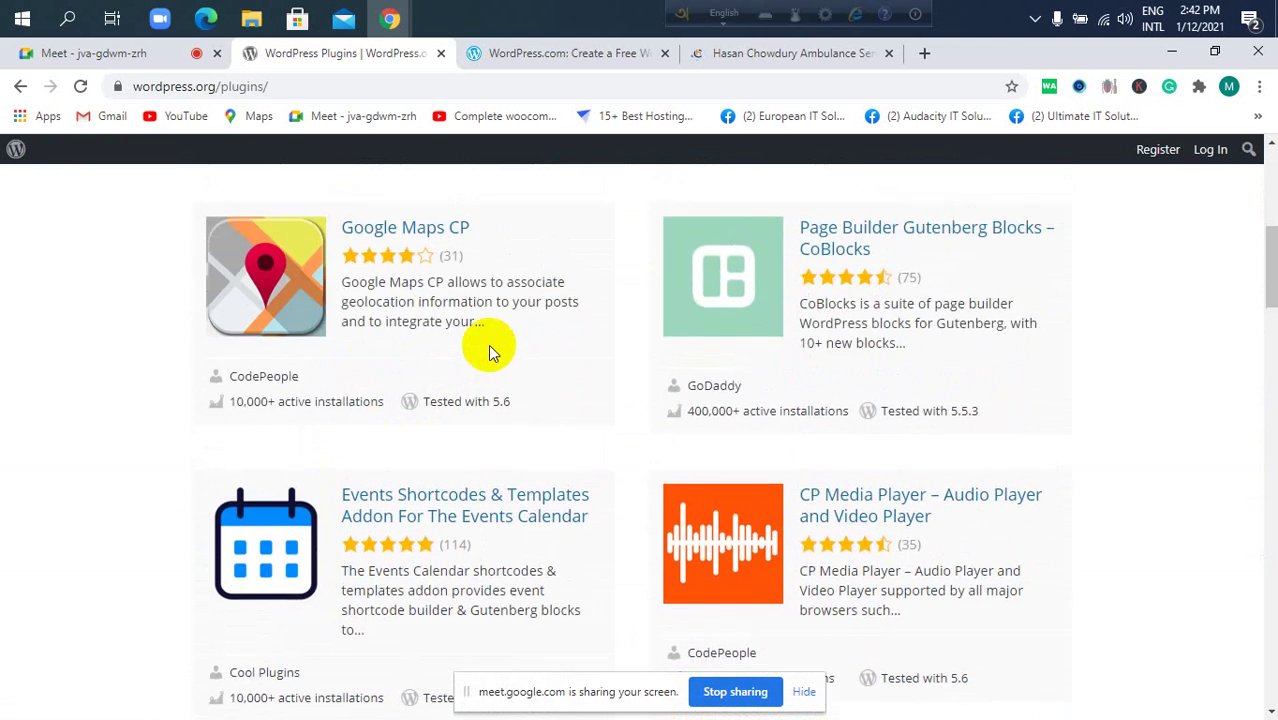
{"action": "scroll", "coordinate": [488, 350], "scroll_direction": "up", "scroll_amount": 2}
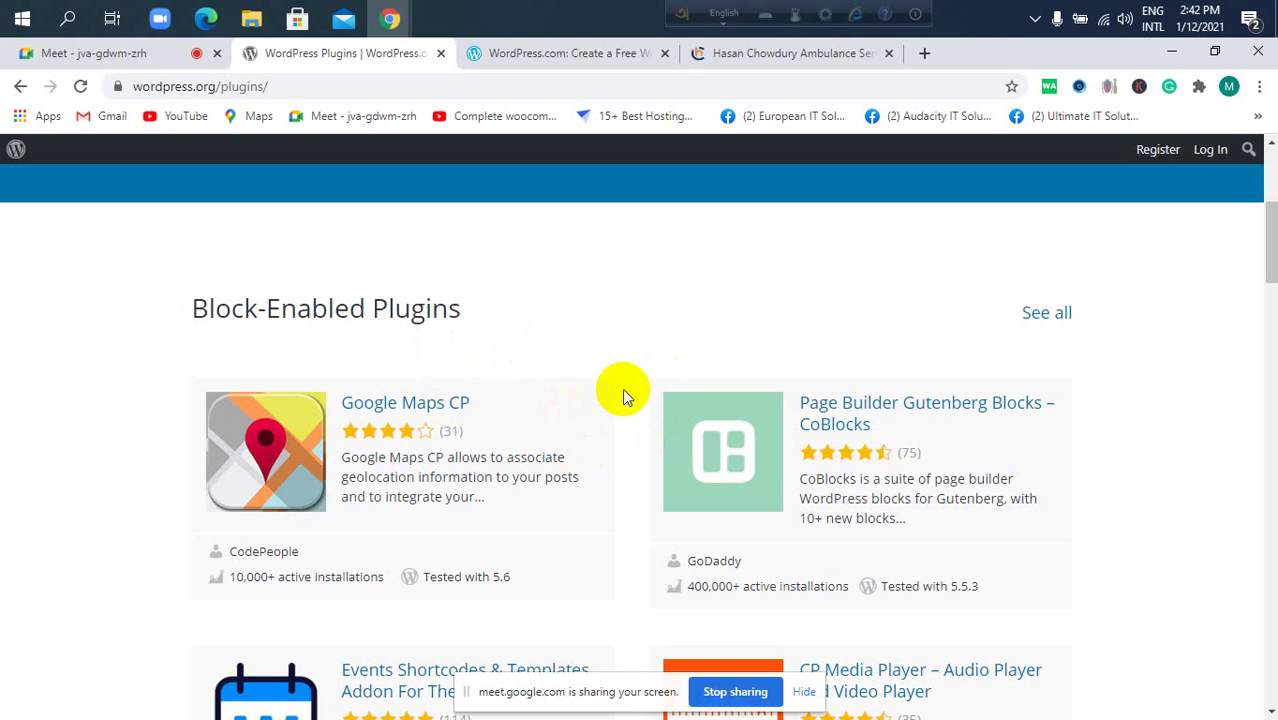
{"action": "scroll", "coordinate": [593, 354], "scroll_direction": "down", "scroll_amount": 1}
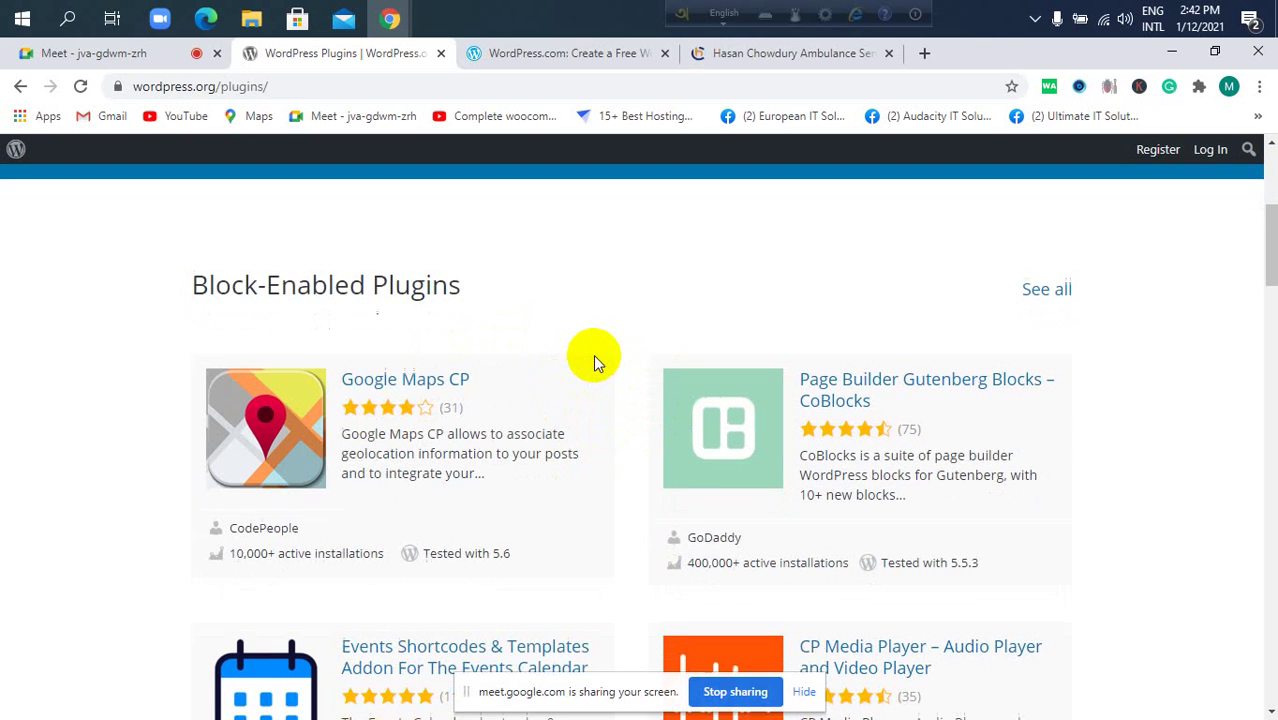
{"action": "scroll", "coordinate": [591, 360], "scroll_direction": "up", "scroll_amount": 2}
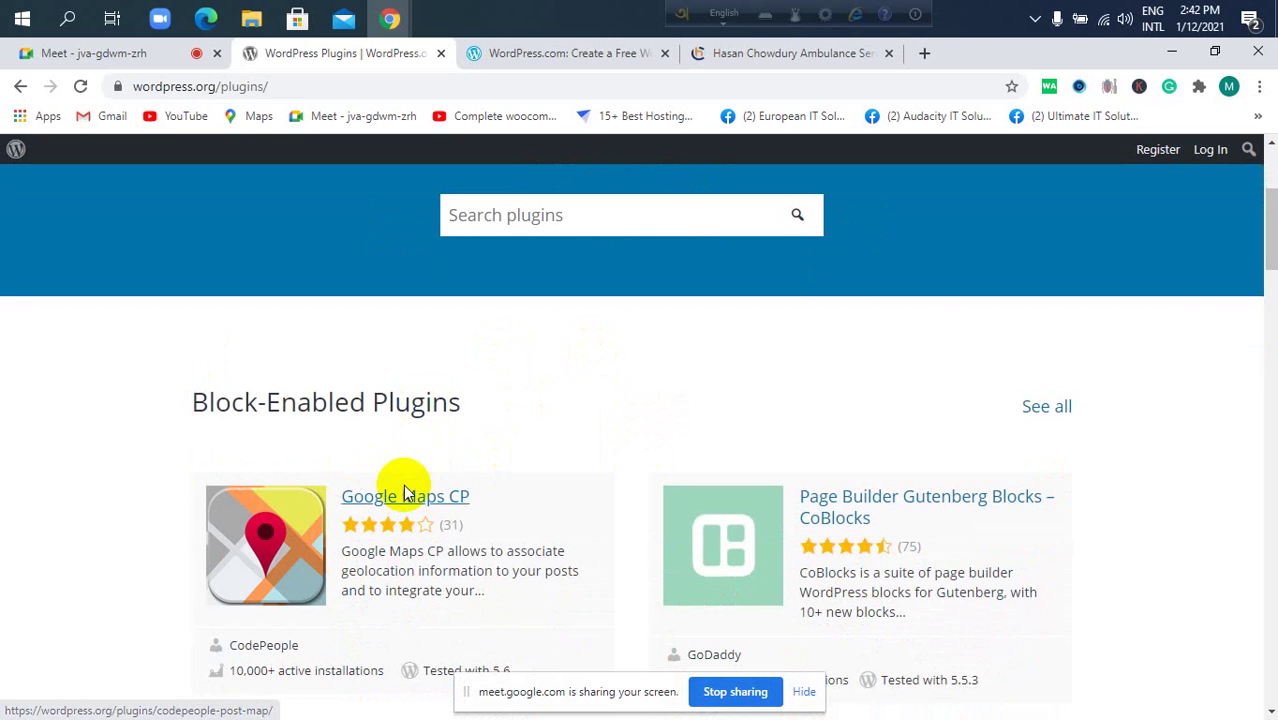
{"action": "left_click", "coordinate": [551, 218]}
{"action": "left_click", "coordinate": [295, 361]}
{"action": "scroll", "coordinate": [295, 361], "scroll_direction": "down", "scroll_amount": 8}
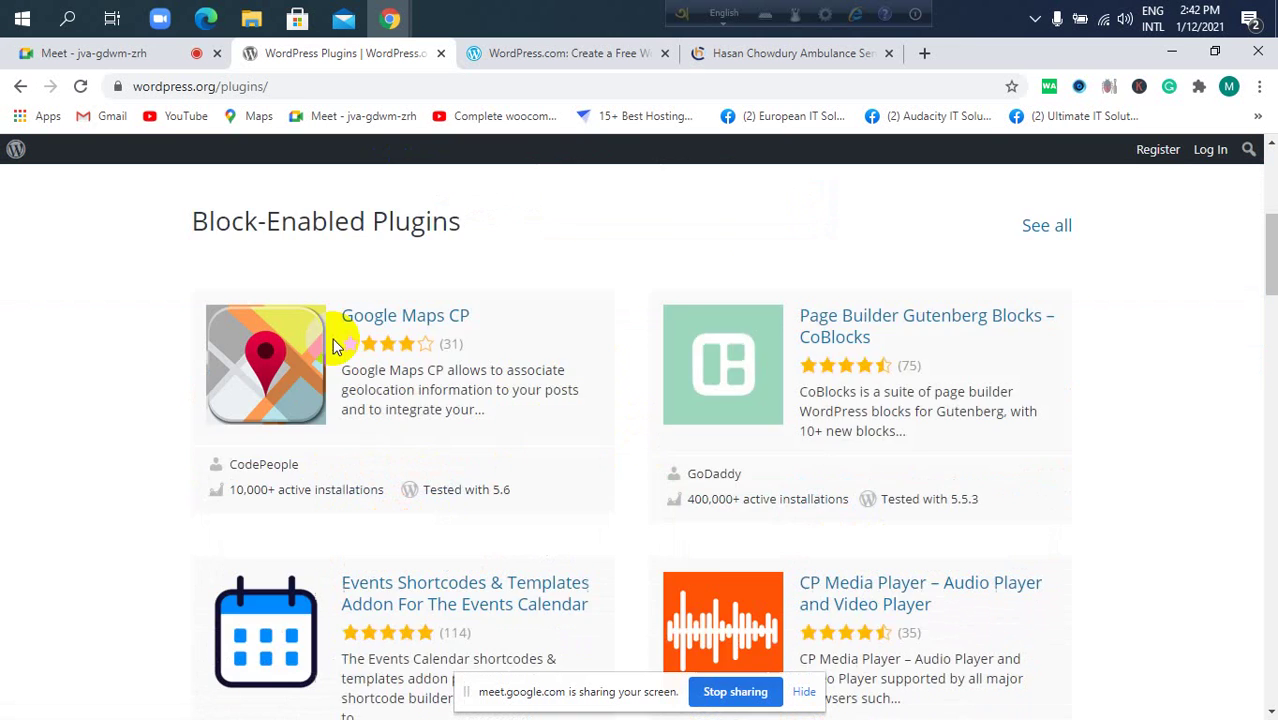
{"action": "scroll", "coordinate": [332, 343], "scroll_direction": "down", "scroll_amount": 3}
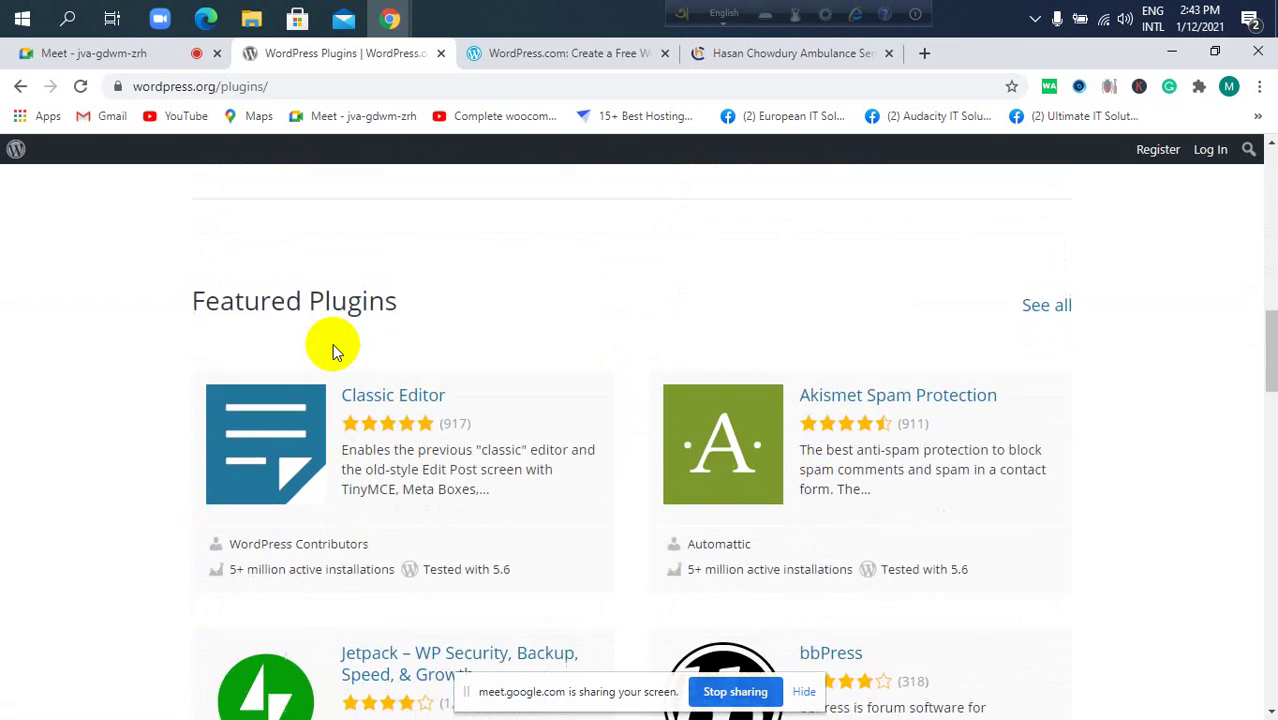
{"action": "scroll", "coordinate": [337, 337], "scroll_direction": "down", "scroll_amount": 5}
{"action": "scroll", "coordinate": [341, 340], "scroll_direction": "down", "scroll_amount": 1}
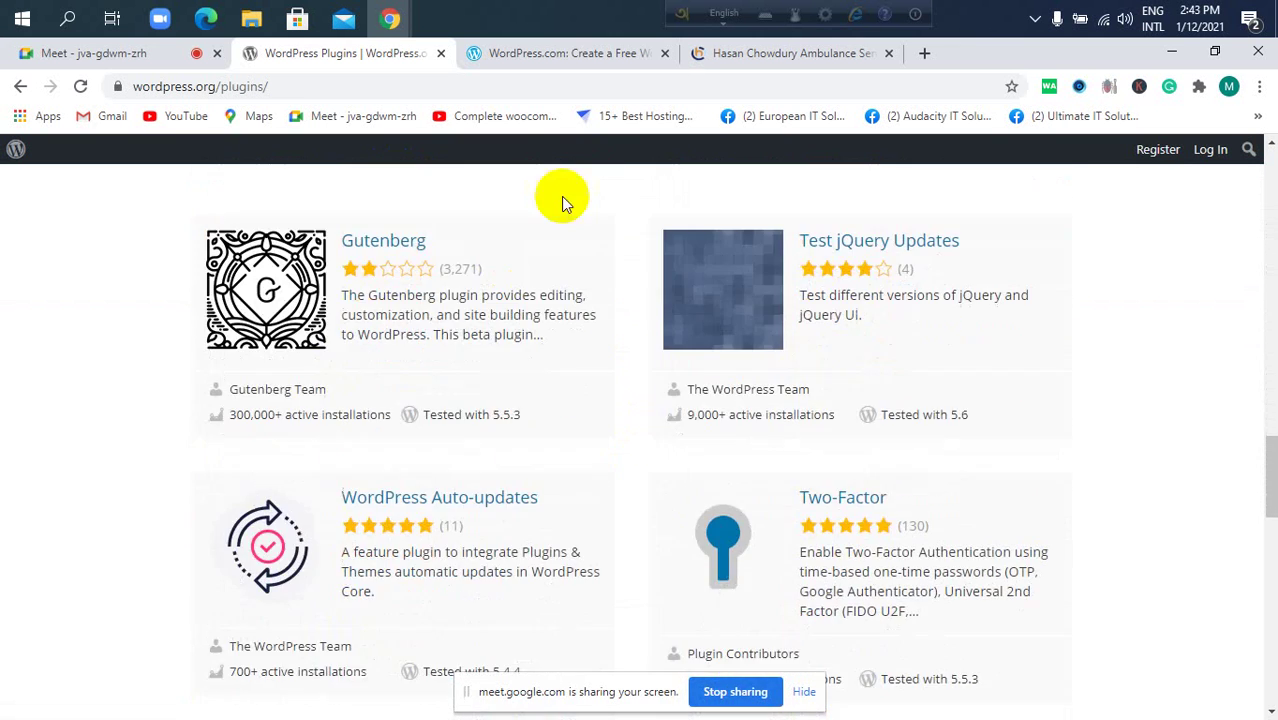
{"action": "left_click", "coordinate": [793, 55]}
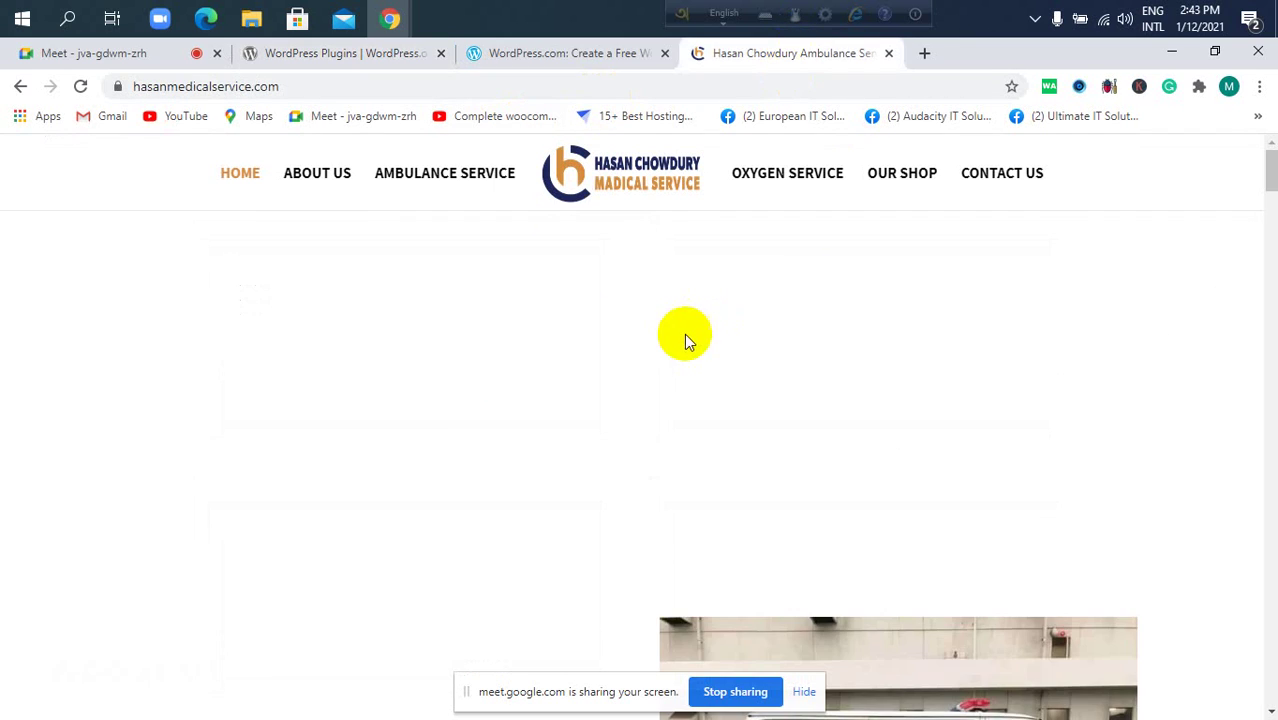
{"action": "scroll", "coordinate": [710, 370], "scroll_direction": "down", "scroll_amount": 5}
{"action": "scroll", "coordinate": [711, 377], "scroll_direction": "down", "scroll_amount": 10}
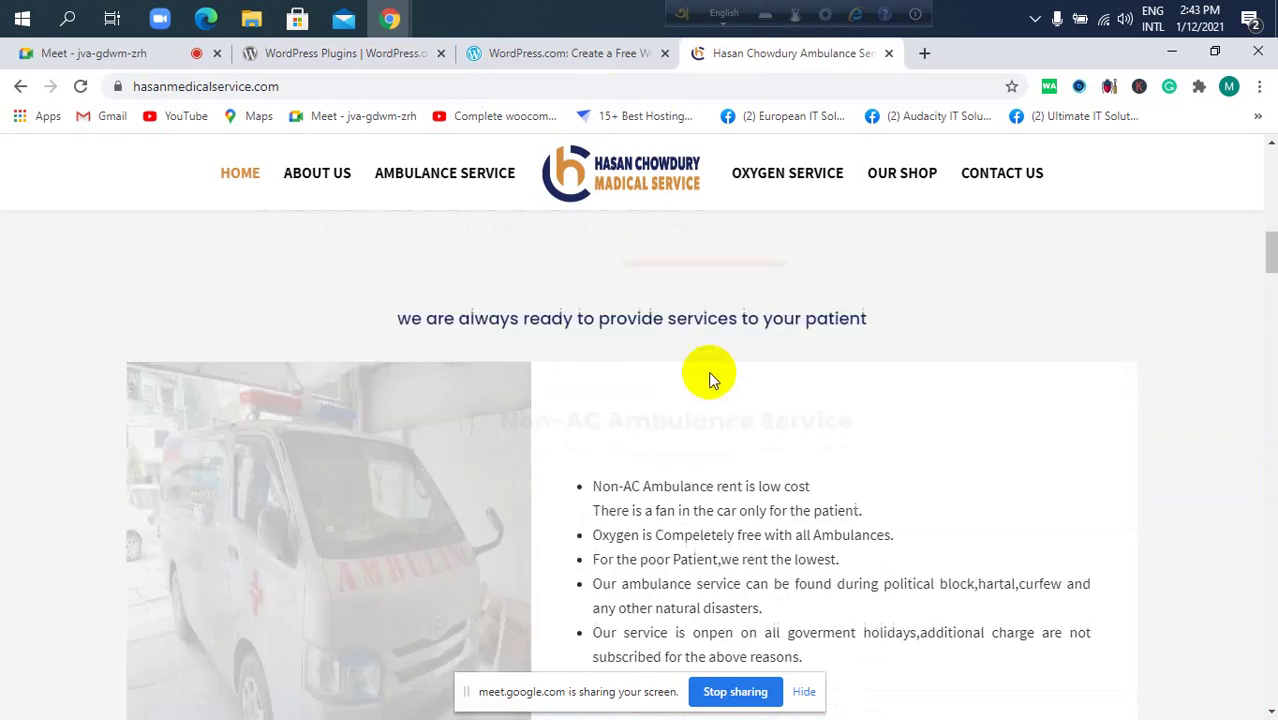
{"action": "scroll", "coordinate": [705, 440], "scroll_direction": "down", "scroll_amount": 2}
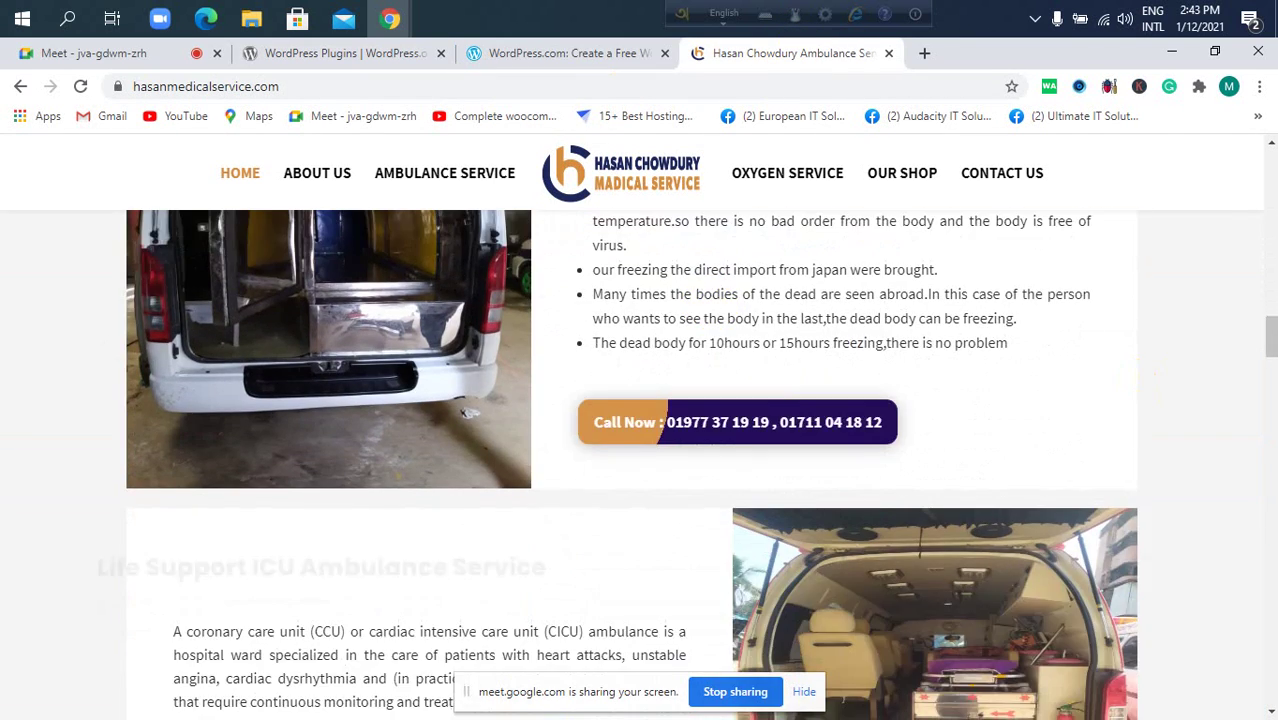
{"action": "left_click_drag", "start_coordinate": [1266, 312], "coordinate": [1270, 478]}
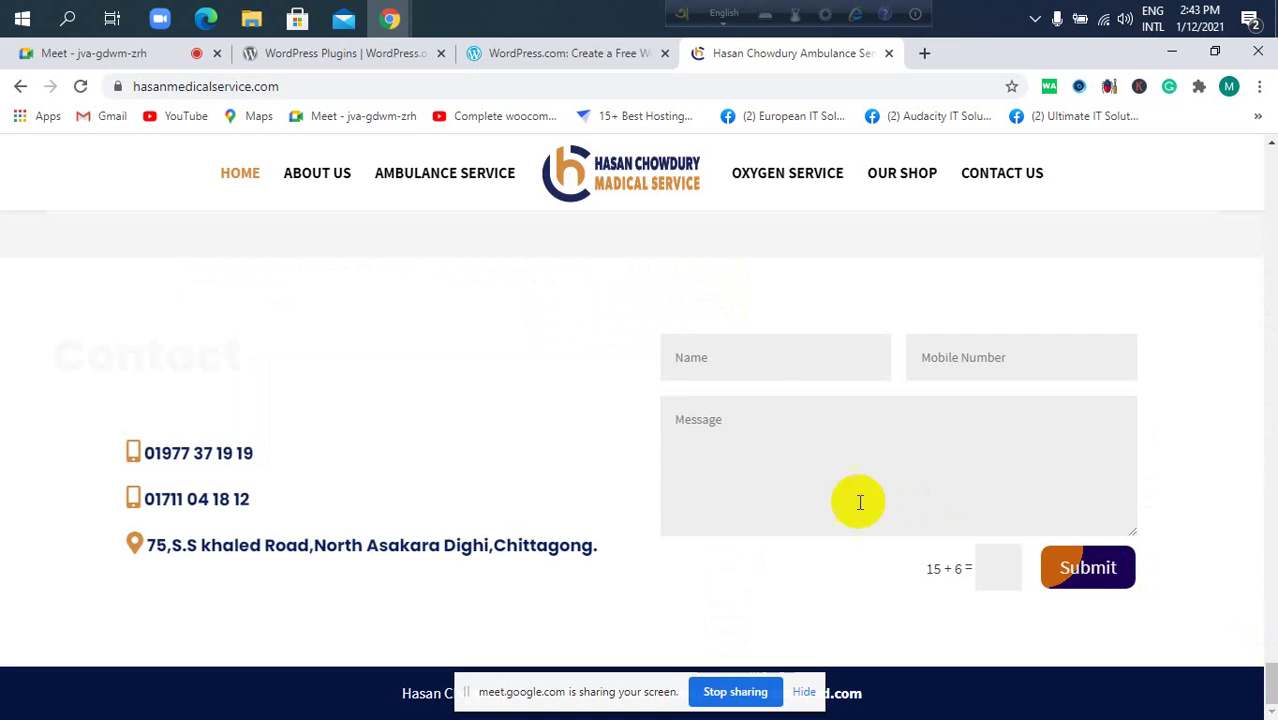
{"action": "left_click", "coordinate": [742, 337]}
{"action": "left_click", "coordinate": [1093, 368]}
{"action": "left_click", "coordinate": [857, 483]}
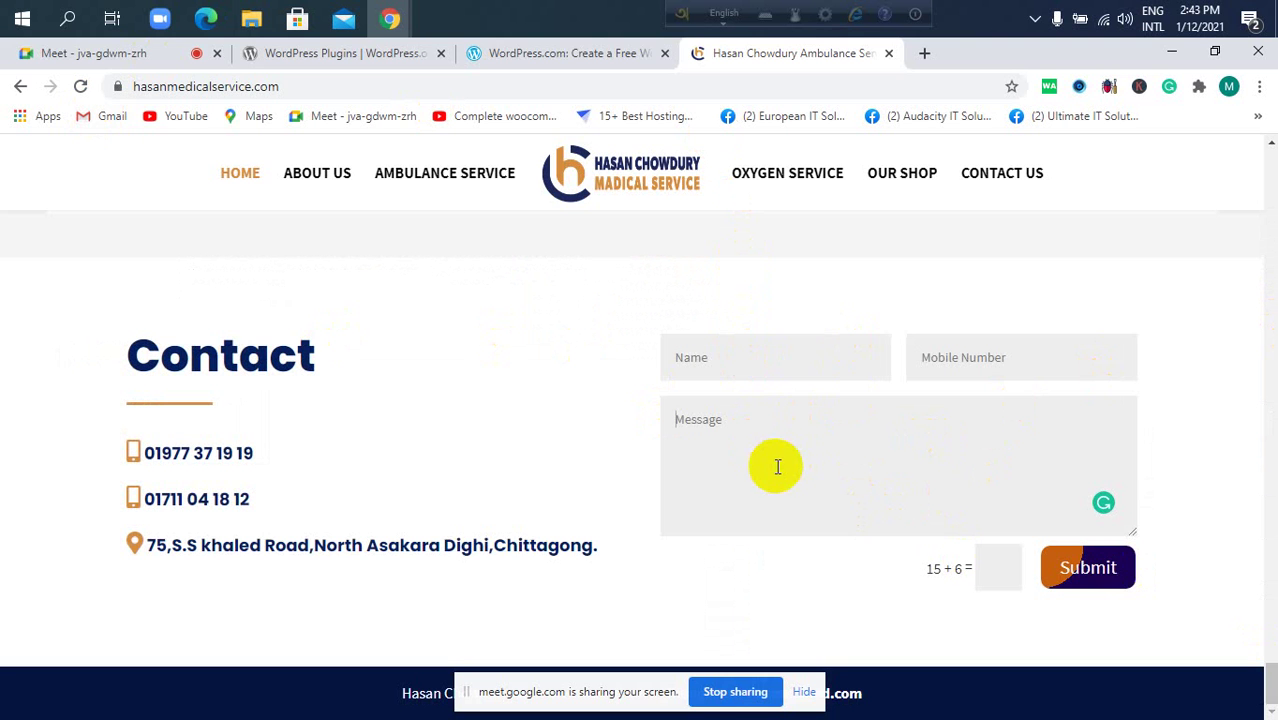
{"action": "left_click", "coordinate": [340, 55]}
Search the WordPress.org plugin directory for 'contact' to list contact form plugins.
{"action": "scroll", "coordinate": [890, 338], "scroll_direction": "up", "scroll_amount": 1}
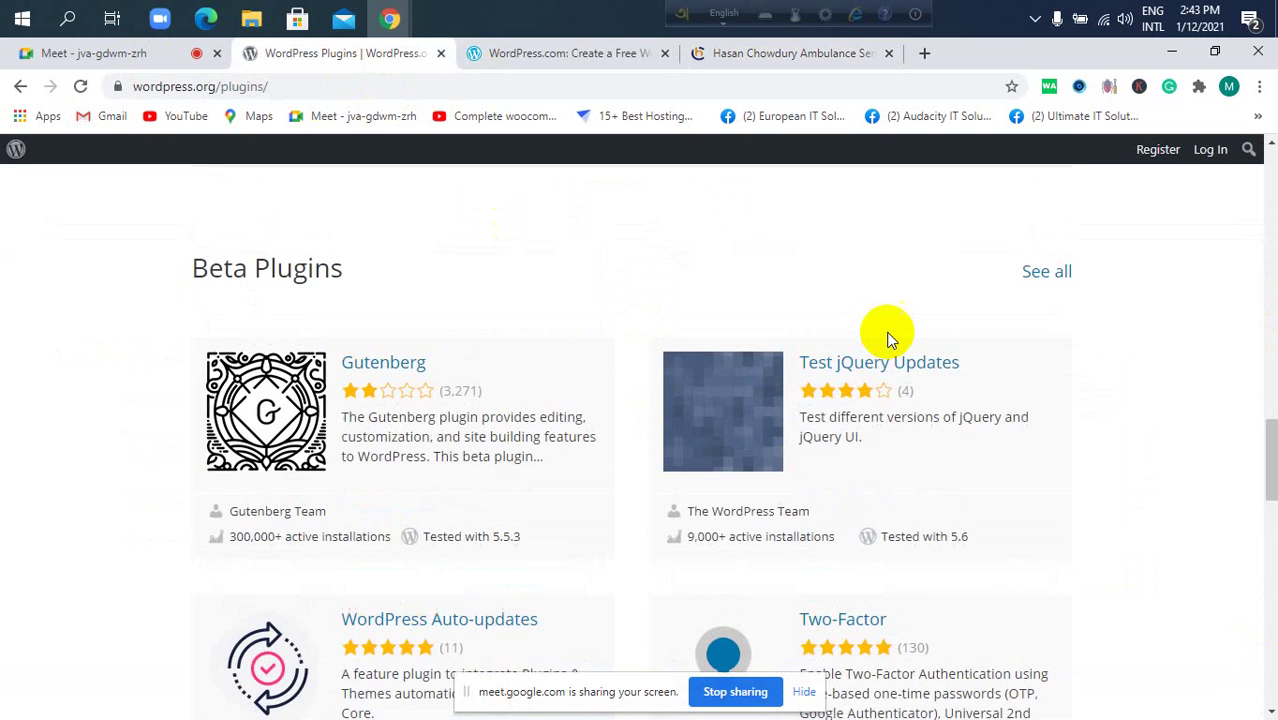
{"action": "scroll", "coordinate": [895, 320], "scroll_direction": "up", "scroll_amount": 15}
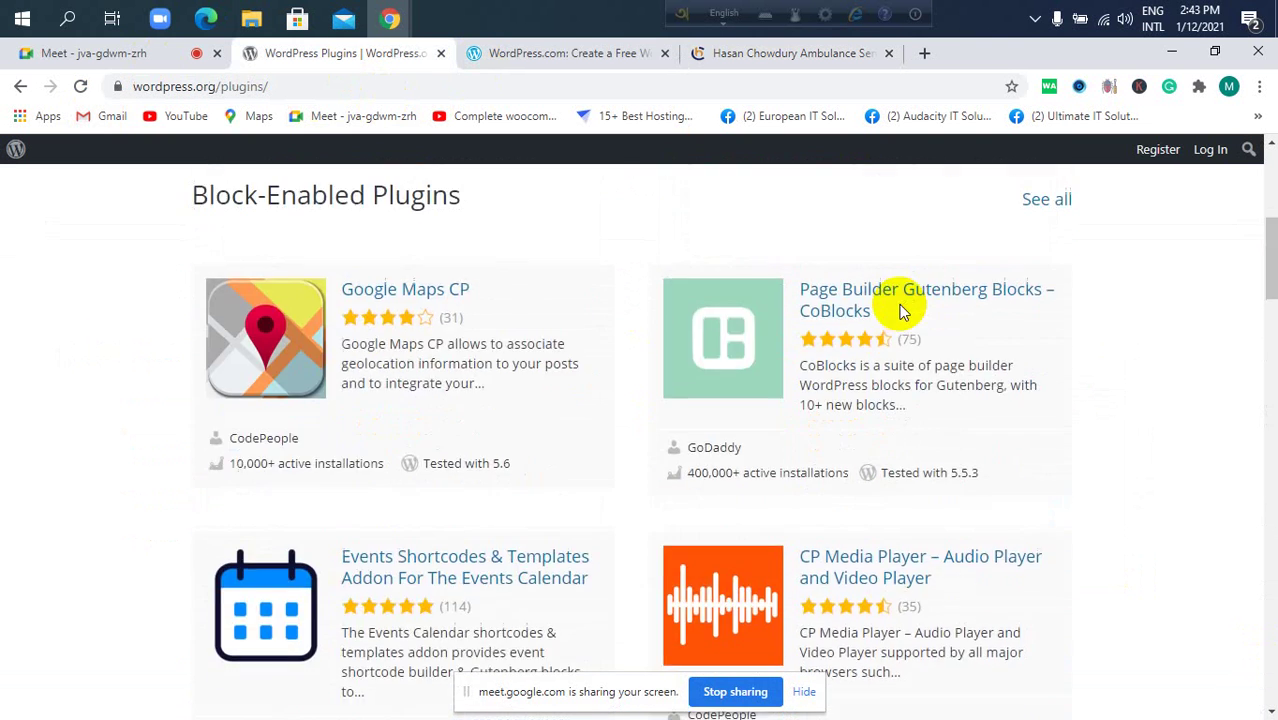
{"action": "scroll", "coordinate": [902, 300], "scroll_direction": "up", "scroll_amount": 5}
{"action": "scroll", "coordinate": [542, 334], "scroll_direction": "down", "scroll_amount": 1}
{"action": "left_click", "coordinate": [553, 397]}
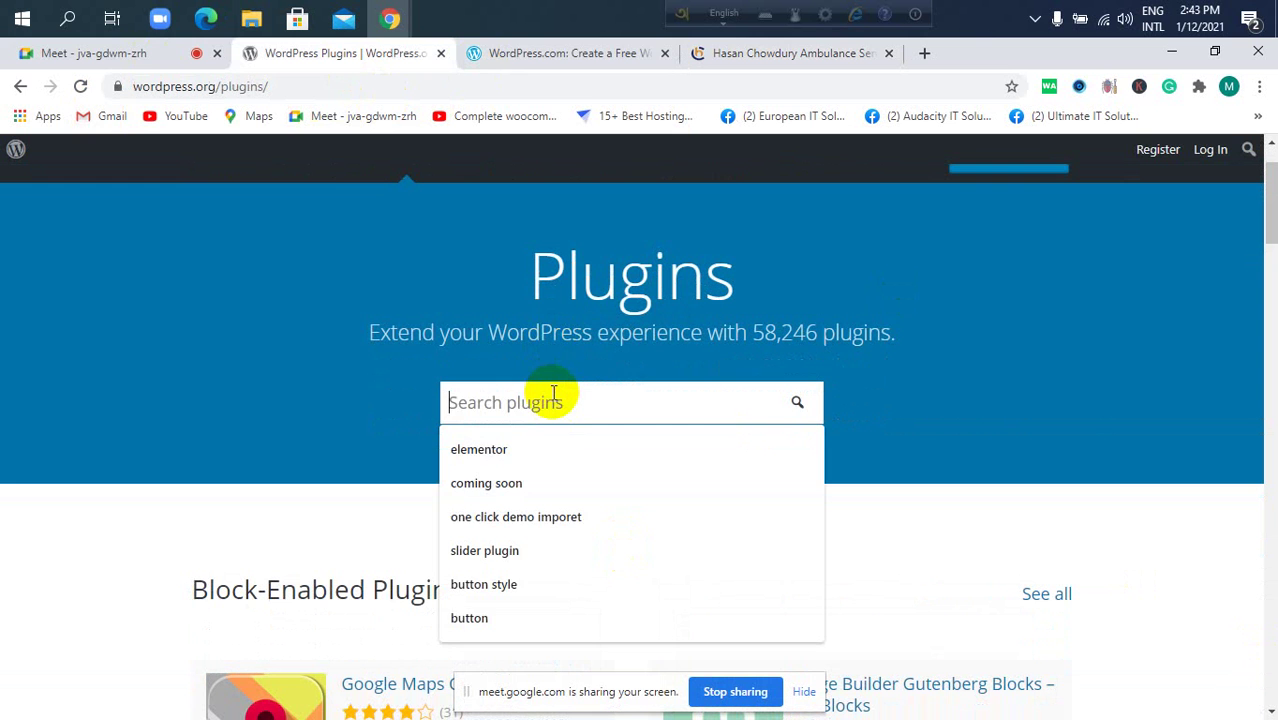
{"action": "type", "text": "contact form"}
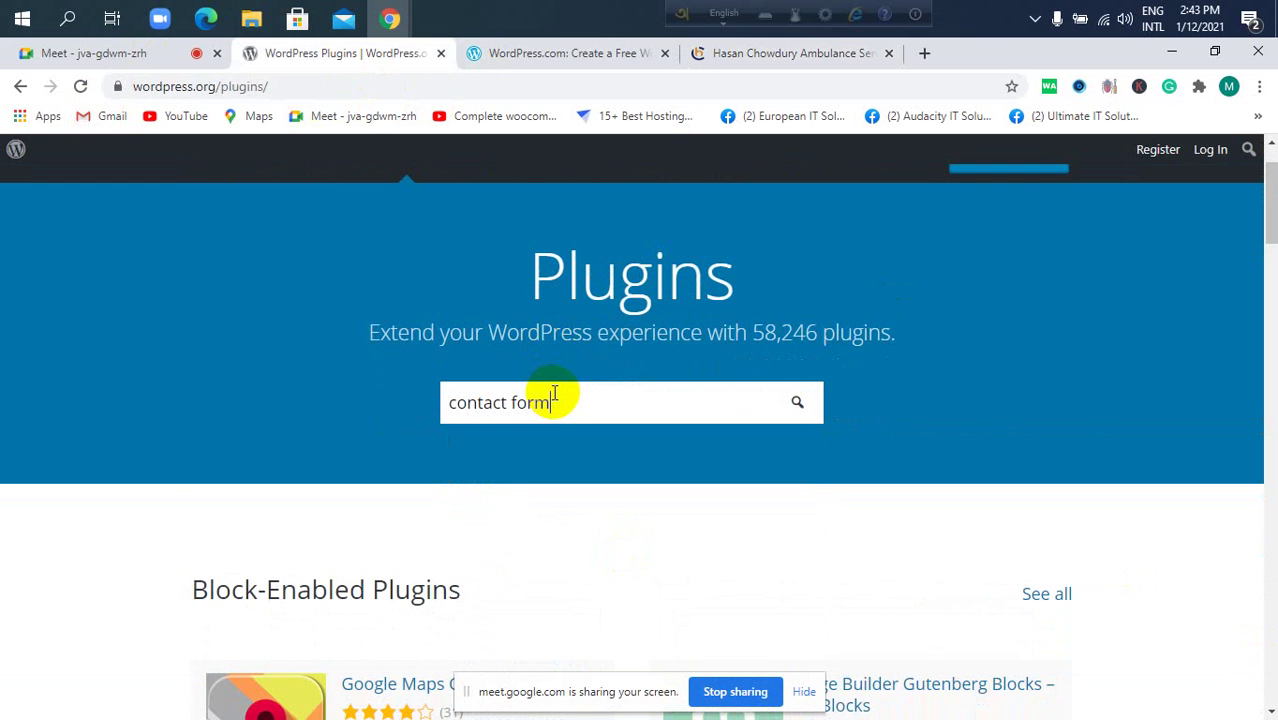
{"action": "key", "text": "Return"}
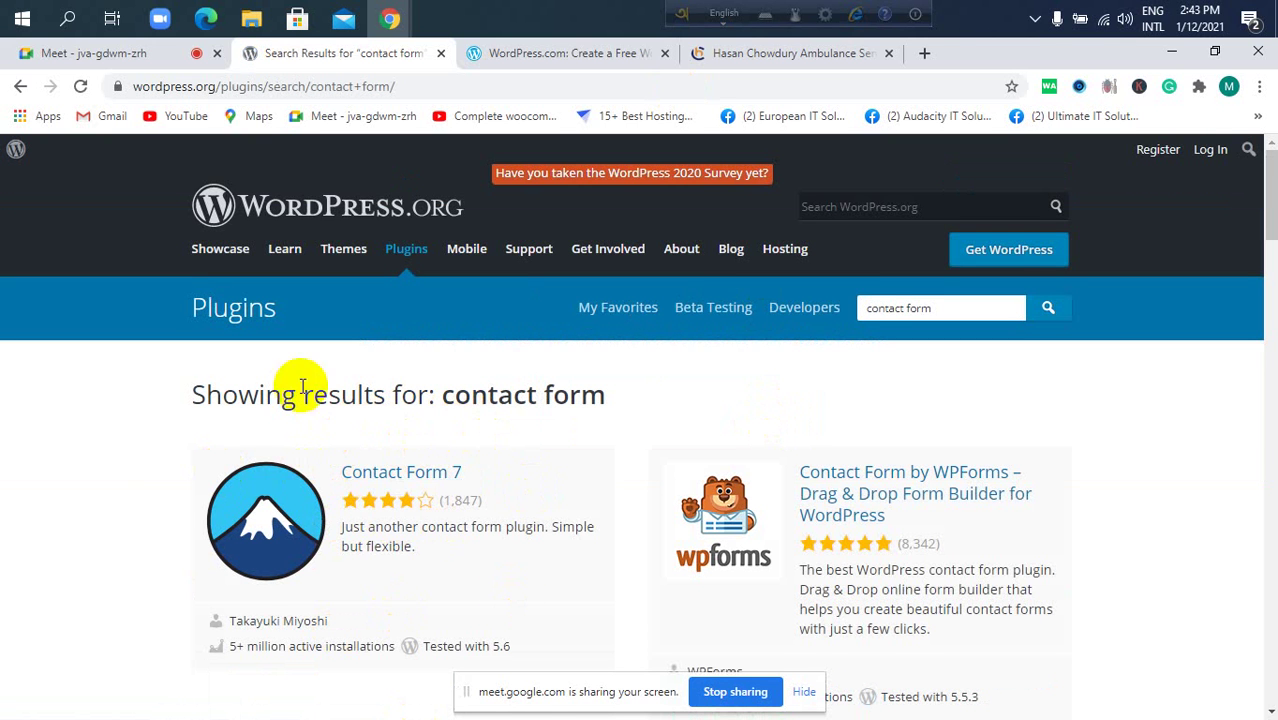
Compare with the medical site's contact form tab, then select the contact form search text.
{"action": "scroll", "coordinate": [400, 477], "scroll_direction": "down", "scroll_amount": 1}
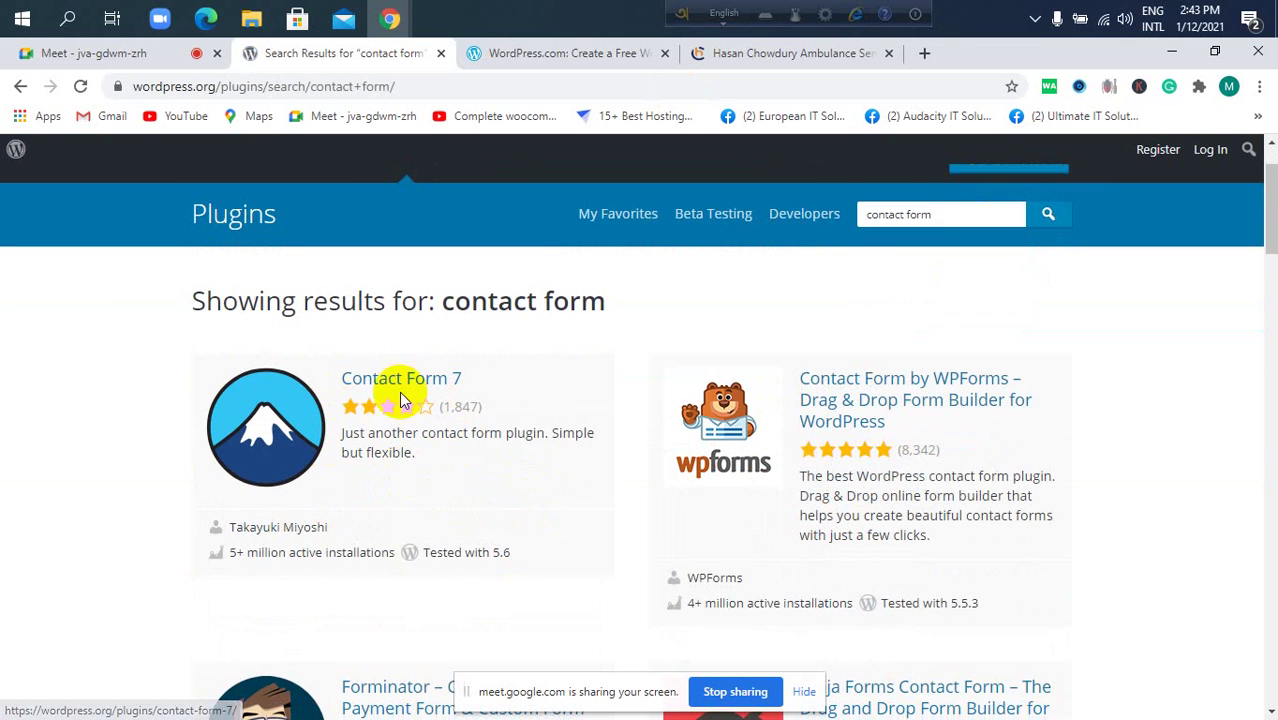
{"action": "left_click", "coordinate": [736, 55]}
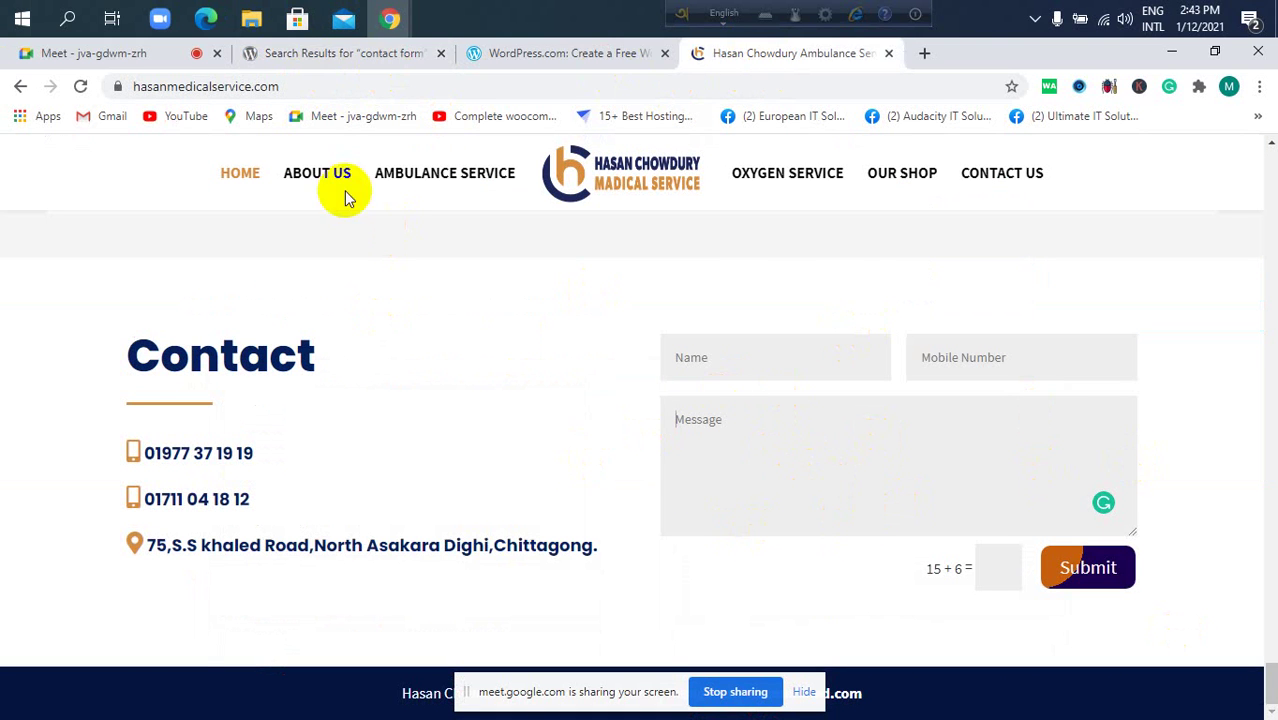
{"action": "left_click", "coordinate": [308, 53]}
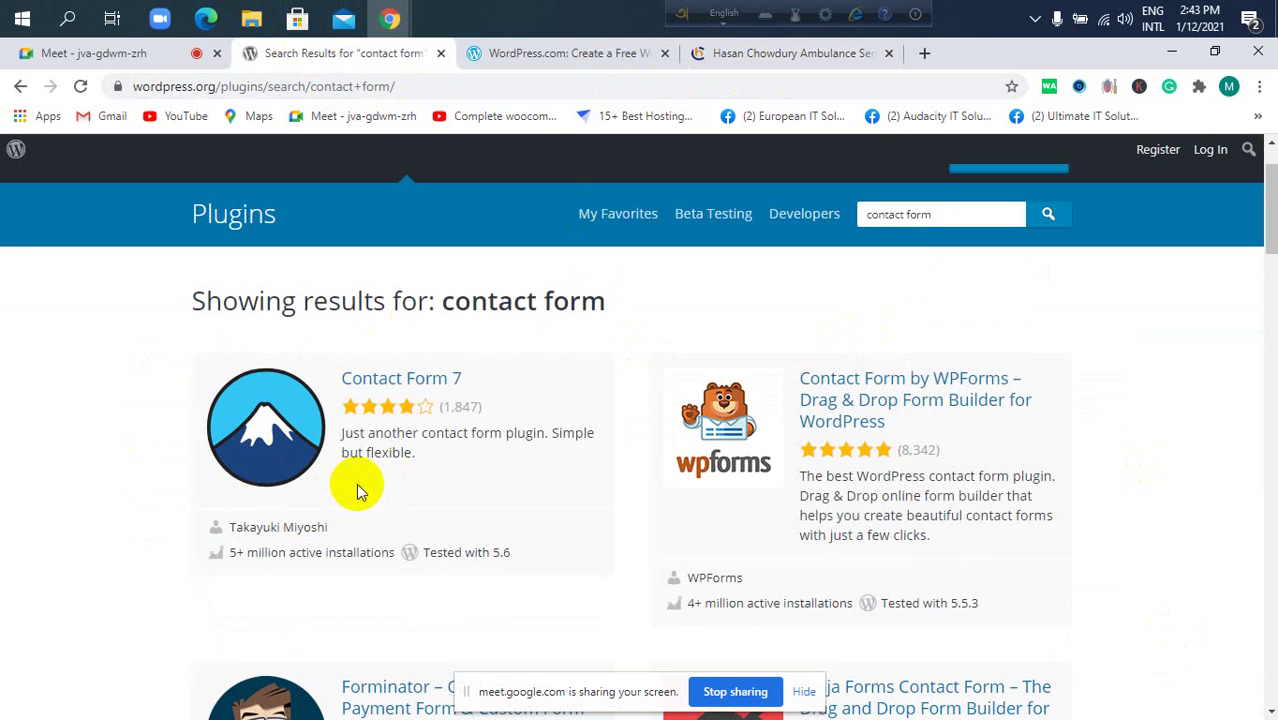
{"action": "scroll", "coordinate": [370, 491], "scroll_direction": "down", "scroll_amount": 1}
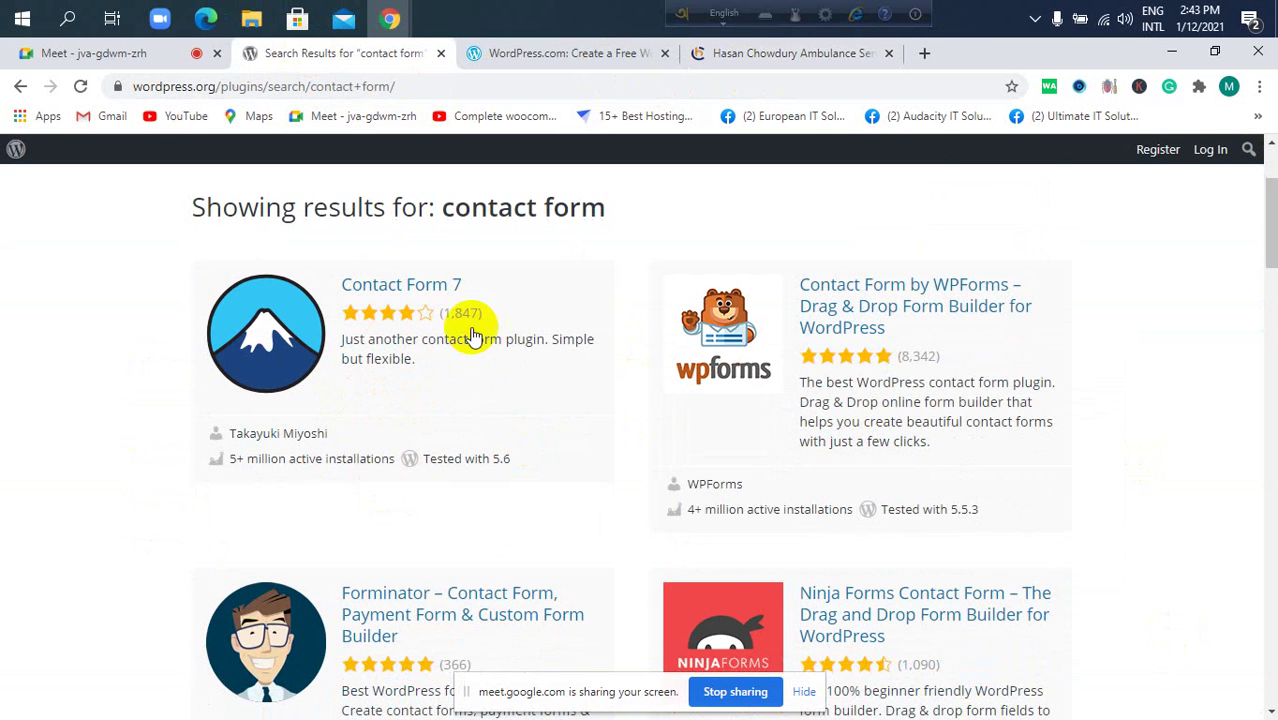
{"action": "scroll", "coordinate": [423, 405], "scroll_direction": "up", "scroll_amount": 2}
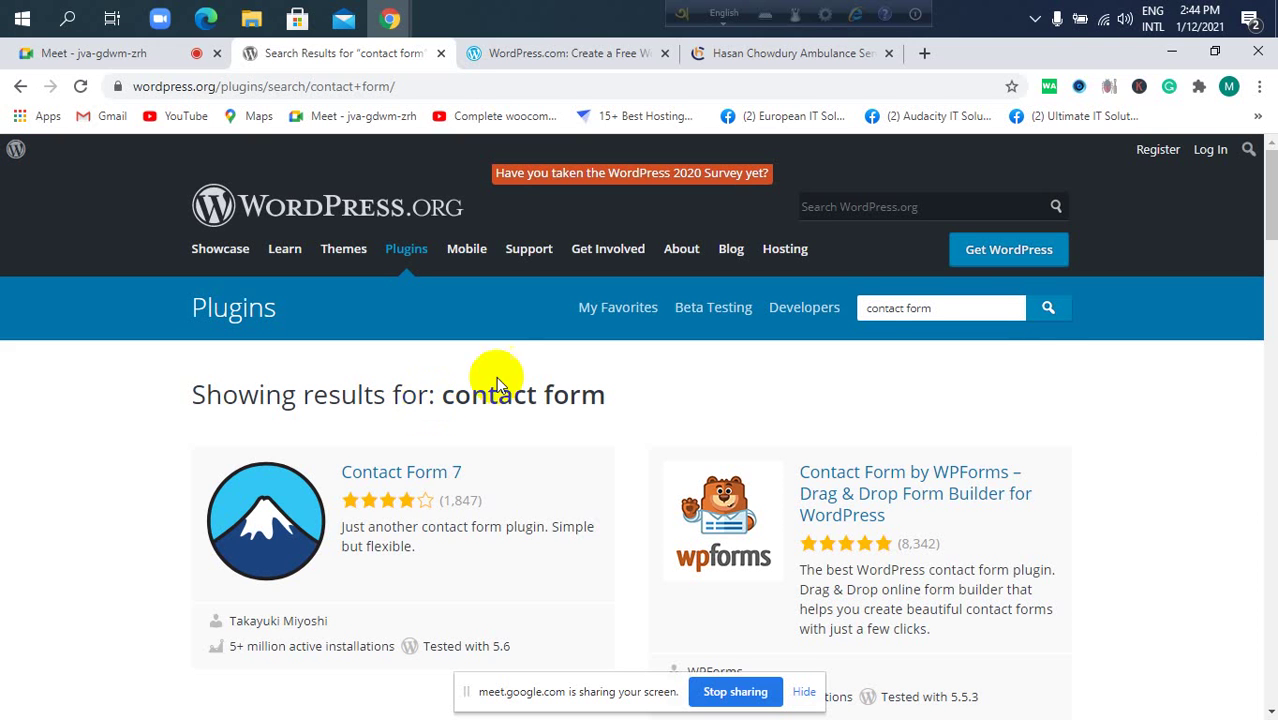
{"action": "left_click_drag", "start_coordinate": [956, 308], "coordinate": [870, 308]}
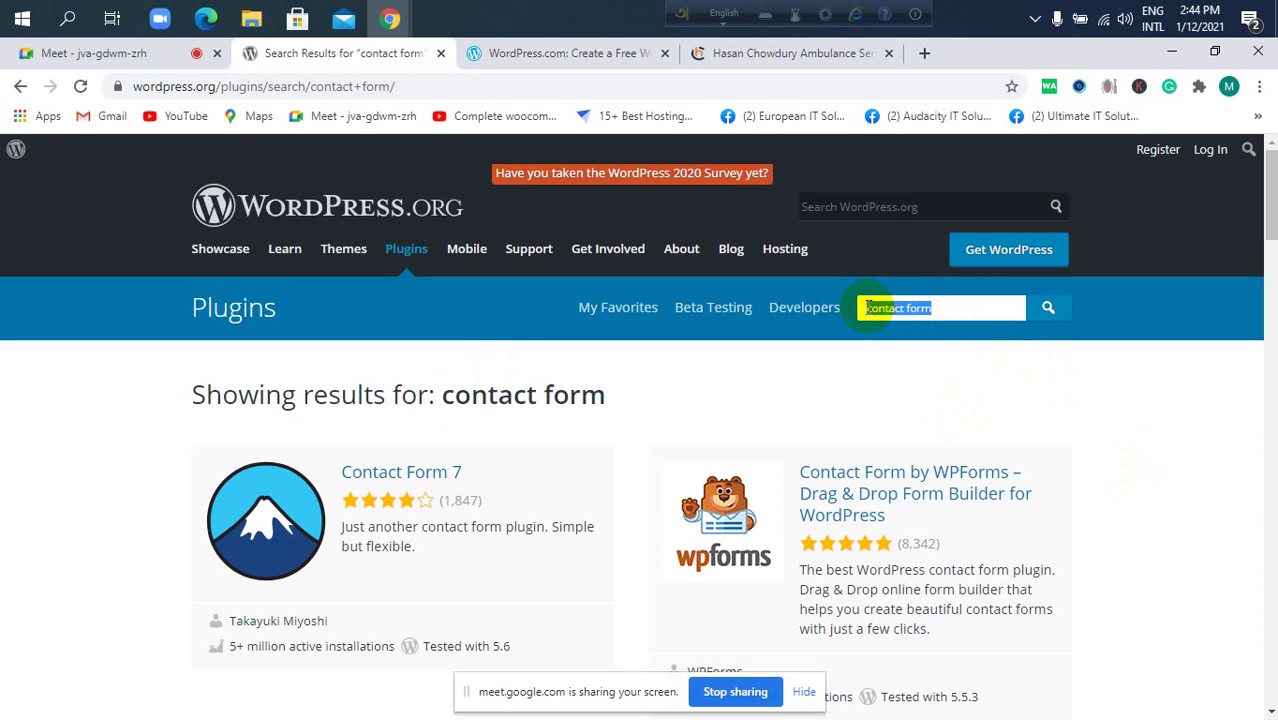
{"action": "scroll", "coordinate": [883, 496], "scroll_direction": "down", "scroll_amount": 1}
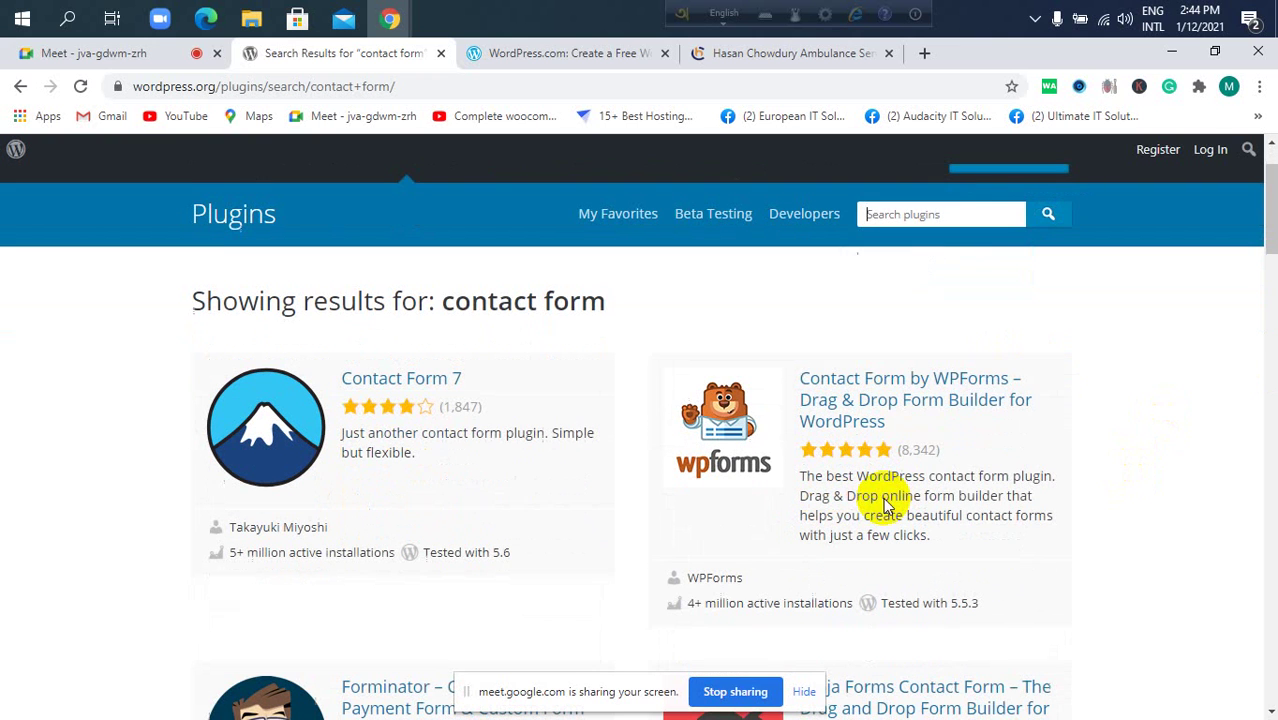
Search plugins for 'slider', listing Smart Slider 3 and Responsive Slider by MetaSlider.
{"action": "left_click", "coordinate": [930, 217]}
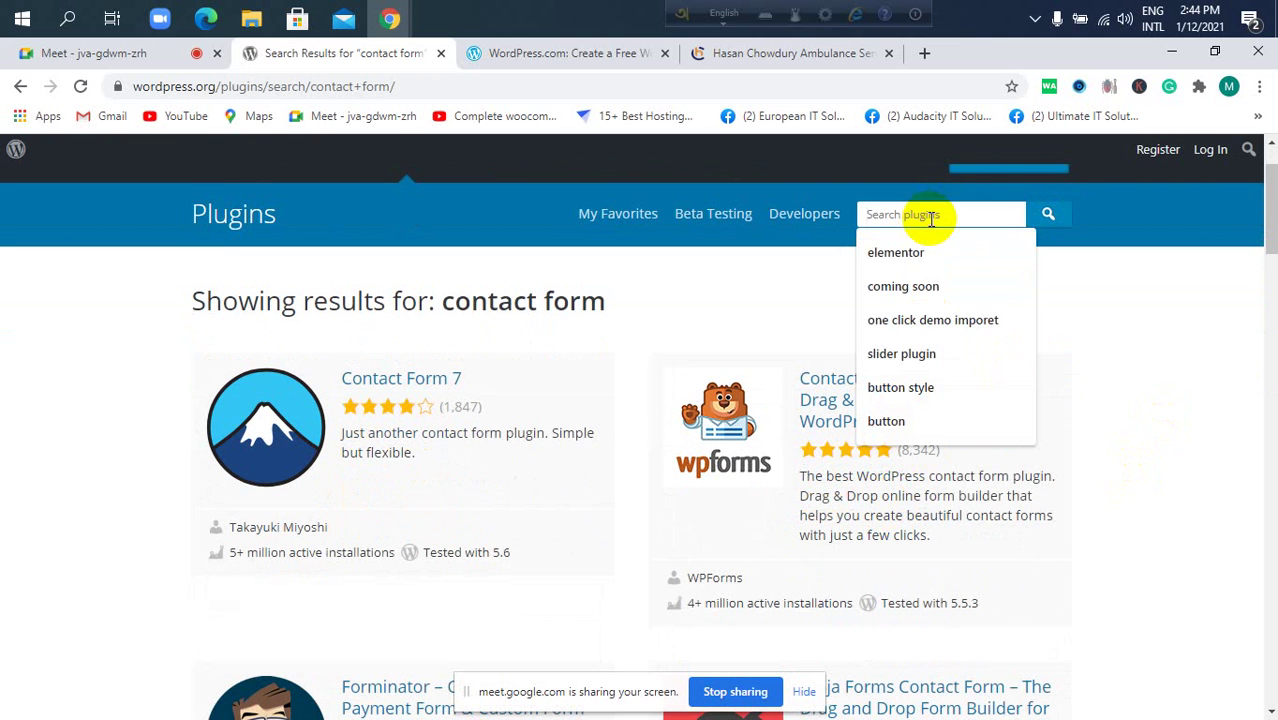
{"action": "type", "text": "slider"}
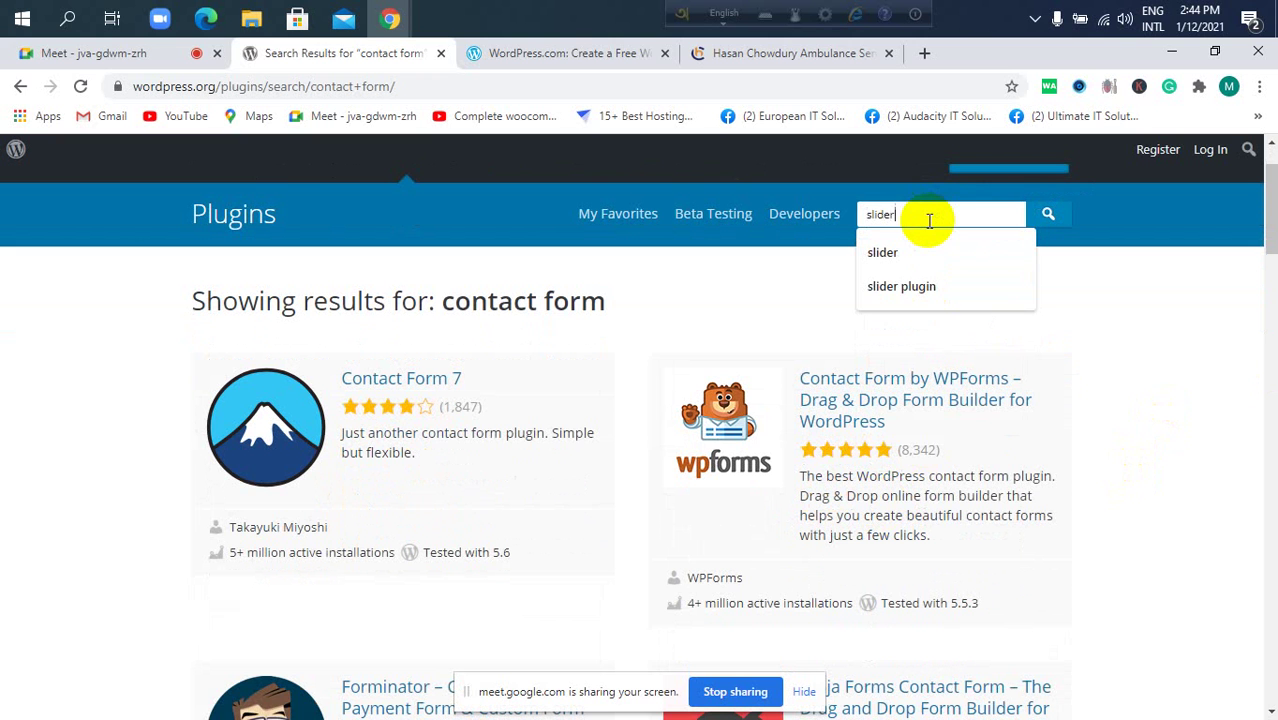
{"action": "key", "text": "Return"}
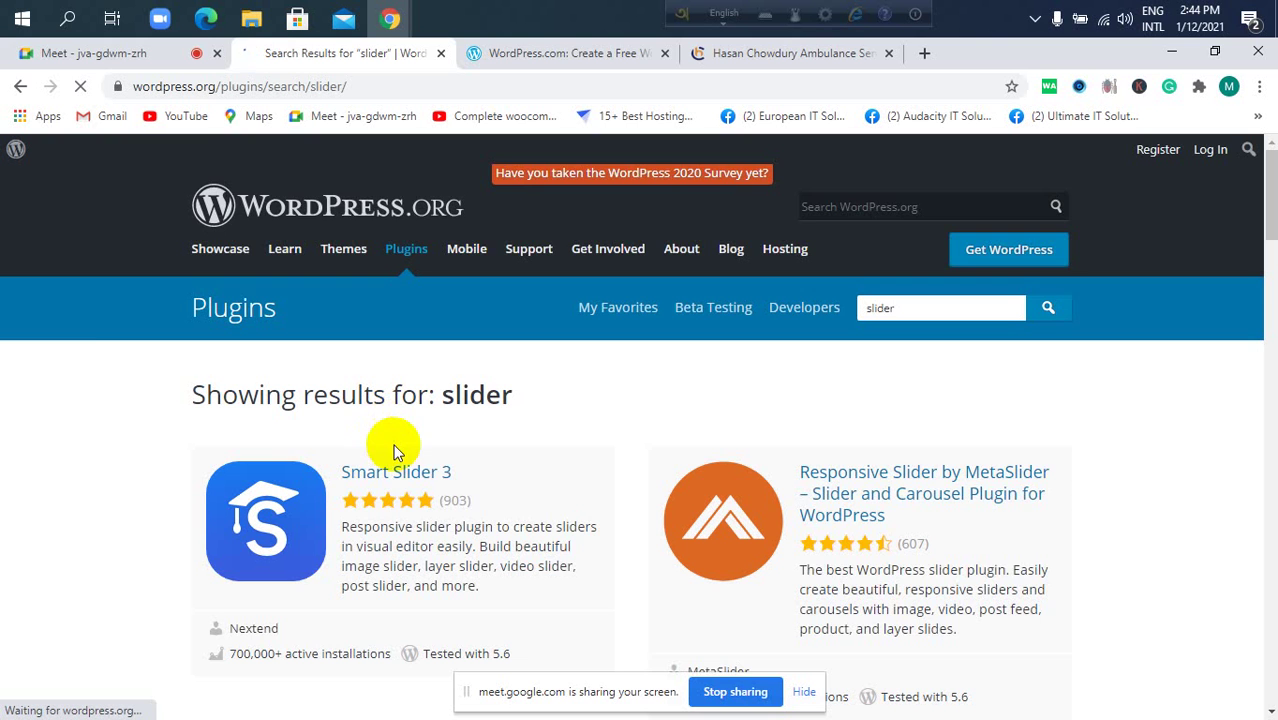
{"action": "scroll", "coordinate": [379, 494], "scroll_direction": "down", "scroll_amount": 2}
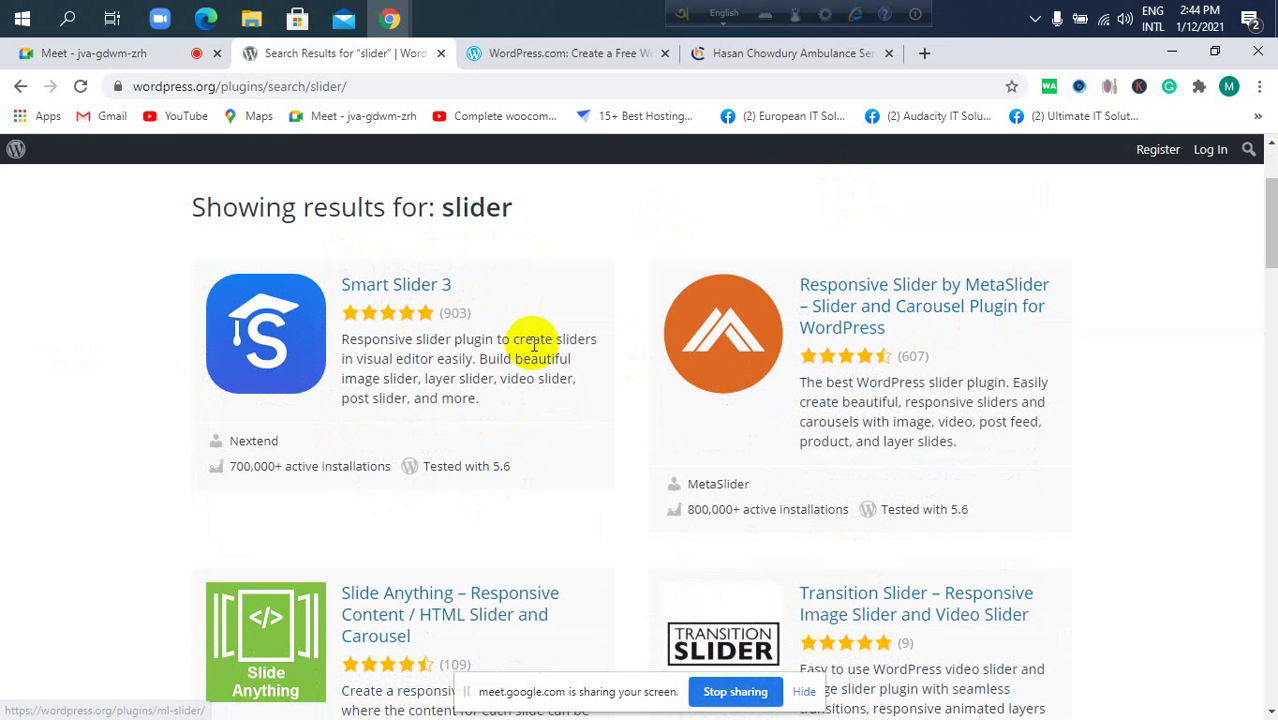
{"action": "scroll", "coordinate": [466, 300], "scroll_direction": "up", "scroll_amount": 1}
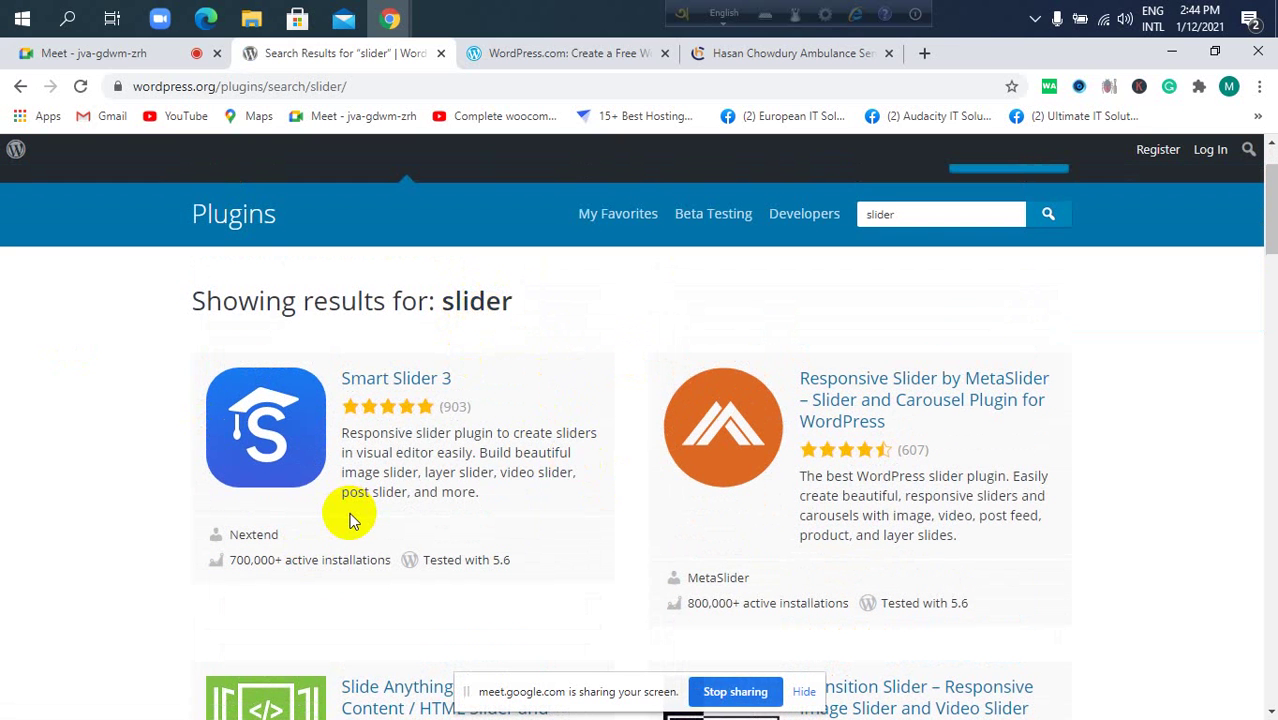
{"action": "scroll", "coordinate": [470, 436], "scroll_direction": "up", "scroll_amount": 1}
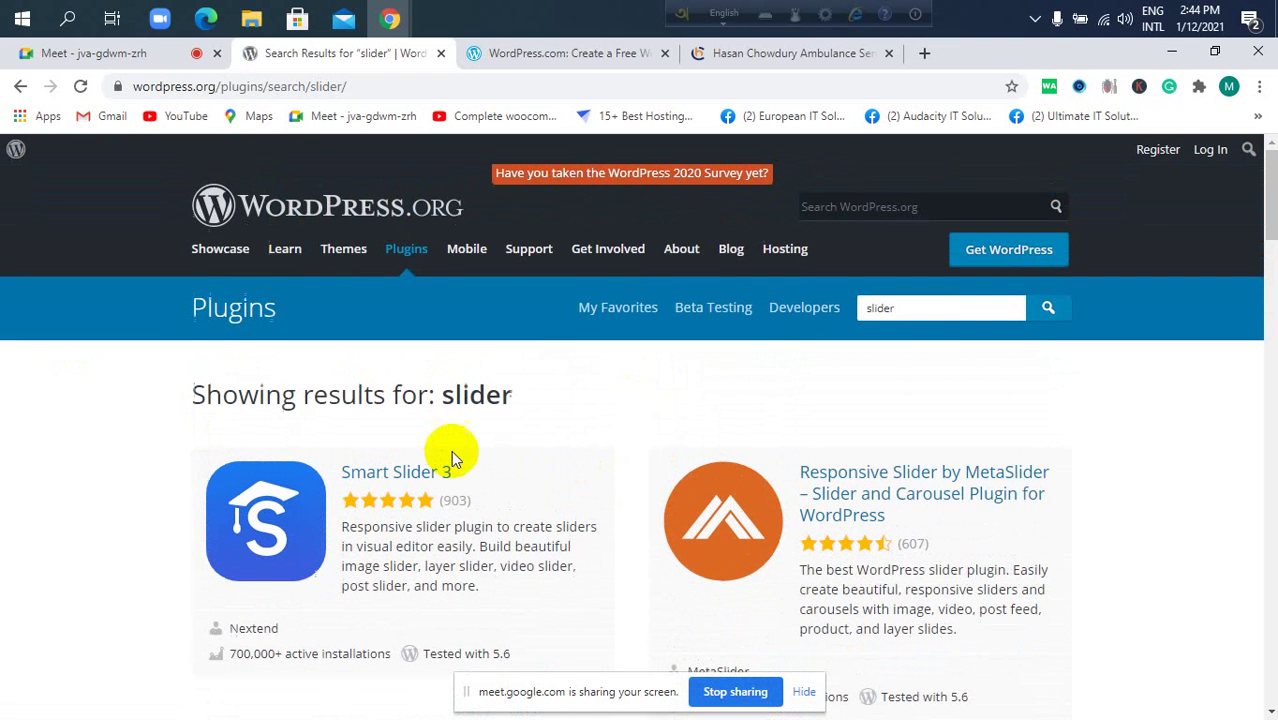
{"action": "right_click", "coordinate": [341, 245]}
Open the Themes directory in a new tab and launch a live preview of Astra.
{"action": "left_click", "coordinate": [390, 264]}
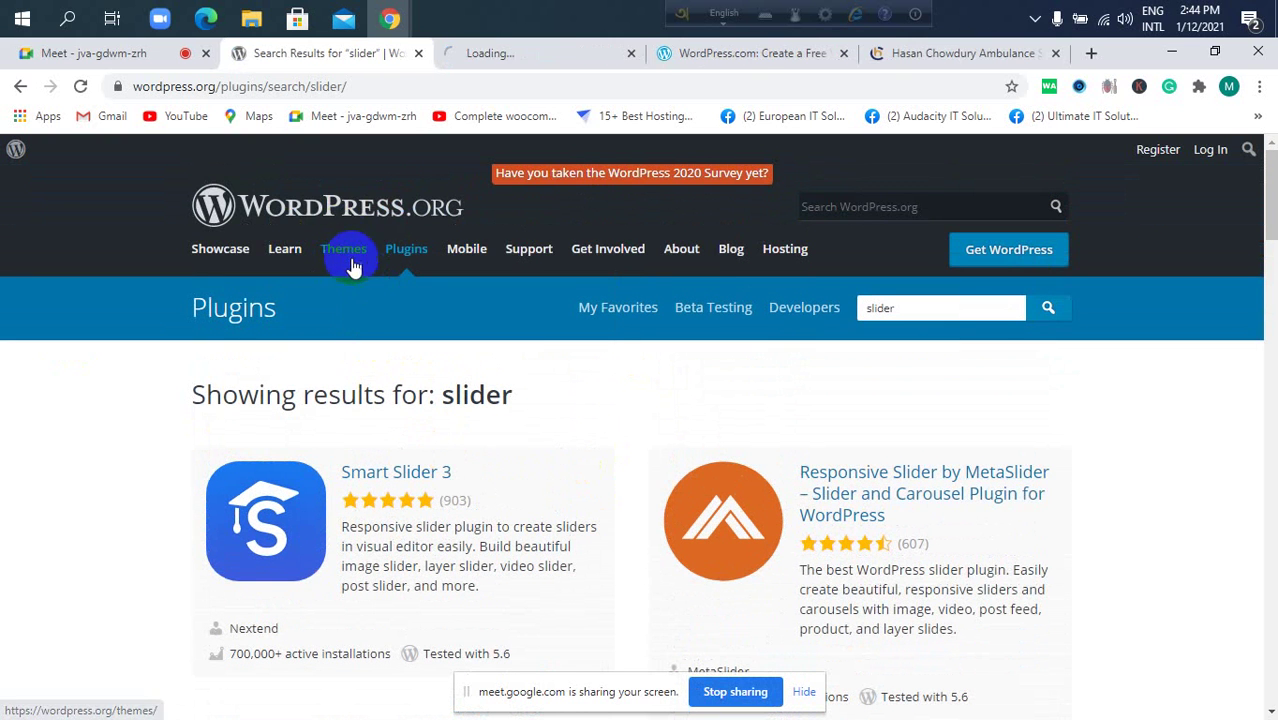
{"action": "left_click", "coordinate": [538, 50]}
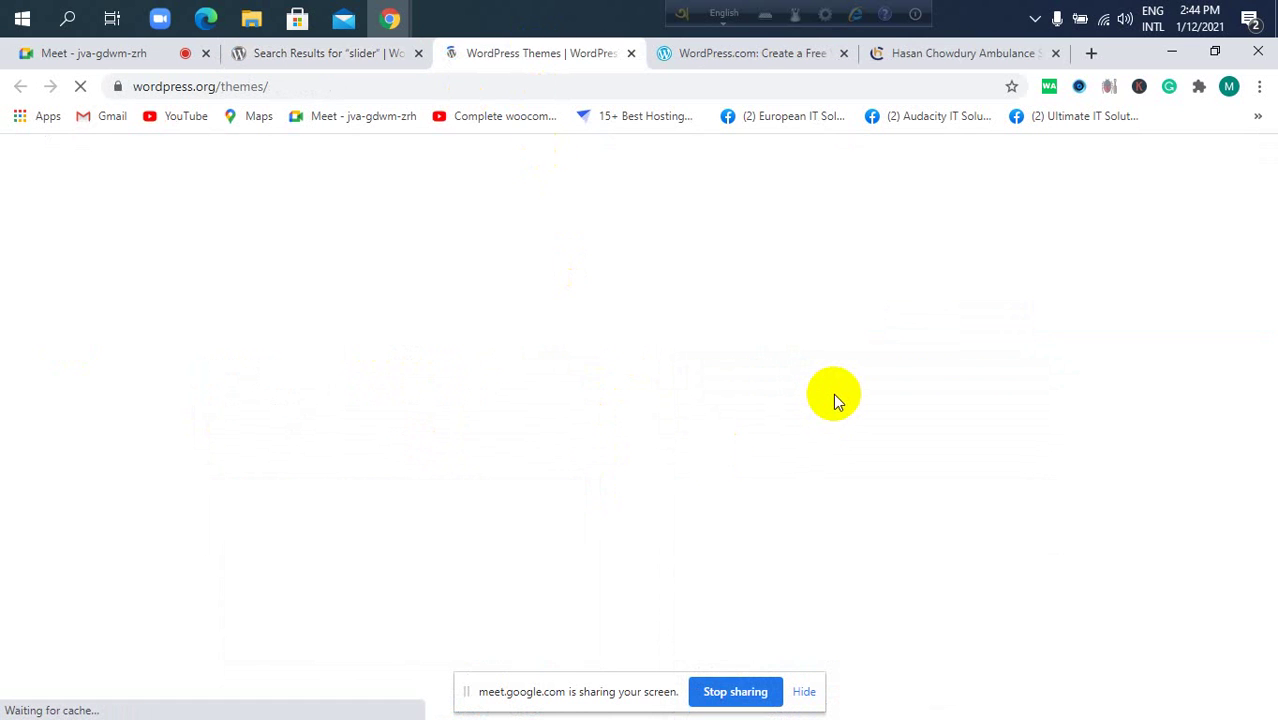
{"action": "scroll", "coordinate": [922, 453], "scroll_direction": "down", "scroll_amount": 2}
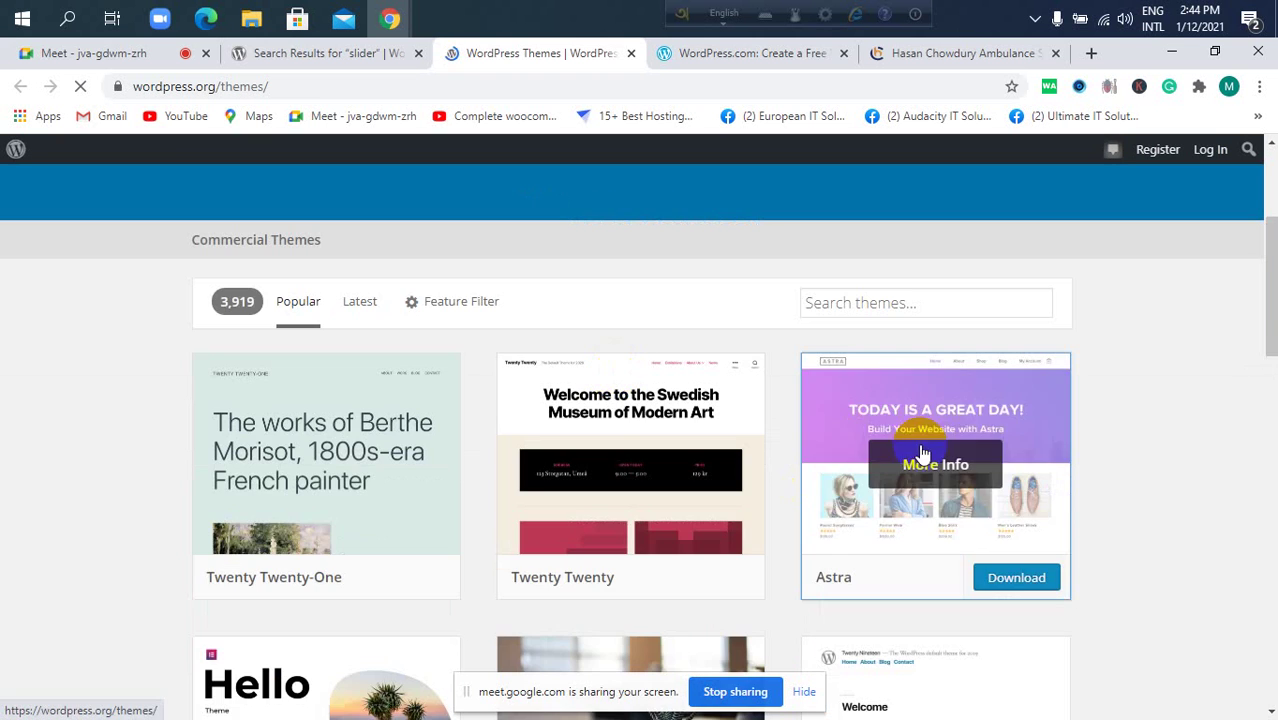
{"action": "left_click", "coordinate": [921, 470]}
{"action": "scroll", "coordinate": [524, 478], "scroll_direction": "down", "scroll_amount": 2}
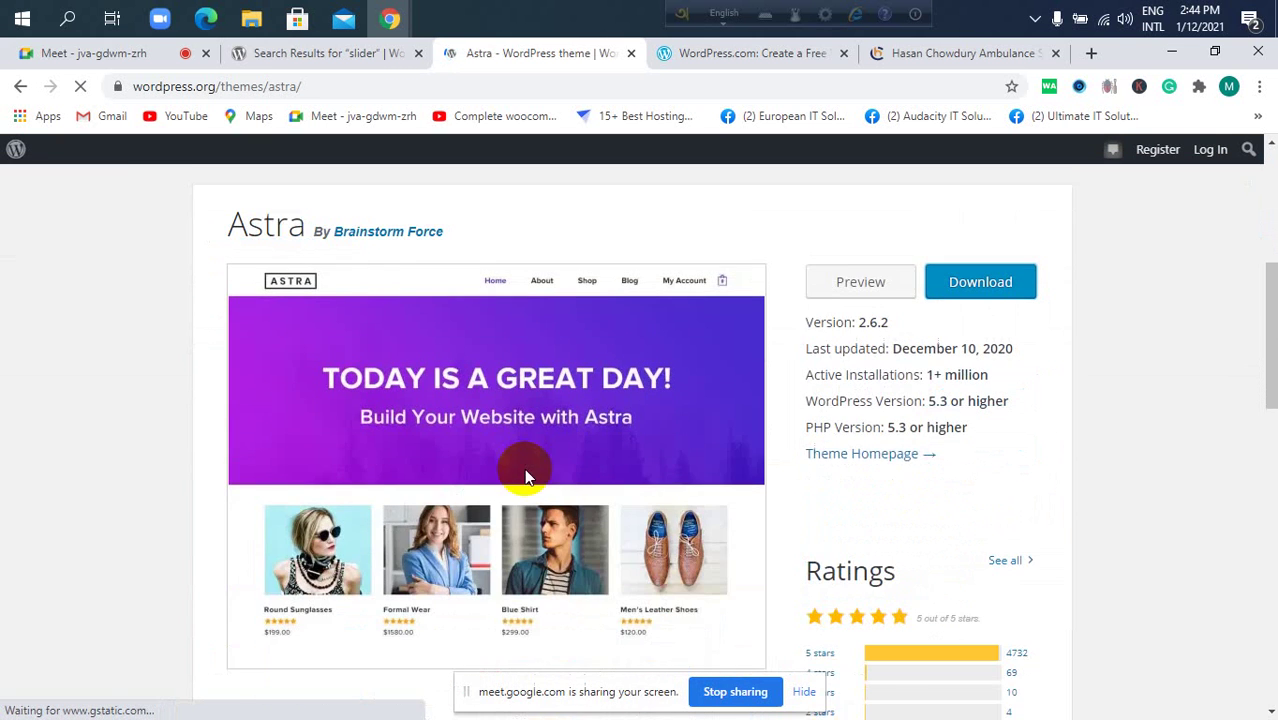
{"action": "left_click", "coordinate": [818, 273]}
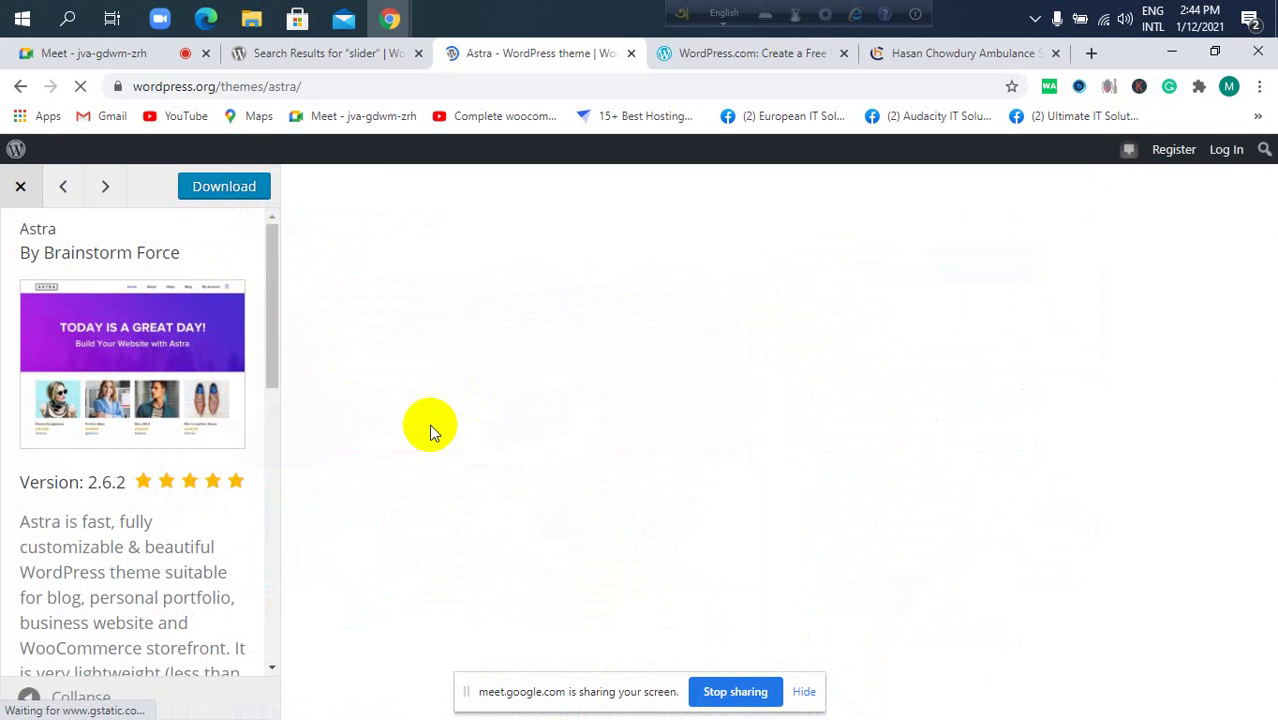
Read Astra's description, then flip between the slider results, Themes and WordPress.com tabs.
{"action": "scroll", "coordinate": [75, 442], "scroll_direction": "down", "scroll_amount": 5}
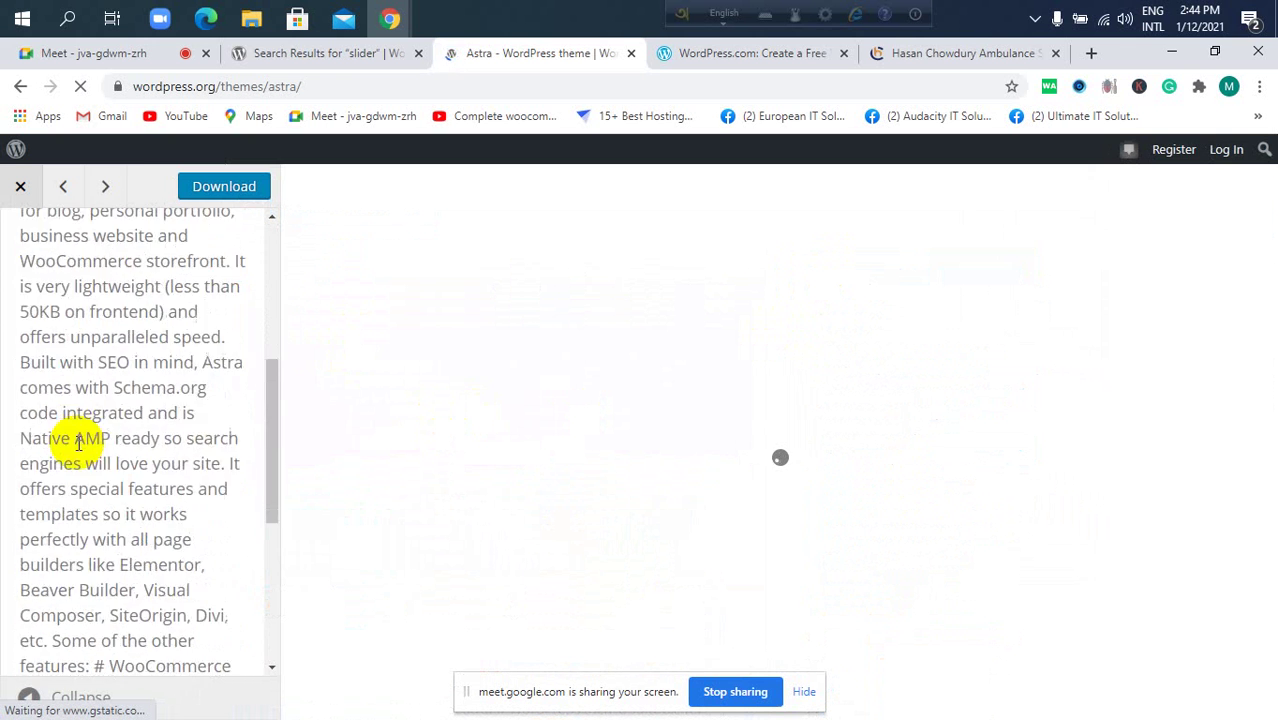
{"action": "scroll", "coordinate": [82, 435], "scroll_direction": "down", "scroll_amount": 3}
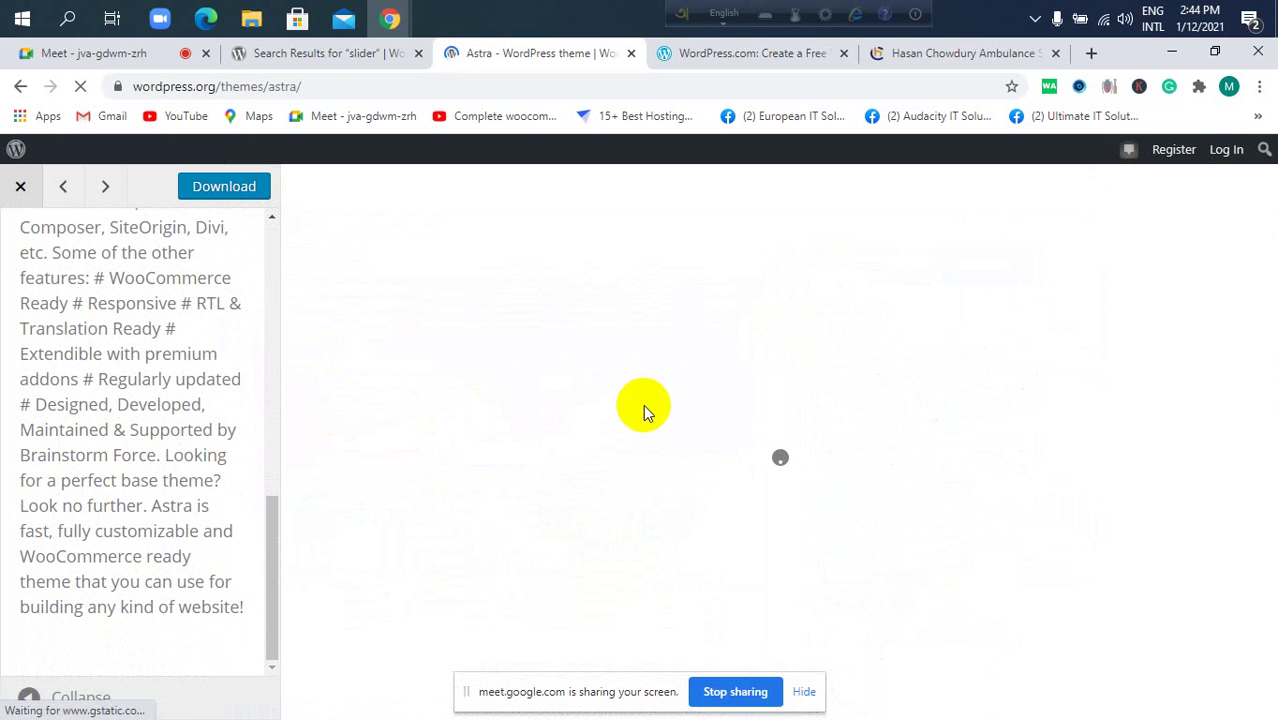
{"action": "scroll", "coordinate": [570, 379], "scroll_direction": "down", "scroll_amount": 1}
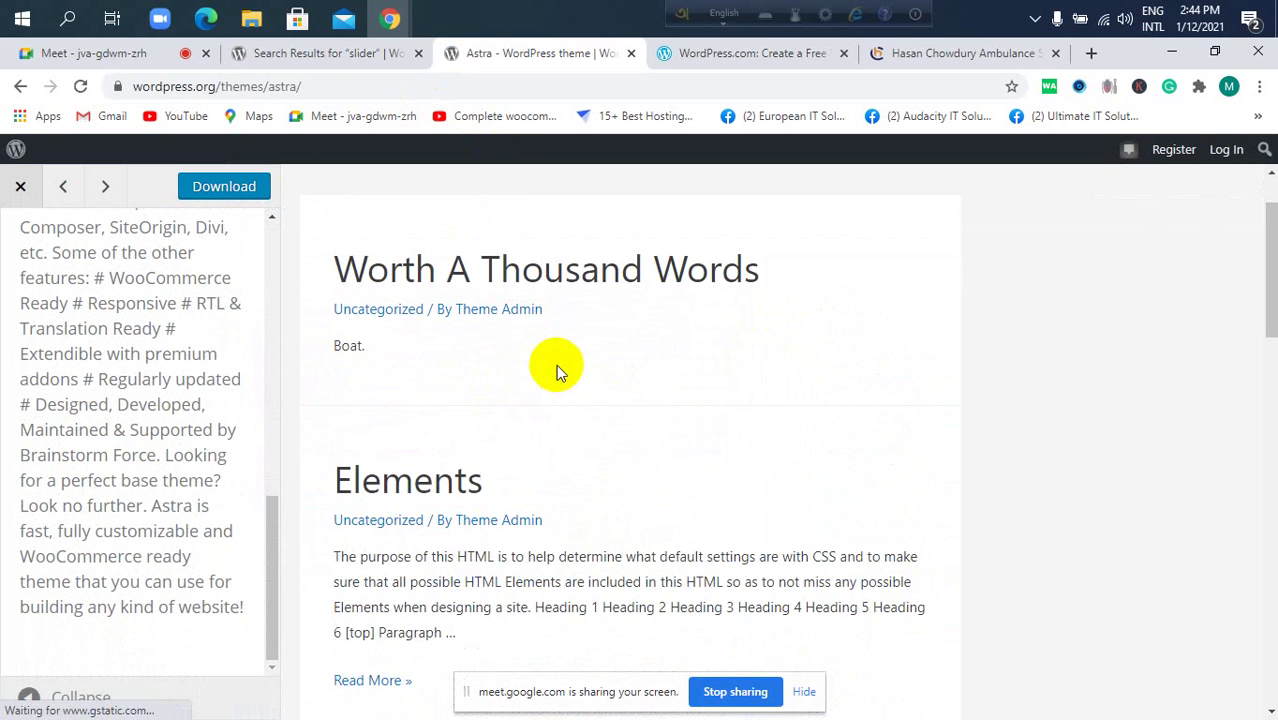
{"action": "scroll", "coordinate": [510, 380], "scroll_direction": "up", "scroll_amount": 1}
{"action": "left_click", "coordinate": [333, 55]}
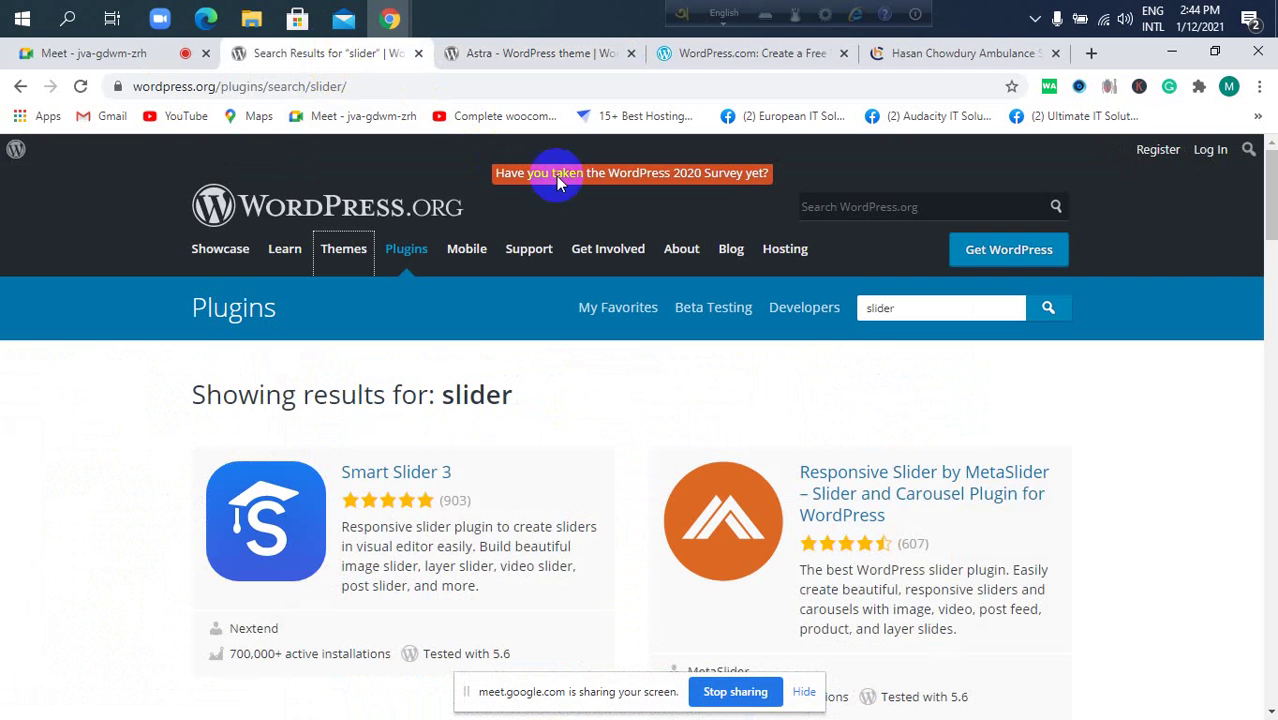
{"action": "left_click", "coordinate": [545, 54]}
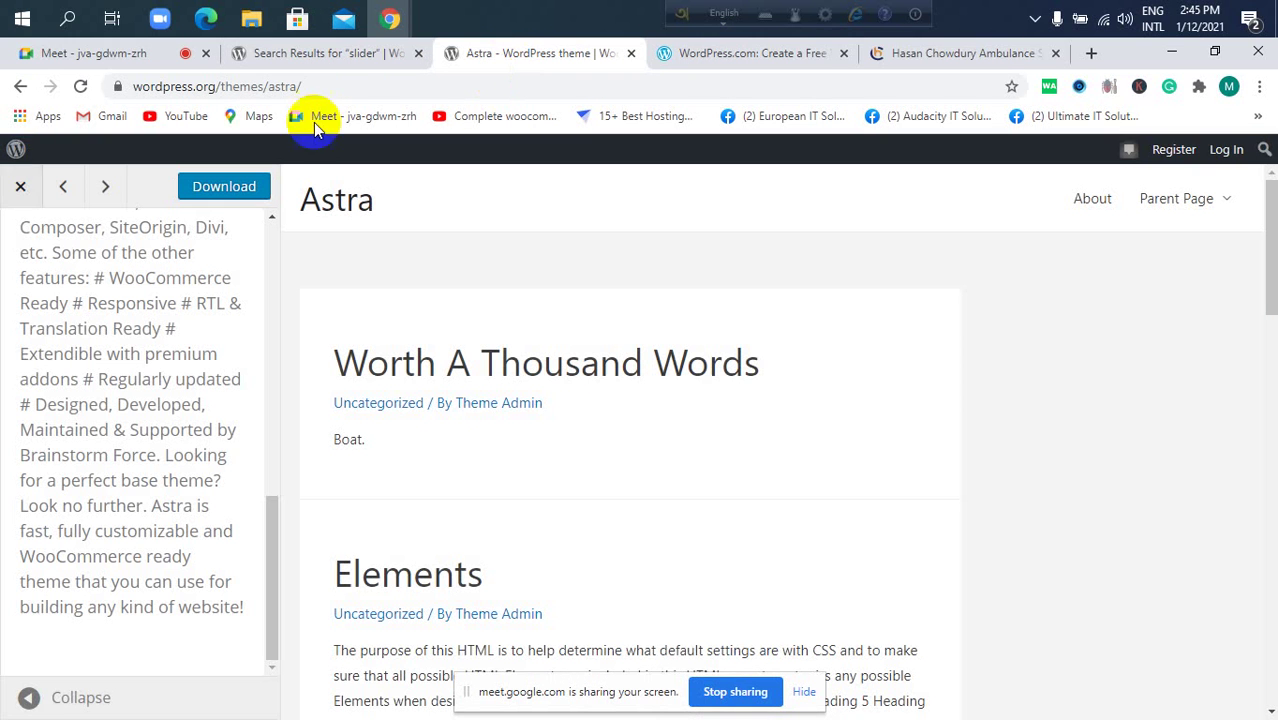
{"action": "left_click", "coordinate": [21, 86]}
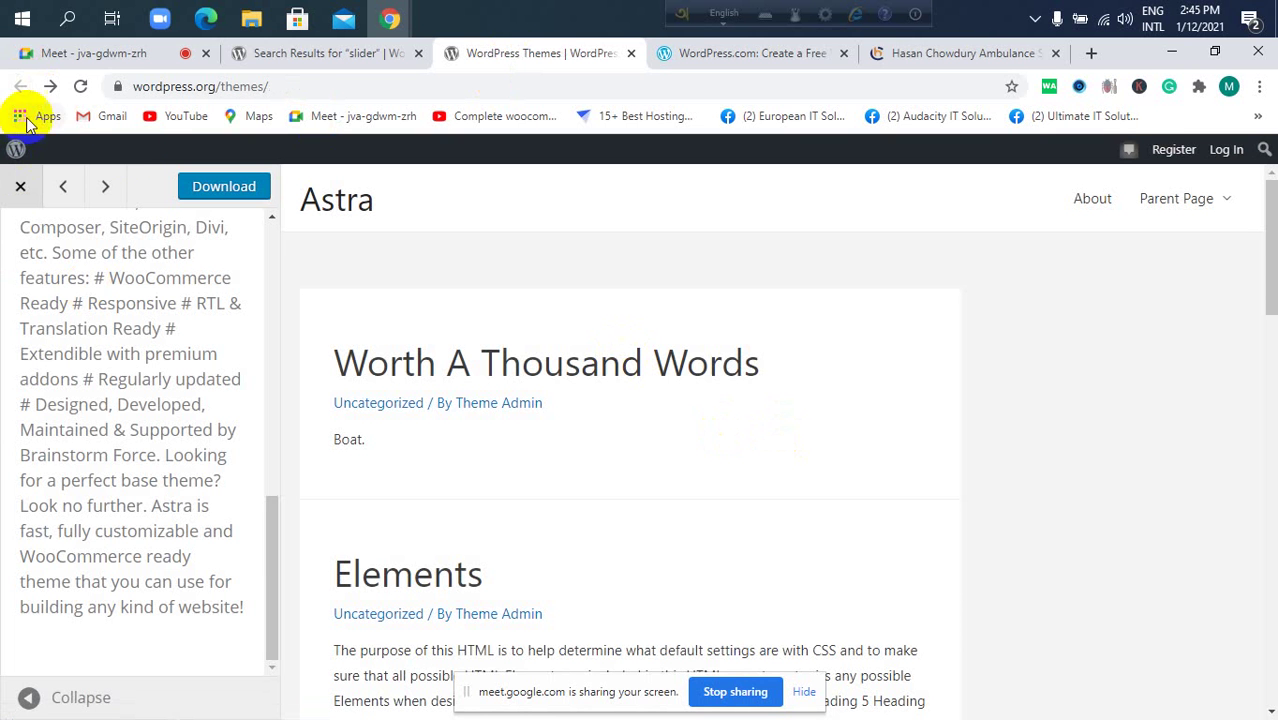
{"action": "left_click", "coordinate": [312, 56]}
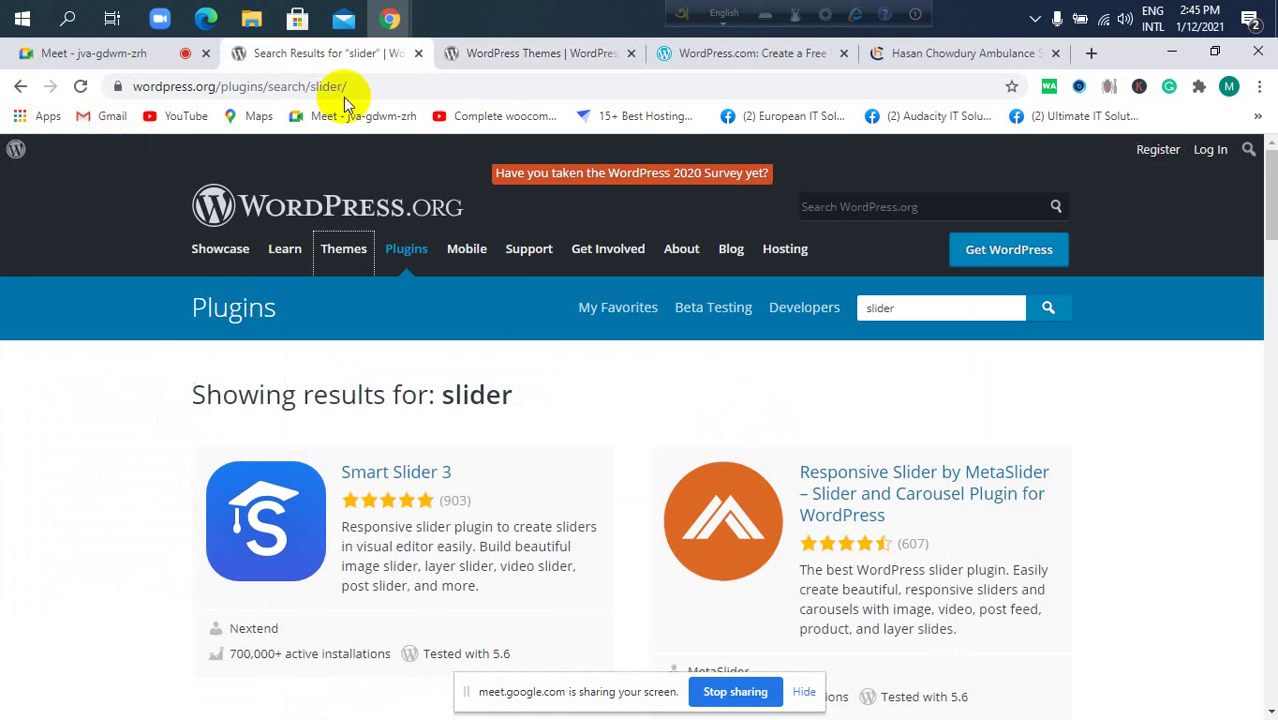
{"action": "left_click", "coordinate": [593, 53]}
{"action": "left_click", "coordinate": [716, 53]}
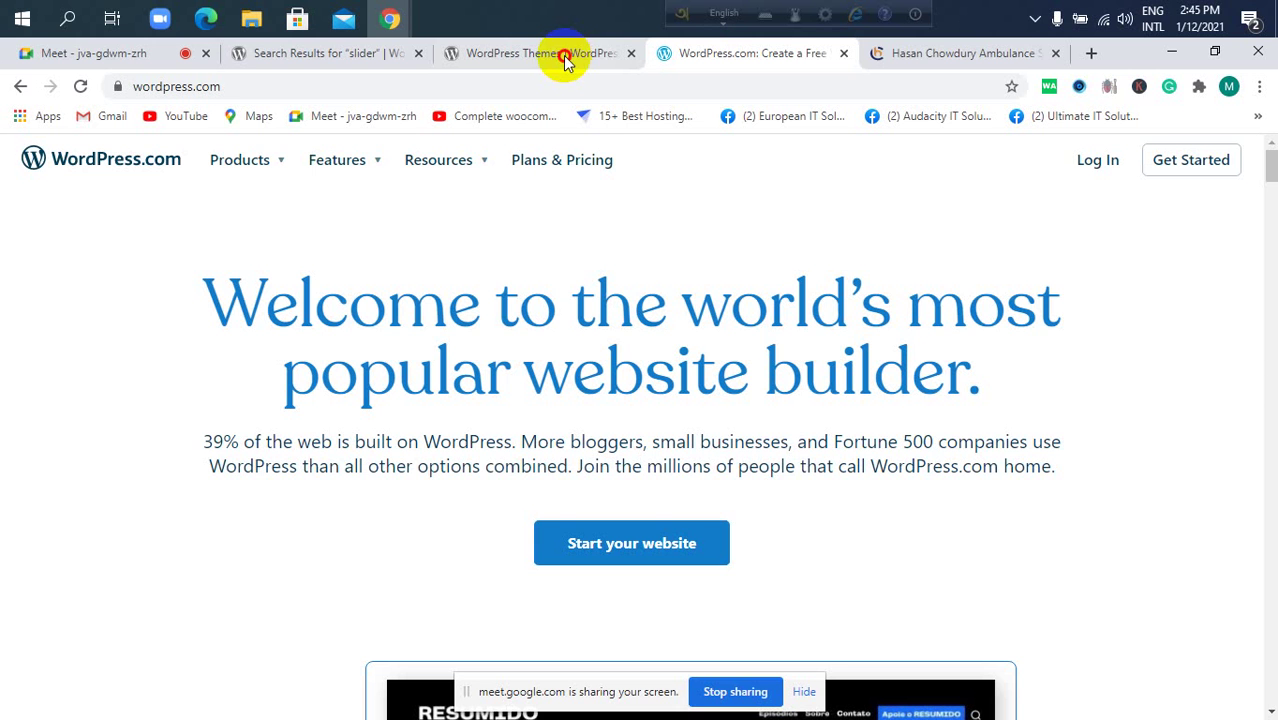
{"action": "key", "text": "ctrl+shift+Tab"}
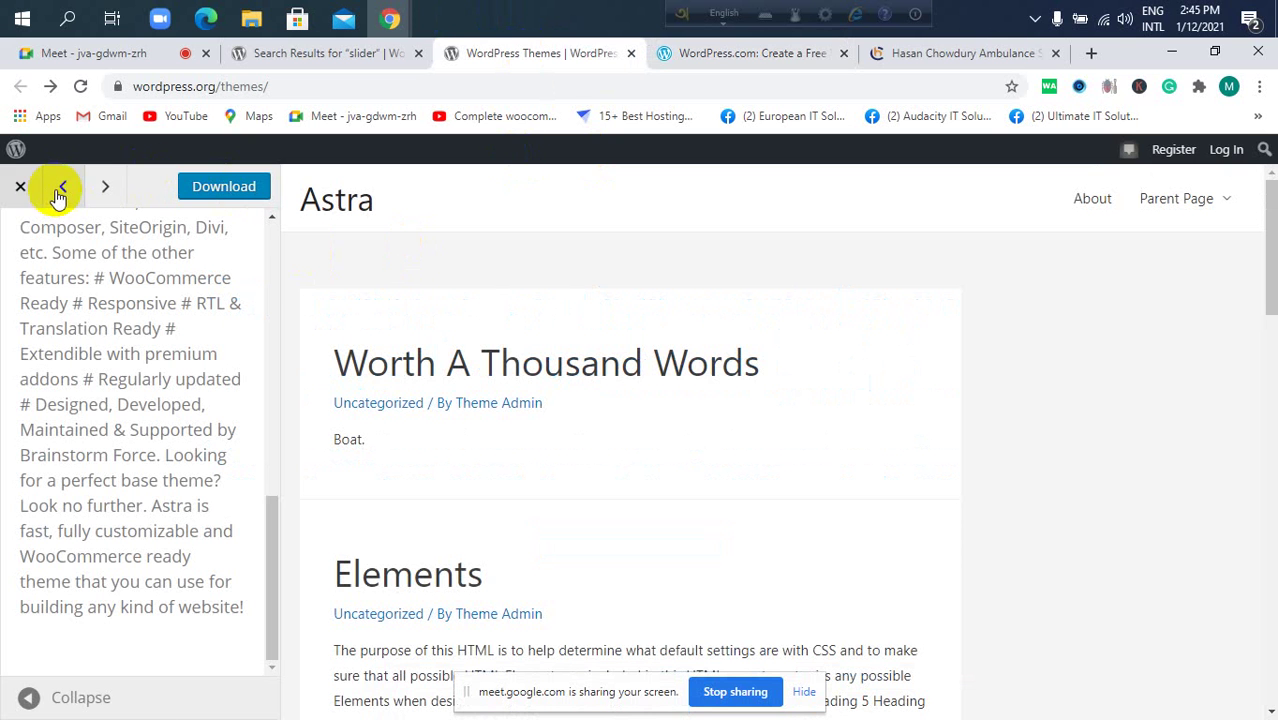
Close the Astra preview and open a live preview of the OceanWP theme.
{"action": "left_click", "coordinate": [34, 189]}
{"action": "scroll", "coordinate": [645, 415], "scroll_direction": "down", "scroll_amount": 3}
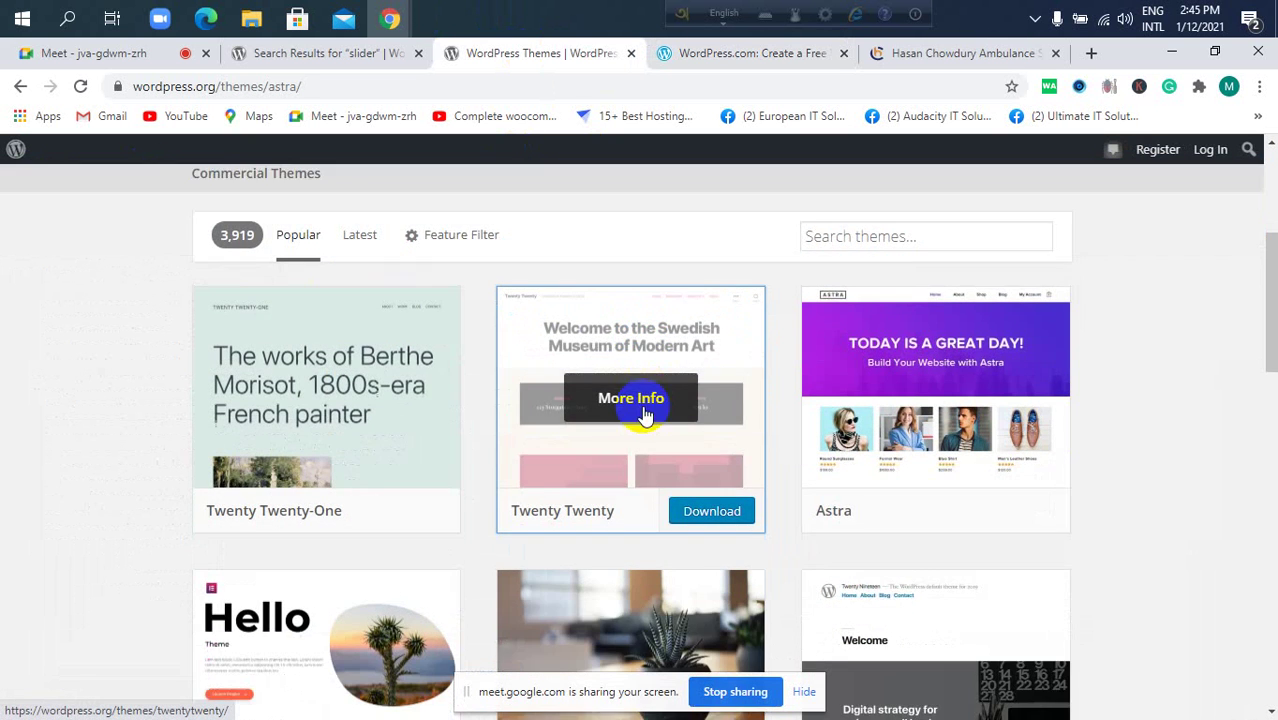
{"action": "scroll", "coordinate": [683, 453], "scroll_direction": "down", "scroll_amount": 4}
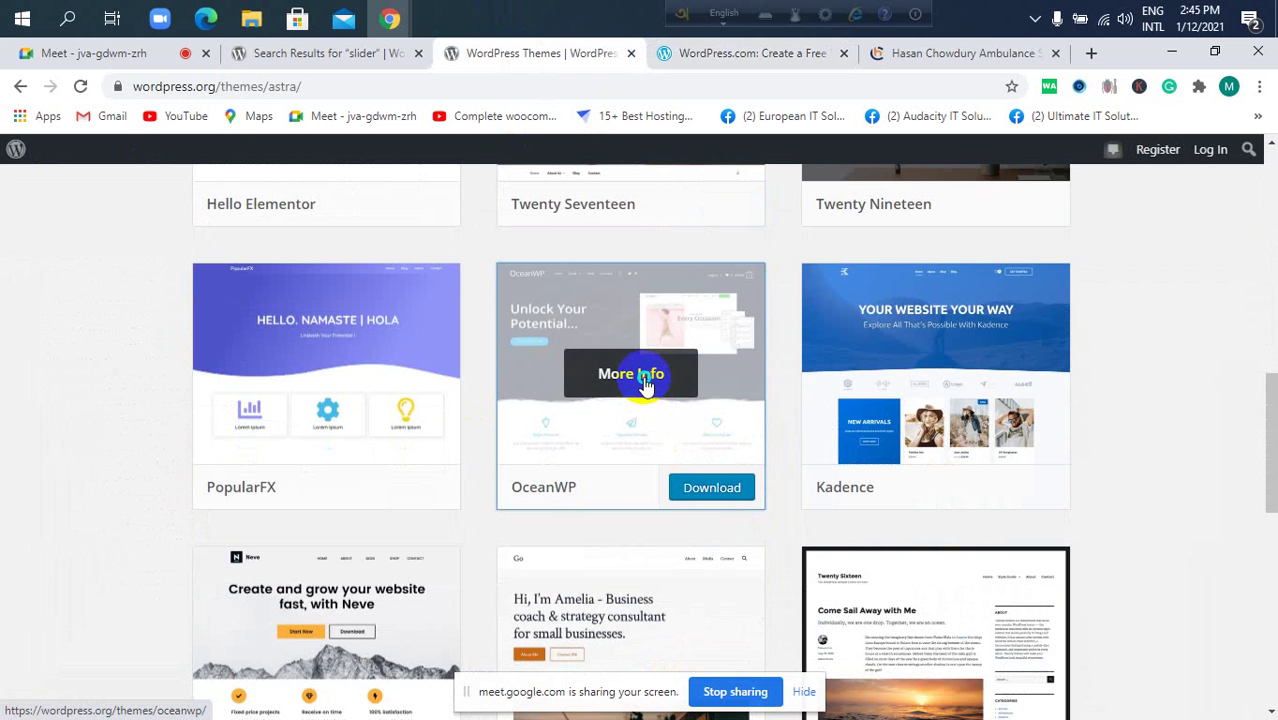
{"action": "right_click", "coordinate": [645, 383]}
{"action": "left_click", "coordinate": [594, 428]}
{"action": "scroll", "coordinate": [598, 425], "scroll_direction": "up", "scroll_amount": 6}
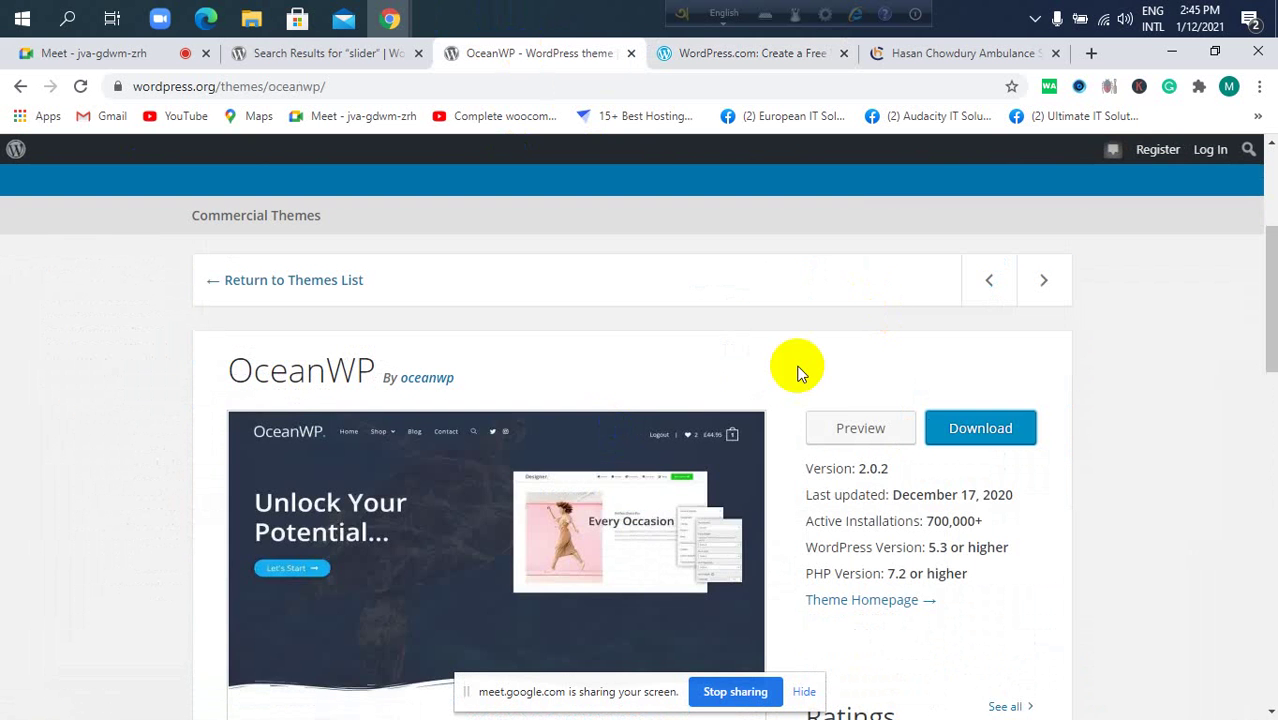
{"action": "left_click", "coordinate": [862, 425]}
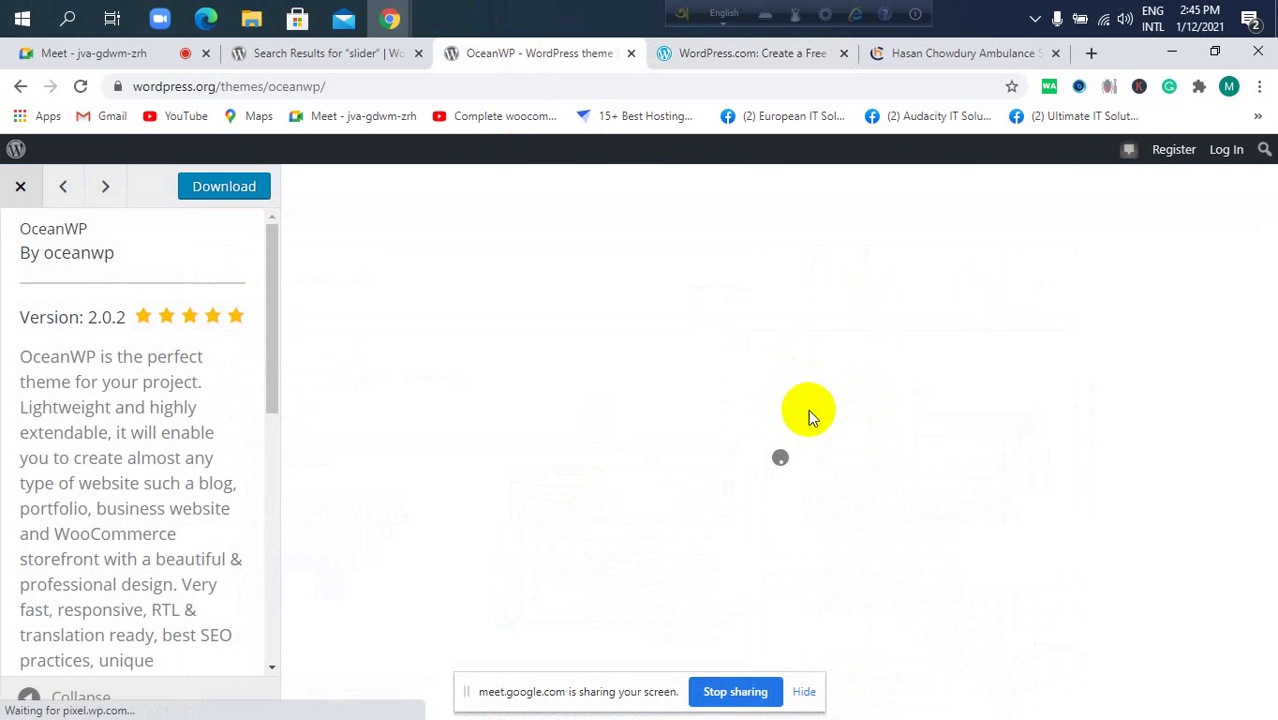
Select the OceanWP demos web address in the preview's description.
{"action": "scroll", "coordinate": [137, 476], "scroll_direction": "down", "scroll_amount": 4}
{"action": "scroll", "coordinate": [131, 477], "scroll_direction": "down", "scroll_amount": 3}
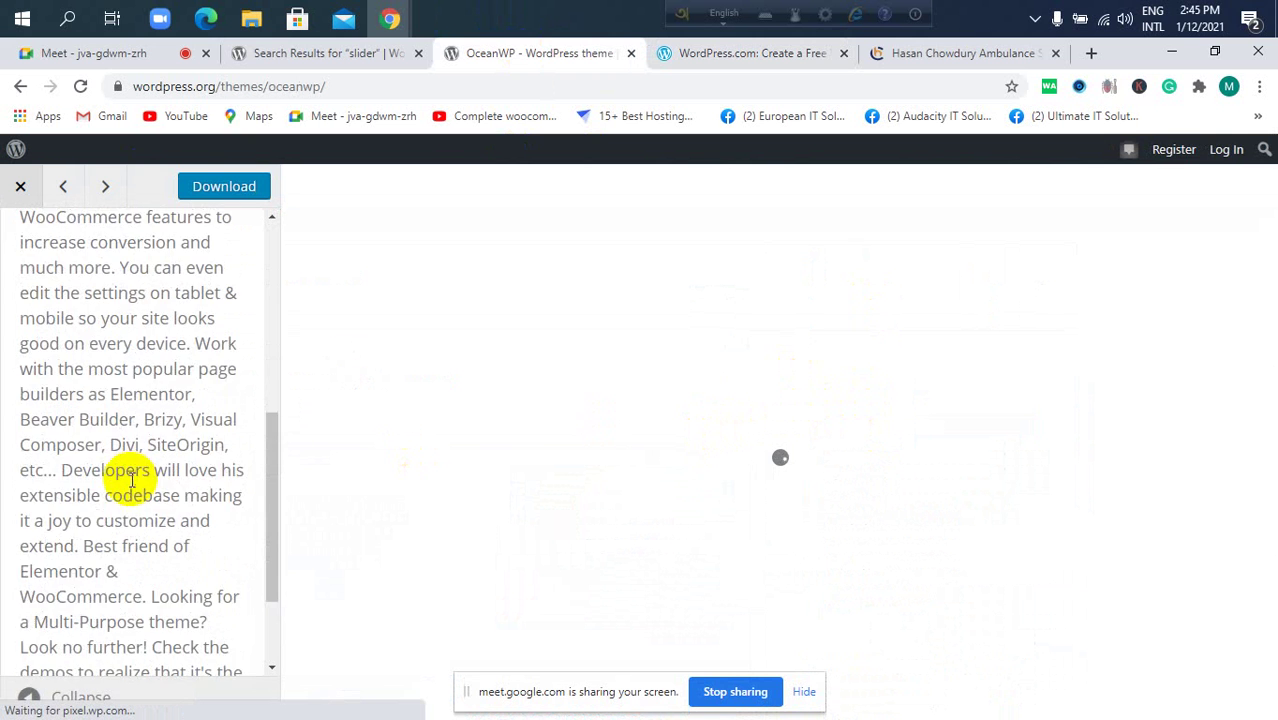
{"action": "scroll", "coordinate": [160, 596], "scroll_direction": "down", "scroll_amount": 1}
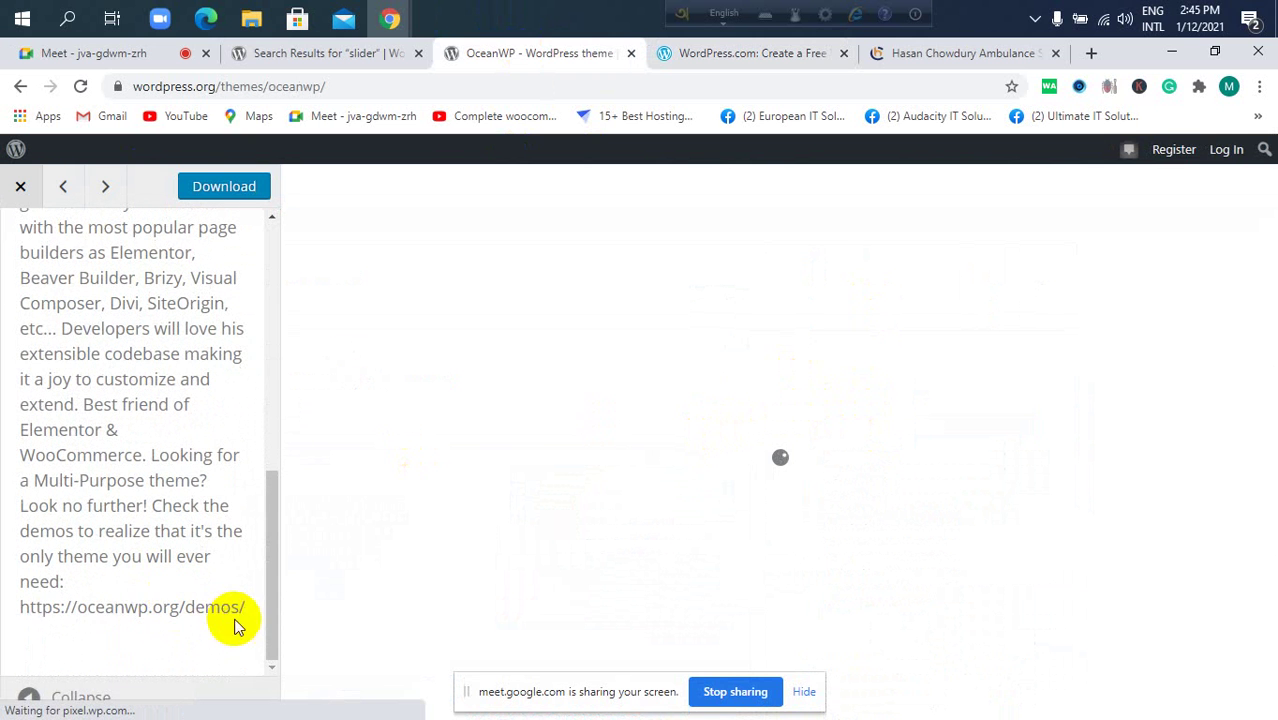
{"action": "left_click_drag", "start_coordinate": [245, 606], "coordinate": [20, 607]}
{"action": "key", "text": "ctrl+c"}
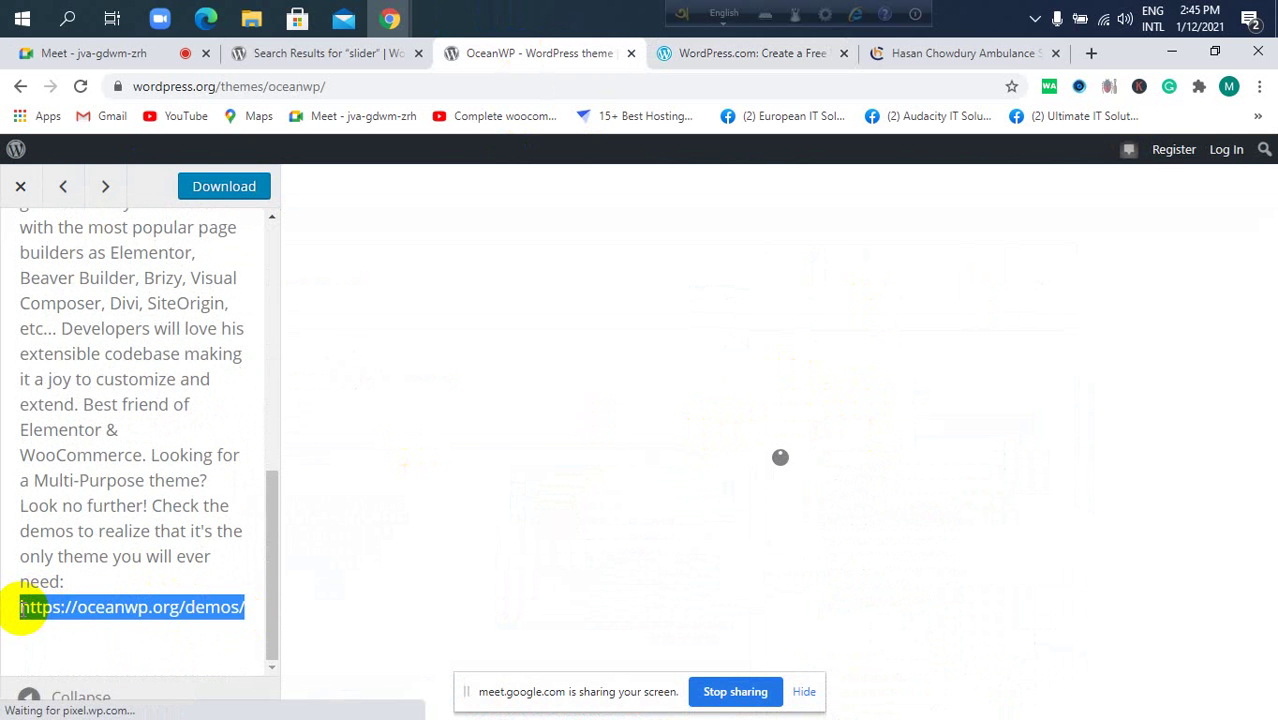
{"action": "left_click", "coordinate": [1089, 52]}
Paste the copied address and load the oceanwp.org/demos page.
{"action": "left_click", "coordinate": [924, 84]}
{"action": "key", "text": "ctrl+v"}
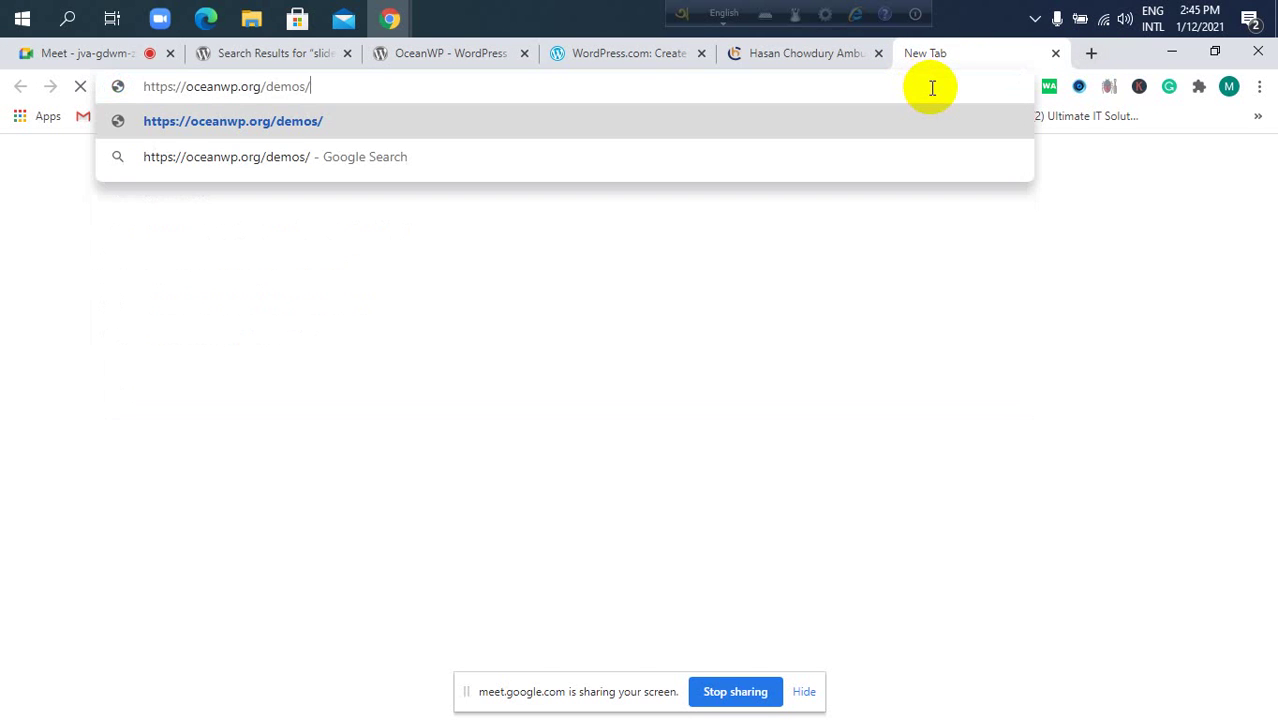
{"action": "key", "text": "Return"}
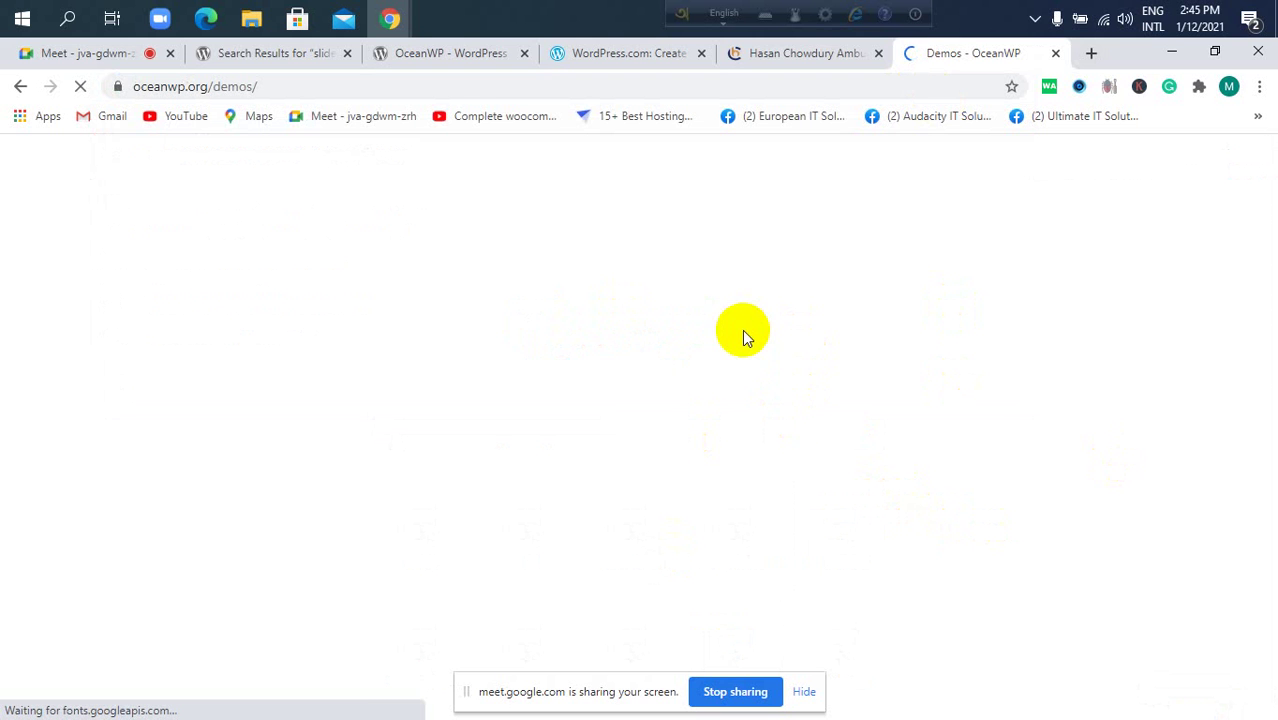
Scroll through the demo grid past Studio, Outfits, Lauren and Event.
{"action": "scroll", "coordinate": [752, 314], "scroll_direction": "down", "scroll_amount": 2}
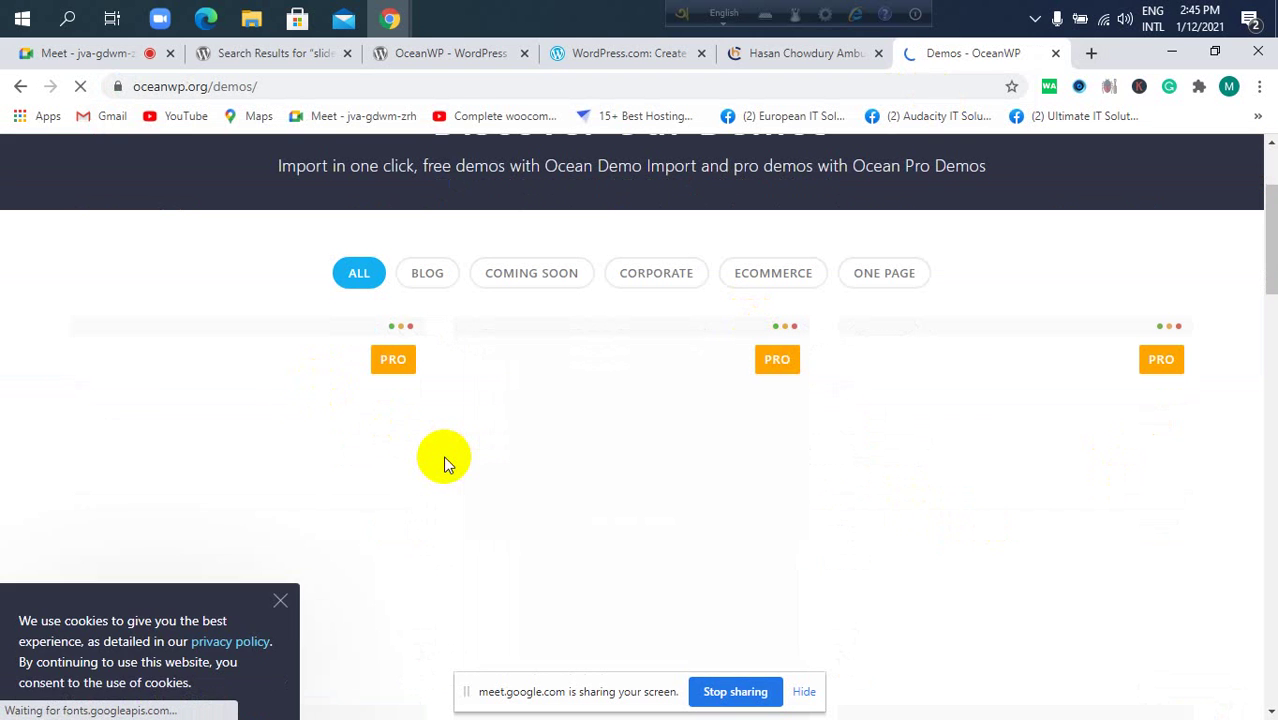
{"action": "scroll", "coordinate": [443, 462], "scroll_direction": "down", "scroll_amount": 1}
{"action": "scroll", "coordinate": [443, 462], "scroll_direction": "down", "scroll_amount": 1}
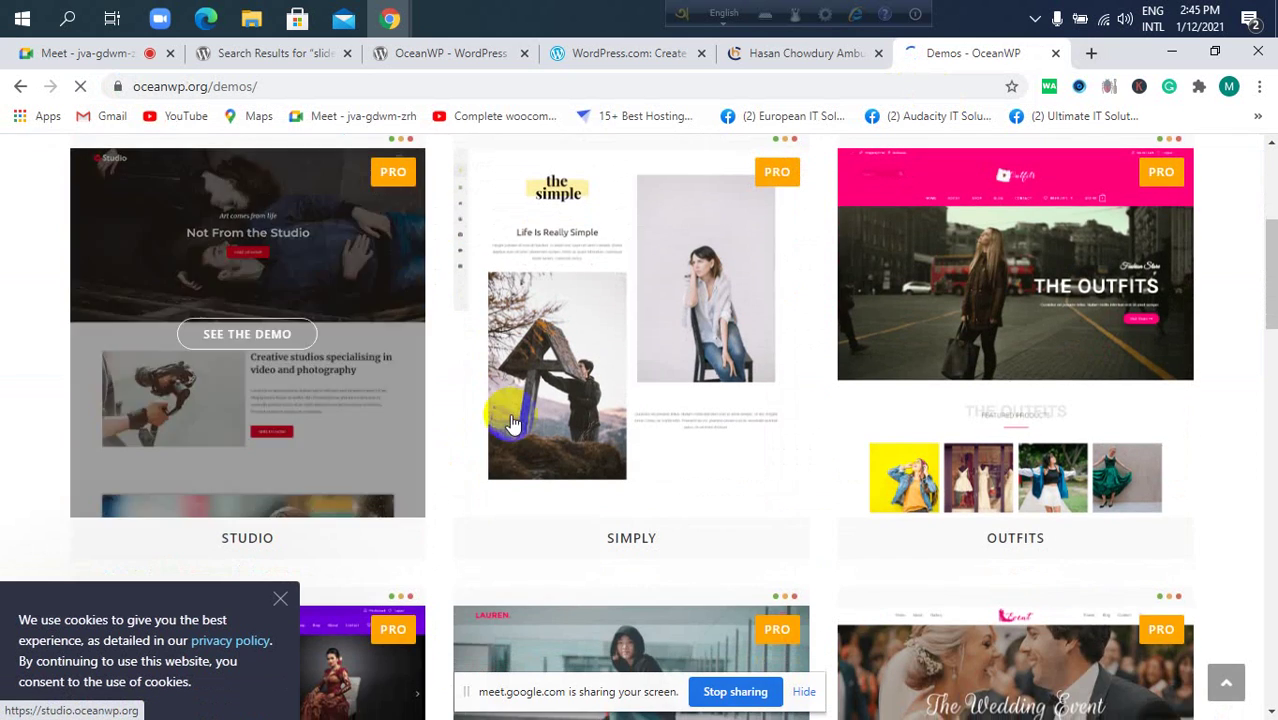
{"action": "scroll", "coordinate": [675, 407], "scroll_direction": "up", "scroll_amount": 4}
{"action": "scroll", "coordinate": [675, 407], "scroll_direction": "down", "scroll_amount": 7}
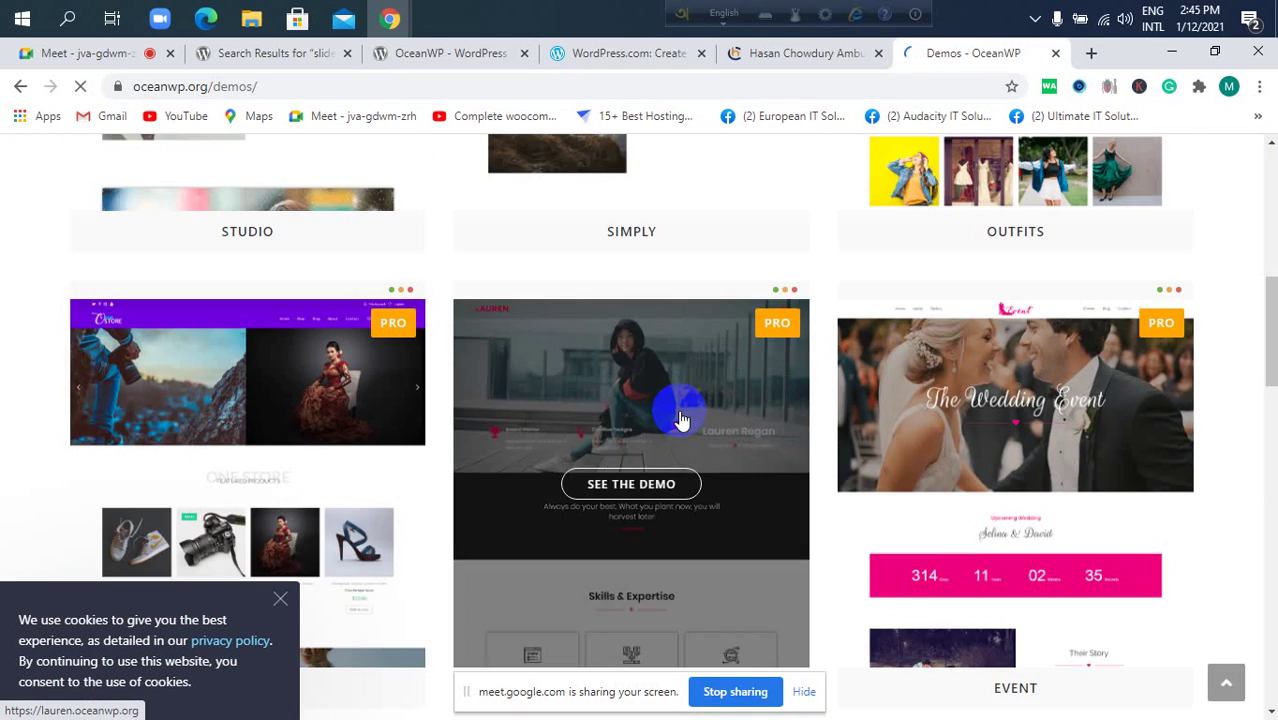
{"action": "scroll", "coordinate": [678, 418], "scroll_direction": "down", "scroll_amount": 5}
Open the Corporate demo, scroll through its sections, then return to the slider results.
{"action": "left_click", "coordinate": [645, 413]}
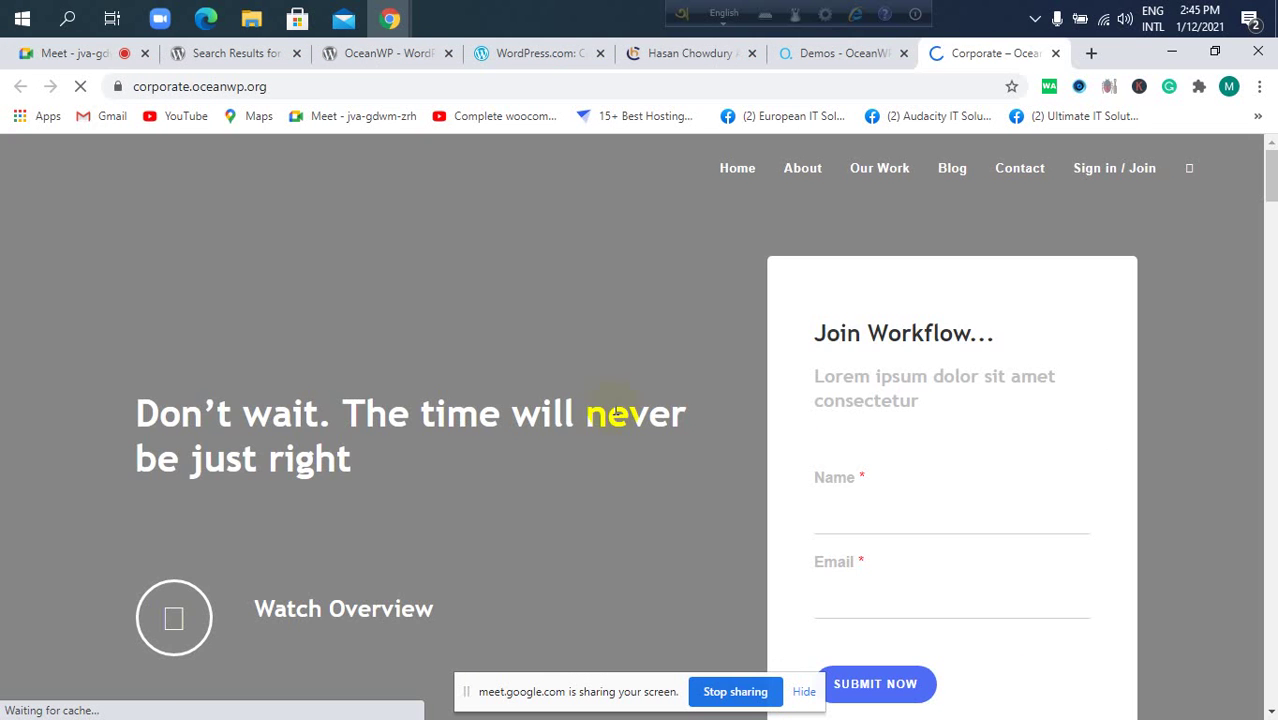
{"action": "scroll", "coordinate": [700, 380], "scroll_direction": "down", "scroll_amount": 7}
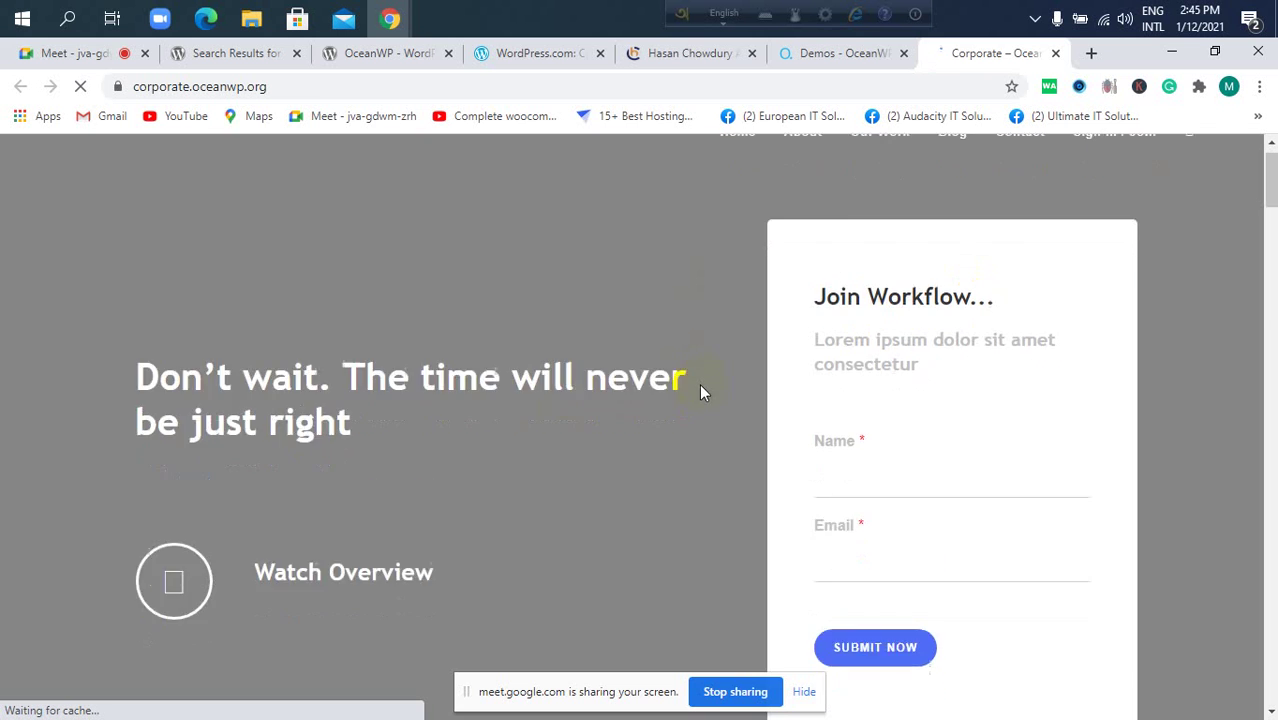
{"action": "scroll", "coordinate": [705, 426], "scroll_direction": "down", "scroll_amount": 10}
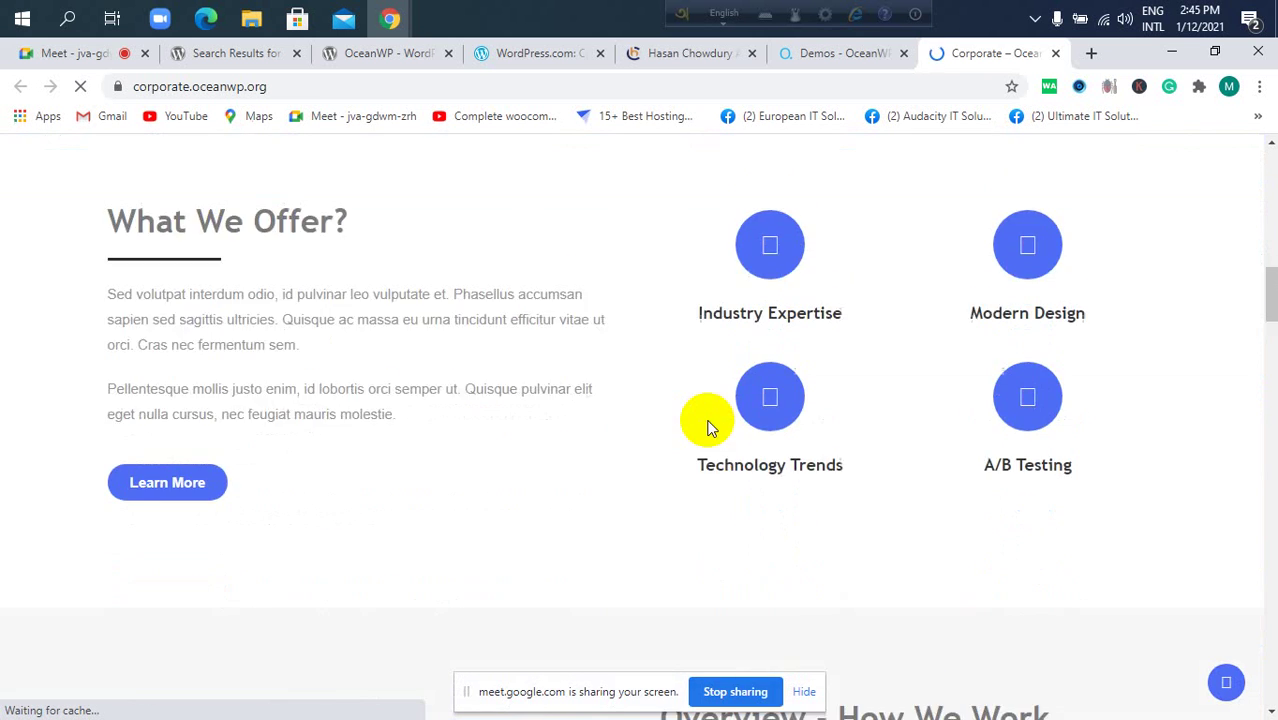
{"action": "scroll", "coordinate": [698, 438], "scroll_direction": "up", "scroll_amount": 12}
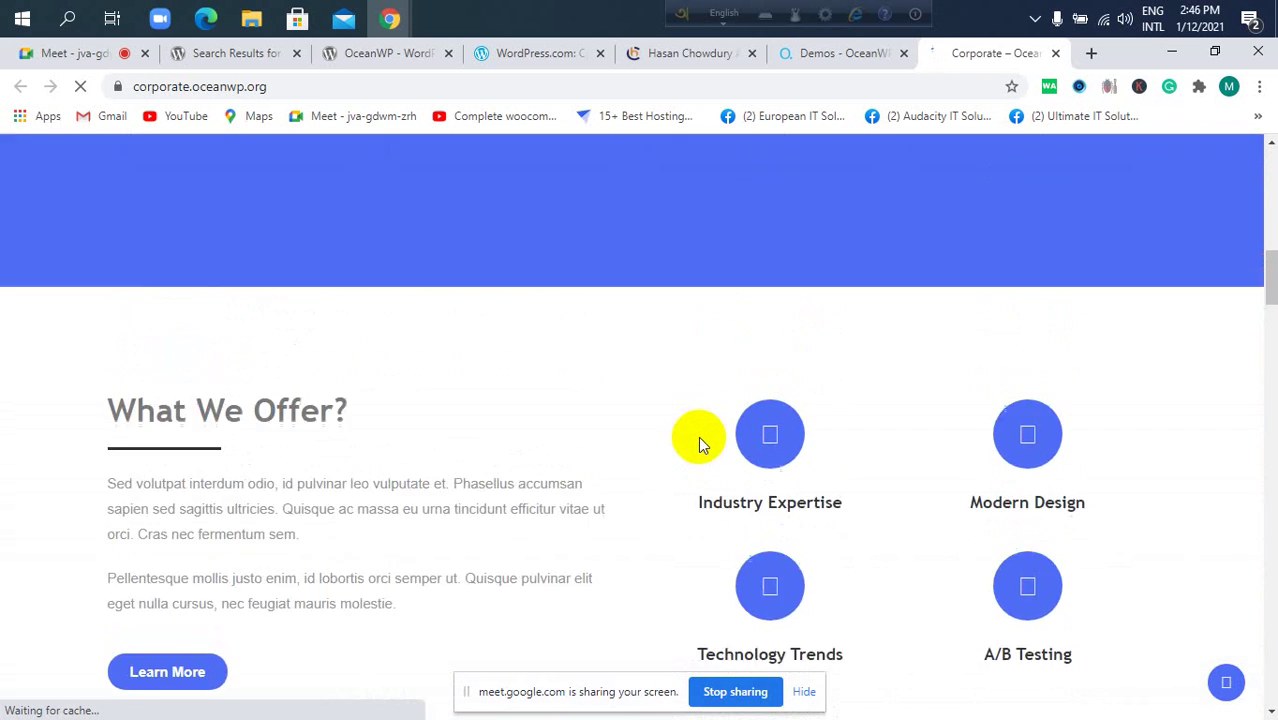
{"action": "scroll", "coordinate": [698, 443], "scroll_direction": "down", "scroll_amount": 4}
{"action": "scroll", "coordinate": [700, 440], "scroll_direction": "up", "scroll_amount": 7}
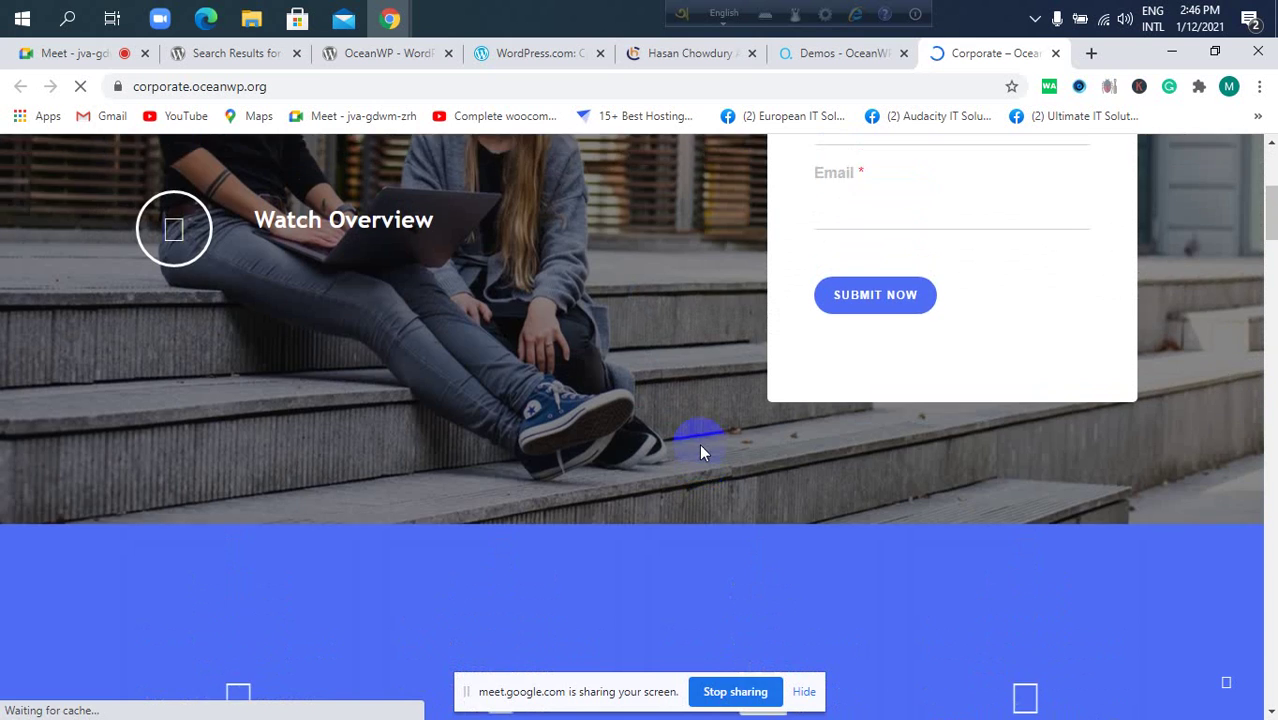
{"action": "scroll", "coordinate": [711, 425], "scroll_direction": "down", "scroll_amount": 1}
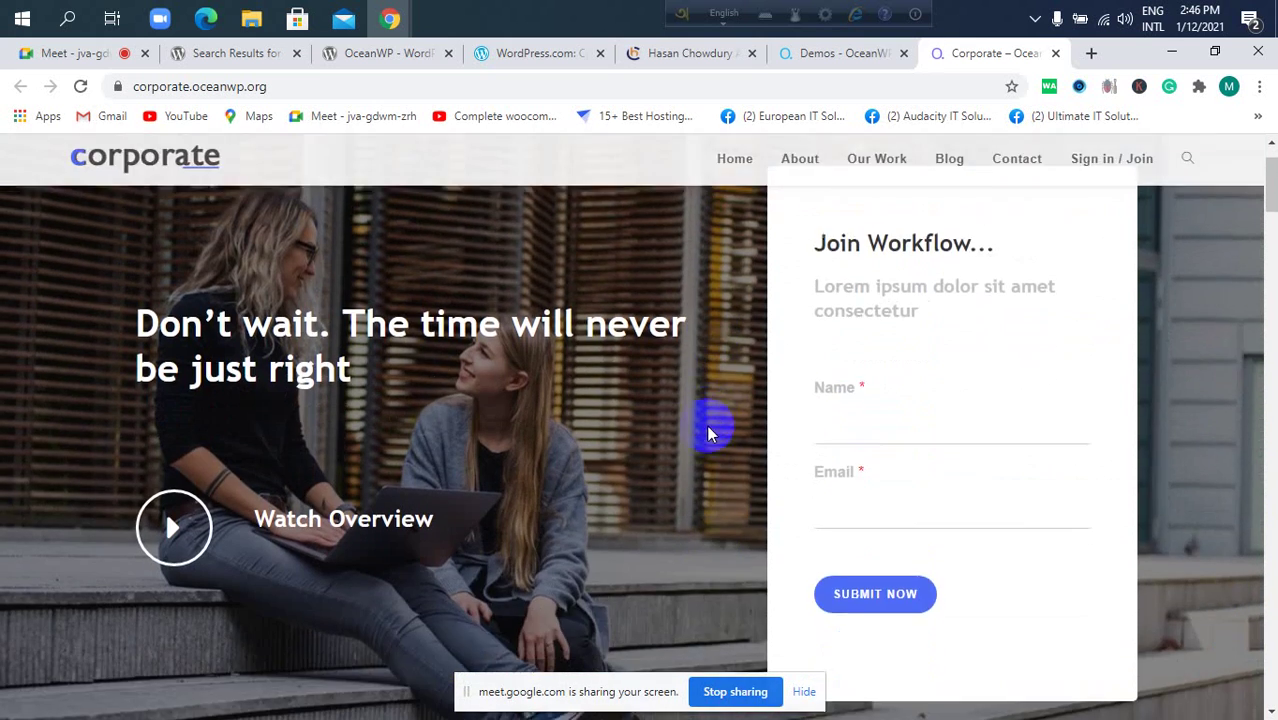
{"action": "scroll", "coordinate": [712, 423], "scroll_direction": "up", "scroll_amount": 1}
{"action": "scroll", "coordinate": [746, 368], "scroll_direction": "down", "scroll_amount": 1}
{"action": "scroll", "coordinate": [746, 368], "scroll_direction": "down", "scroll_amount": 10}
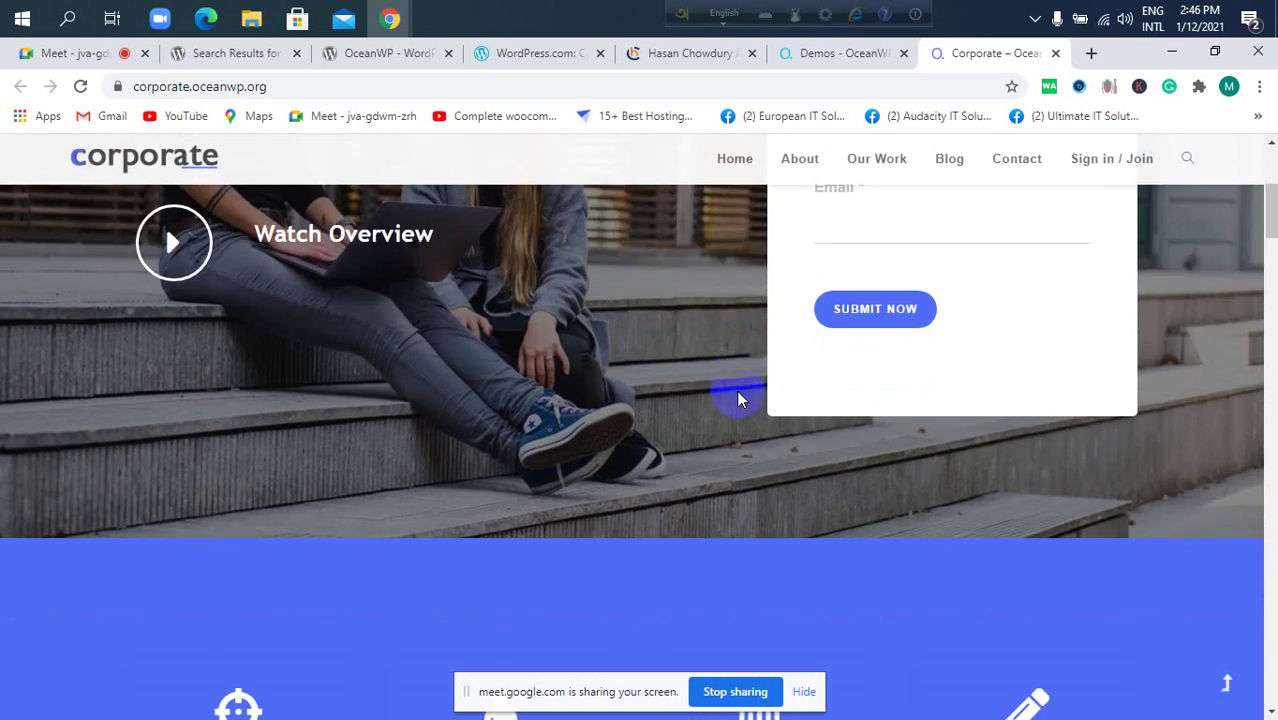
{"action": "scroll", "coordinate": [733, 408], "scroll_direction": "down", "scroll_amount": 8}
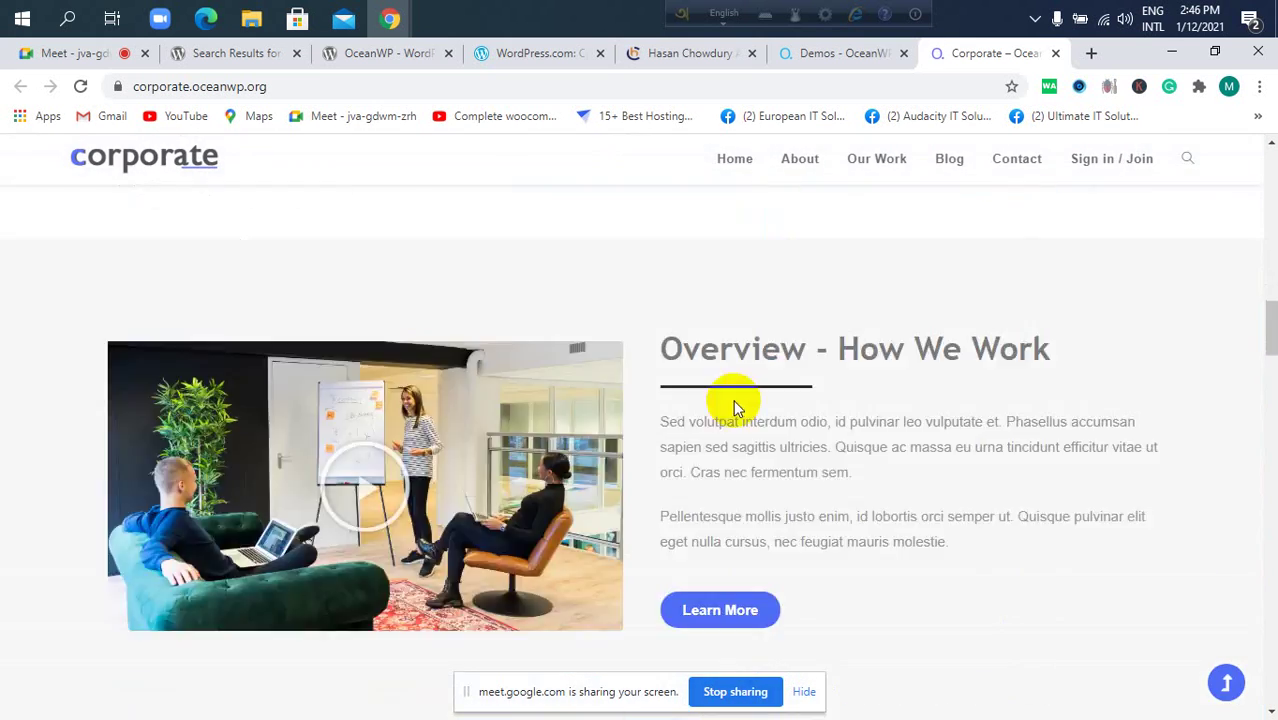
{"action": "left_click", "coordinate": [236, 53]}
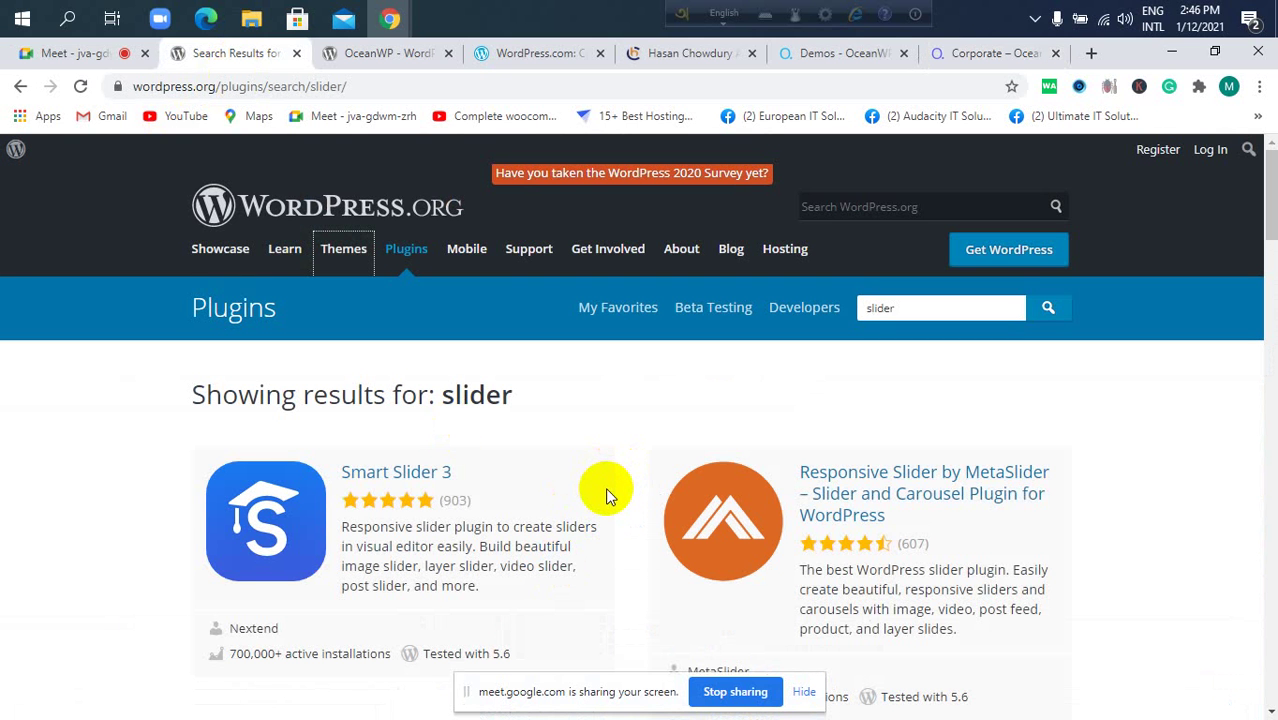
Go to the WordPress.org Themes directory listing 8,033 themes.
{"action": "left_click", "coordinate": [338, 251]}
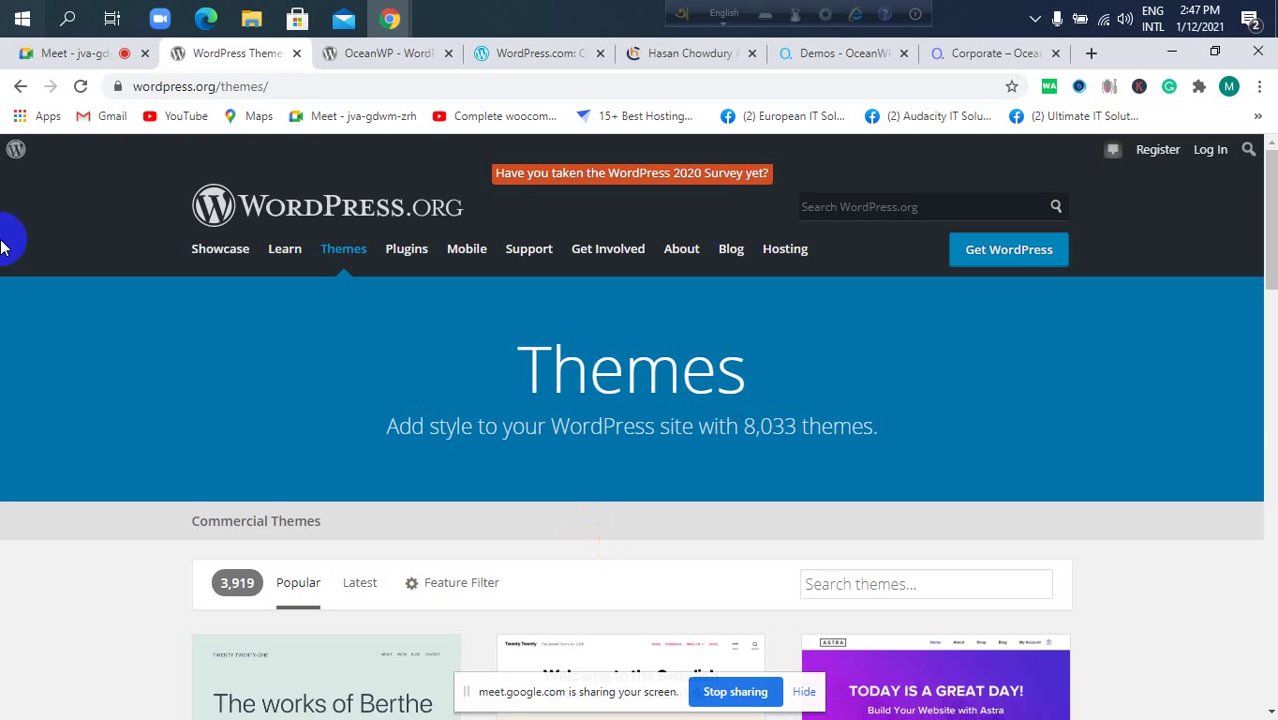
Scroll through the WordPress.org themes grid.
{"action": "scroll", "coordinate": [400, 342], "scroll_direction": "down", "scroll_amount": 2}
{"action": "scroll", "coordinate": [414, 335], "scroll_direction": "down", "scroll_amount": 1}
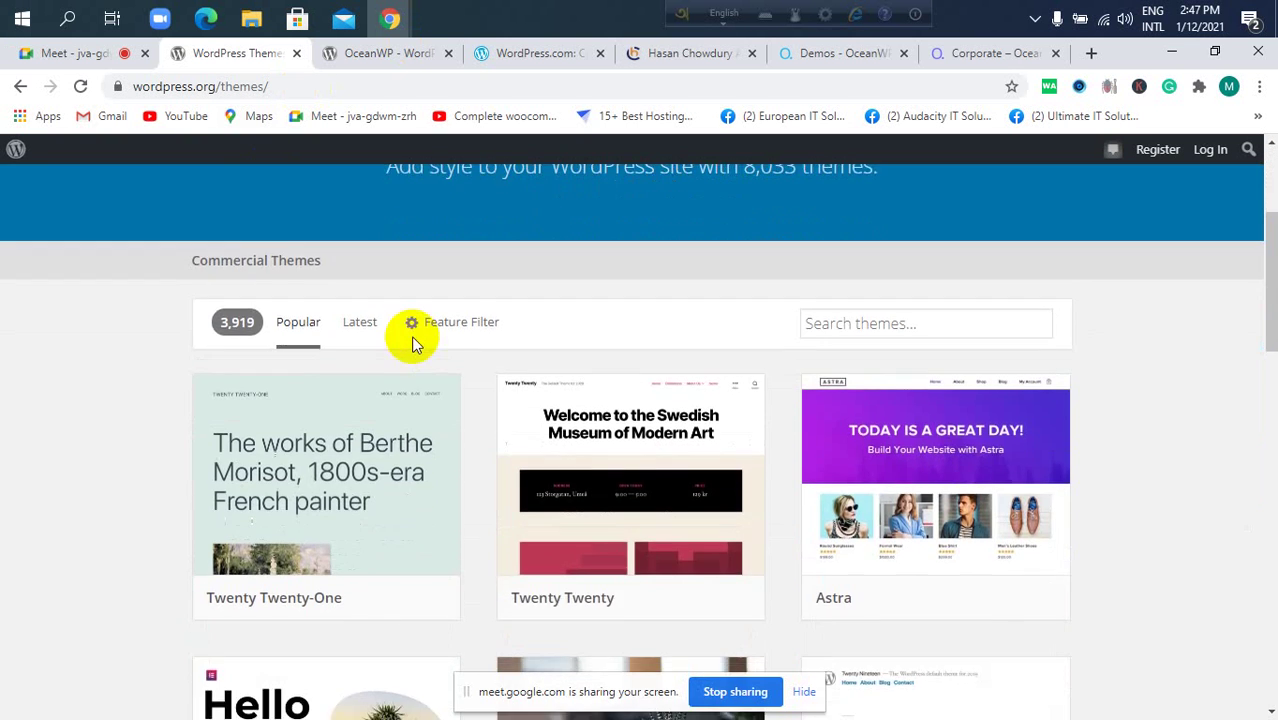
{"action": "scroll", "coordinate": [442, 328], "scroll_direction": "up", "scroll_amount": 3}
{"action": "scroll", "coordinate": [437, 345], "scroll_direction": "down", "scroll_amount": 4}
{"action": "scroll", "coordinate": [675, 390], "scroll_direction": "down", "scroll_amount": 1}
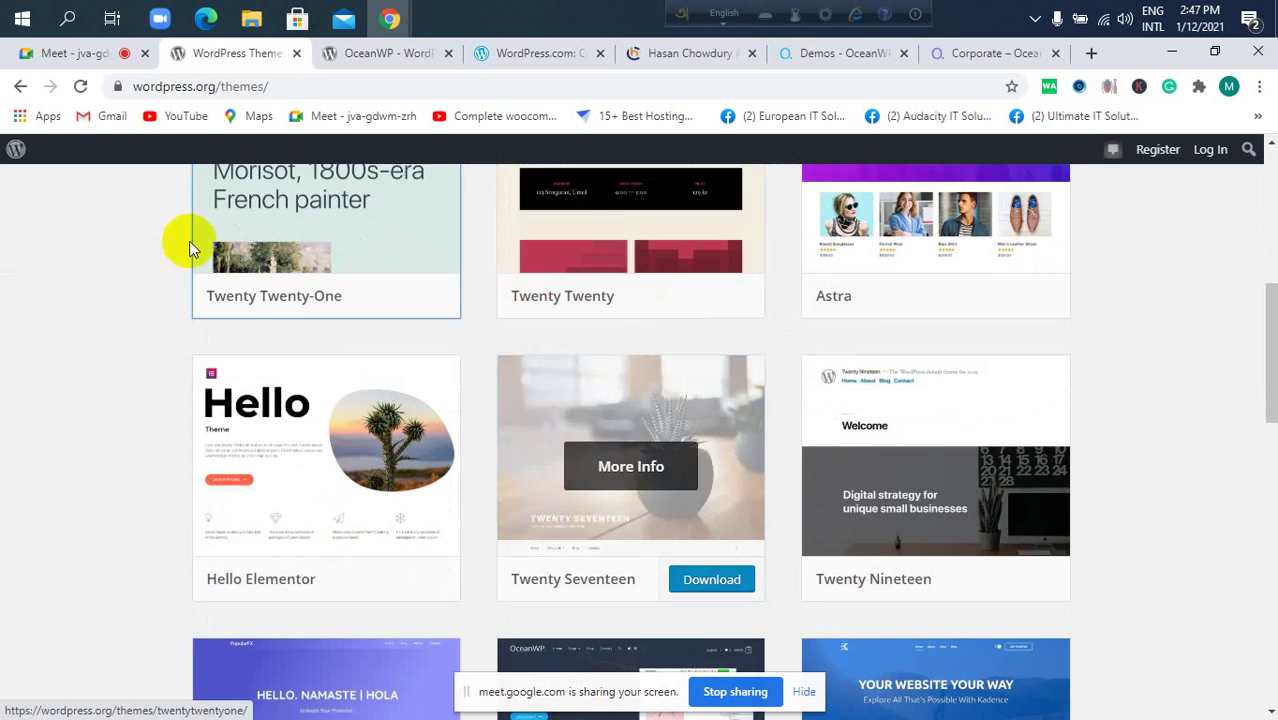
Browse the WordPress.com homepage and open its Products dropdown.
{"action": "left_click", "coordinate": [498, 53]}
{"action": "scroll", "coordinate": [282, 282], "scroll_direction": "down", "scroll_amount": 2}
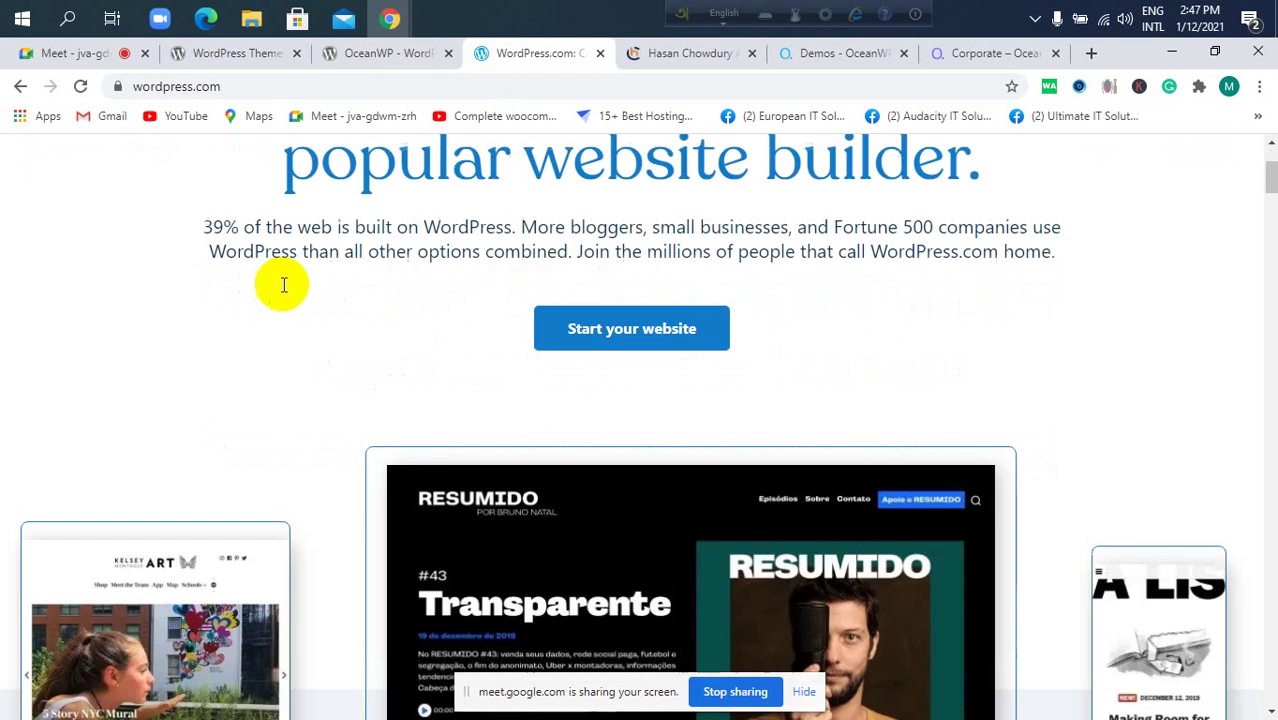
{"action": "scroll", "coordinate": [284, 282], "scroll_direction": "up", "scroll_amount": 2}
{"action": "scroll", "coordinate": [287, 275], "scroll_direction": "down", "scroll_amount": 2}
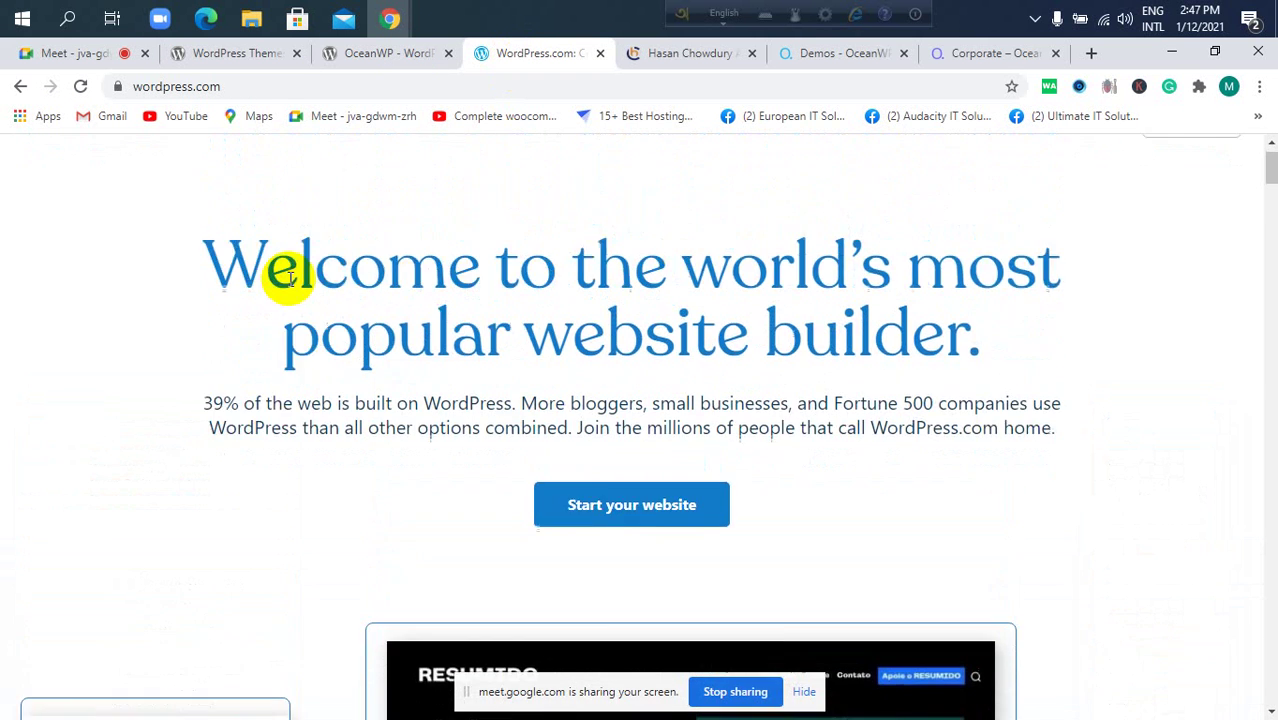
{"action": "scroll", "coordinate": [289, 272], "scroll_direction": "up", "scroll_amount": 2}
{"action": "scroll", "coordinate": [289, 272], "scroll_direction": "down", "scroll_amount": 2}
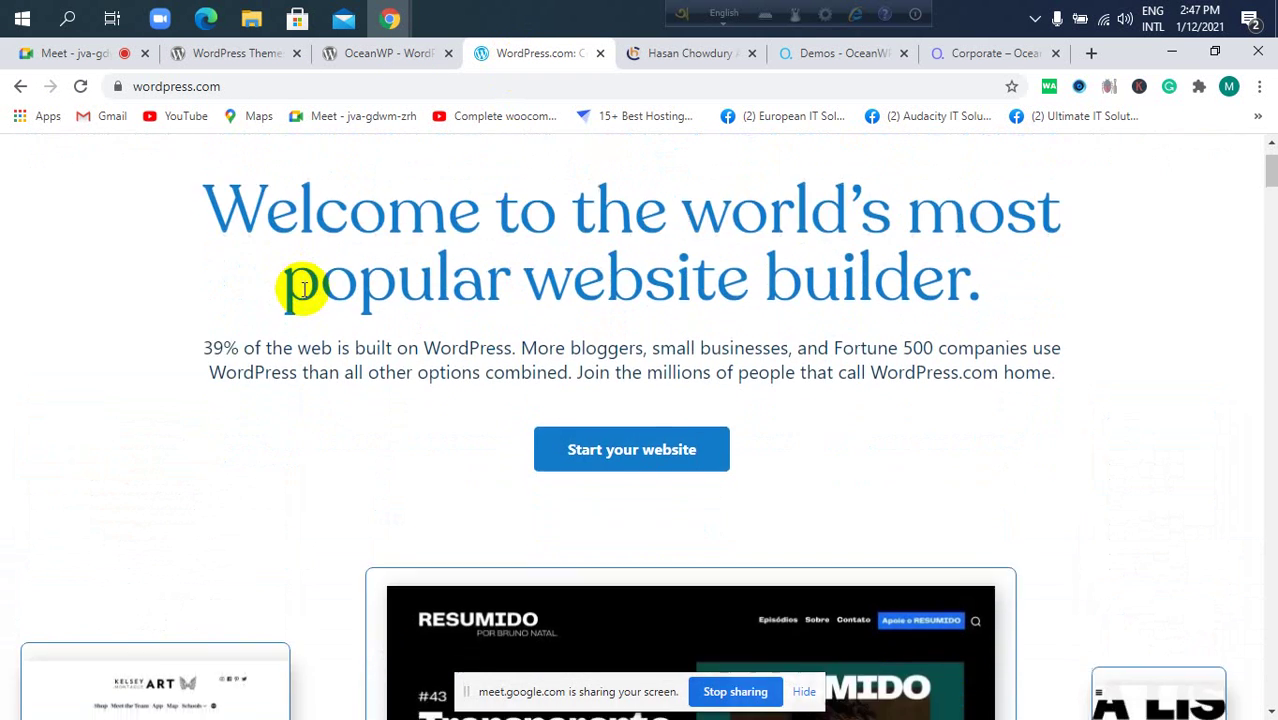
{"action": "scroll", "coordinate": [300, 285], "scroll_direction": "up", "scroll_amount": 2}
{"action": "scroll", "coordinate": [305, 285], "scroll_direction": "down", "scroll_amount": 2}
{"action": "scroll", "coordinate": [311, 291], "scroll_direction": "down", "scroll_amount": 12}
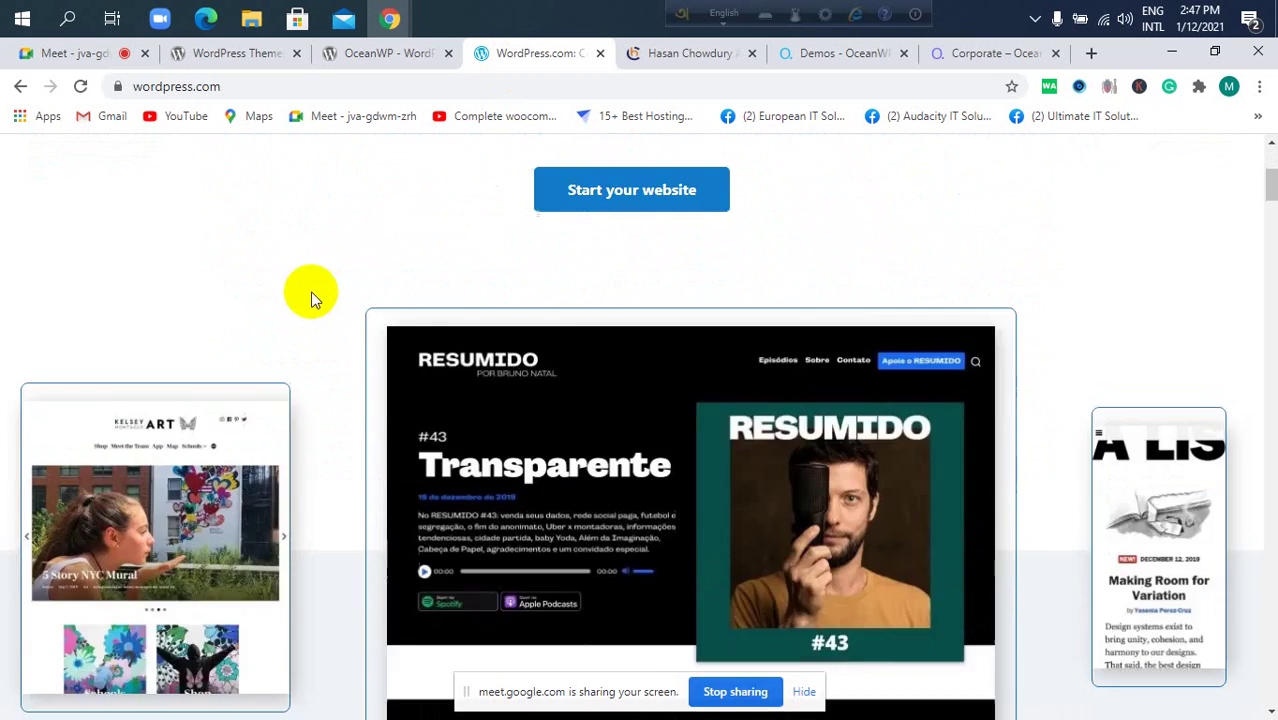
{"action": "scroll", "coordinate": [306, 303], "scroll_direction": "up", "scroll_amount": 12}
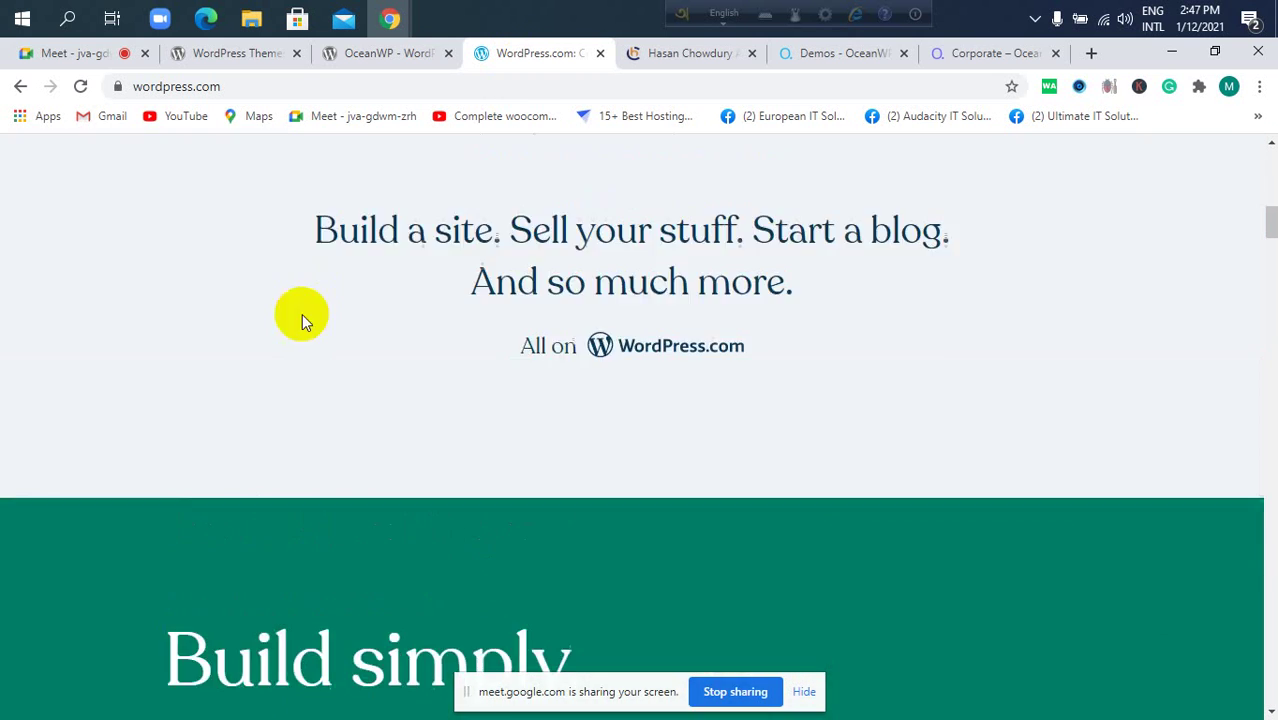
{"action": "scroll", "coordinate": [312, 322], "scroll_direction": "up", "scroll_amount": 1}
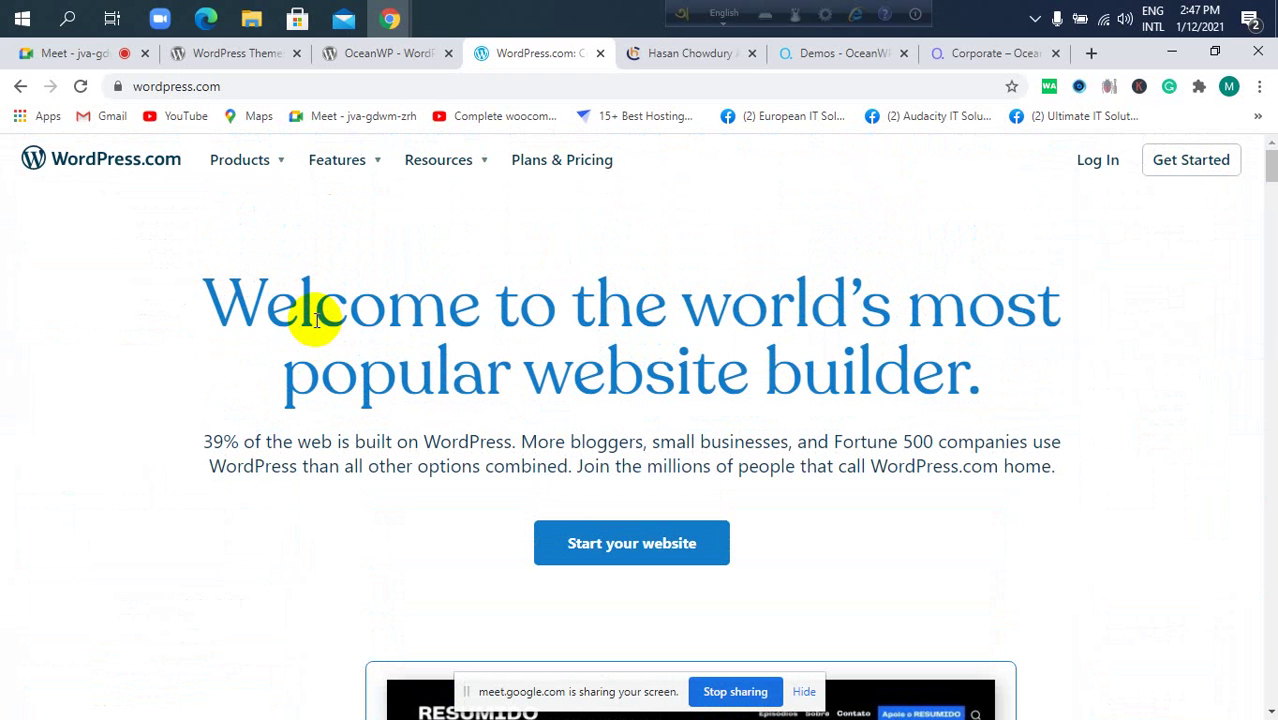
{"action": "left_click", "coordinate": [282, 164]}
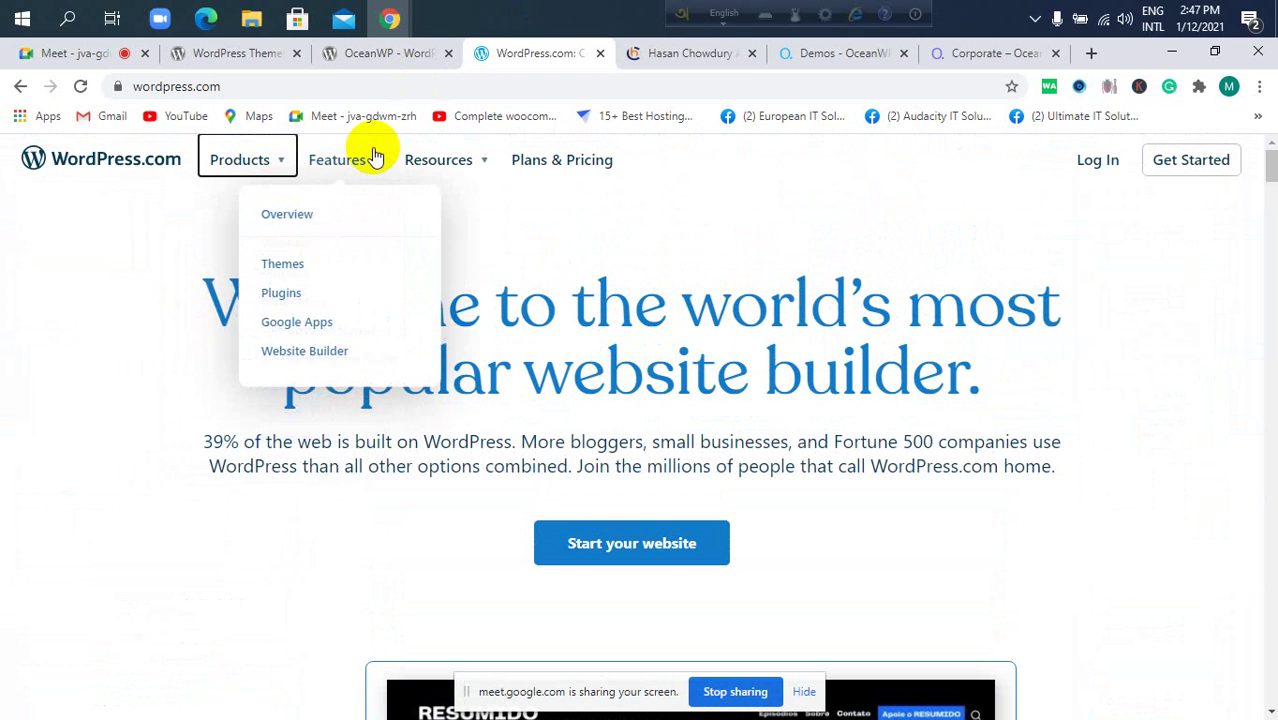
{"action": "mouse_move", "coordinate": [255, 157]}
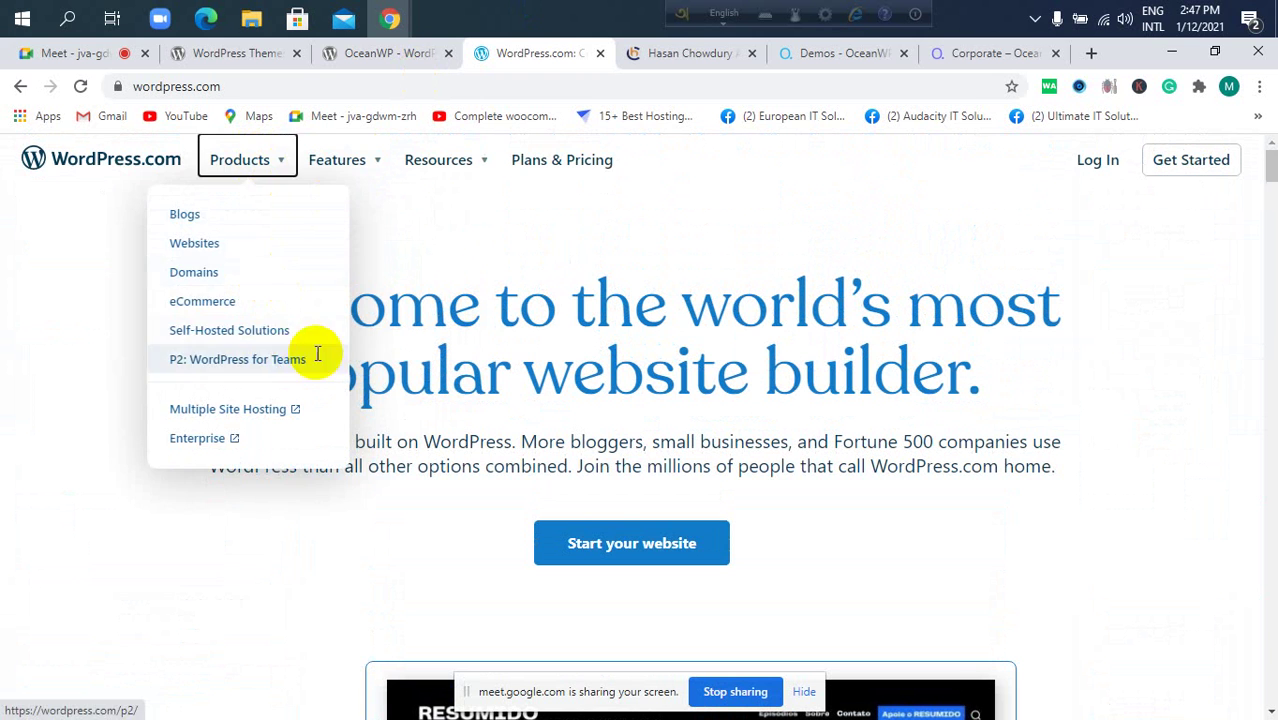
Open WordPress.com Plans & Pricing and review the Free, Personal, Premium, Business and eCommerce plans.
{"action": "left_click", "coordinate": [597, 165]}
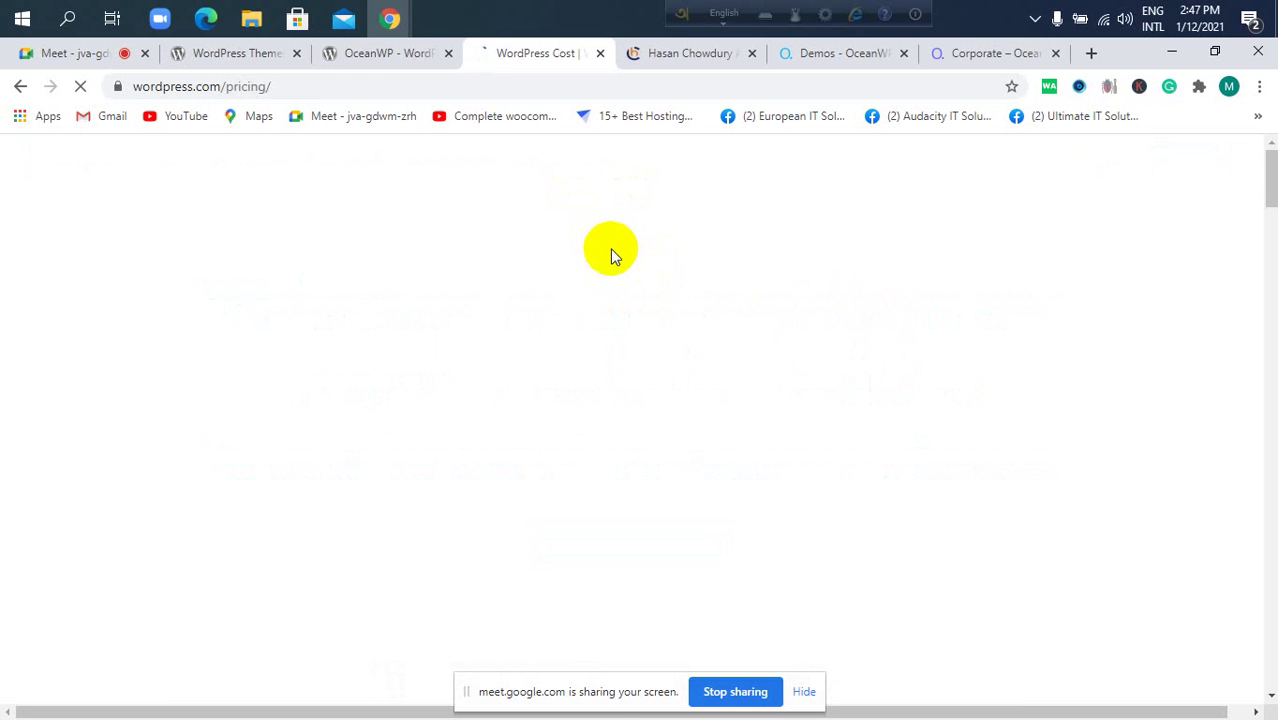
{"action": "scroll", "coordinate": [548, 292], "scroll_direction": "down", "scroll_amount": 2}
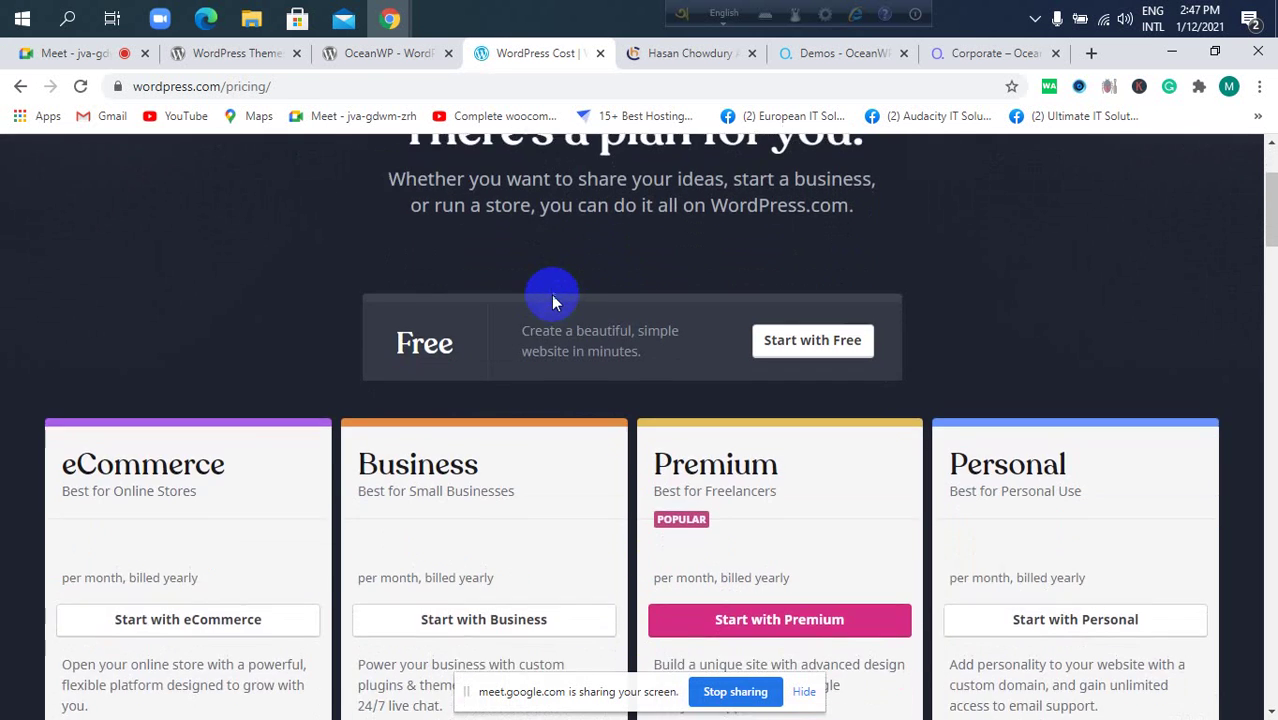
{"action": "scroll", "coordinate": [551, 294], "scroll_direction": "down", "scroll_amount": 4}
{"action": "scroll", "coordinate": [551, 294], "scroll_direction": "up", "scroll_amount": 2}
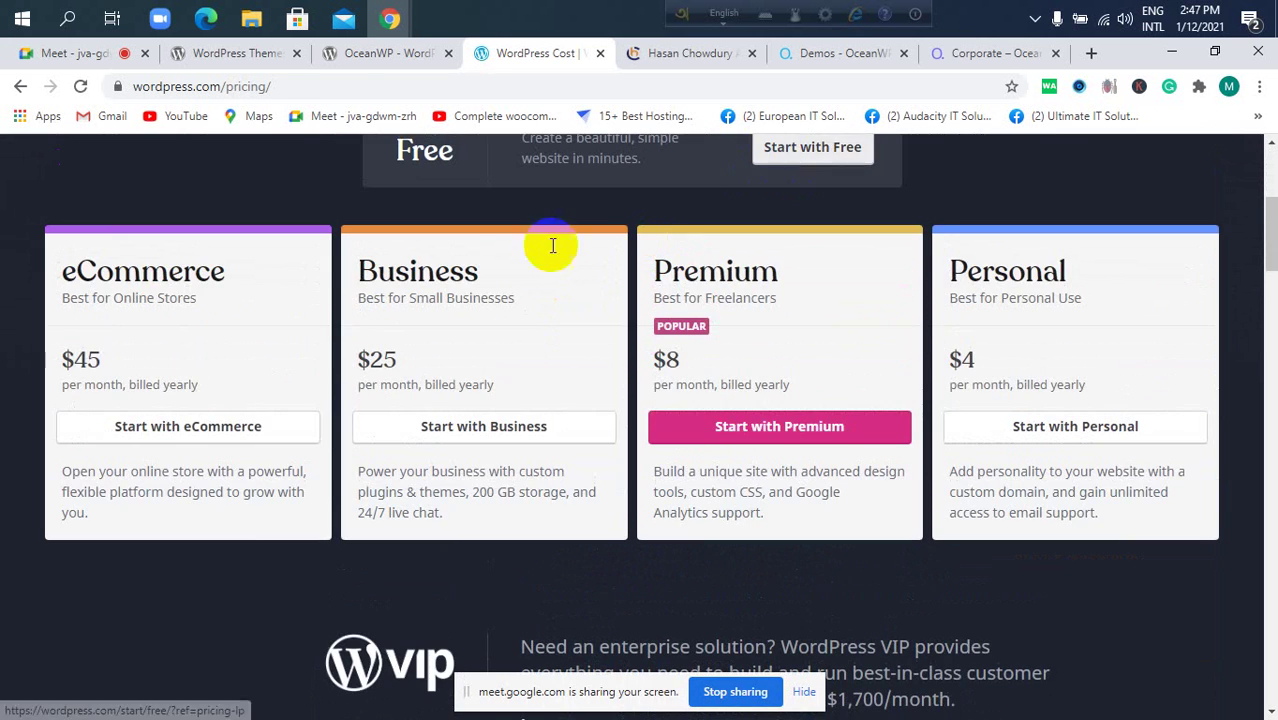
{"action": "scroll", "coordinate": [1077, 400], "scroll_direction": "down", "scroll_amount": 1}
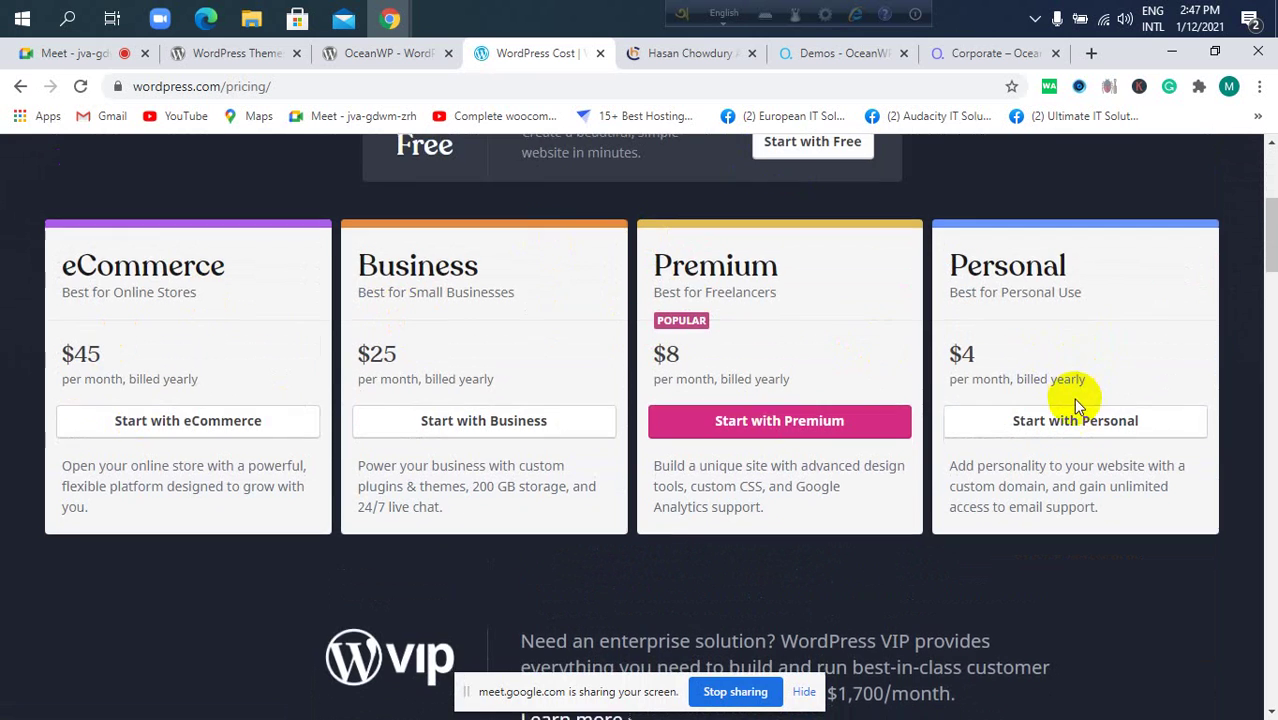
{"action": "scroll", "coordinate": [1075, 404], "scroll_direction": "down", "scroll_amount": 10}
{"action": "scroll", "coordinate": [1070, 405], "scroll_direction": "up", "scroll_amount": 2}
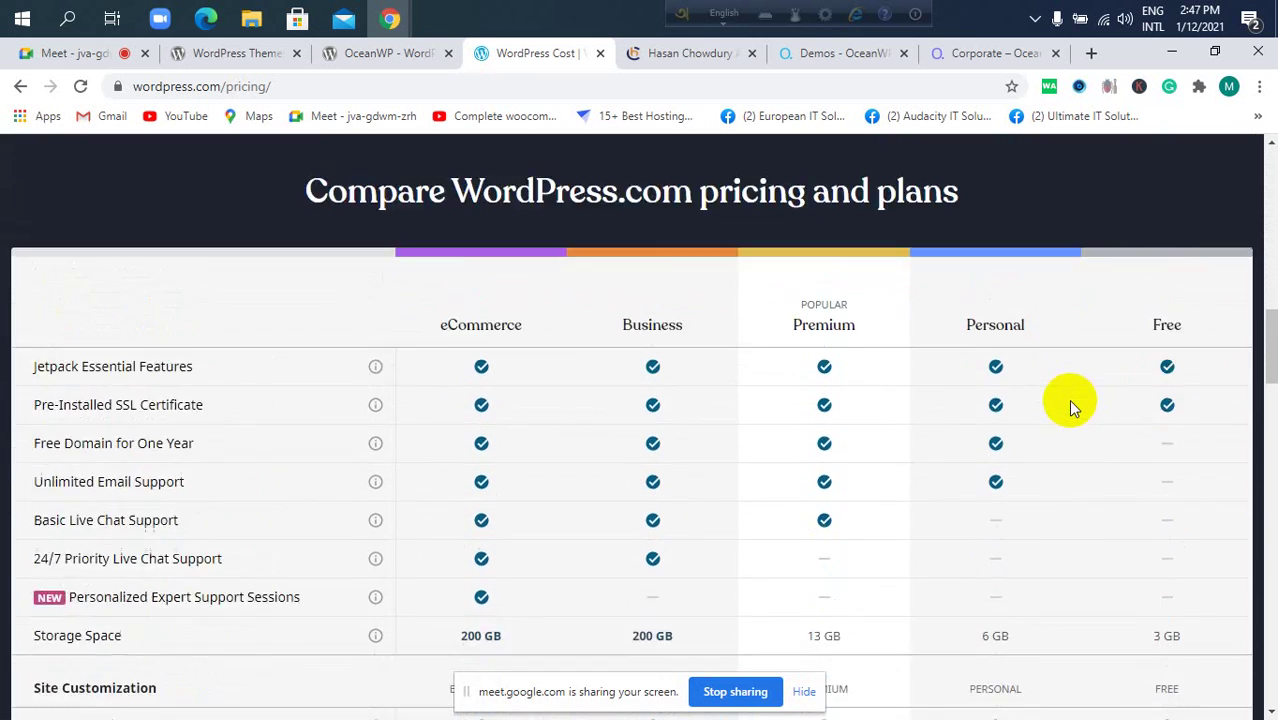
{"action": "scroll", "coordinate": [1070, 400], "scroll_direction": "down", "scroll_amount": 5}
{"action": "left_click_drag", "start_coordinate": [1268, 428], "coordinate": [1255, 166]}
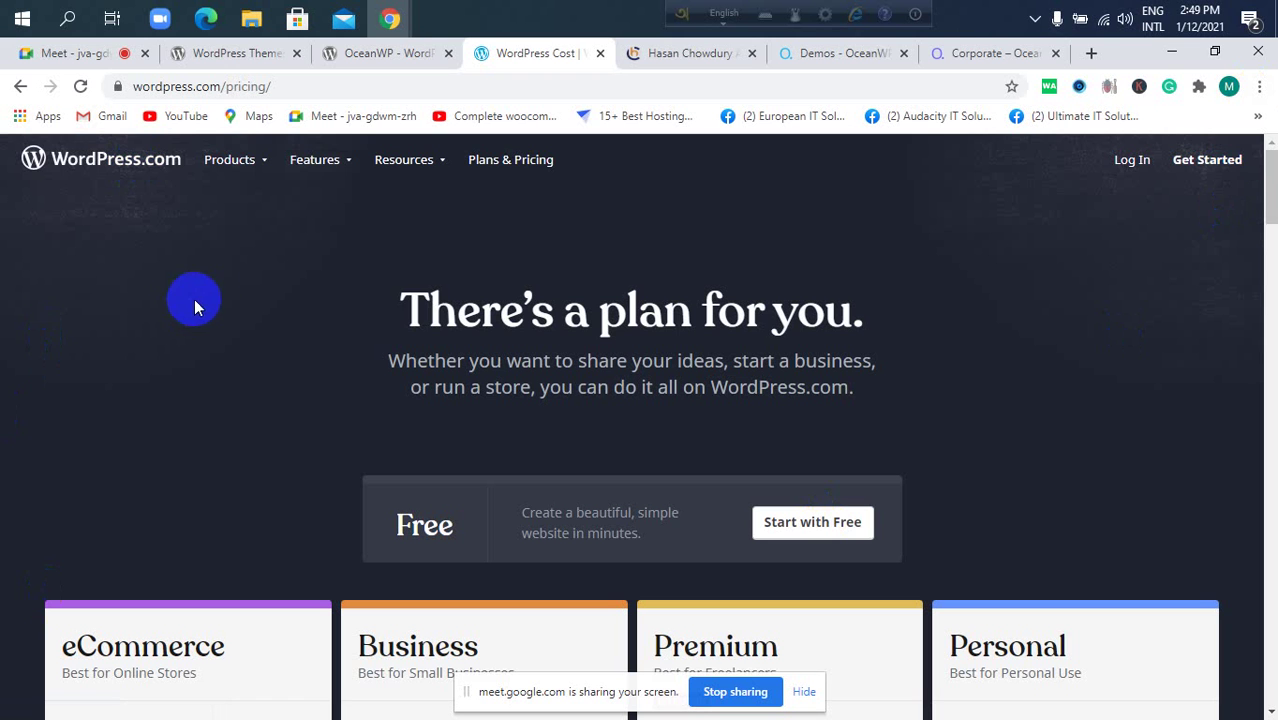
Check the Themes and Meet tabs, then close the OceanWP preview to reach its details page.
{"action": "left_click", "coordinate": [230, 53]}
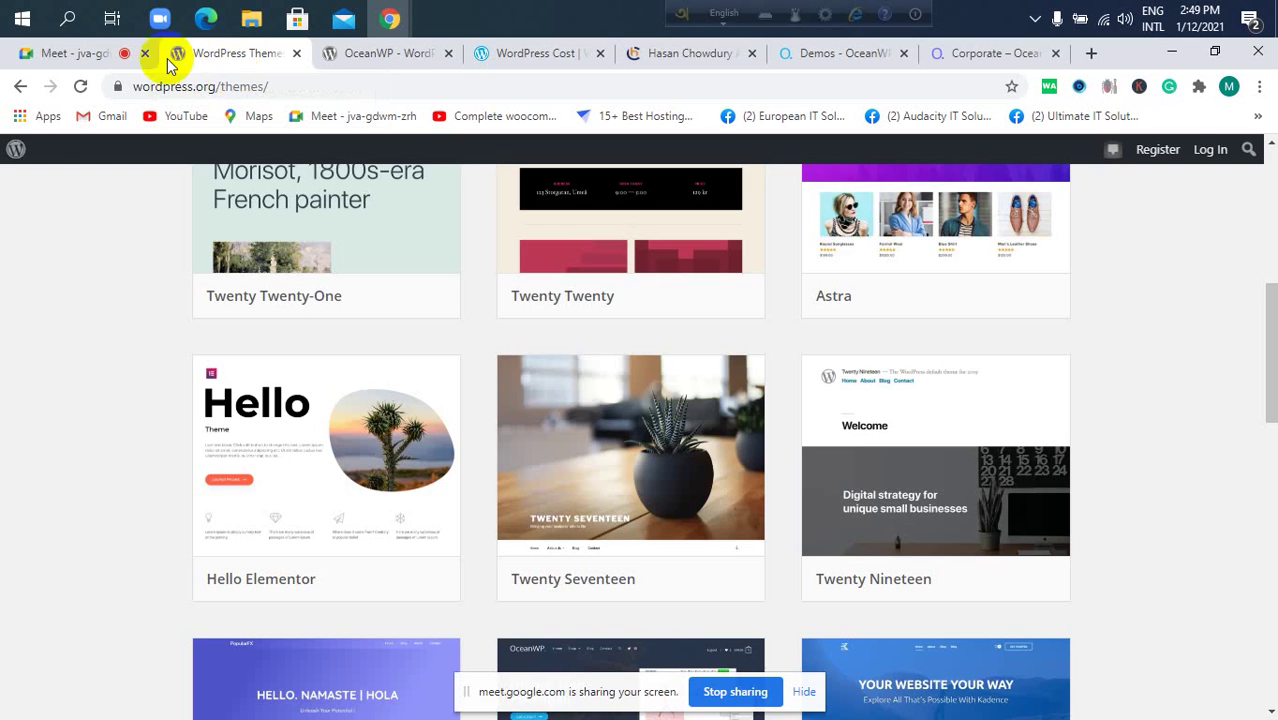
{"action": "left_click", "coordinate": [68, 58]}
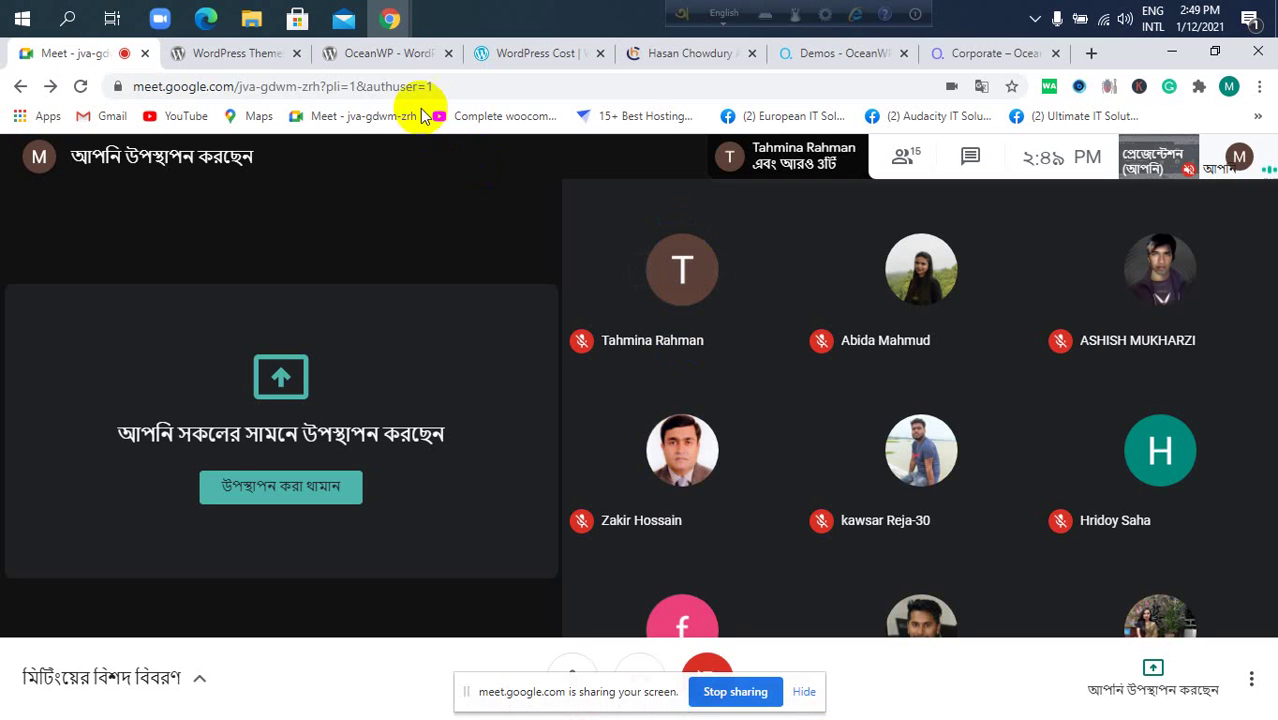
{"action": "left_click", "coordinate": [392, 58]}
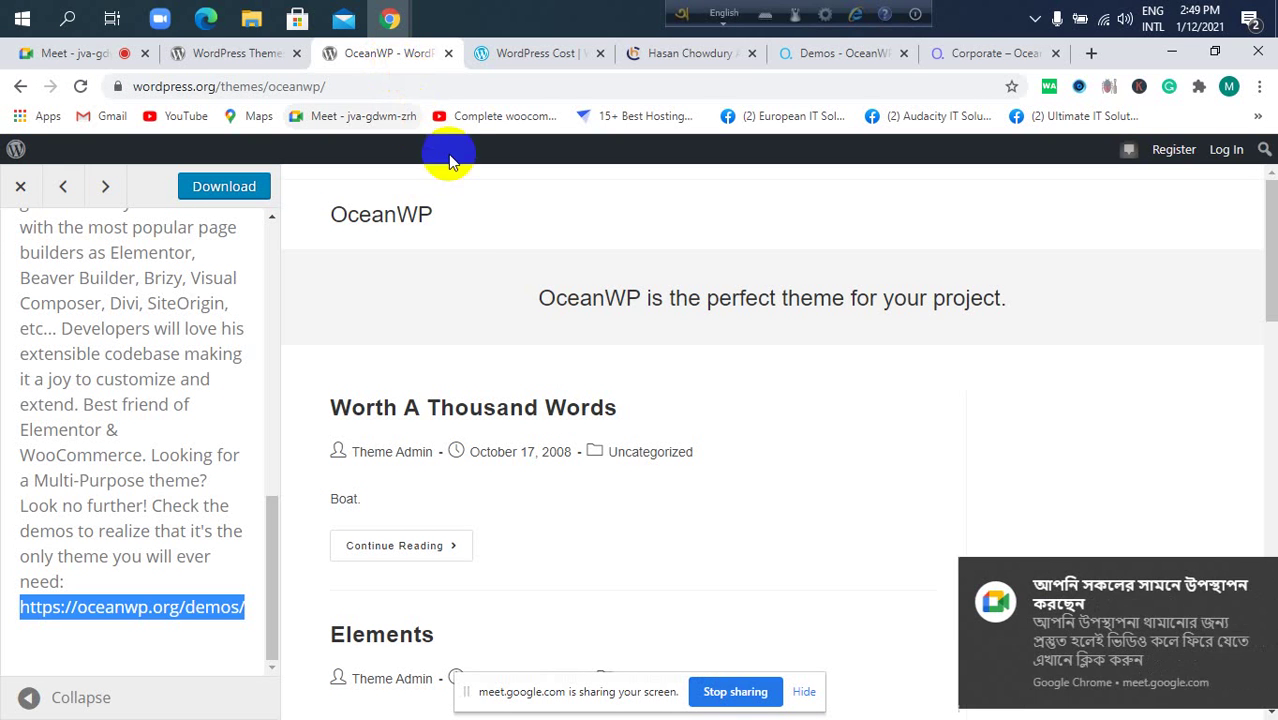
{"action": "left_click", "coordinate": [21, 186]}
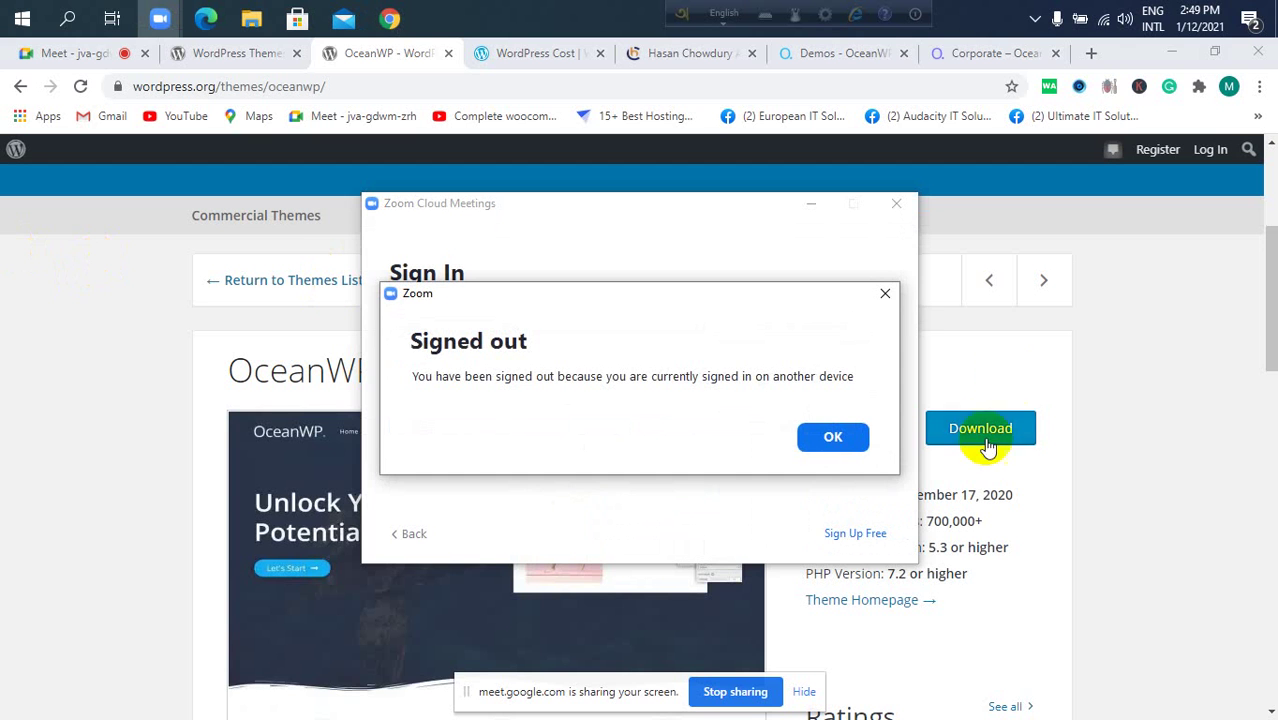
Dismiss Zoom's signed-out notice and minimize the Zoom Cloud Meetings window.
{"action": "left_click", "coordinate": [831, 432]}
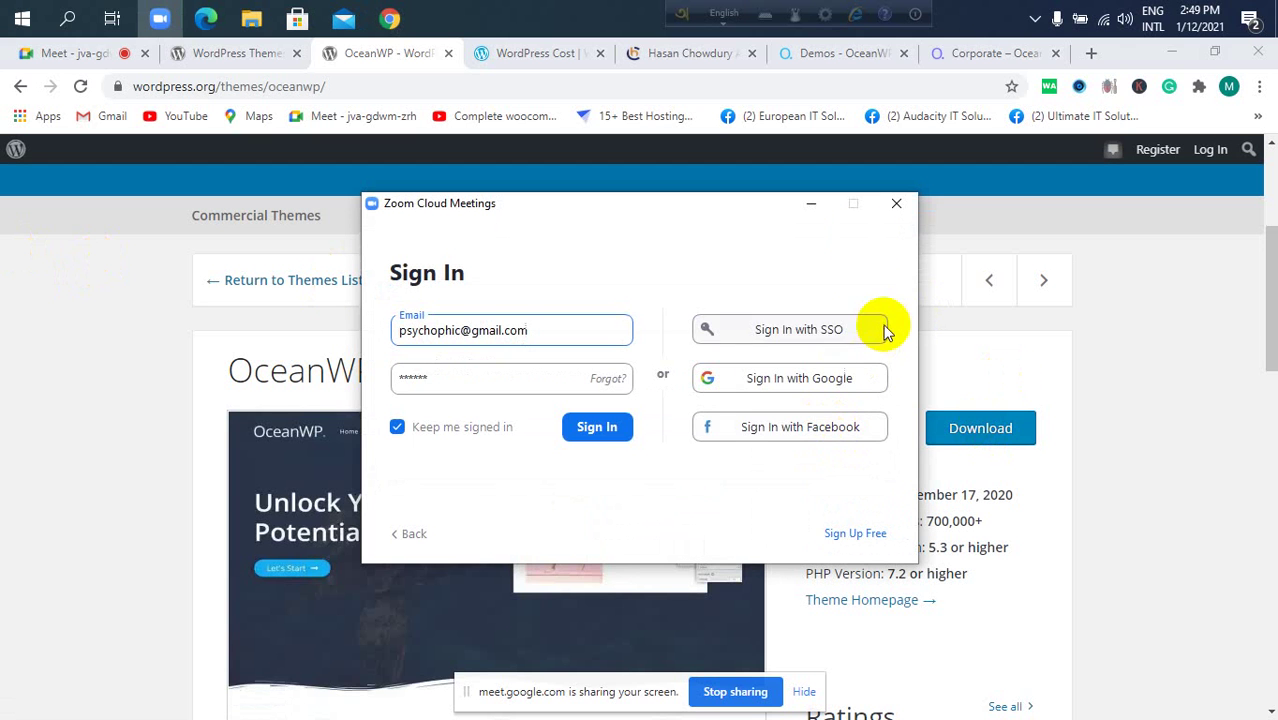
{"action": "left_click", "coordinate": [805, 210]}
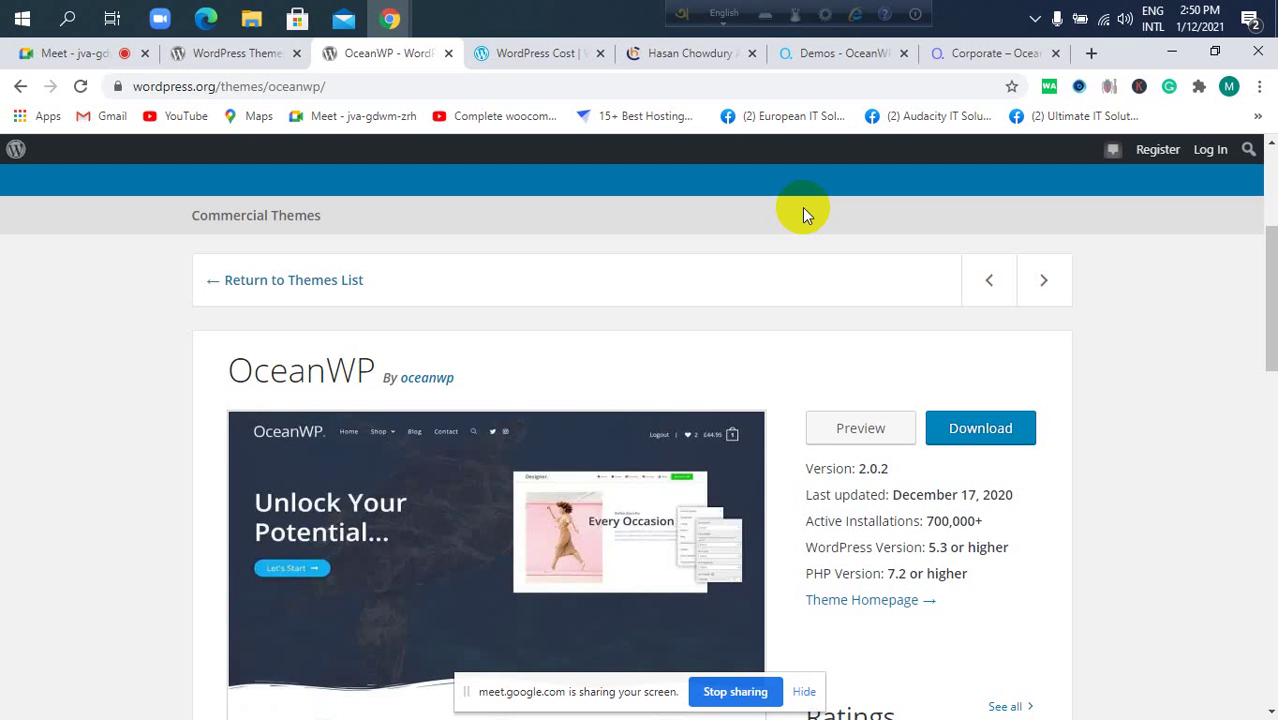
Check the Meet call, compare the OceanWP and WordPress Cost tabs, and settle on the Themes directory.
{"action": "left_click", "coordinate": [45, 62]}
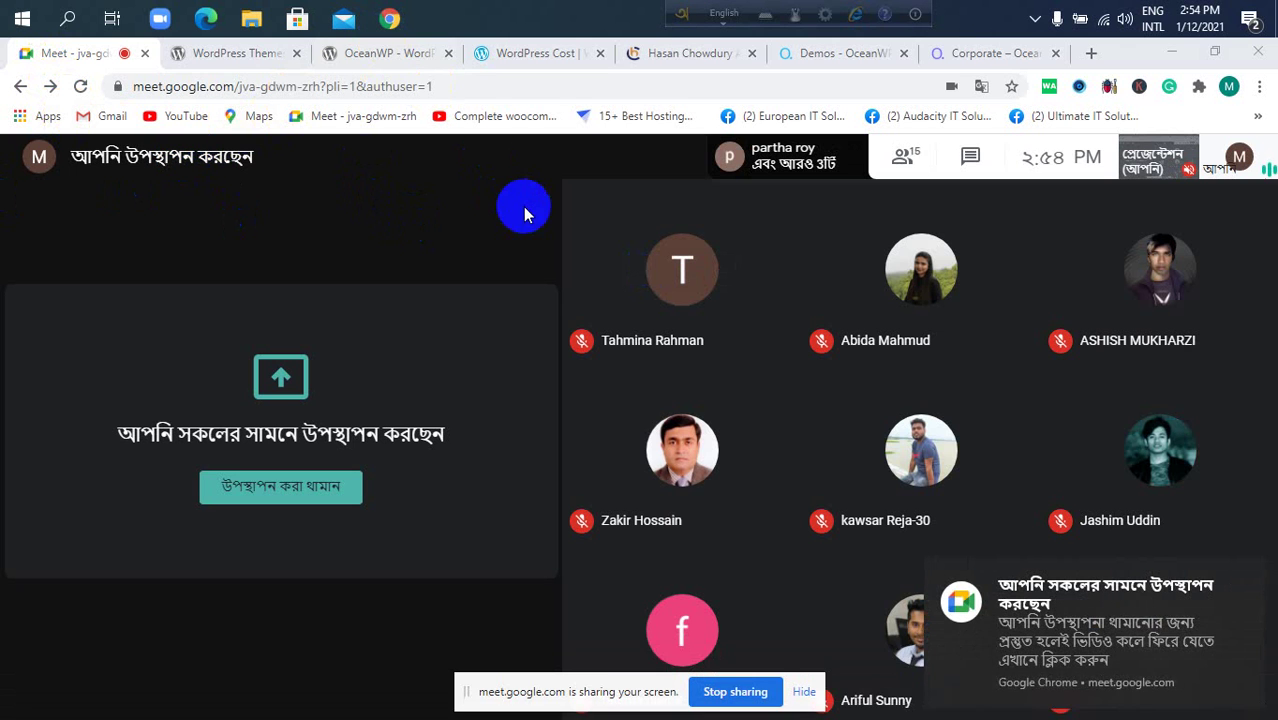
{"action": "left_click", "coordinate": [220, 55]}
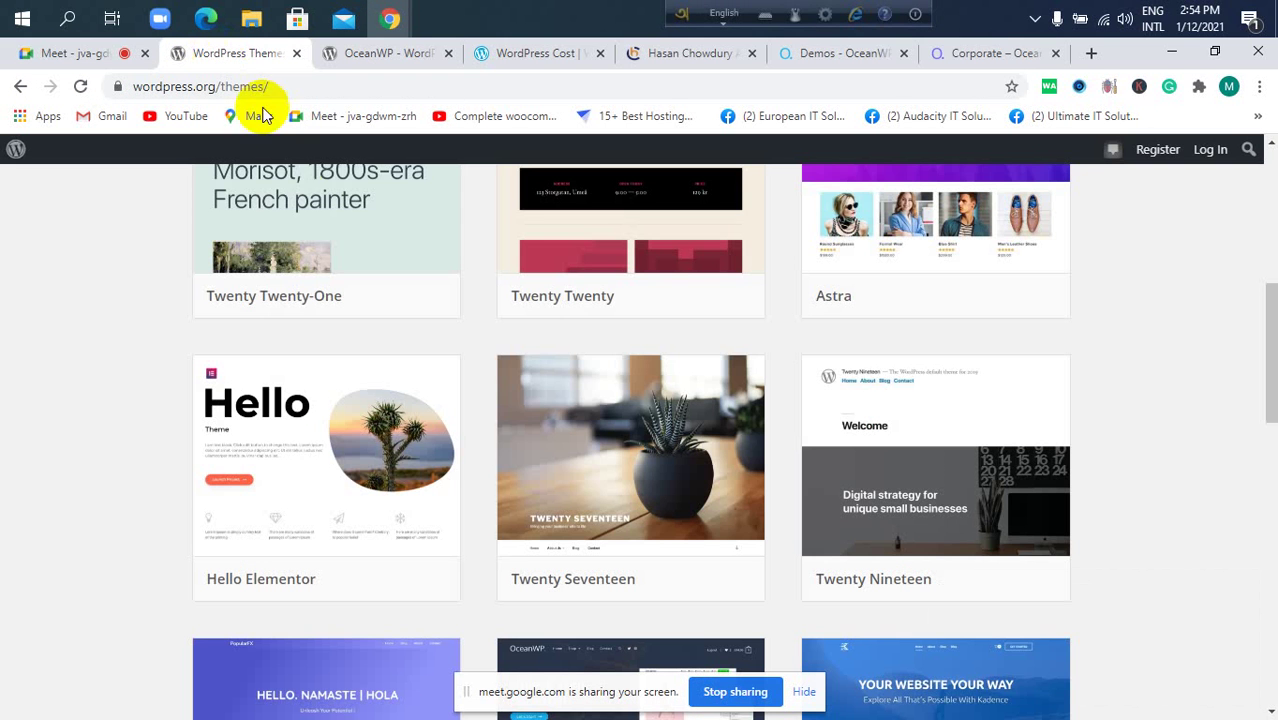
{"action": "left_click", "coordinate": [410, 52]}
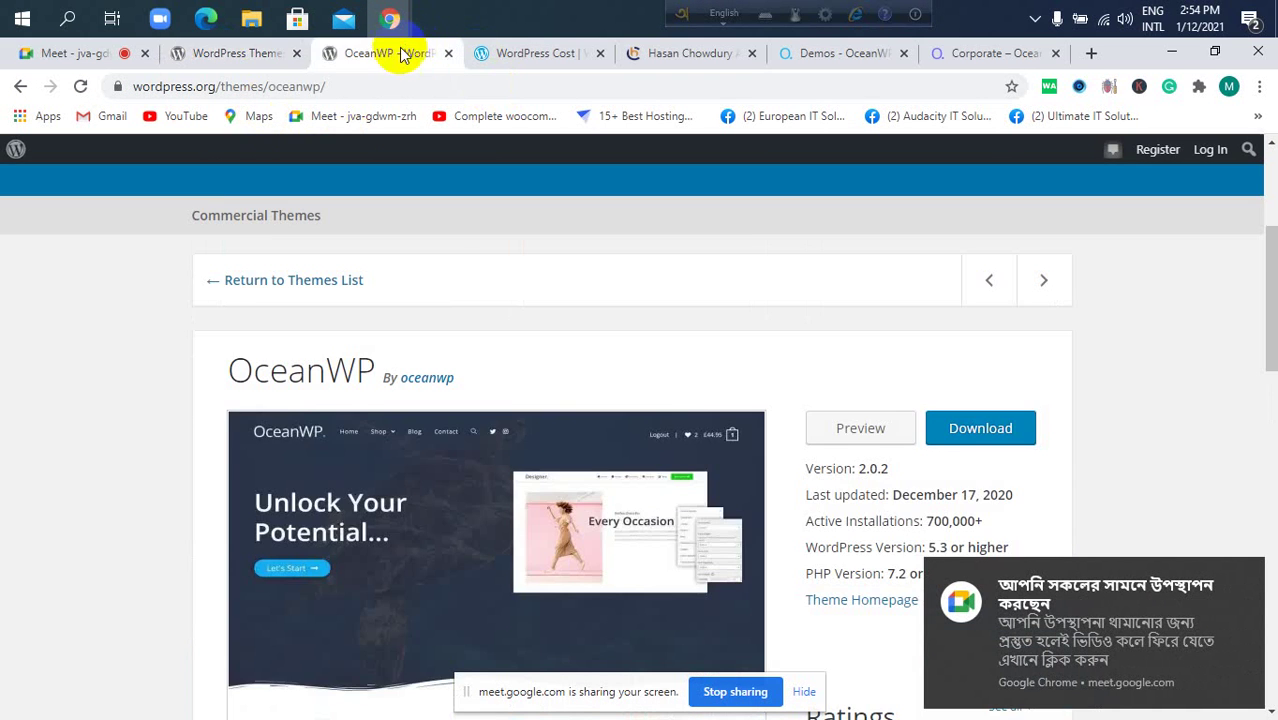
{"action": "left_click", "coordinate": [262, 55]}
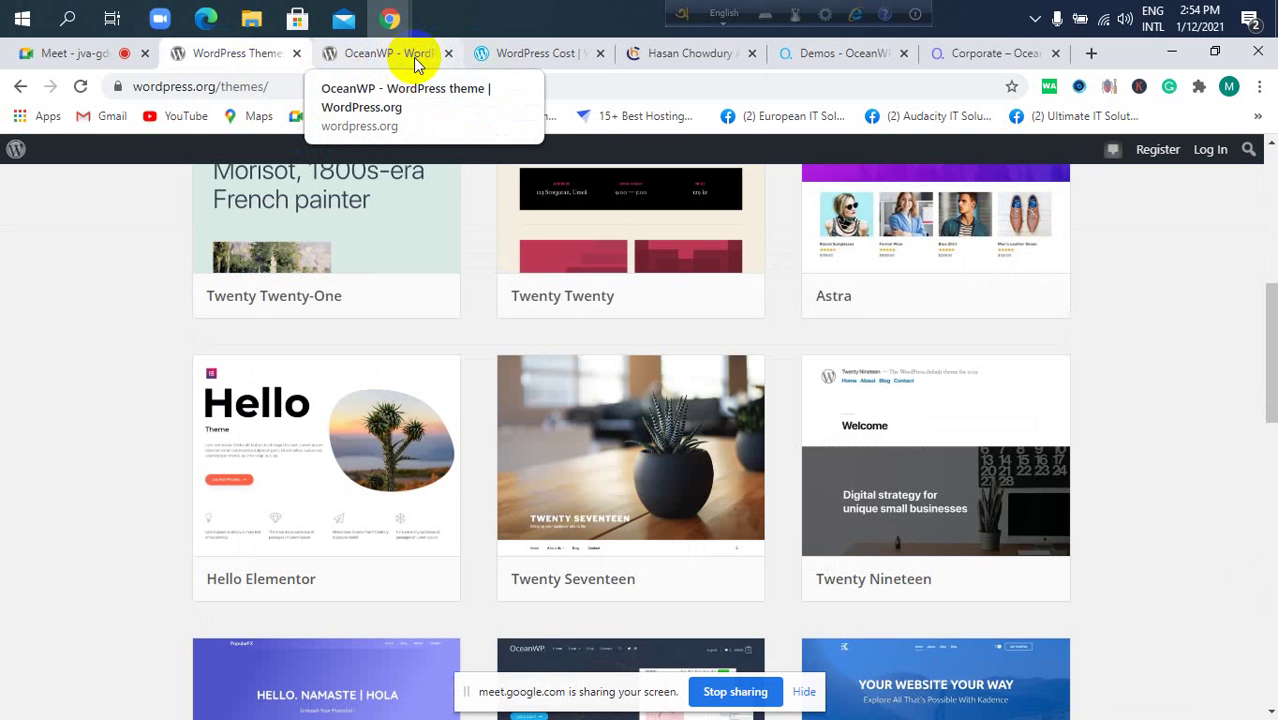
{"action": "left_click", "coordinate": [337, 52]}
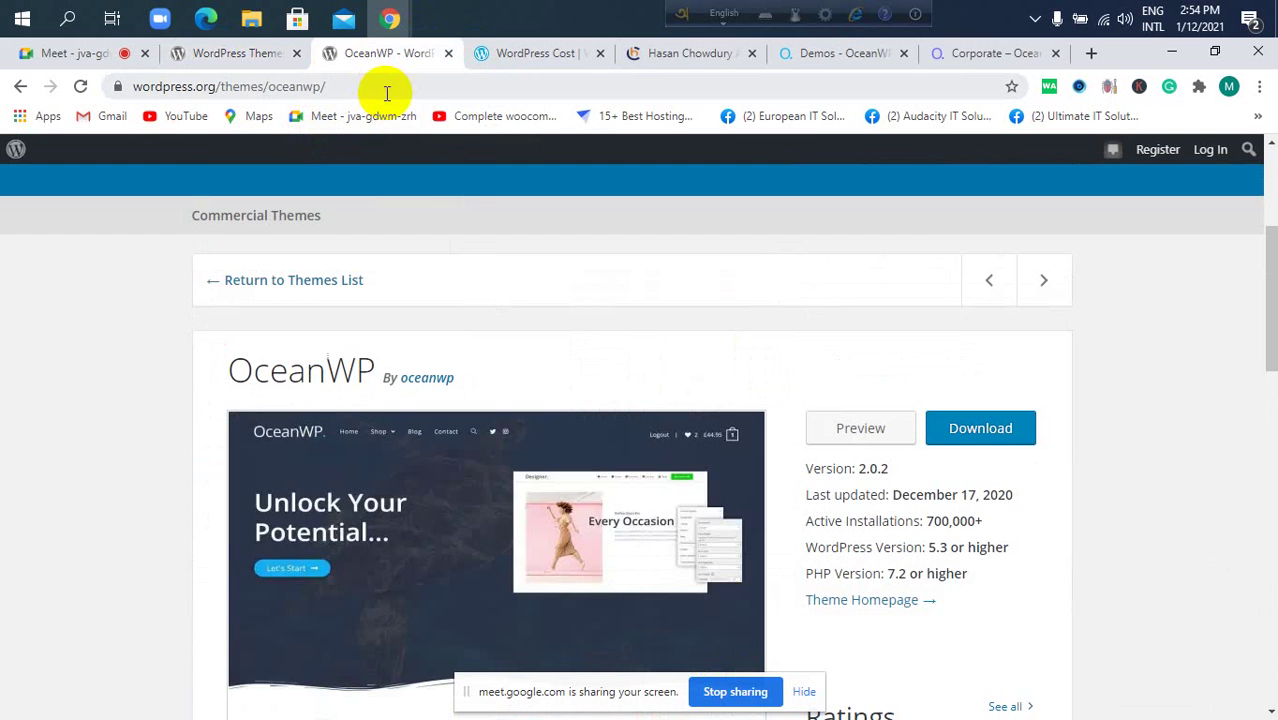
{"action": "left_click", "coordinate": [383, 88]}
{"action": "left_click", "coordinate": [251, 58]}
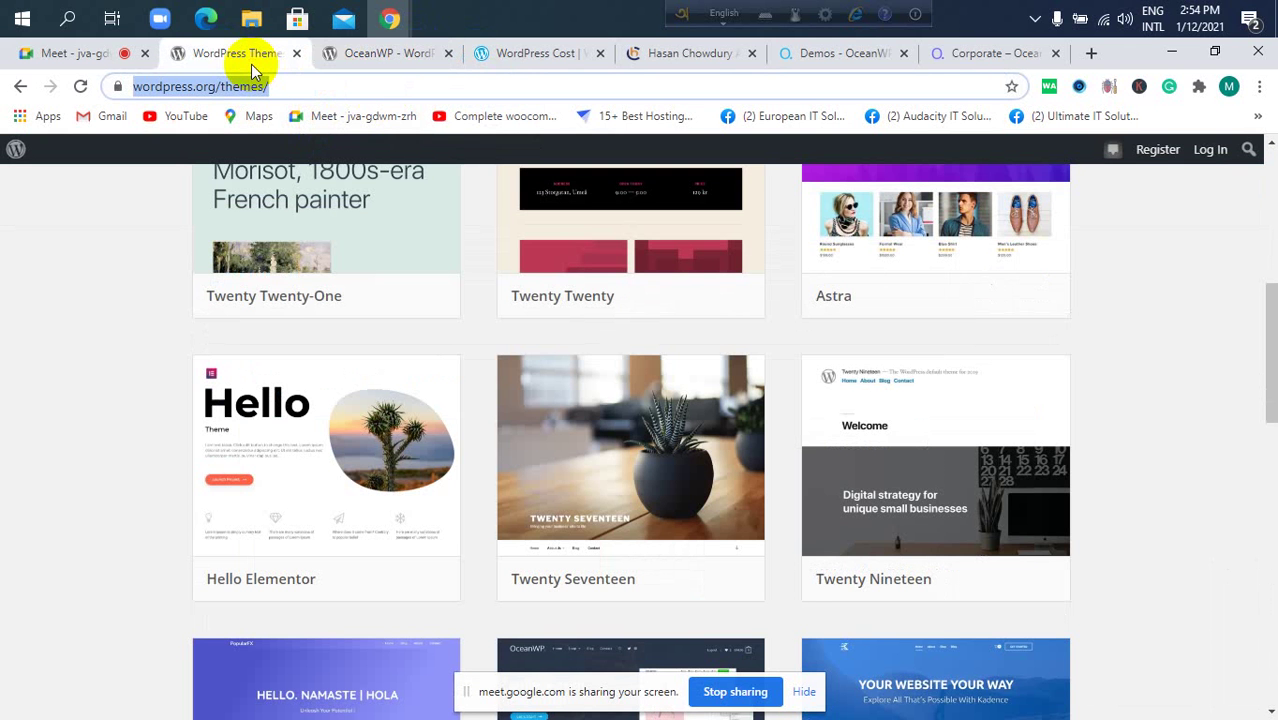
{"action": "left_click", "coordinate": [410, 51]}
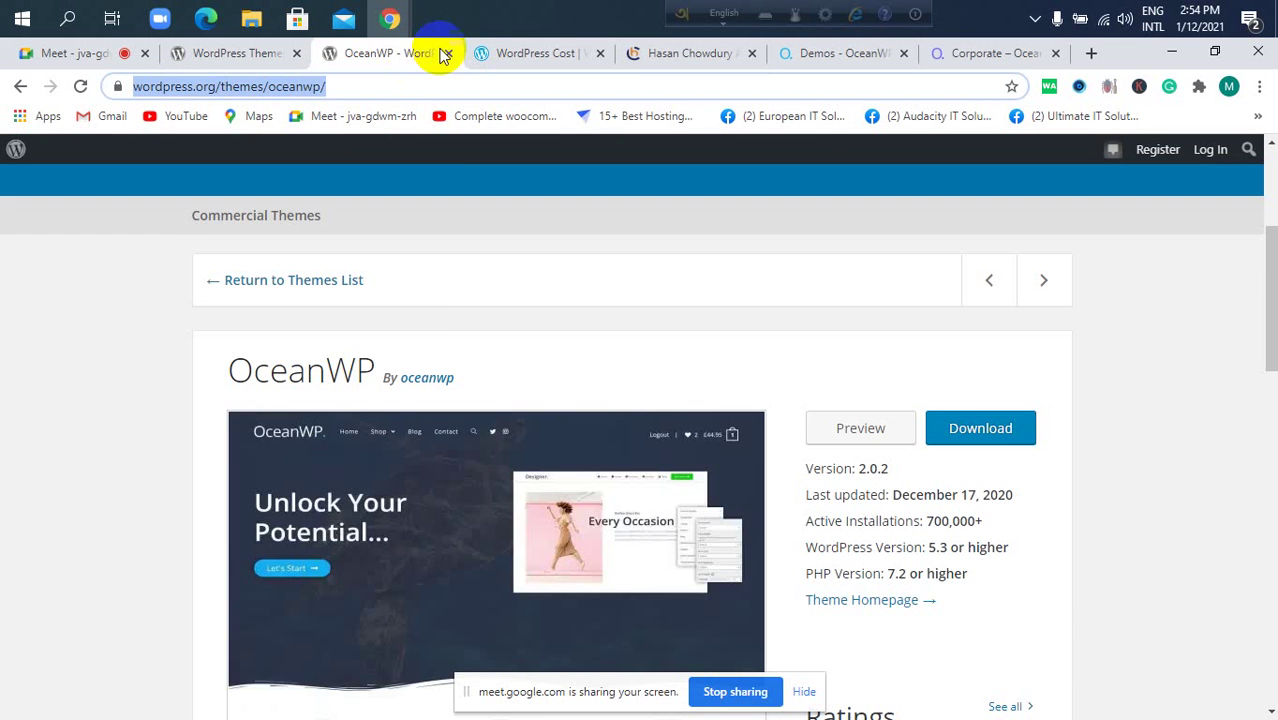
{"action": "left_click", "coordinate": [530, 55]}
{"action": "left_click", "coordinate": [232, 56]}
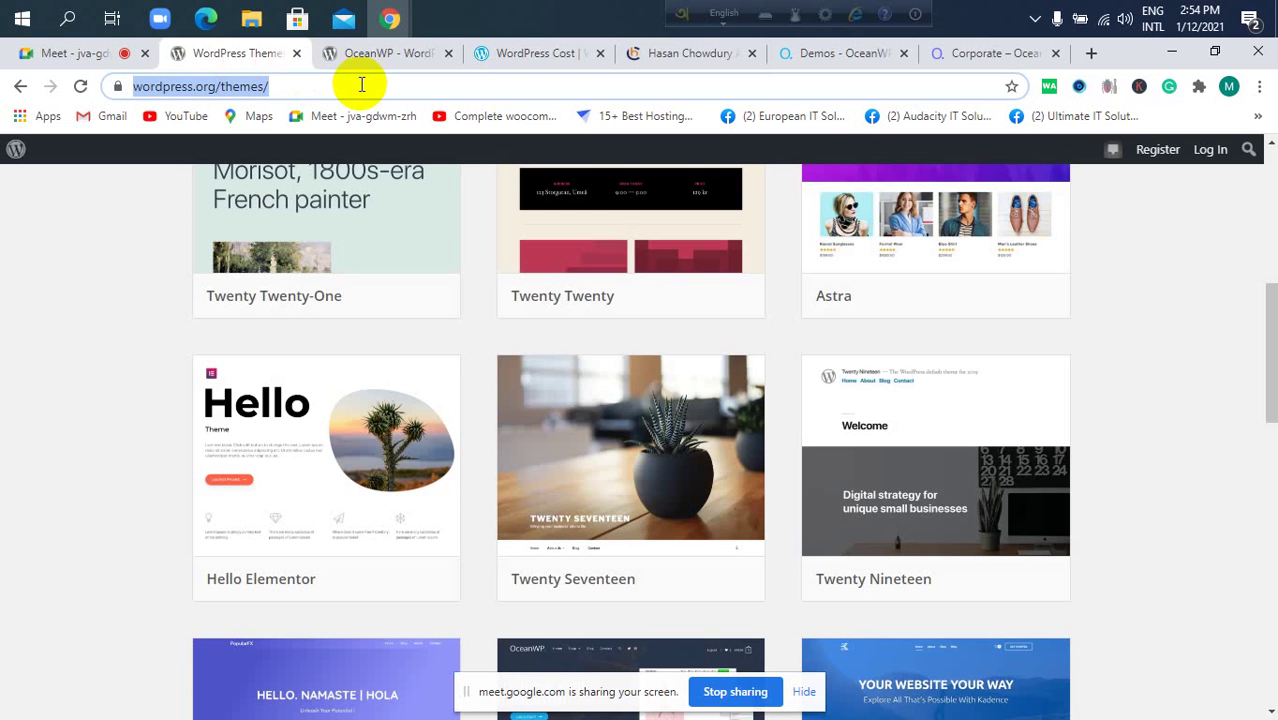
{"action": "scroll", "coordinate": [452, 260], "scroll_direction": "down", "scroll_amount": 1}
{"action": "scroll", "coordinate": [450, 237], "scroll_direction": "up", "scroll_amount": 7}
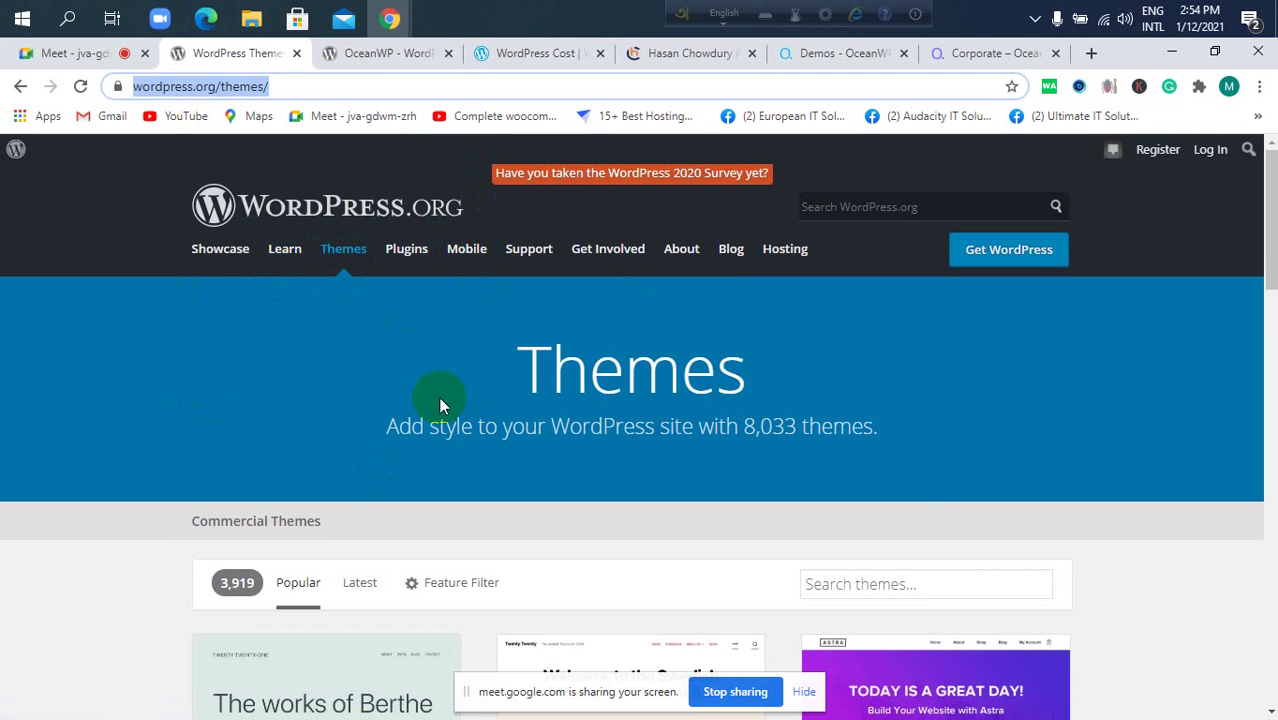
{"action": "mouse_move", "coordinate": [620, 267]}
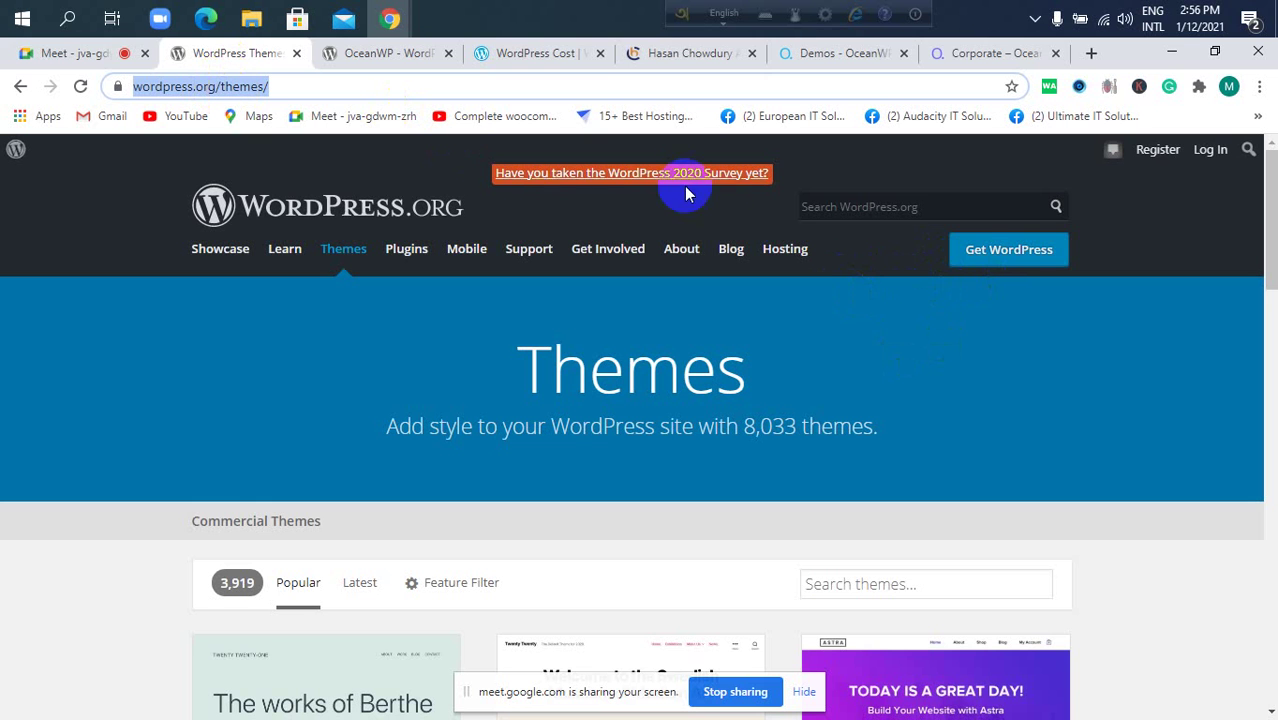
Open the Get WordPress page, browse it, and jump to the download and install section.
{"action": "left_click", "coordinate": [983, 262]}
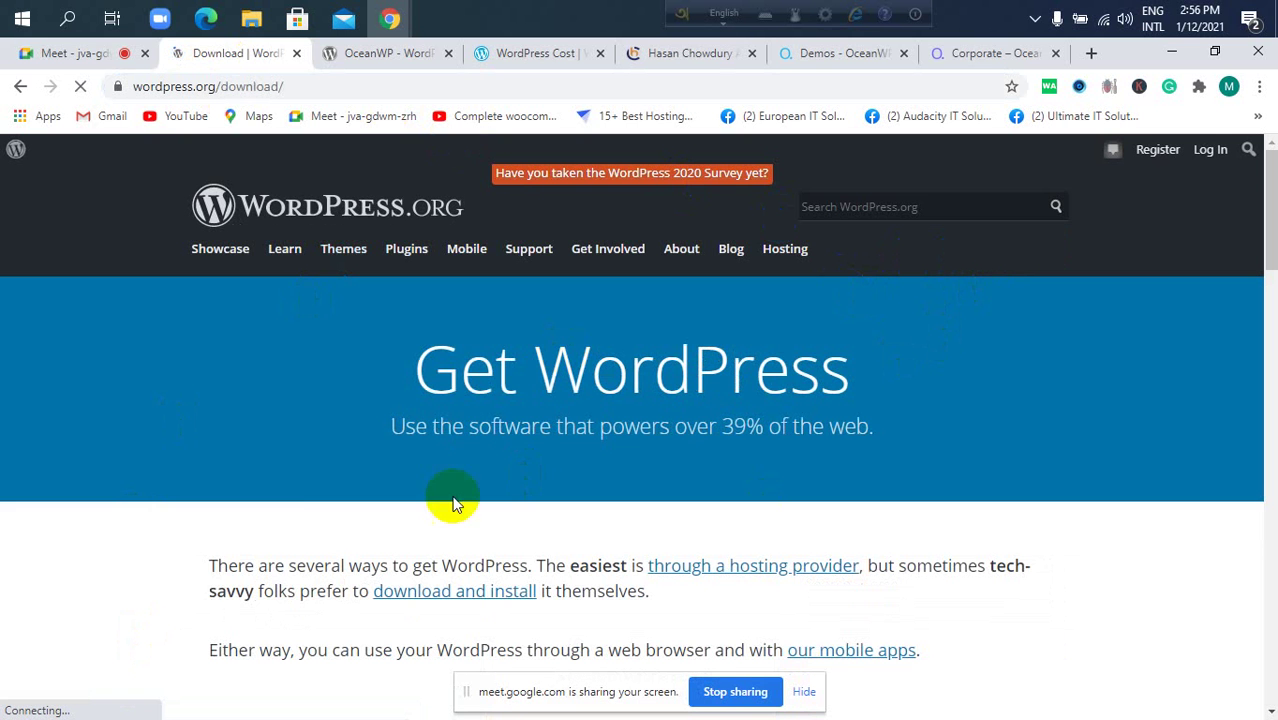
{"action": "scroll", "coordinate": [320, 488], "scroll_direction": "down", "scroll_amount": 3}
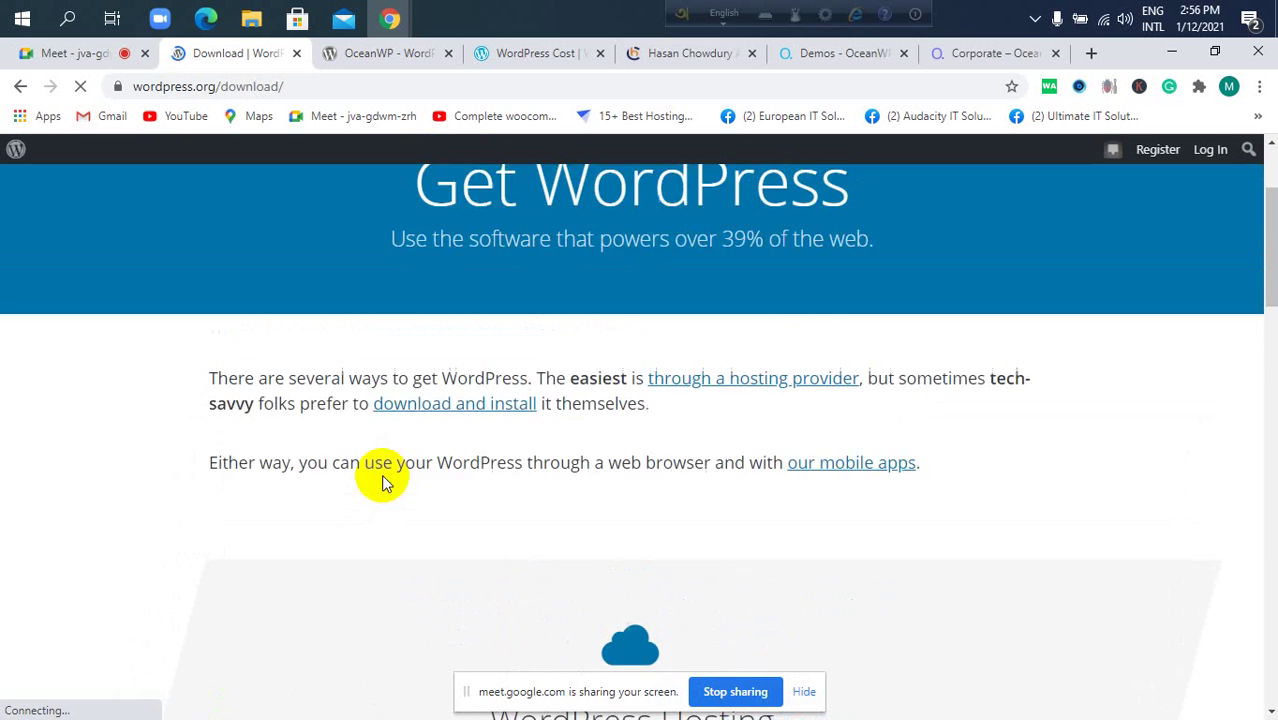
{"action": "scroll", "coordinate": [381, 474], "scroll_direction": "down", "scroll_amount": 5}
{"action": "scroll", "coordinate": [381, 474], "scroll_direction": "up", "scroll_amount": 5}
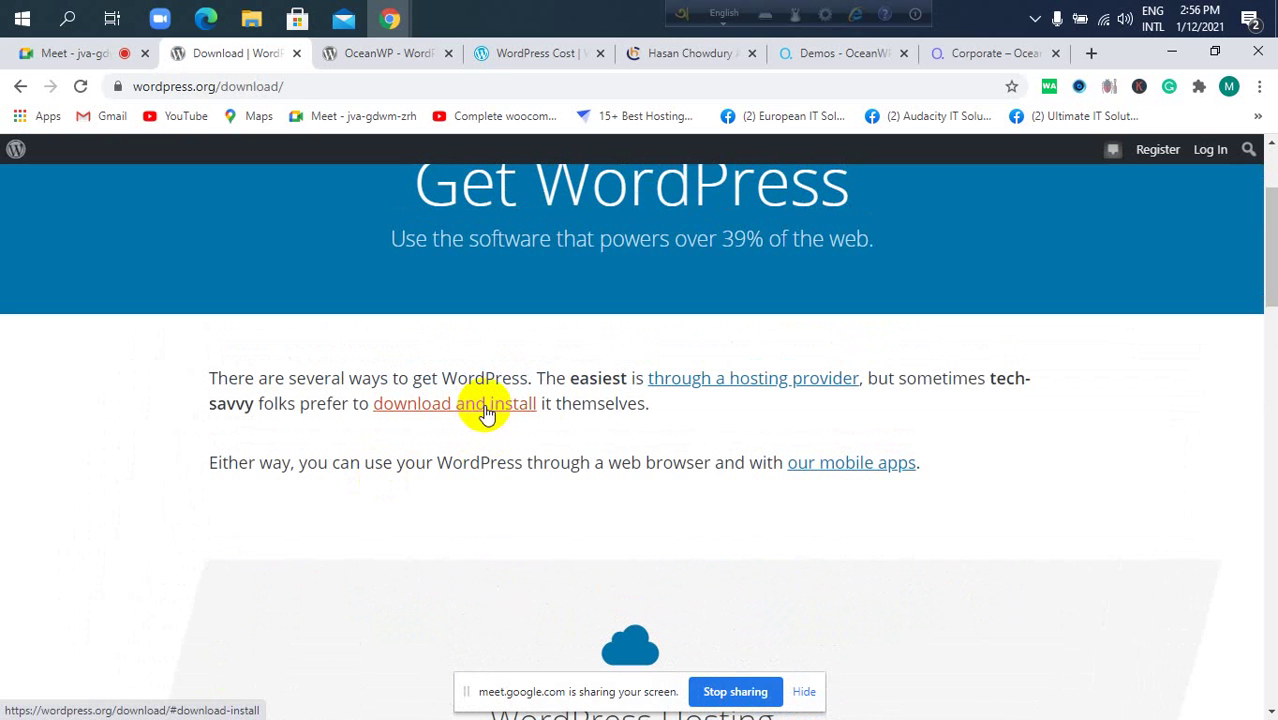
{"action": "scroll", "coordinate": [585, 422], "scroll_direction": "up", "scroll_amount": 1}
{"action": "scroll", "coordinate": [586, 425], "scroll_direction": "down", "scroll_amount": 1}
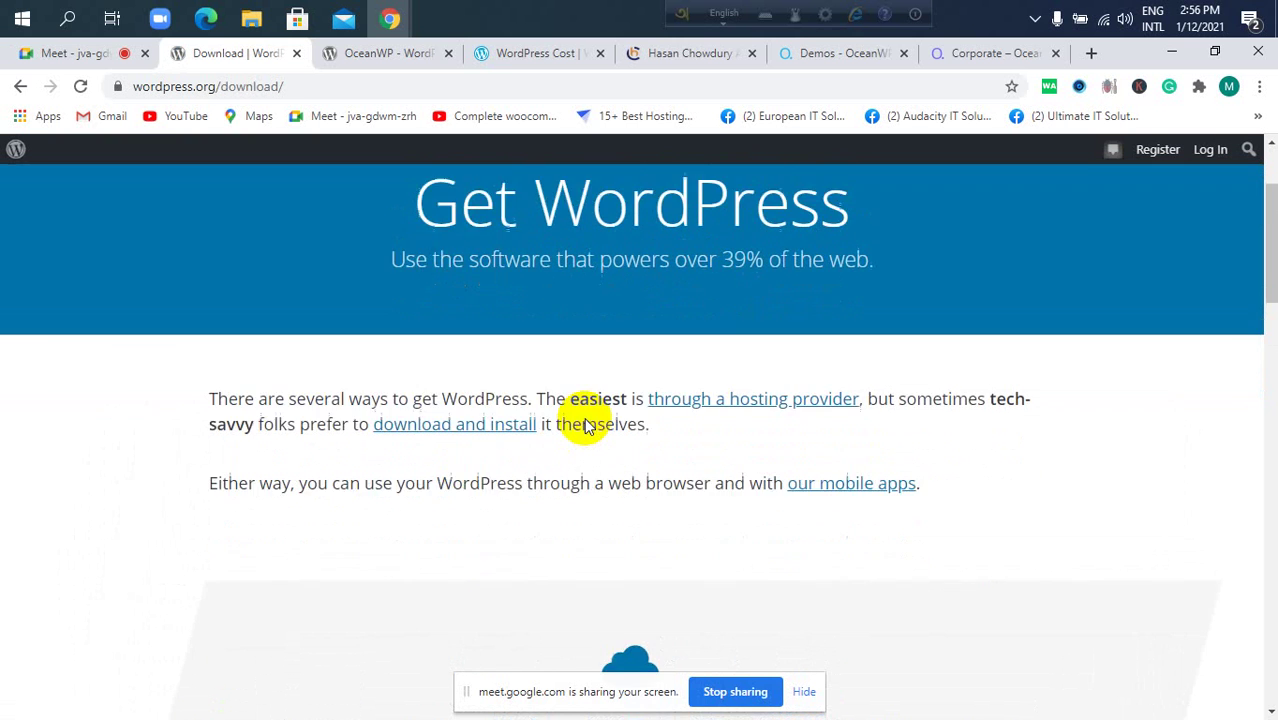
{"action": "scroll", "coordinate": [586, 425], "scroll_direction": "up", "scroll_amount": 2}
{"action": "scroll", "coordinate": [586, 425], "scroll_direction": "up", "scroll_amount": 2}
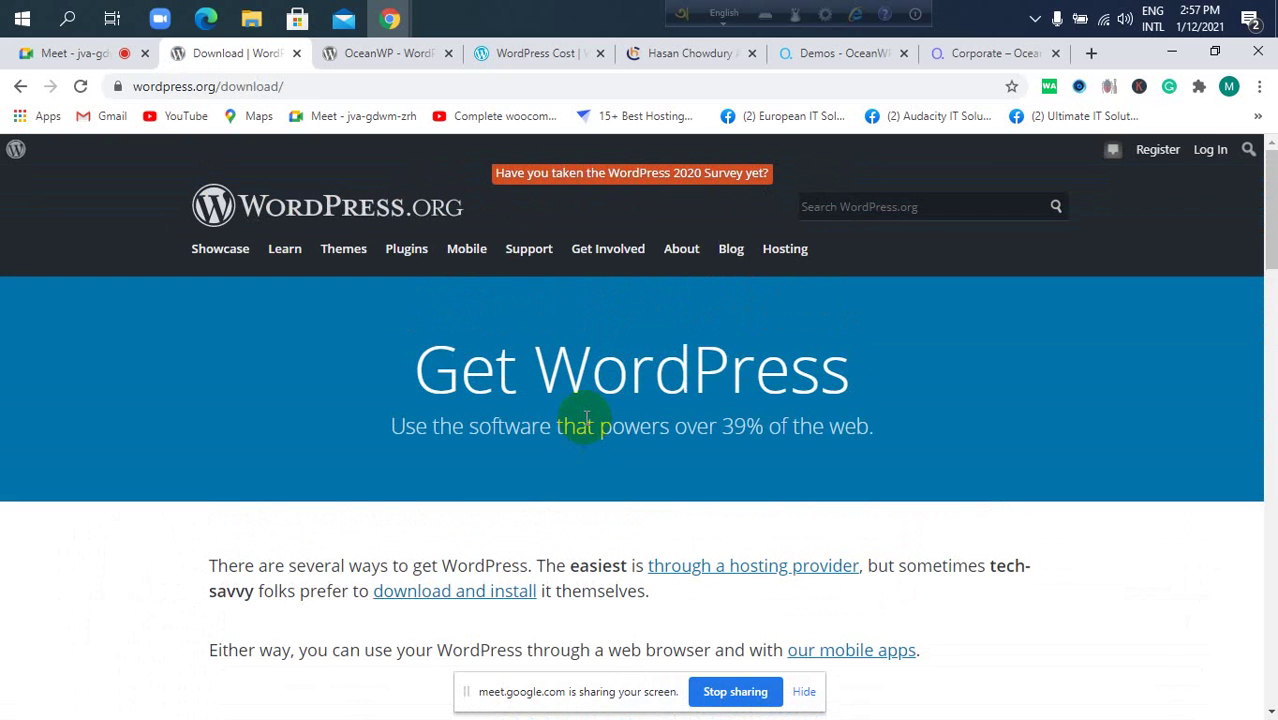
{"action": "scroll", "coordinate": [586, 420], "scroll_direction": "down", "scroll_amount": 1}
{"action": "scroll", "coordinate": [586, 425], "scroll_direction": "down", "scroll_amount": 1}
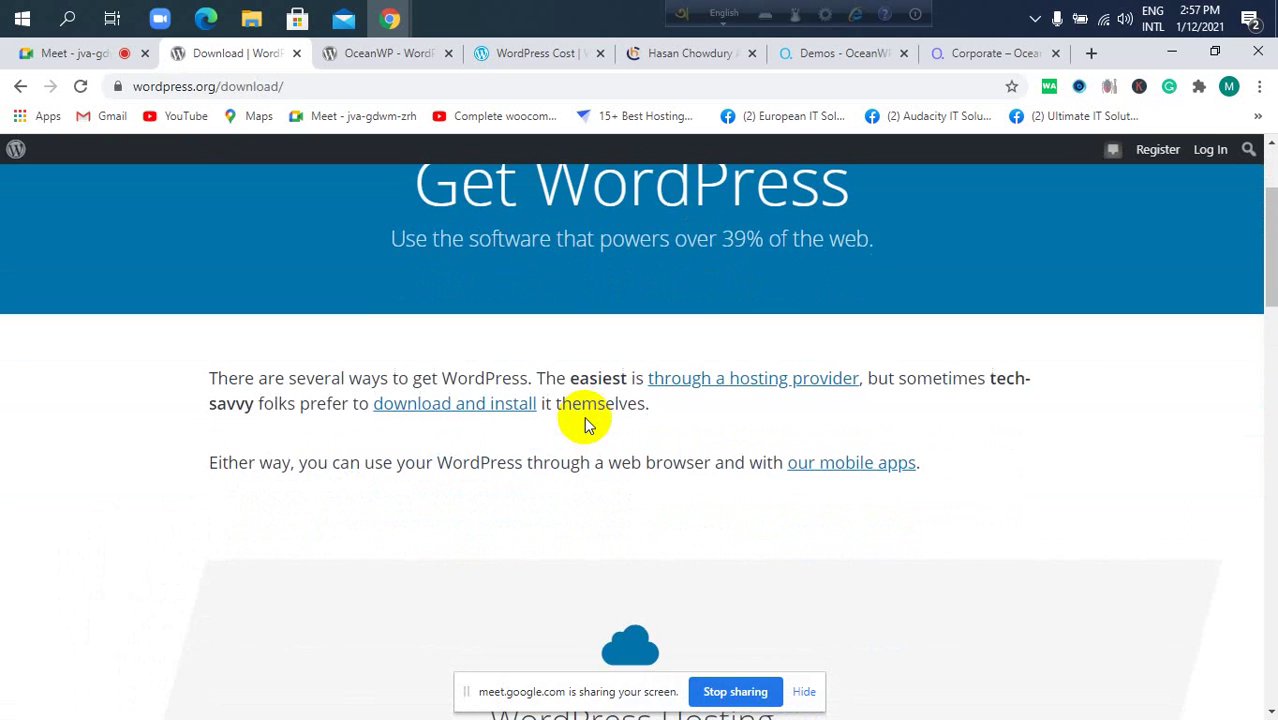
{"action": "scroll", "coordinate": [586, 425], "scroll_direction": "down", "scroll_amount": 3}
{"action": "scroll", "coordinate": [614, 392], "scroll_direction": "up", "scroll_amount": 4}
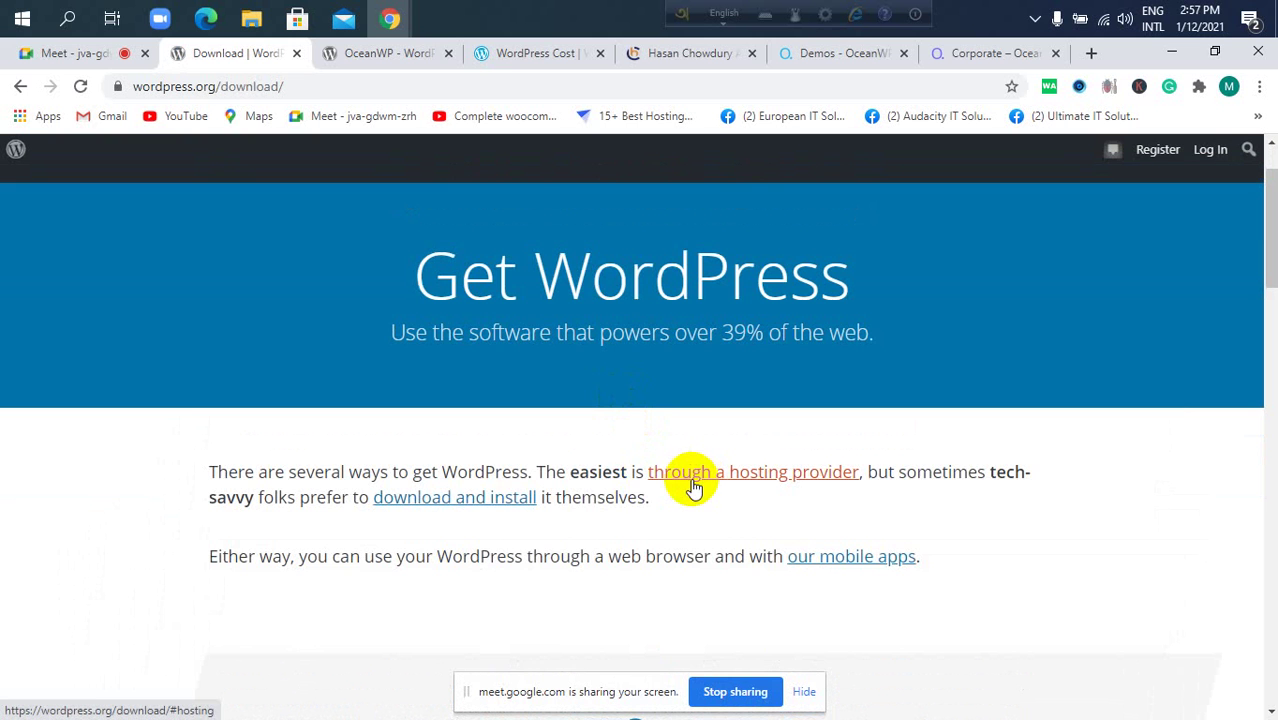
{"action": "left_click", "coordinate": [486, 505]}
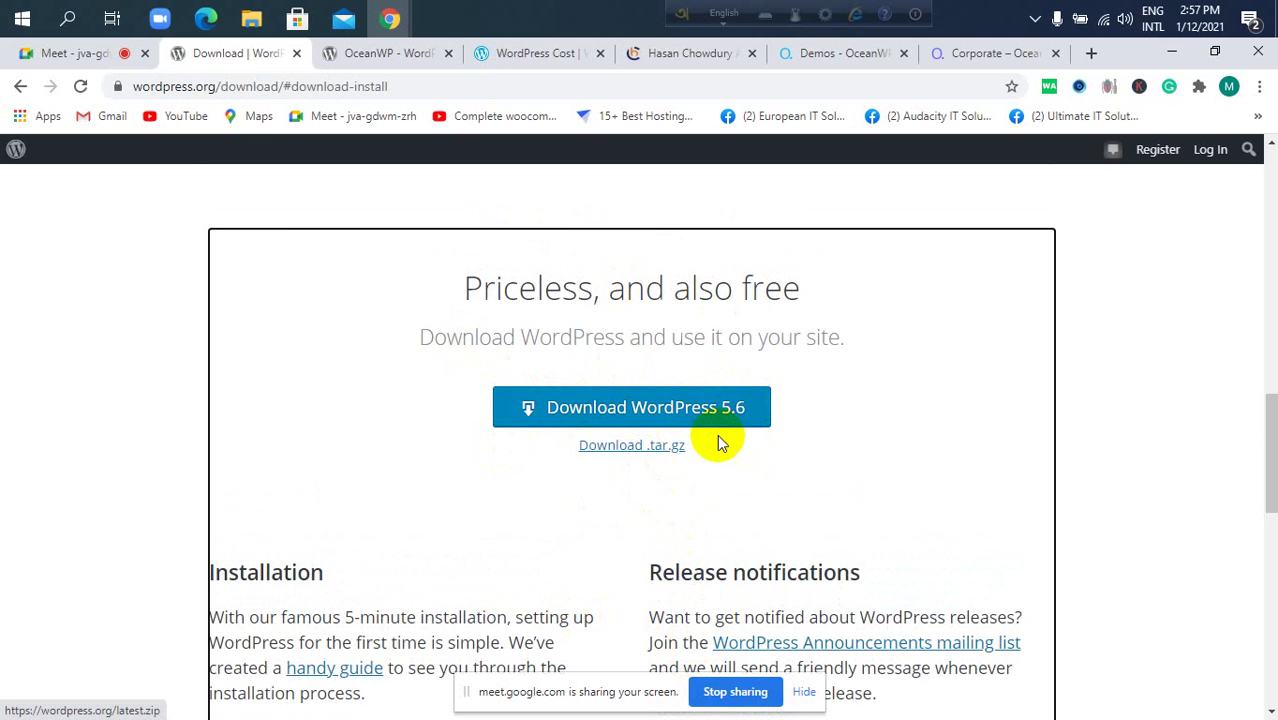
Download WordPress 5.6 as a zip, close the thank-you message, and scroll the download page.
{"action": "left_click", "coordinate": [699, 408]}
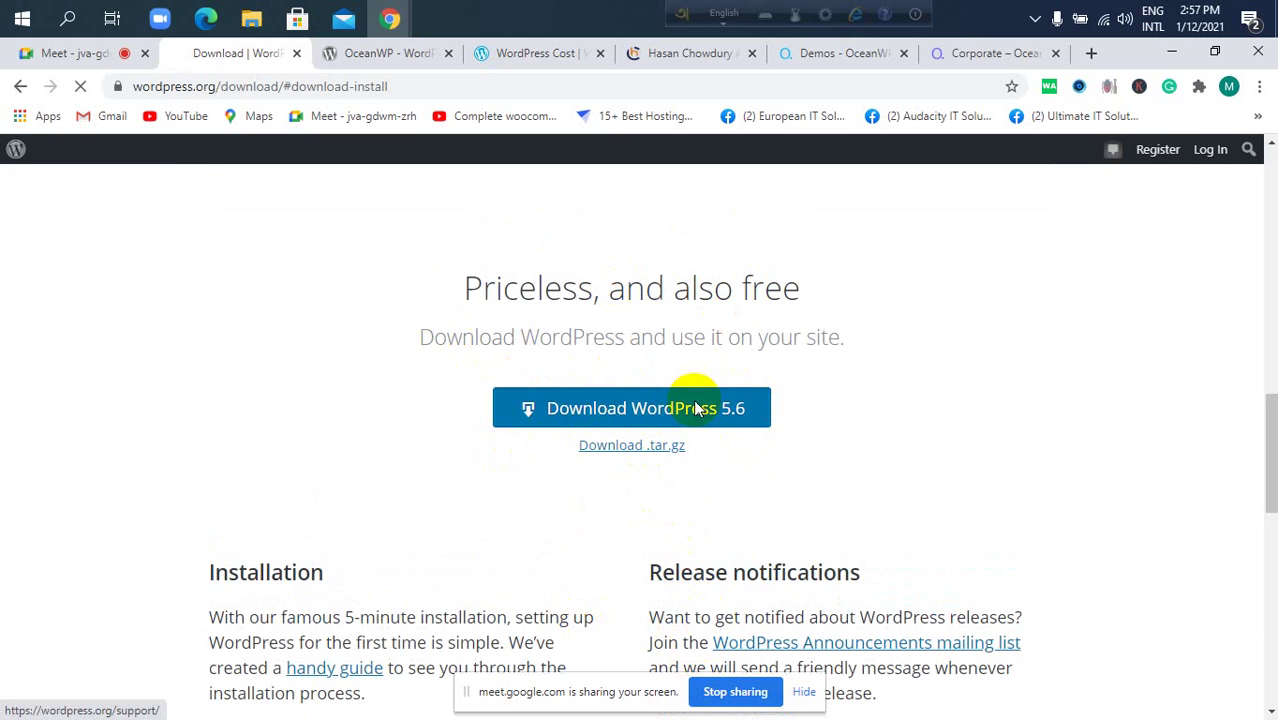
{"action": "left_click", "coordinate": [870, 217]}
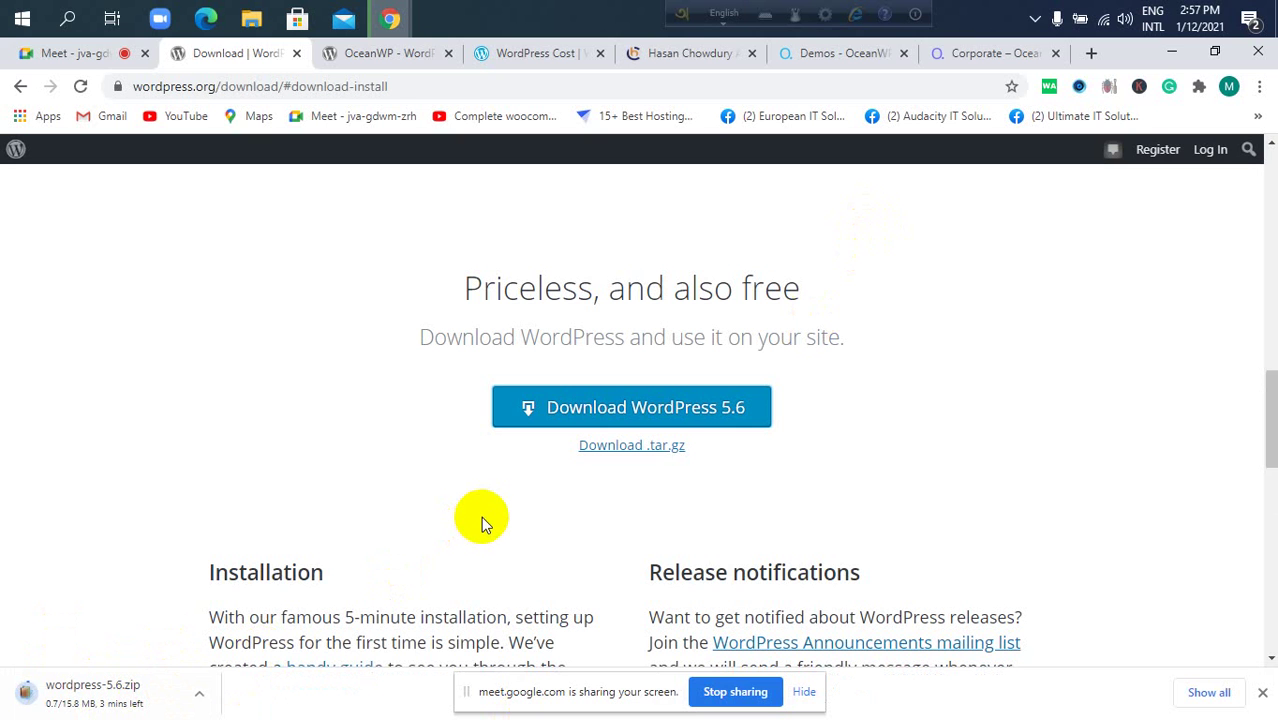
{"action": "scroll", "coordinate": [478, 538], "scroll_direction": "up", "scroll_amount": 5}
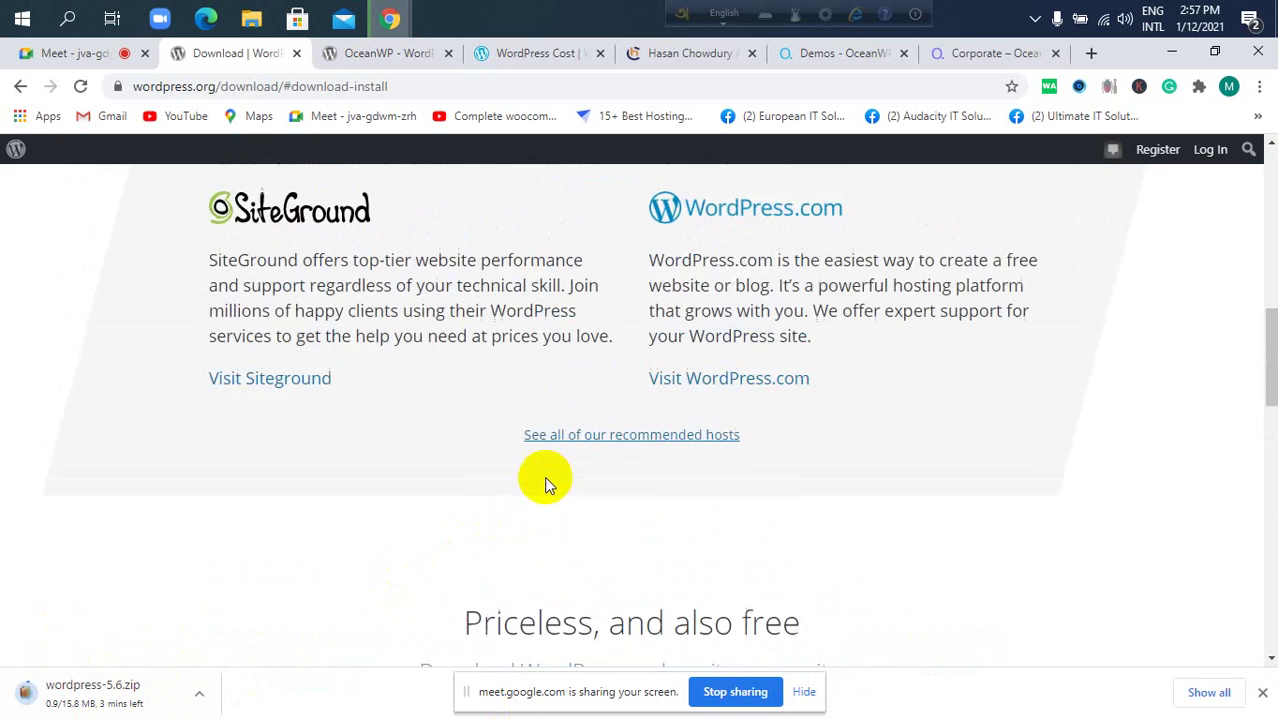
{"action": "scroll", "coordinate": [548, 484], "scroll_direction": "up", "scroll_amount": 5}
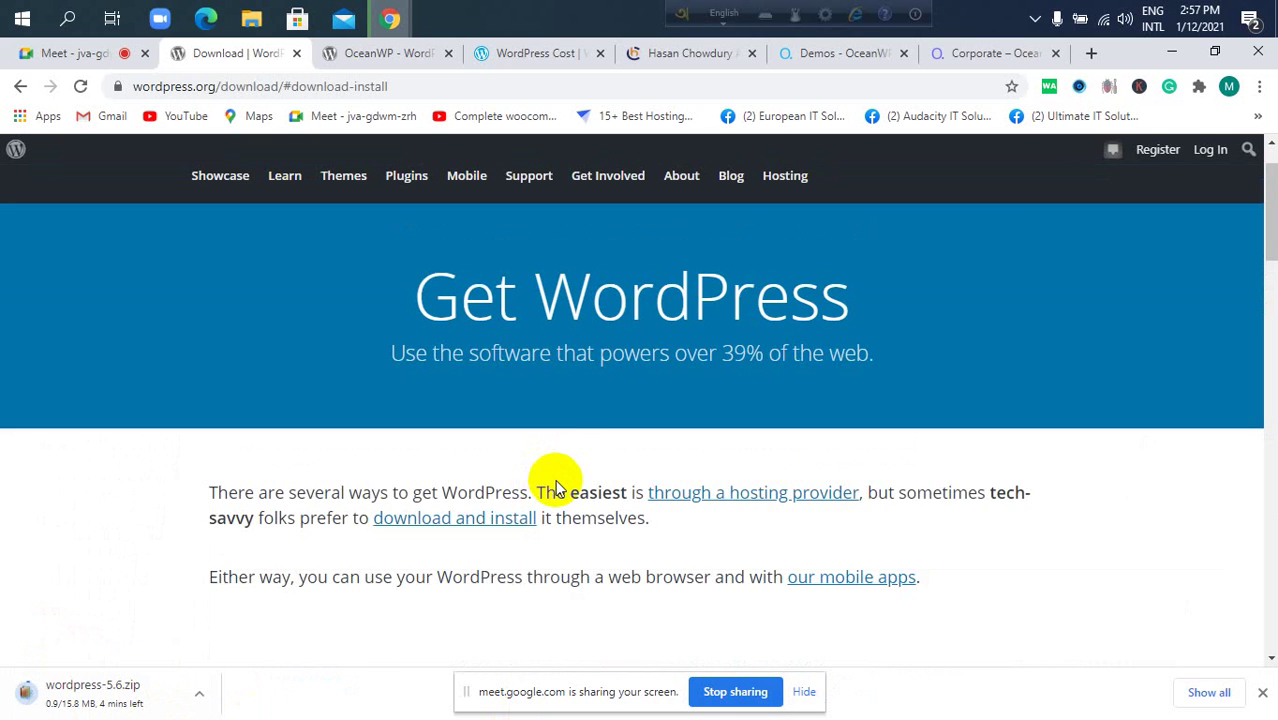
{"action": "scroll", "coordinate": [540, 455], "scroll_direction": "up", "scroll_amount": 1}
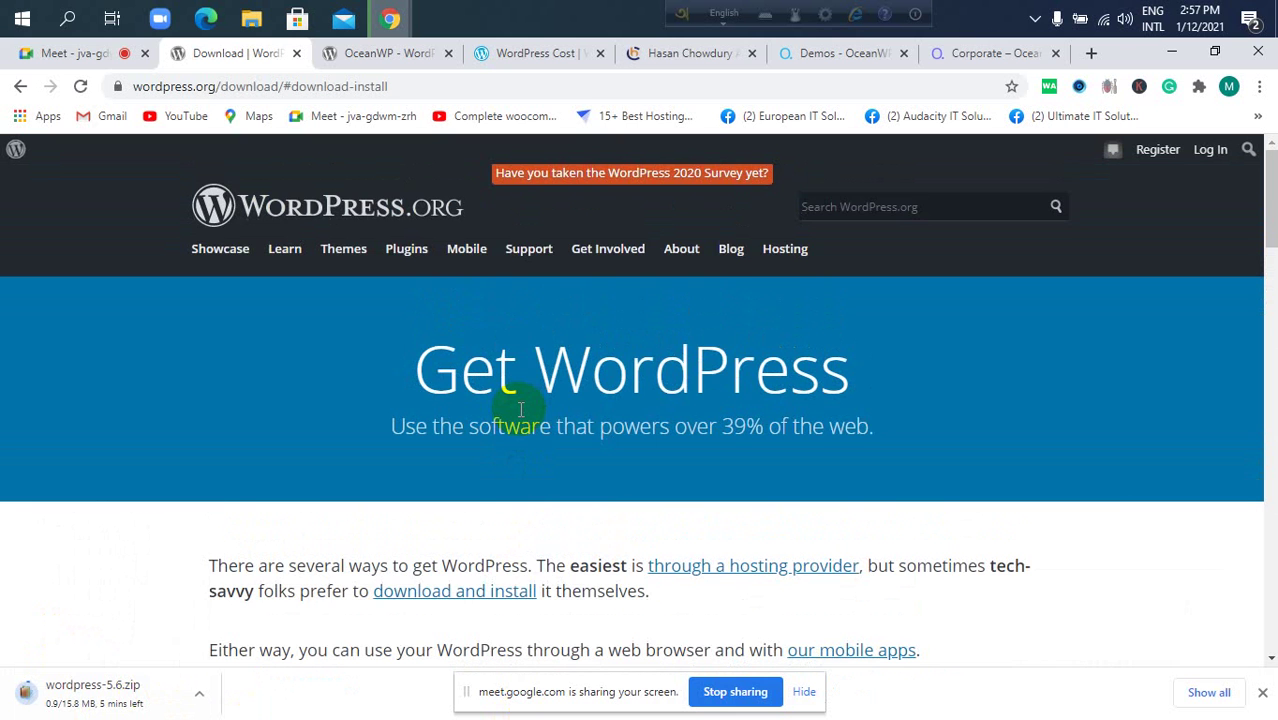
{"action": "scroll", "coordinate": [519, 440], "scroll_direction": "down", "scroll_amount": 6}
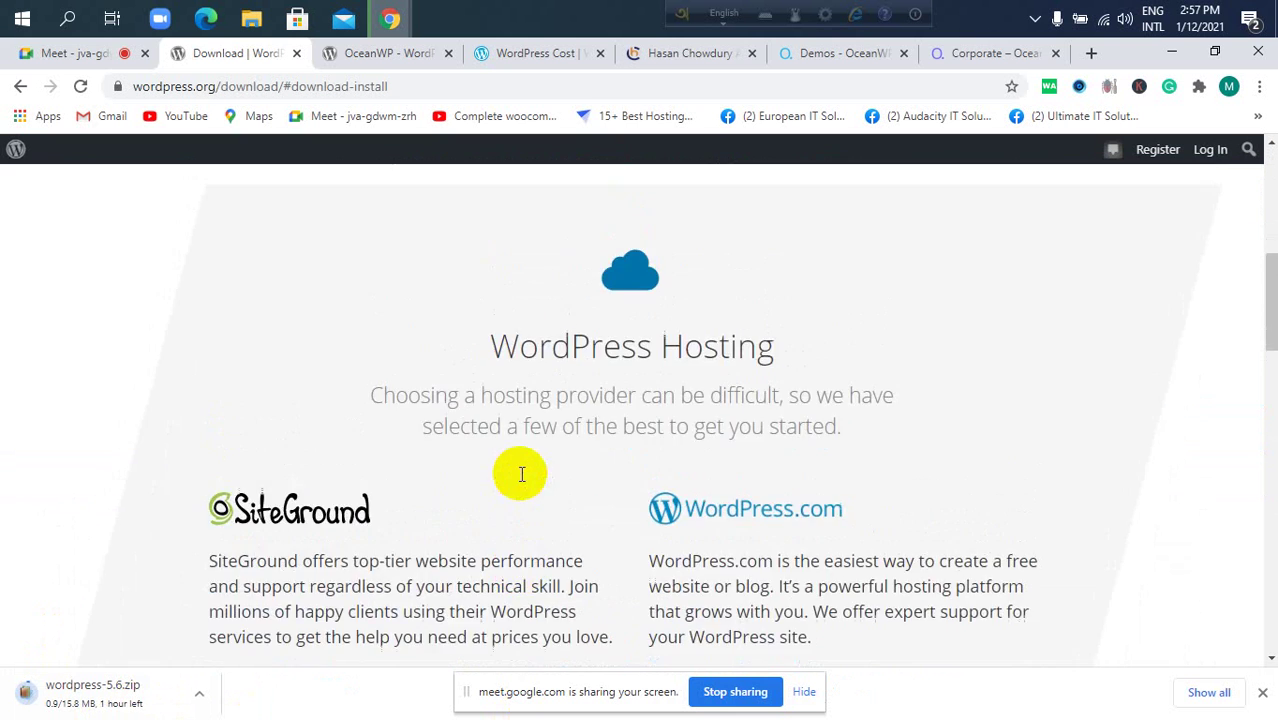
{"action": "scroll", "coordinate": [520, 474], "scroll_direction": "down", "scroll_amount": 7}
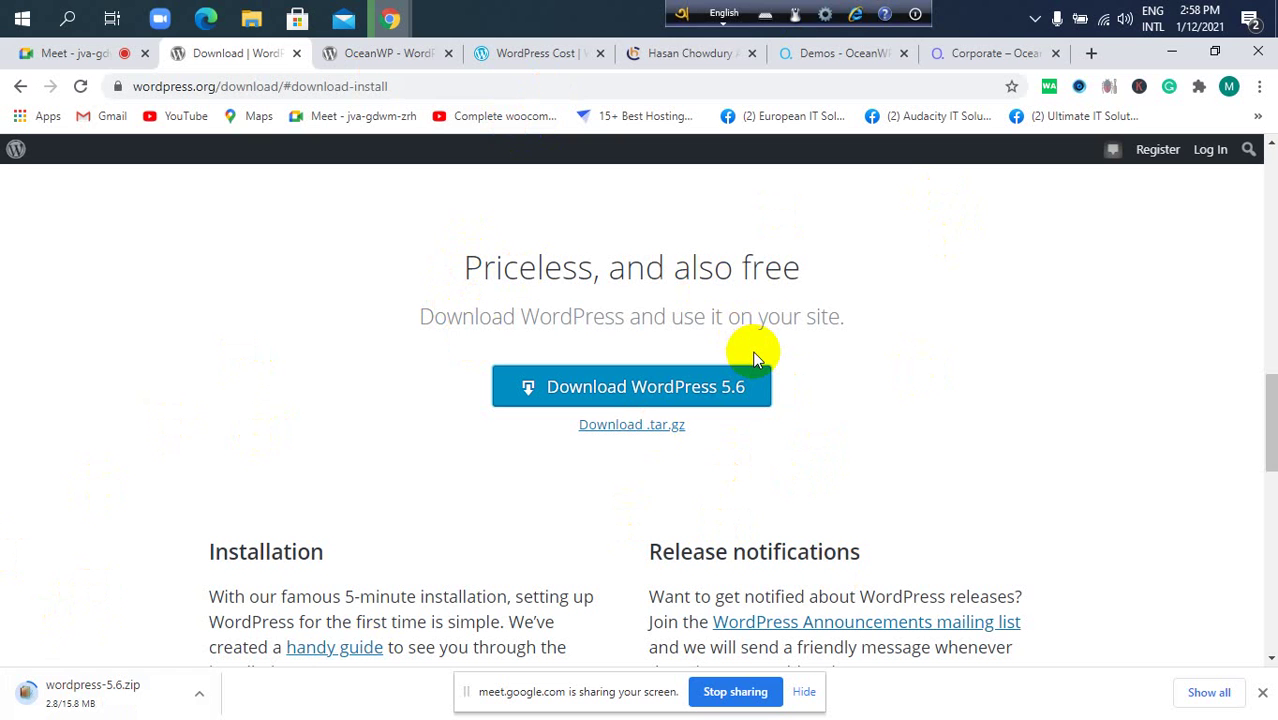
In a new tab, search Google for 'xampp'.
{"action": "left_click", "coordinate": [1091, 53]}
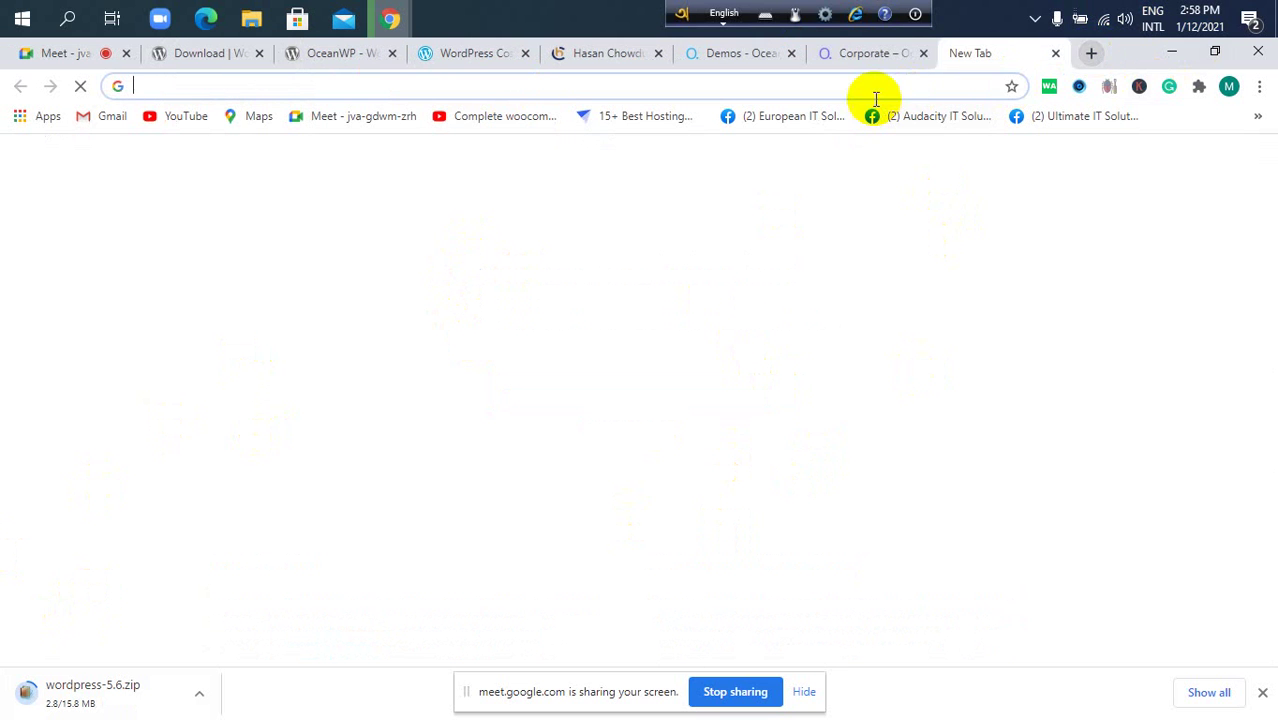
{"action": "left_click", "coordinate": [873, 82]}
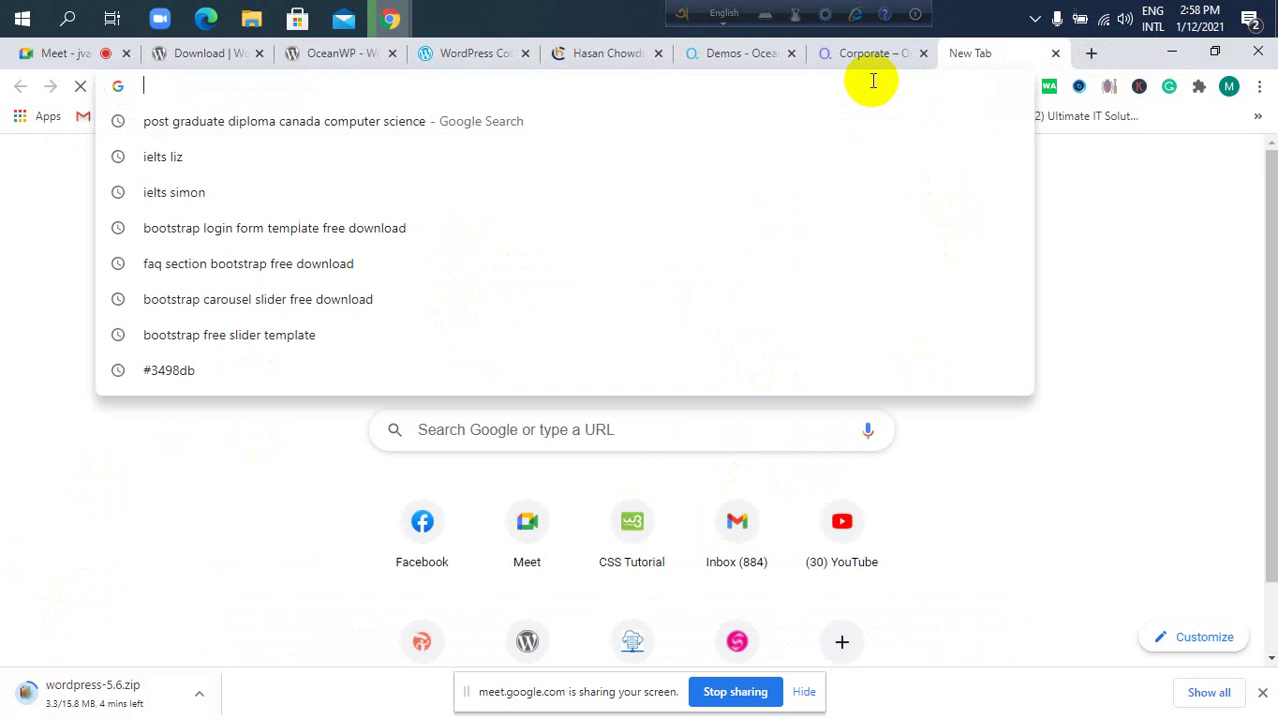
{"action": "type", "text": "xam"}
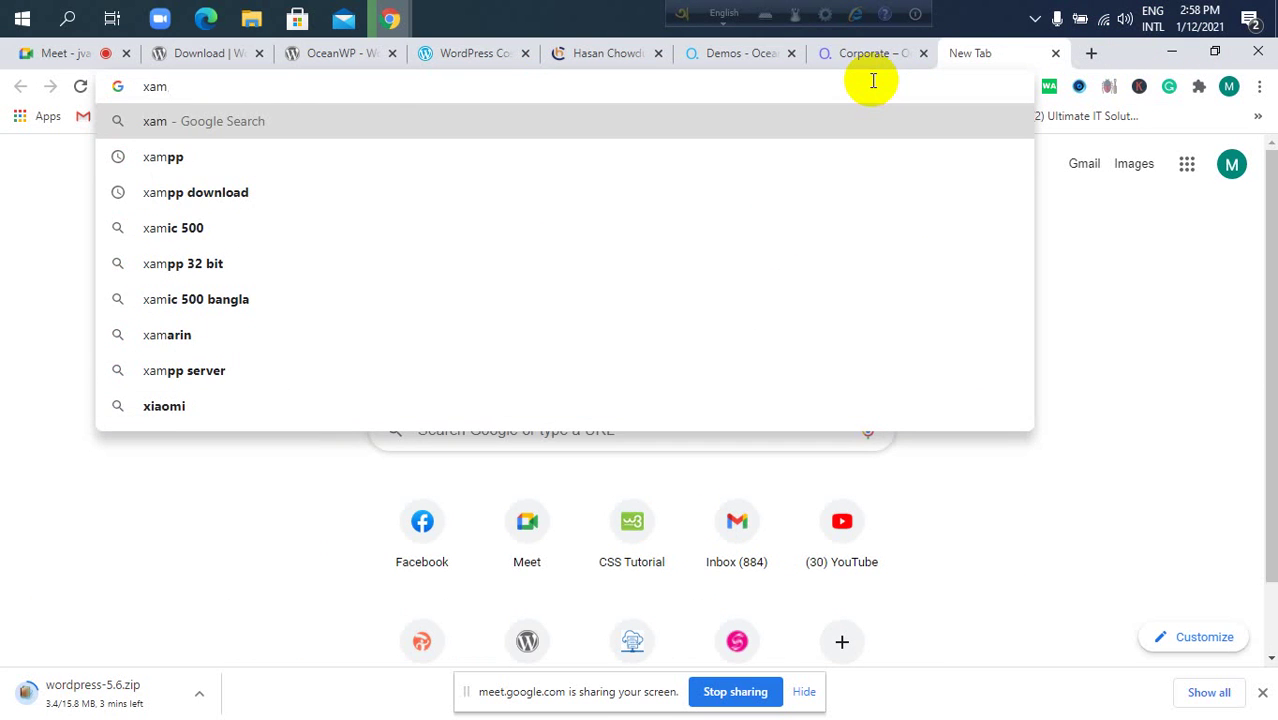
{"action": "key", "text": "Down"}
{"action": "key", "text": "Return"}
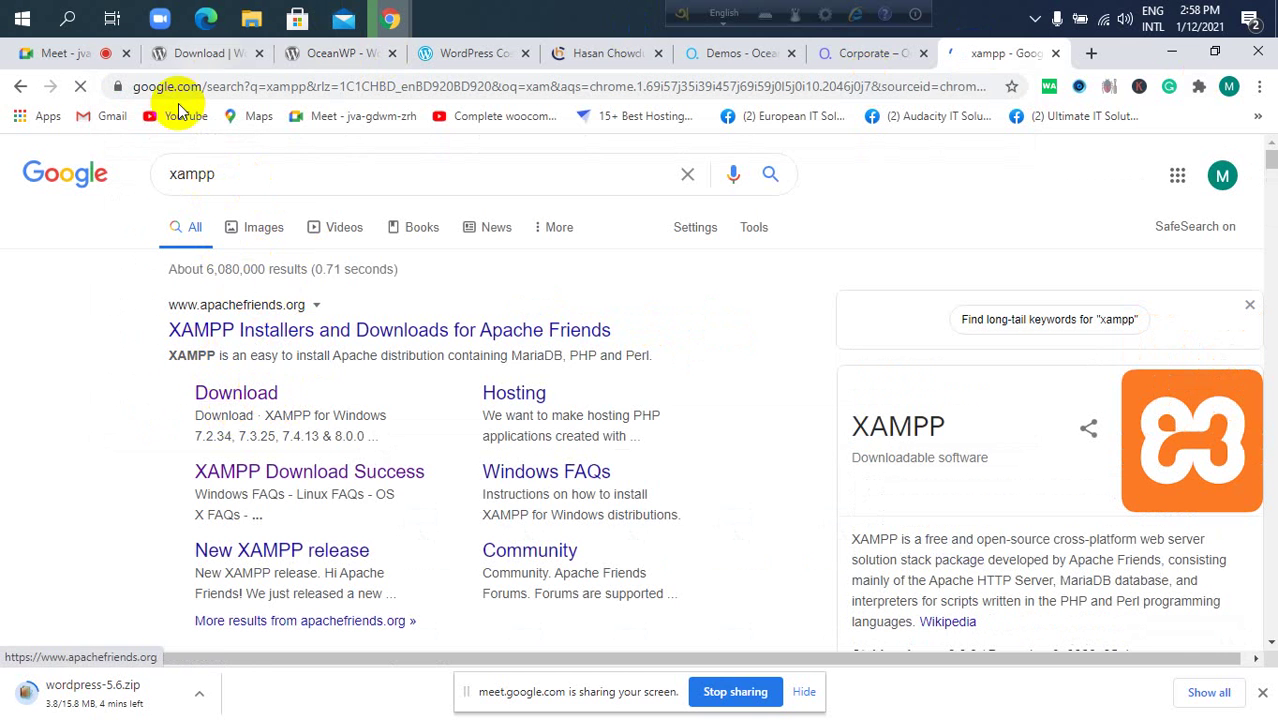
Open the XAMPP download page and review Windows builds 7.2.34, 7.3.25, 7.4.13 and 8.0.0.
{"action": "left_click", "coordinate": [222, 388]}
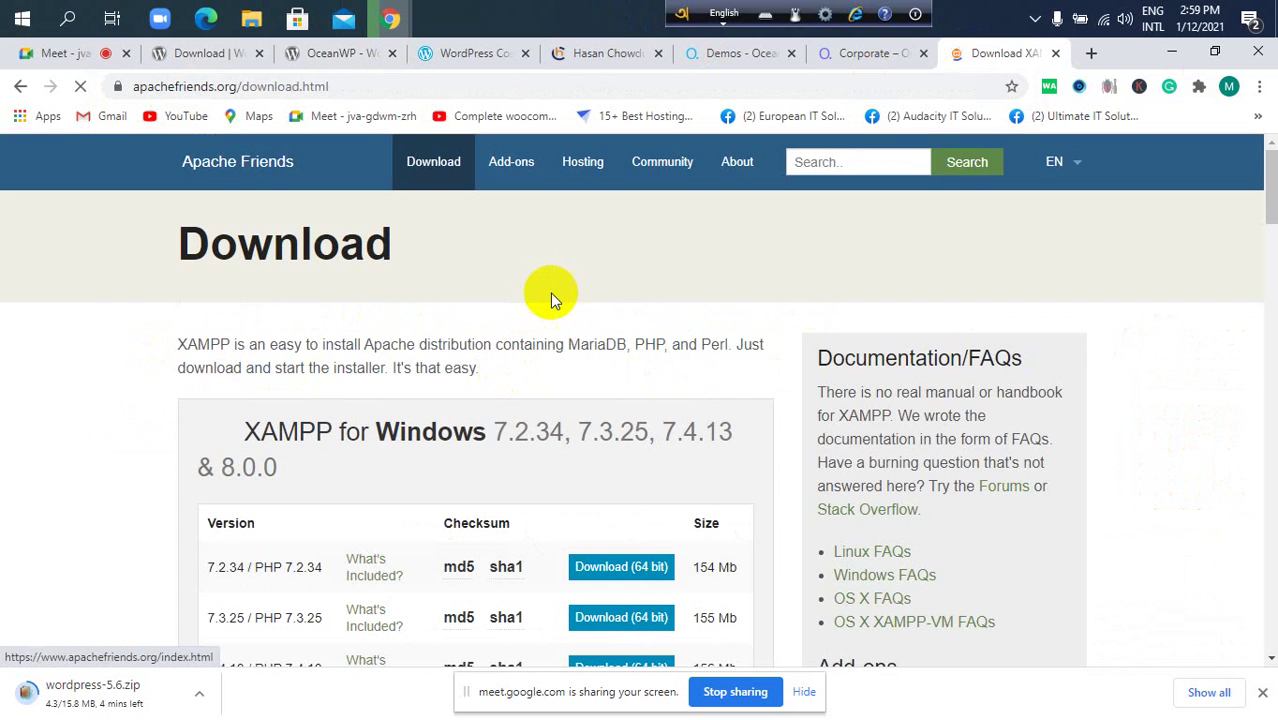
{"action": "scroll", "coordinate": [579, 287], "scroll_direction": "down", "scroll_amount": 2}
{"action": "scroll", "coordinate": [579, 287], "scroll_direction": "up", "scroll_amount": 2}
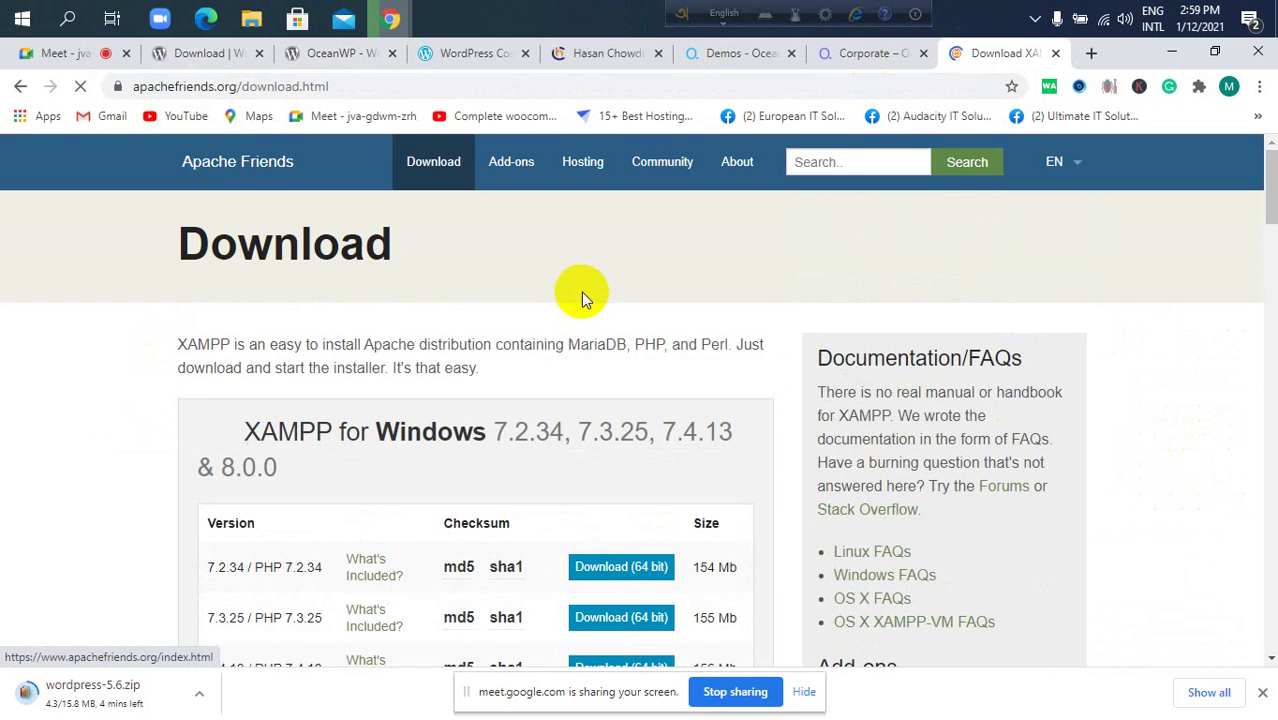
{"action": "scroll", "coordinate": [581, 292], "scroll_direction": "down", "scroll_amount": 1}
{"action": "scroll", "coordinate": [582, 290], "scroll_direction": "down", "scroll_amount": 1}
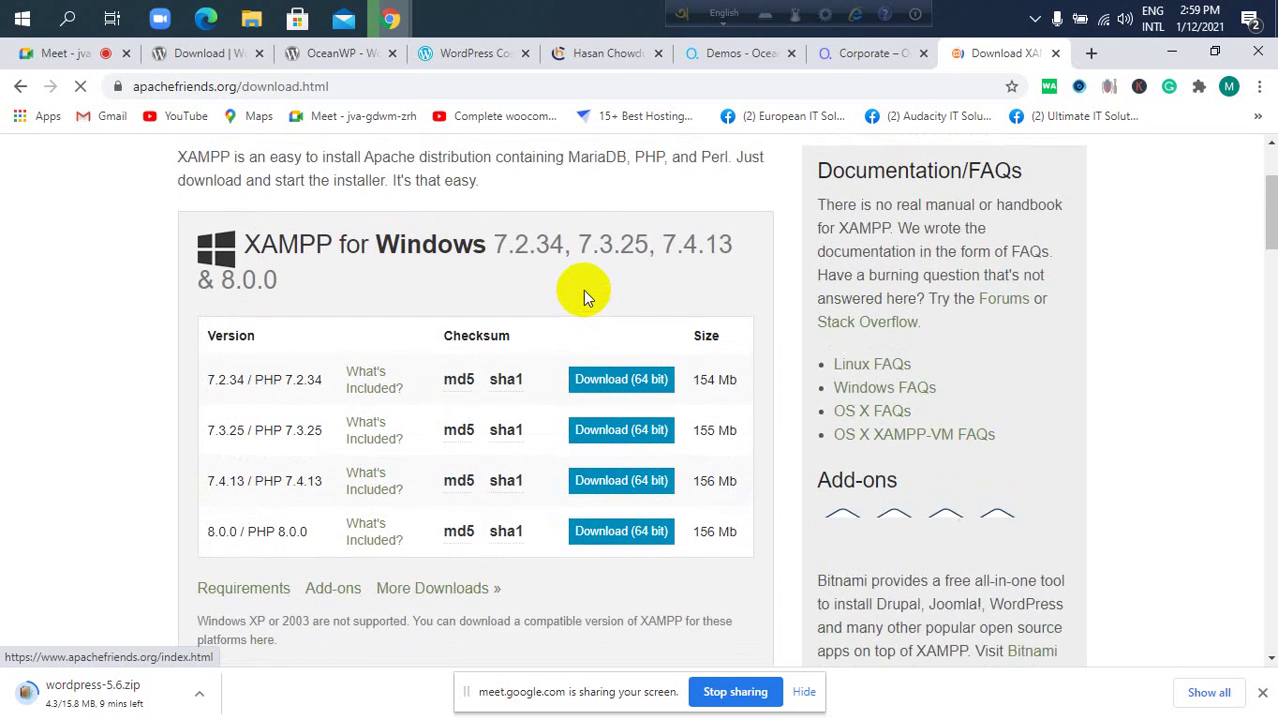
{"action": "scroll", "coordinate": [583, 290], "scroll_direction": "down", "scroll_amount": 1}
{"action": "scroll", "coordinate": [583, 292], "scroll_direction": "up", "scroll_amount": 1}
{"action": "scroll", "coordinate": [584, 288], "scroll_direction": "down", "scroll_amount": 2}
{"action": "scroll", "coordinate": [585, 289], "scroll_direction": "up", "scroll_amount": 2}
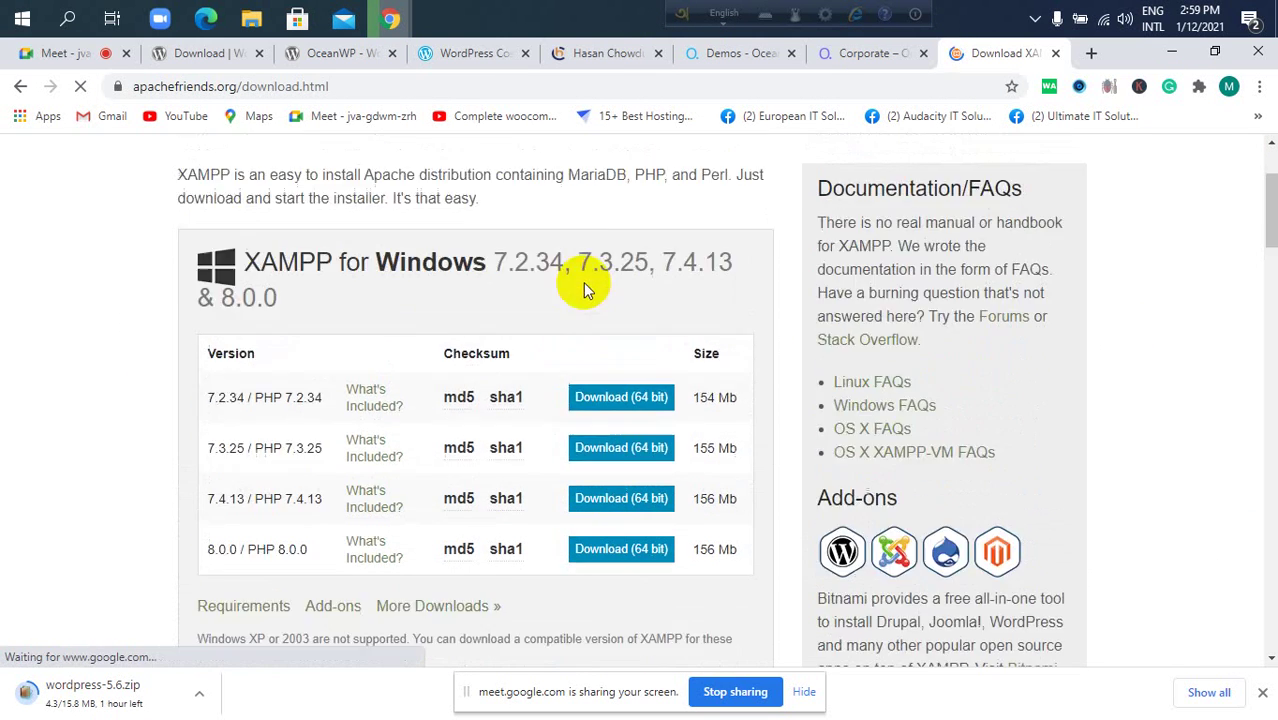
{"action": "scroll", "coordinate": [584, 290], "scroll_direction": "up", "scroll_amount": 1}
{"action": "scroll", "coordinate": [590, 292], "scroll_direction": "up", "scroll_amount": 1}
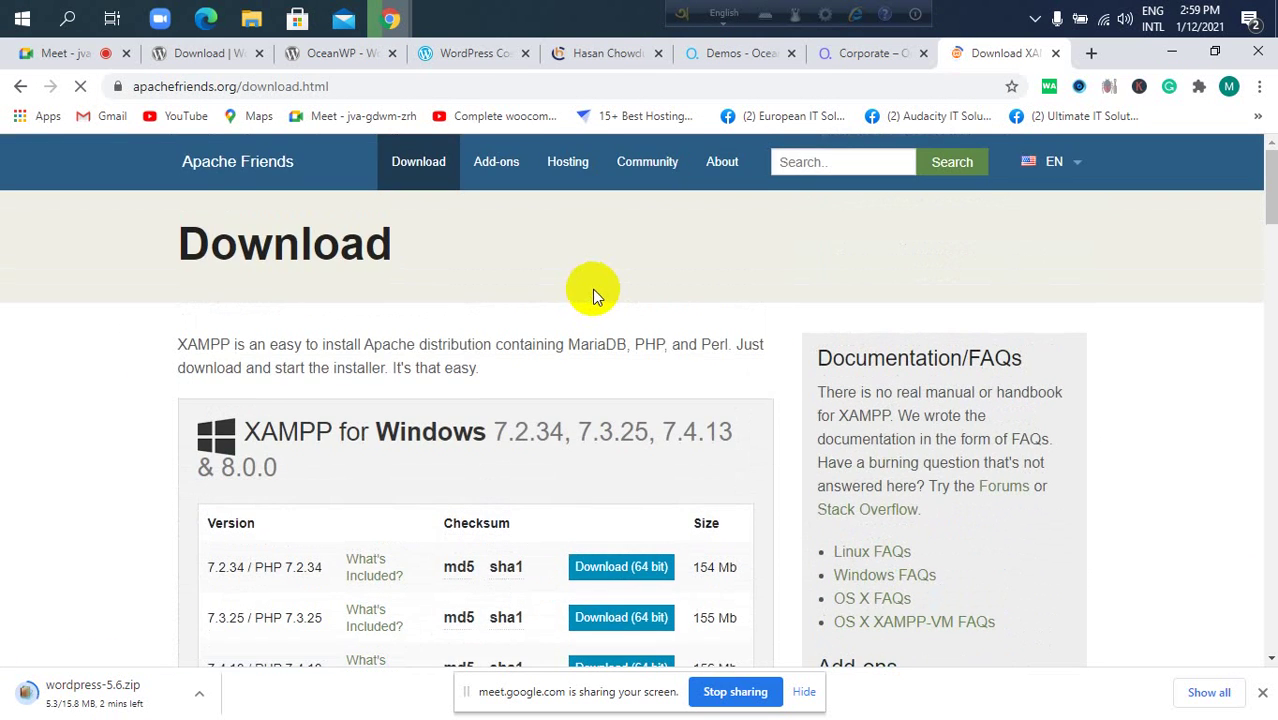
{"action": "scroll", "coordinate": [486, 345], "scroll_direction": "down", "scroll_amount": 2}
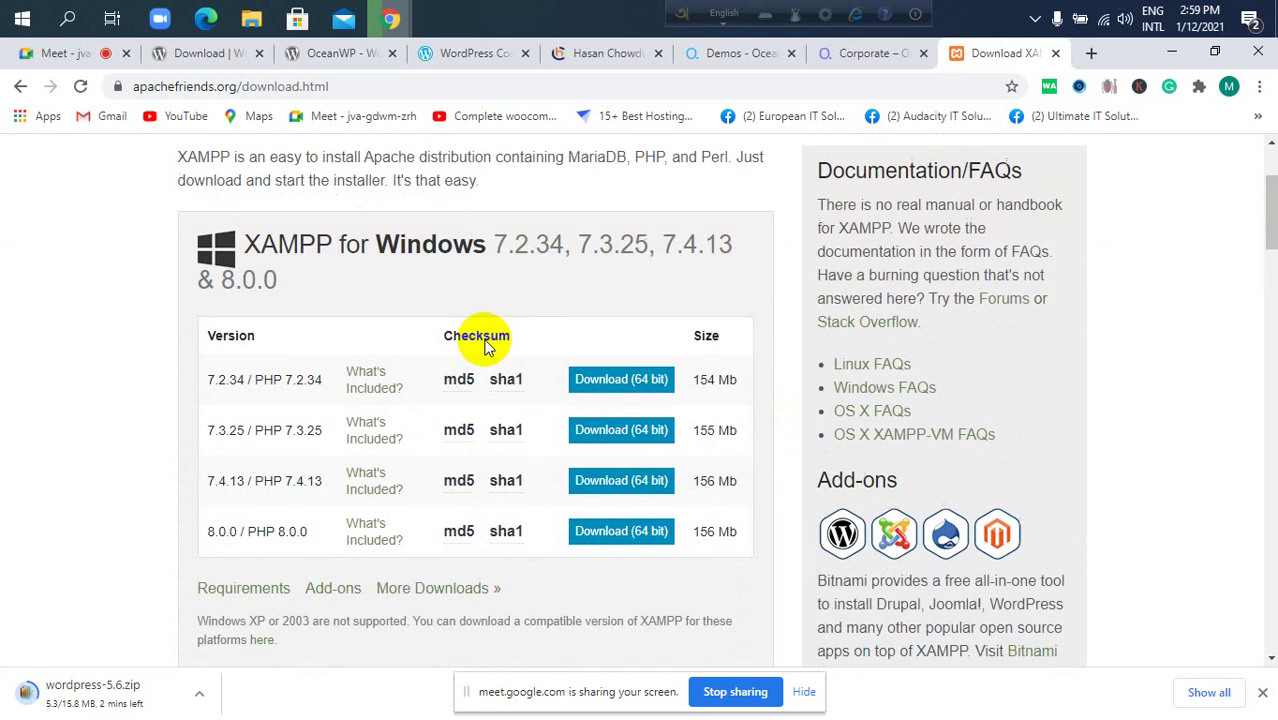
{"action": "scroll", "coordinate": [625, 350], "scroll_direction": "up", "scroll_amount": 2}
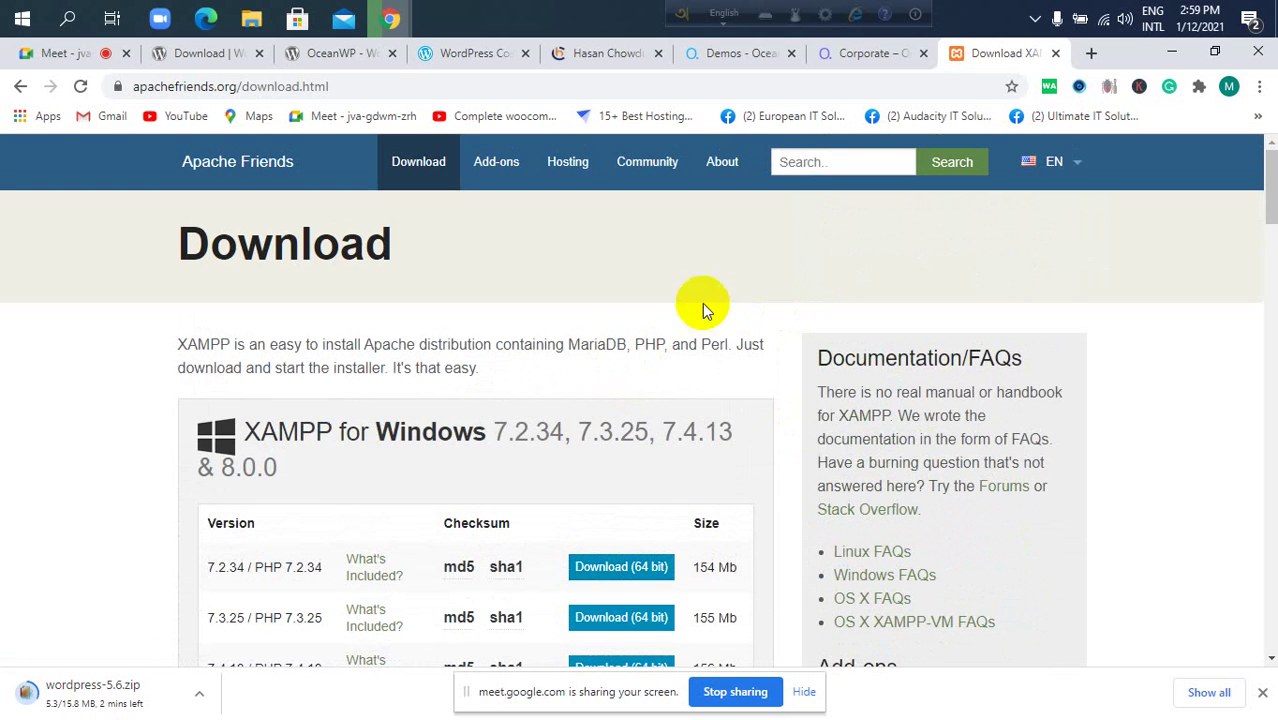
In a new tab, search 'wampserver download' and open the official WAMP Server site.
{"action": "left_click", "coordinate": [1091, 53]}
{"action": "type", "text": "wamp"}
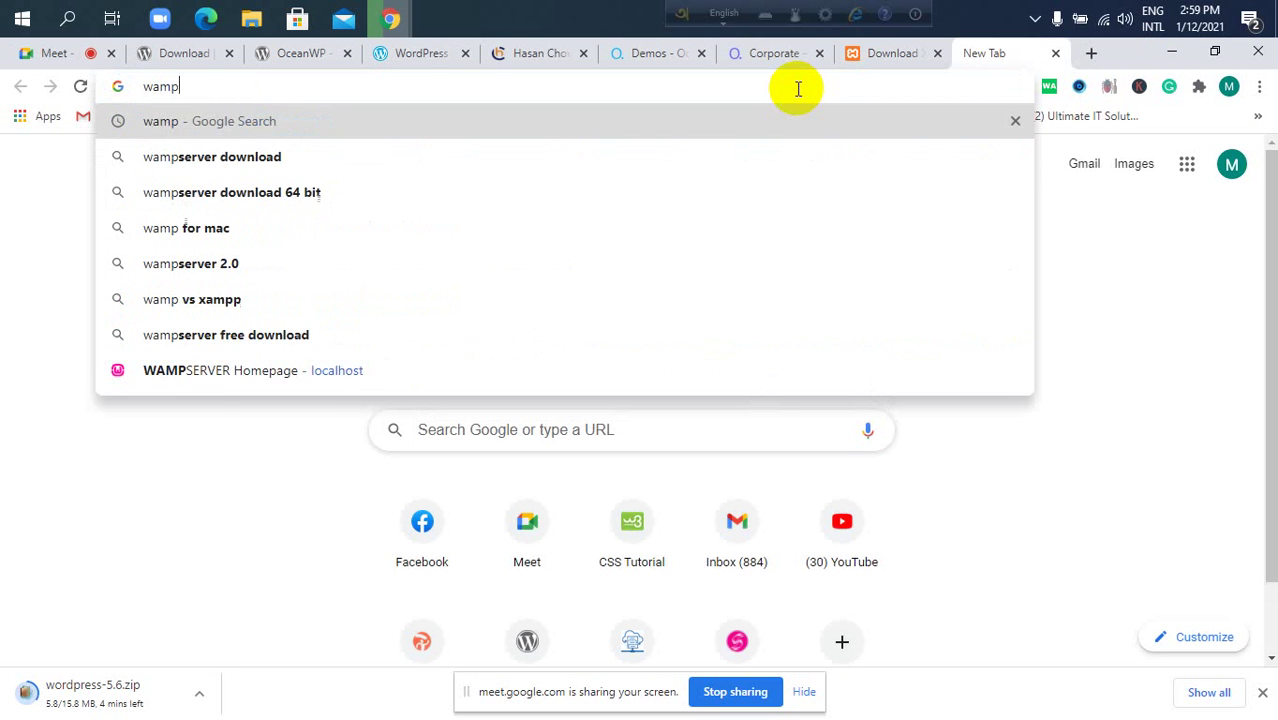
{"action": "key", "text": "Down"}
{"action": "key", "text": "Return"}
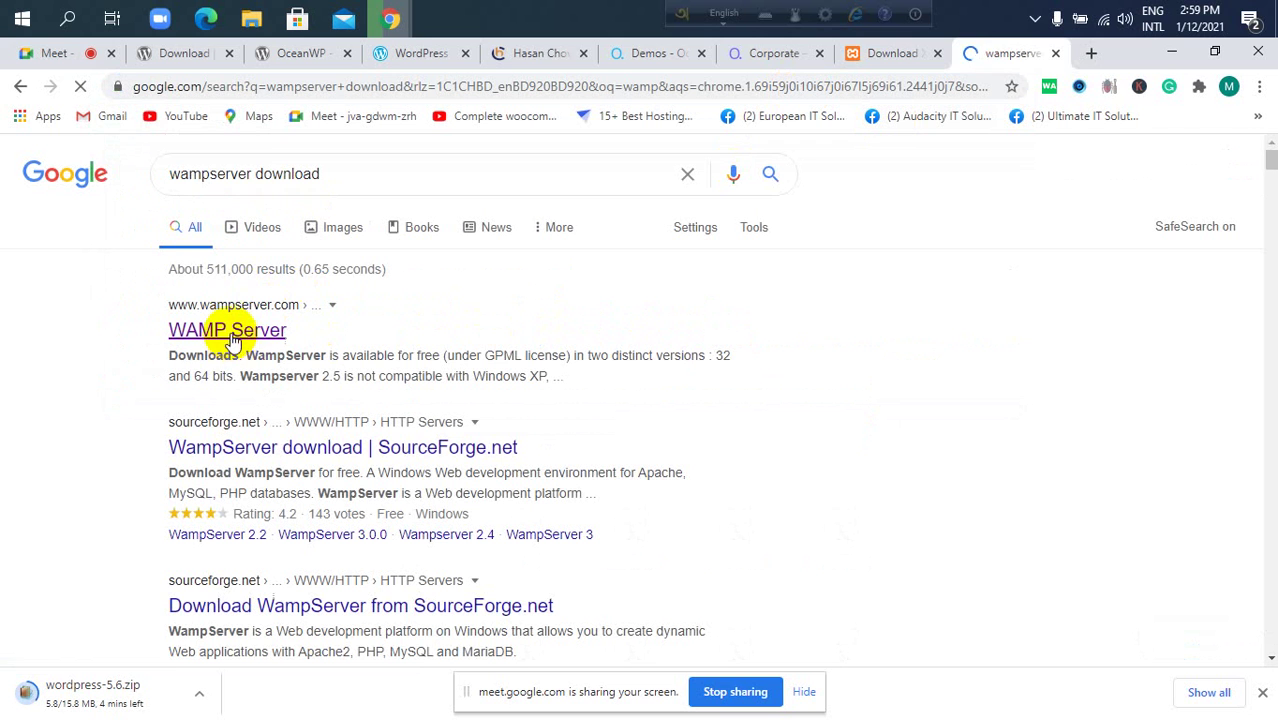
{"action": "left_click", "coordinate": [240, 338]}
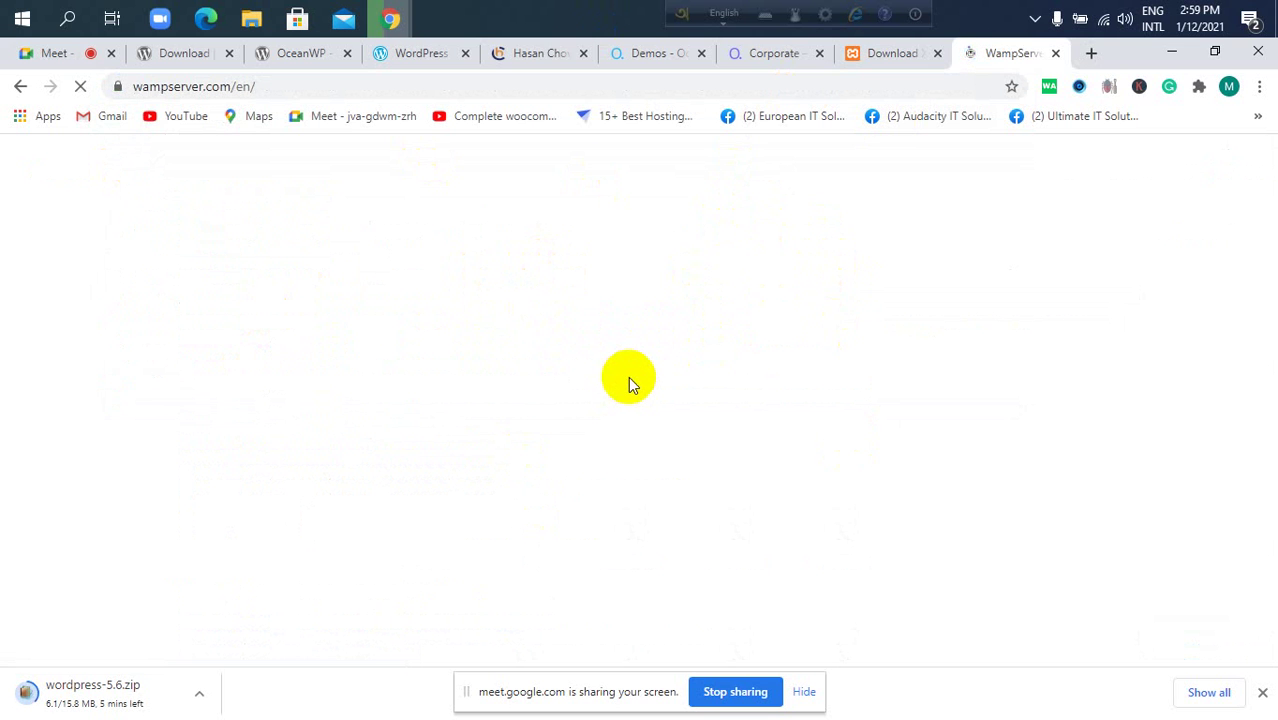
Glance back at the XAMPP tab, then jump to WampServer's START WITH WAMPSERVER section.
{"action": "left_click", "coordinate": [893, 53]}
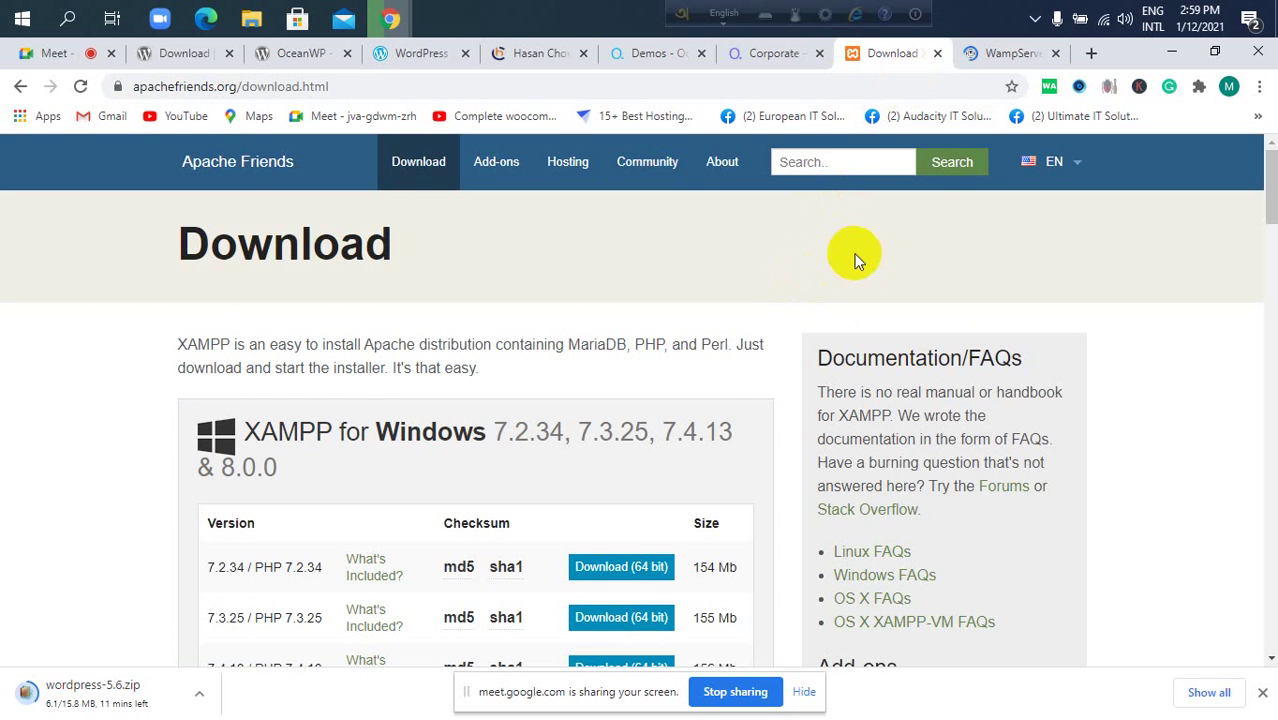
{"action": "left_click", "coordinate": [998, 53]}
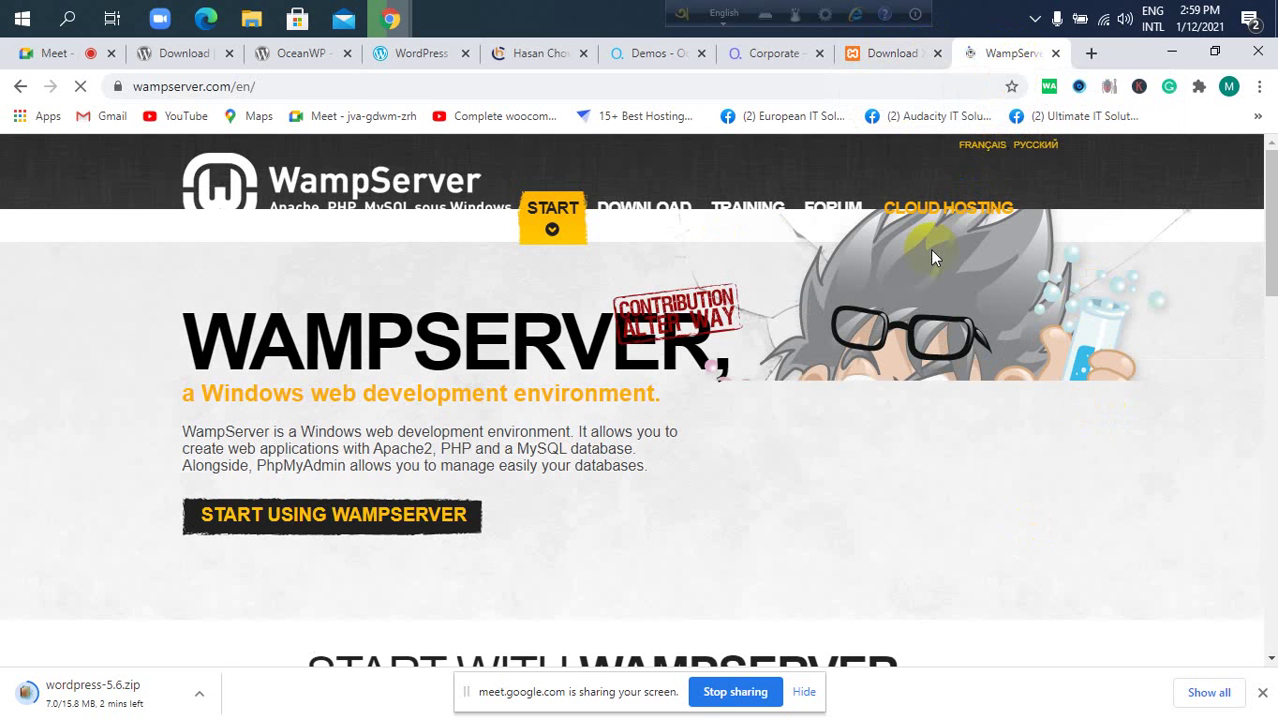
{"action": "left_click", "coordinate": [530, 225]}
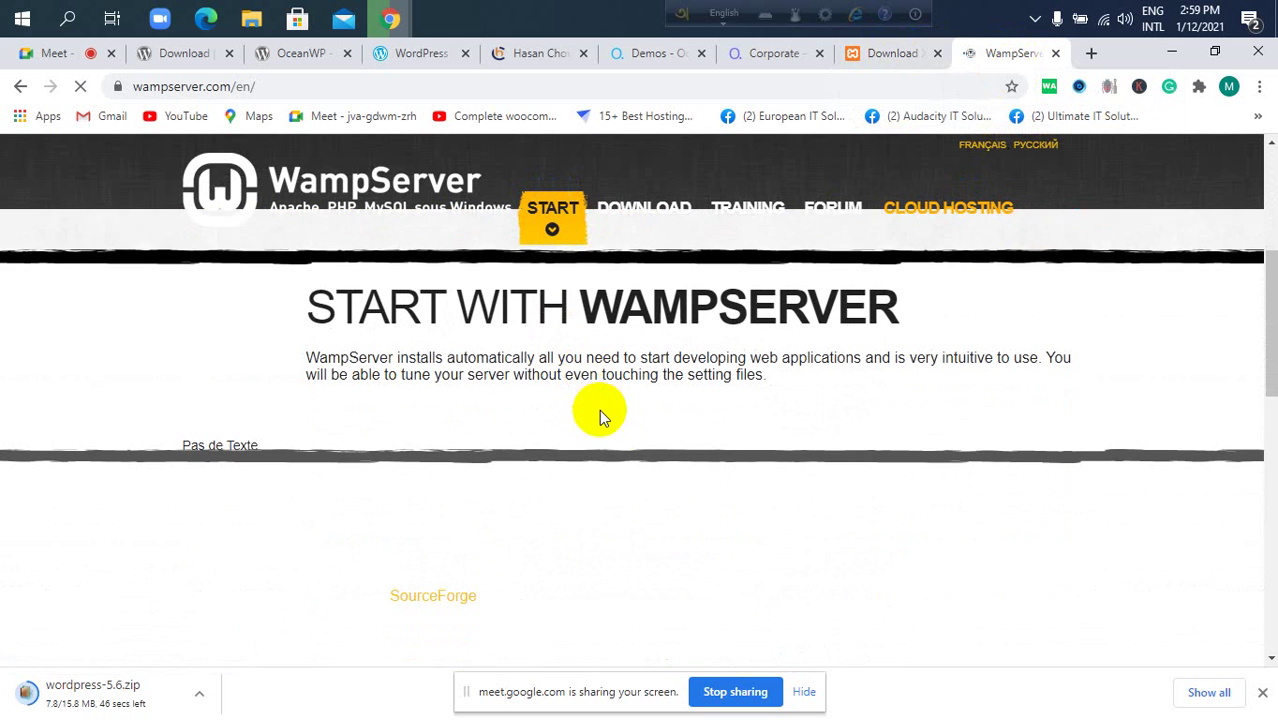
{"action": "scroll", "coordinate": [625, 437], "scroll_direction": "down", "scroll_amount": 3}
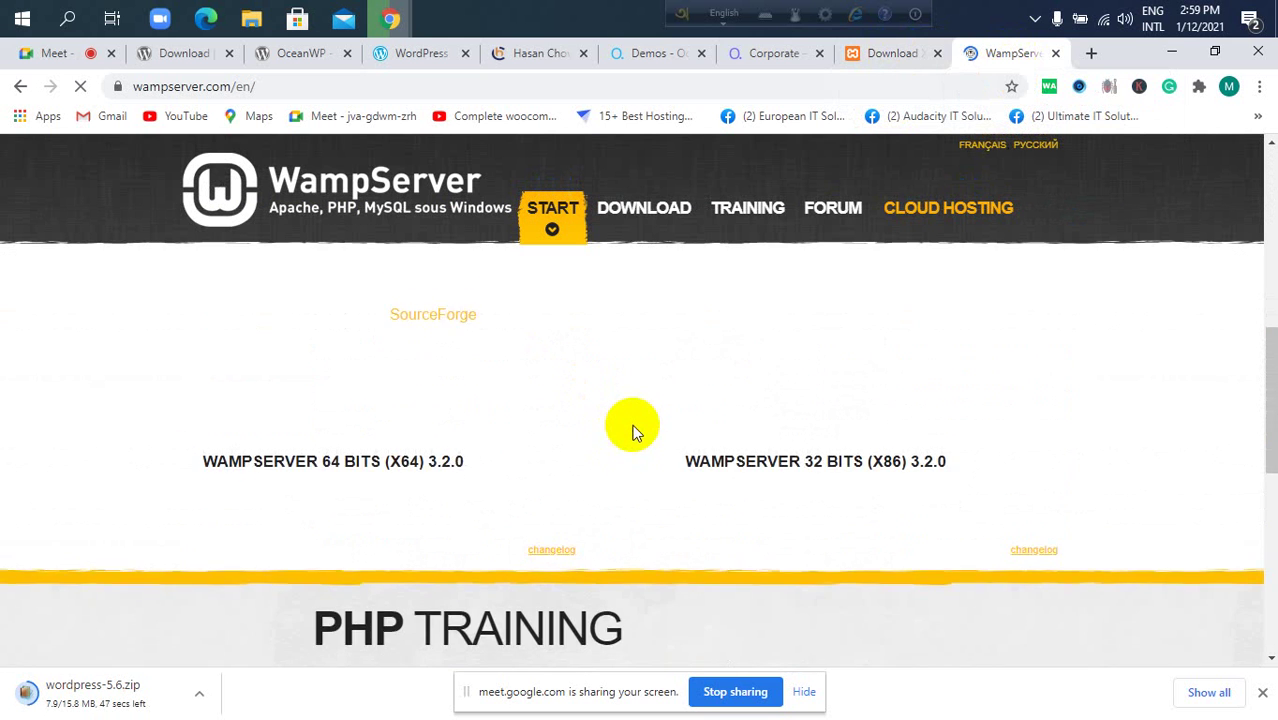
{"action": "scroll", "coordinate": [633, 434], "scroll_direction": "down", "scroll_amount": 2}
{"action": "scroll", "coordinate": [639, 419], "scroll_direction": "up", "scroll_amount": 5}
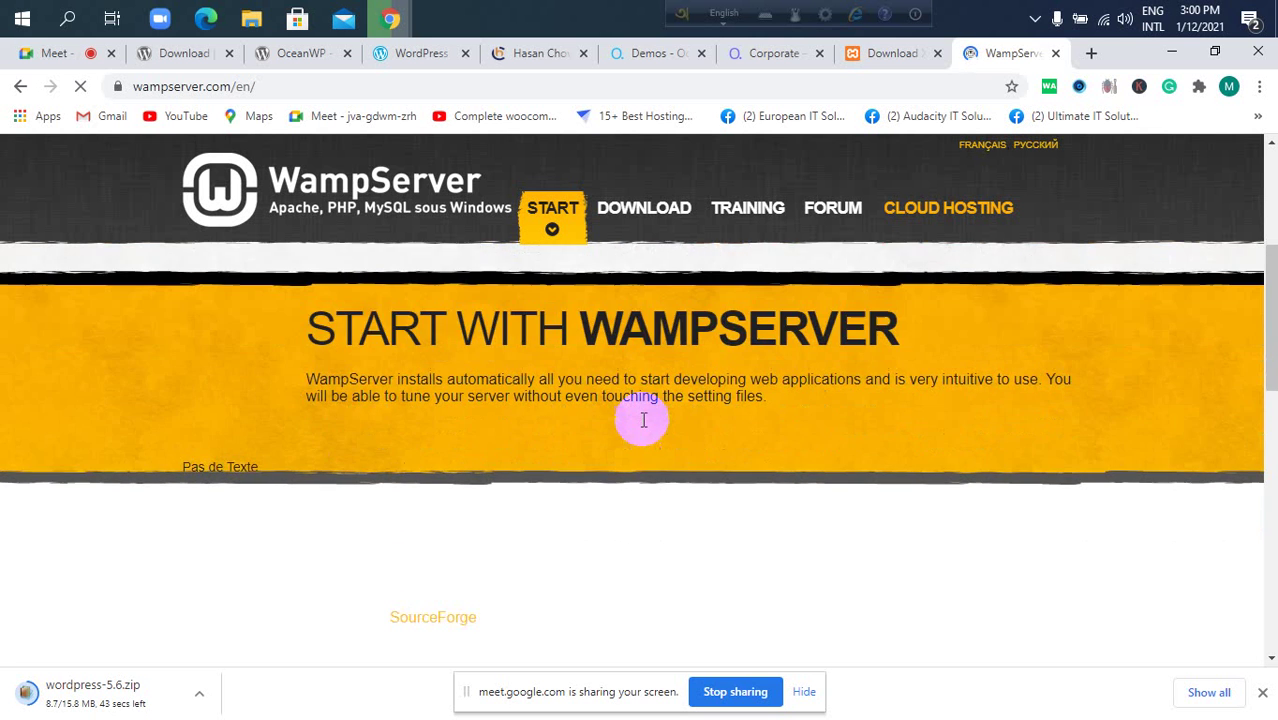
{"action": "scroll", "coordinate": [643, 420], "scroll_direction": "up", "scroll_amount": 4}
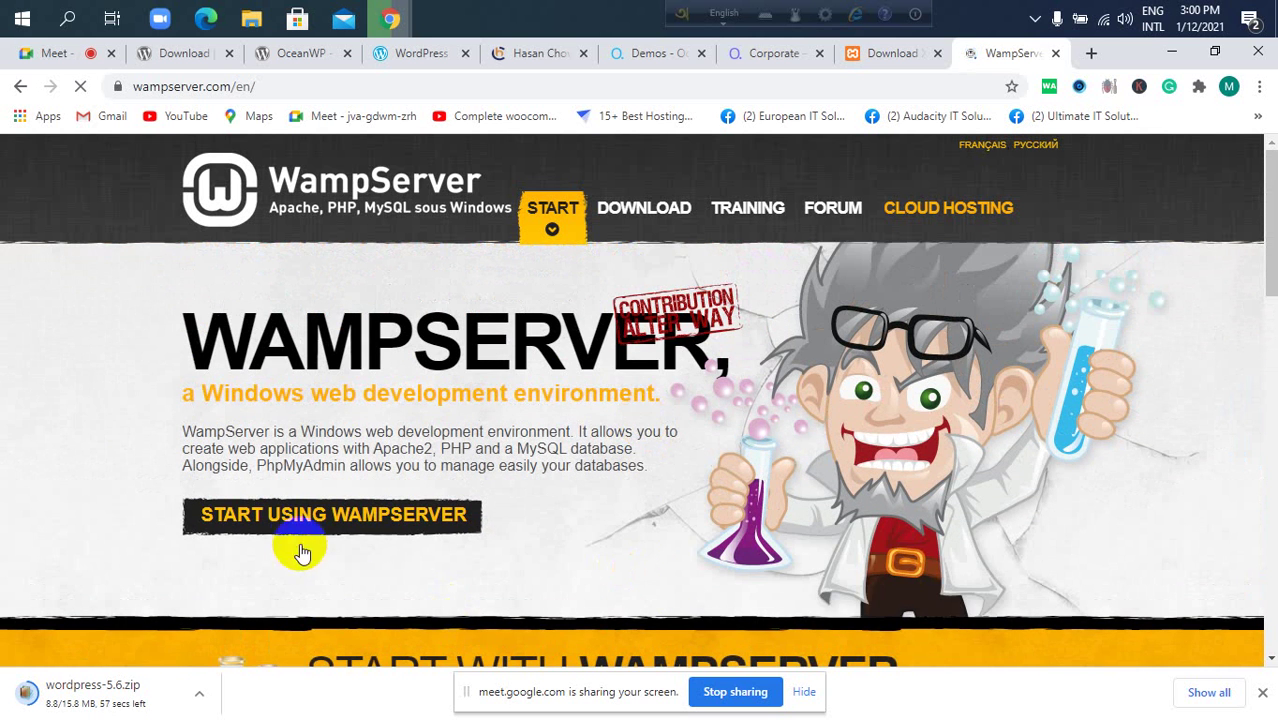
Bring up the WampServer 3.2.0 64-bit and 32-bit downloads and select the page address.
{"action": "left_click", "coordinate": [321, 518]}
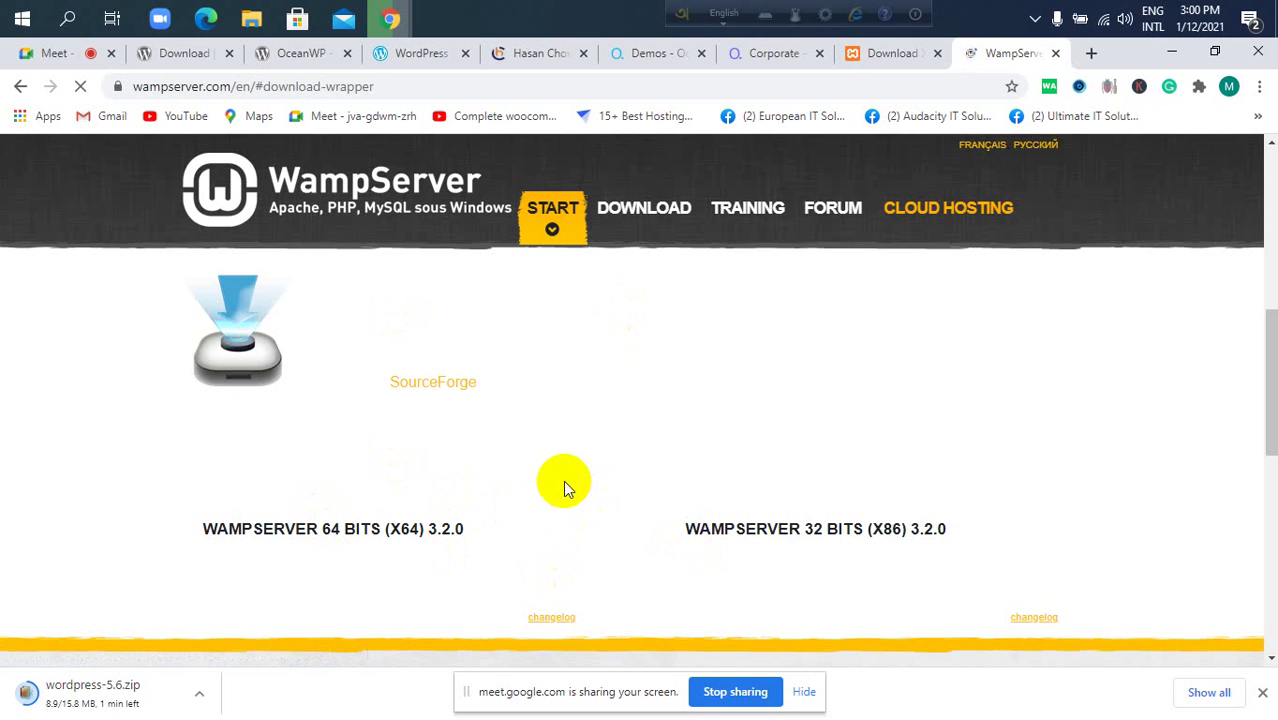
{"action": "scroll", "coordinate": [567, 470], "scroll_direction": "down", "scroll_amount": 2}
{"action": "scroll", "coordinate": [567, 476], "scroll_direction": "up", "scroll_amount": 3}
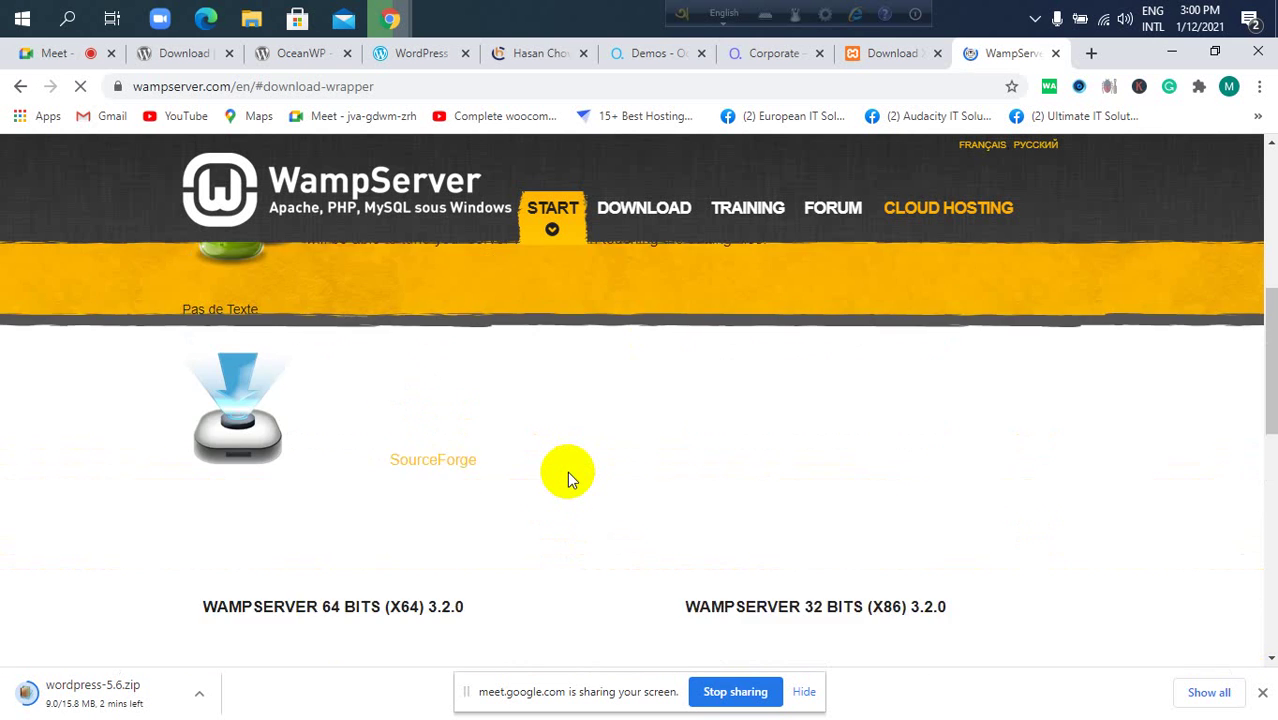
{"action": "scroll", "coordinate": [371, 585], "scroll_direction": "down", "scroll_amount": 2}
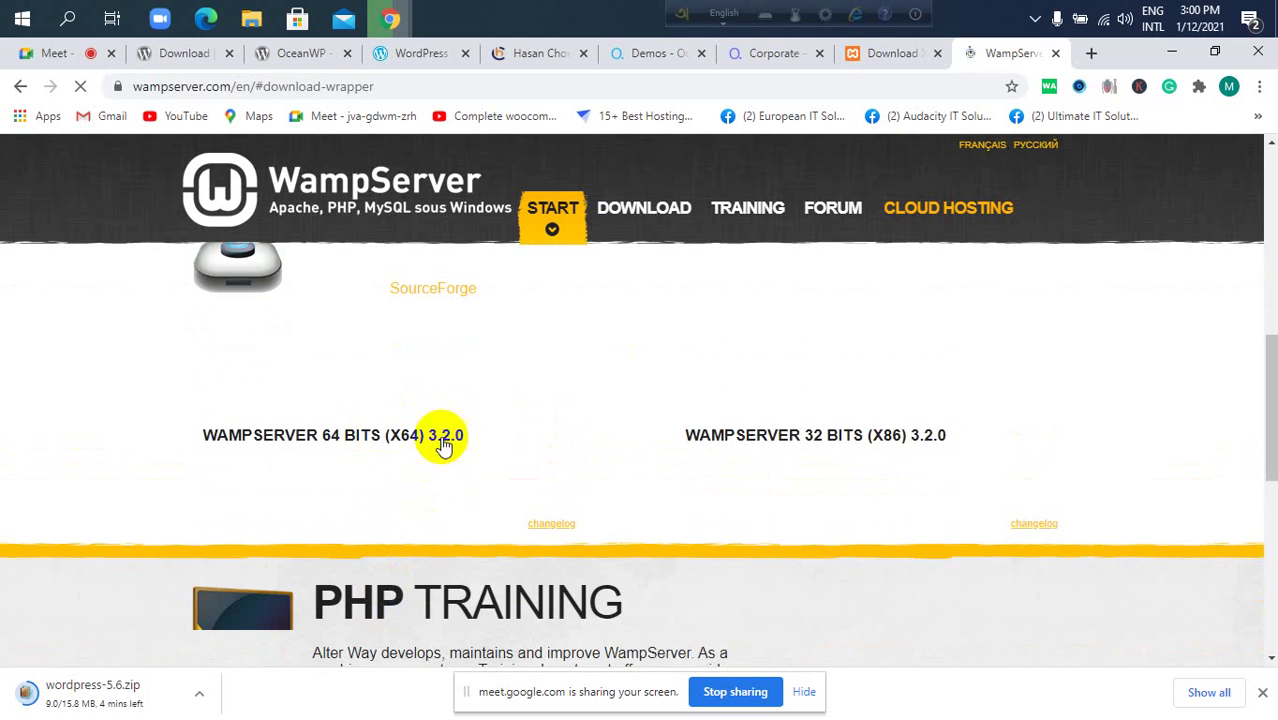
{"action": "left_click", "coordinate": [466, 86]}
{"action": "key", "text": "ctrl+c"}
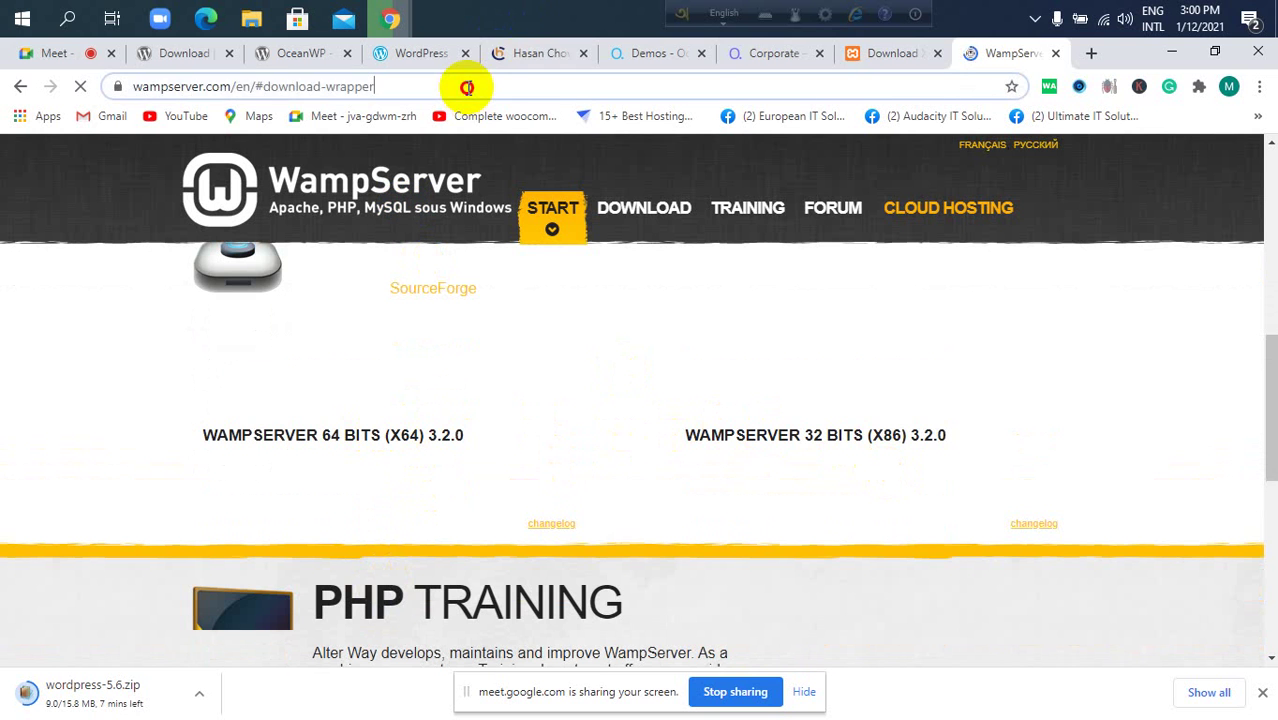
Post the apachefriends.org XAMPP download page link in the meeting chat.
{"action": "left_click", "coordinate": [878, 53]}
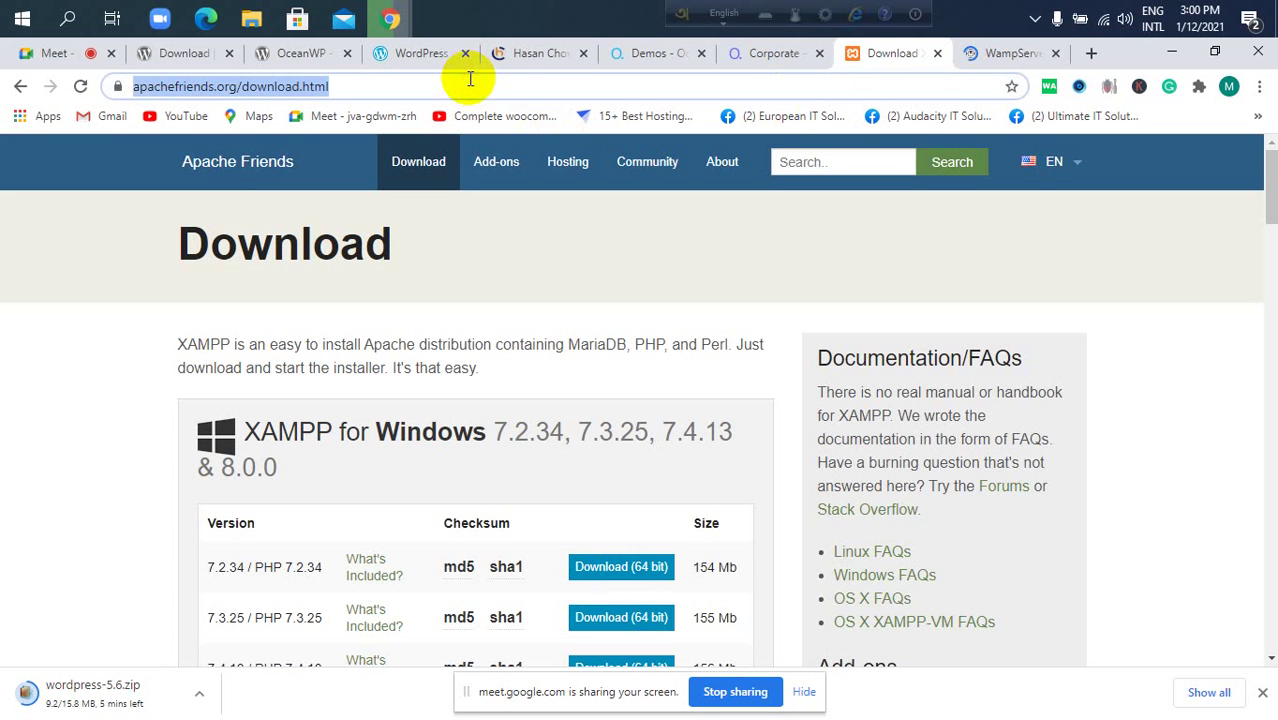
{"action": "left_click", "coordinate": [36, 57]}
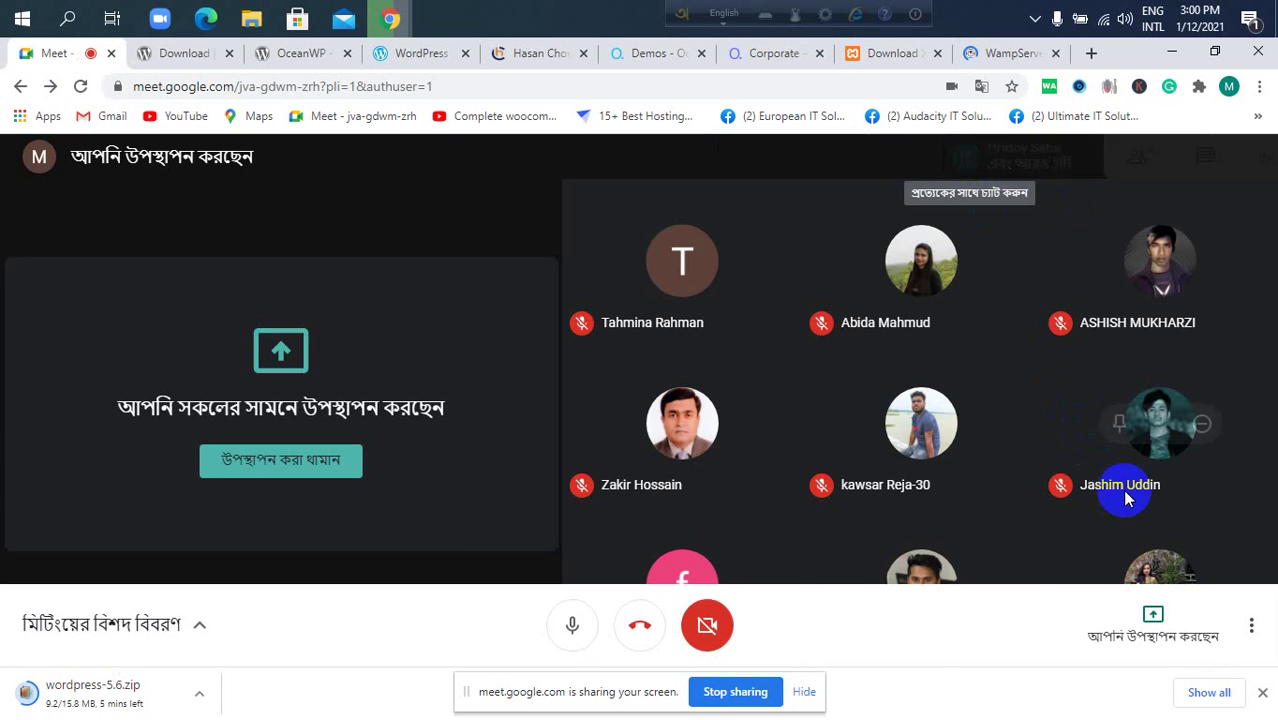
{"action": "left_click", "coordinate": [1107, 642]}
{"action": "type", "text": "https://www.apachefriends.org/download.html"}
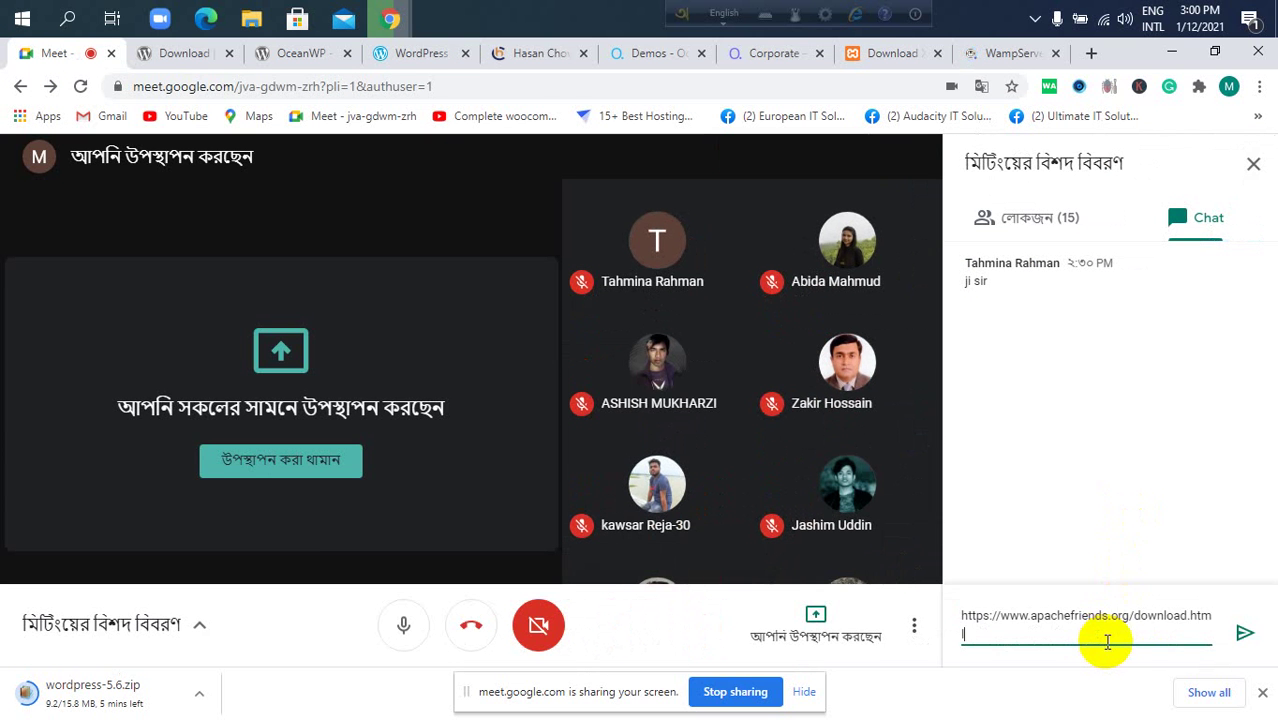
{"action": "key", "text": "Return"}
Post the wampserver.com download section link in the meeting chat.
{"action": "left_click", "coordinate": [1012, 53]}
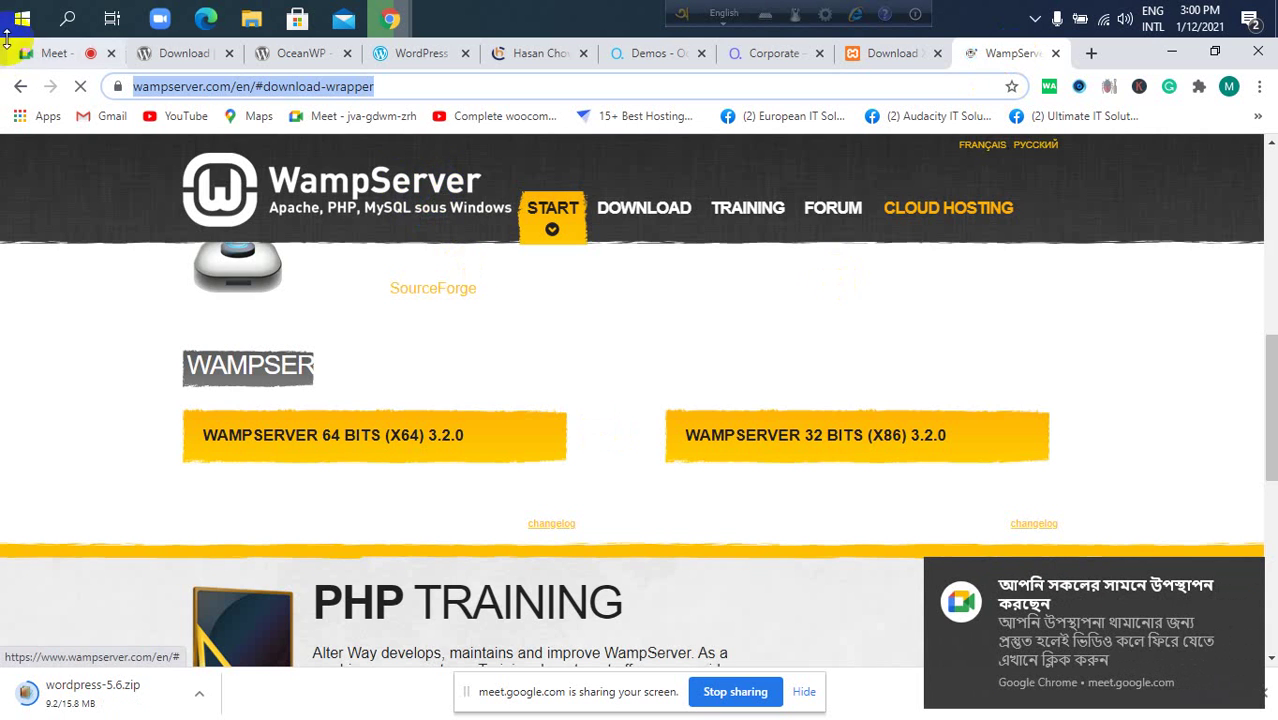
{"action": "left_click", "coordinate": [42, 53]}
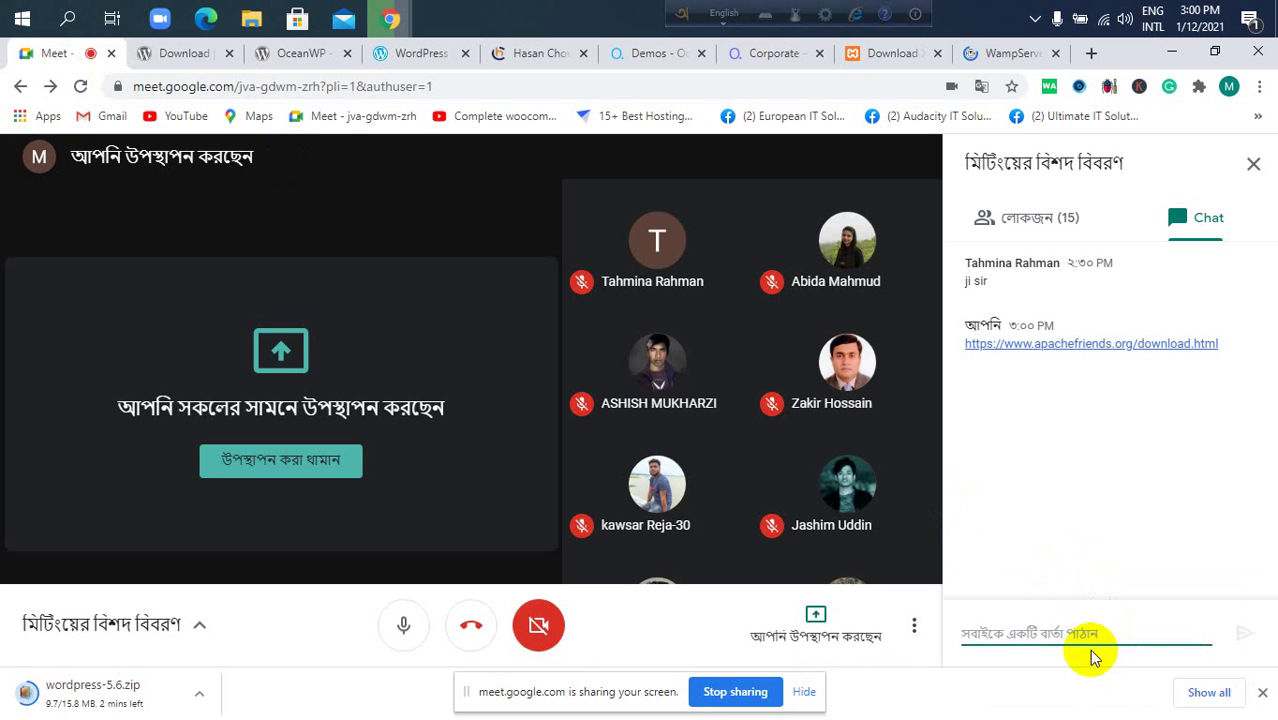
{"action": "key", "text": "ctrl+v"}
{"action": "key", "text": "Return"}
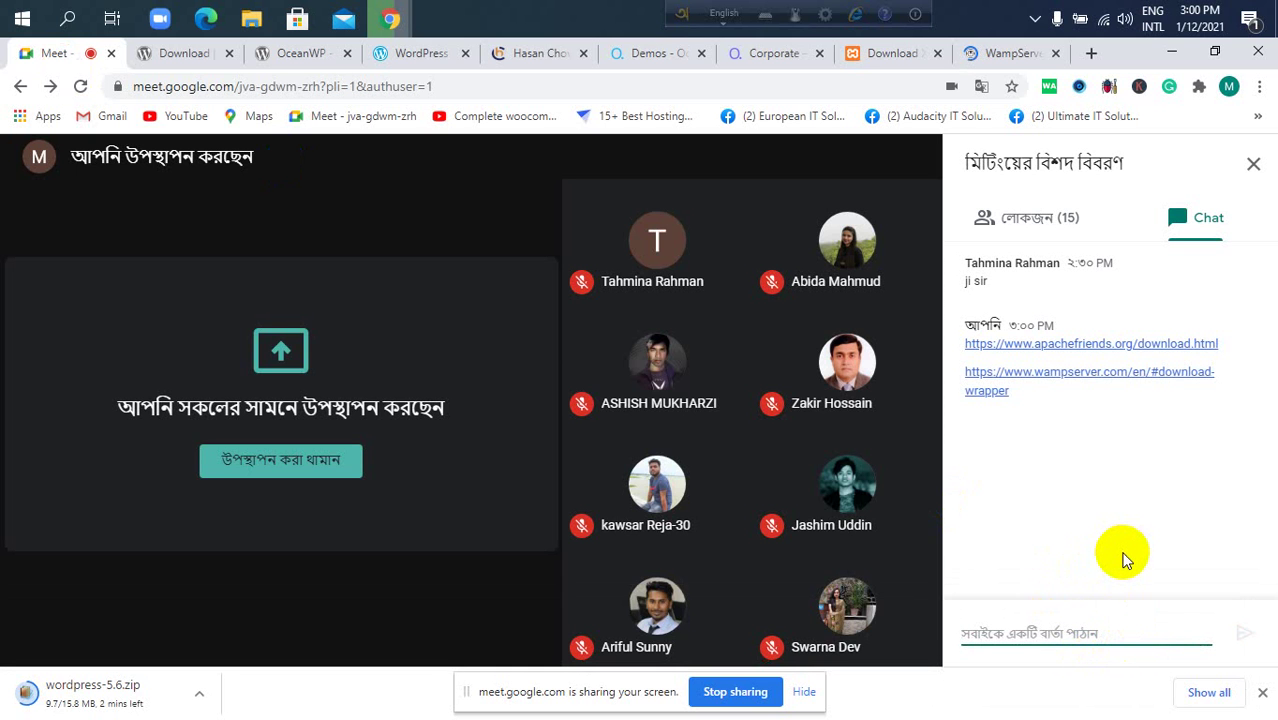
Revisit the XAMPP download page, then return to the meeting call.
{"action": "mouse_move", "coordinate": [556, 590]}
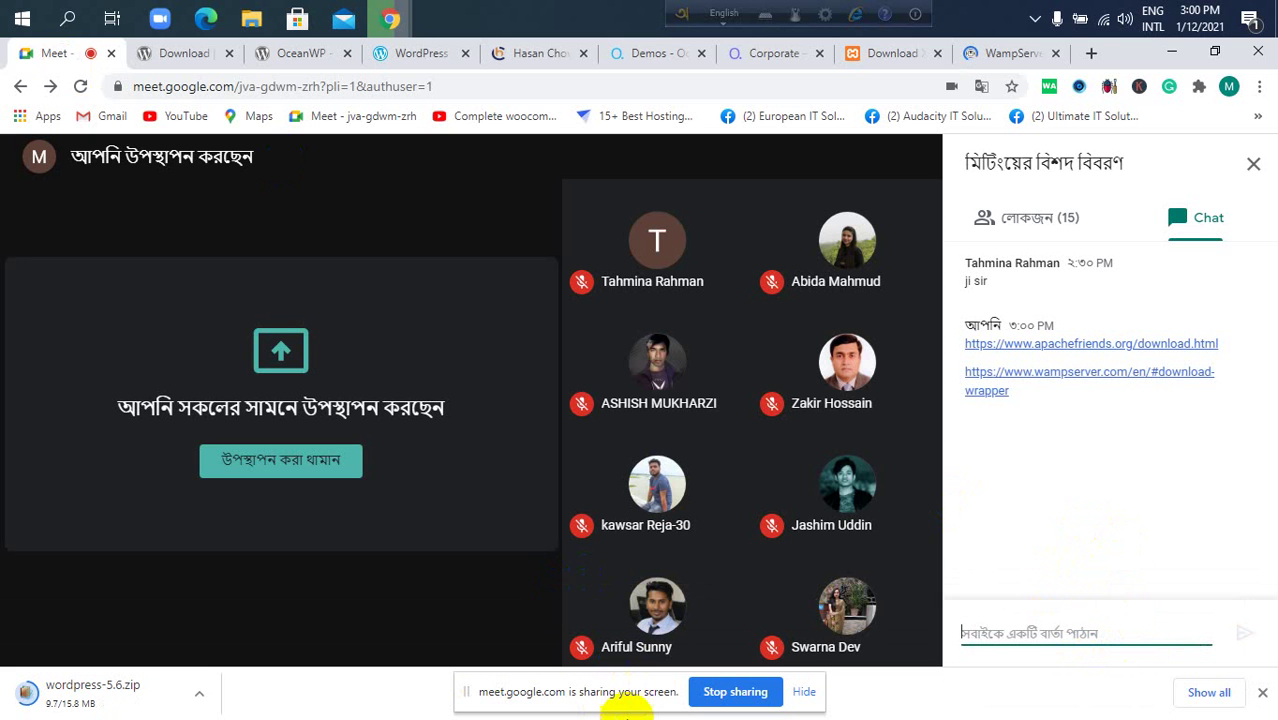
{"action": "left_click", "coordinate": [476, 320]}
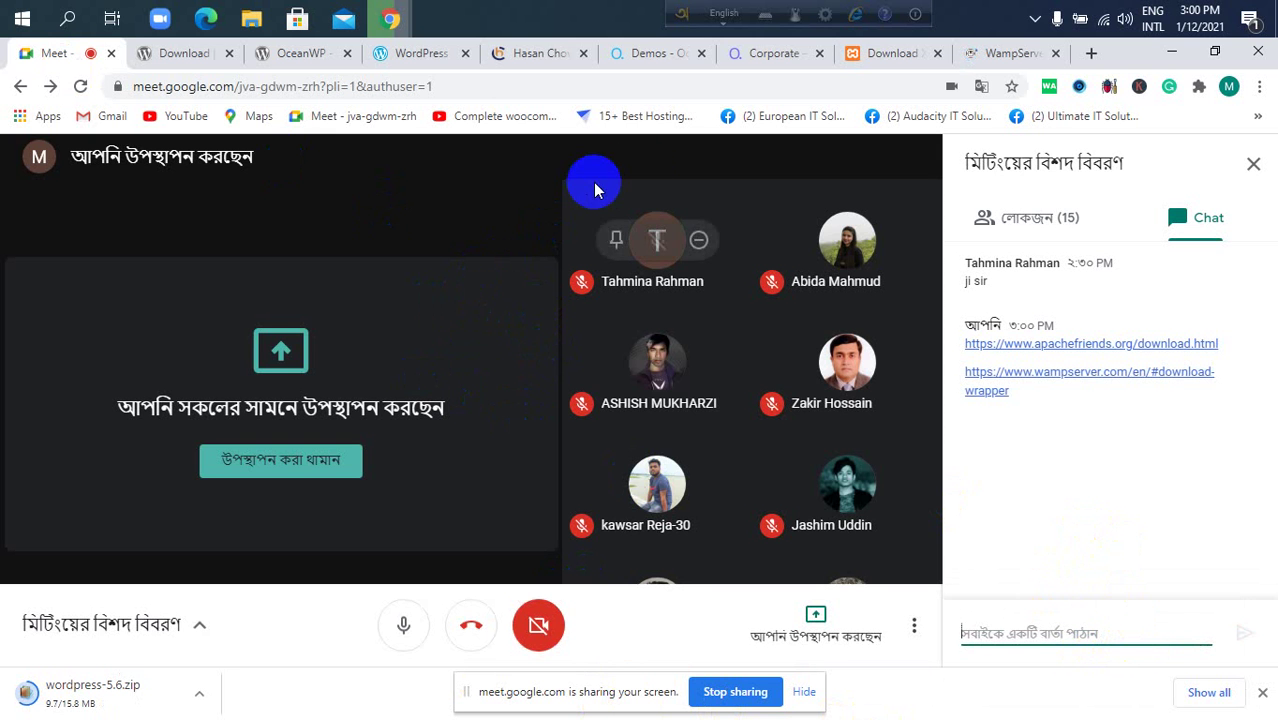
{"action": "left_click", "coordinate": [914, 52]}
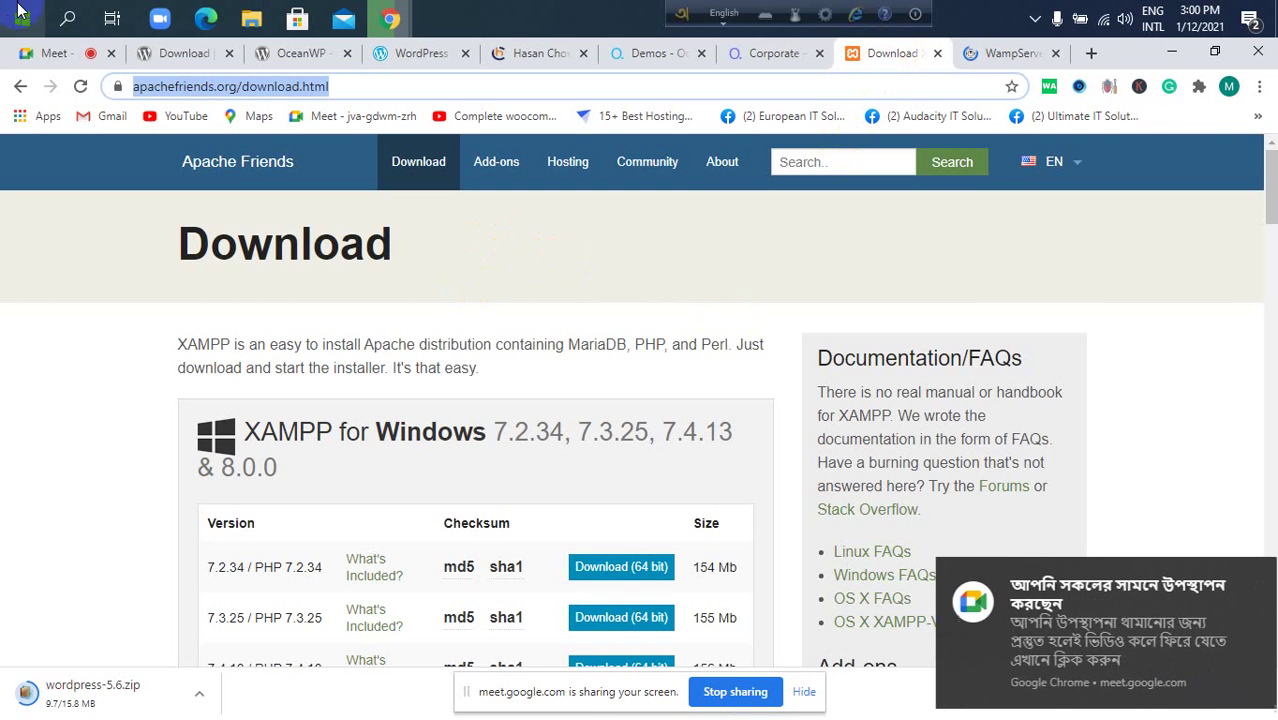
{"action": "left_click", "coordinate": [40, 55]}
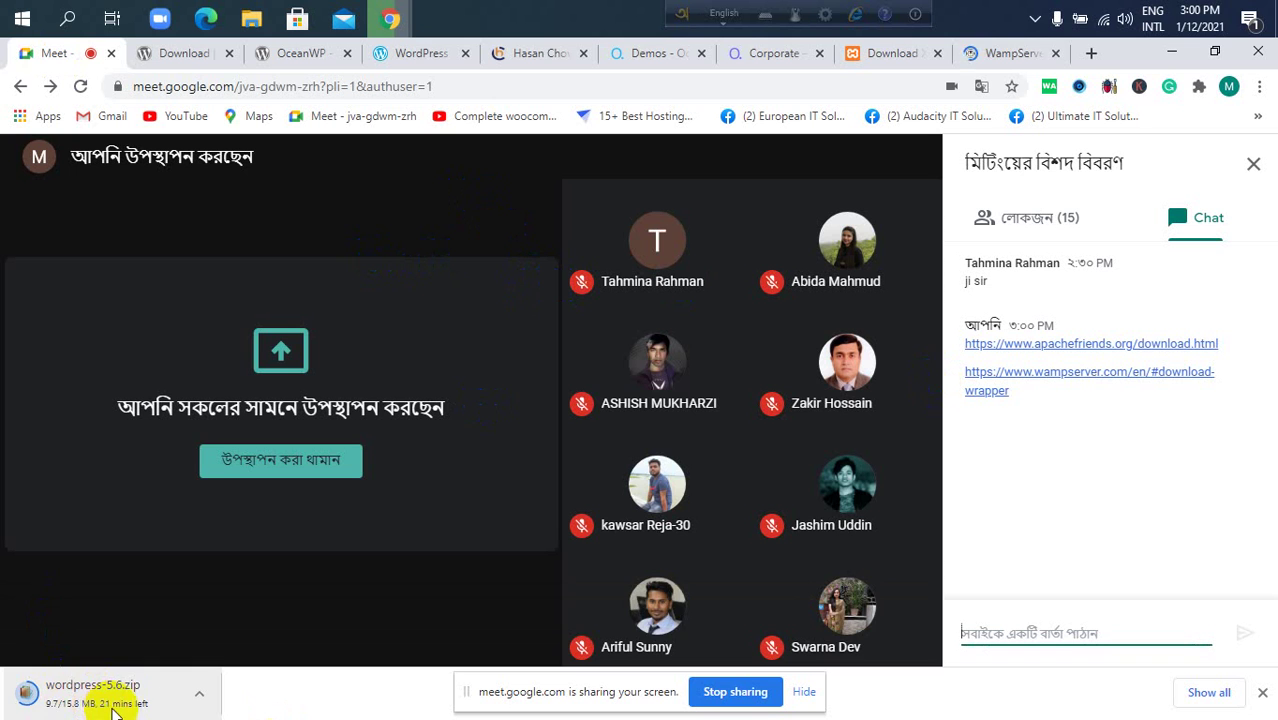
Close the chat panel to watch the presenter's XAMPP Control Panel v3.2.2.
{"action": "left_click", "coordinate": [170, 647]}
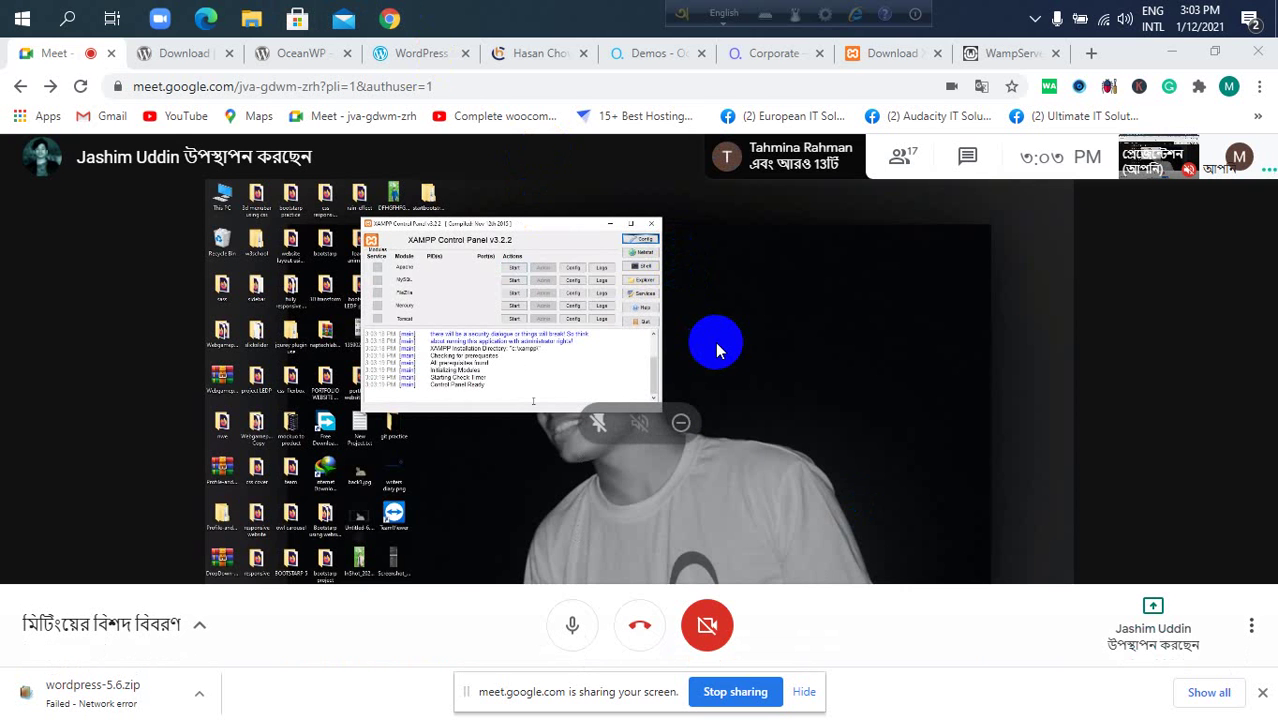
Open the participant list, then close it to view the next presenter's shared Meet window.
{"action": "left_click", "coordinate": [680, 560]}
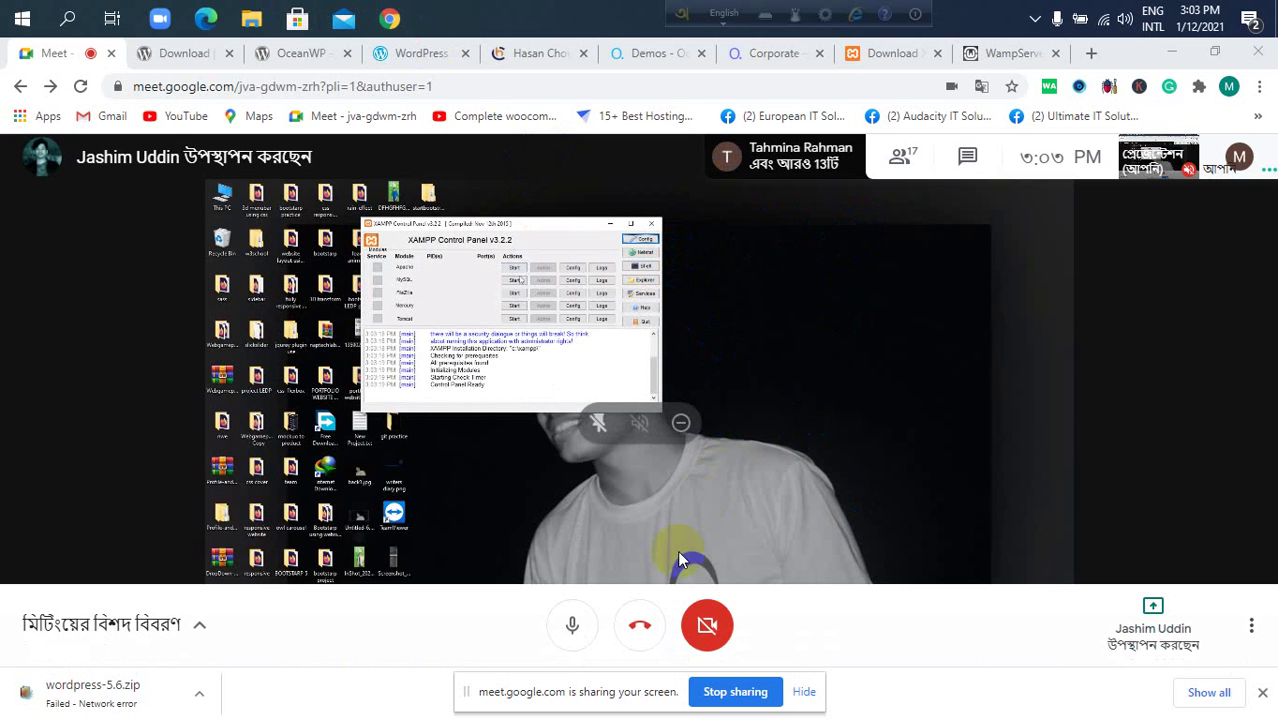
{"action": "left_click", "coordinate": [895, 162]}
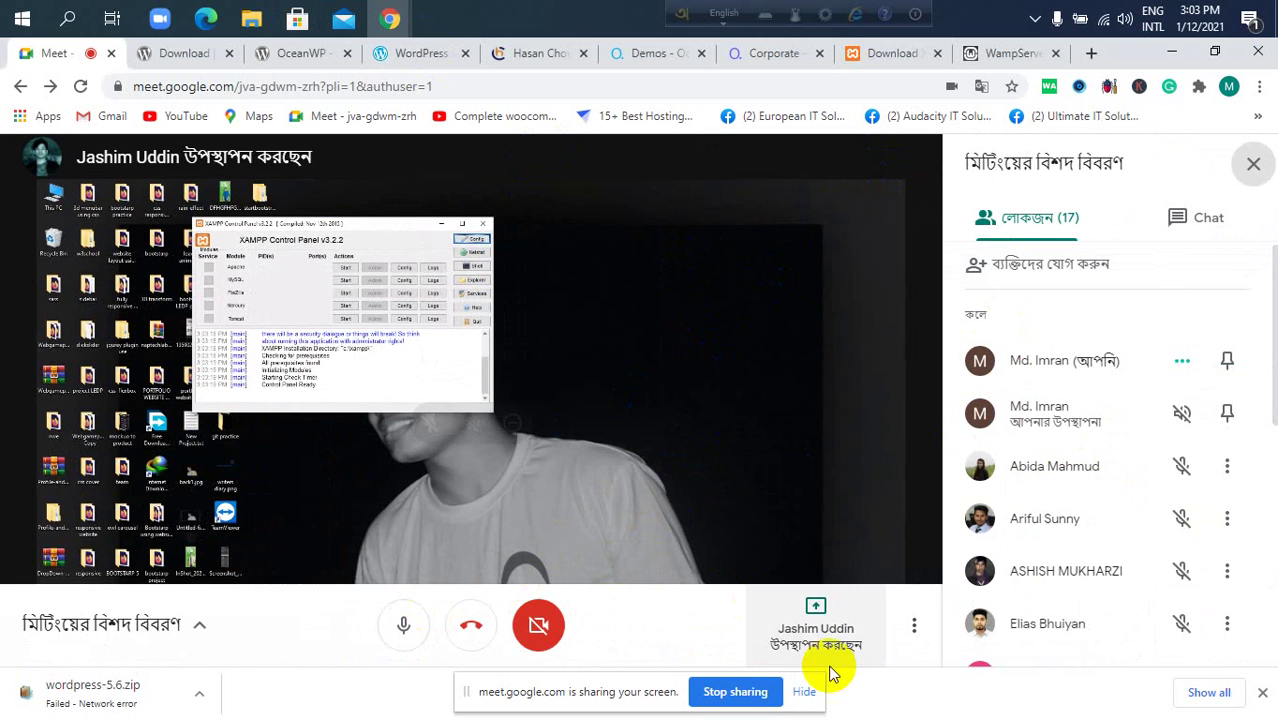
{"action": "left_click", "coordinate": [802, 521]}
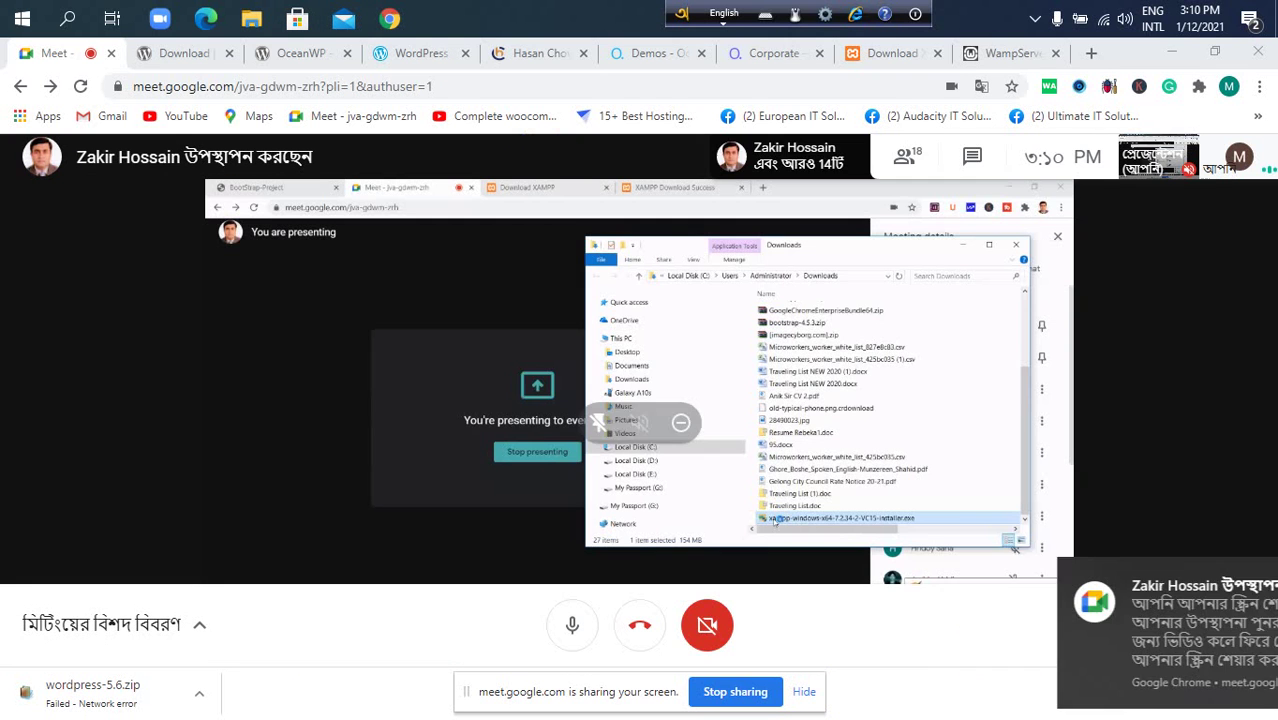
{"action": "left_click", "coordinate": [509, 403]}
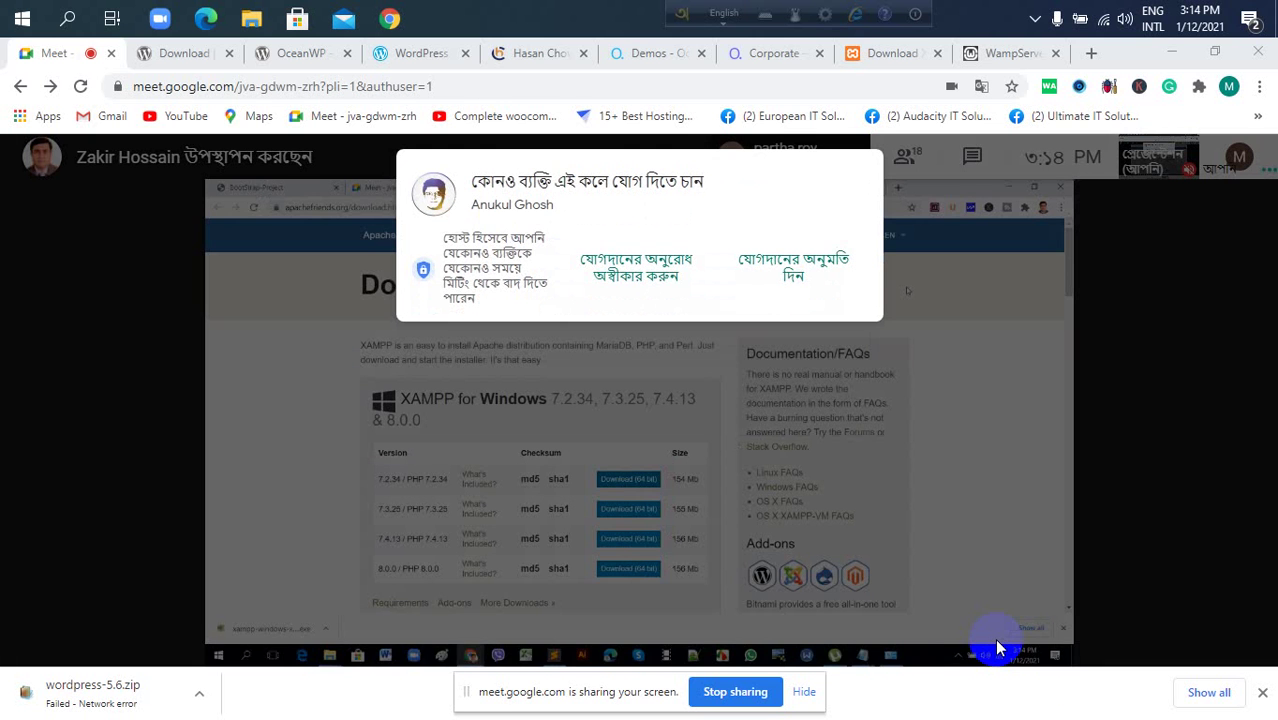
Admit the guest who is requesting to join the call.
{"action": "mouse_move", "coordinate": [874, 648]}
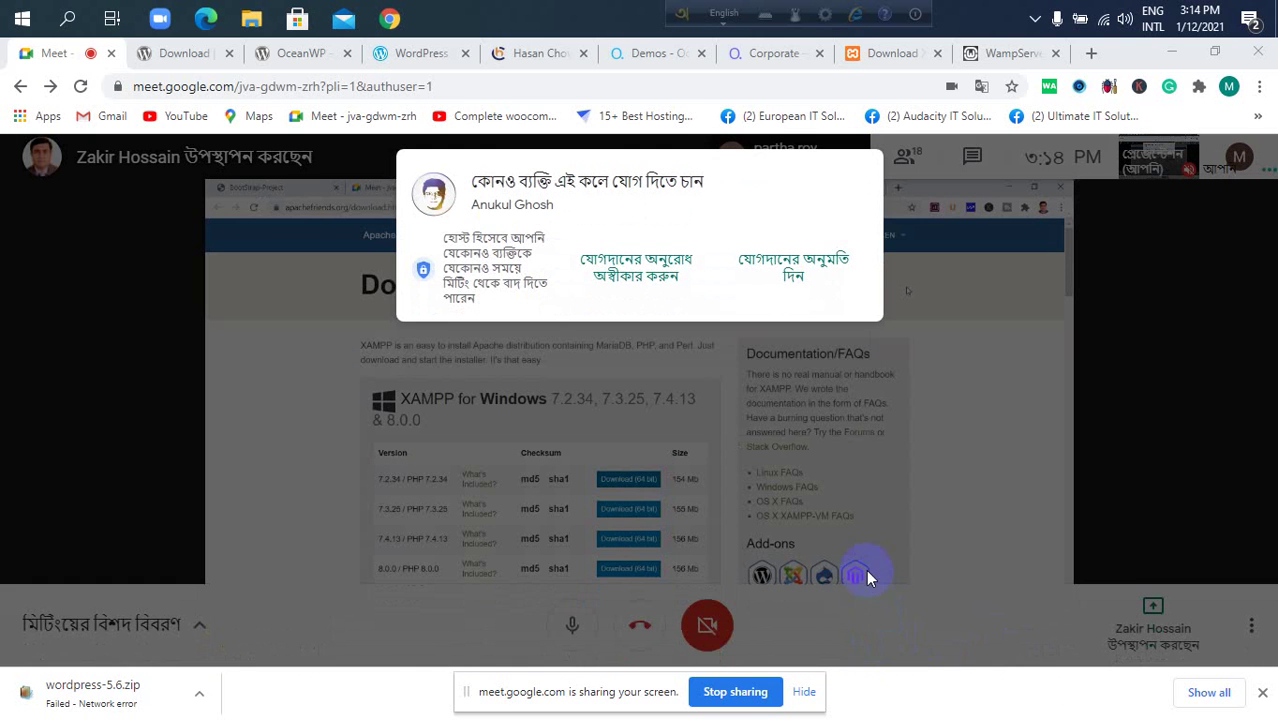
{"action": "left_click", "coordinate": [827, 272]}
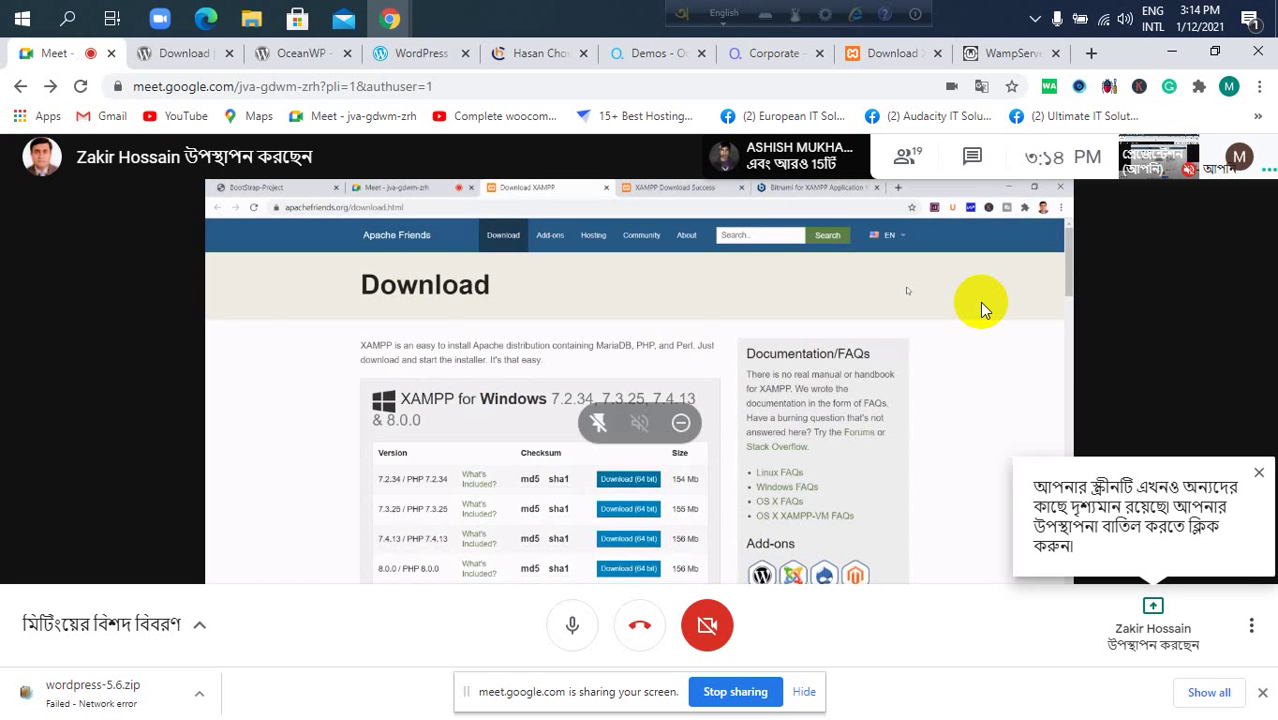
Dismiss the screen-still-shared notice and scroll through the 18-person participant list.
{"action": "left_click", "coordinate": [1258, 474]}
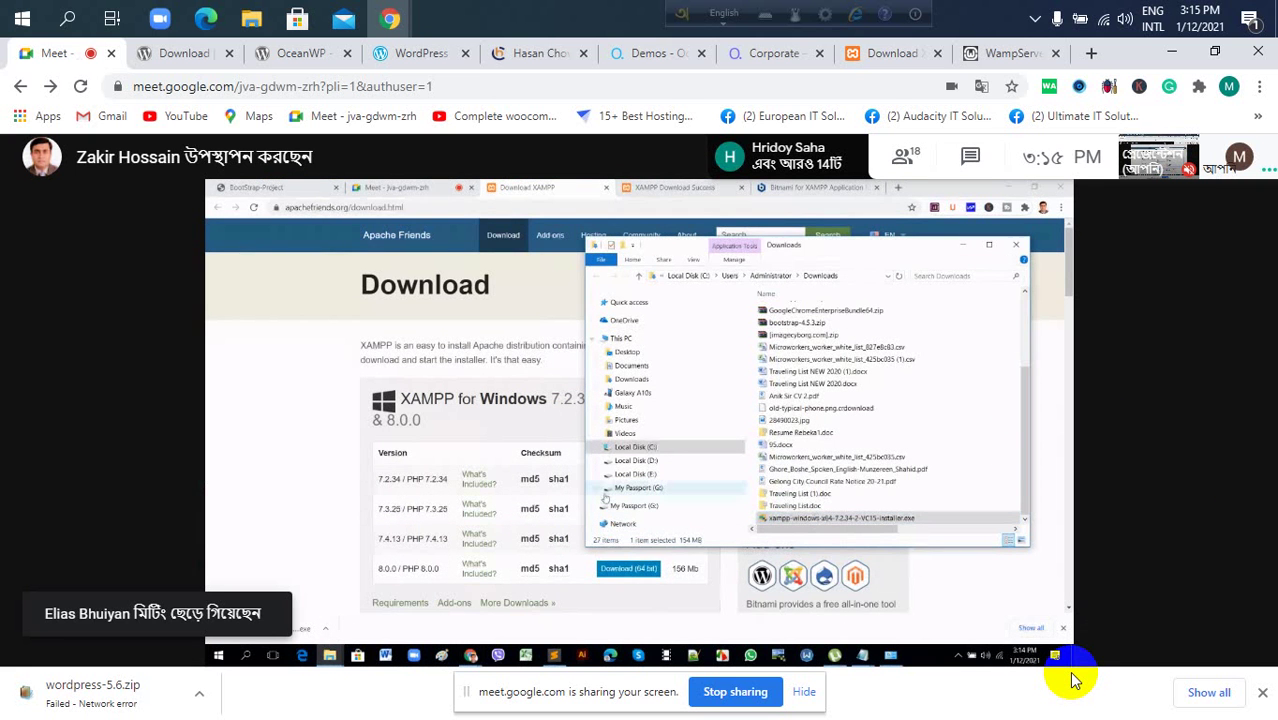
{"action": "left_click", "coordinate": [903, 155]}
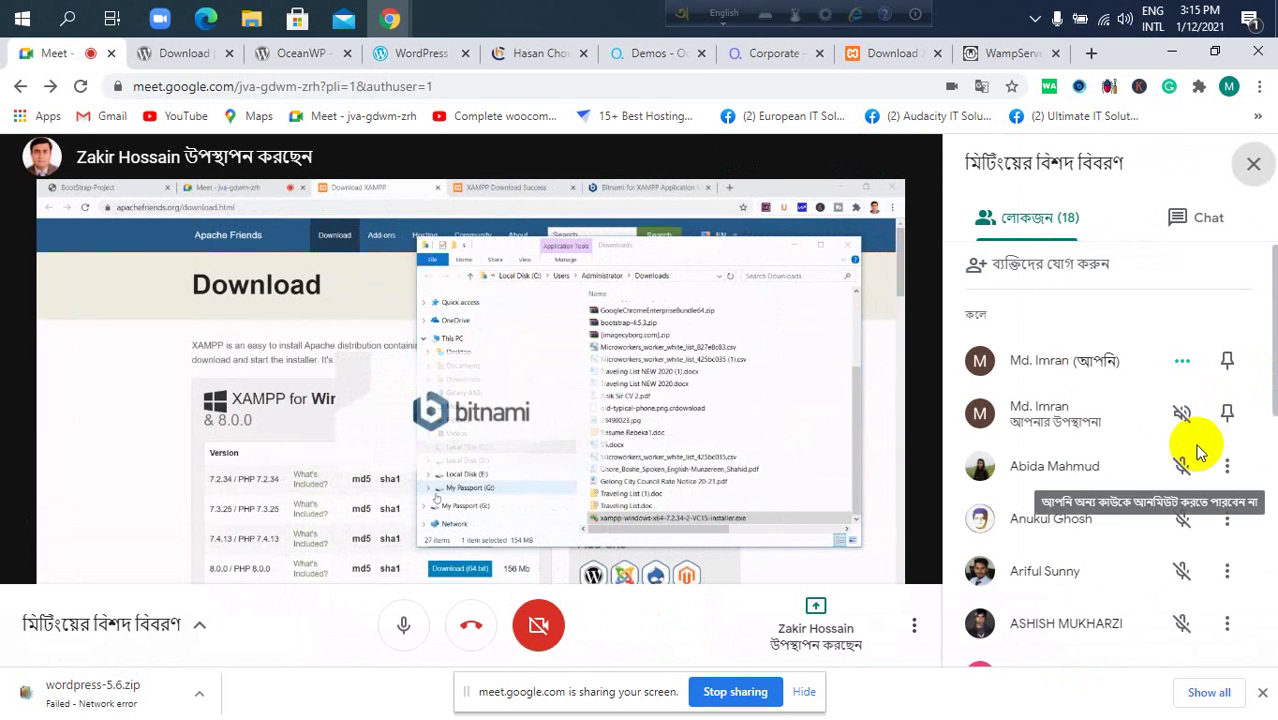
{"action": "scroll", "coordinate": [1199, 452], "scroll_direction": "down", "scroll_amount": 2}
{"action": "scroll", "coordinate": [1195, 440], "scroll_direction": "down", "scroll_amount": 4}
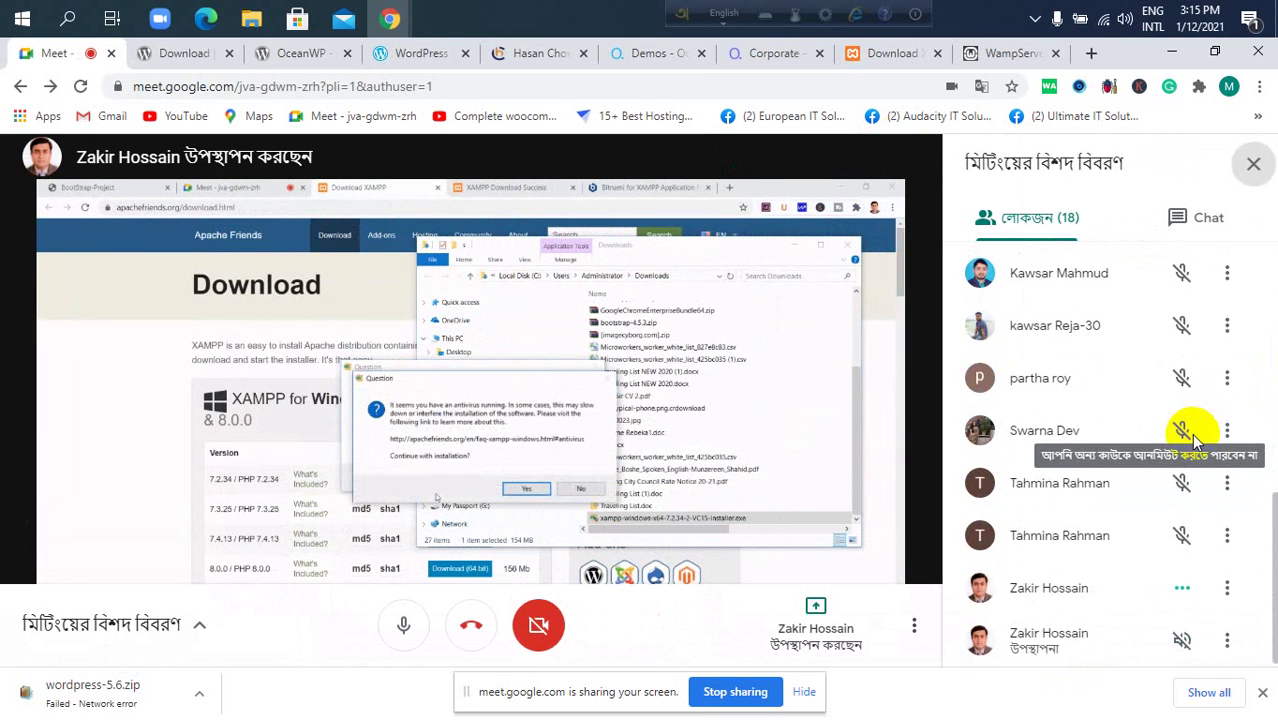
{"action": "scroll", "coordinate": [1193, 437], "scroll_direction": "up", "scroll_amount": 2}
{"action": "scroll", "coordinate": [1193, 437], "scroll_direction": "down", "scroll_amount": 2}
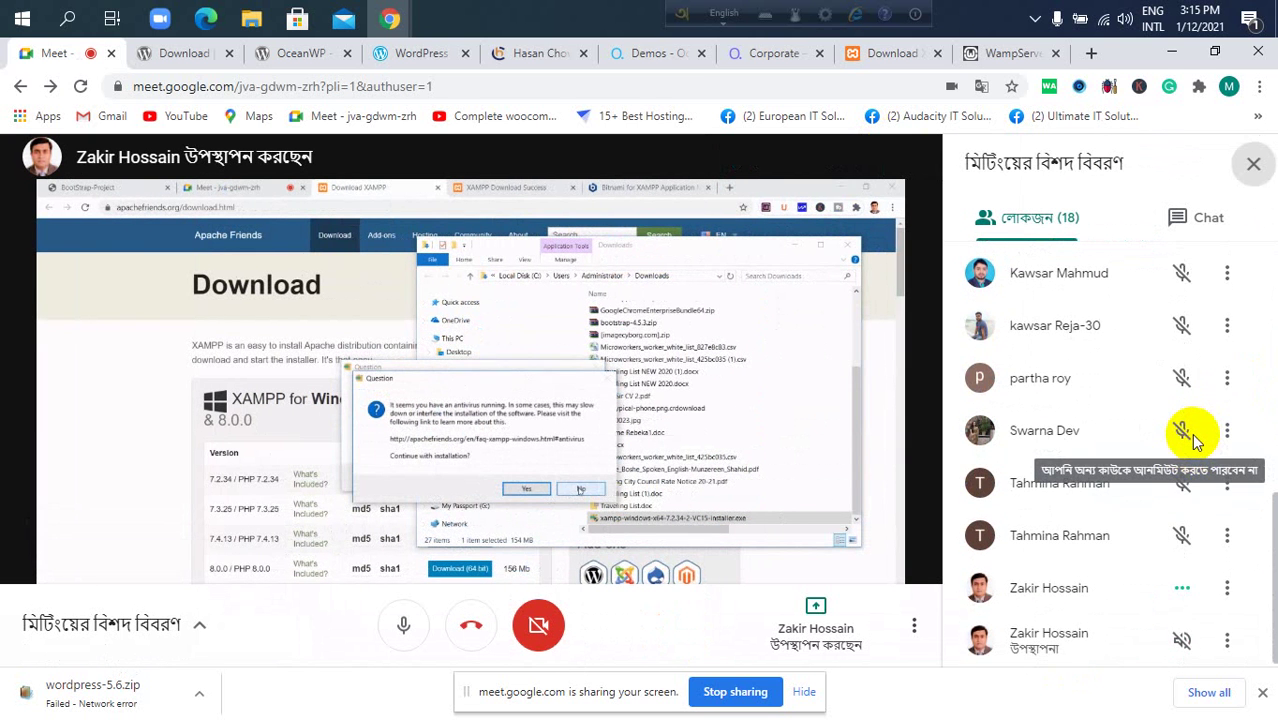
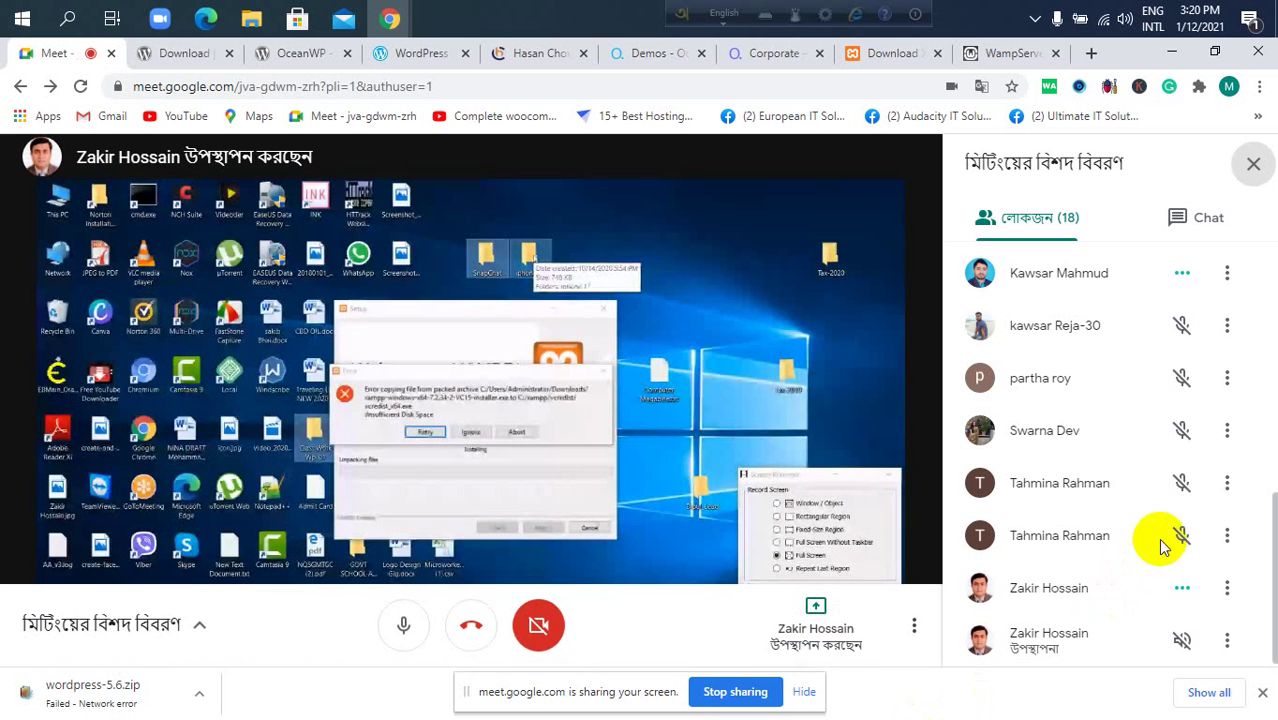
Close the resume-presenting hint in Meet and open a blank new browser tab.
{"action": "scroll", "coordinate": [1152, 520], "scroll_direction": "up", "scroll_amount": 4}
{"action": "scroll", "coordinate": [1148, 506], "scroll_direction": "up", "scroll_amount": 2}
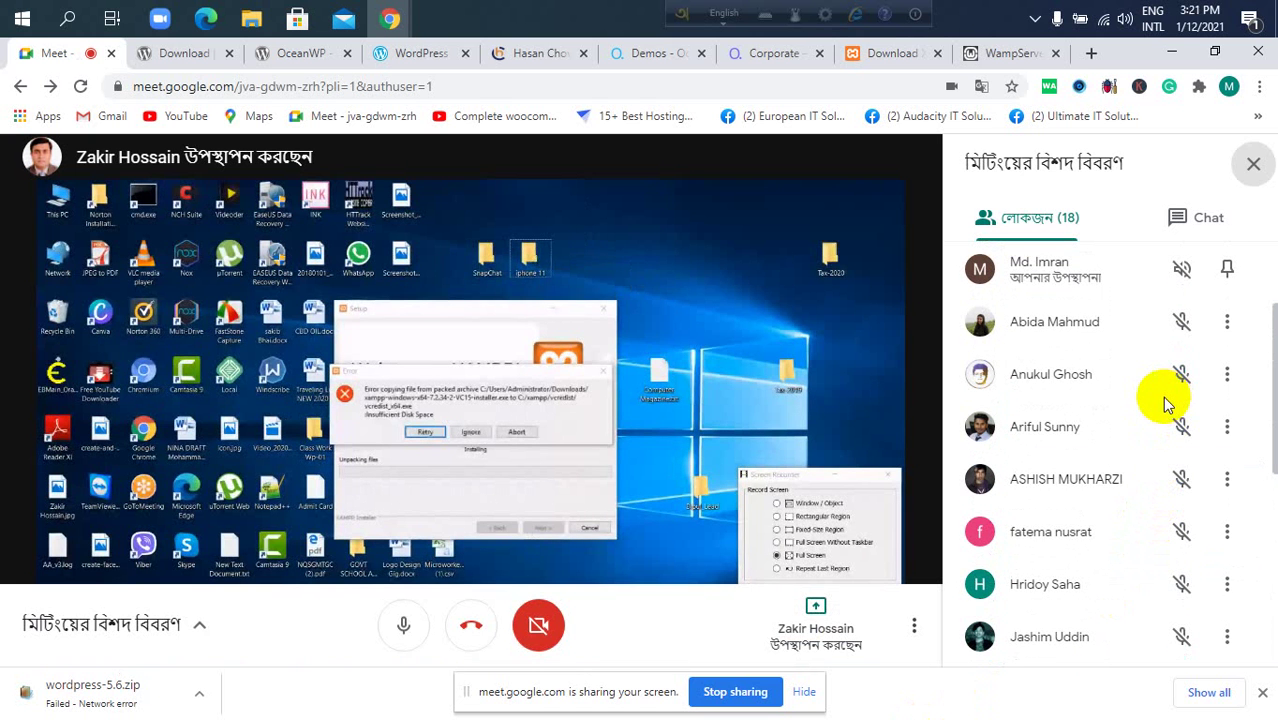
{"action": "scroll", "coordinate": [1145, 395], "scroll_direction": "down", "scroll_amount": 5}
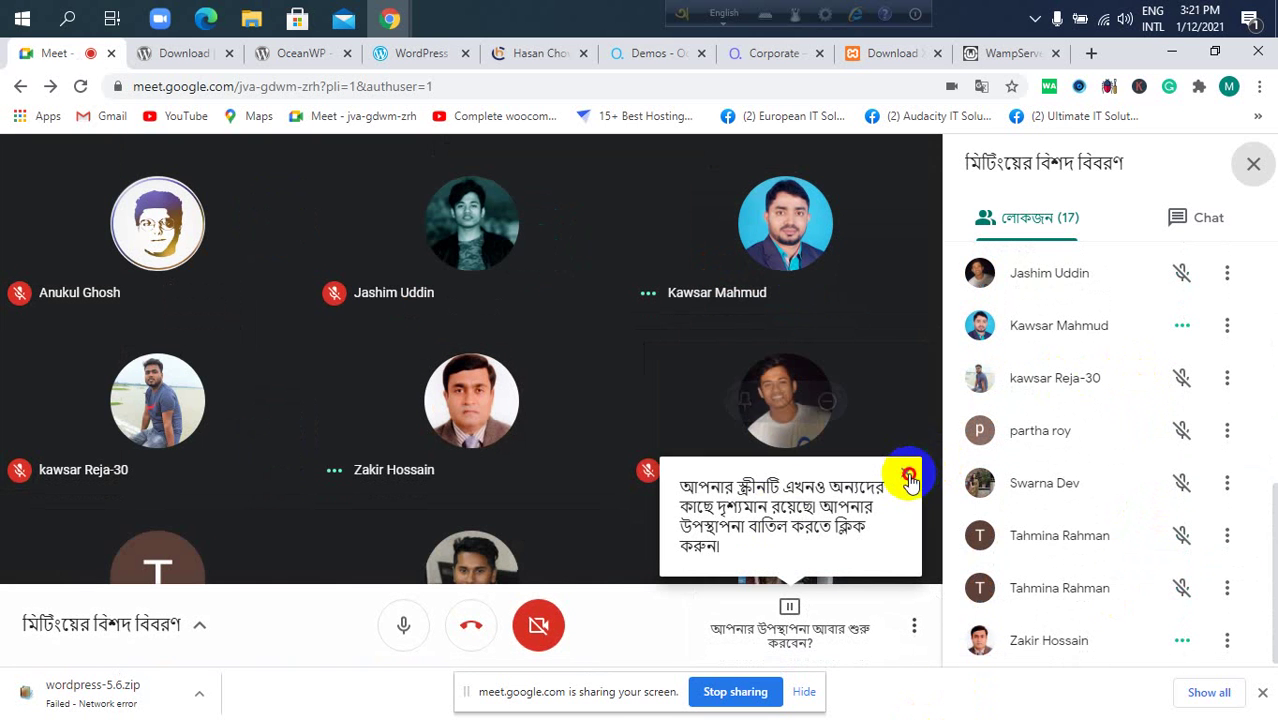
{"action": "left_click", "coordinate": [906, 473]}
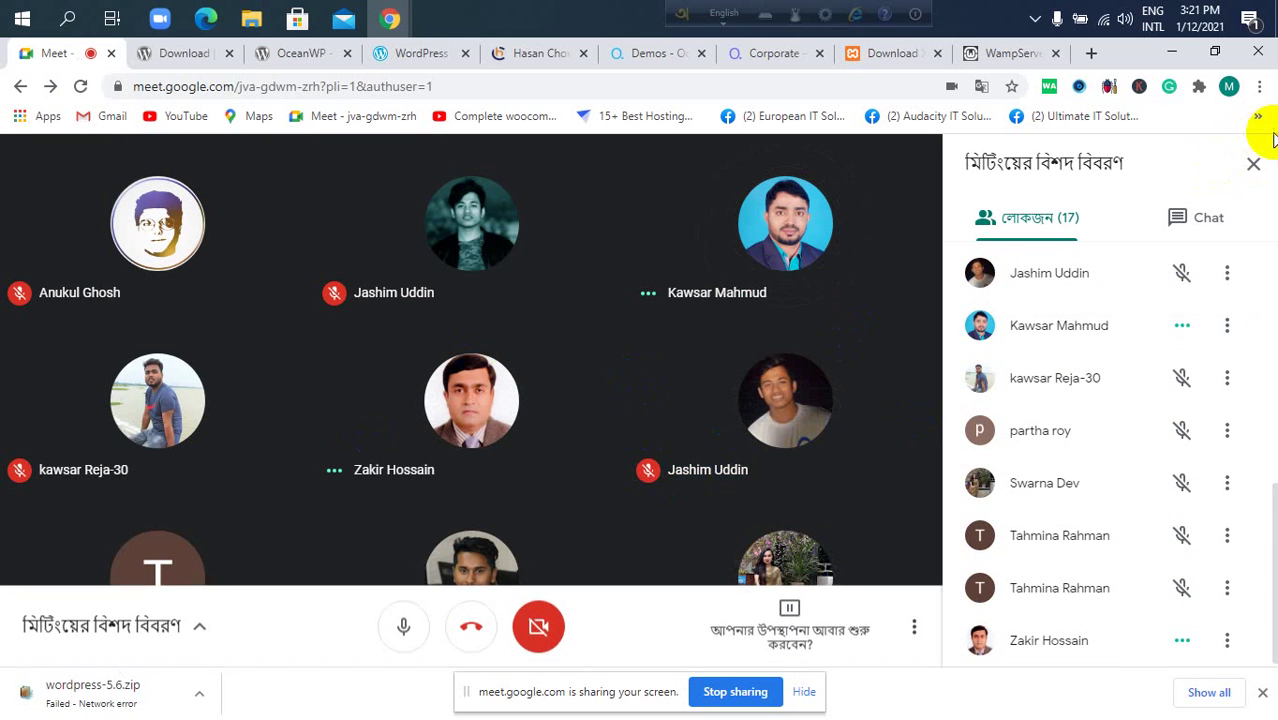
{"action": "left_click", "coordinate": [1092, 55]}
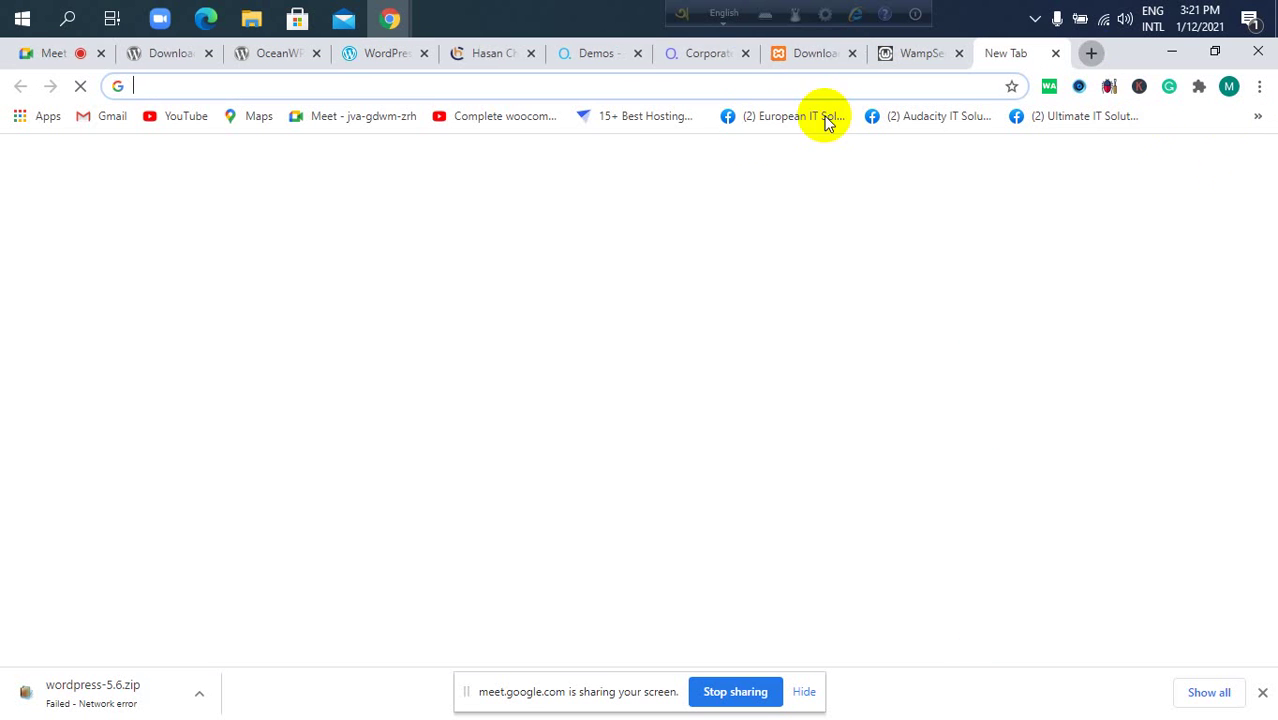
Go to youtube.com in the new tab.
{"action": "left_click", "coordinate": [755, 84]}
{"action": "type", "text": "youtube.com"}
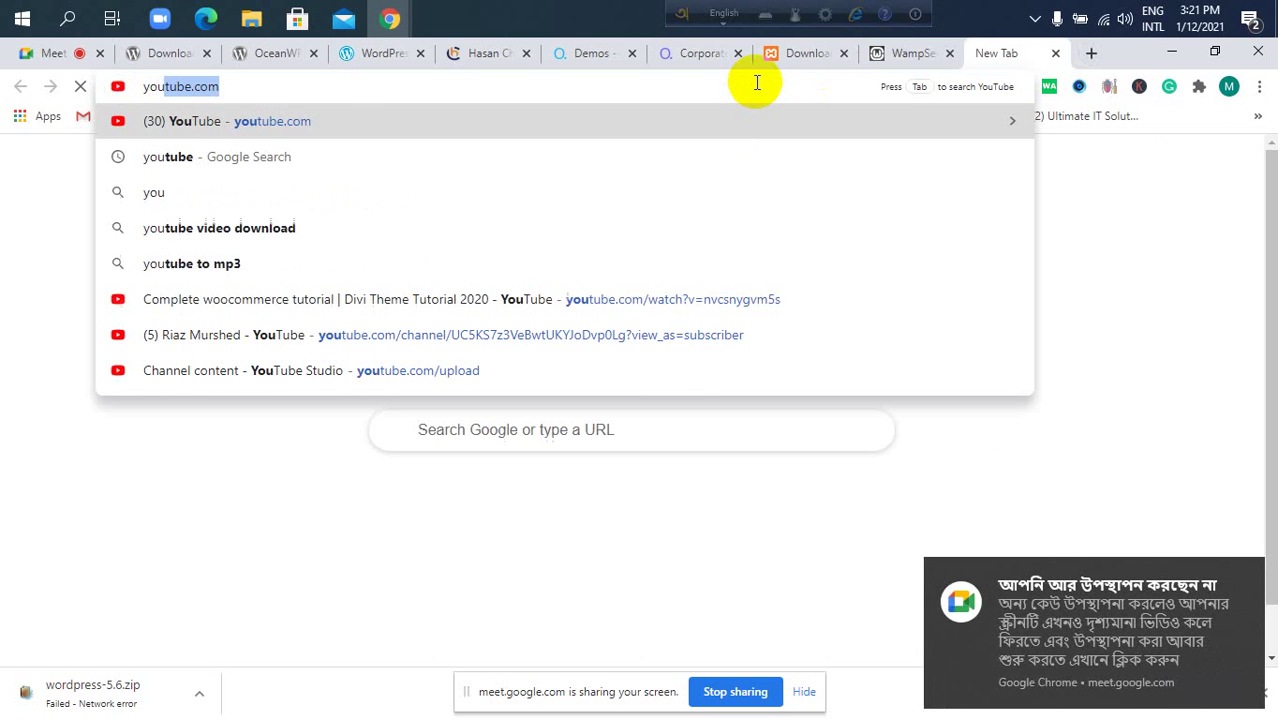
{"action": "key", "text": "Return"}
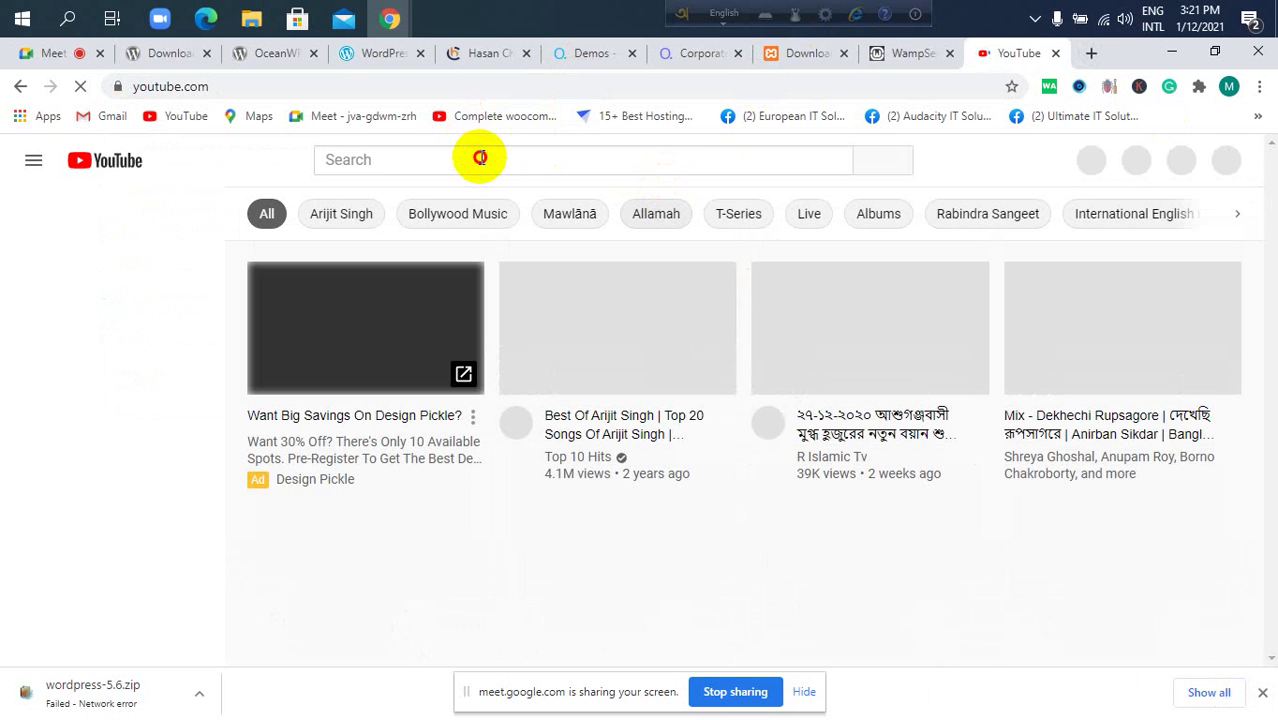
Search YouTube for 'how to install xampp for windows 10', skim results, then return to Meet.
{"action": "left_click", "coordinate": [480, 158]}
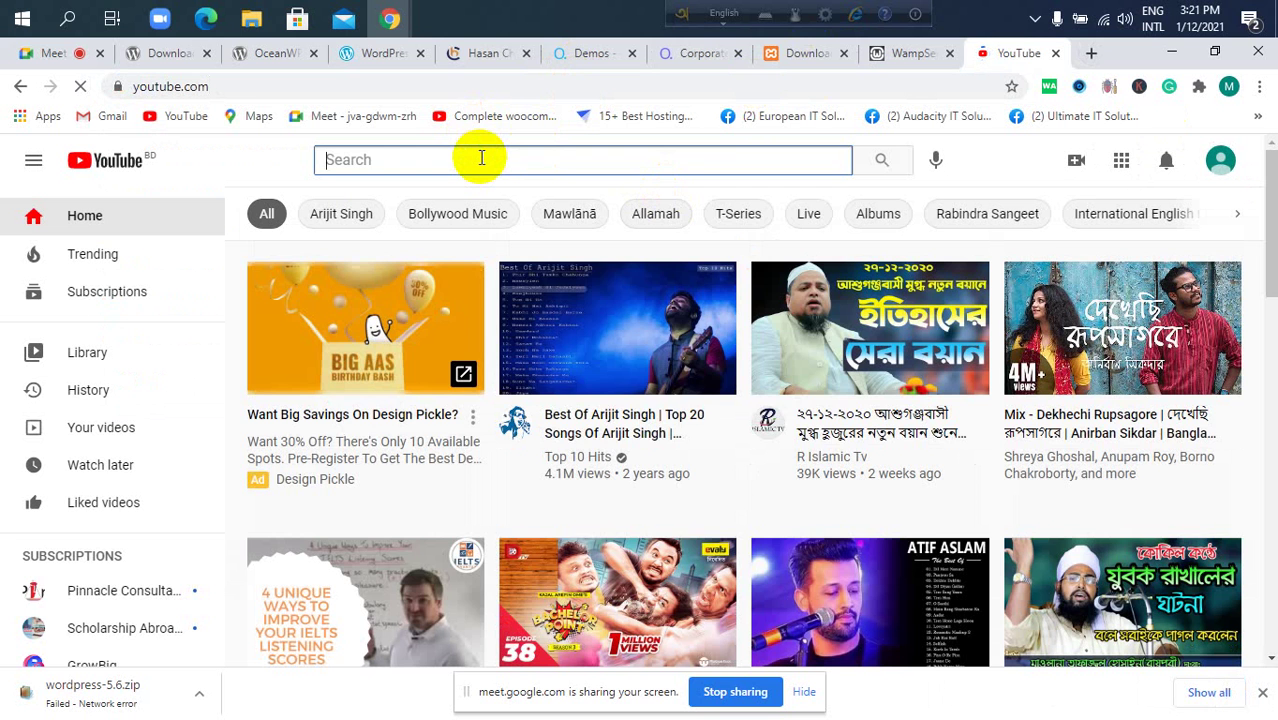
{"action": "type", "text": "how to install"}
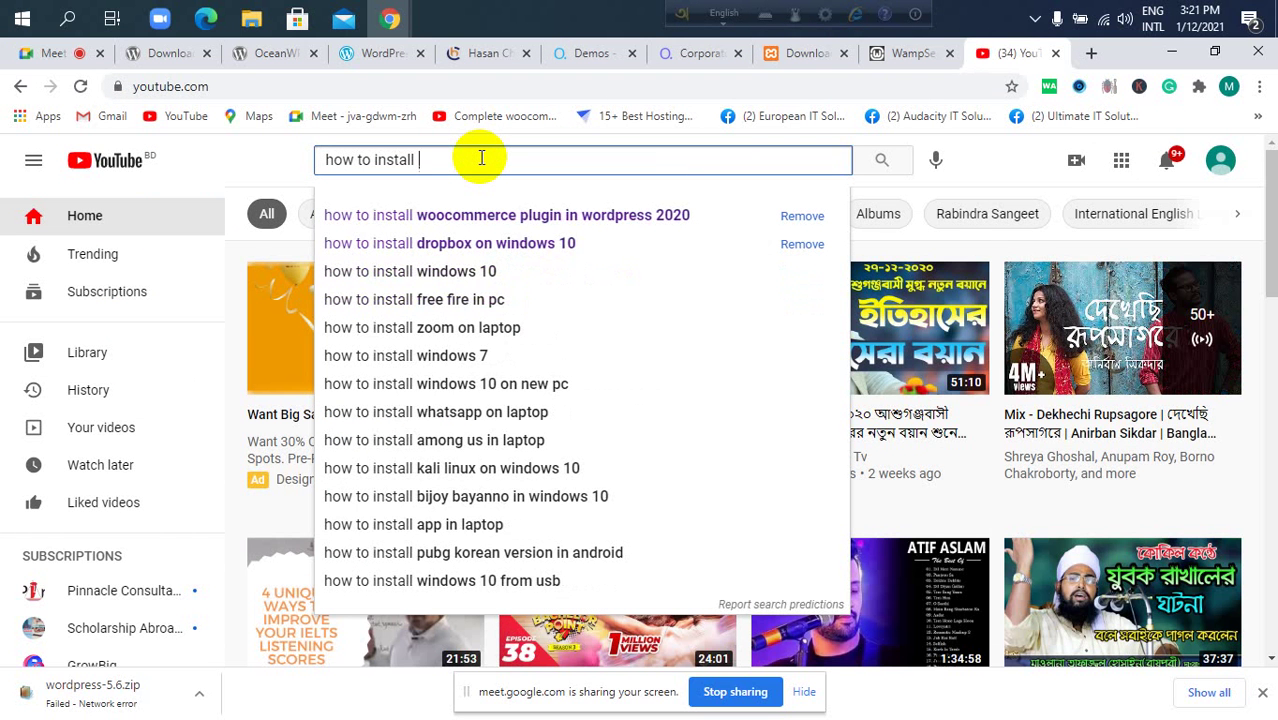
{"action": "type", "text": " xam"}
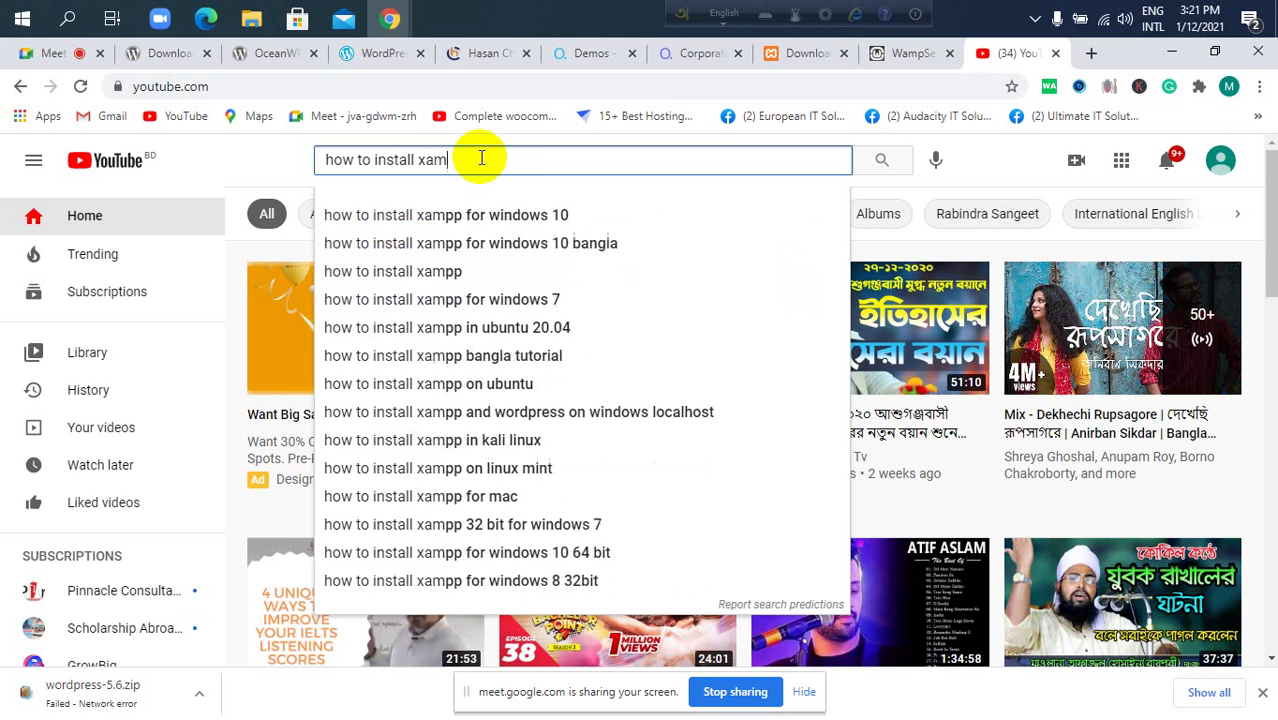
{"action": "key", "text": "Down"}
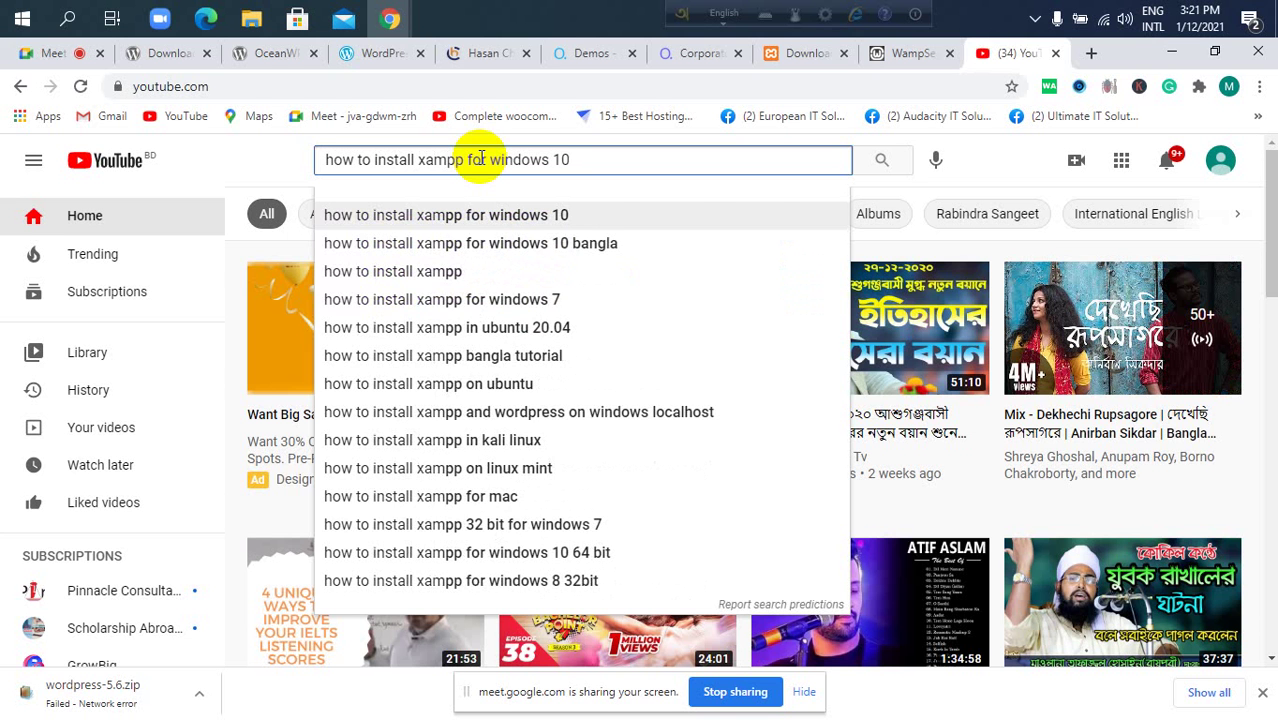
{"action": "key", "text": "Return"}
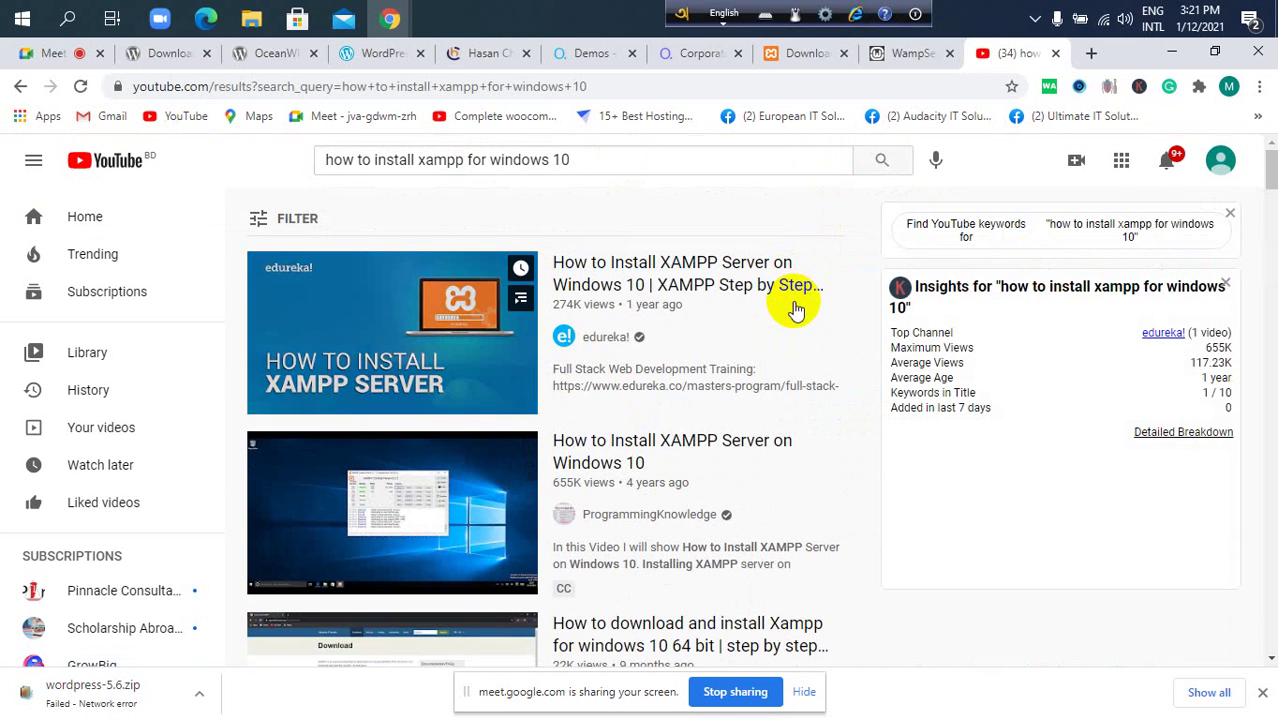
{"action": "scroll", "coordinate": [690, 340], "scroll_direction": "down", "scroll_amount": 2}
{"action": "scroll", "coordinate": [595, 330], "scroll_direction": "down", "scroll_amount": 1}
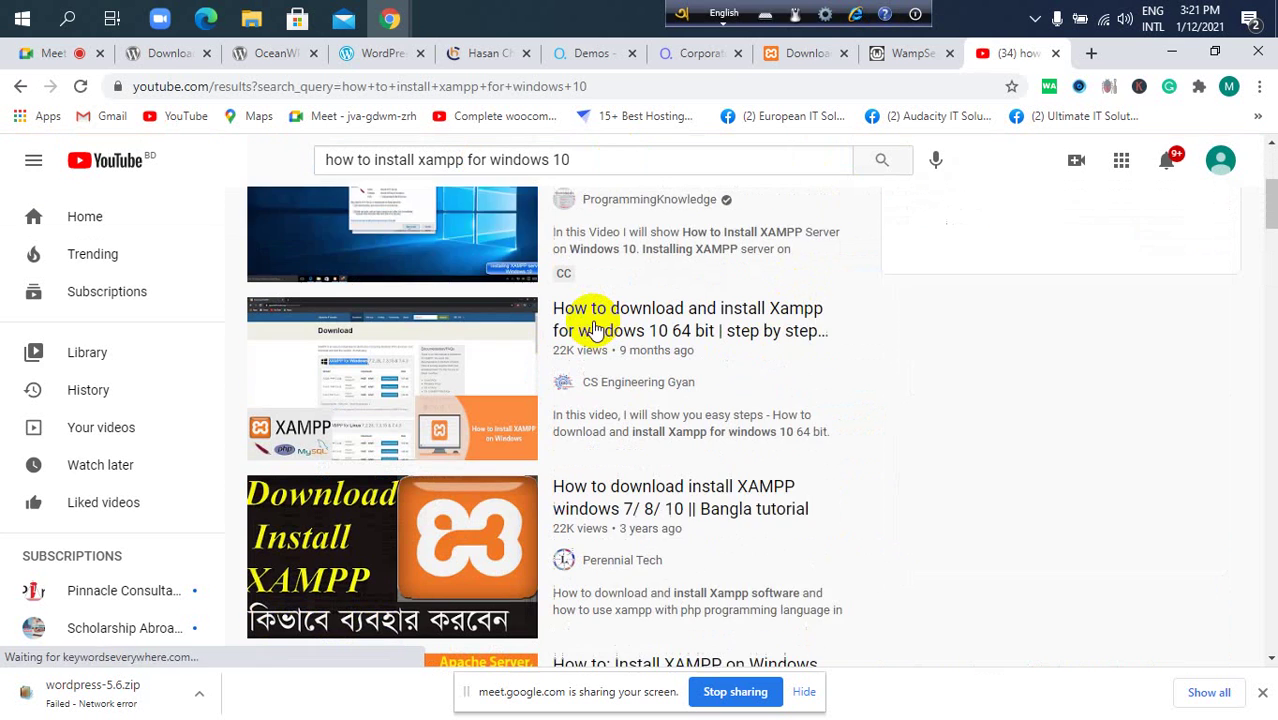
{"action": "left_click", "coordinate": [35, 52]}
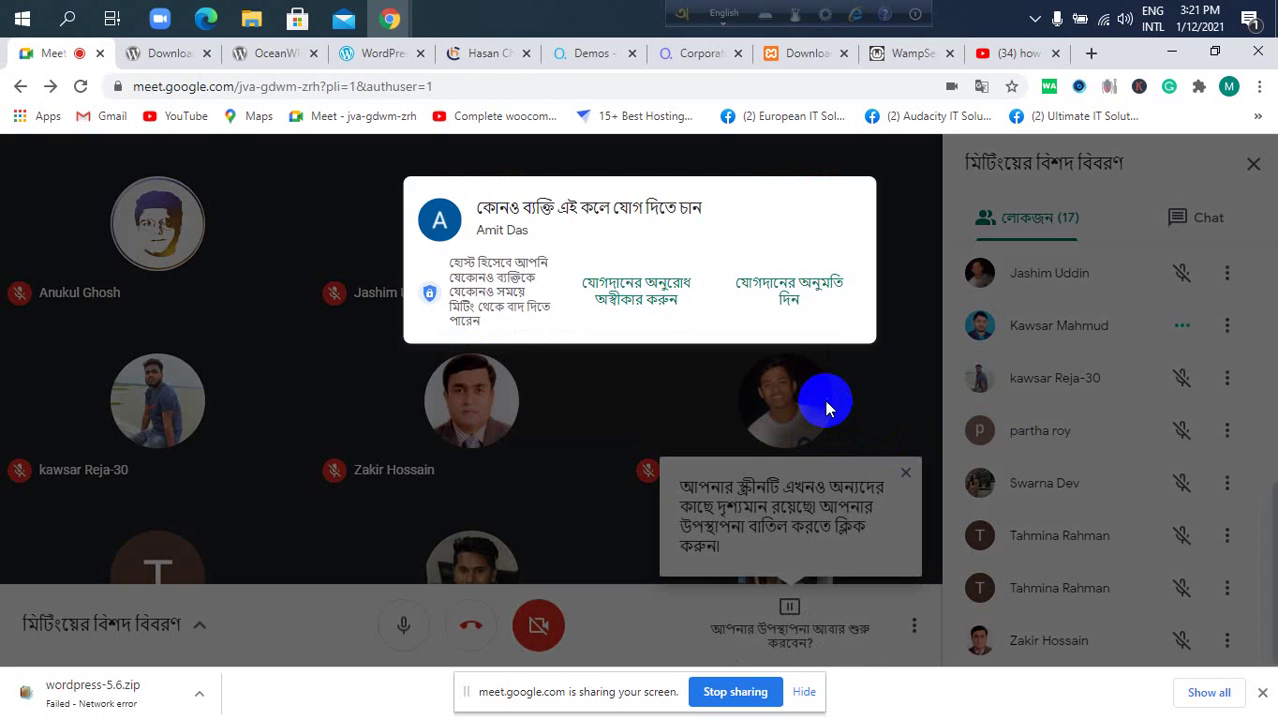
Admit the waiting participant, close the sharing notice, and minimize Chrome.
{"action": "left_click", "coordinate": [800, 288]}
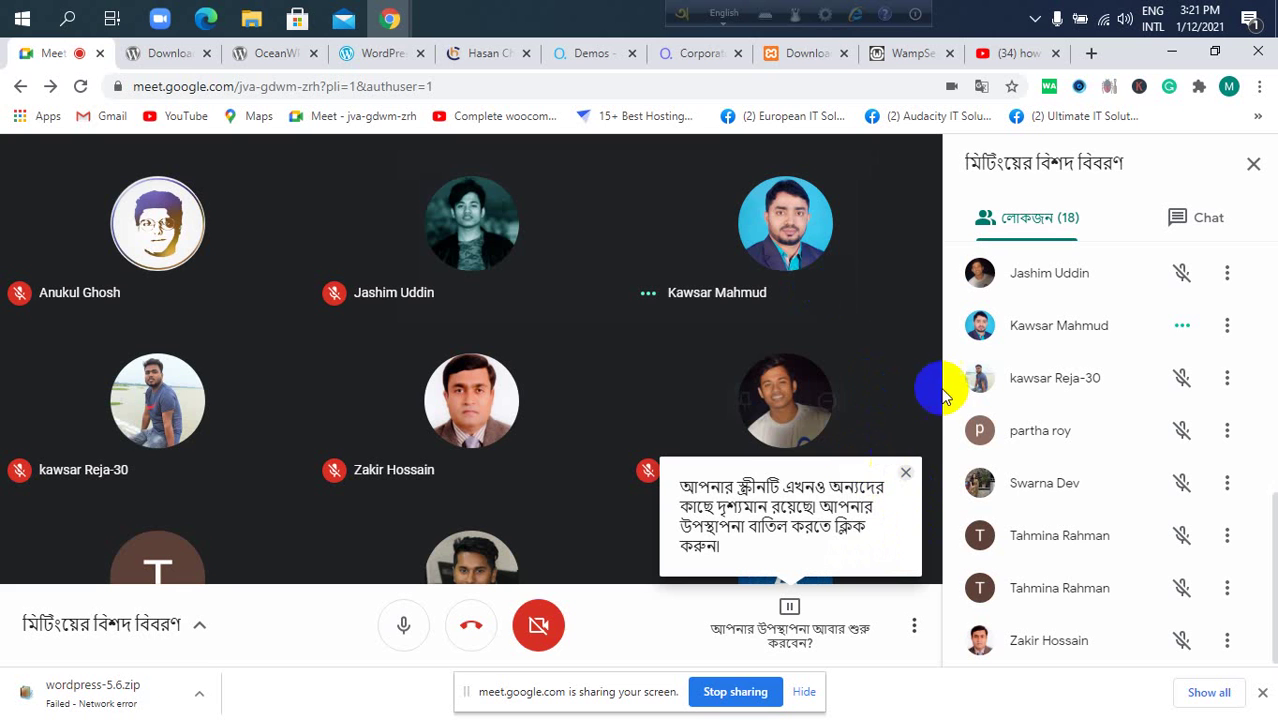
{"action": "left_click", "coordinate": [906, 475]}
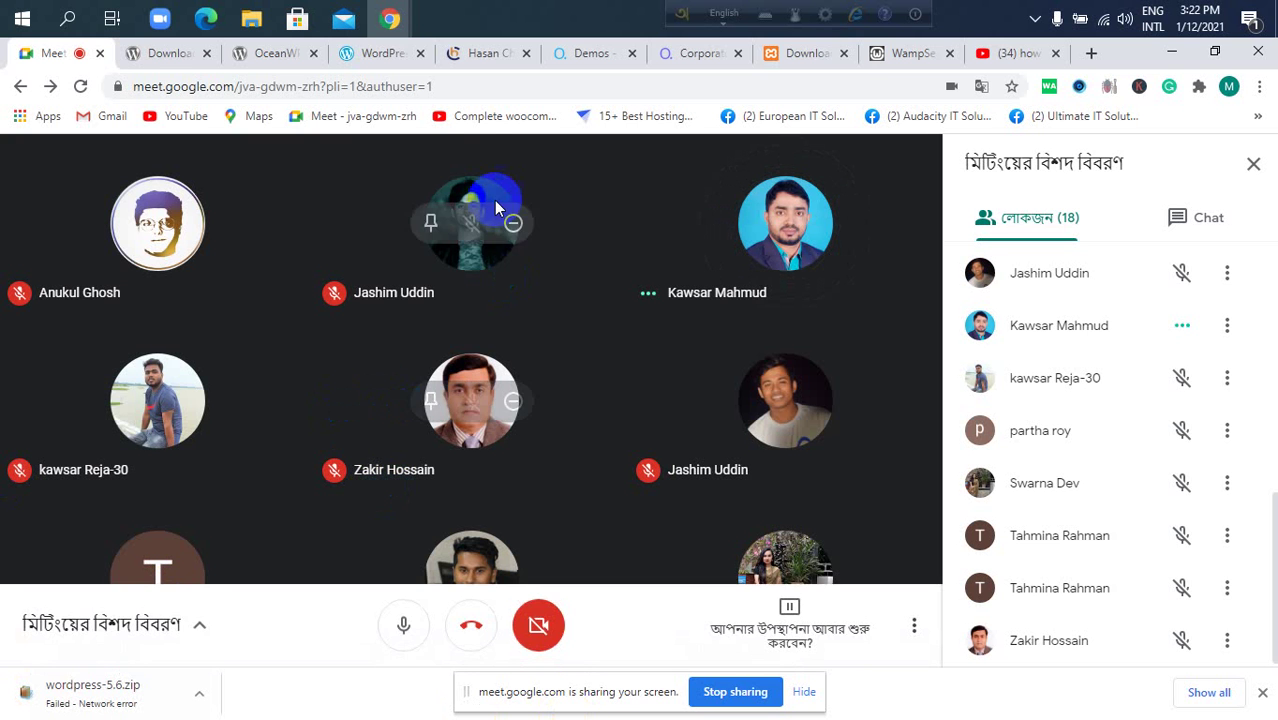
{"action": "left_click", "coordinate": [1172, 54]}
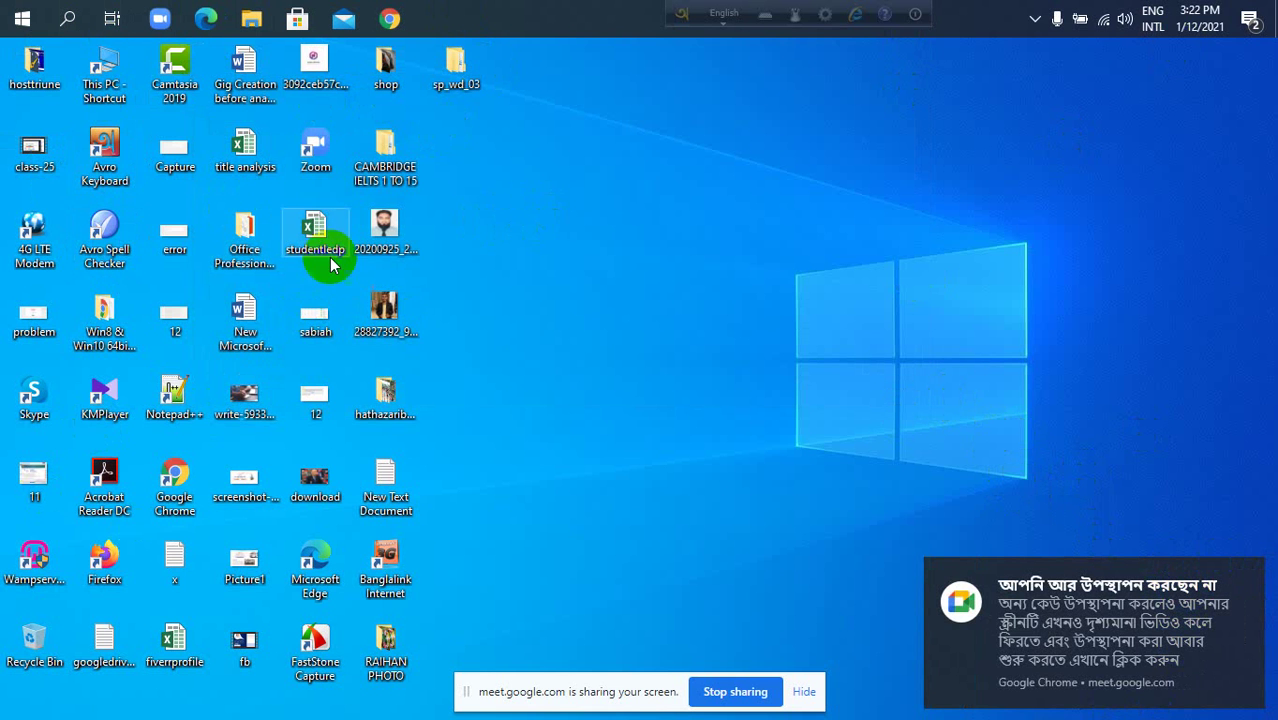
Search Windows for 'xamp' and launch XAMPP Control Panel.
{"action": "left_click", "coordinate": [68, 20]}
{"action": "left_click", "coordinate": [64, 22]}
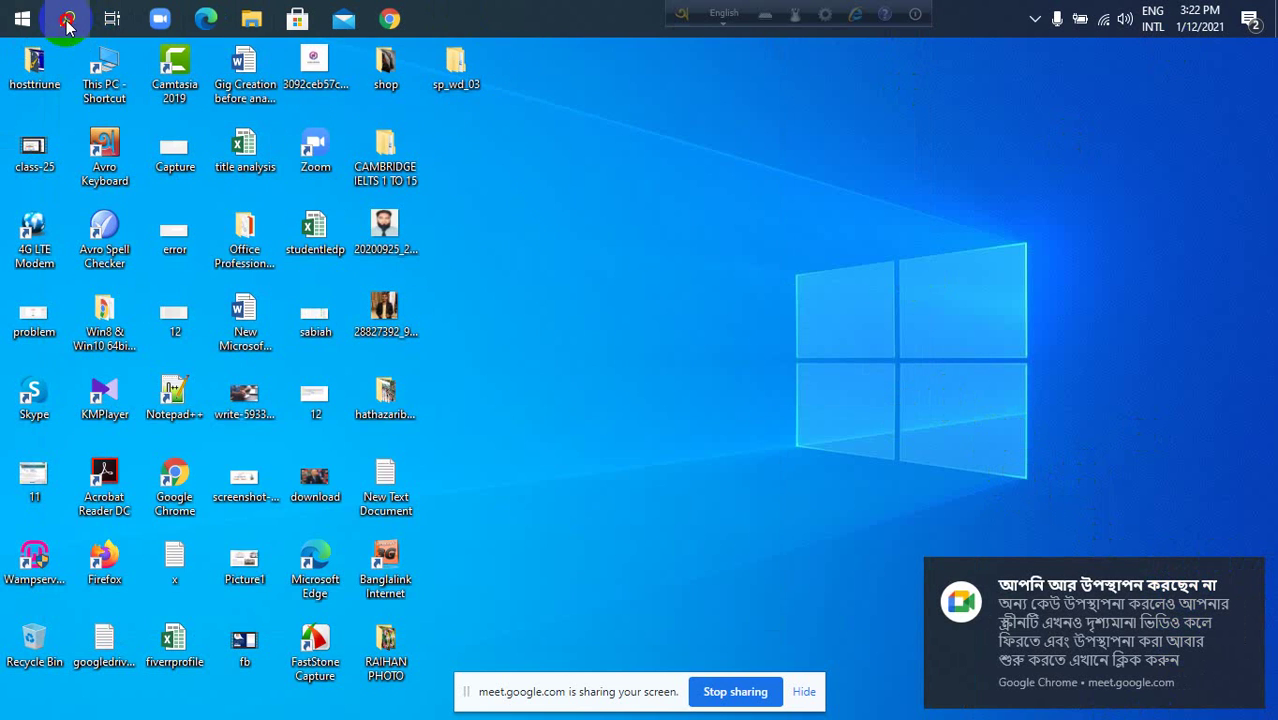
{"action": "left_click", "coordinate": [66, 24]}
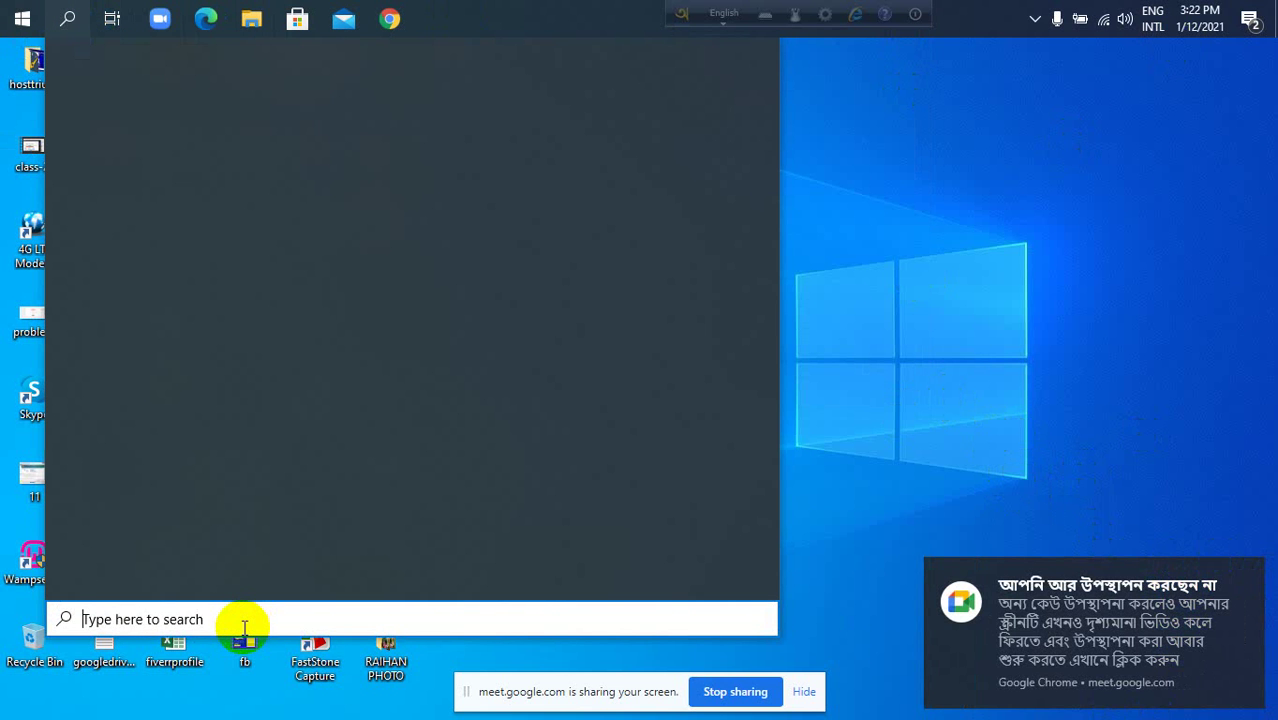
{"action": "type", "text": "xamp"}
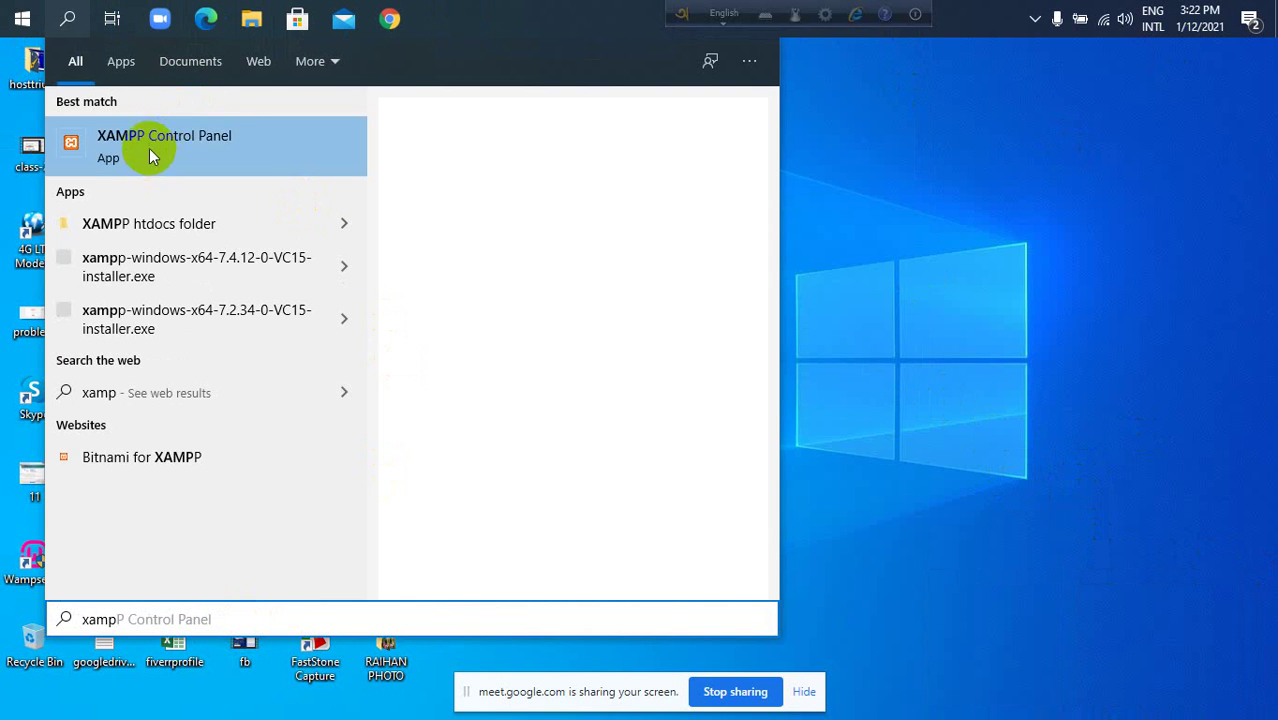
{"action": "left_click", "coordinate": [145, 142]}
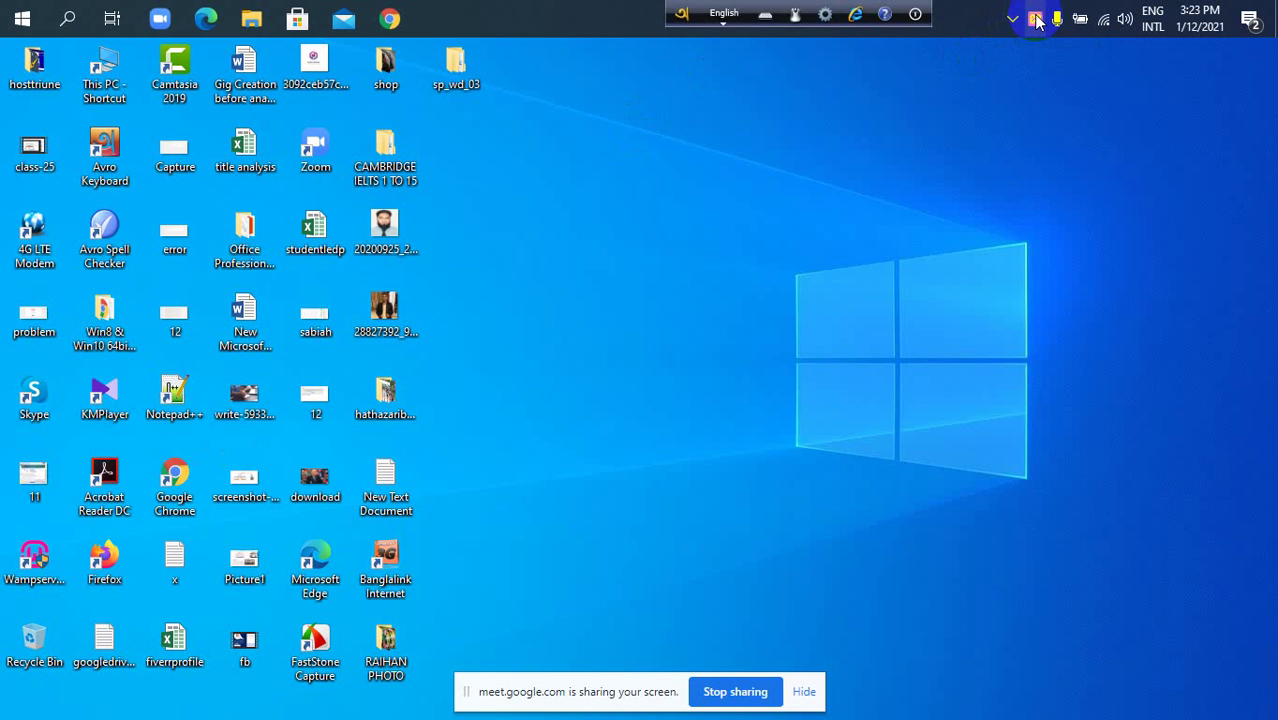
Look for the running XAMPP panel among hidden tray icons, then restore the Meet window.
{"action": "left_click", "coordinate": [1036, 22]}
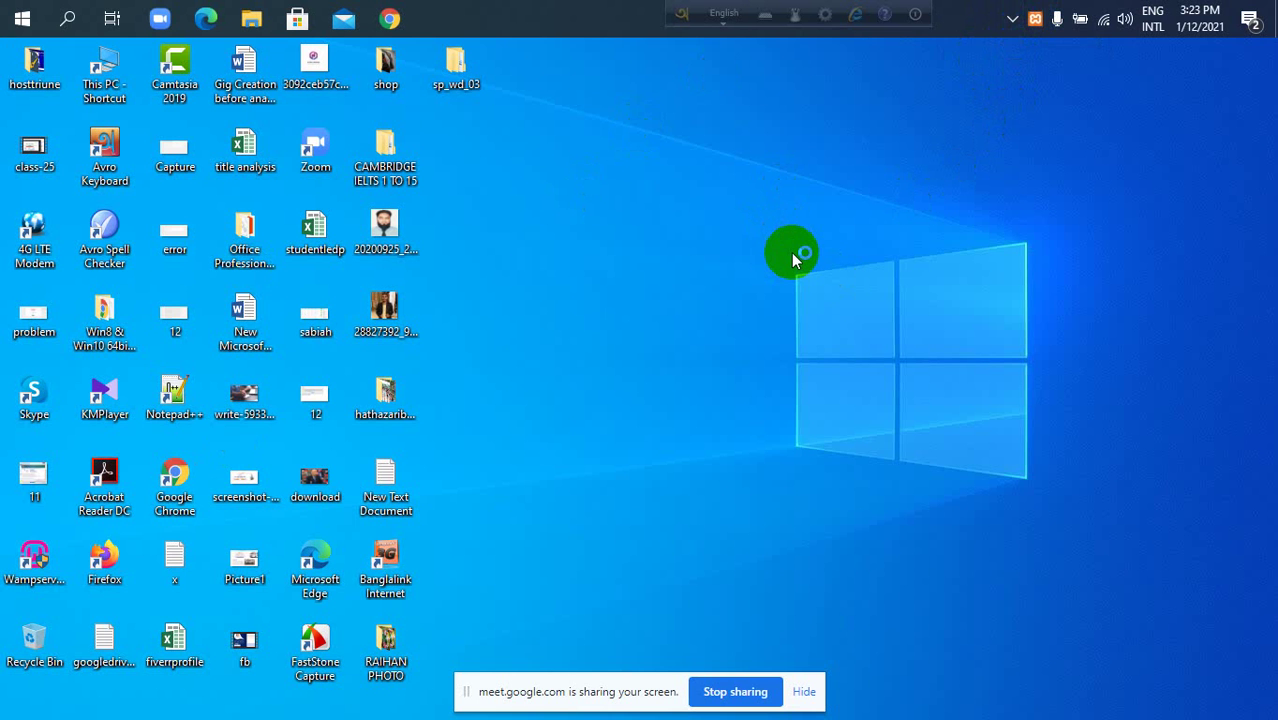
{"action": "left_click", "coordinate": [1013, 18]}
{"action": "left_click", "coordinate": [997, 61]}
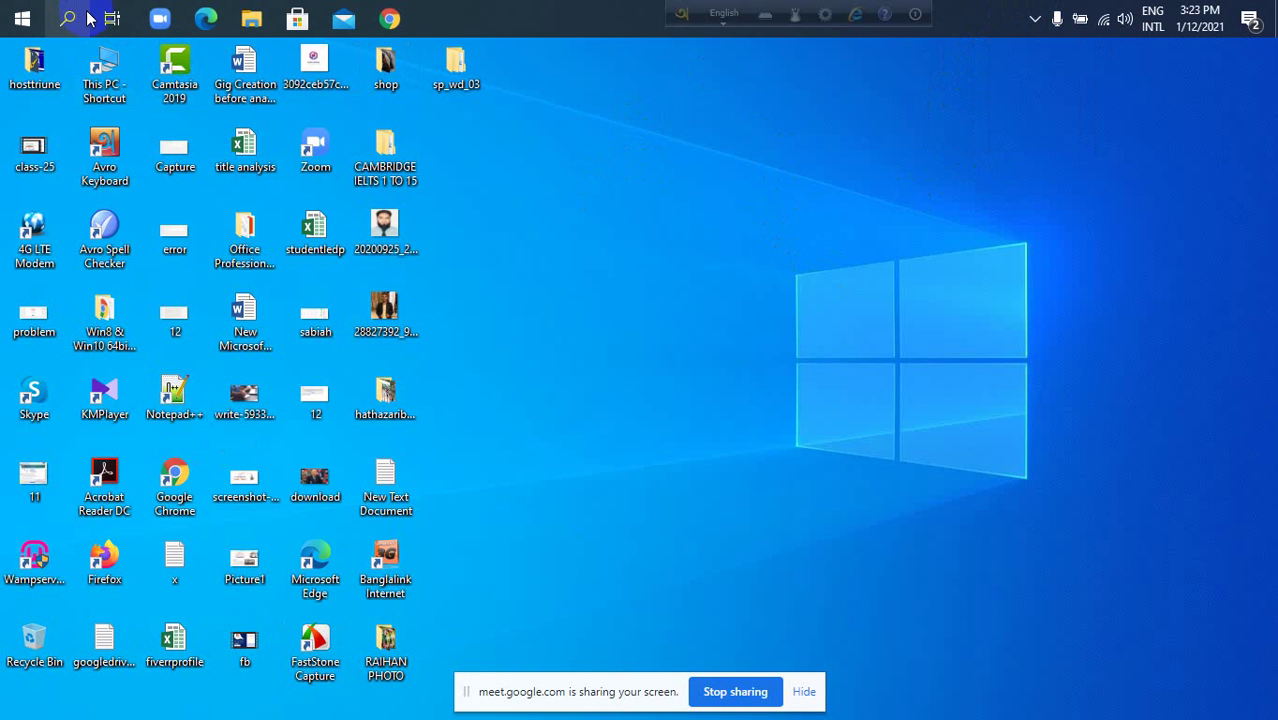
{"action": "left_click", "coordinate": [1031, 19]}
{"action": "left_click", "coordinate": [892, 97]}
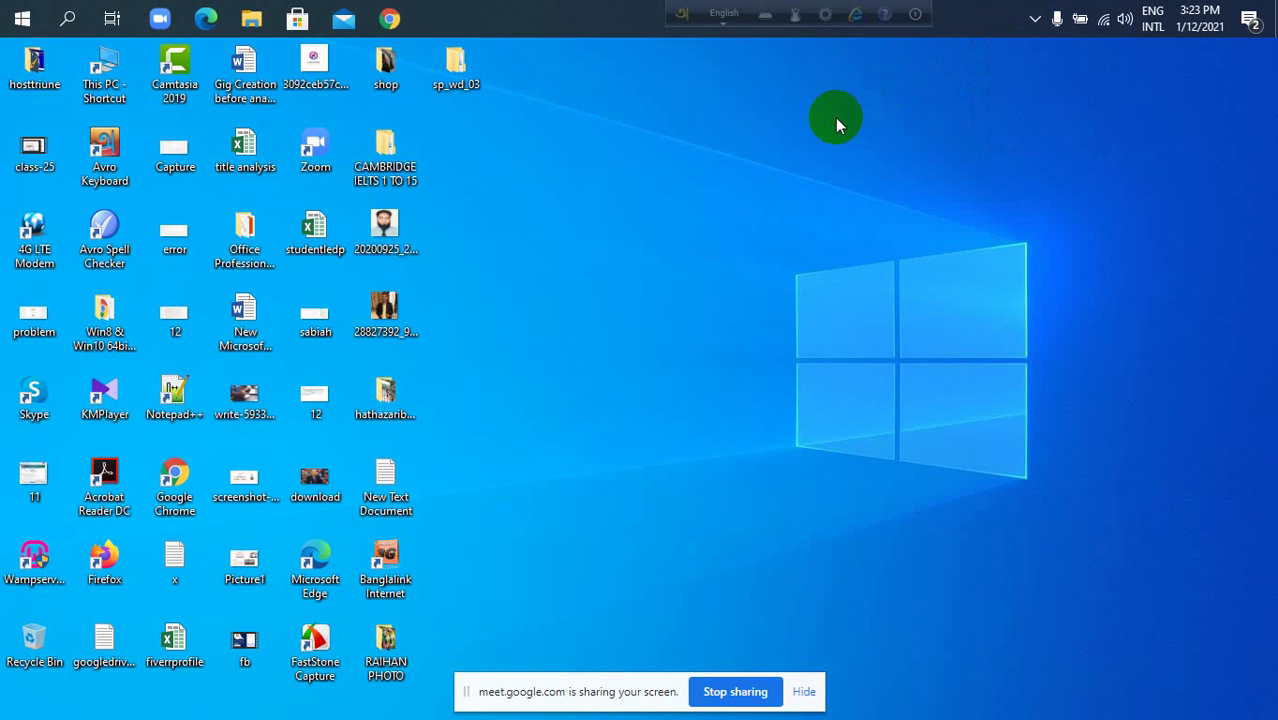
{"action": "mouse_move", "coordinate": [390, 19]}
{"action": "left_click", "coordinate": [338, 106]}
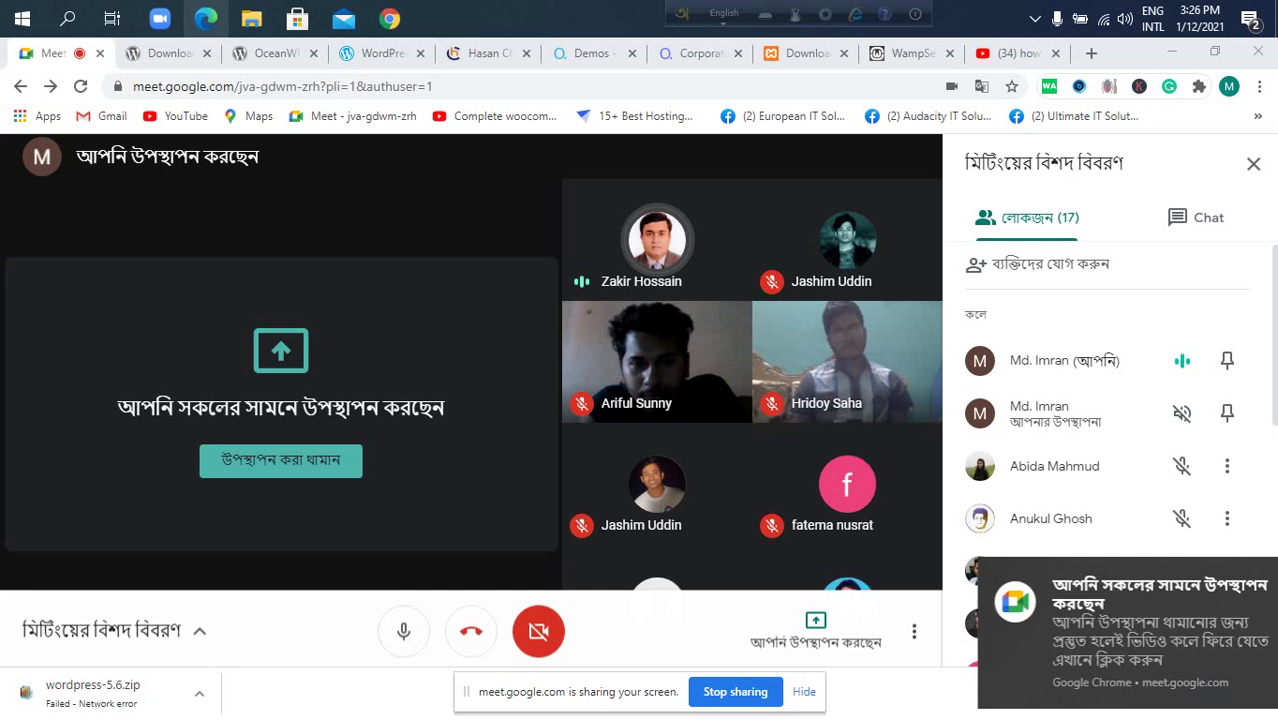
Open XAMPP Control Panel from Start search and move it toward the screen centre.
{"action": "left_click", "coordinate": [68, 19]}
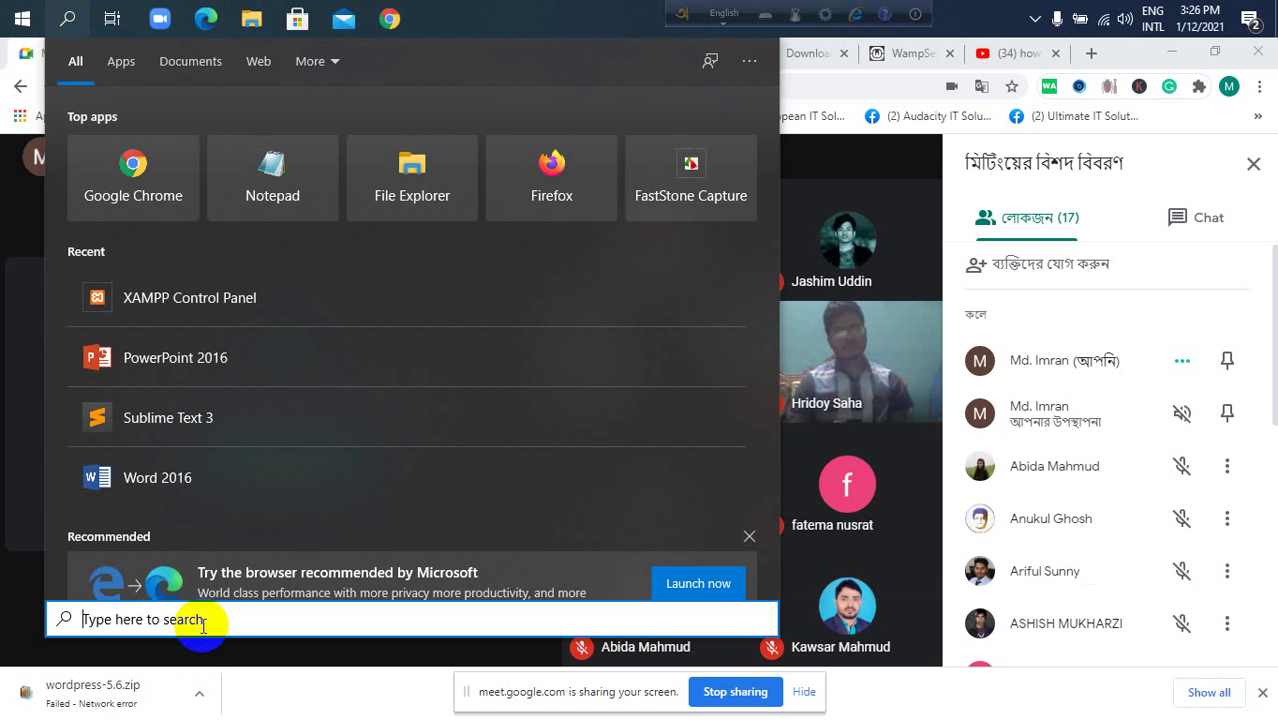
{"action": "left_click", "coordinate": [200, 311]}
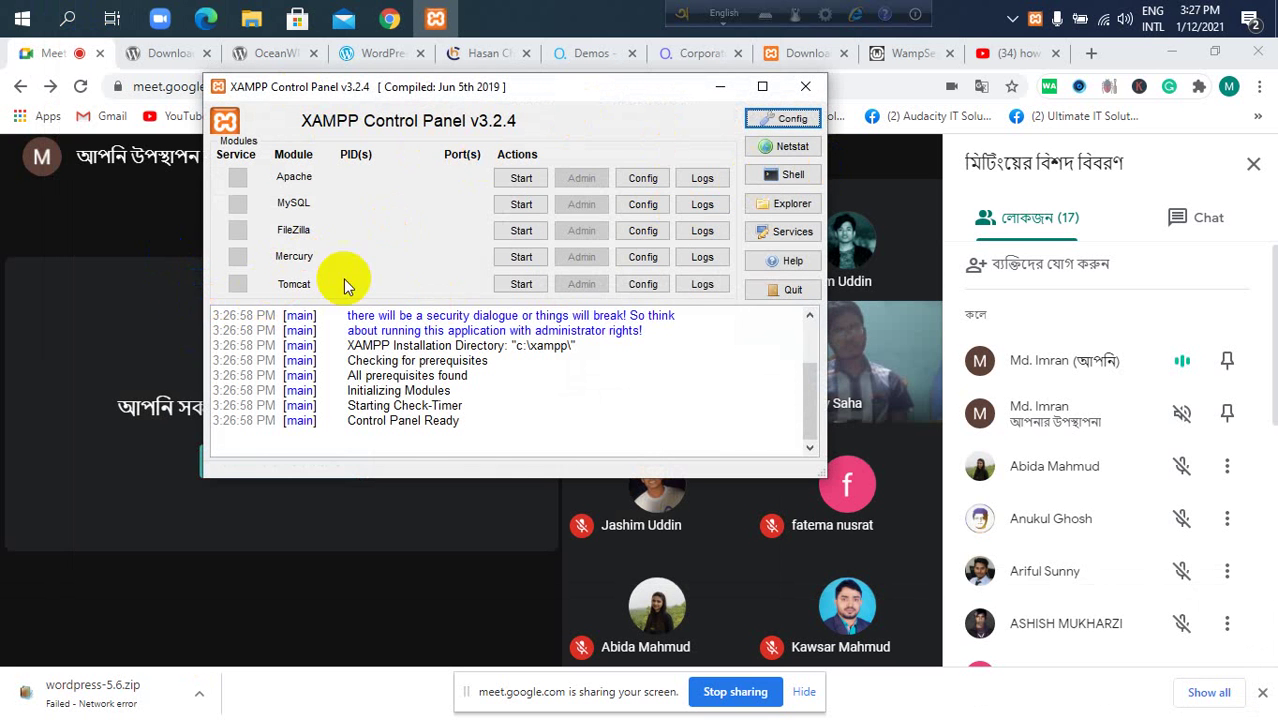
{"action": "left_click_drag", "start_coordinate": [617, 107], "coordinate": [693, 234]}
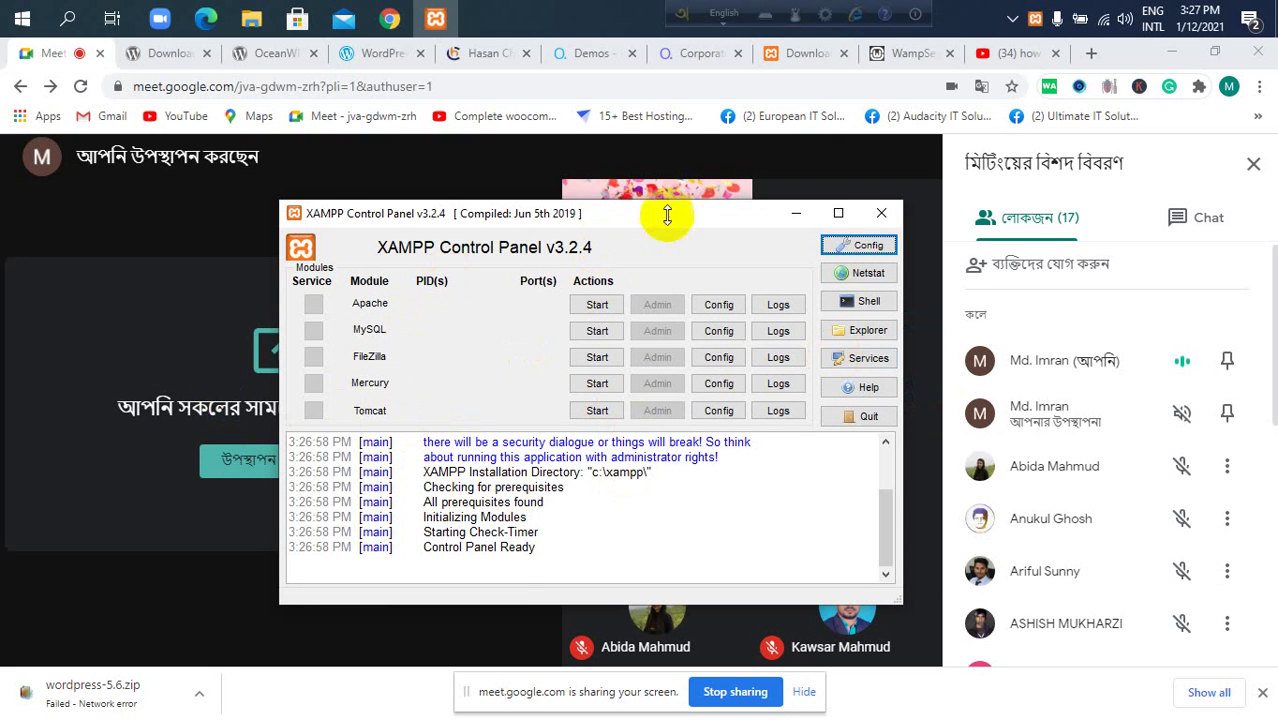
{"action": "left_click", "coordinate": [697, 174]}
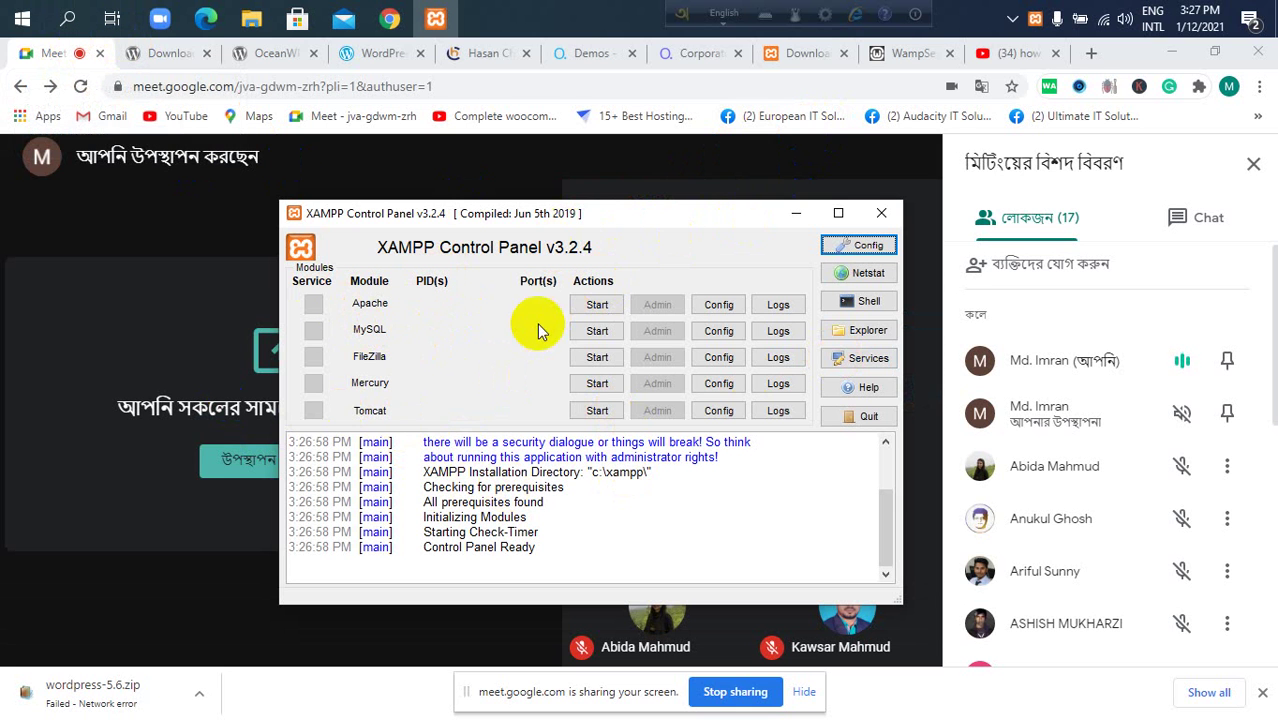
Start the Apache and MySQL modules, then minimize the control panel.
{"action": "left_click", "coordinate": [596, 305]}
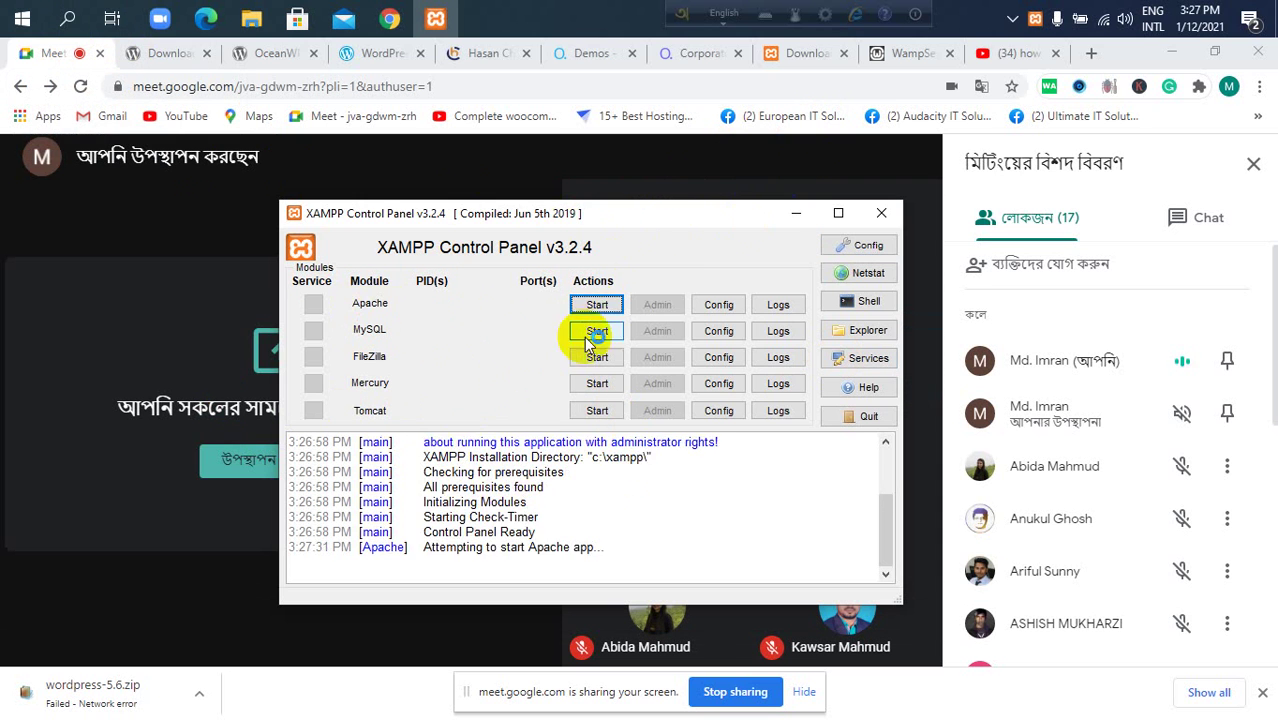
{"action": "left_click", "coordinate": [597, 331]}
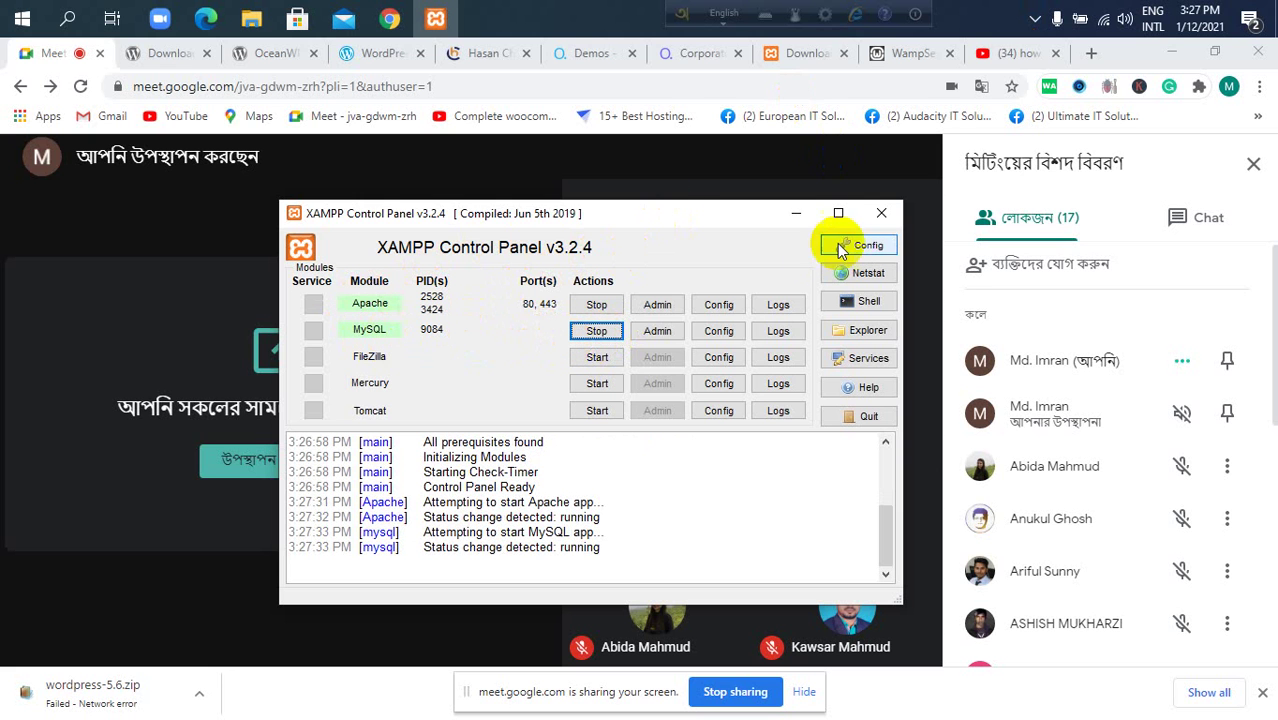
{"action": "left_click", "coordinate": [795, 218]}
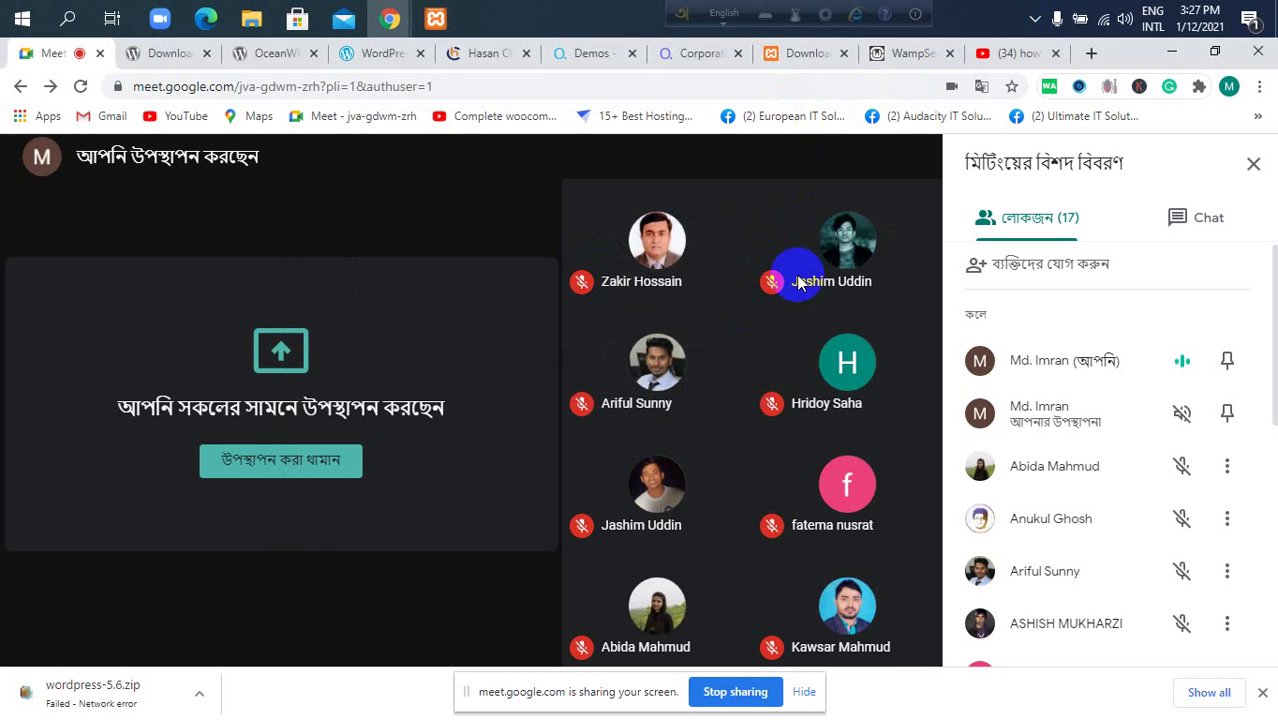
Load localhost in a new tab and scroll through the XAMPP dashboard.
{"action": "left_click", "coordinate": [1089, 56]}
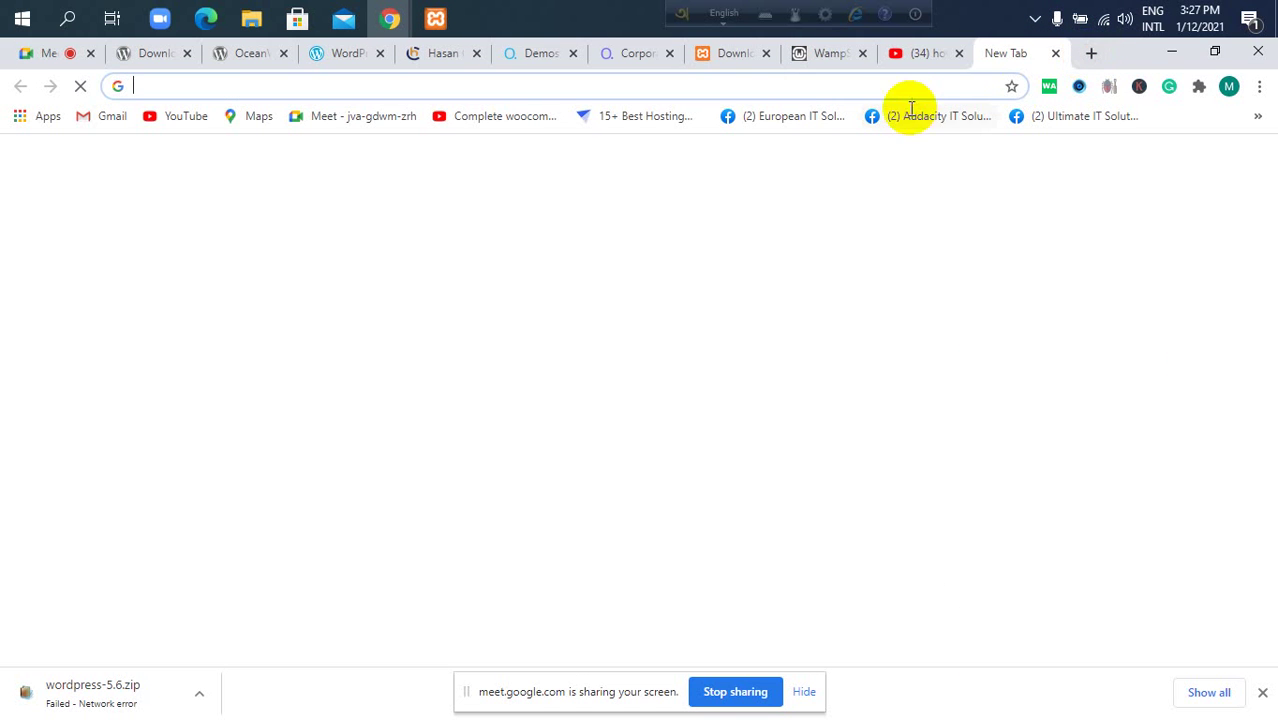
{"action": "left_click", "coordinate": [884, 86]}
{"action": "type", "text": "local"}
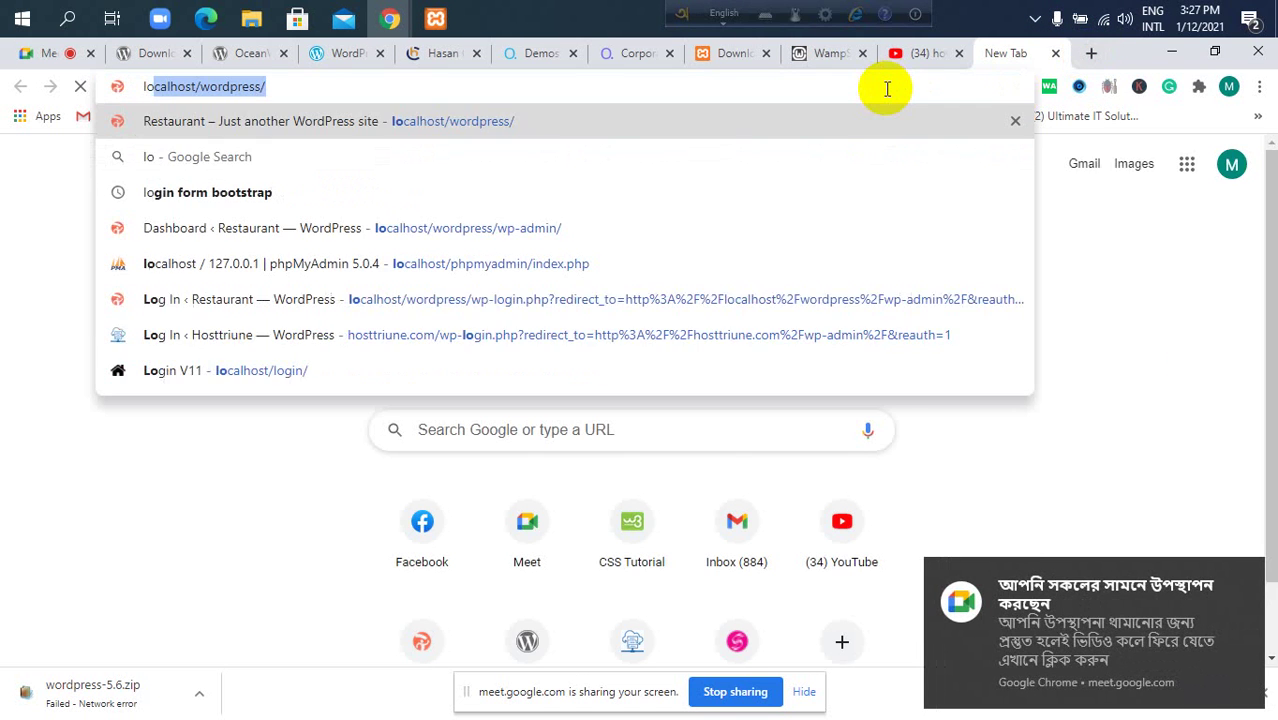
{"action": "key", "text": "Right"}
{"action": "key", "text": "BackSpace"}
{"action": "key", "text": "BackSpace"}
{"action": "key", "text": "BackSpace"}
{"action": "key", "text": "BackSpace"}
{"action": "key", "text": "BackSpace"}
{"action": "key", "text": "BackSpace"}
{"action": "key", "text": "BackSpace"}
{"action": "key", "text": "BackSpace"}
{"action": "key", "text": "BackSpace"}
{"action": "key", "text": "BackSpace"}
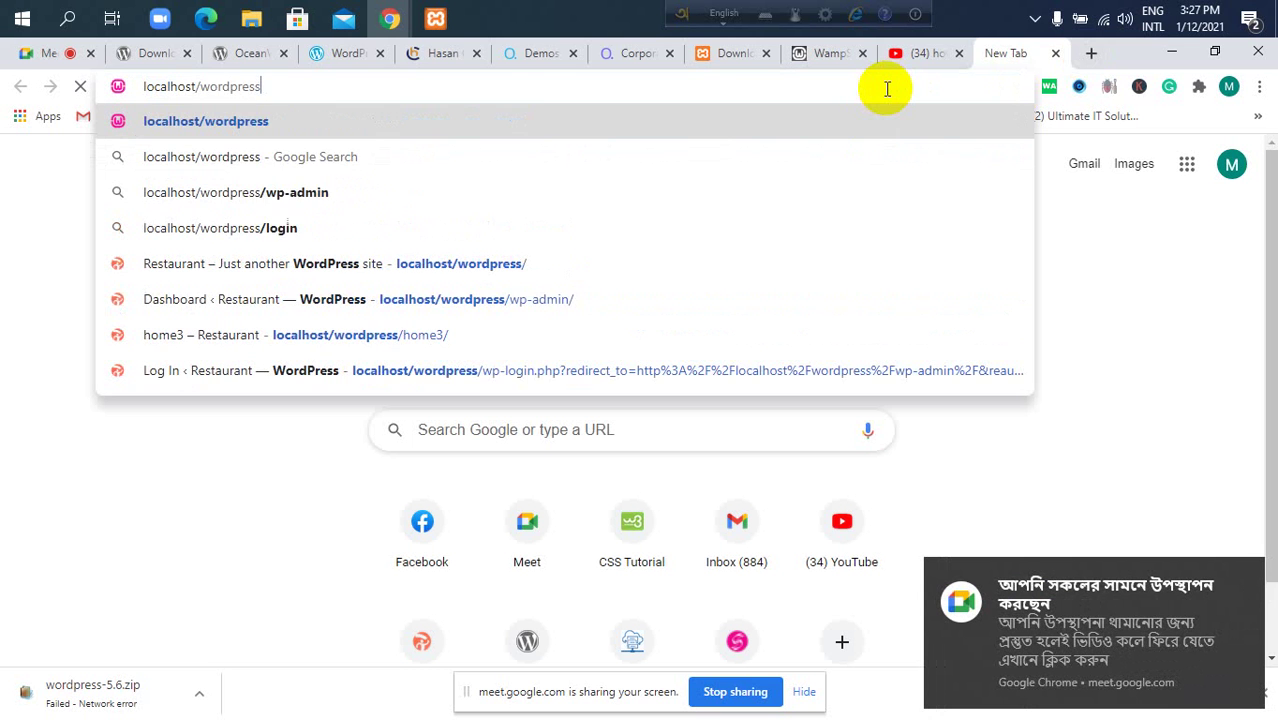
{"action": "key", "text": "Return"}
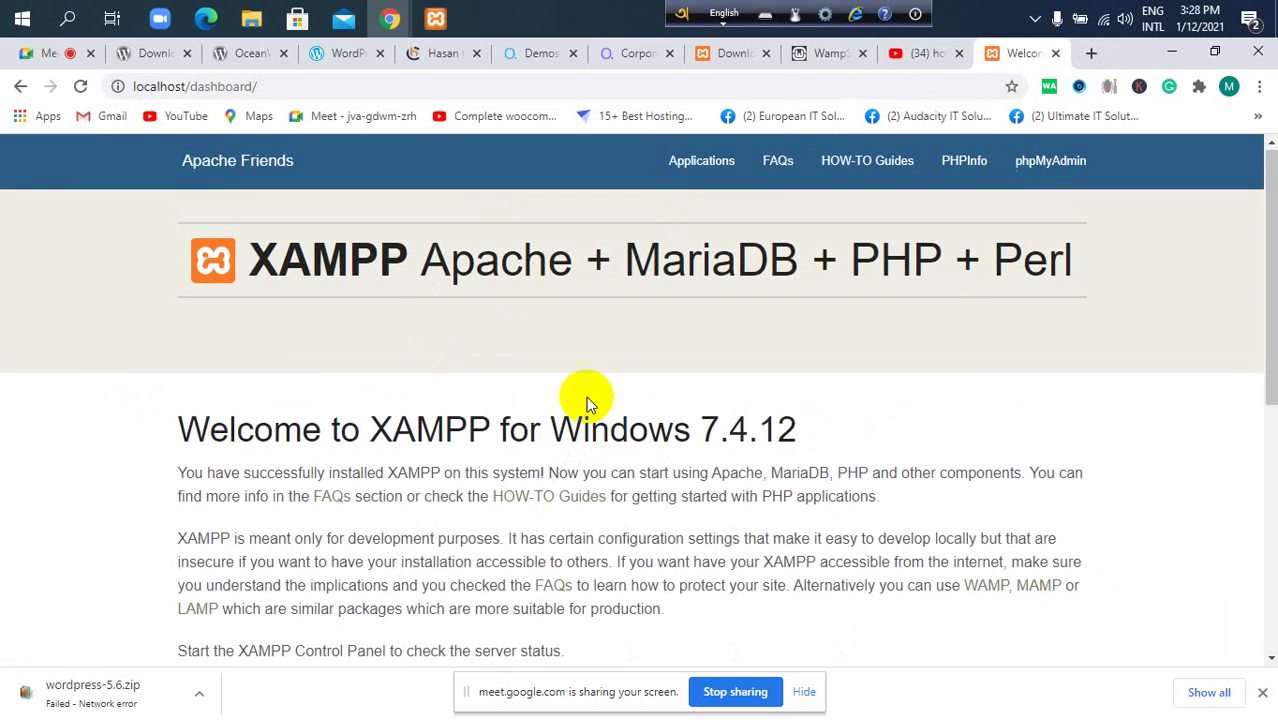
{"action": "scroll", "coordinate": [590, 390], "scroll_direction": "down", "scroll_amount": 5}
{"action": "scroll", "coordinate": [600, 350], "scroll_direction": "down", "scroll_amount": 2}
{"action": "scroll", "coordinate": [609, 334], "scroll_direction": "up", "scroll_amount": 5}
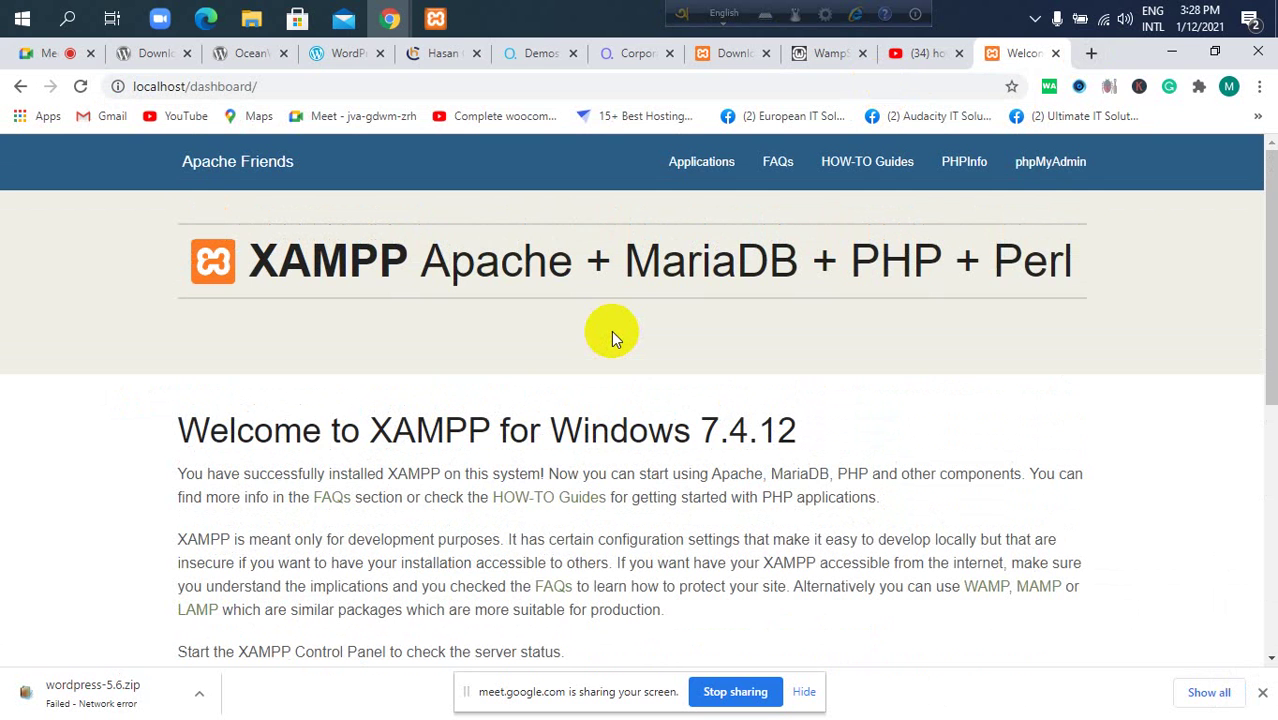
Reload localhost/ from the address bar, then check and minimize the XAMPP Control Panel.
{"action": "left_click", "coordinate": [433, 88]}
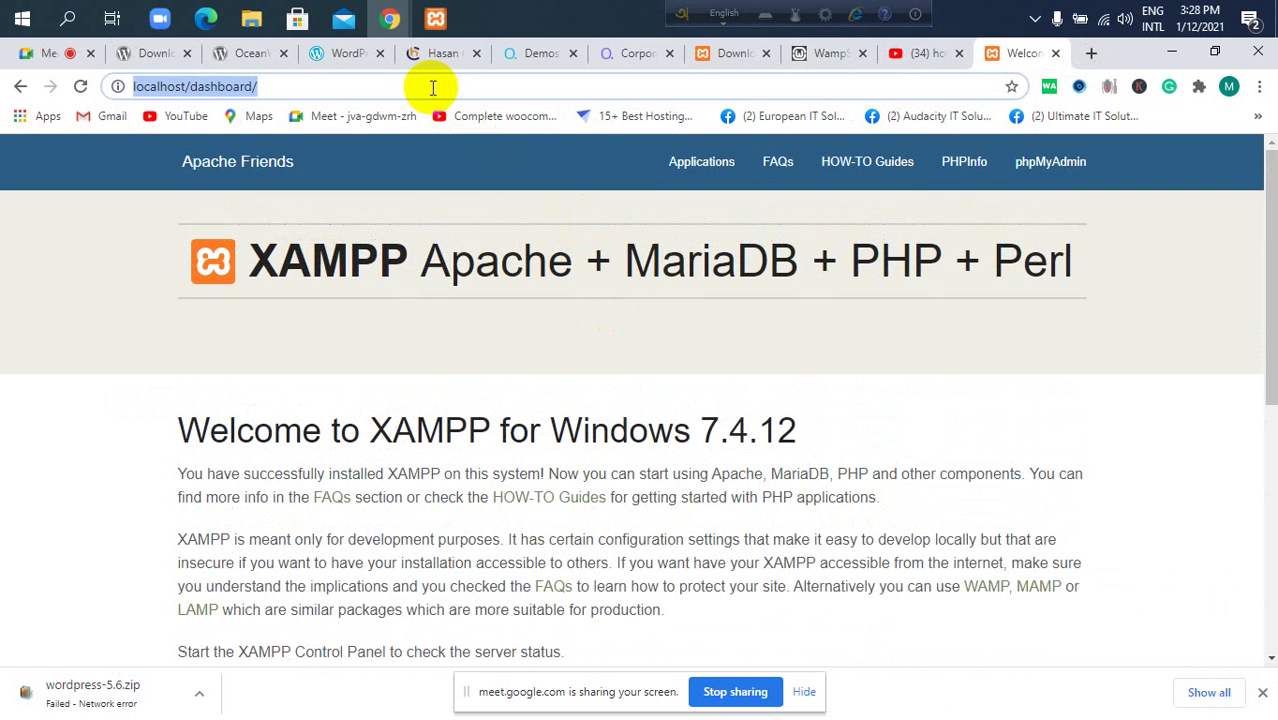
{"action": "key", "text": "BackSpace"}
{"action": "type", "text": "locah"}
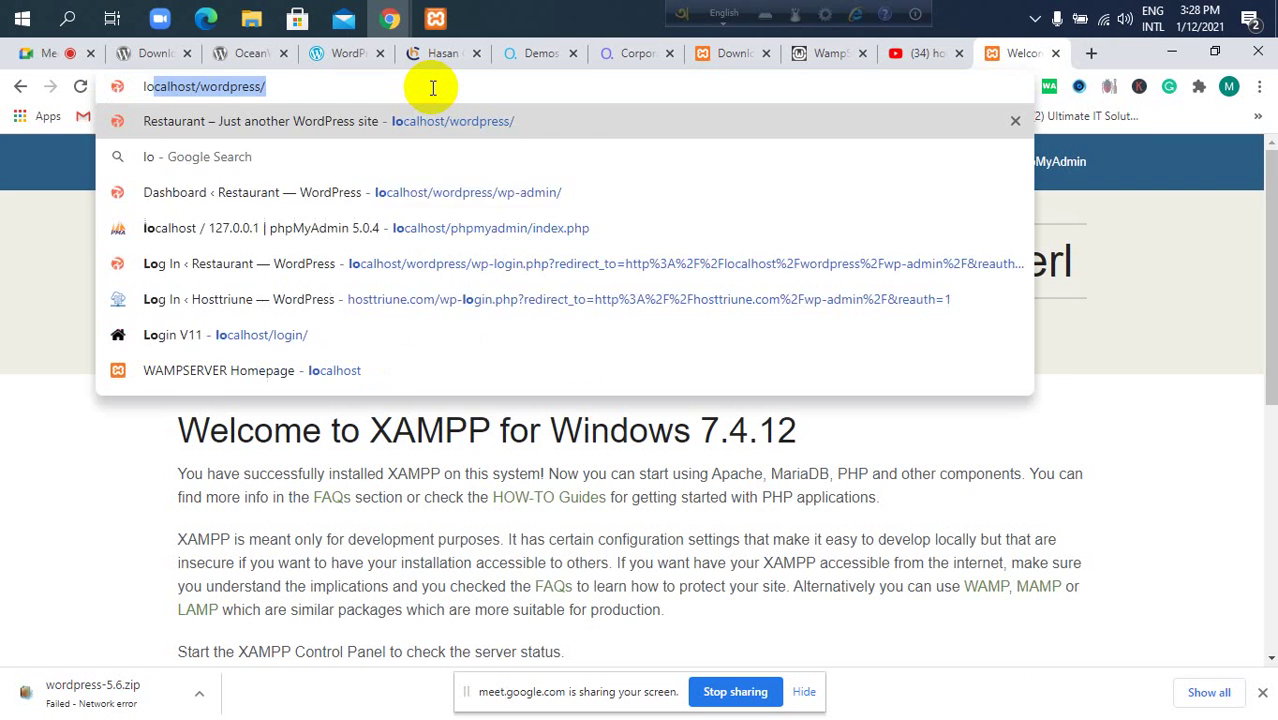
{"action": "key", "text": "BackSpace"}
{"action": "key", "text": "BackSpace"}
{"action": "key", "text": "BackSpace"}
{"action": "key", "text": "BackSpace"}
{"action": "key", "text": "BackSpace"}
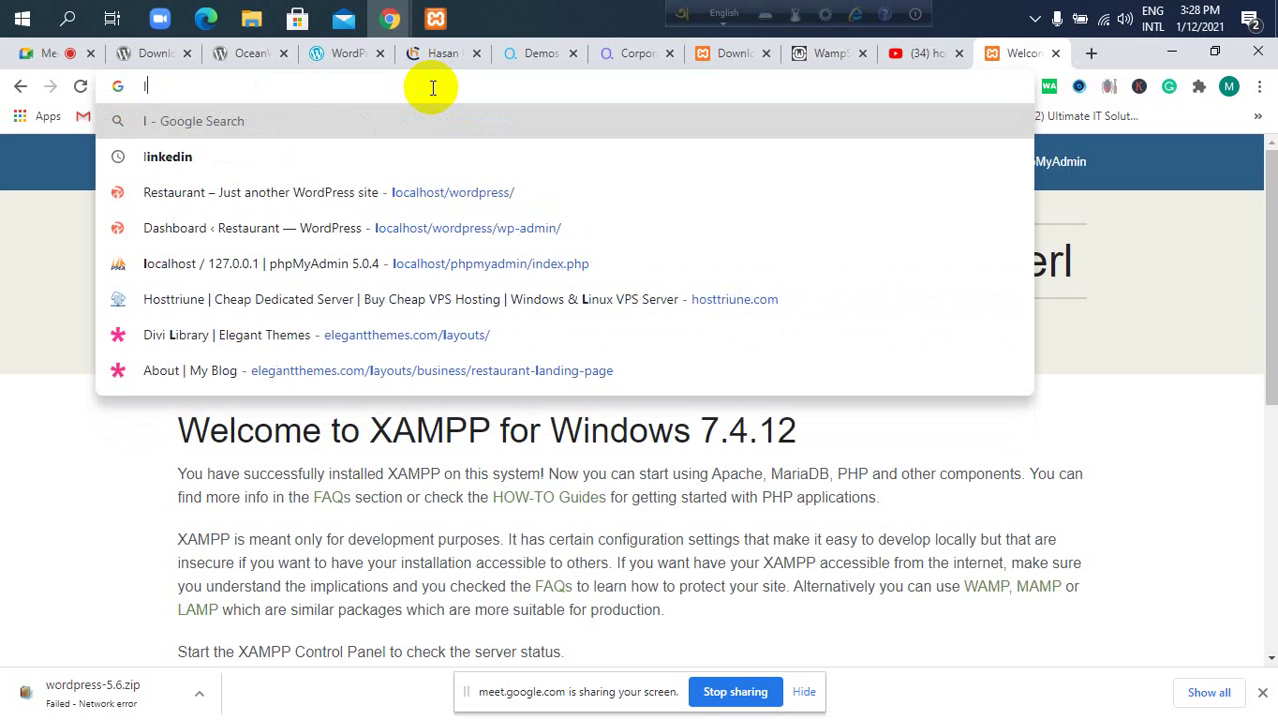
{"action": "type", "text": "locah"}
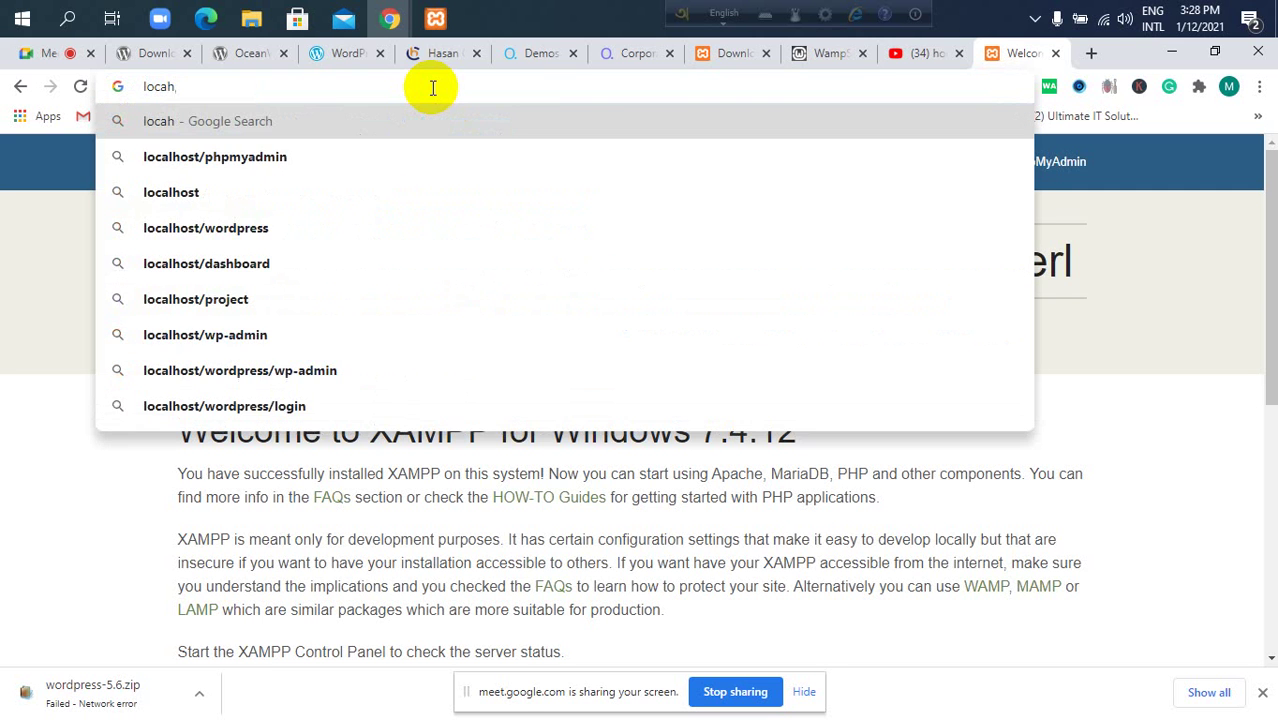
{"action": "key", "text": "BackSpace"}
{"action": "type", "text": "lhs"}
{"action": "key", "text": "BackSpace"}
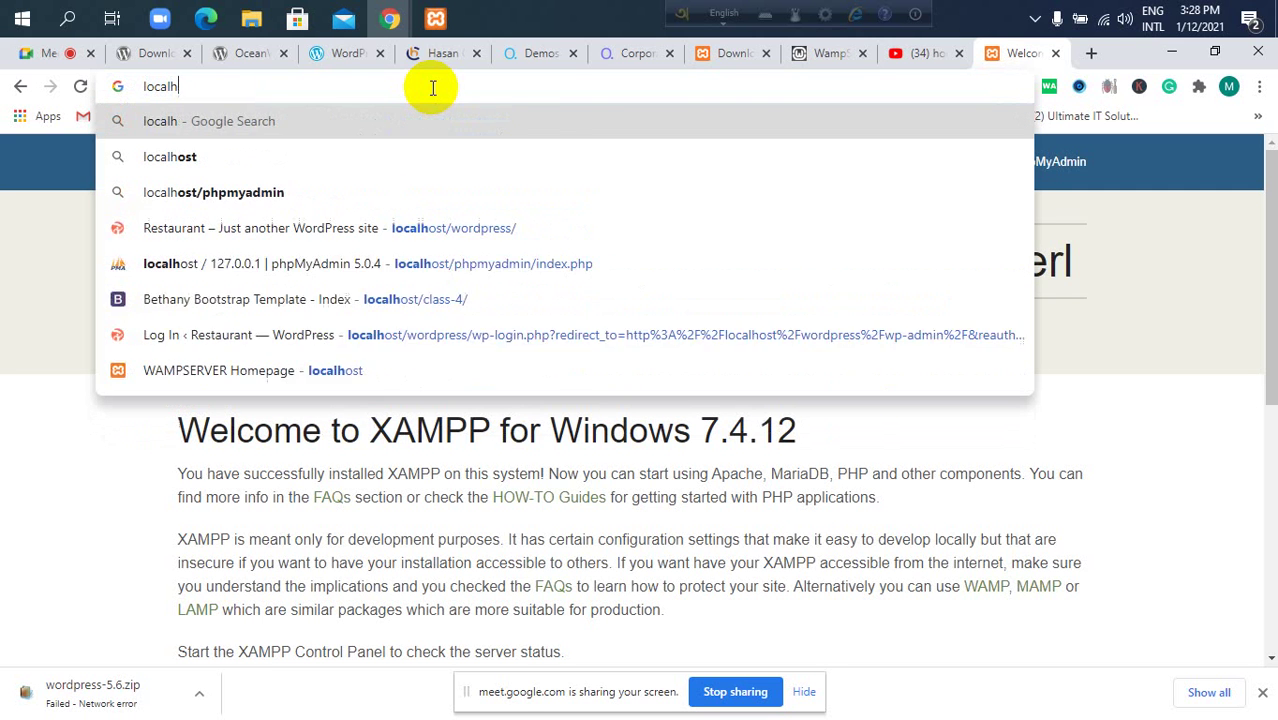
{"action": "type", "text": "ost"}
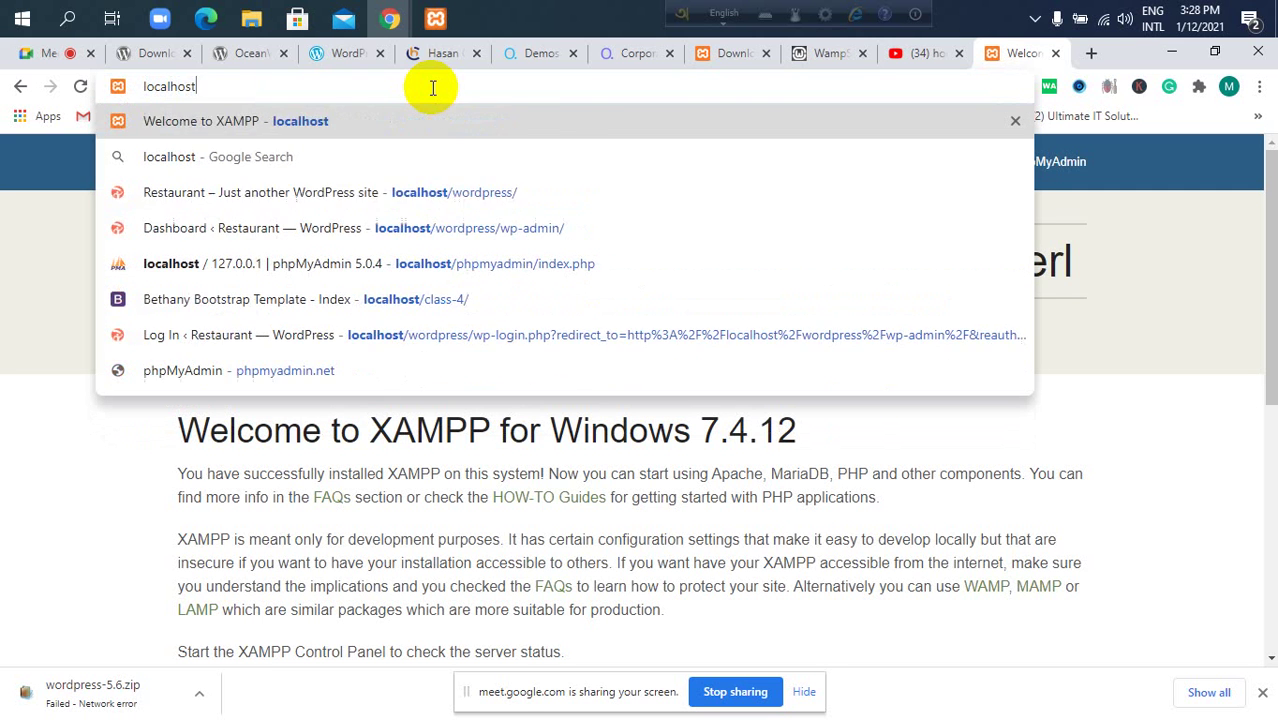
{"action": "type", "text": "/"}
{"action": "key", "text": "Return"}
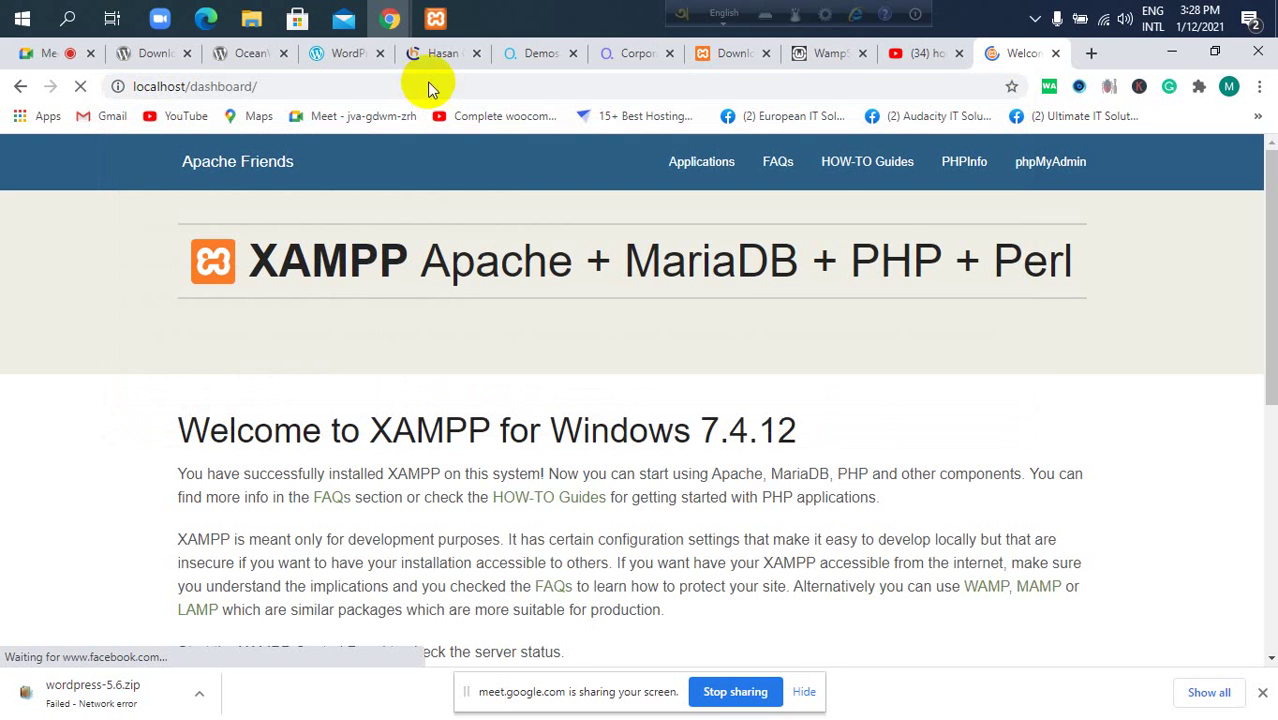
{"action": "left_click", "coordinate": [437, 18]}
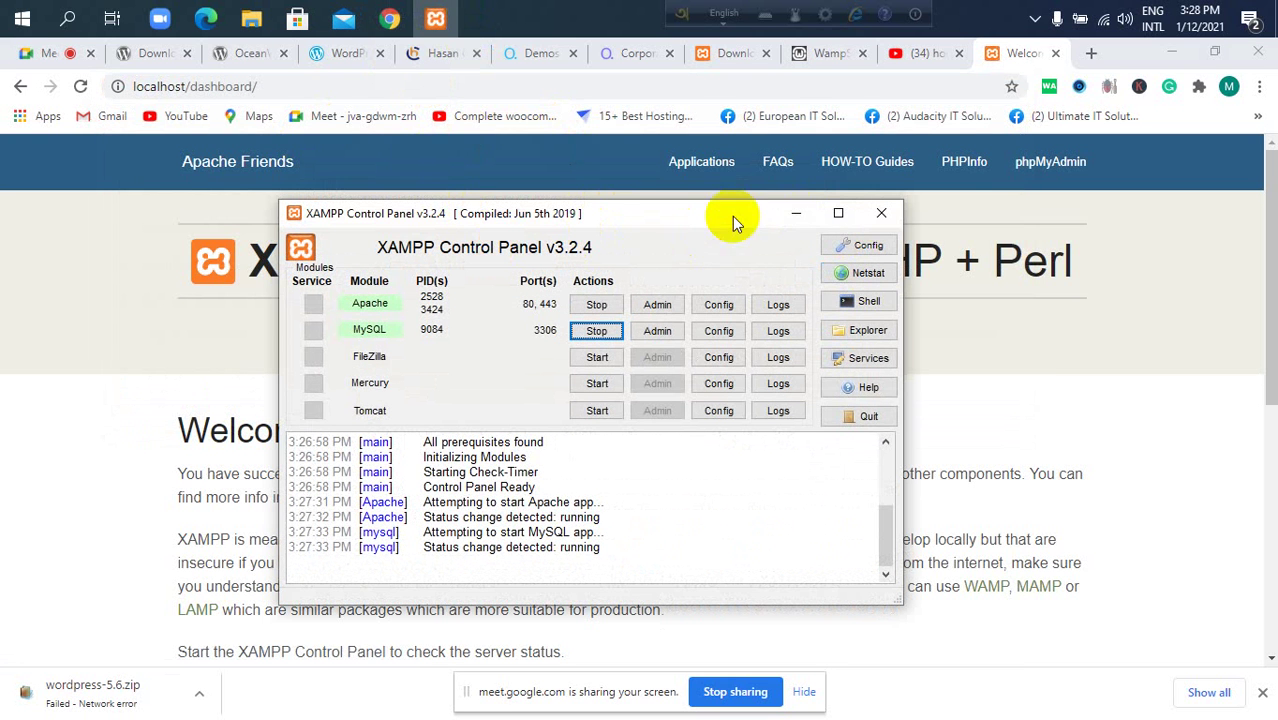
{"action": "left_click", "coordinate": [796, 213]}
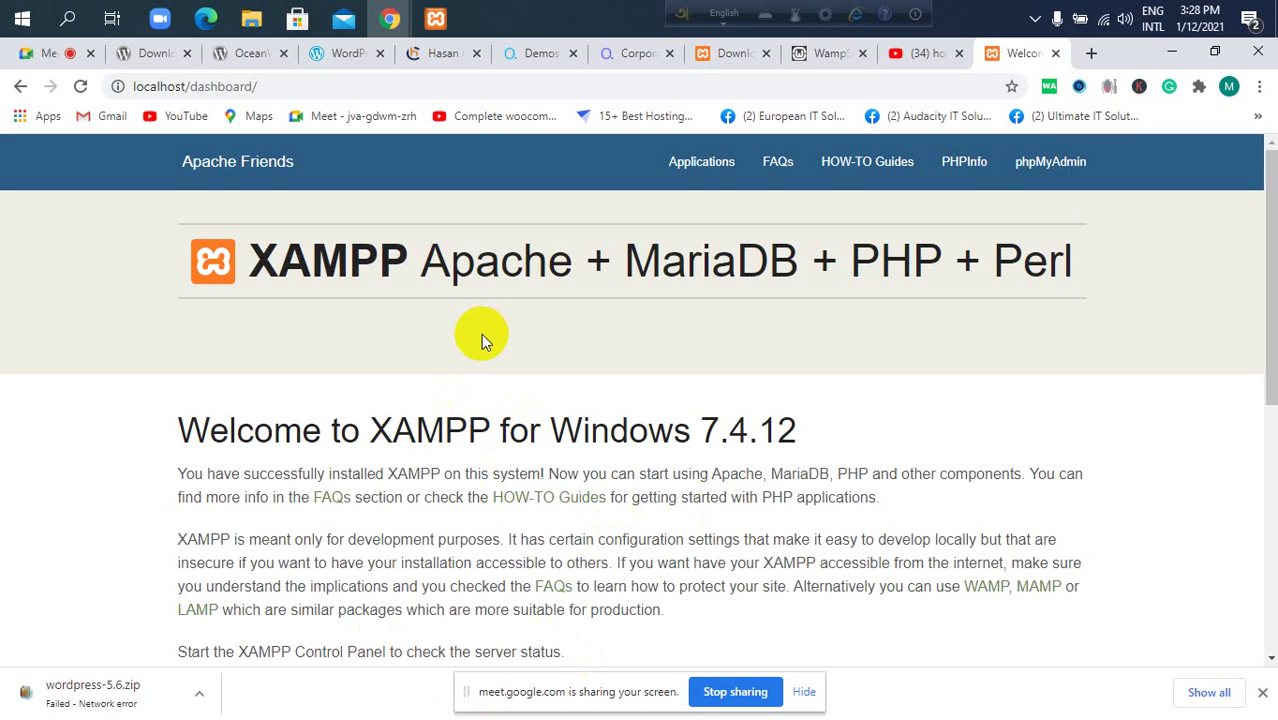
Glance at the Meet call and XAMPP panel, then switch to the WordPress.com pricing tab.
{"action": "left_click", "coordinate": [46, 53]}
{"action": "mouse_move", "coordinate": [707, 380]}
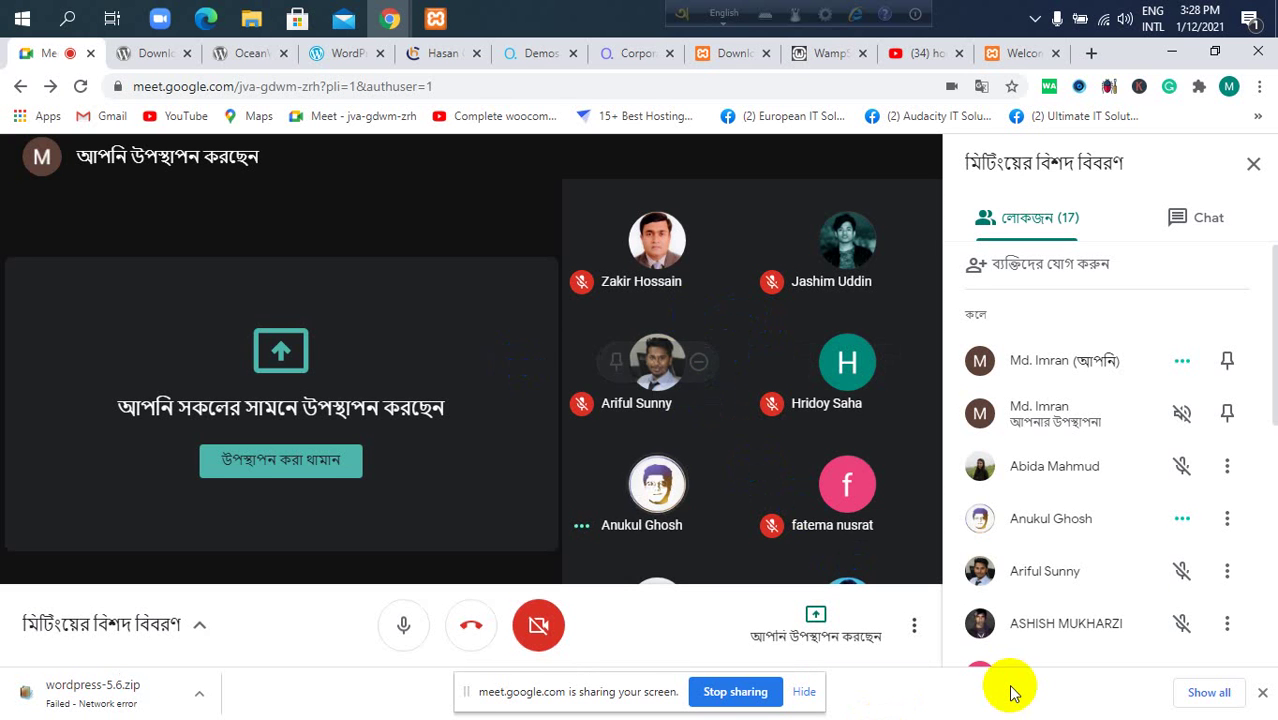
{"action": "left_click", "coordinate": [435, 18]}
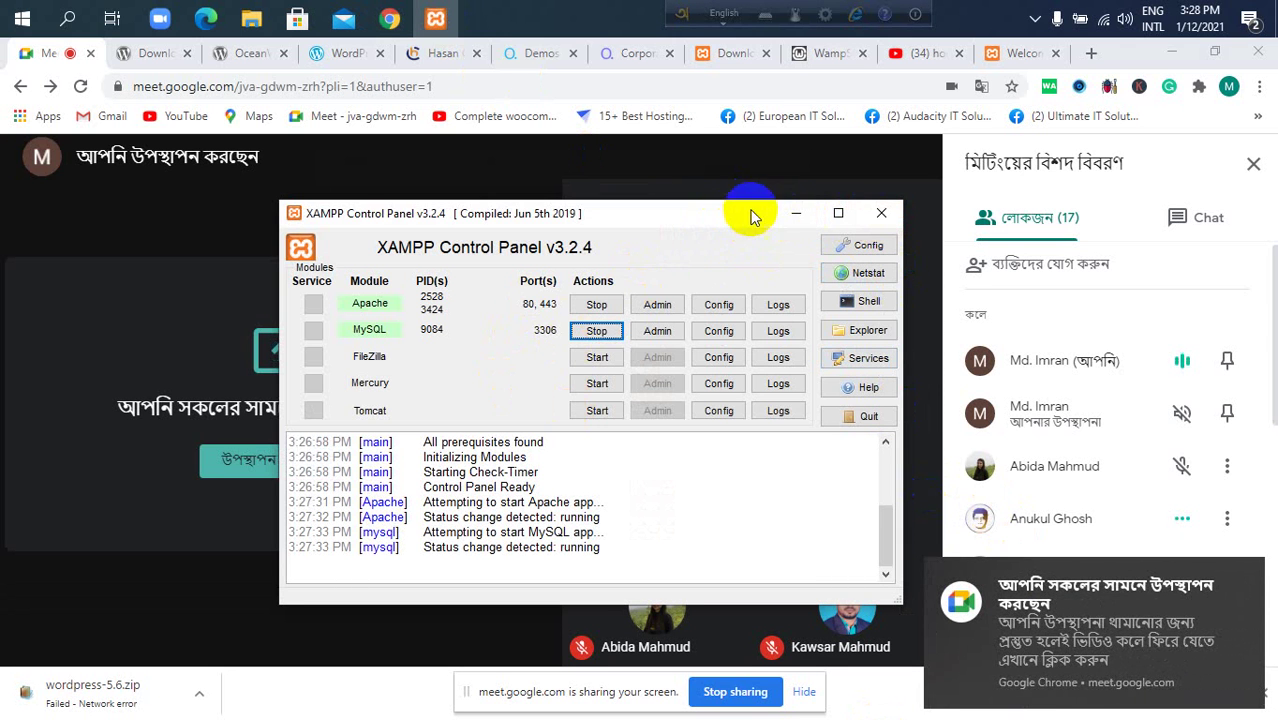
{"action": "left_click", "coordinate": [786, 215]}
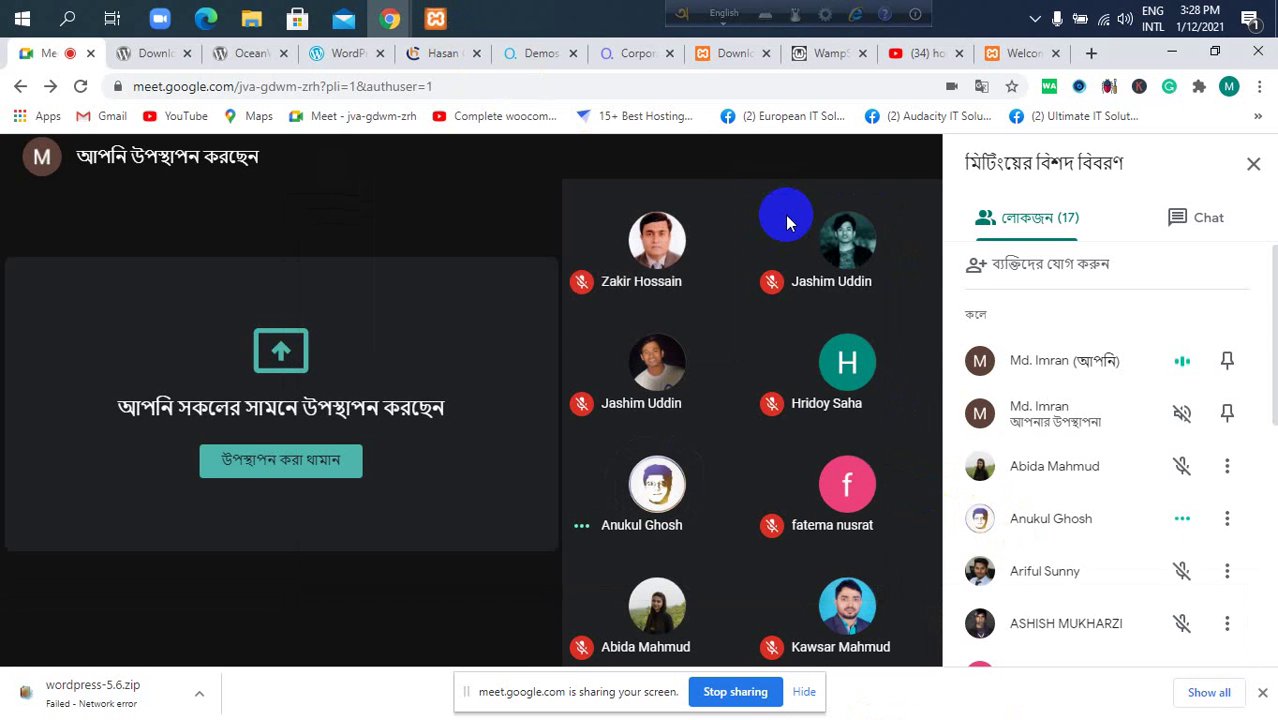
{"action": "left_click", "coordinate": [330, 53]}
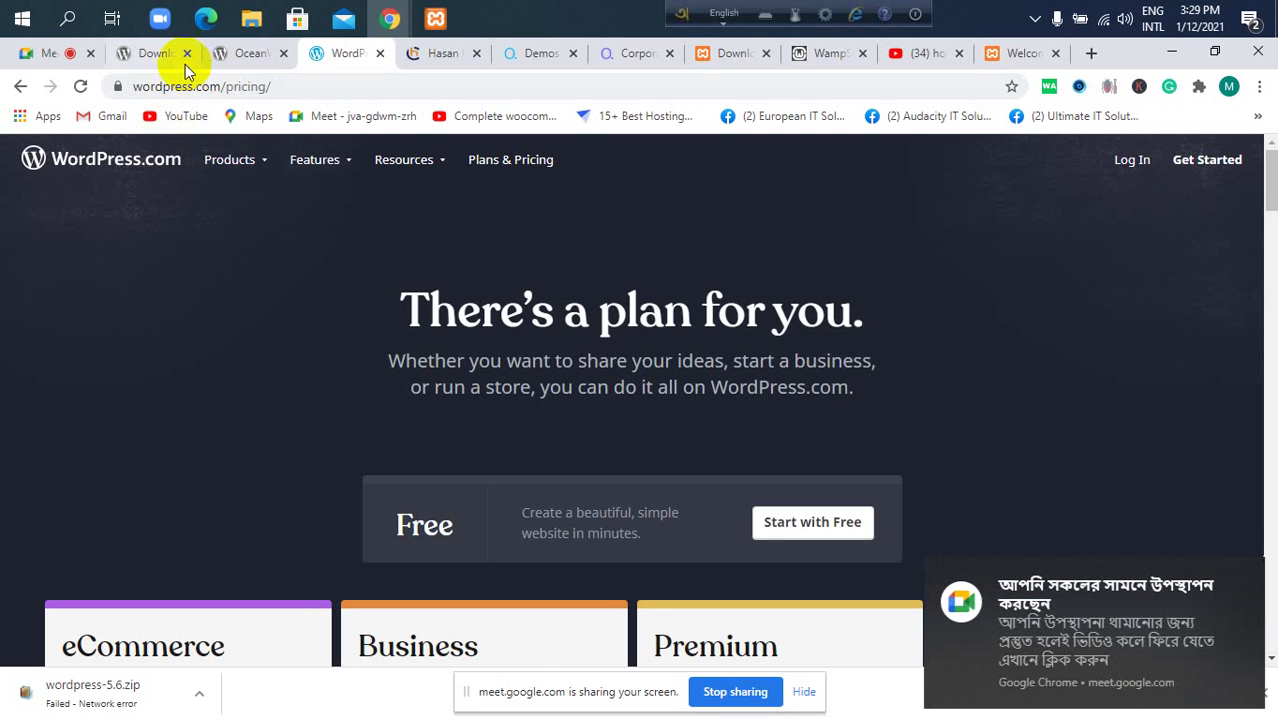
{"action": "left_click", "coordinate": [156, 58]}
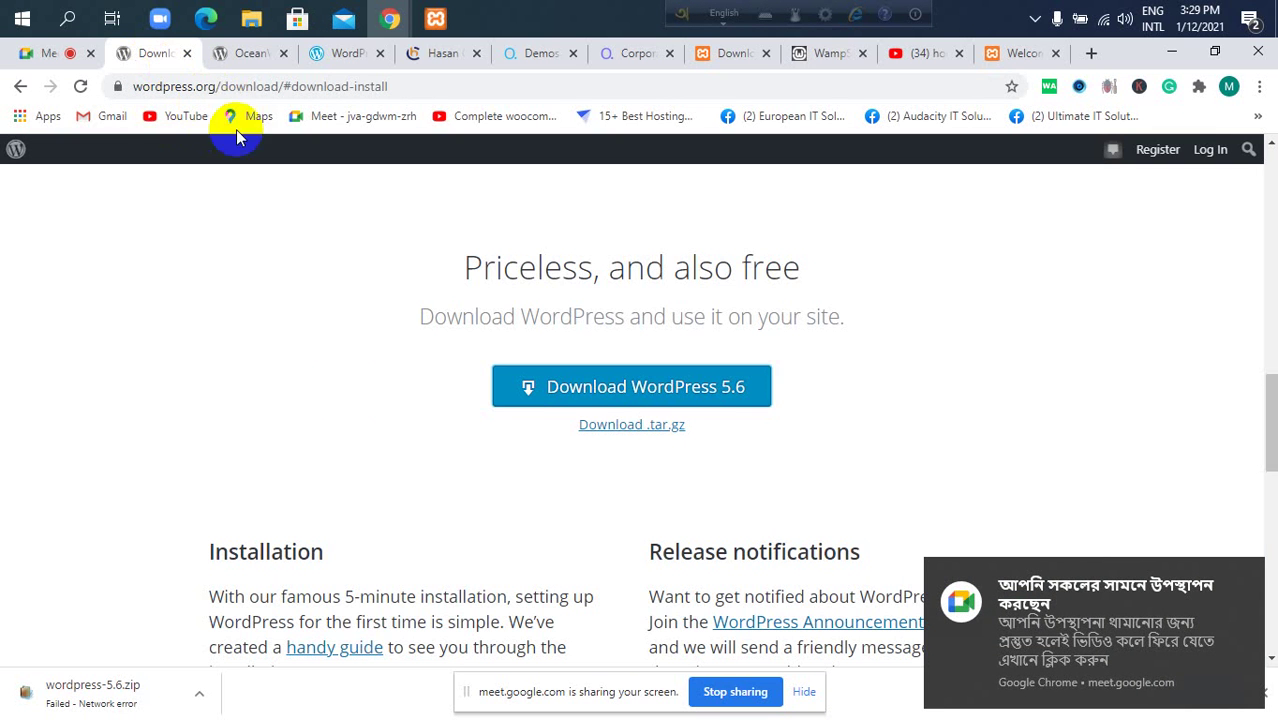
{"action": "scroll", "coordinate": [522, 403], "scroll_direction": "up", "scroll_amount": 2}
{"action": "left_click_drag", "start_coordinate": [390, 86], "coordinate": [214, 86]}
{"action": "key", "text": "BackSpace"}
{"action": "key", "text": "BackSpace"}
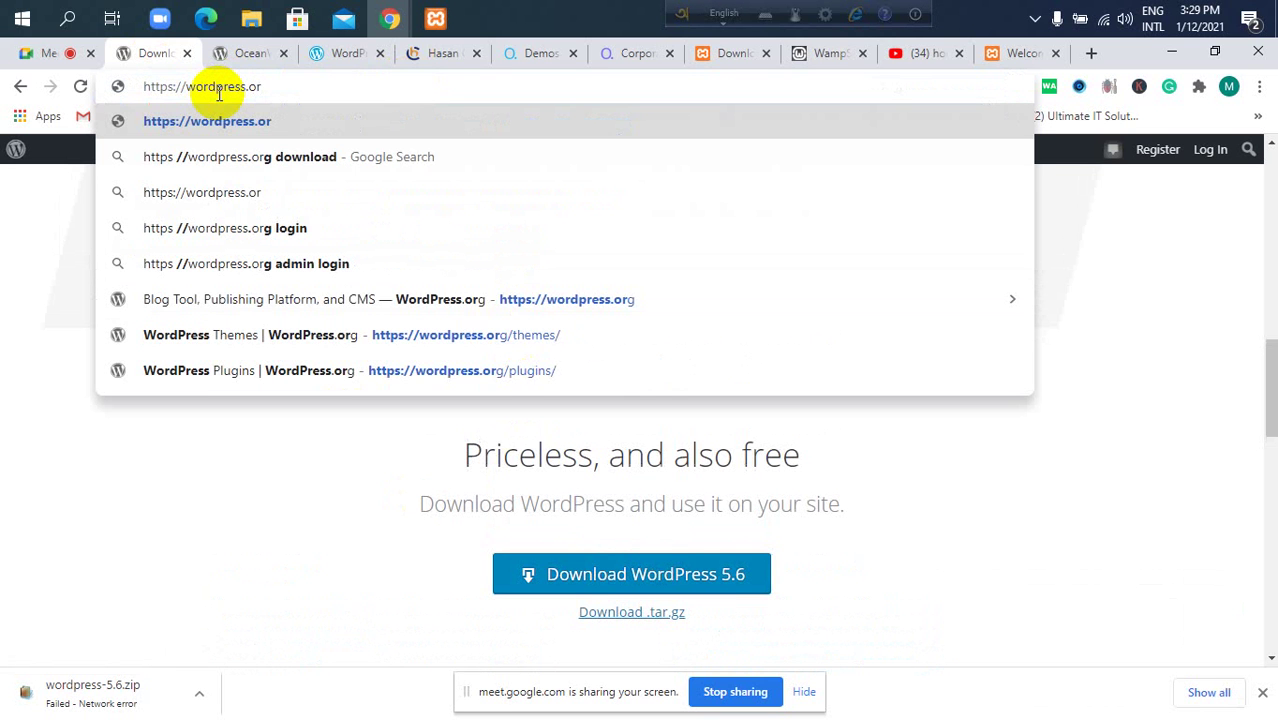
{"action": "type", "text": "g"}
{"action": "key", "text": "Return"}
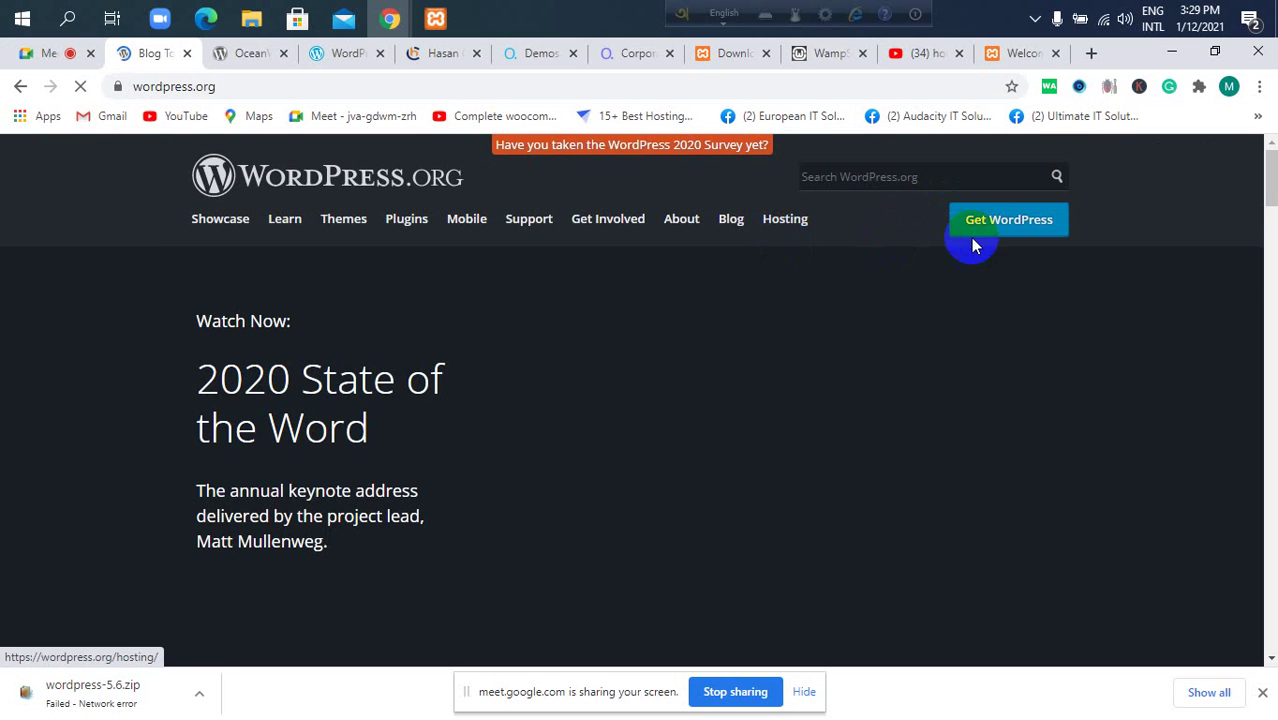
Open Get WordPress, jump to the Download WordPress 5.6 section, and minimize Chrome.
{"action": "left_click", "coordinate": [988, 222]}
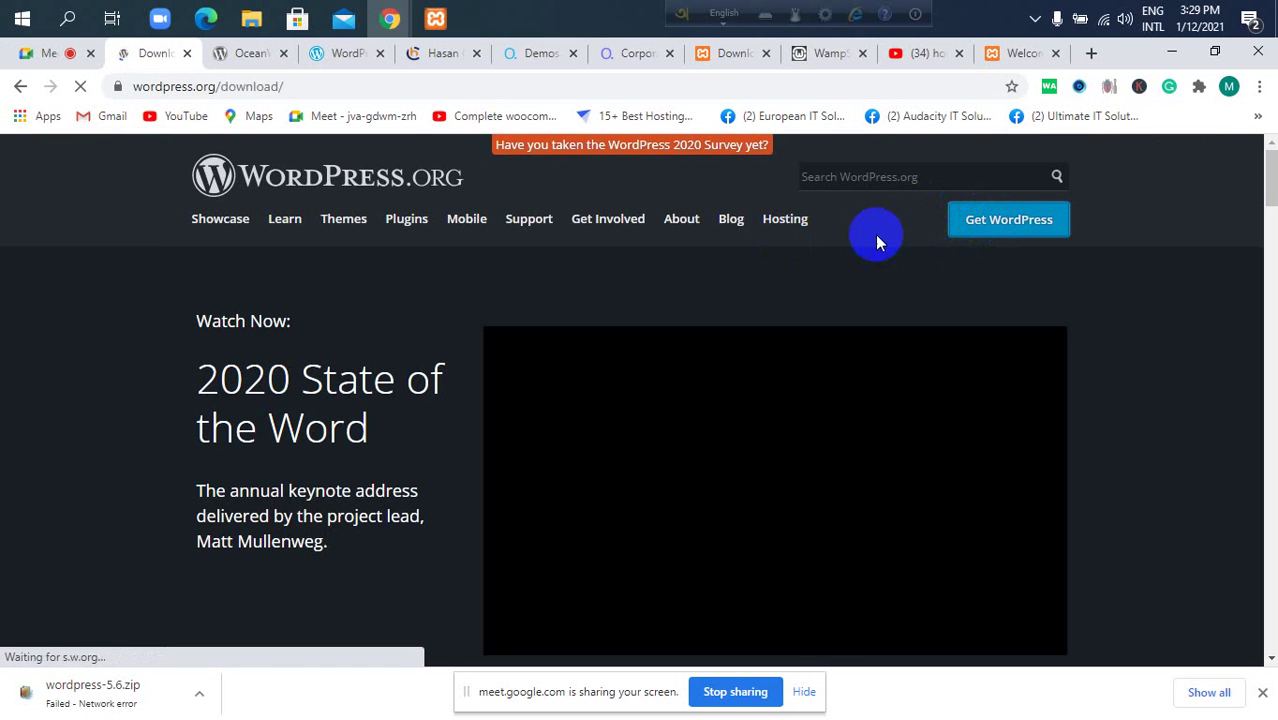
{"action": "scroll", "coordinate": [663, 331], "scroll_direction": "down", "scroll_amount": 3}
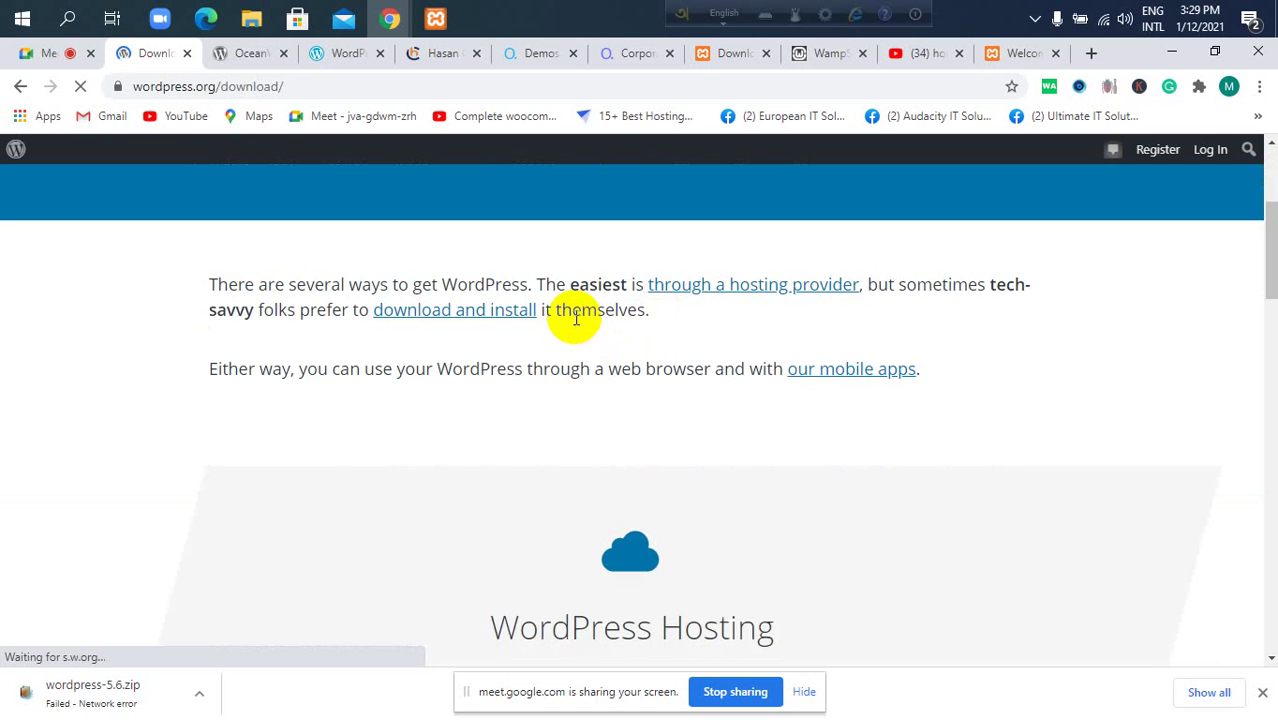
{"action": "scroll", "coordinate": [575, 316], "scroll_direction": "down", "scroll_amount": 1}
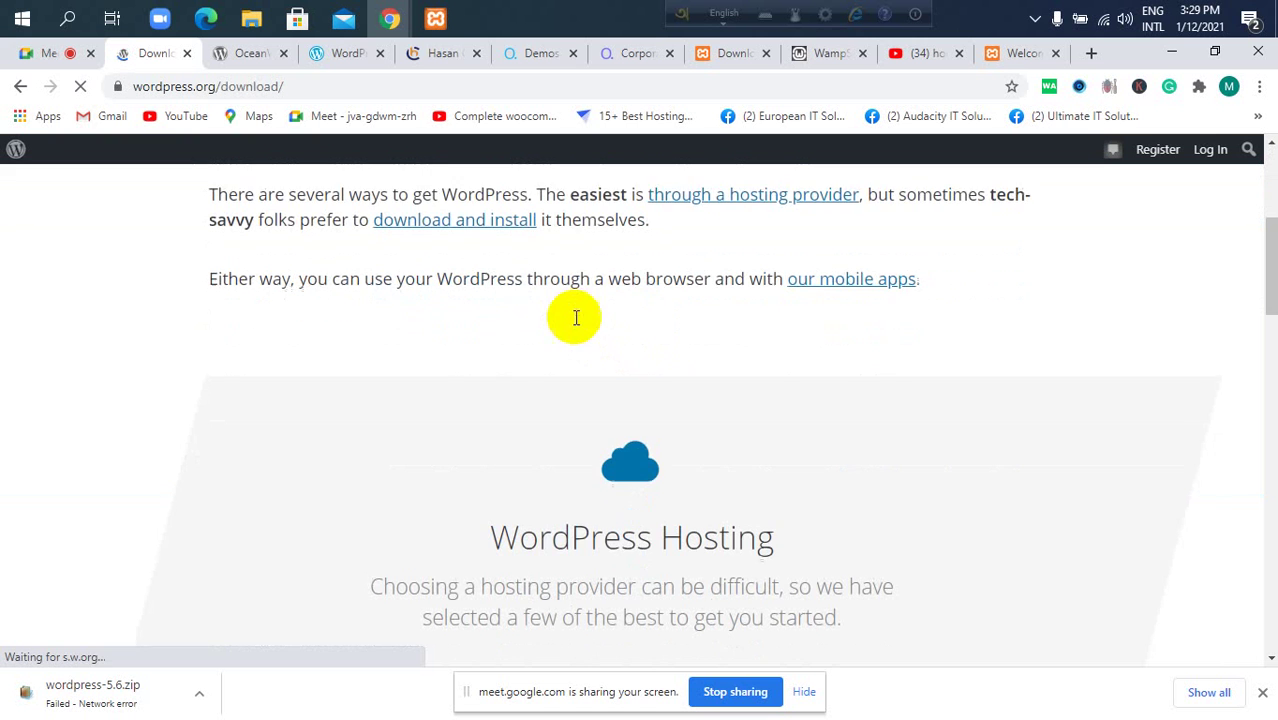
{"action": "left_click", "coordinate": [447, 218]}
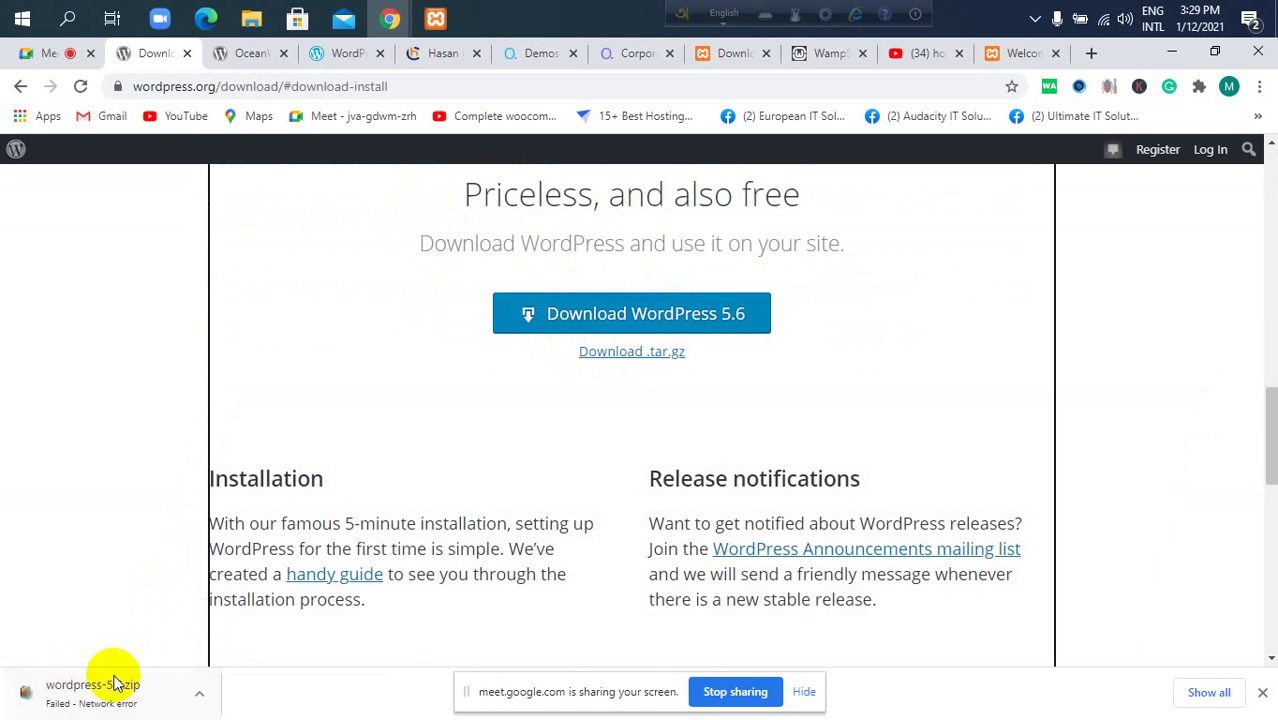
{"action": "left_click", "coordinate": [1172, 53]}
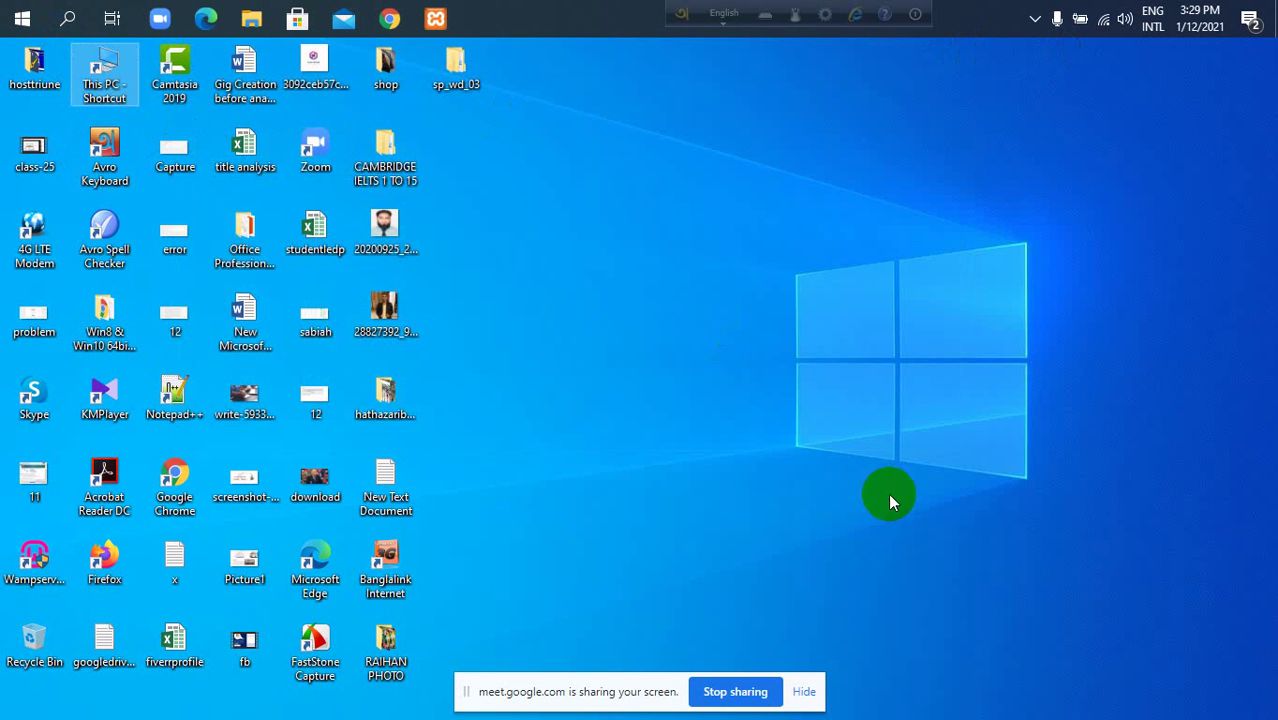
Open the Downloads folder from This PC in a maximized File Explorer window.
{"action": "double_click", "coordinate": [107, 88]}
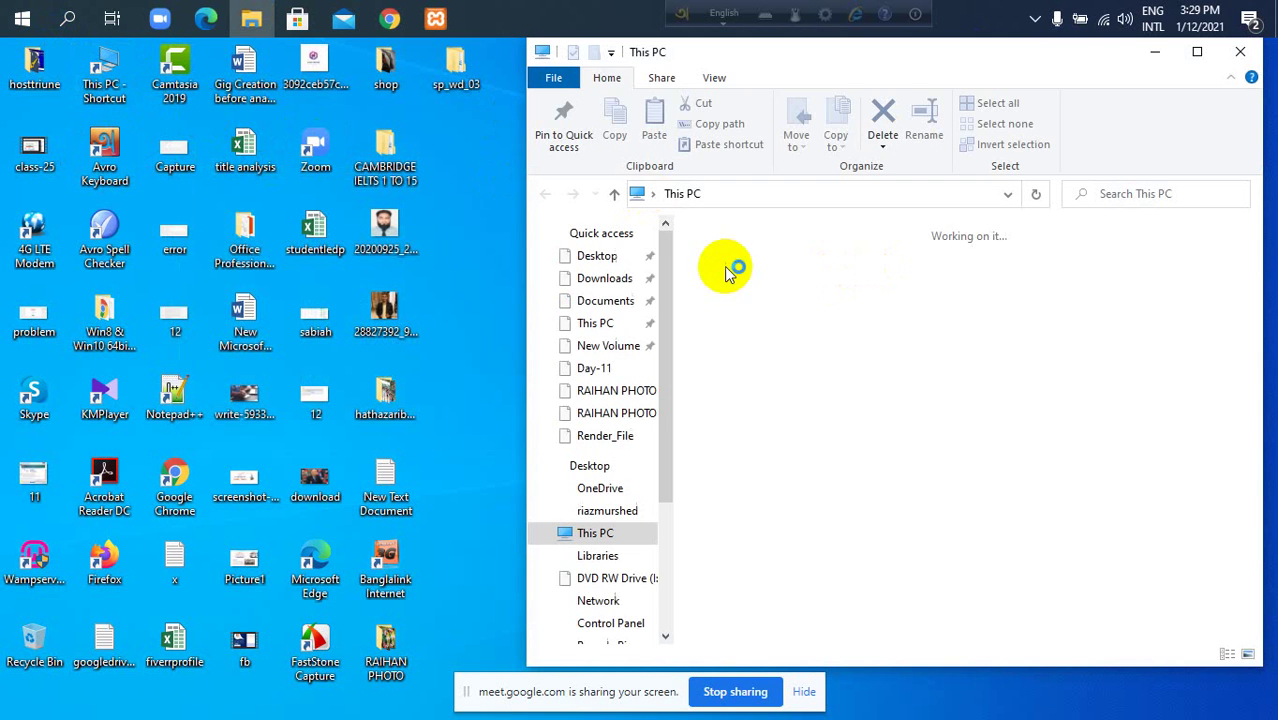
{"action": "left_click", "coordinate": [612, 280]}
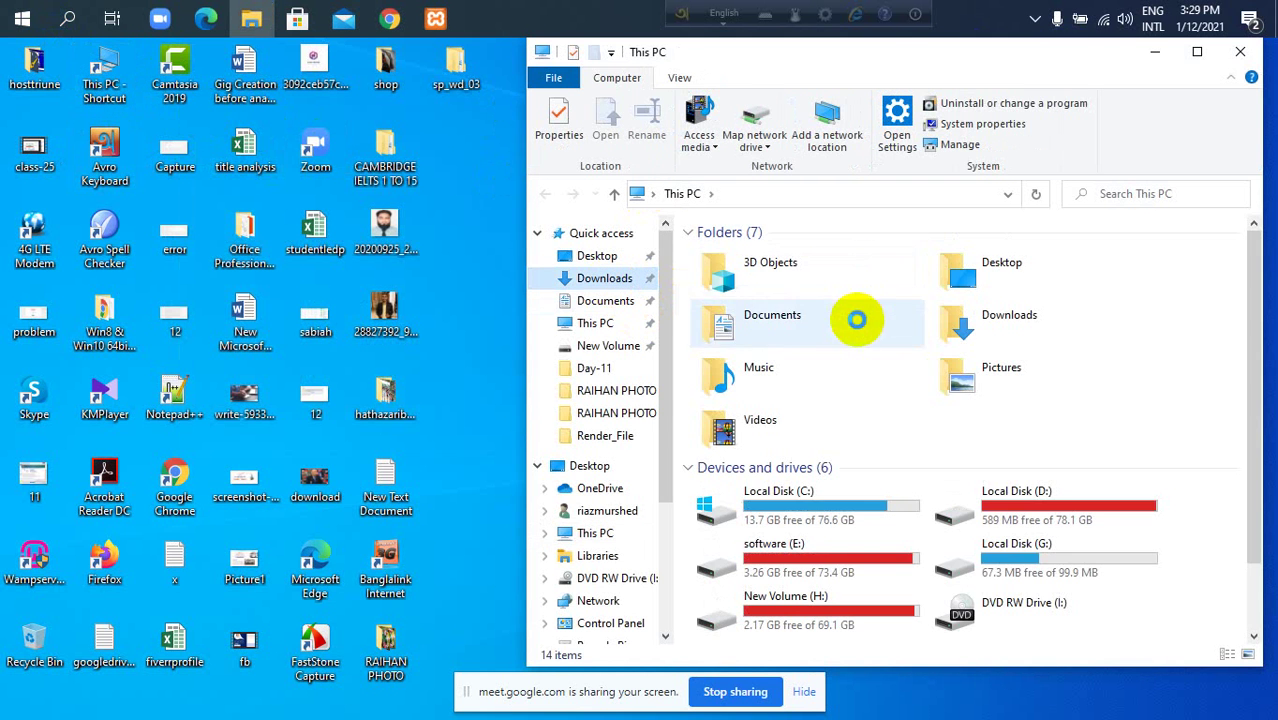
{"action": "left_click", "coordinate": [1196, 51]}
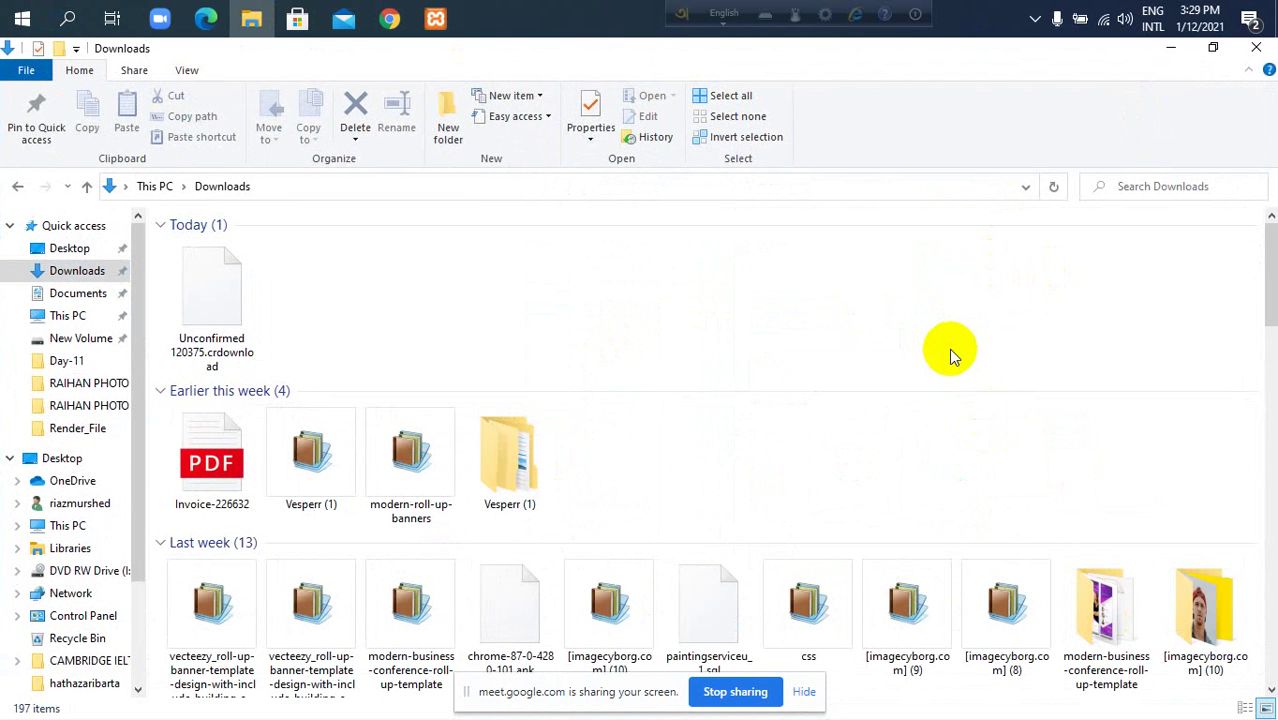
Cycle through files starting with 'w' to find wordpress-5.5.3, then restore the WordPress download page.
{"action": "key", "text": "w"}
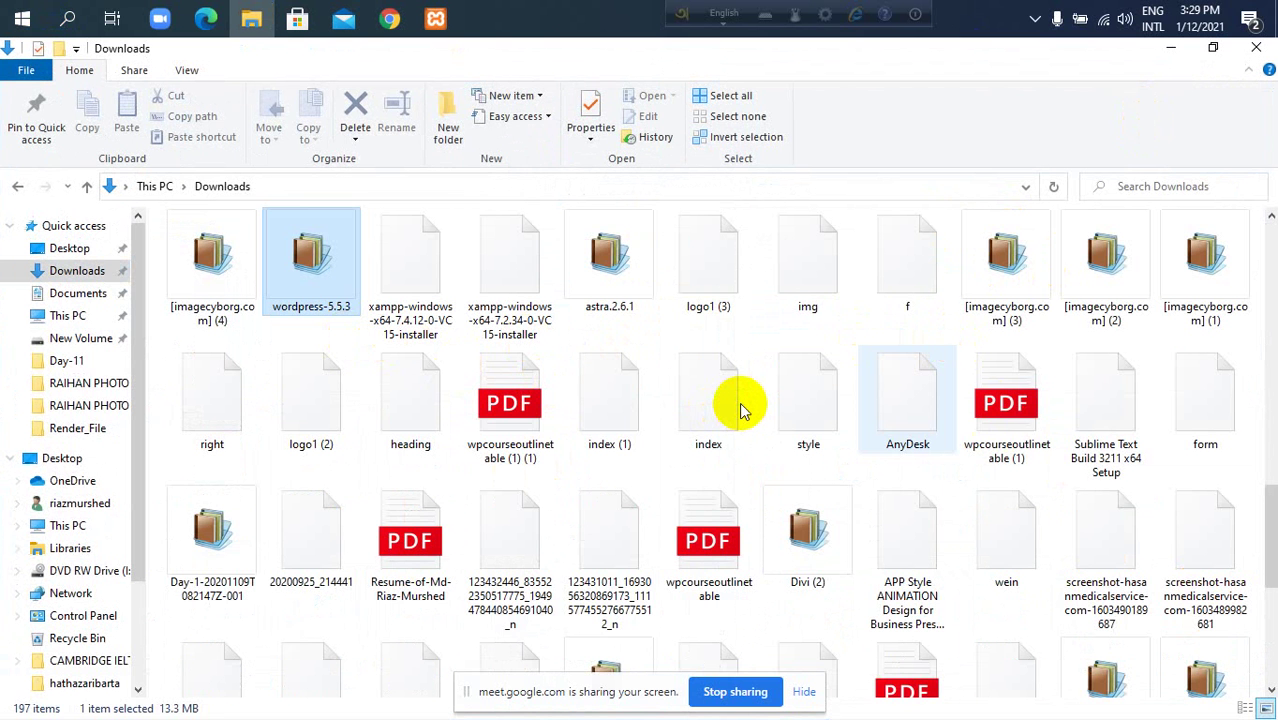
{"action": "key", "text": "w"}
{"action": "key", "text": "w"}
{"action": "key", "text": "w"}
{"action": "key", "text": "w"}
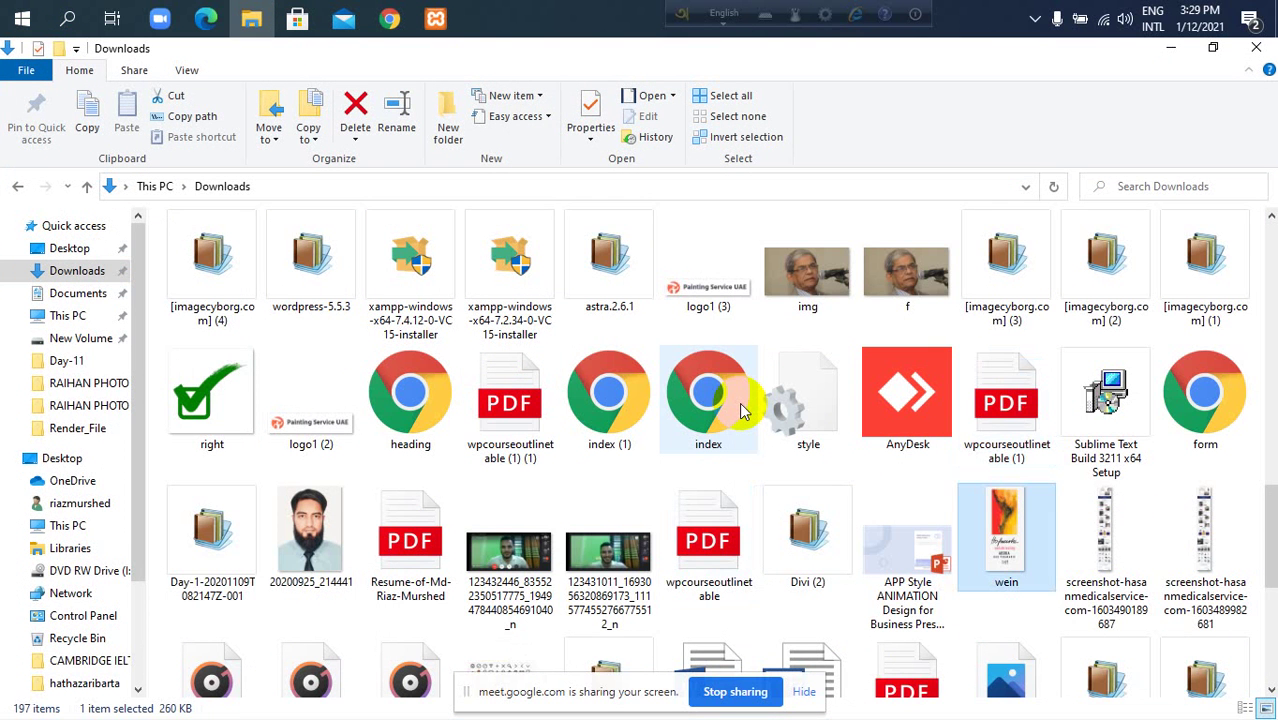
{"action": "key", "text": "w"}
{"action": "key", "text": "w"}
{"action": "key", "text": "w"}
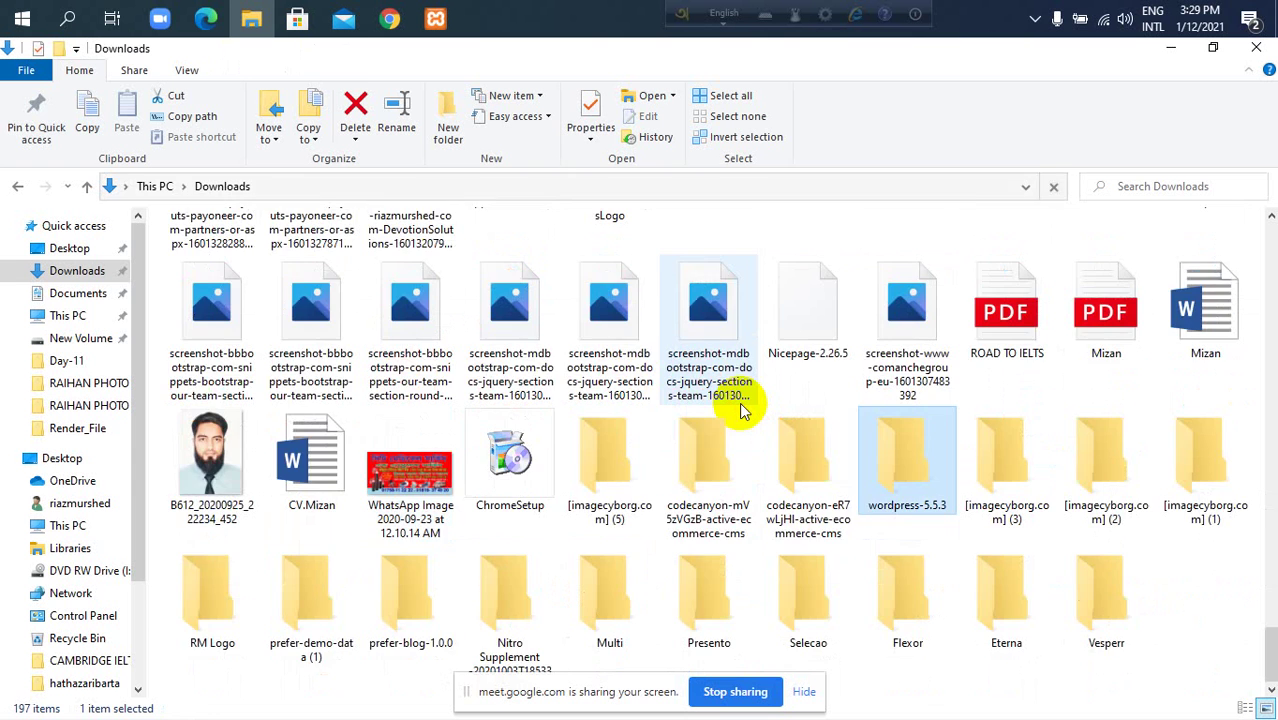
{"action": "key", "text": "w"}
{"action": "key", "text": "w"}
{"action": "key", "text": "w"}
{"action": "key", "text": "w"}
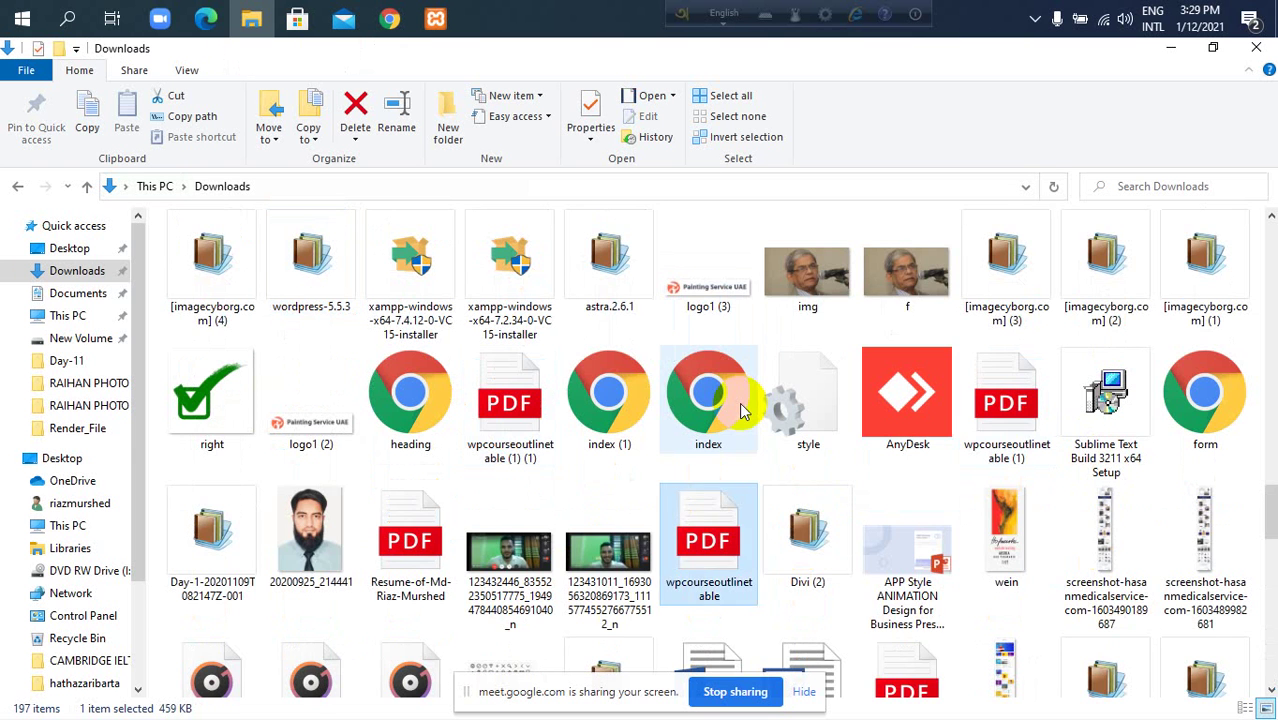
{"action": "key", "text": "w"}
{"action": "key", "text": "w"}
{"action": "key", "text": "w"}
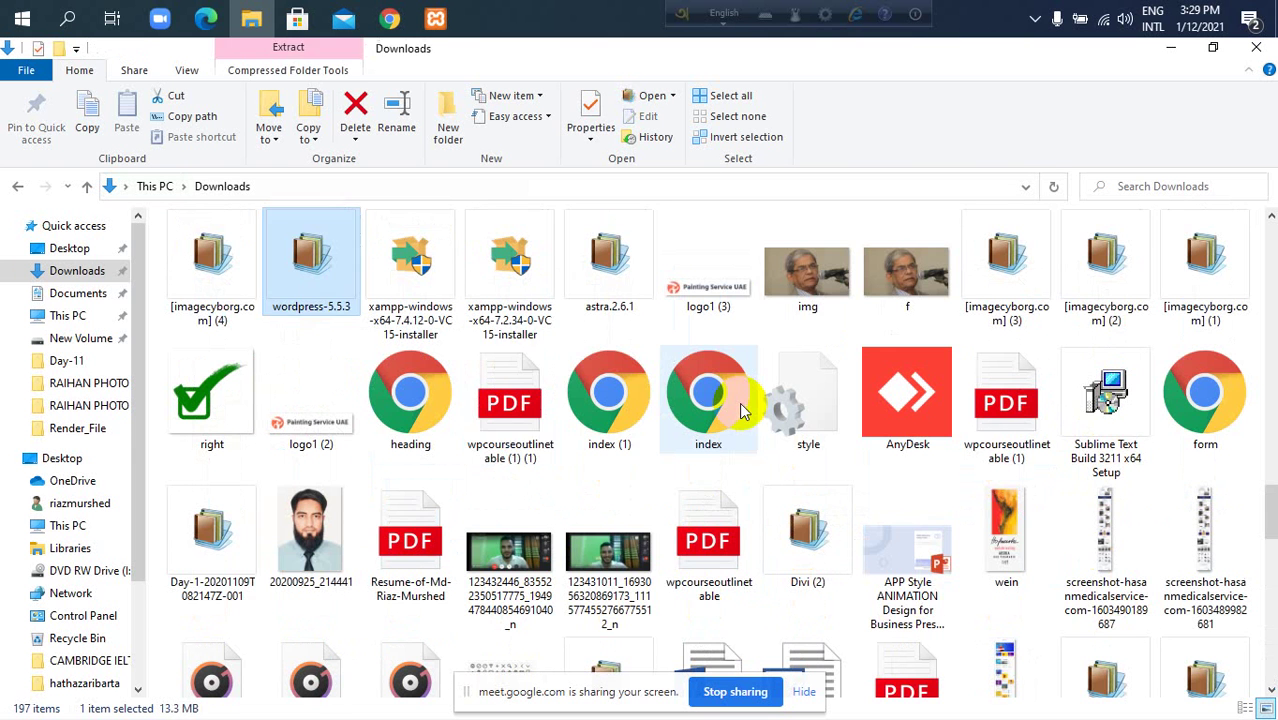
{"action": "left_click", "coordinate": [390, 18]}
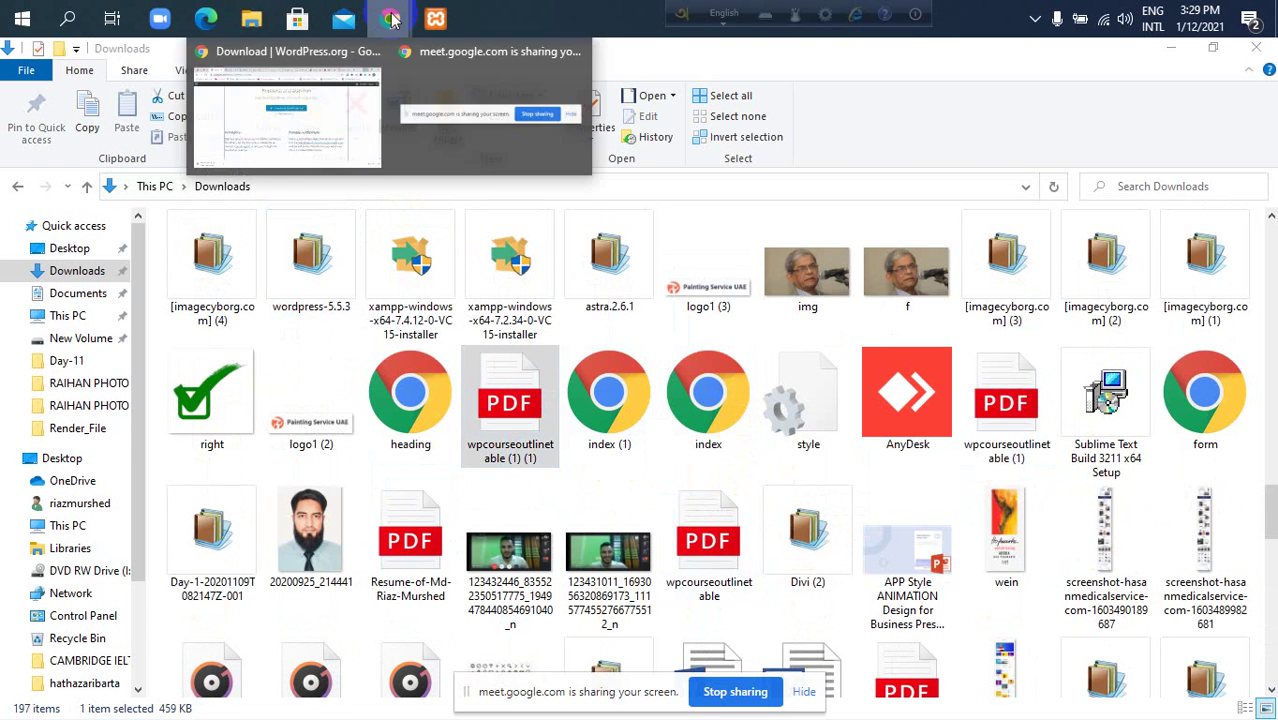
{"action": "left_click", "coordinate": [320, 118]}
Switch to the Meet tab and watch the other participant's shared screen.
{"action": "left_click", "coordinate": [50, 55]}
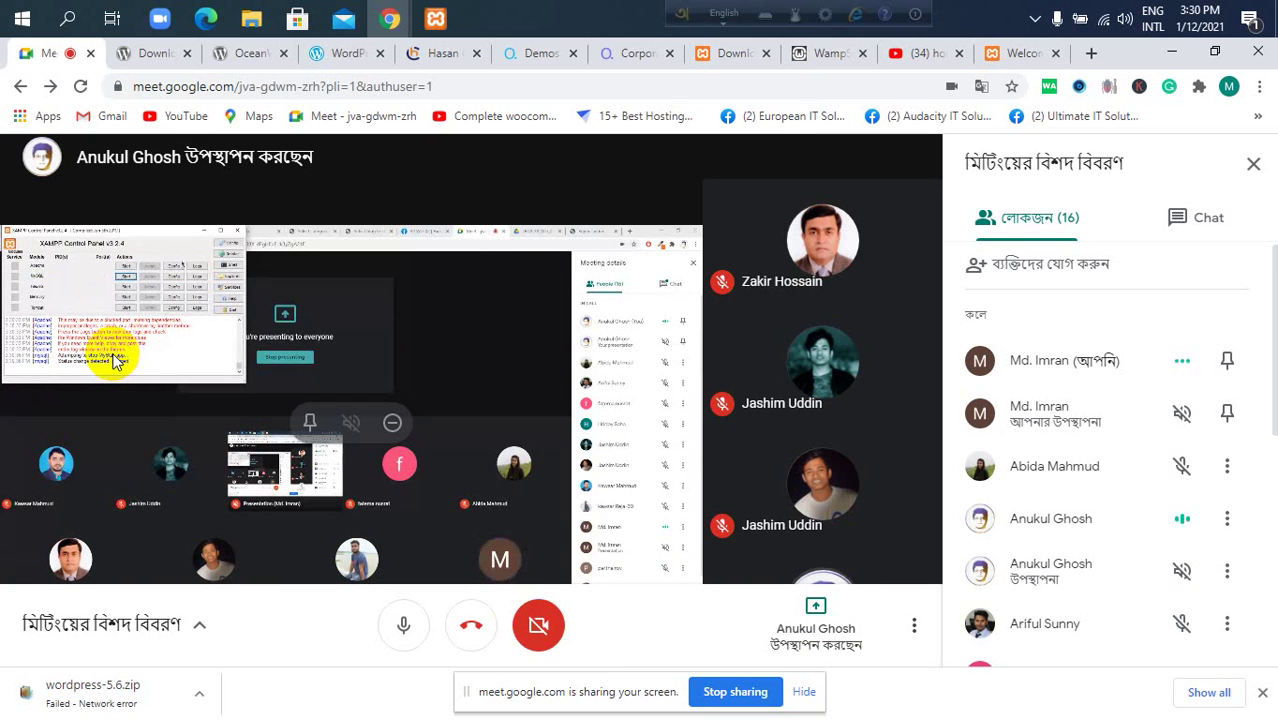
{"action": "left_click", "coordinate": [104, 309]}
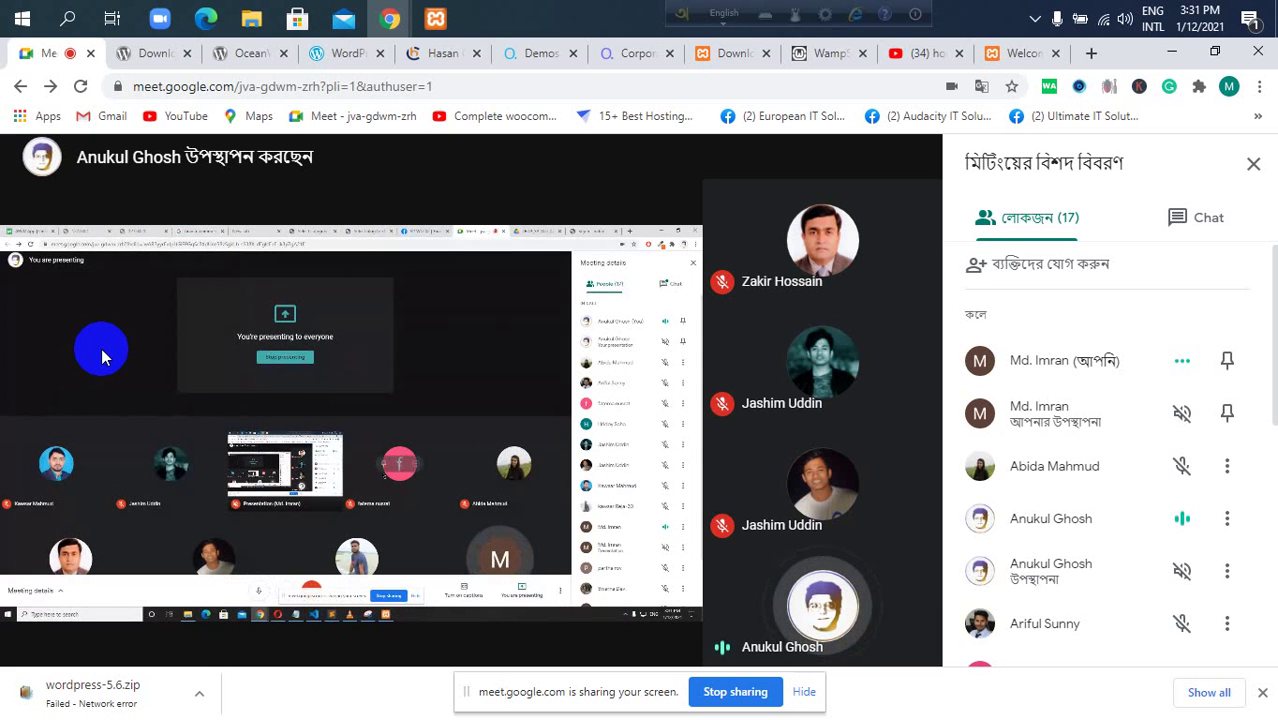
Browse the WampServer download versions, then go back to the Google Meet call.
{"action": "left_click", "coordinate": [799, 58]}
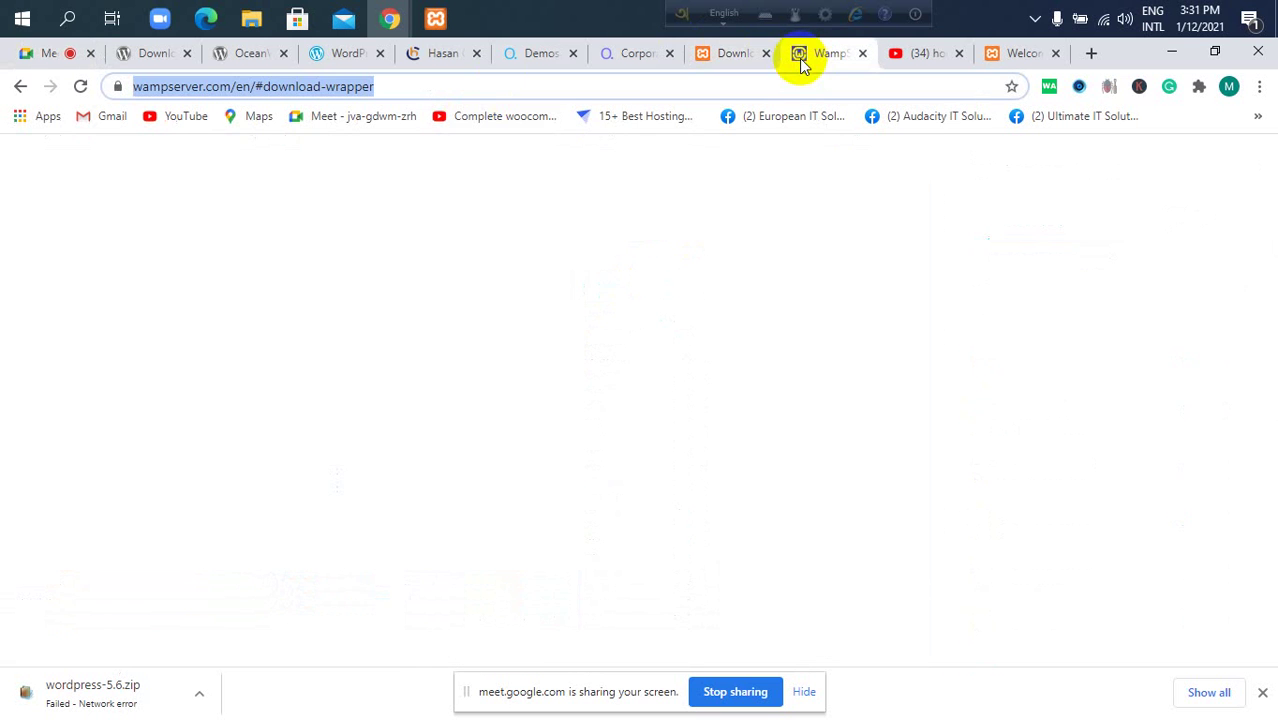
{"action": "scroll", "coordinate": [477, 362], "scroll_direction": "down", "scroll_amount": 2}
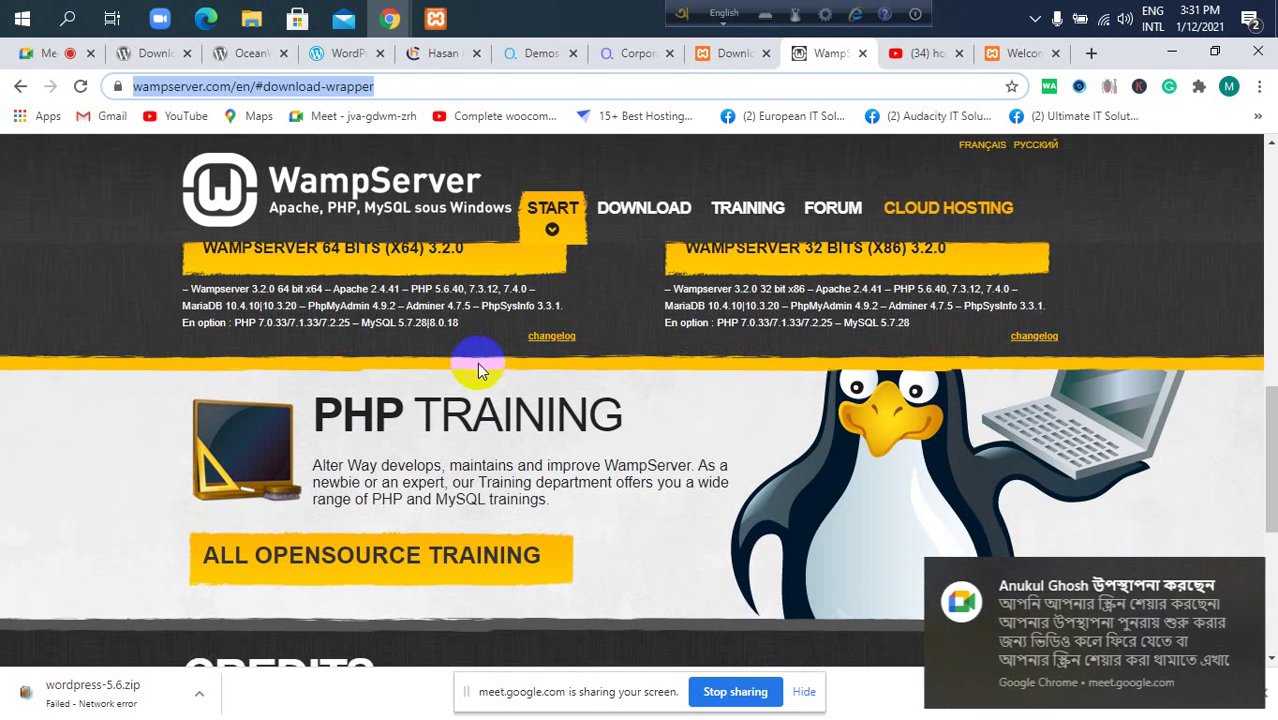
{"action": "left_click", "coordinate": [47, 56]}
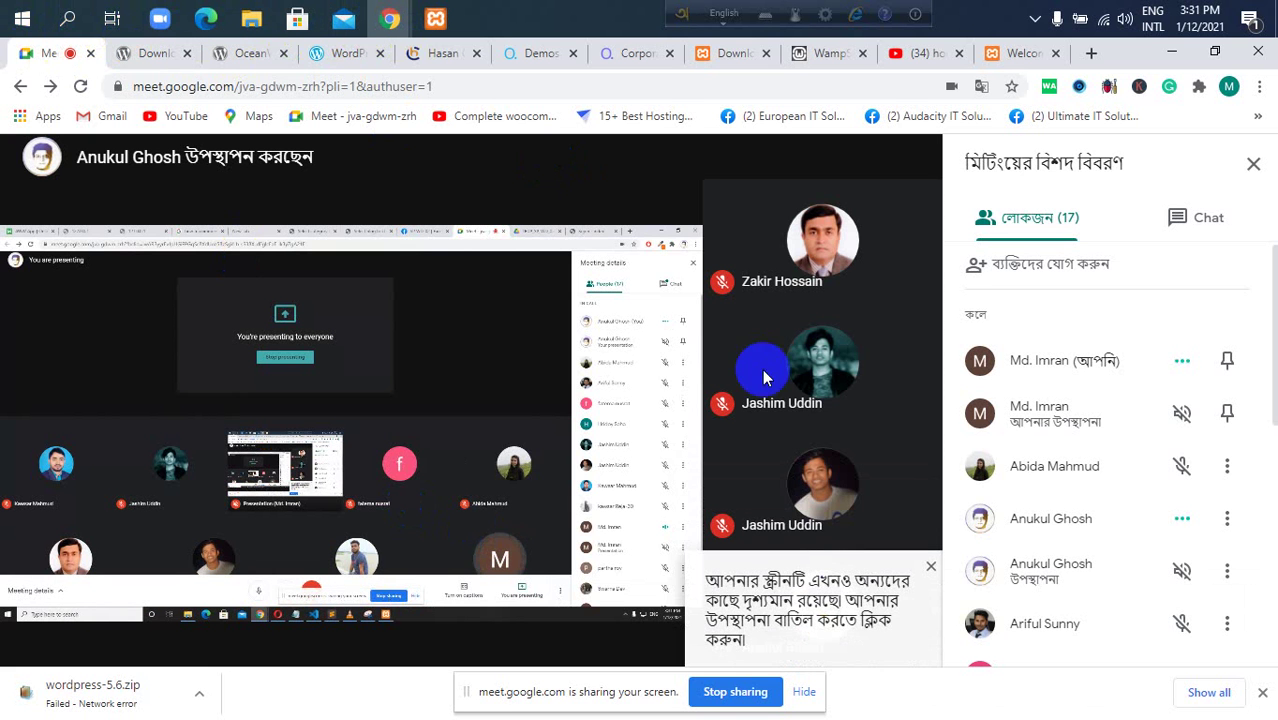
Dismiss the screen-sharing notice, check the presentation options, and return to the WordPress 5.6 download page.
{"action": "left_click", "coordinate": [783, 497]}
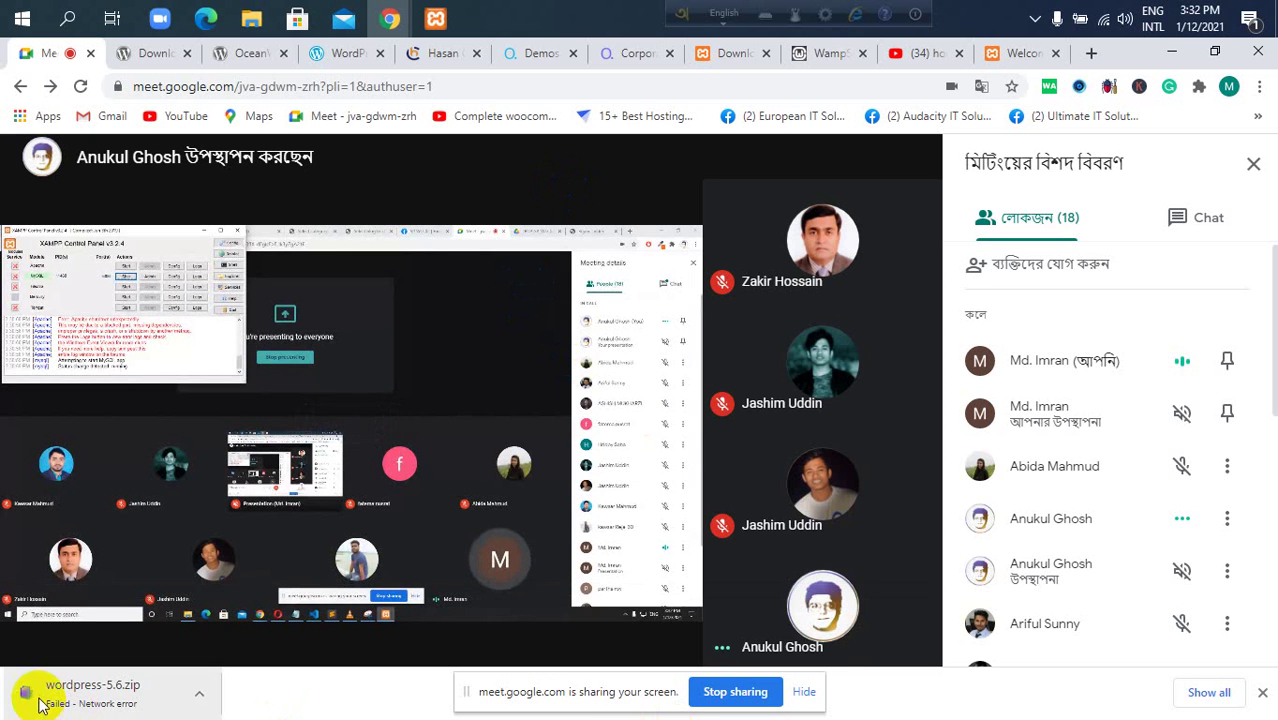
{"action": "left_click", "coordinate": [42, 657]}
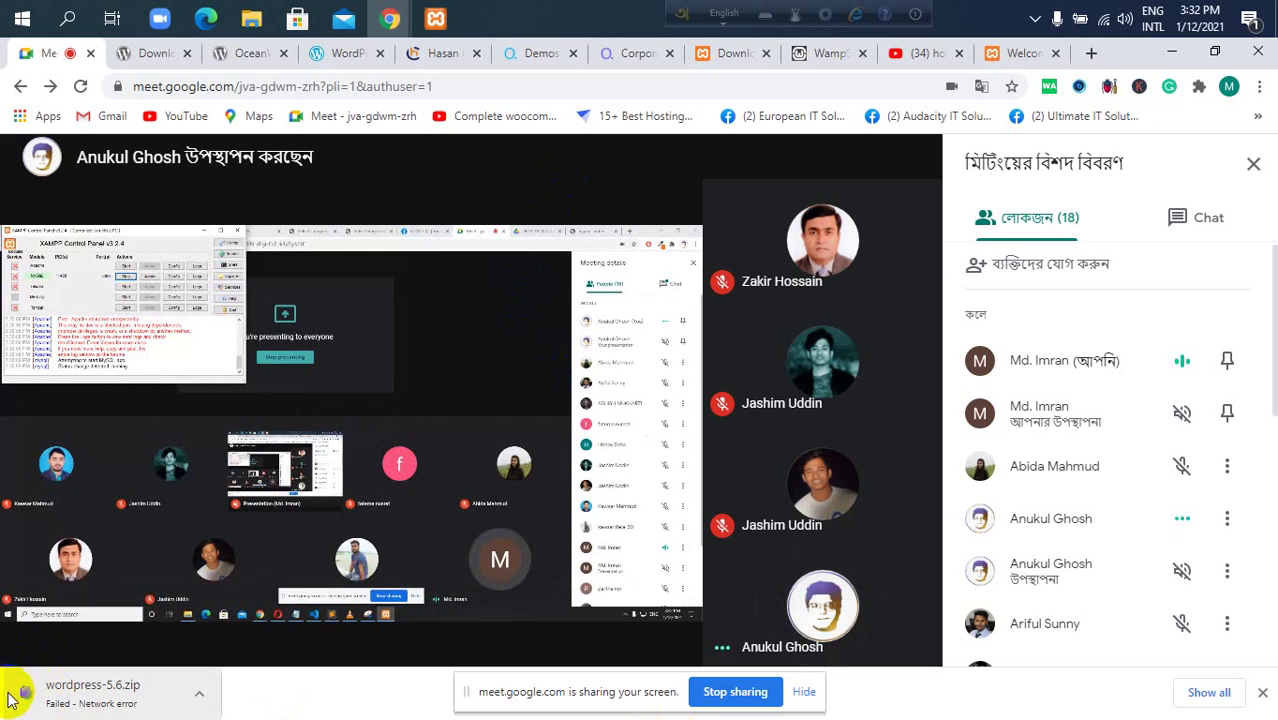
{"action": "left_click", "coordinate": [23, 679]}
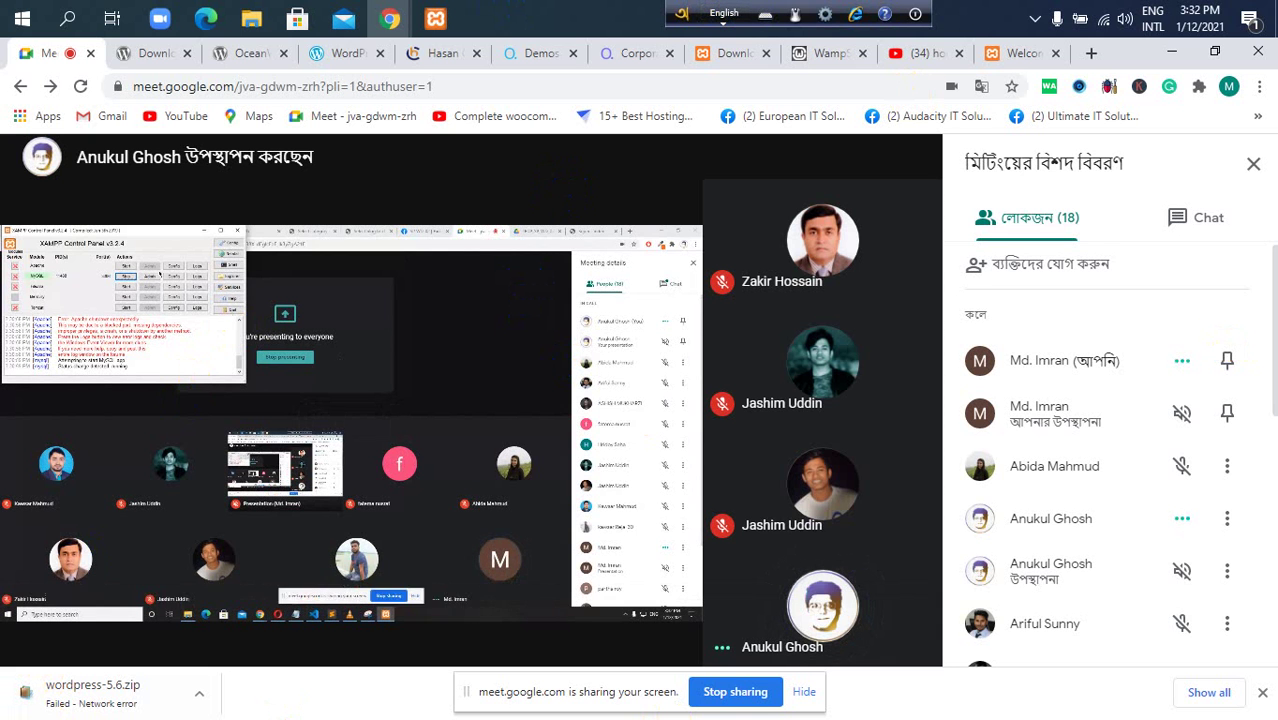
{"action": "left_click", "coordinate": [815, 640]}
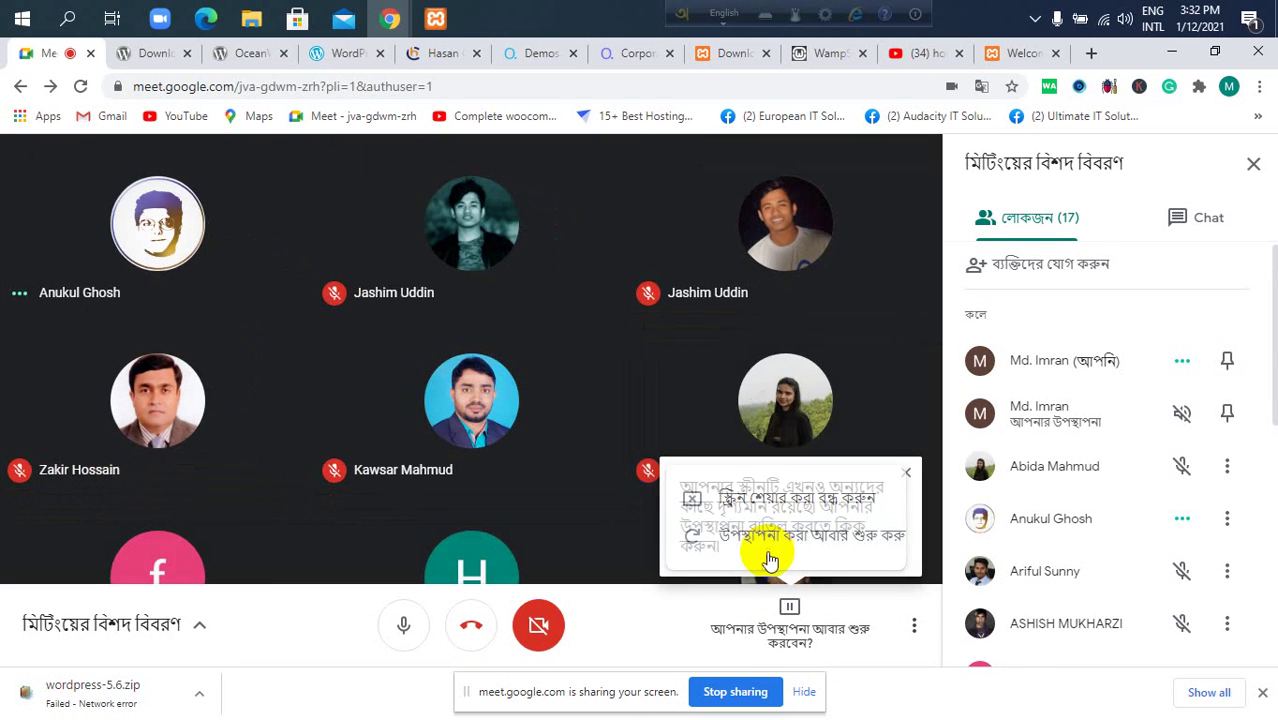
{"action": "left_click", "coordinate": [160, 56]}
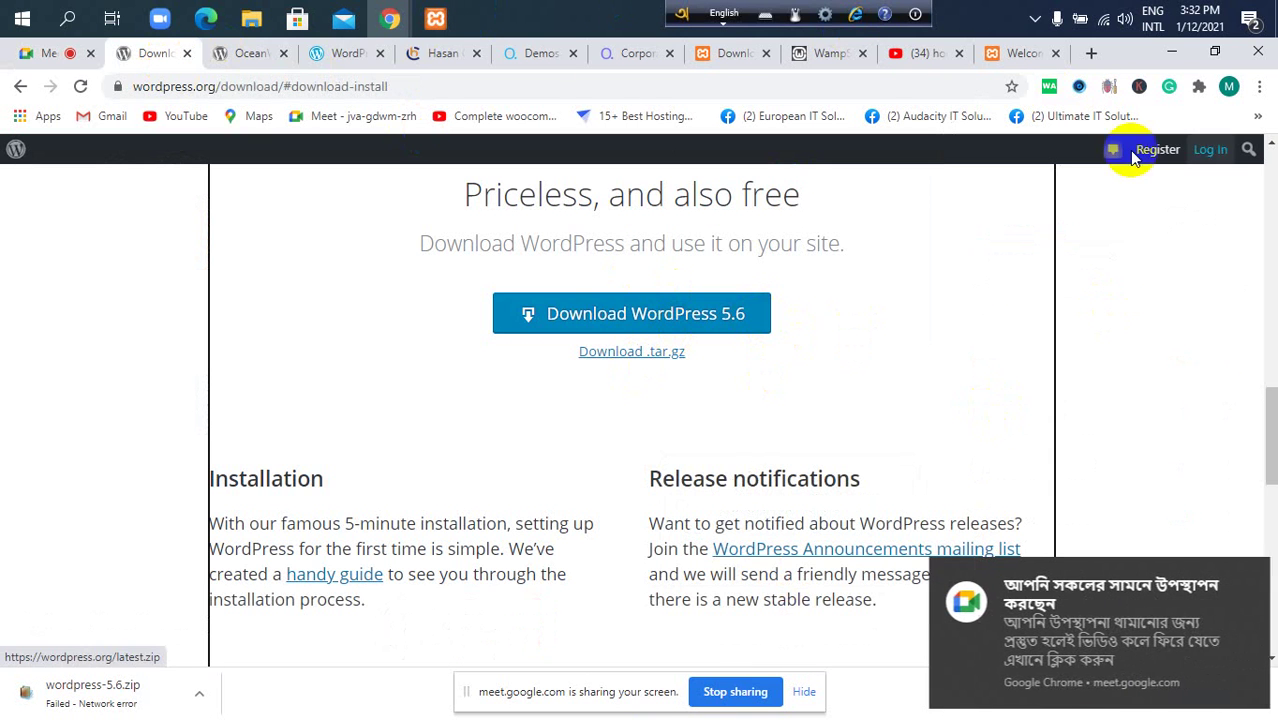
Find the wordpress-5.5.3 zip in Downloads by cycling through files starting with W.
{"action": "left_click", "coordinate": [251, 18]}
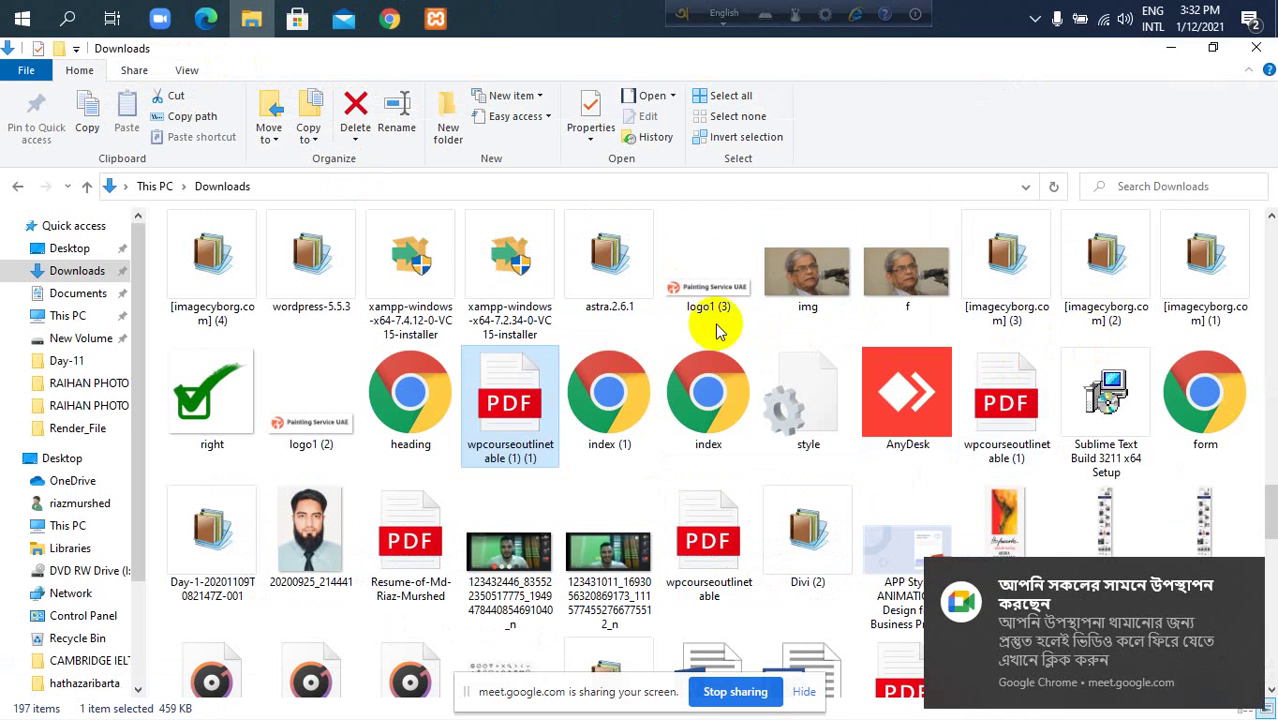
{"action": "scroll", "coordinate": [302, 285], "scroll_direction": "up", "scroll_amount": 3}
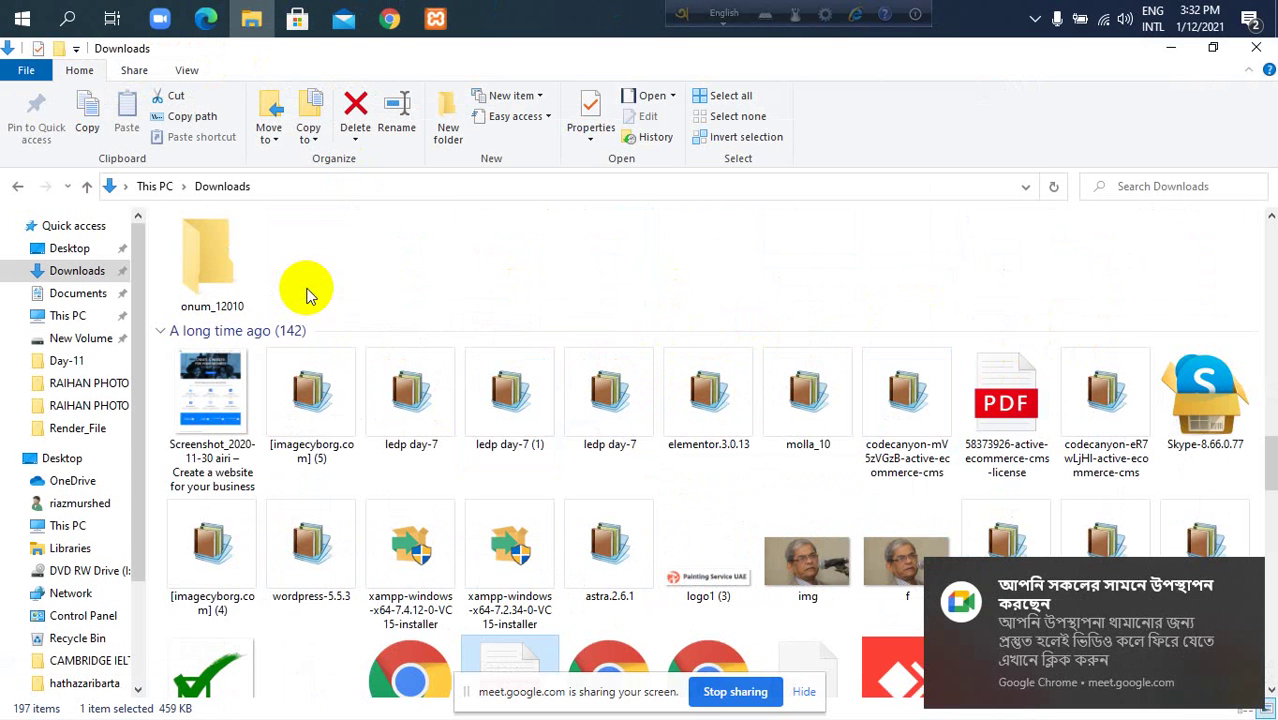
{"action": "scroll", "coordinate": [448, 274], "scroll_direction": "down", "scroll_amount": 4}
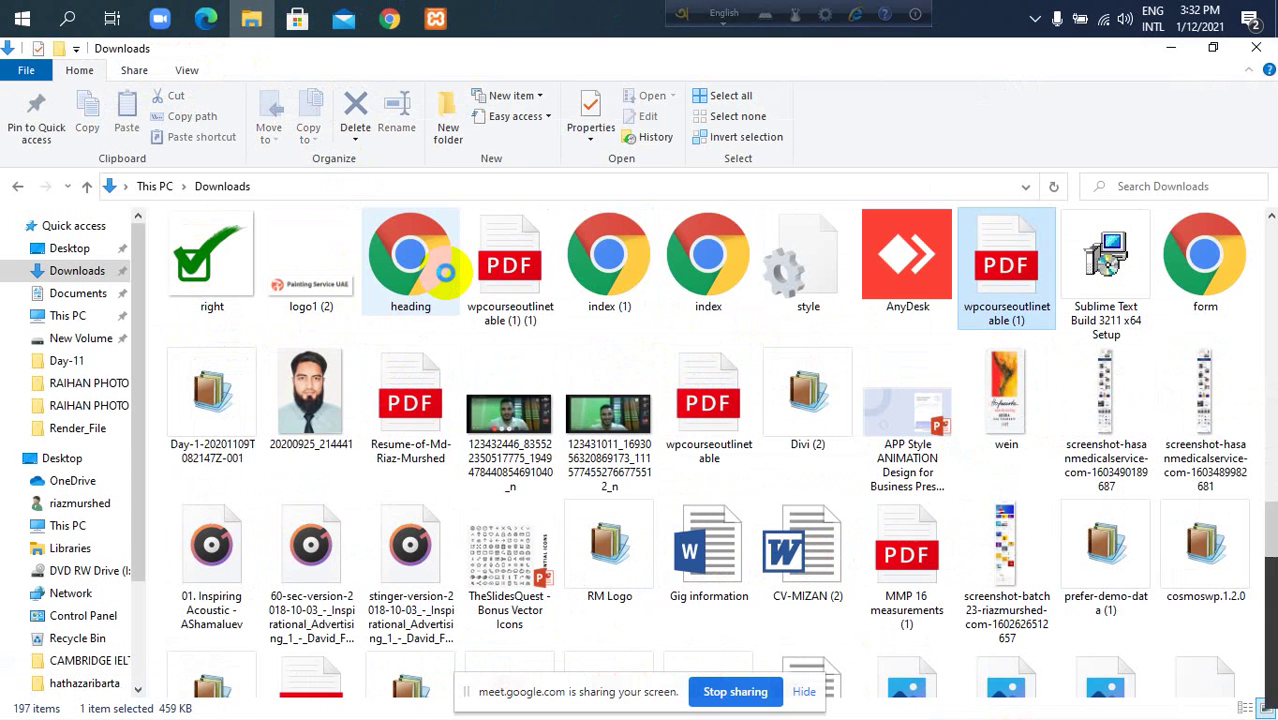
{"action": "key", "text": "w"}
{"action": "key", "text": "w"}
{"action": "key", "text": "w"}
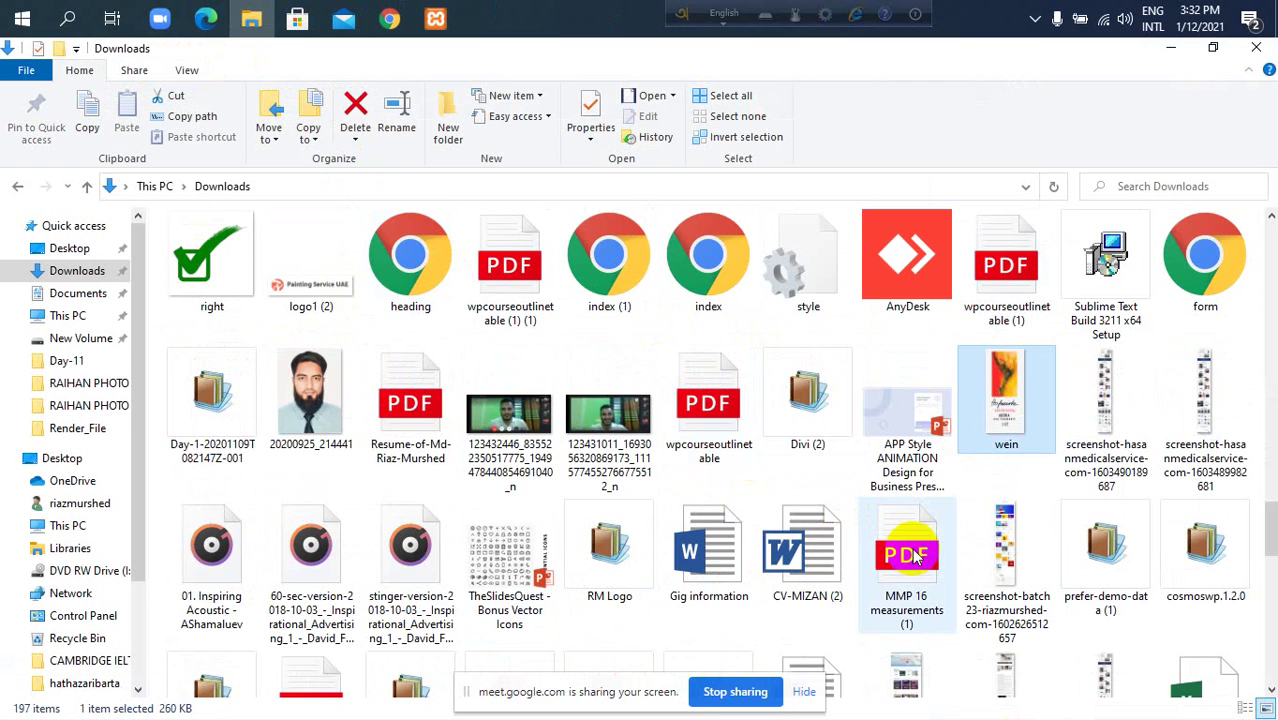
{"action": "key", "text": "w"}
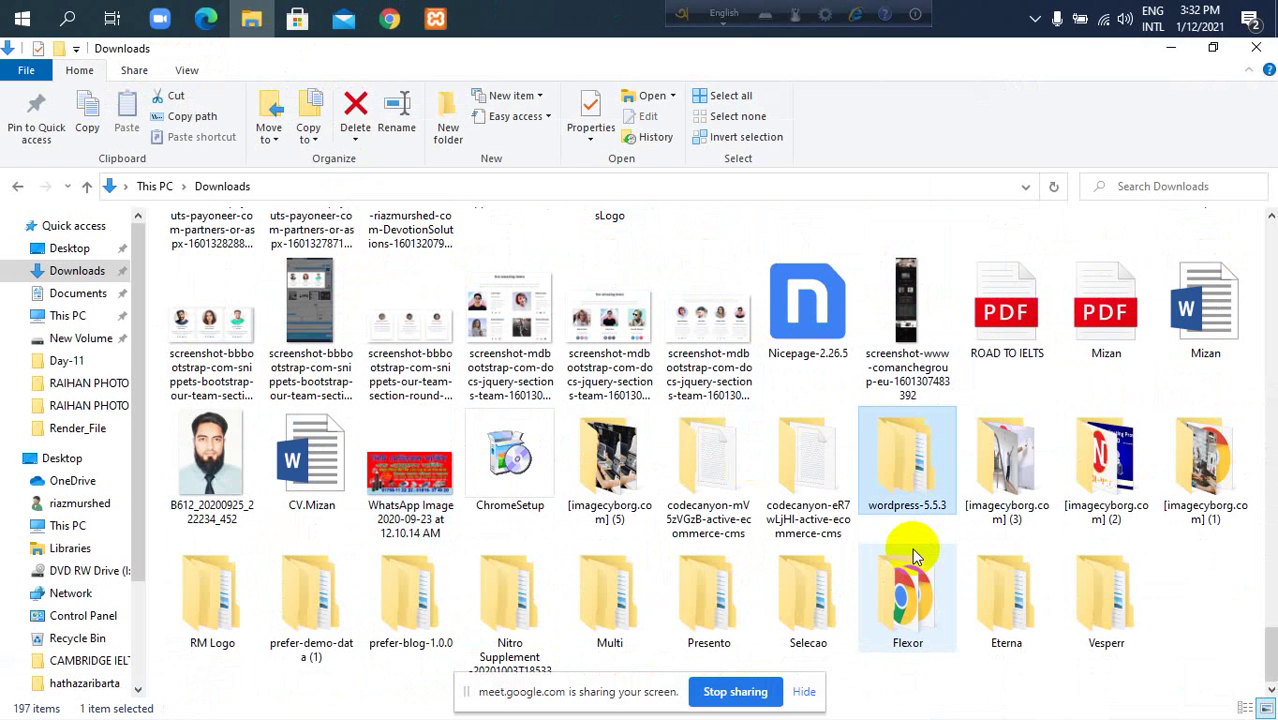
{"action": "key", "text": "w"}
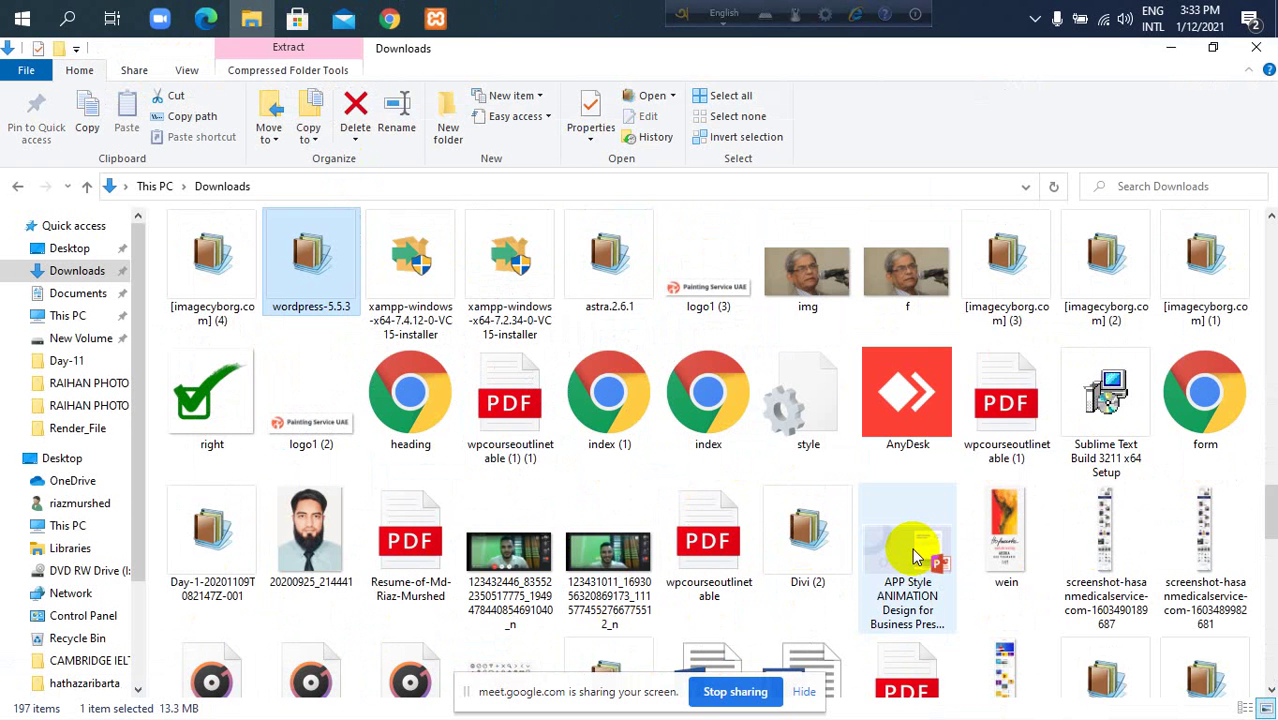
{"action": "key", "text": "w"}
{"action": "key", "text": "w"}
{"action": "key", "text": "w"}
{"action": "key", "text": "w"}
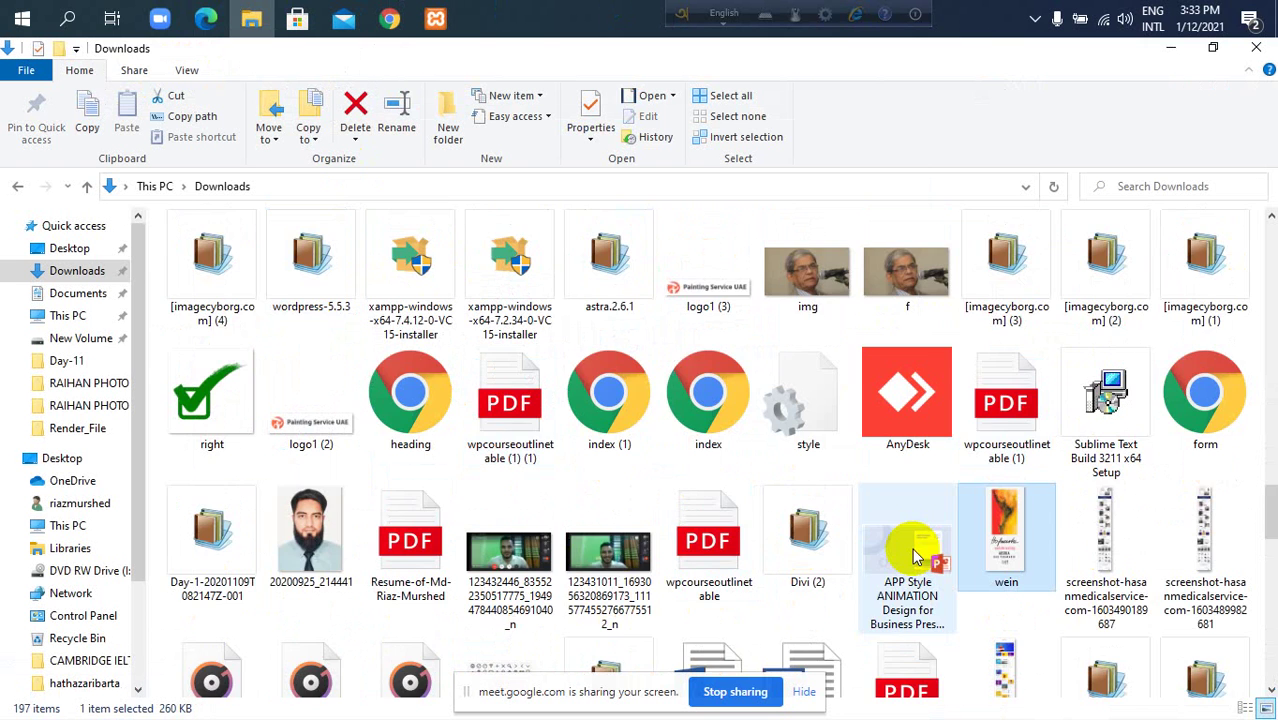
{"action": "key", "text": "w"}
{"action": "key", "text": "w"}
{"action": "key", "text": "w"}
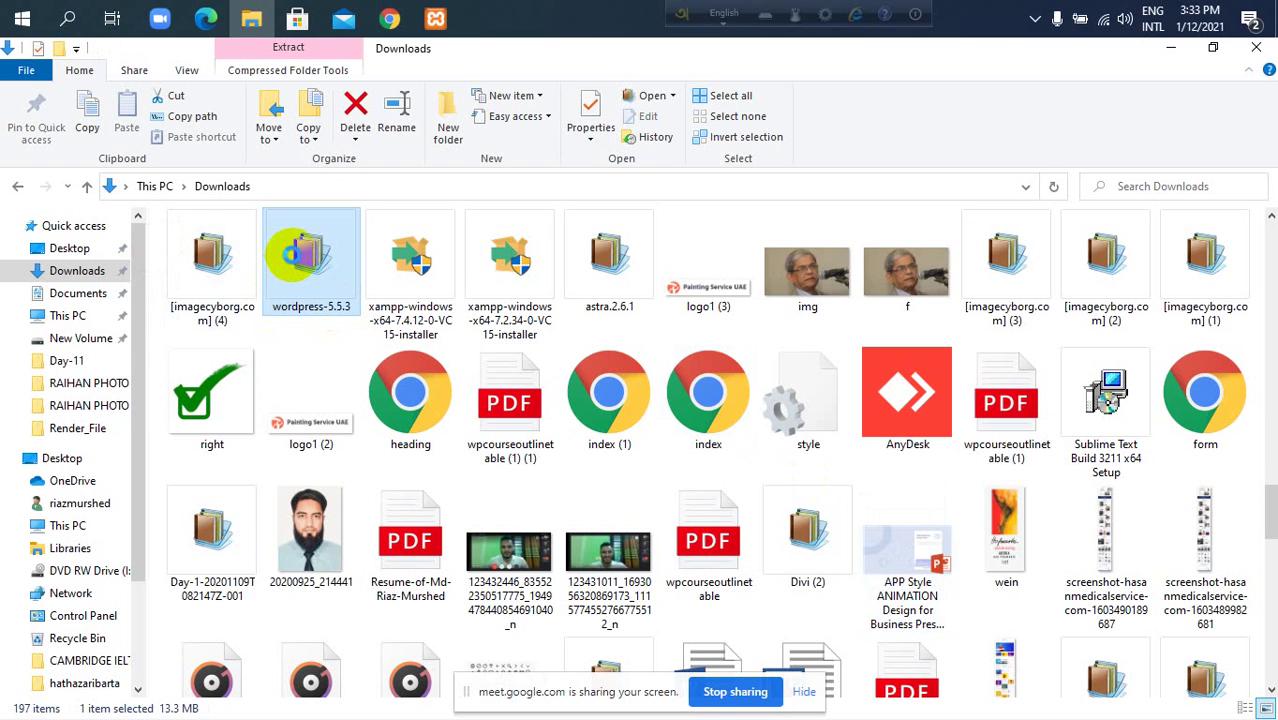
Extract wordpress-5.5.3.zip into a wordpress-5.5.3\ folder, choosing Yes to All for replacements.
{"action": "right_click", "coordinate": [297, 262]}
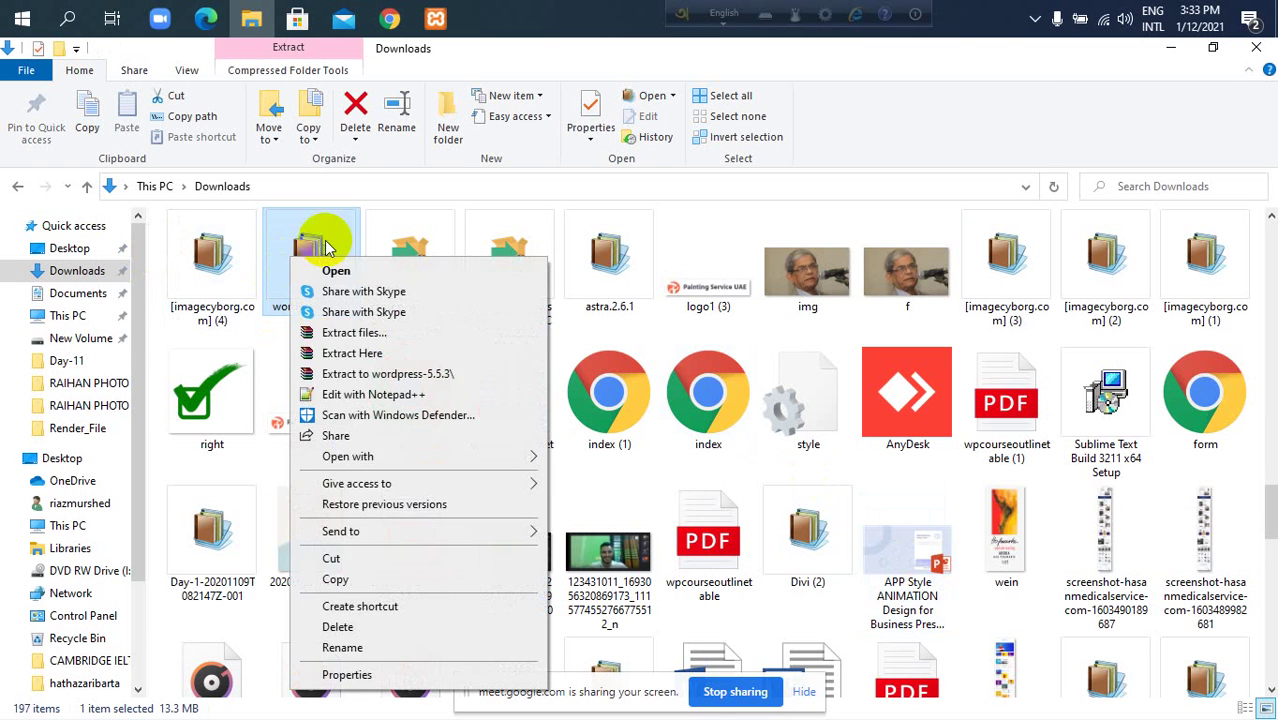
{"action": "left_click", "coordinate": [393, 376]}
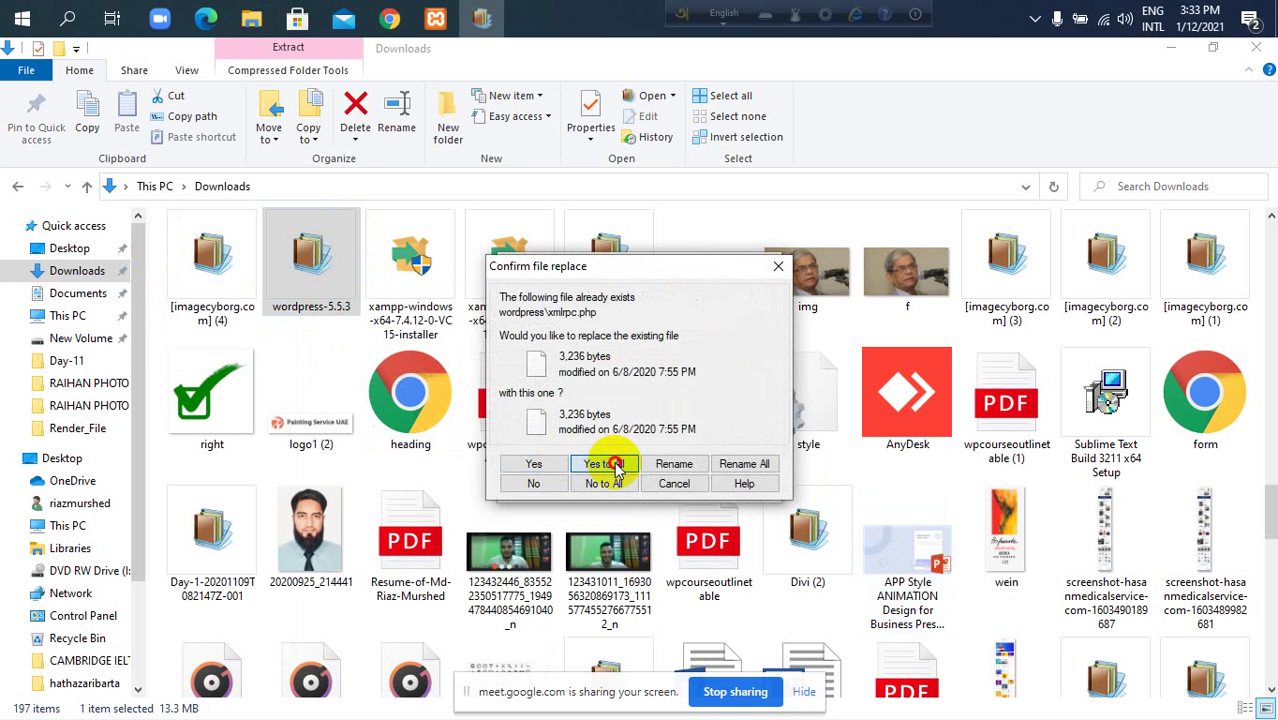
{"action": "left_click", "coordinate": [604, 463]}
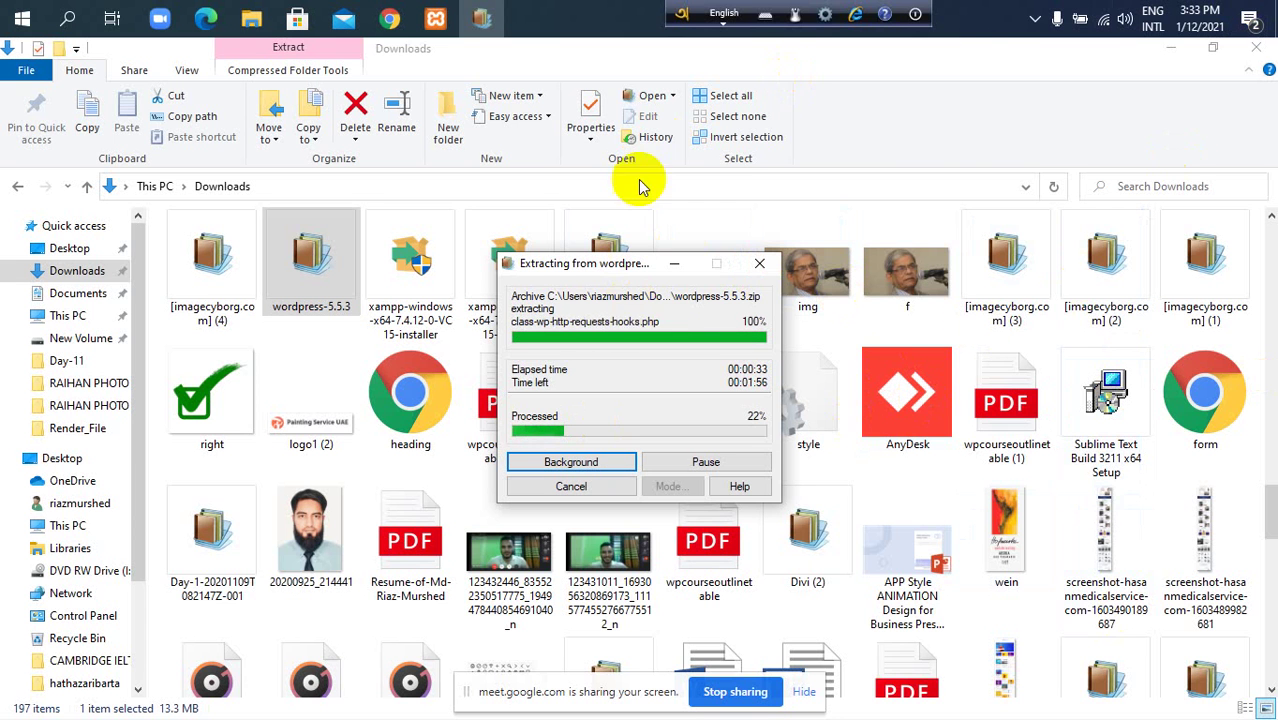
Bring Chrome forward and switch between the XAMPP download page and the localhost dashboard.
{"action": "mouse_move", "coordinate": [385, 14]}
{"action": "left_click", "coordinate": [314, 110]}
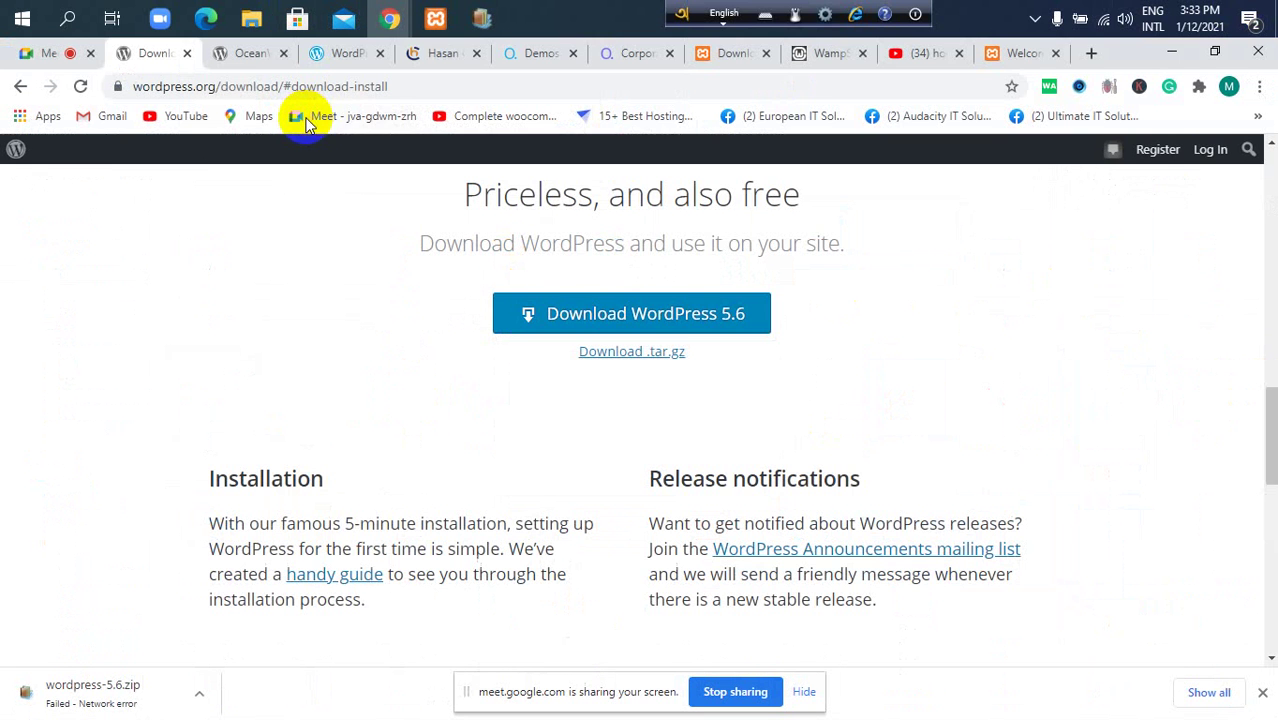
{"action": "left_click", "coordinate": [998, 55]}
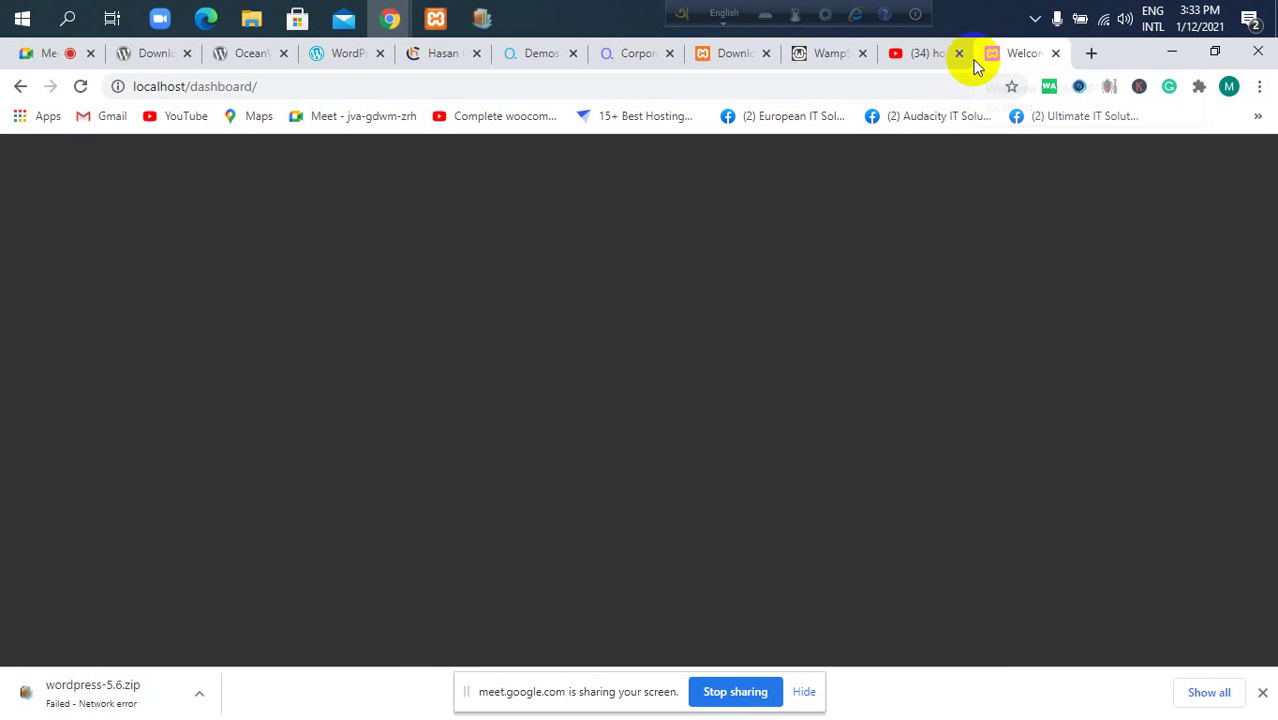
{"action": "left_click", "coordinate": [708, 55]}
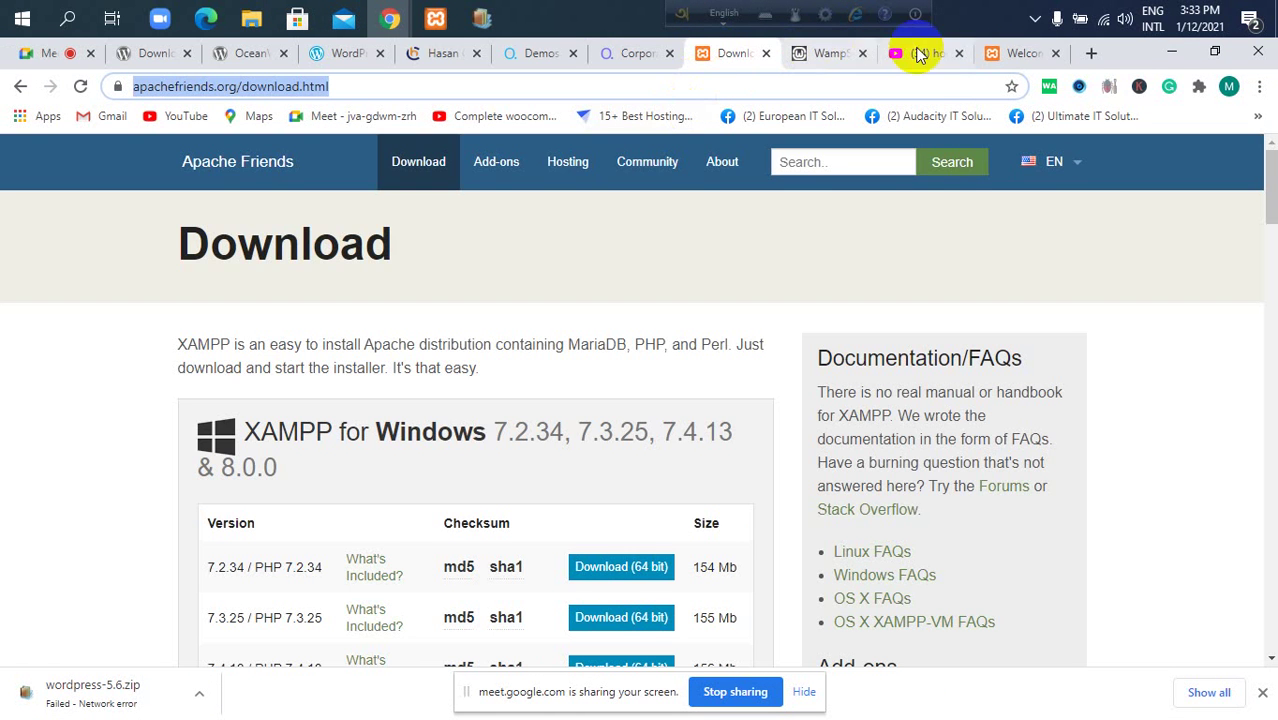
{"action": "left_click", "coordinate": [988, 55]}
Confirm Apache and MySQL are running in XAMPP Control Panel, then return to the localhost dashboard.
{"action": "left_click", "coordinate": [435, 18]}
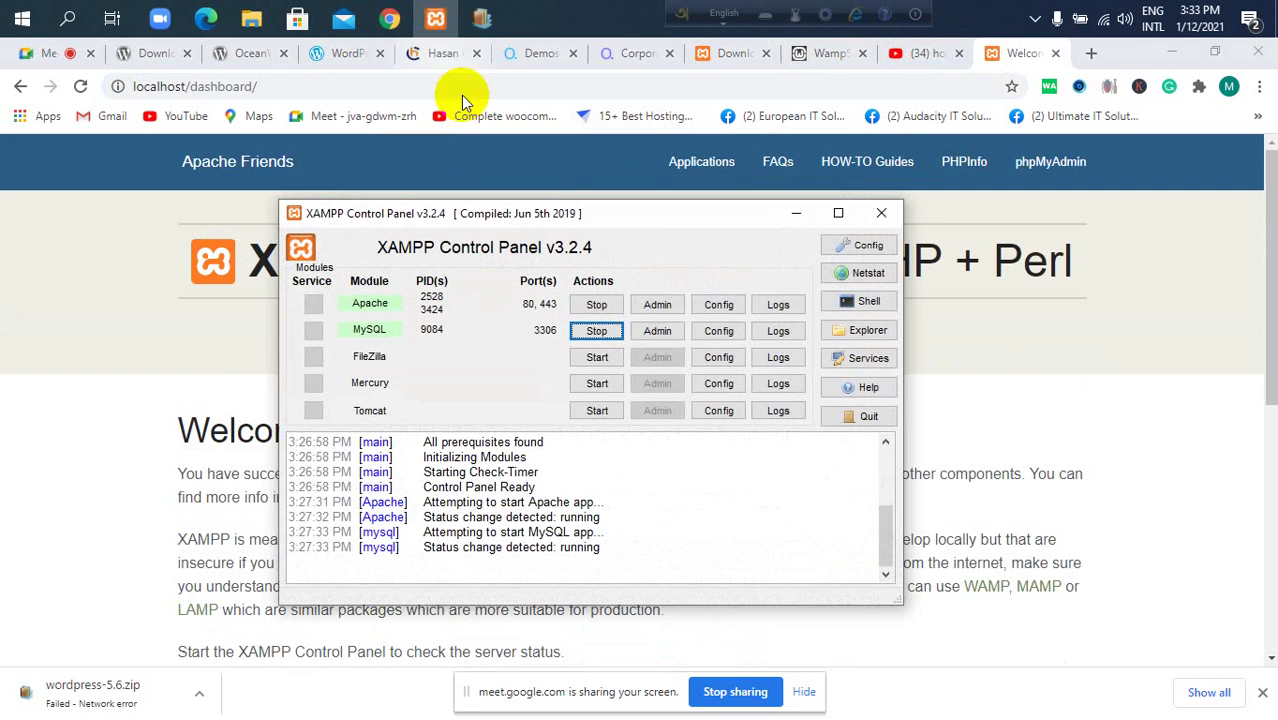
{"action": "left_click_drag", "start_coordinate": [630, 217], "coordinate": [641, 157]}
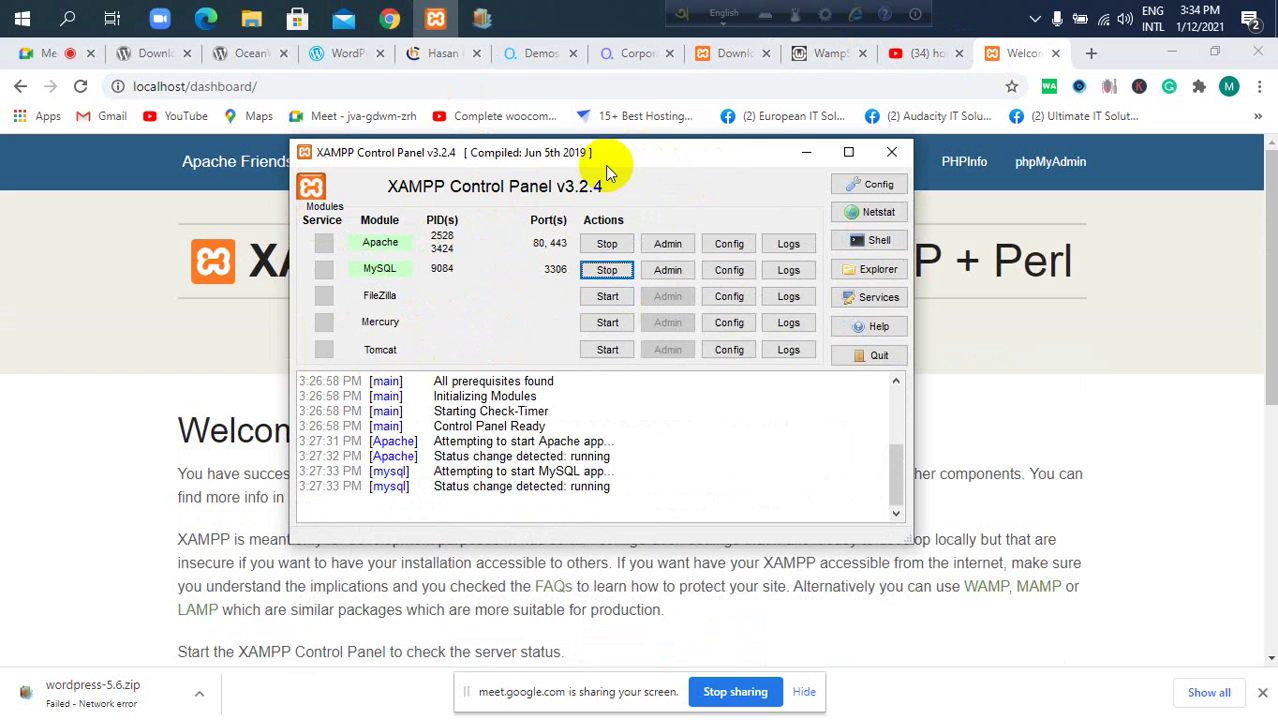
{"action": "left_click", "coordinate": [806, 154]}
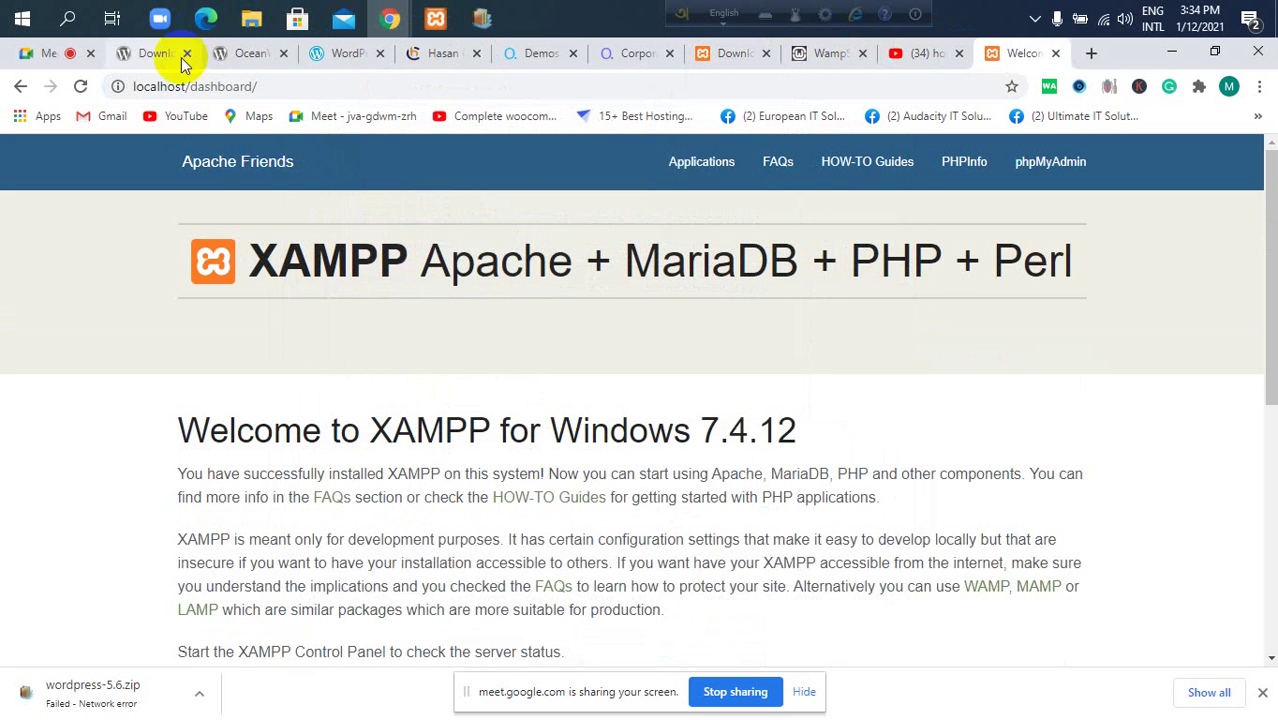
{"action": "left_click", "coordinate": [48, 56]}
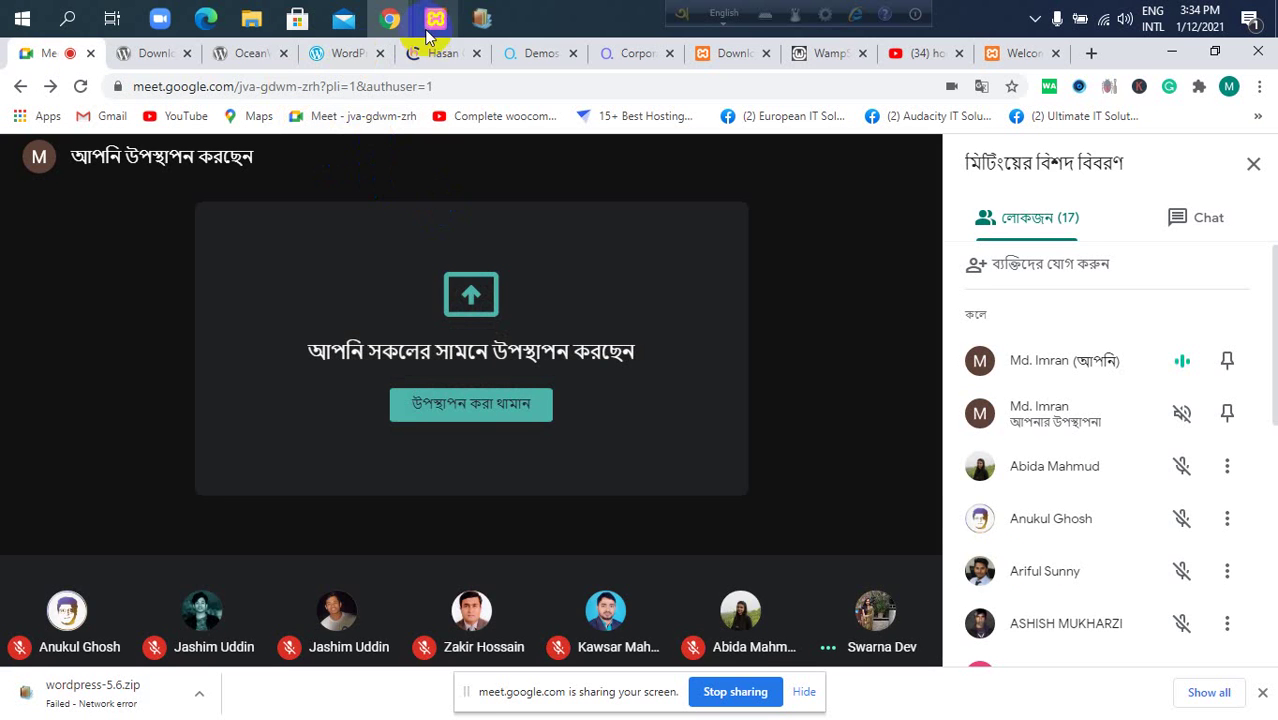
{"action": "left_click", "coordinate": [1015, 53]}
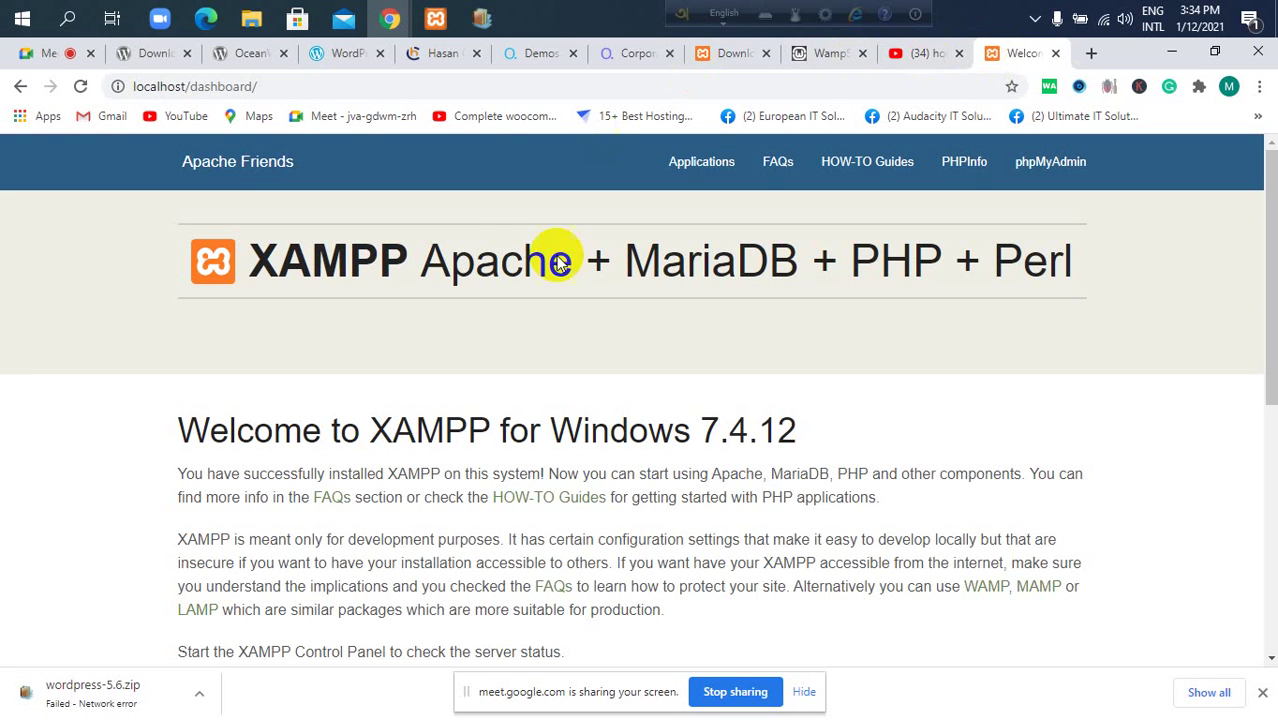
Locate the extracted wordpress-5.5.3 folder in Downloads by cycling through W files.
{"action": "left_click", "coordinate": [251, 18]}
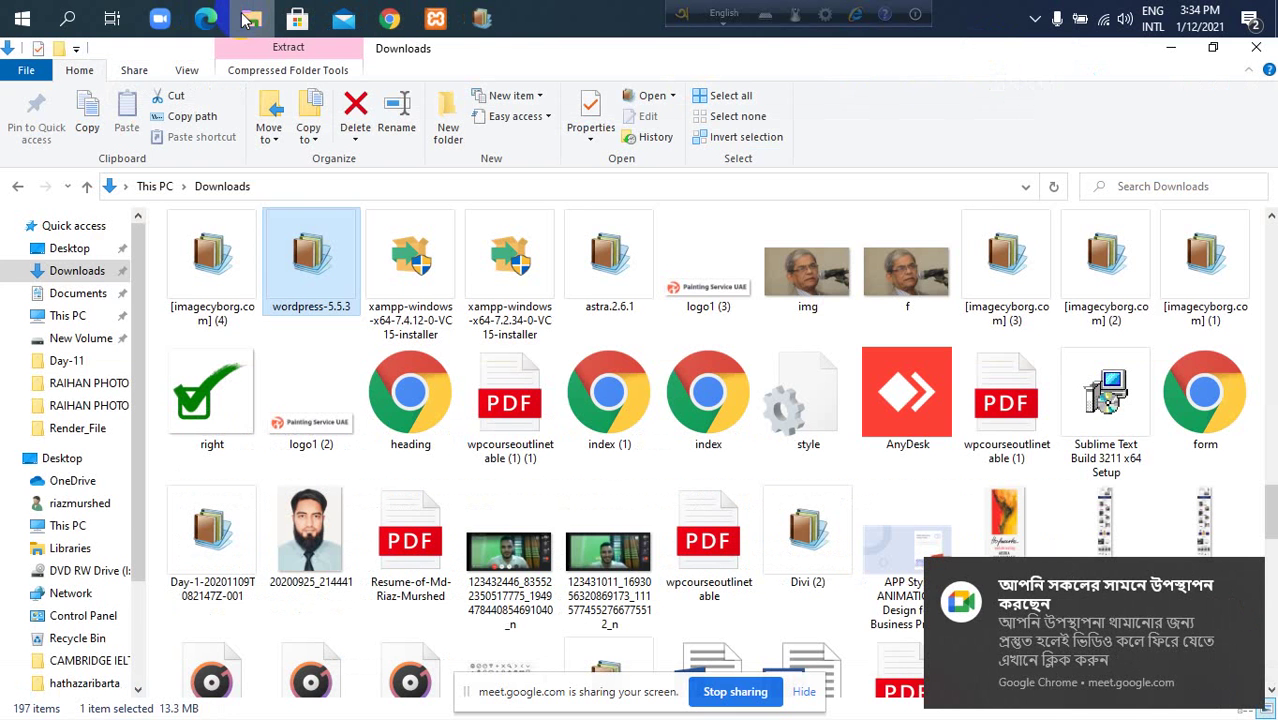
{"action": "scroll", "coordinate": [430, 362], "scroll_direction": "down", "scroll_amount": 2}
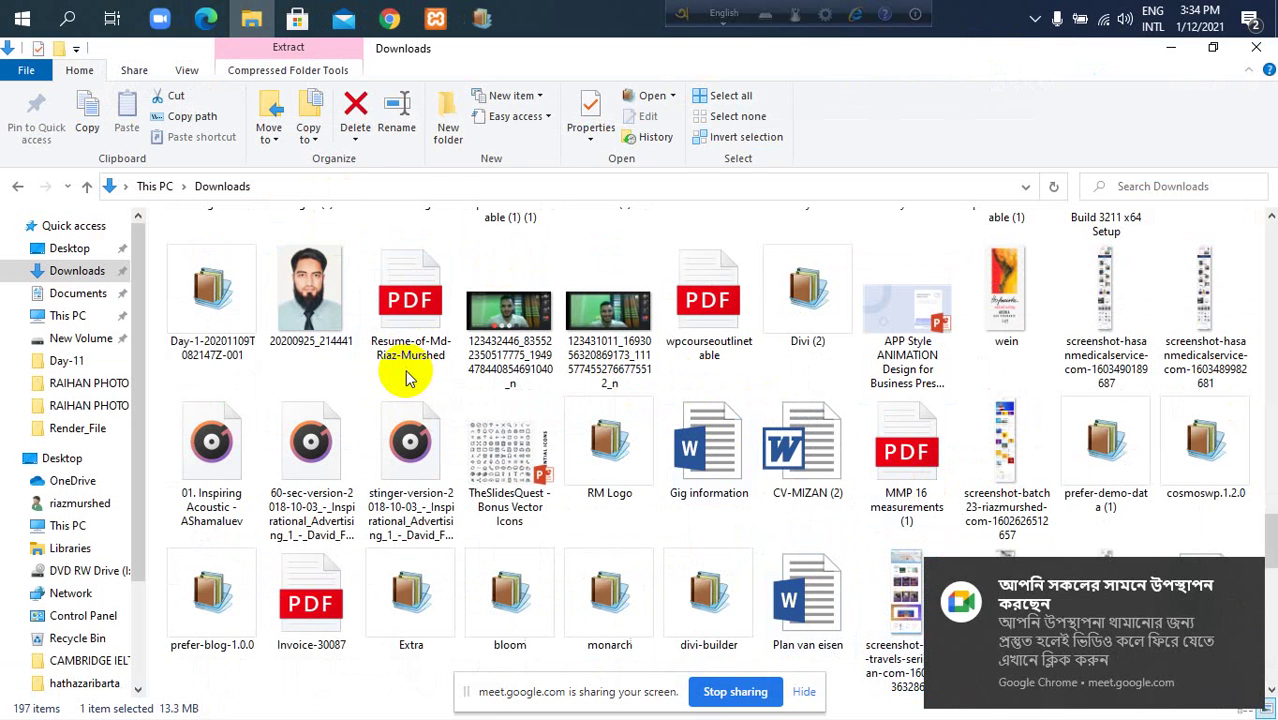
{"action": "key", "text": "w"}
{"action": "key", "text": "w"}
{"action": "key", "text": "w"}
{"action": "key", "text": "w"}
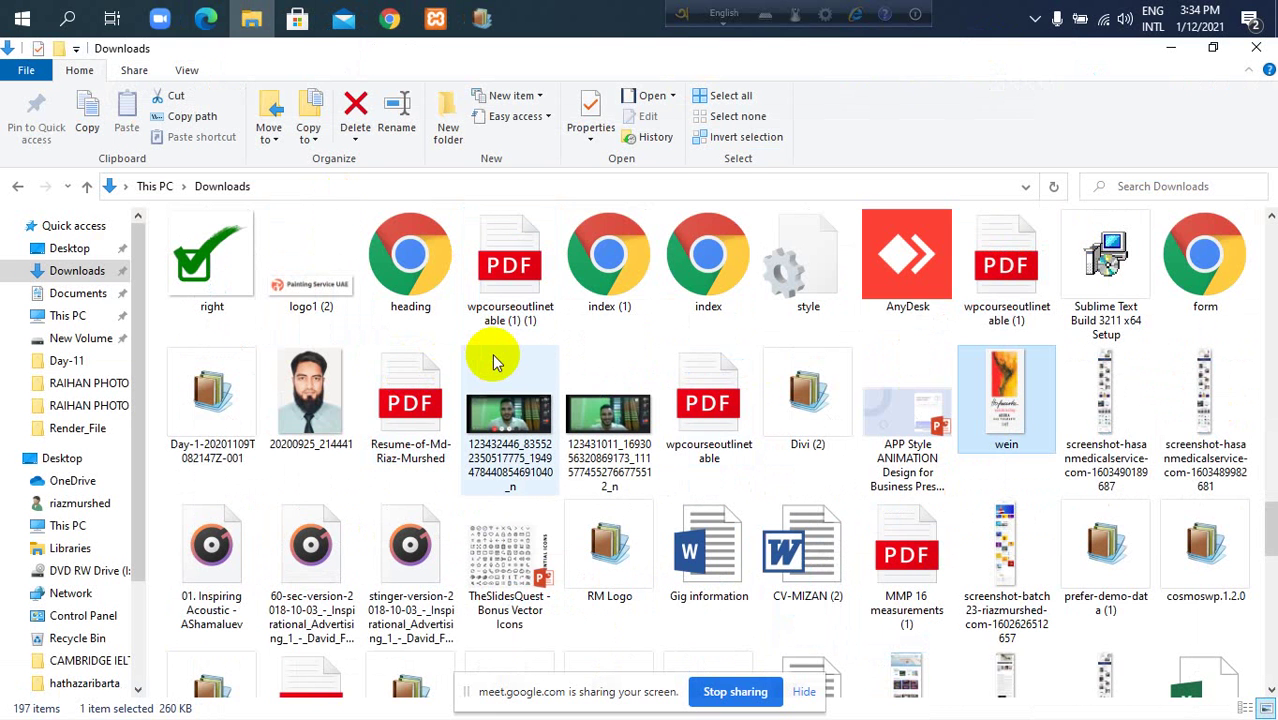
{"action": "key", "text": "w"}
{"action": "key", "text": "w"}
{"action": "key", "text": "w"}
{"action": "key", "text": "w"}
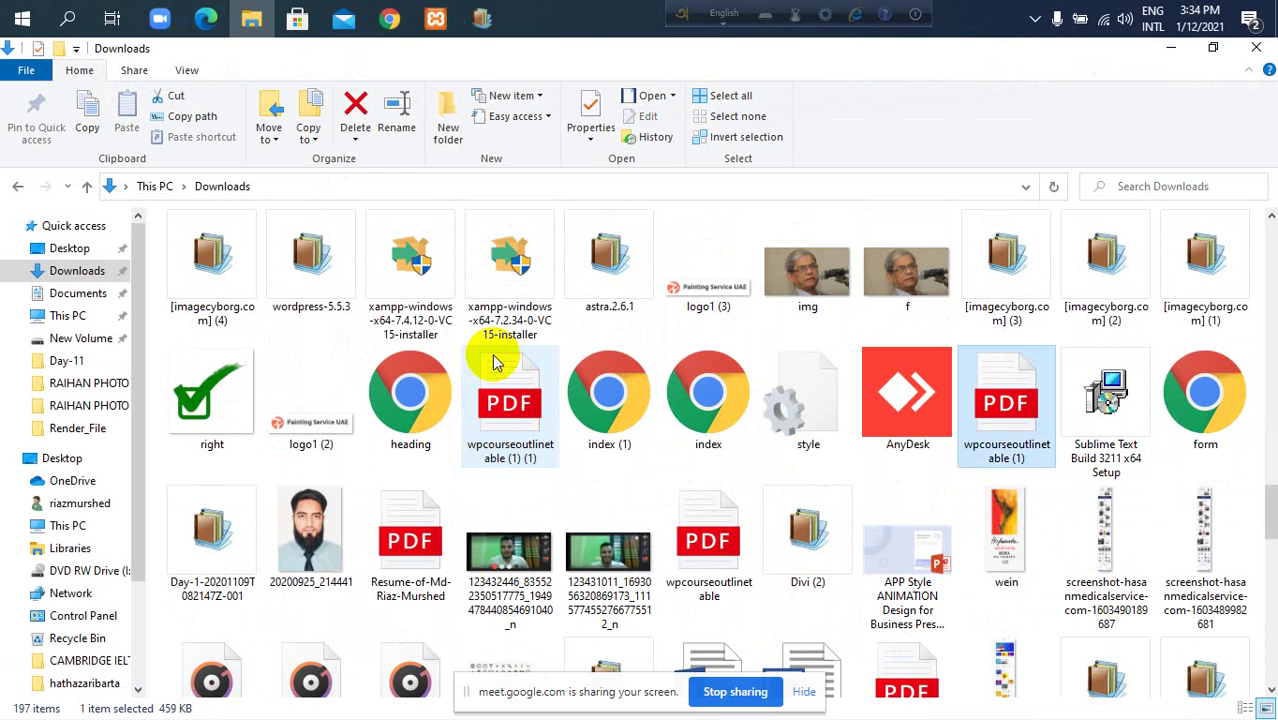
{"action": "key", "text": "w"}
{"action": "key", "text": "w"}
{"action": "key", "text": "w"}
{"action": "key", "text": "w"}
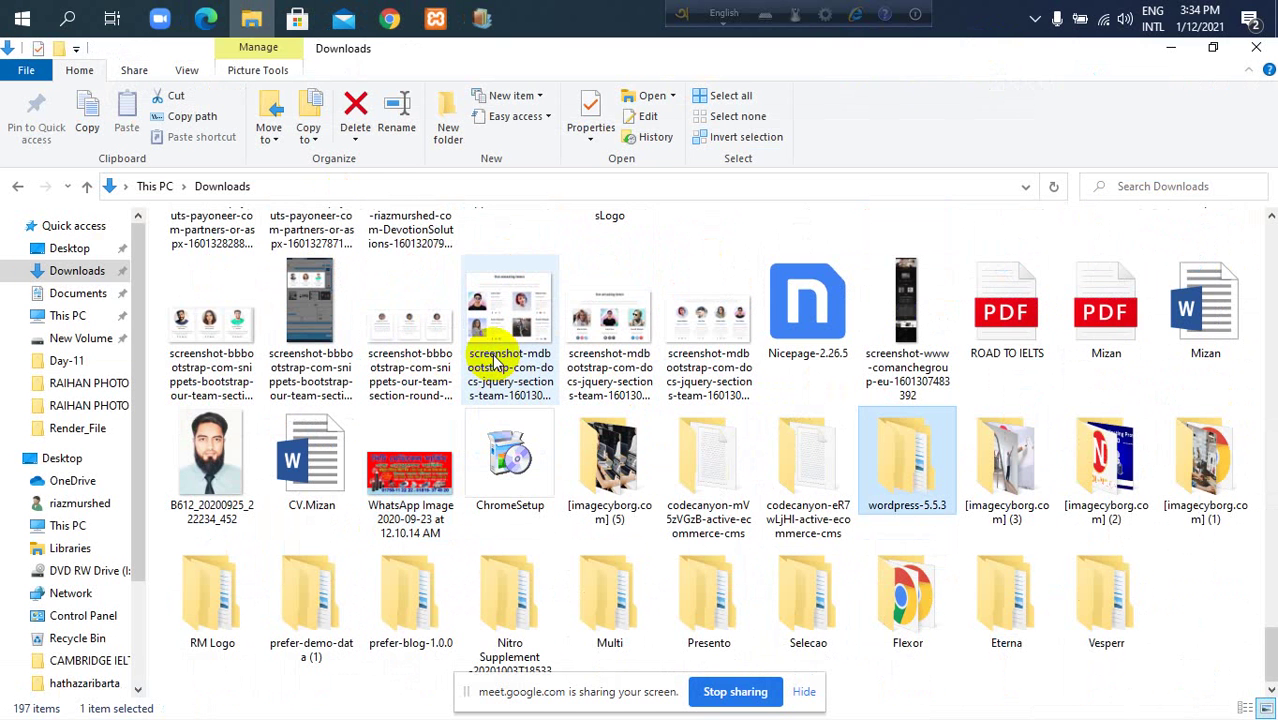
Open wordpress-5.5.3 > wordpress to view its 19 items, then return to the XAMPP dashboard.
{"action": "double_click", "coordinate": [910, 478]}
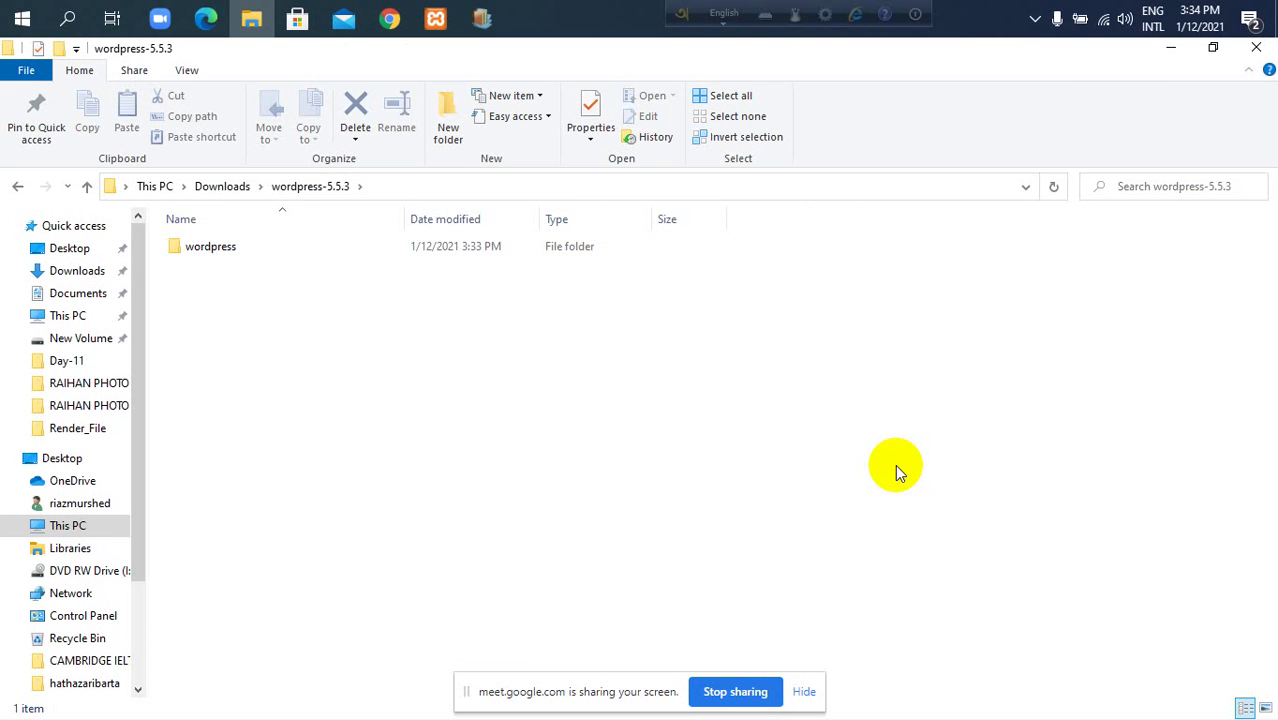
{"action": "double_click", "coordinate": [539, 254]}
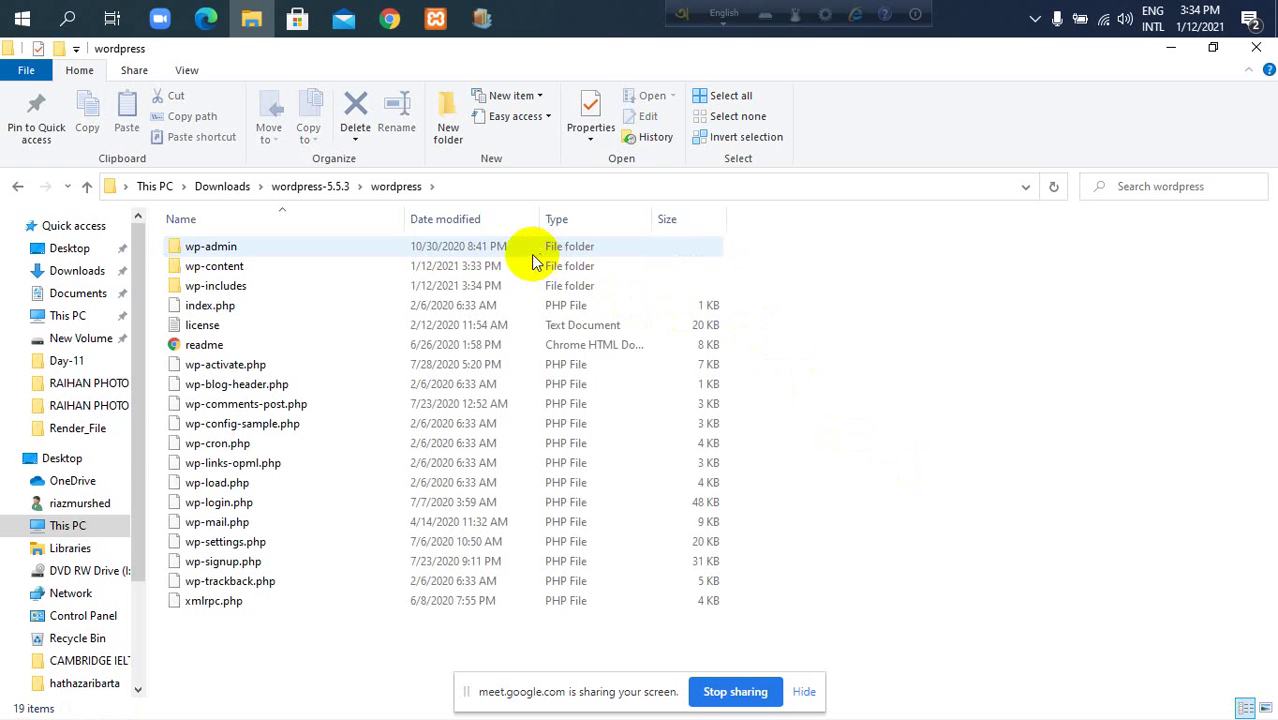
{"action": "left_click", "coordinate": [323, 190]}
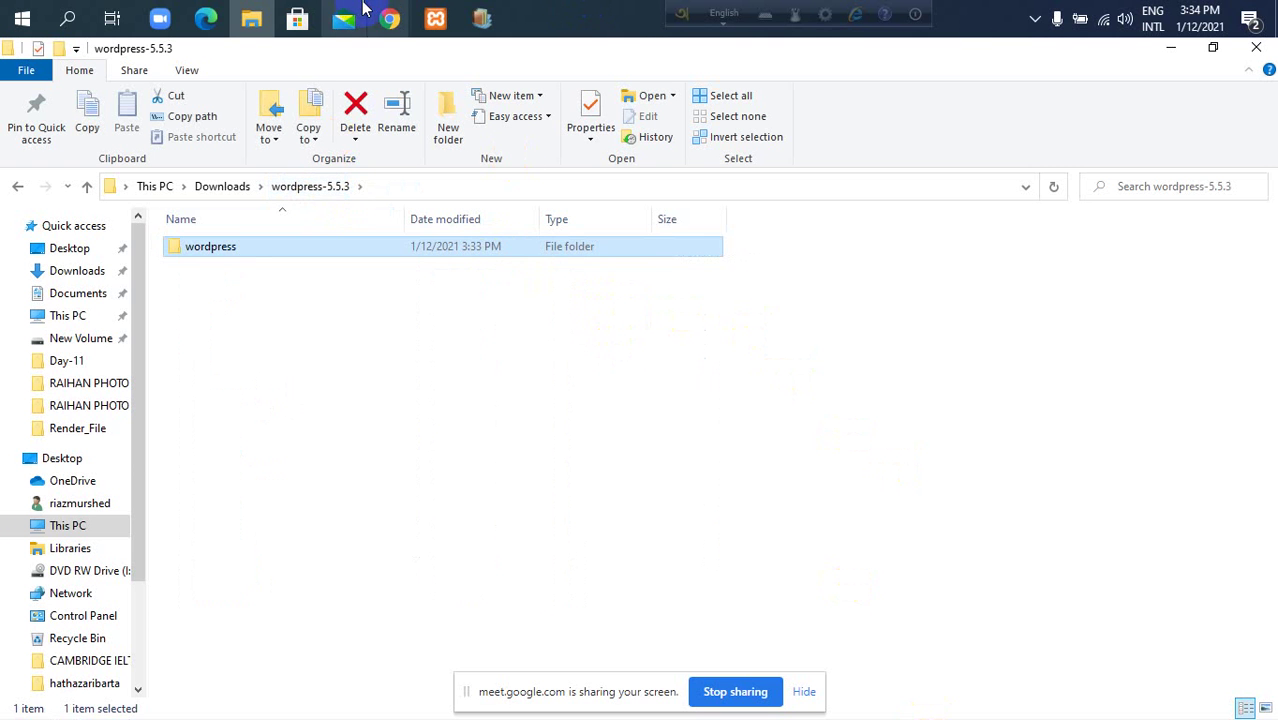
{"action": "mouse_move", "coordinate": [385, 18]}
{"action": "left_click", "coordinate": [337, 112]}
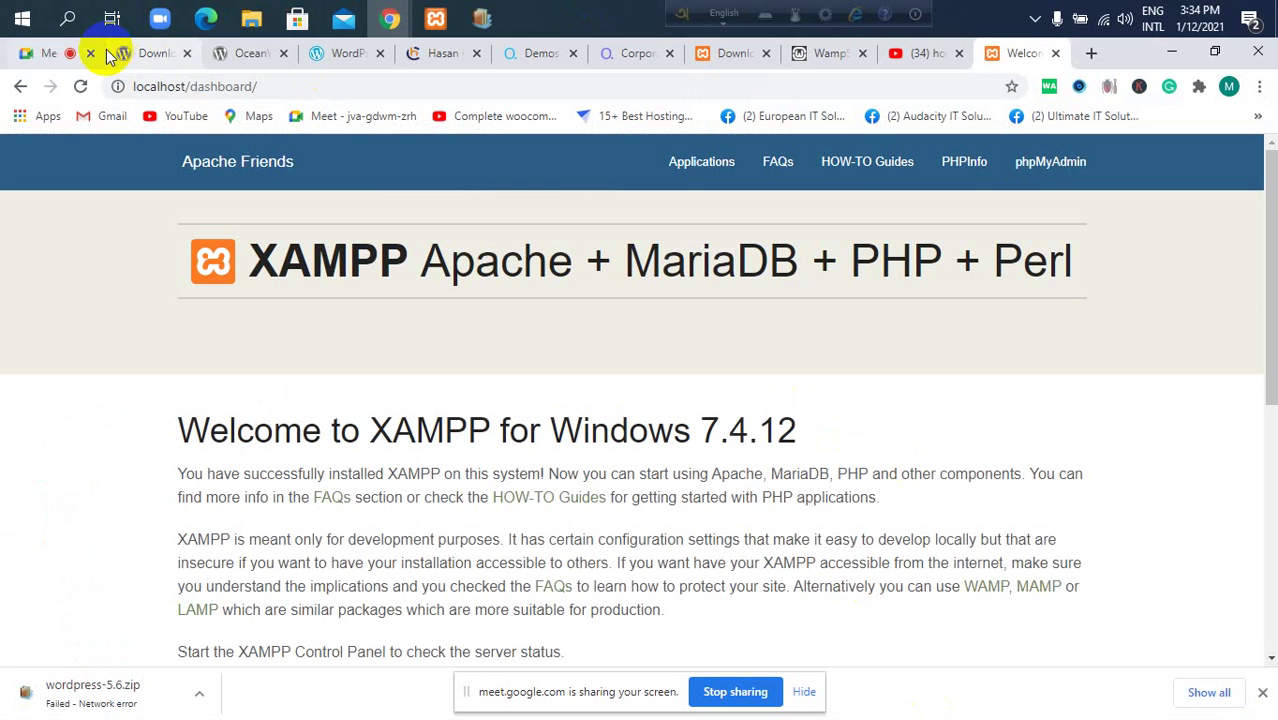
Scroll through the participant list in the Google Meet call.
{"action": "left_click", "coordinate": [47, 64]}
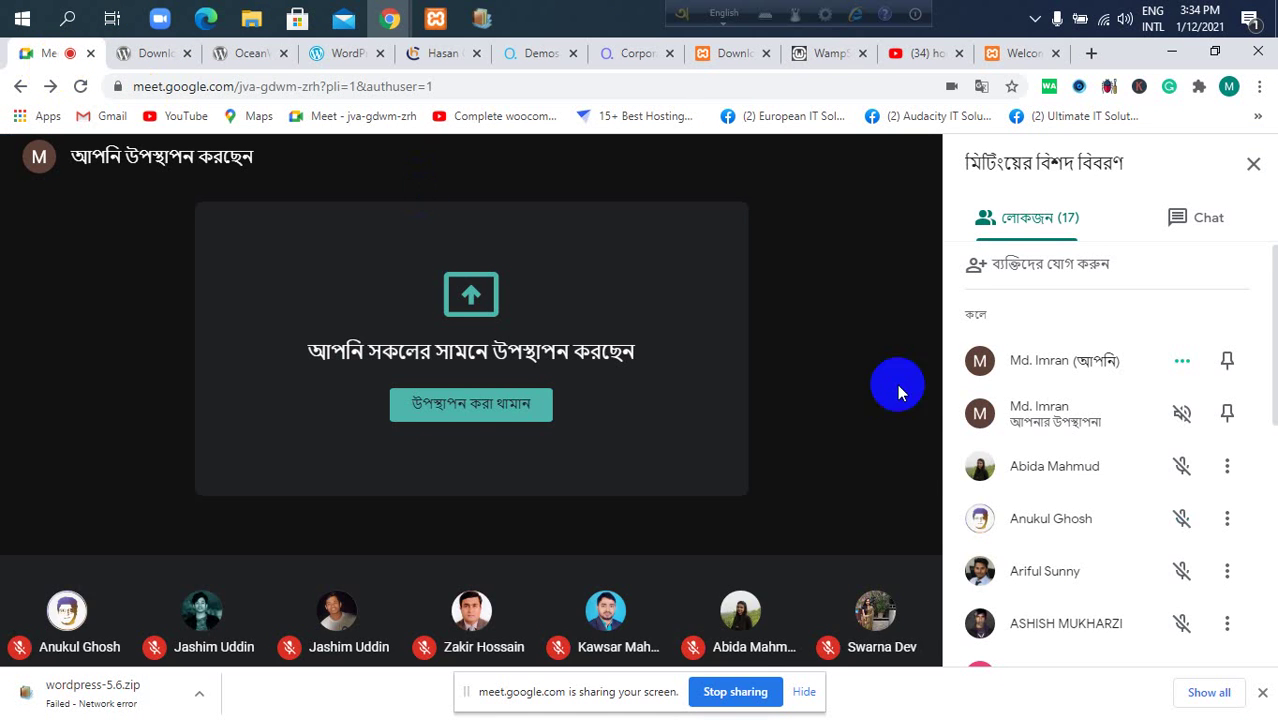
{"action": "scroll", "coordinate": [1063, 410], "scroll_direction": "down", "scroll_amount": 5}
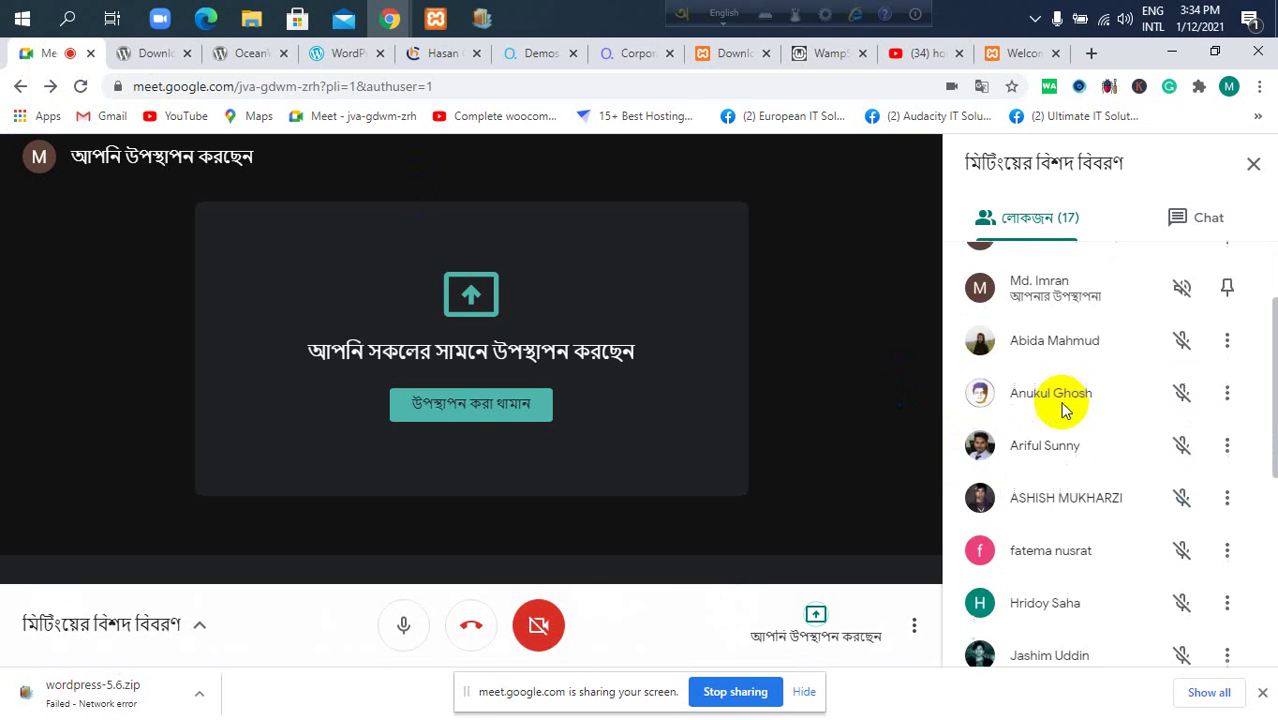
{"action": "scroll", "coordinate": [1063, 410], "scroll_direction": "down", "scroll_amount": 2}
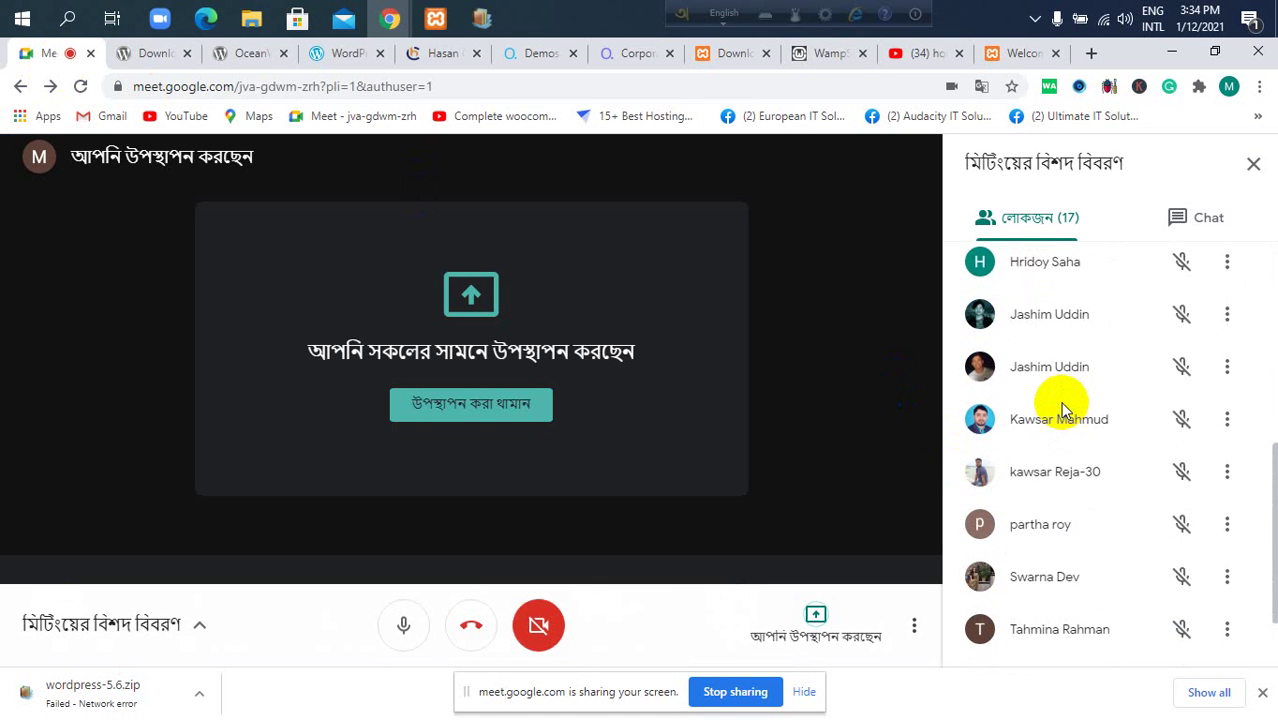
{"action": "scroll", "coordinate": [1063, 410], "scroll_direction": "up", "scroll_amount": 8}
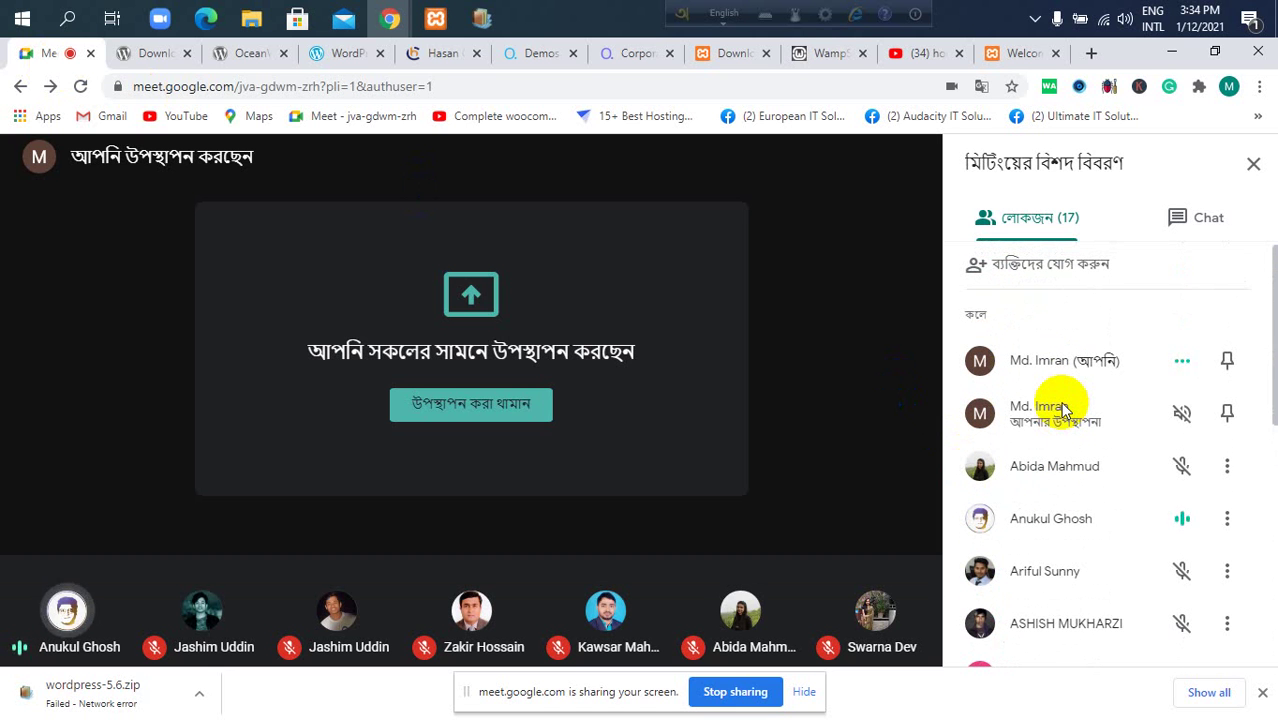
{"action": "scroll", "coordinate": [1063, 410], "scroll_direction": "down", "scroll_amount": 5}
{"action": "scroll", "coordinate": [1063, 410], "scroll_direction": "down", "scroll_amount": 5}
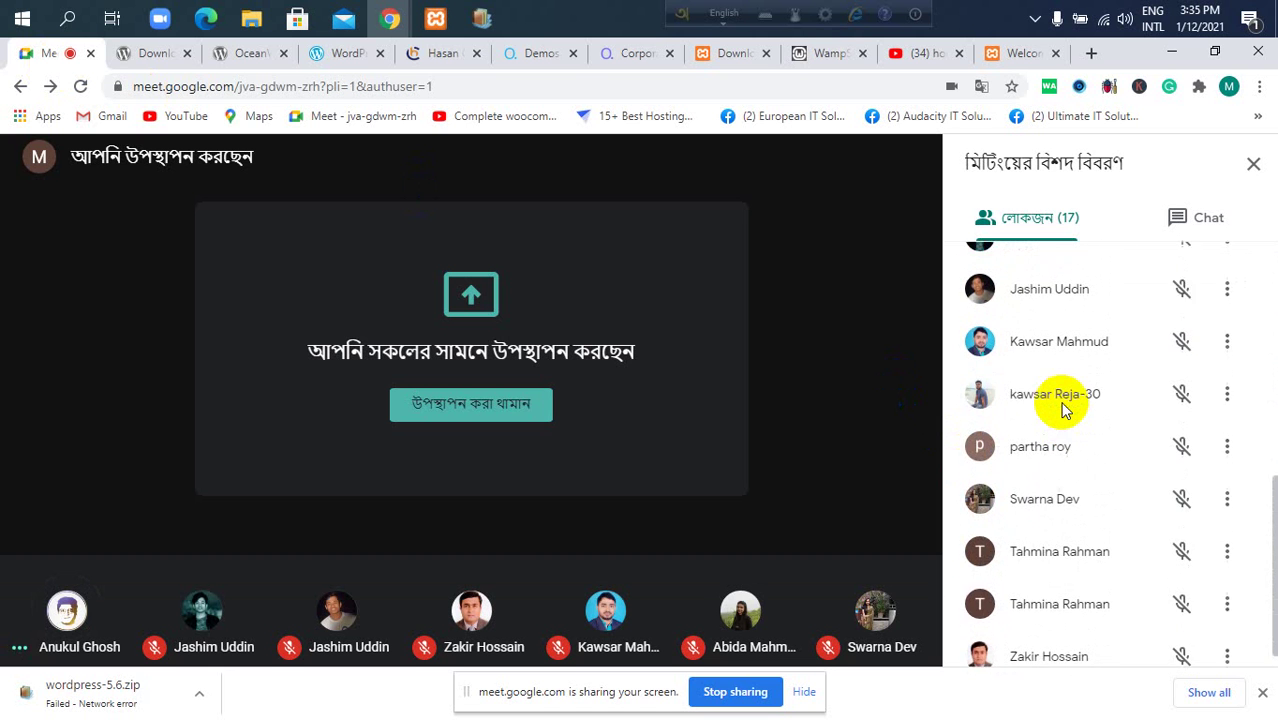
{"action": "scroll", "coordinate": [1063, 410], "scroll_direction": "up", "scroll_amount": 10}
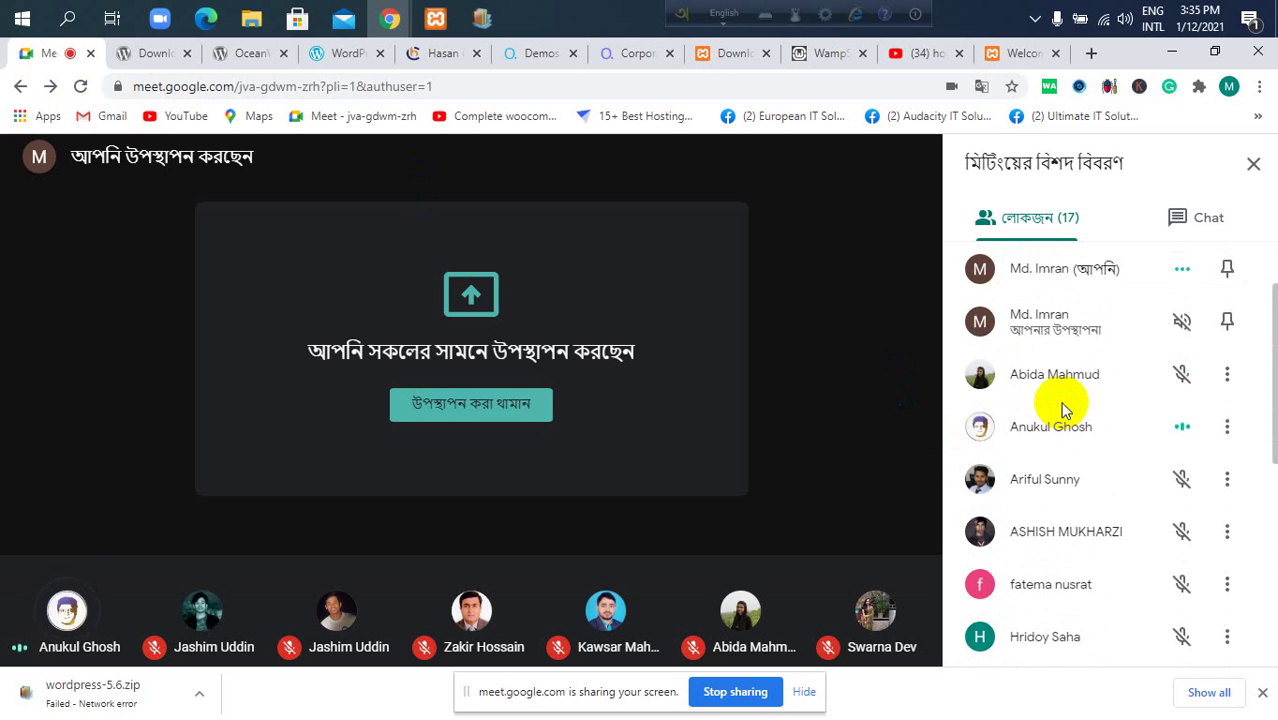
{"action": "scroll", "coordinate": [1063, 410], "scroll_direction": "down", "scroll_amount": 3}
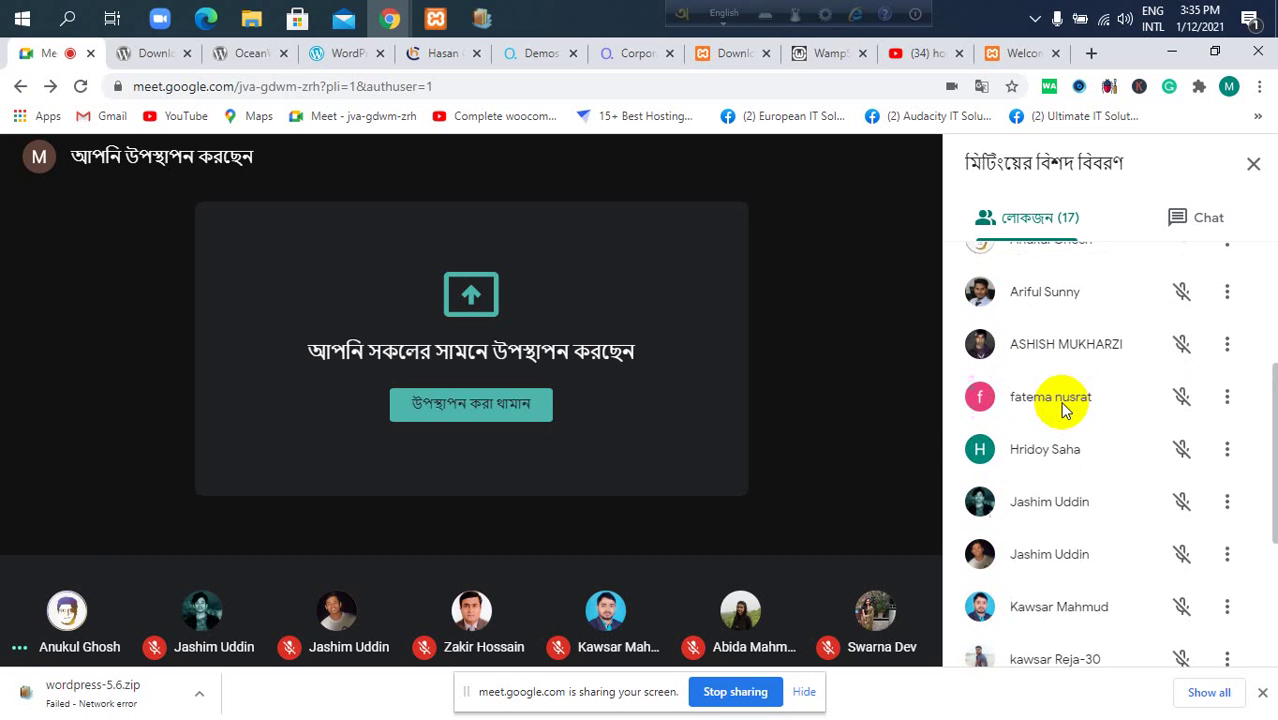
{"action": "scroll", "coordinate": [1063, 410], "scroll_direction": "down", "scroll_amount": 5}
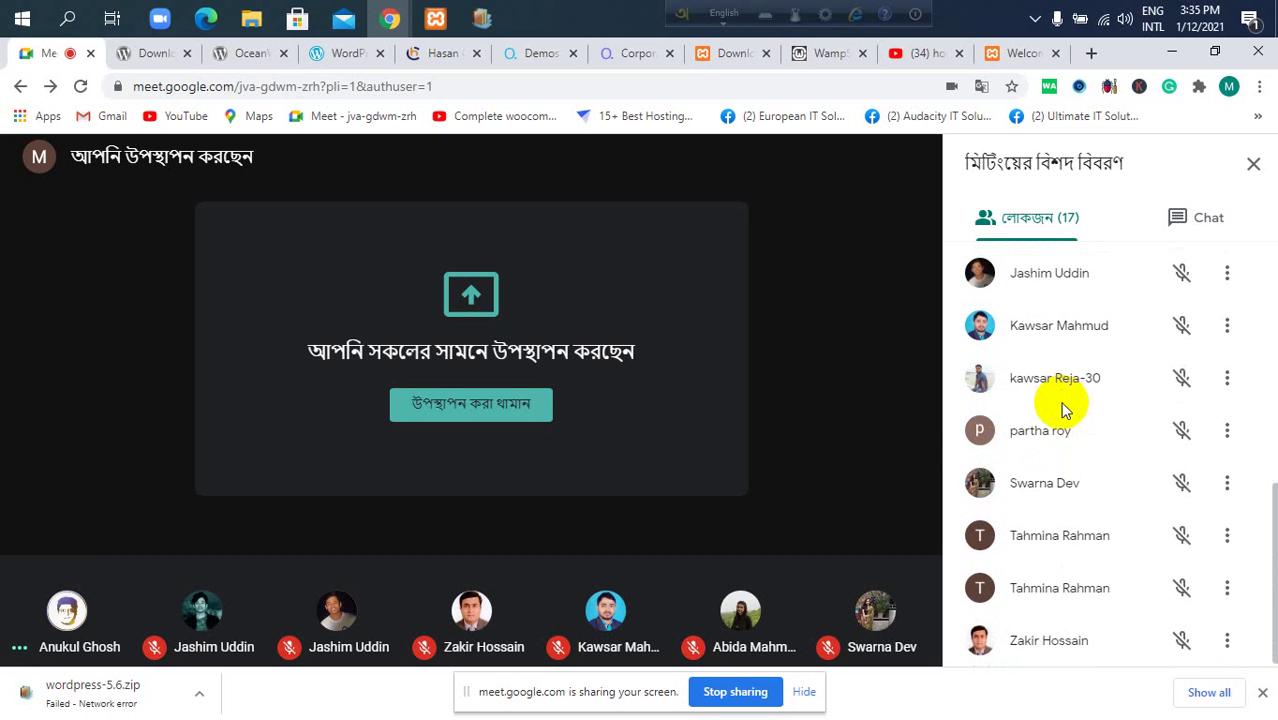
{"action": "scroll", "coordinate": [1063, 410], "scroll_direction": "up", "scroll_amount": 5}
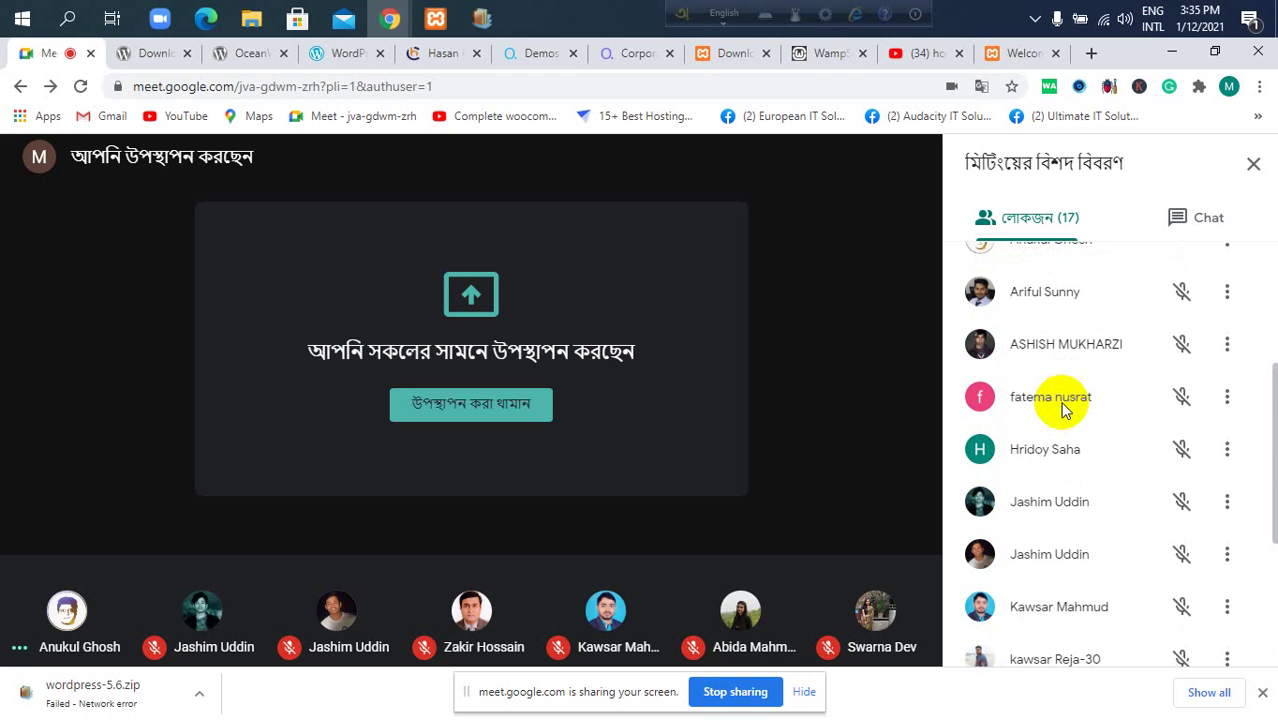
{"action": "scroll", "coordinate": [1063, 410], "scroll_direction": "up", "scroll_amount": 3}
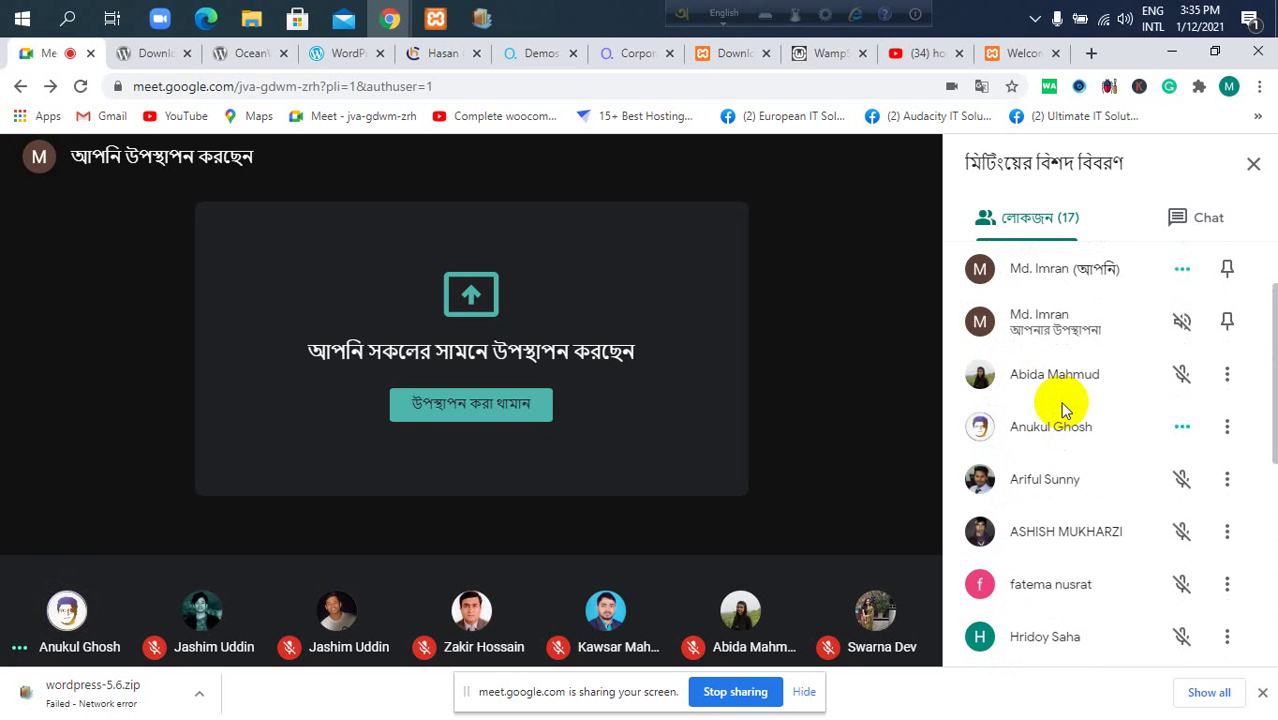
Show the wordpress-5.5.3.zip extraction progress window, now at 88% processed.
{"action": "left_click", "coordinate": [860, 205]}
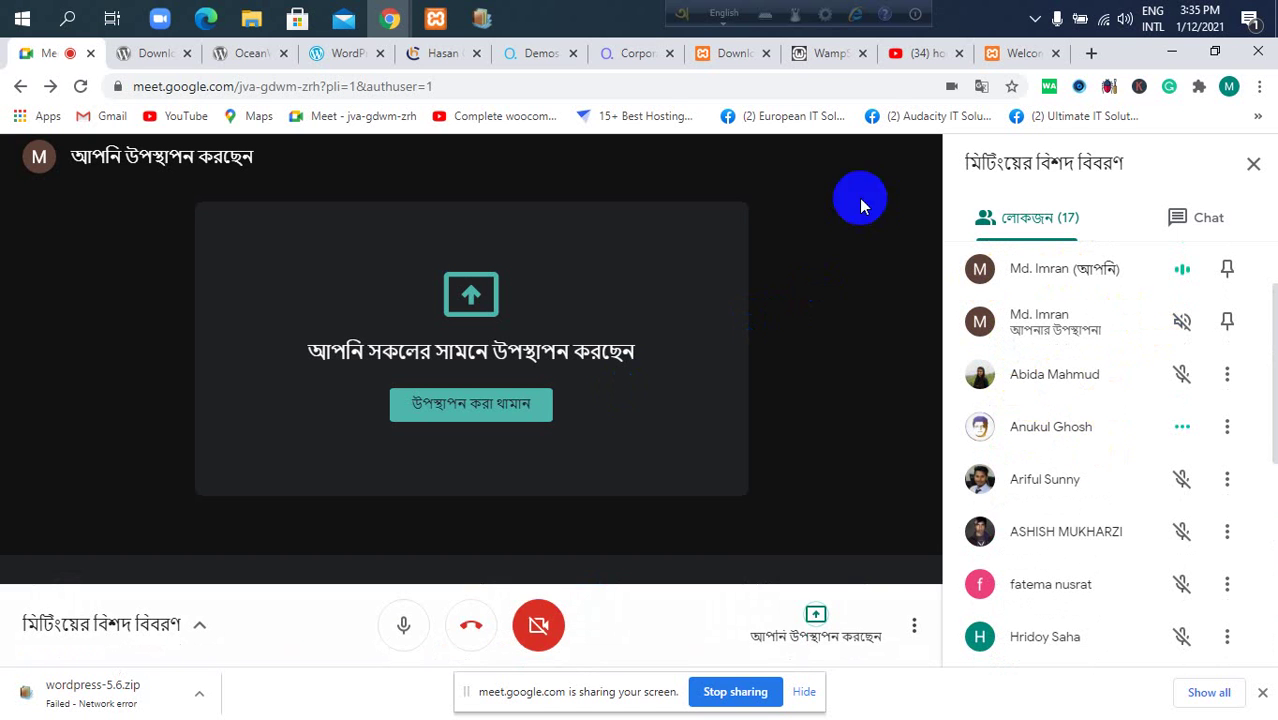
{"action": "left_click", "coordinate": [730, 191]}
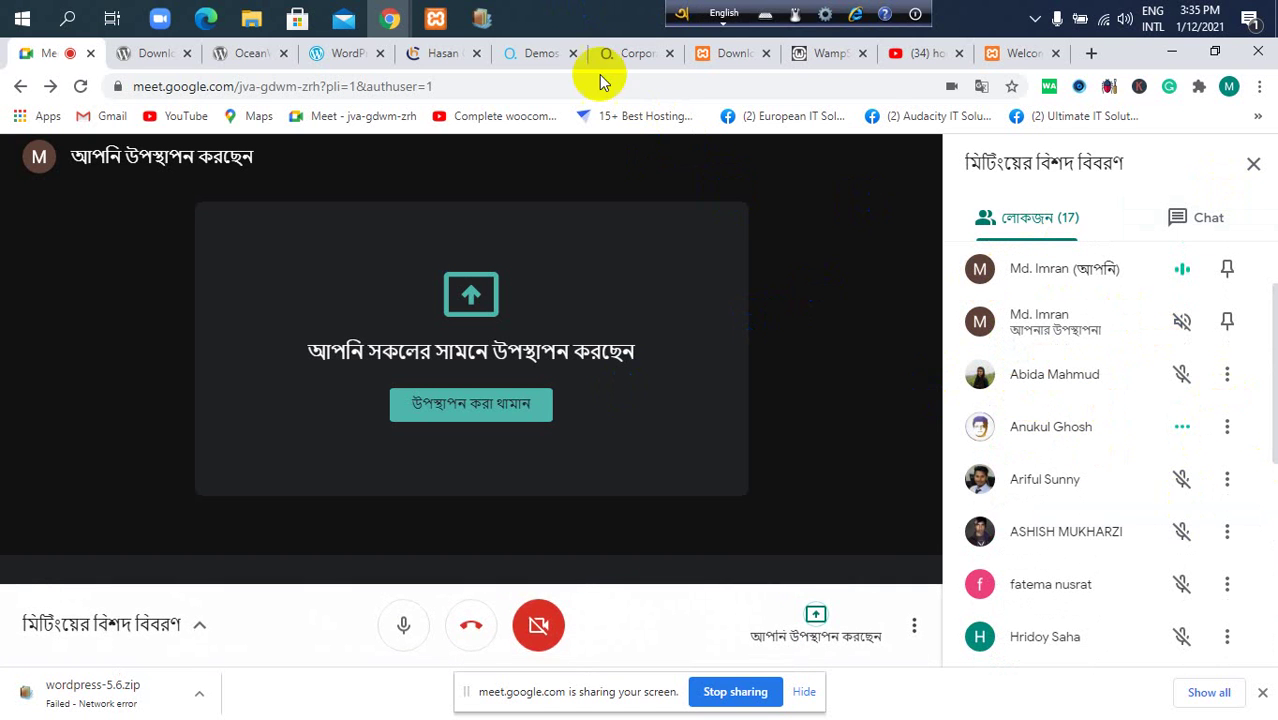
{"action": "left_click", "coordinate": [478, 28]}
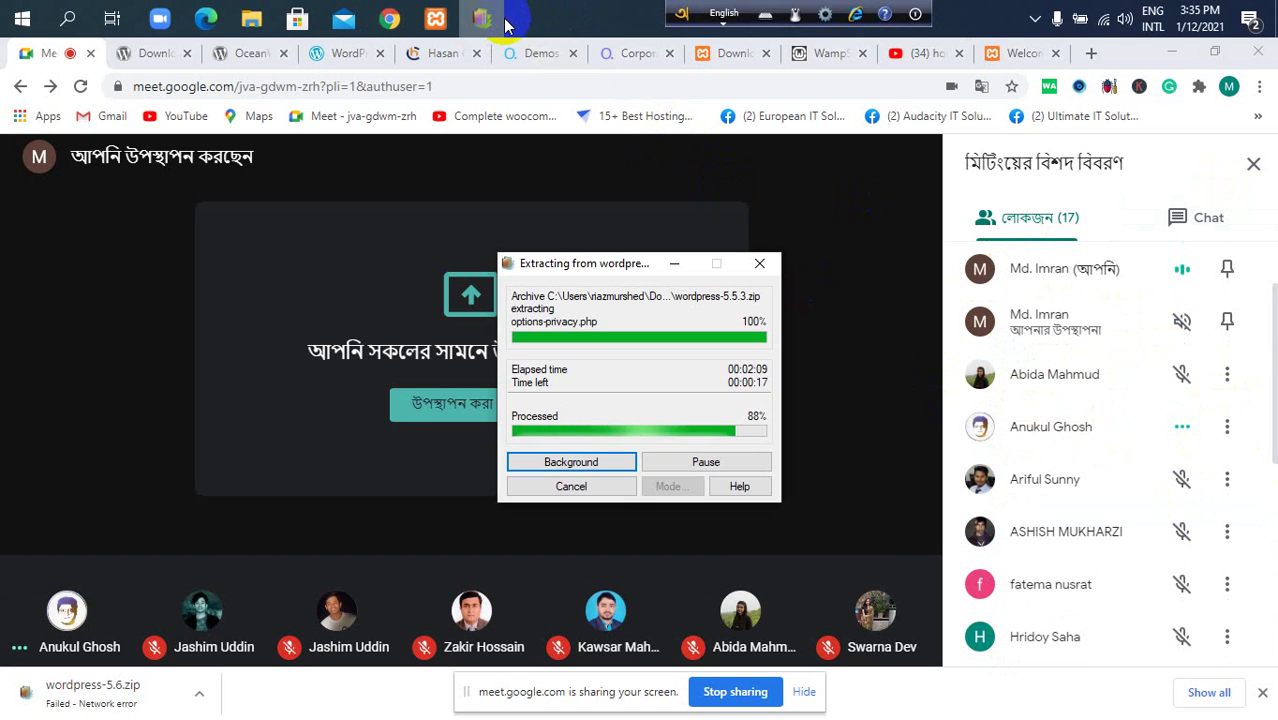
Recheck the extracted files in Downloads > wordpress-5.5.3 > wordpress, then return to Downloads.
{"action": "left_click", "coordinate": [253, 20]}
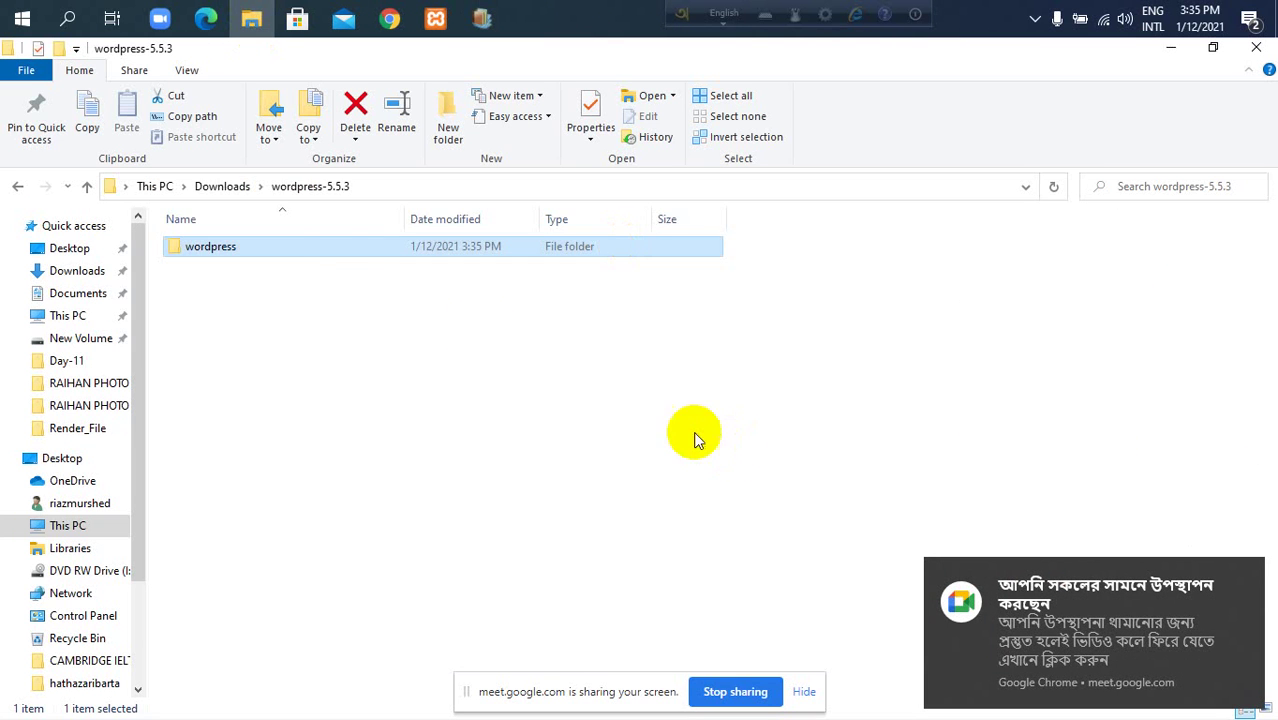
{"action": "left_click", "coordinate": [228, 190]}
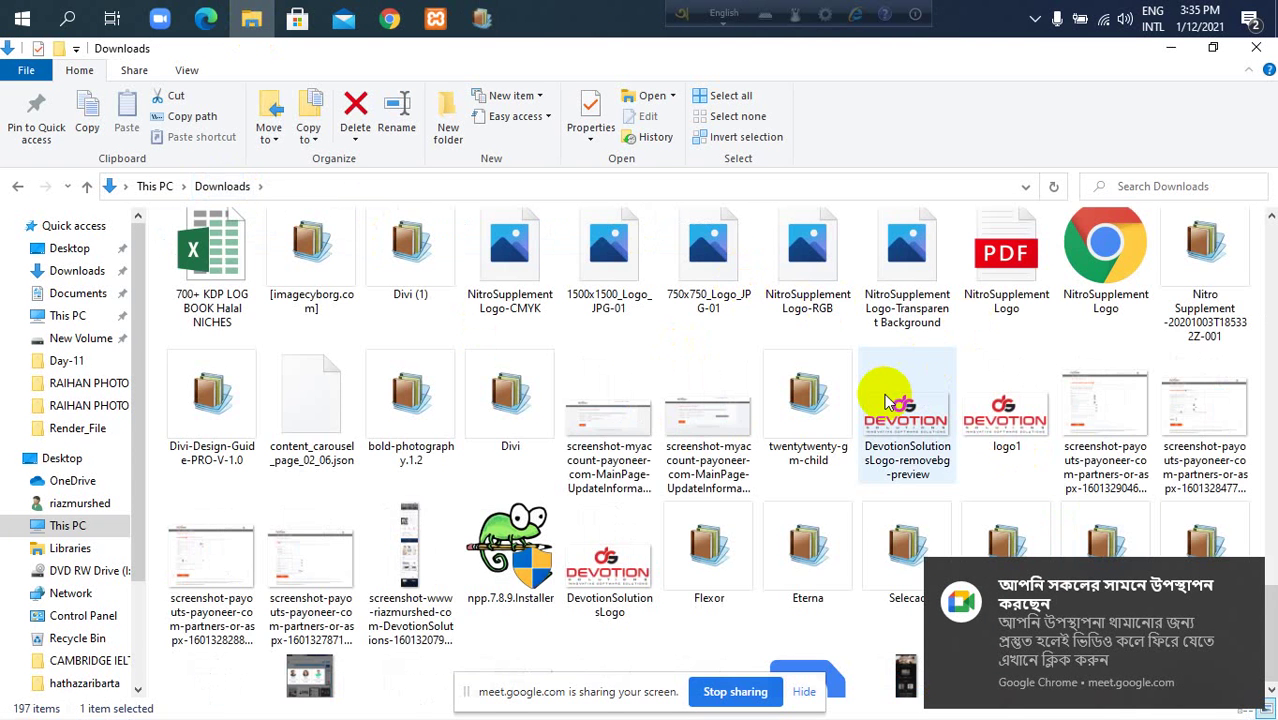
{"action": "scroll", "coordinate": [888, 402], "scroll_direction": "down", "scroll_amount": 3}
{"action": "scroll", "coordinate": [915, 460], "scroll_direction": "down", "scroll_amount": 1}
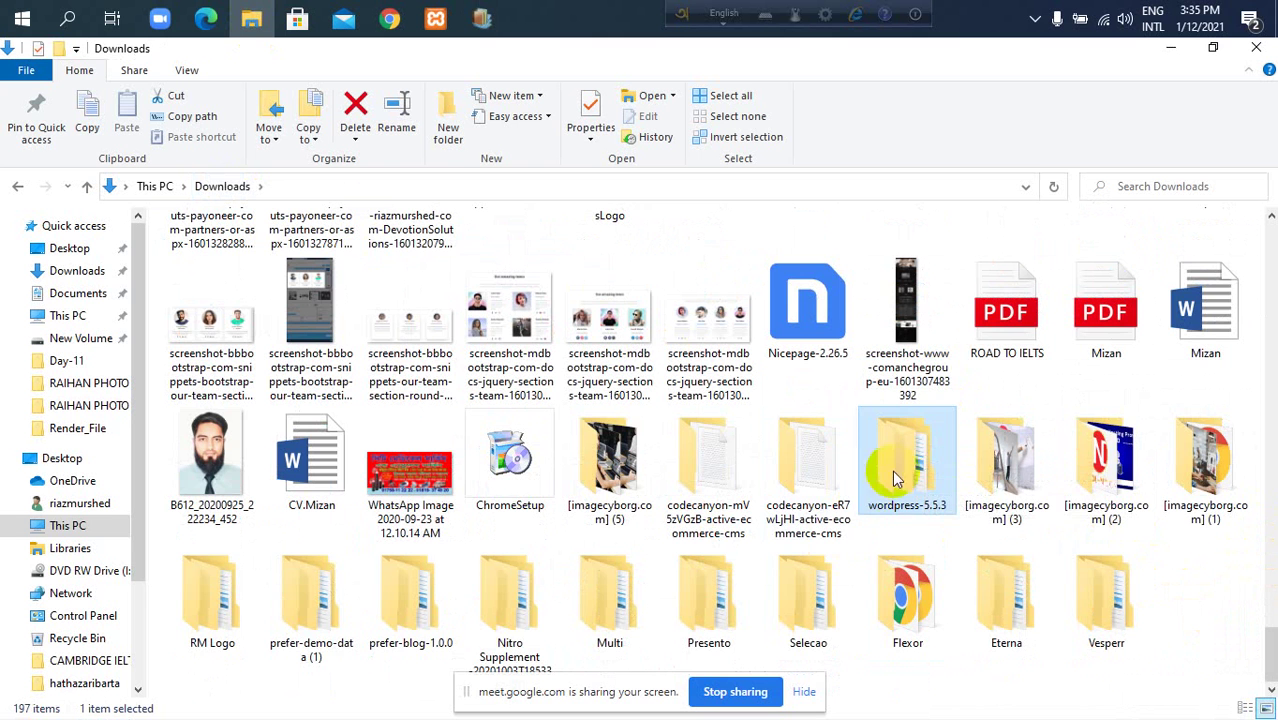
{"action": "double_click", "coordinate": [905, 447]}
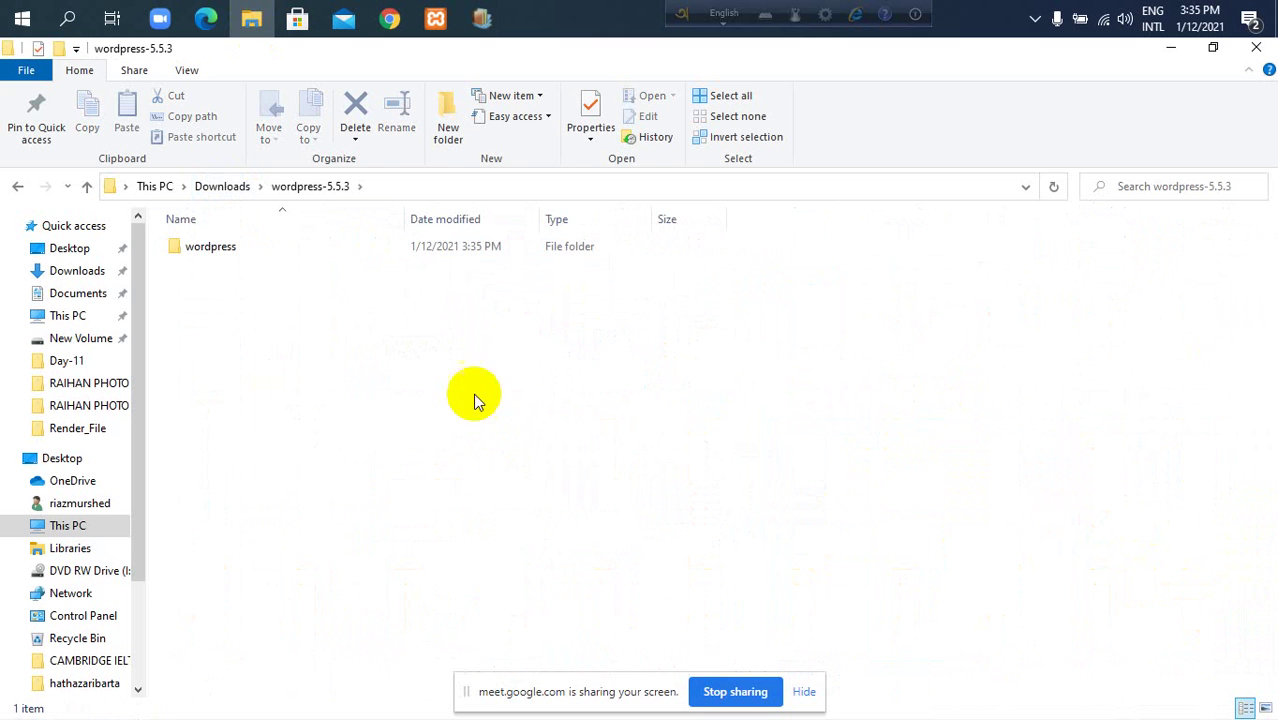
{"action": "double_click", "coordinate": [392, 247]}
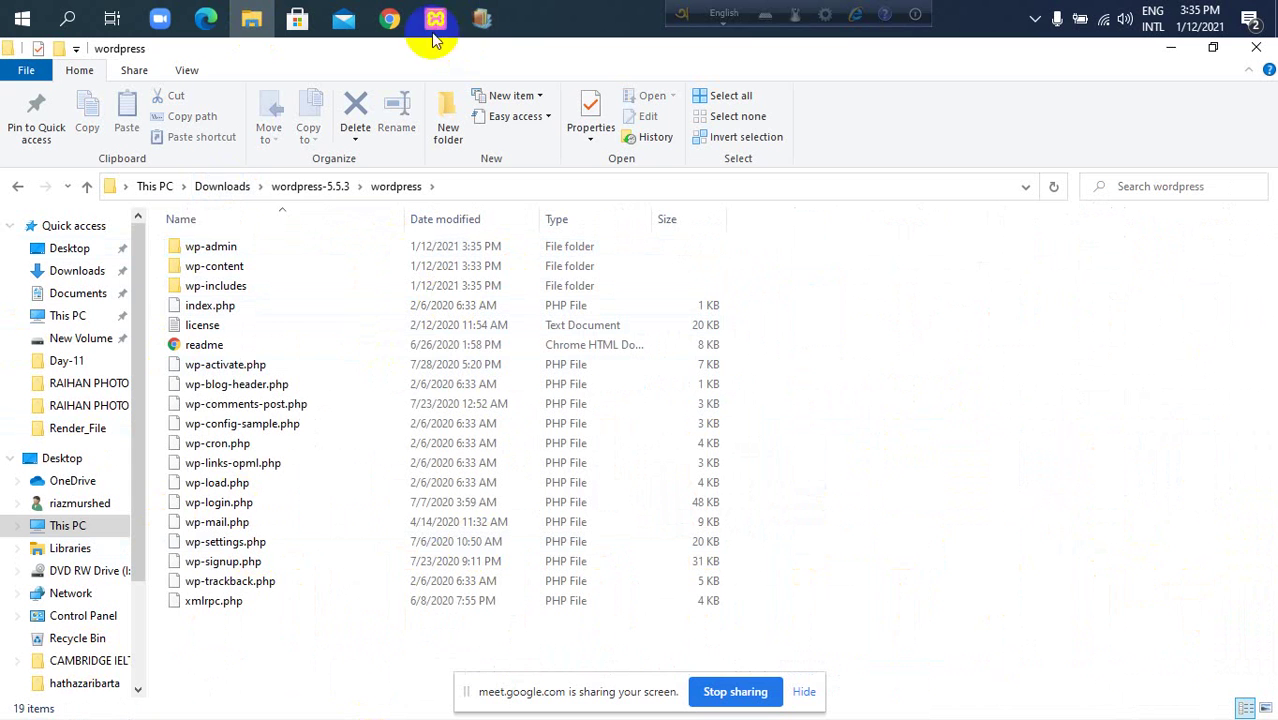
{"action": "left_click", "coordinate": [310, 188]}
{"action": "left_click", "coordinate": [216, 188]}
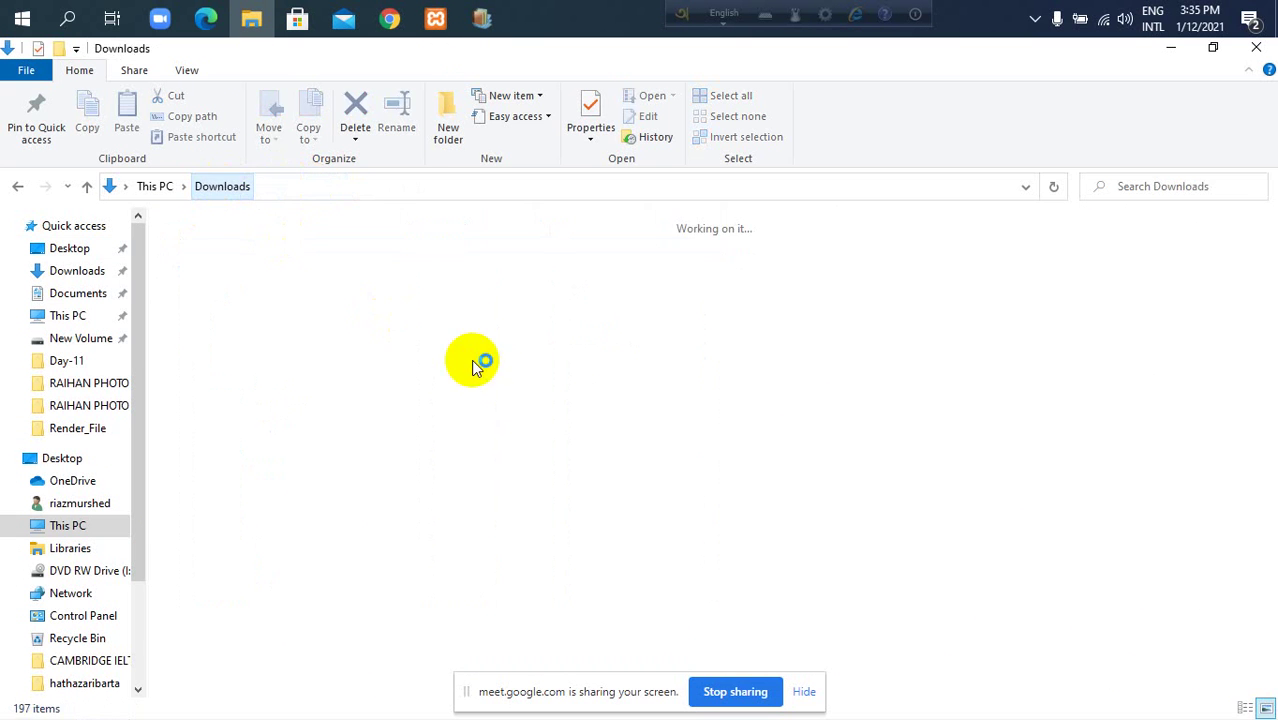
Confirm the extraction finished and reopen the wordpress-5.5.3 folder in Downloads.
{"action": "left_click", "coordinate": [482, 18]}
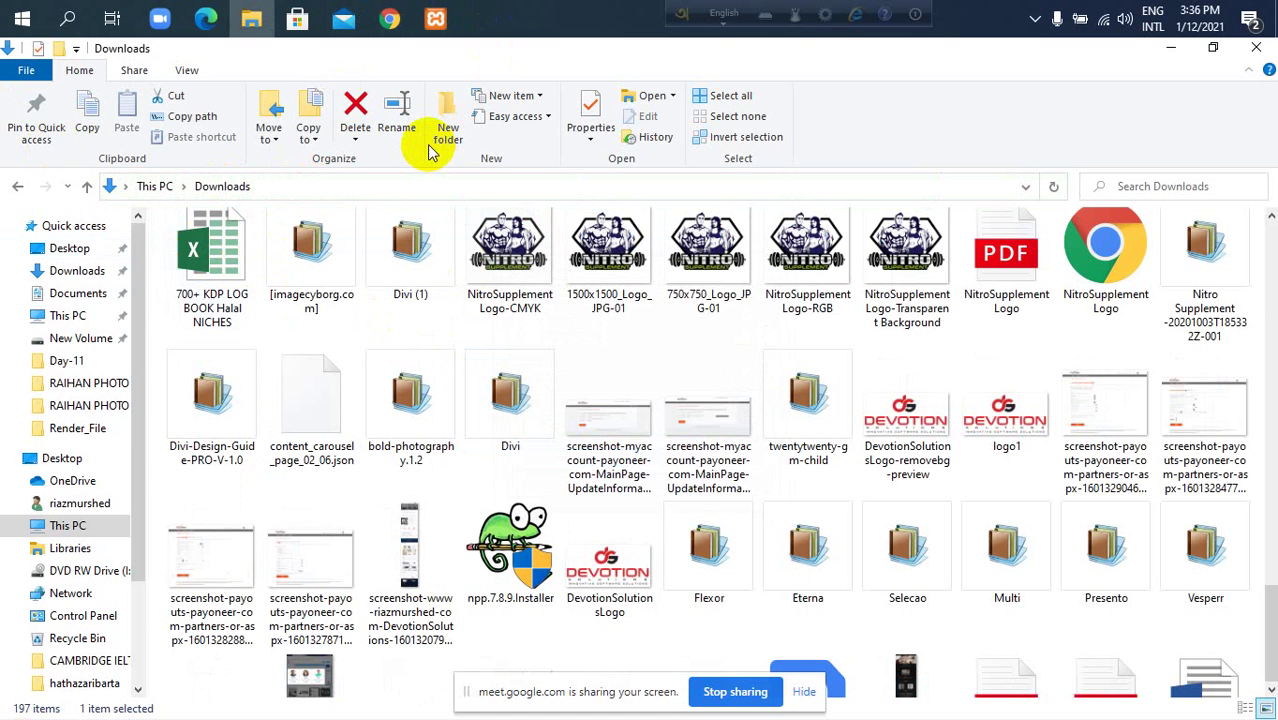
{"action": "scroll", "coordinate": [416, 478], "scroll_direction": "down", "scroll_amount": 4}
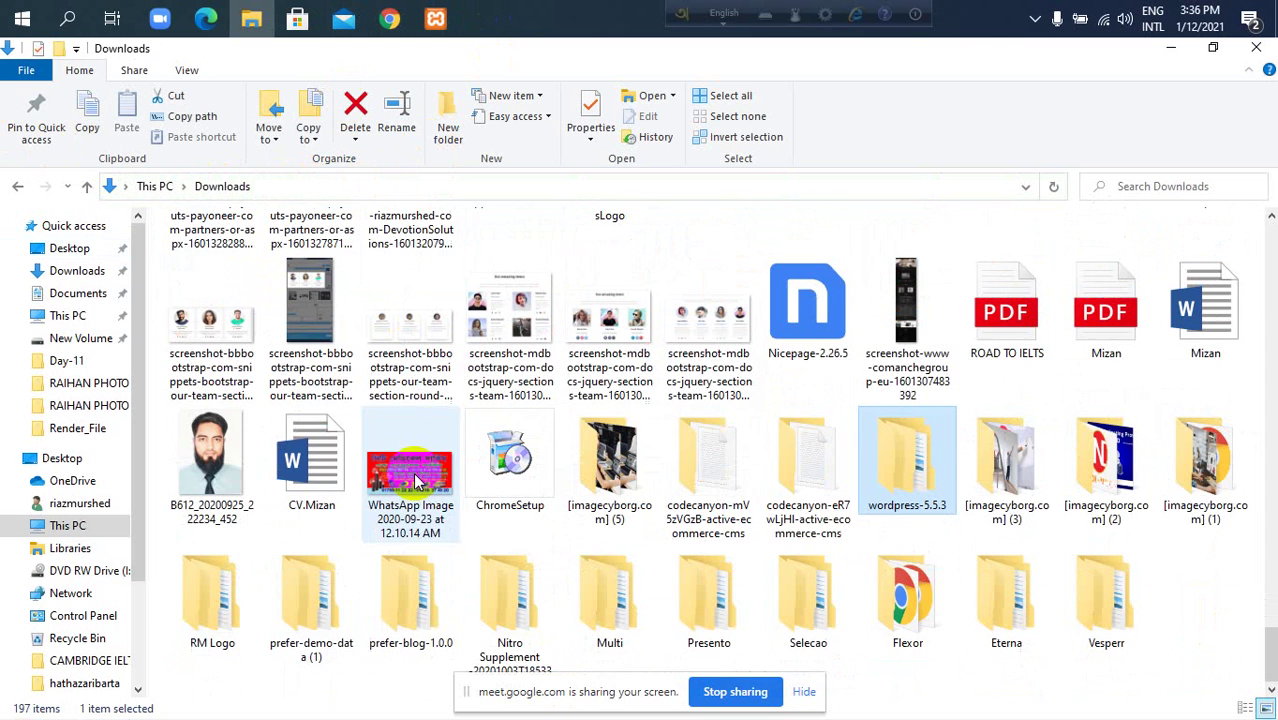
{"action": "double_click", "coordinate": [915, 460]}
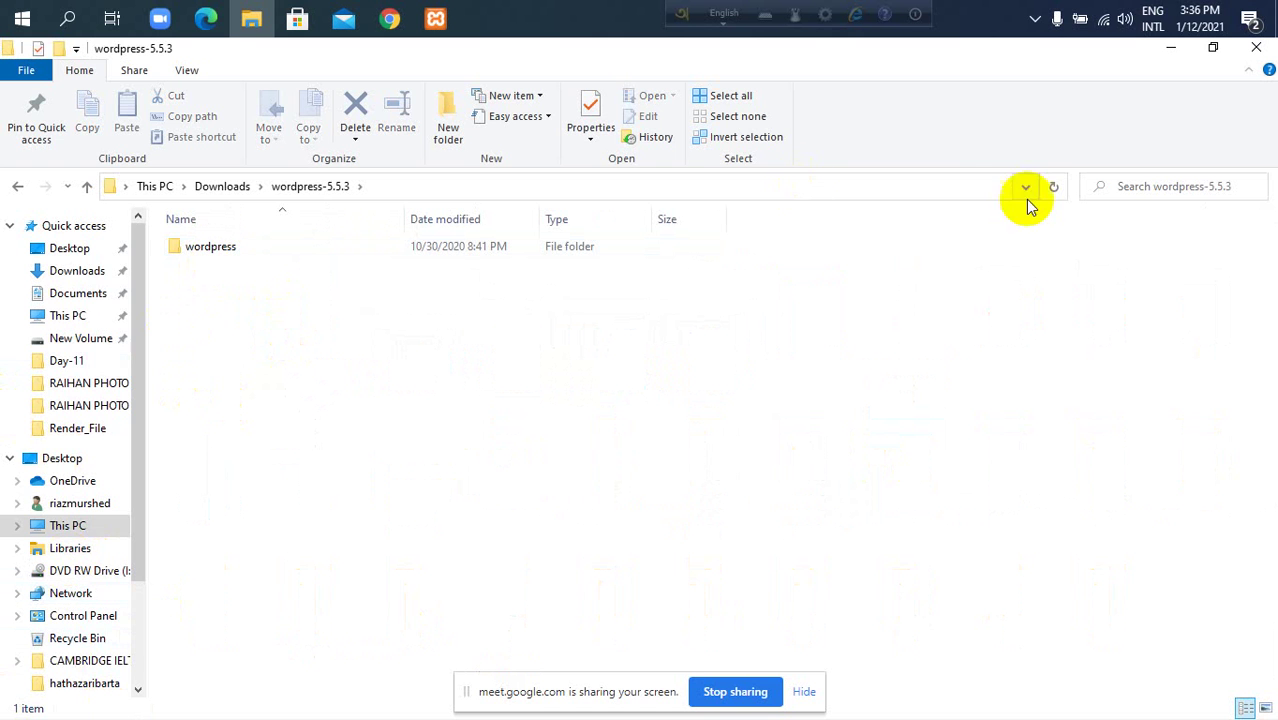
Minimize the open windows and open This PC in a maximized File Explorer window.
{"action": "left_click", "coordinate": [1168, 48]}
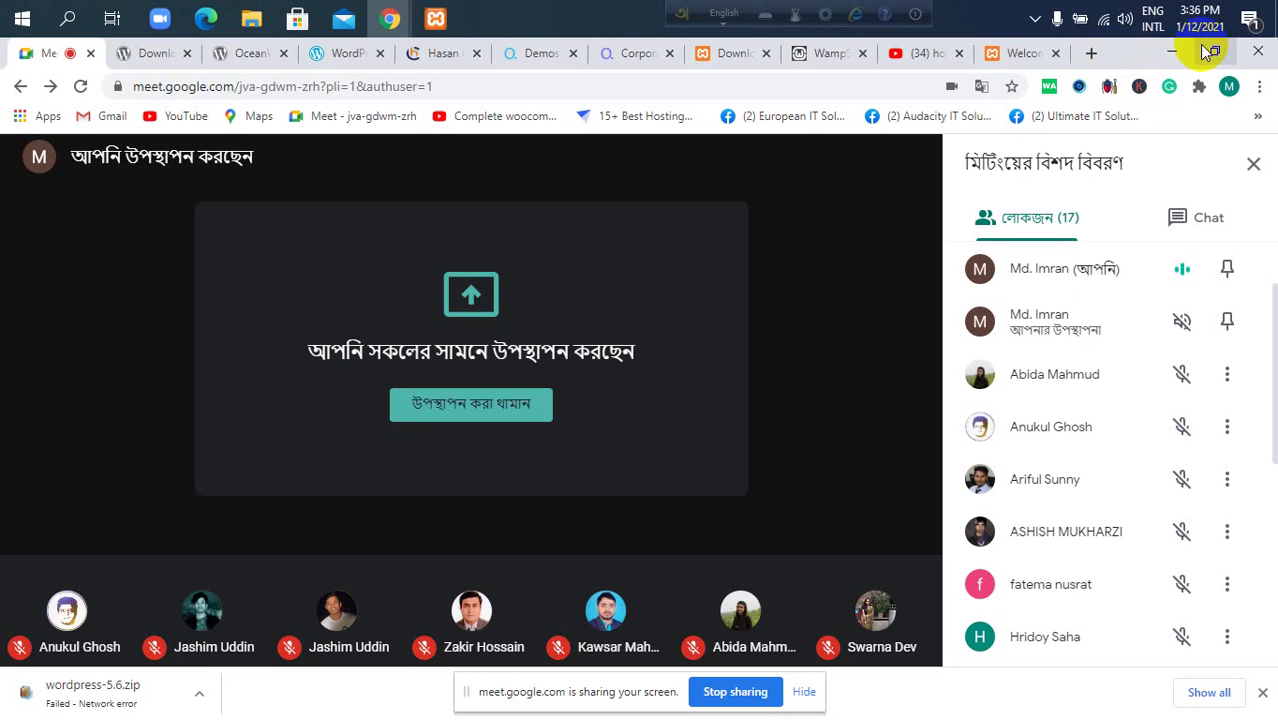
{"action": "left_click", "coordinate": [1168, 52]}
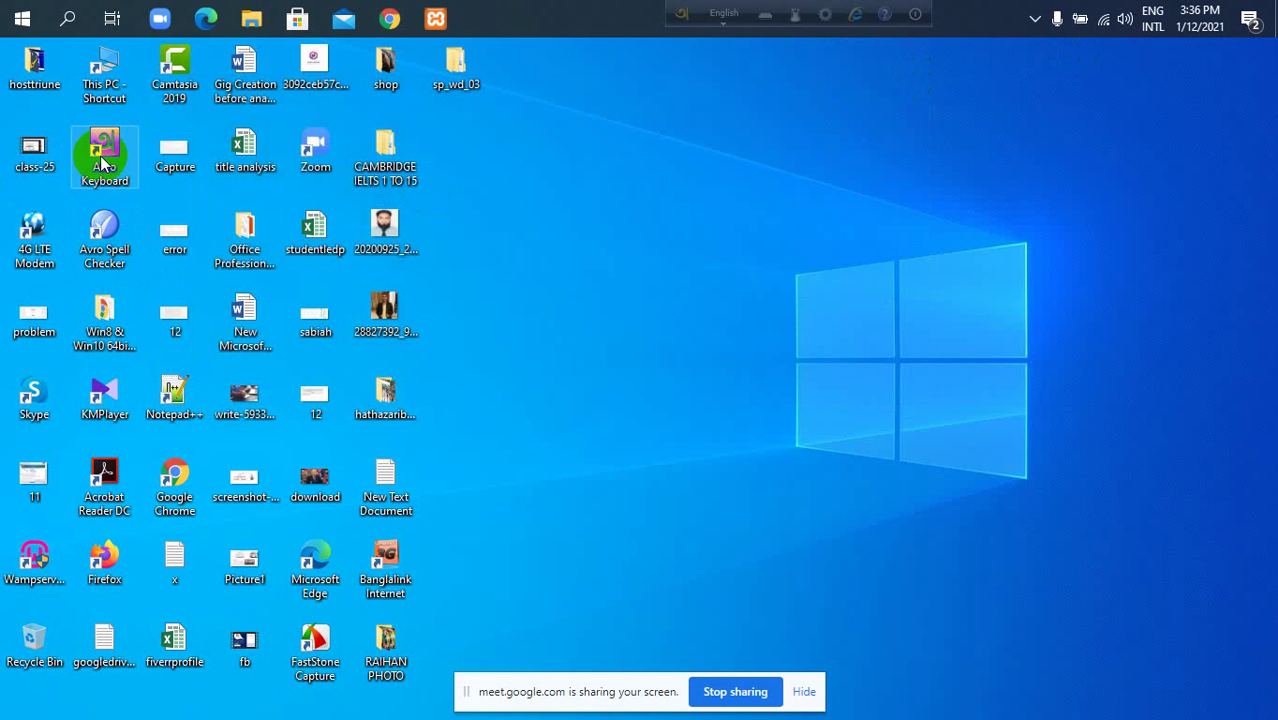
{"action": "double_click", "coordinate": [116, 90]}
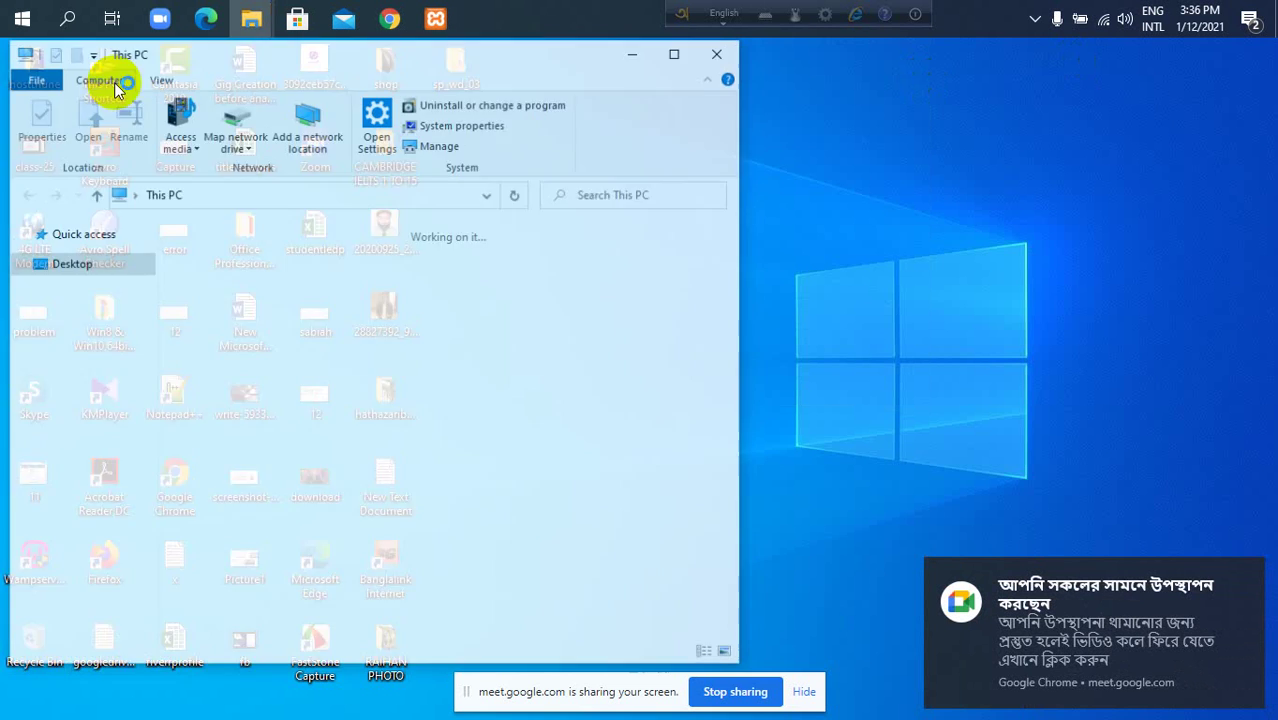
{"action": "left_click", "coordinate": [684, 56]}
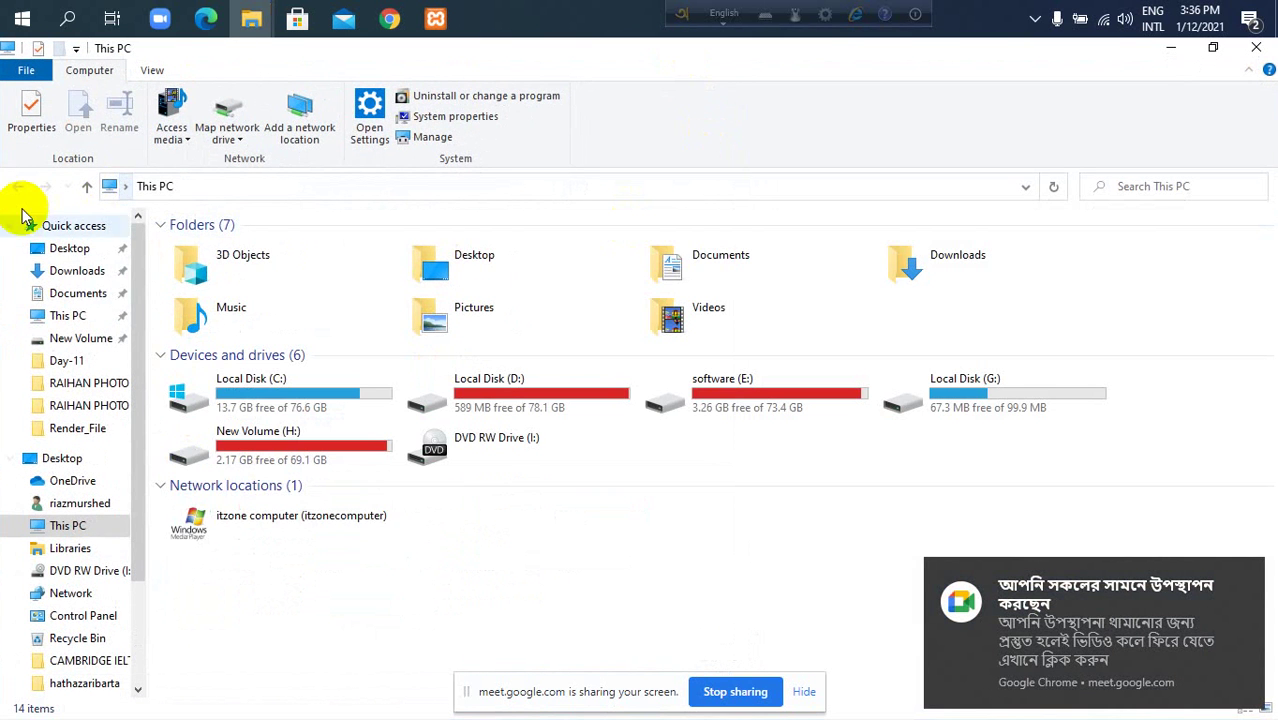
Navigate into Local Disk (C:) > xampp > htdocs.
{"action": "left_click", "coordinate": [226, 398]}
{"action": "double_click", "coordinate": [226, 398]}
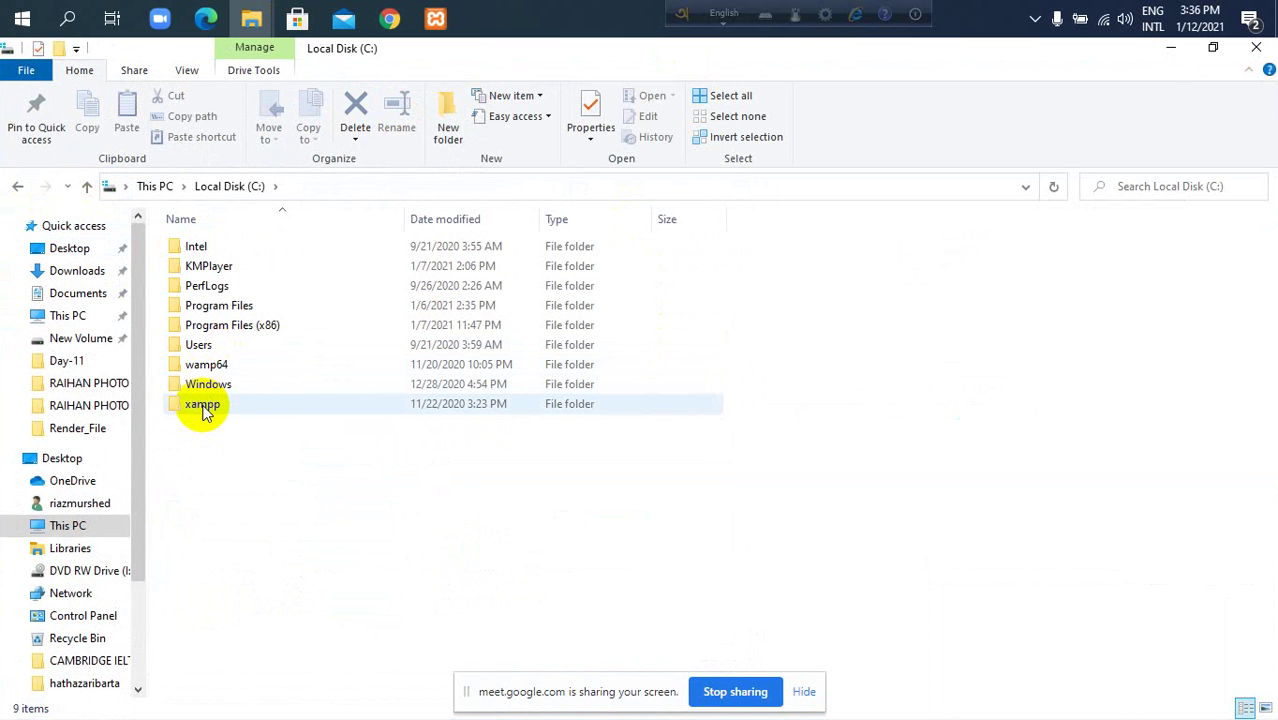
{"action": "left_click", "coordinate": [203, 410]}
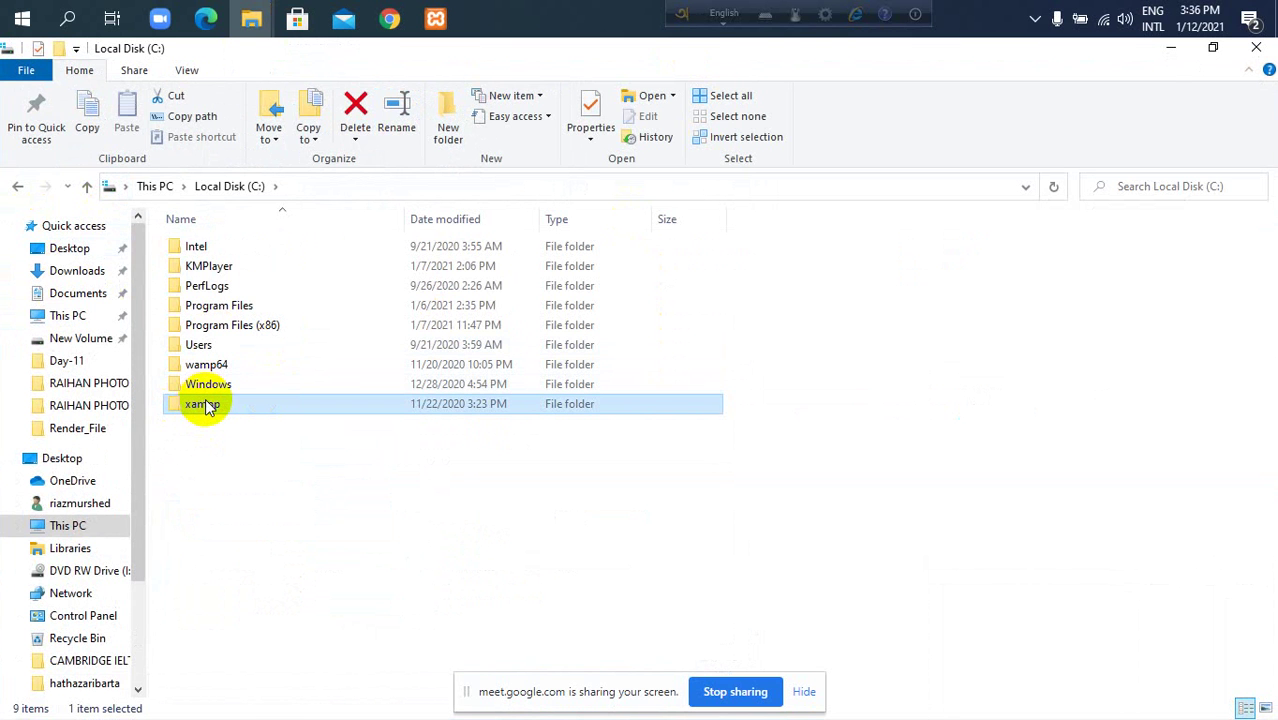
{"action": "double_click", "coordinate": [203, 405]}
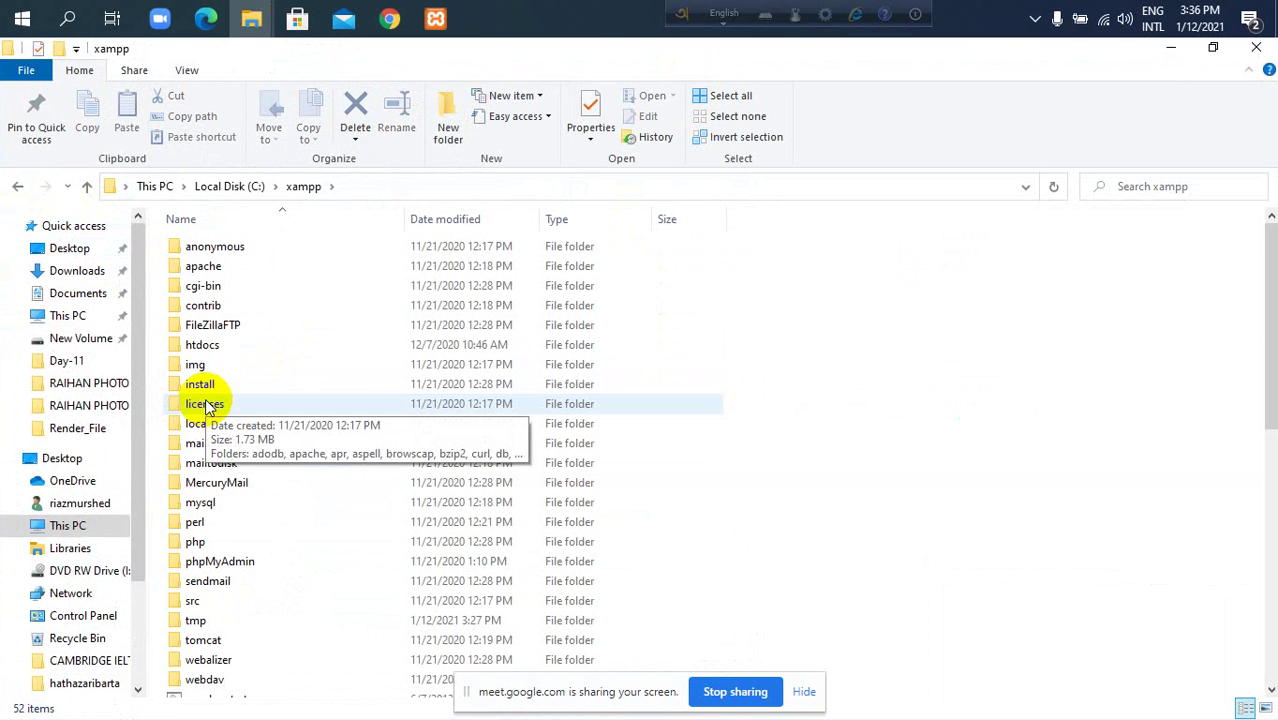
{"action": "left_click", "coordinate": [203, 186]}
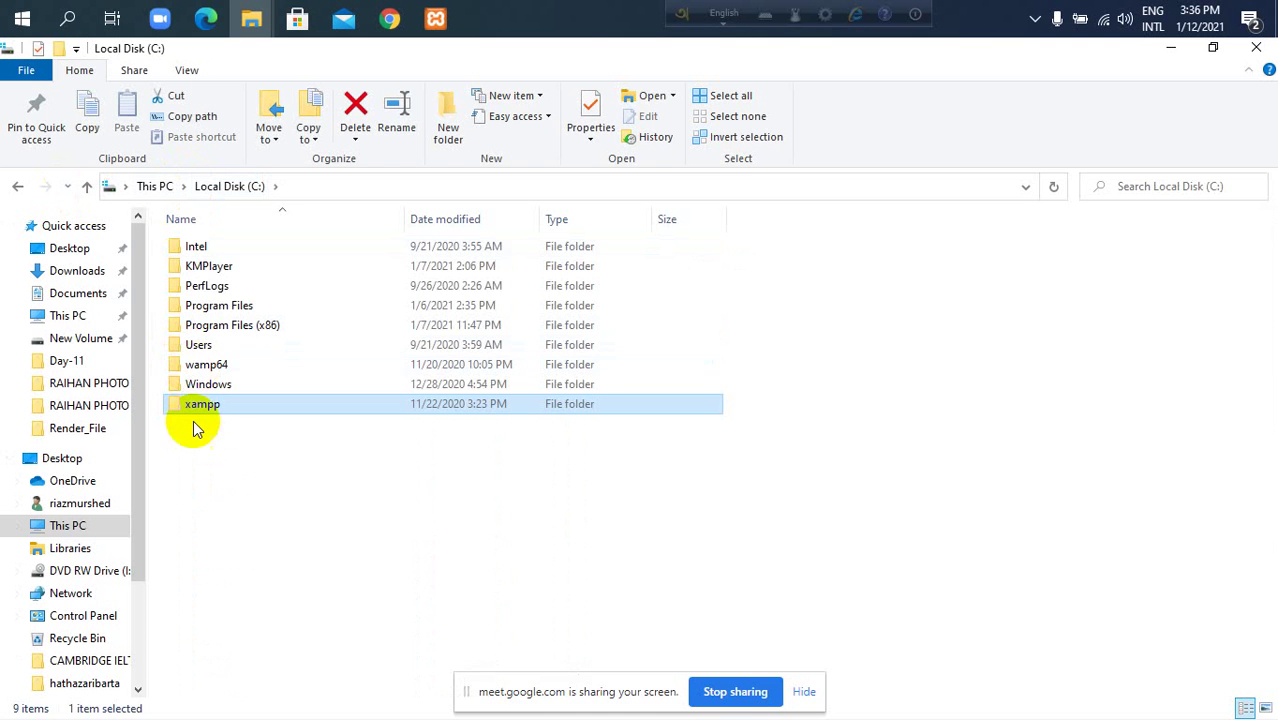
{"action": "double_click", "coordinate": [203, 406]}
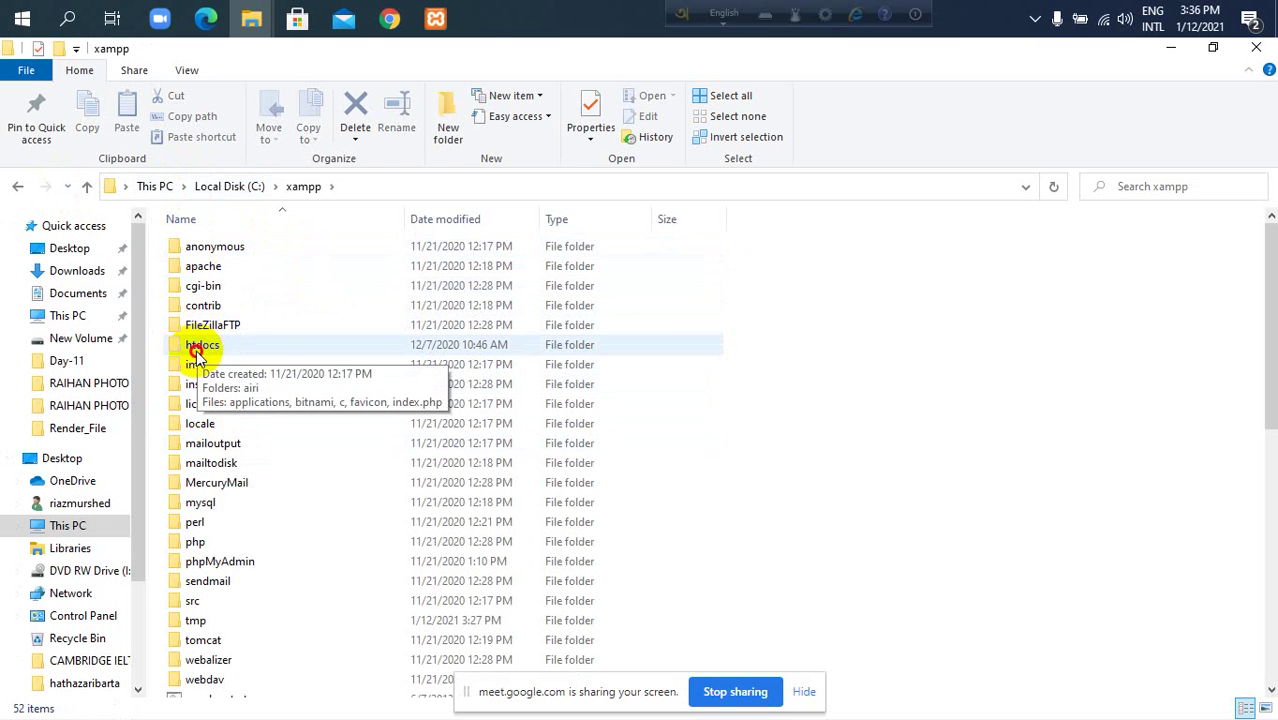
{"action": "double_click", "coordinate": [196, 350]}
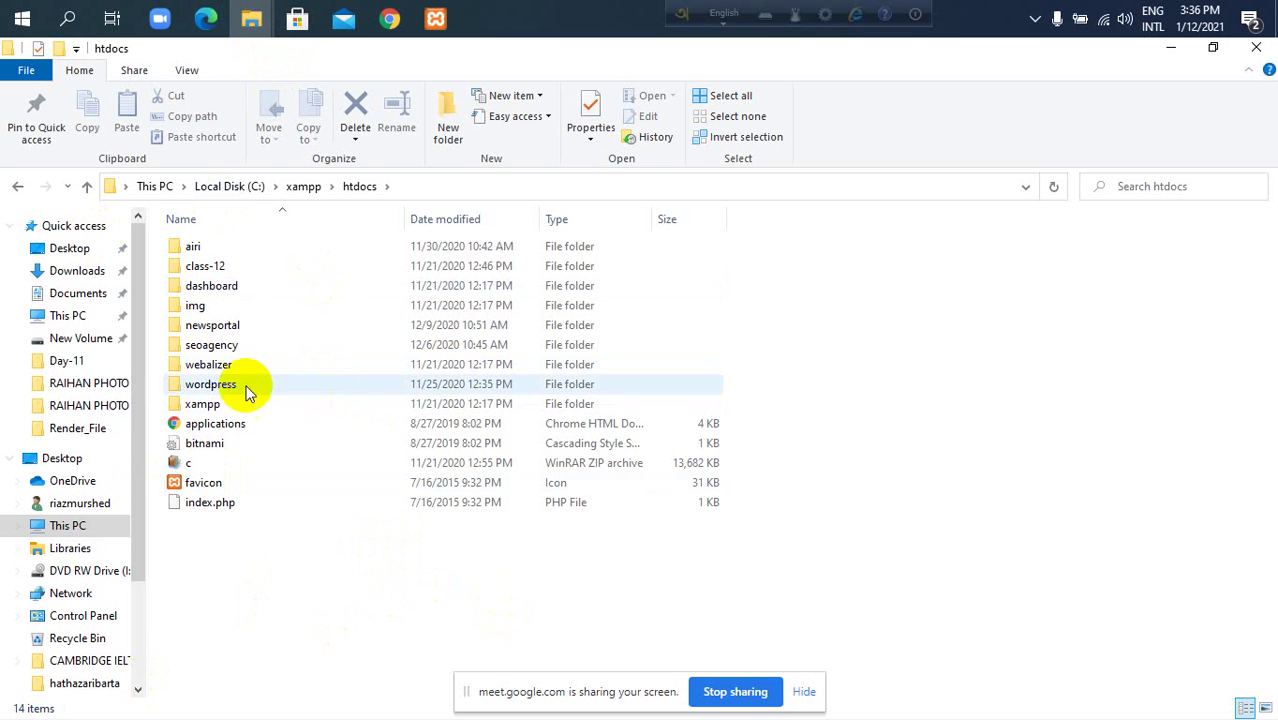
Open Downloads\wordpress-5.5.3\wordpress and select all 19 of its items with Ctrl+A.
{"action": "mouse_move", "coordinate": [252, 20]}
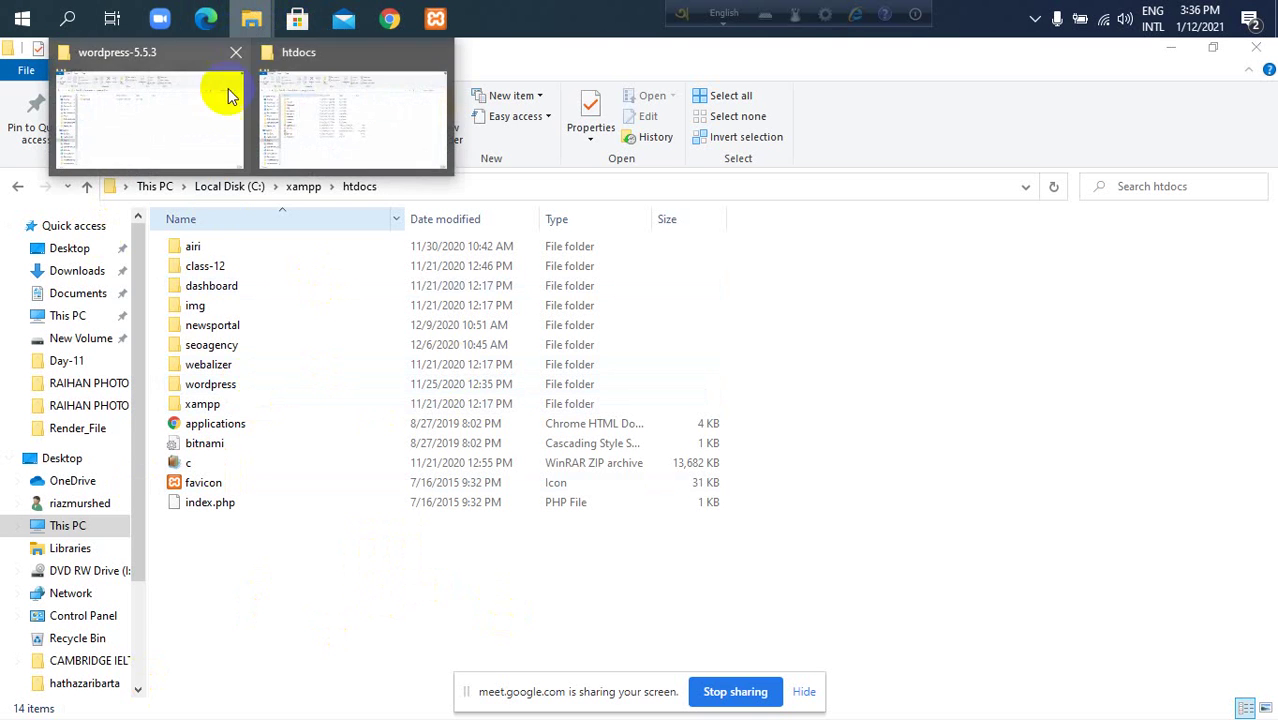
{"action": "left_click", "coordinate": [203, 121]}
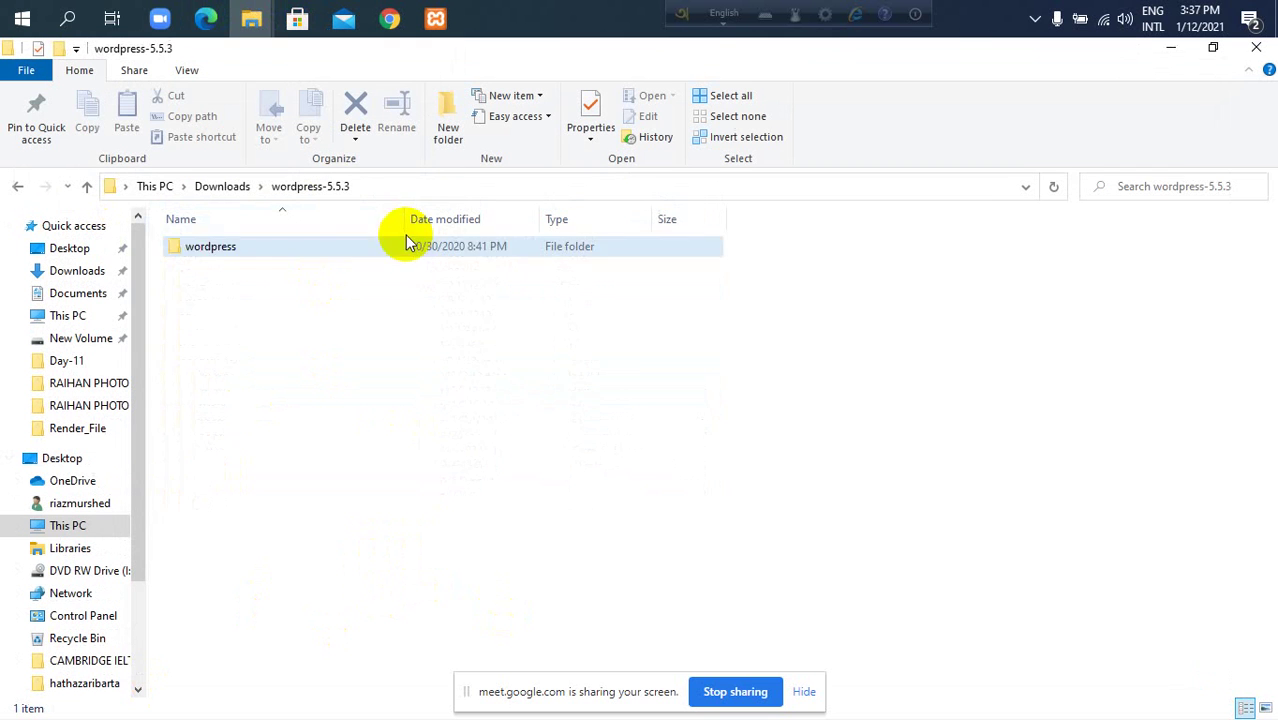
{"action": "double_click", "coordinate": [260, 246]}
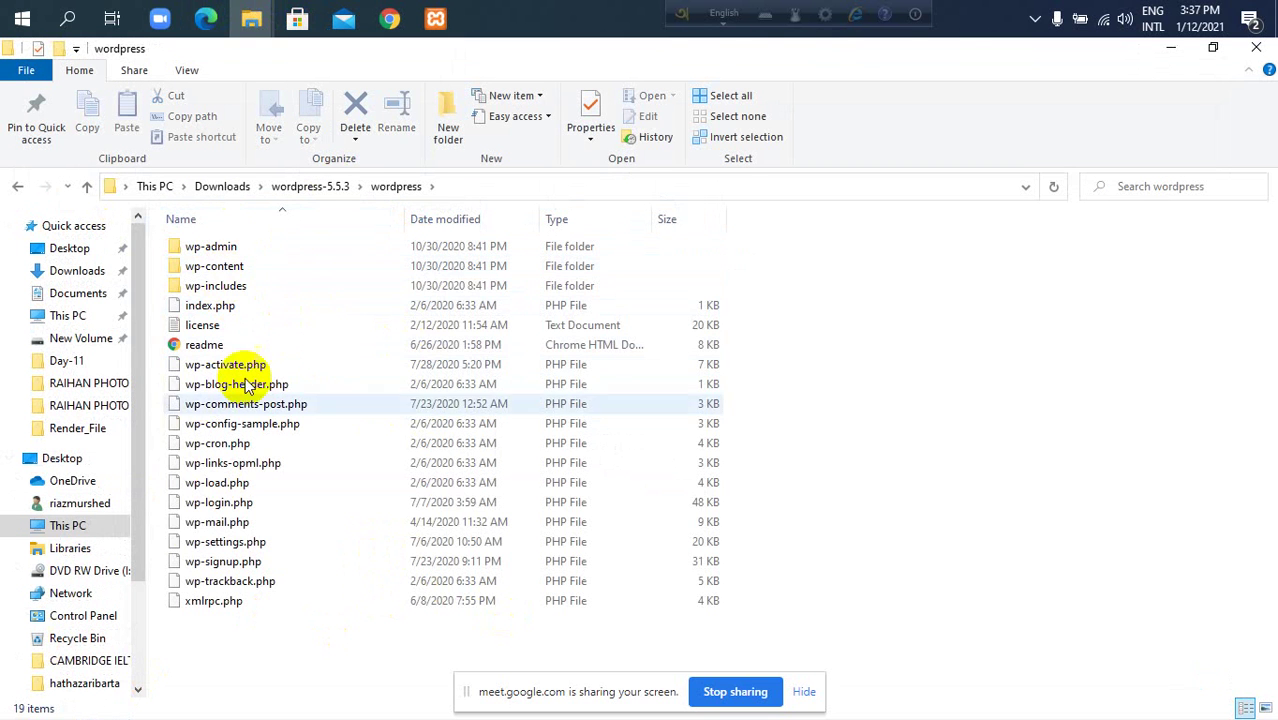
{"action": "left_click", "coordinate": [303, 186]}
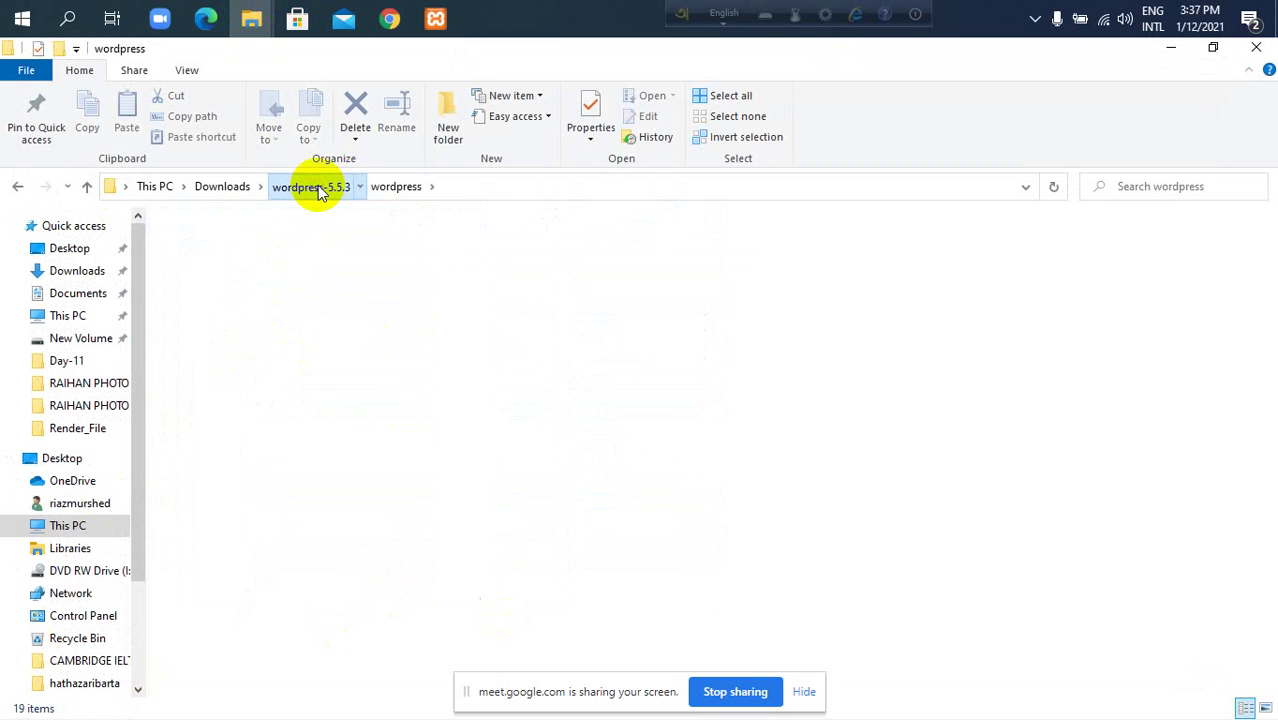
{"action": "left_click", "coordinate": [307, 190]}
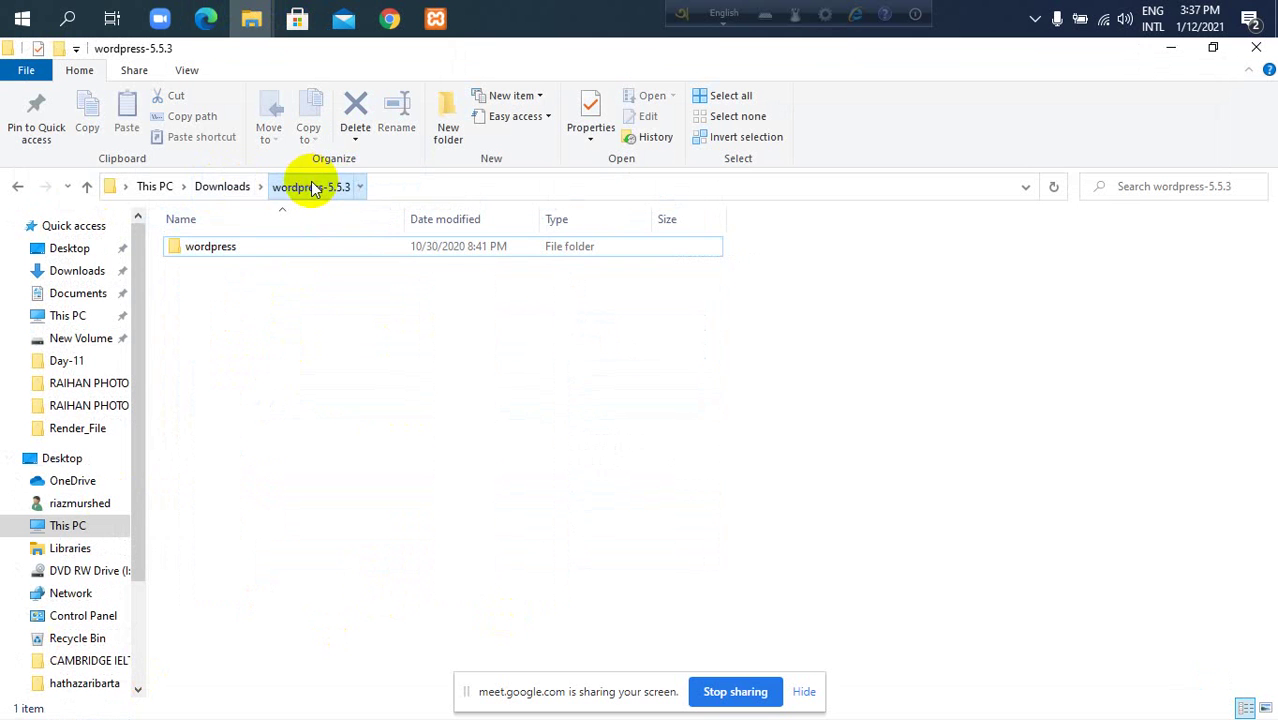
{"action": "double_click", "coordinate": [220, 248]}
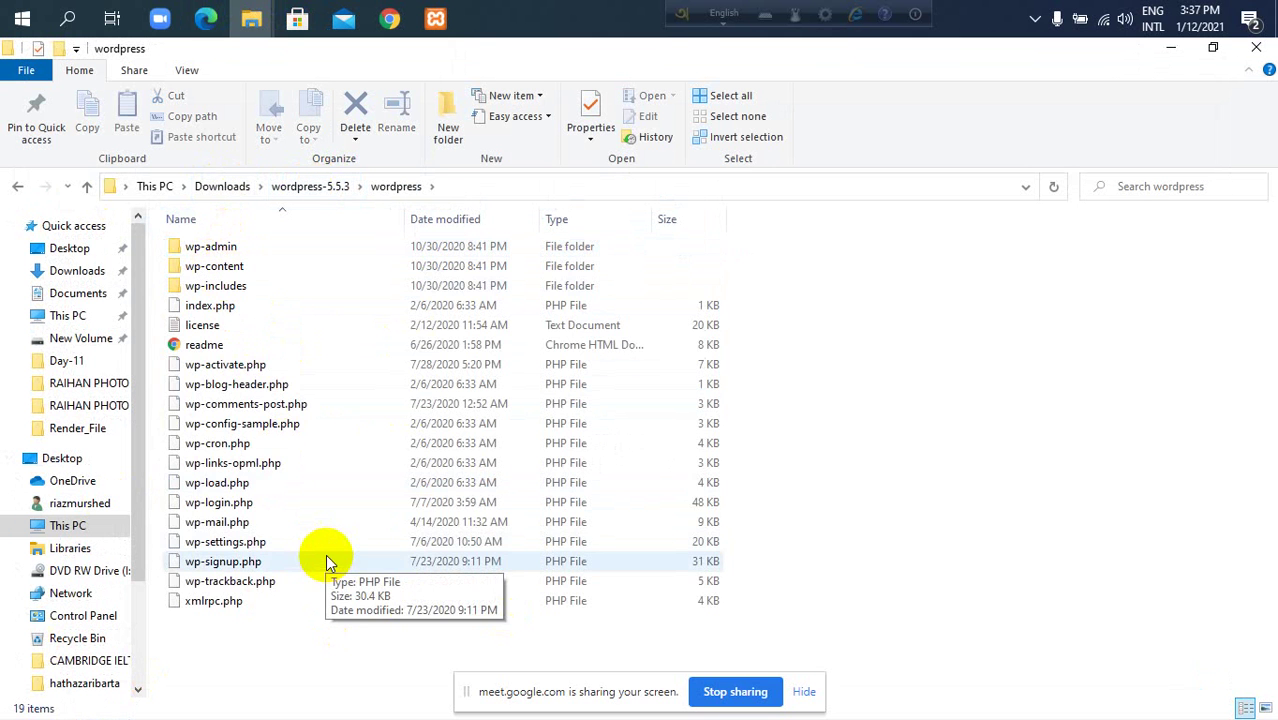
{"action": "key", "text": "ctrl+a"}
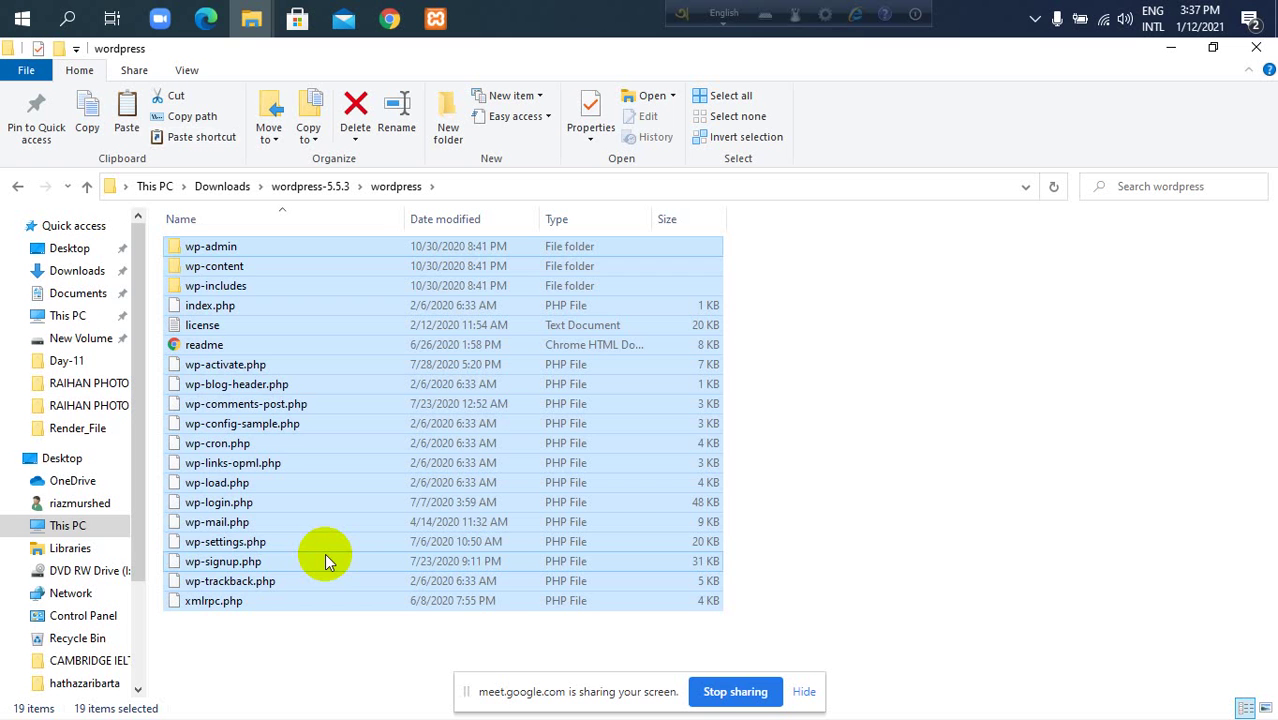
{"action": "left_click", "coordinate": [250, 19]}
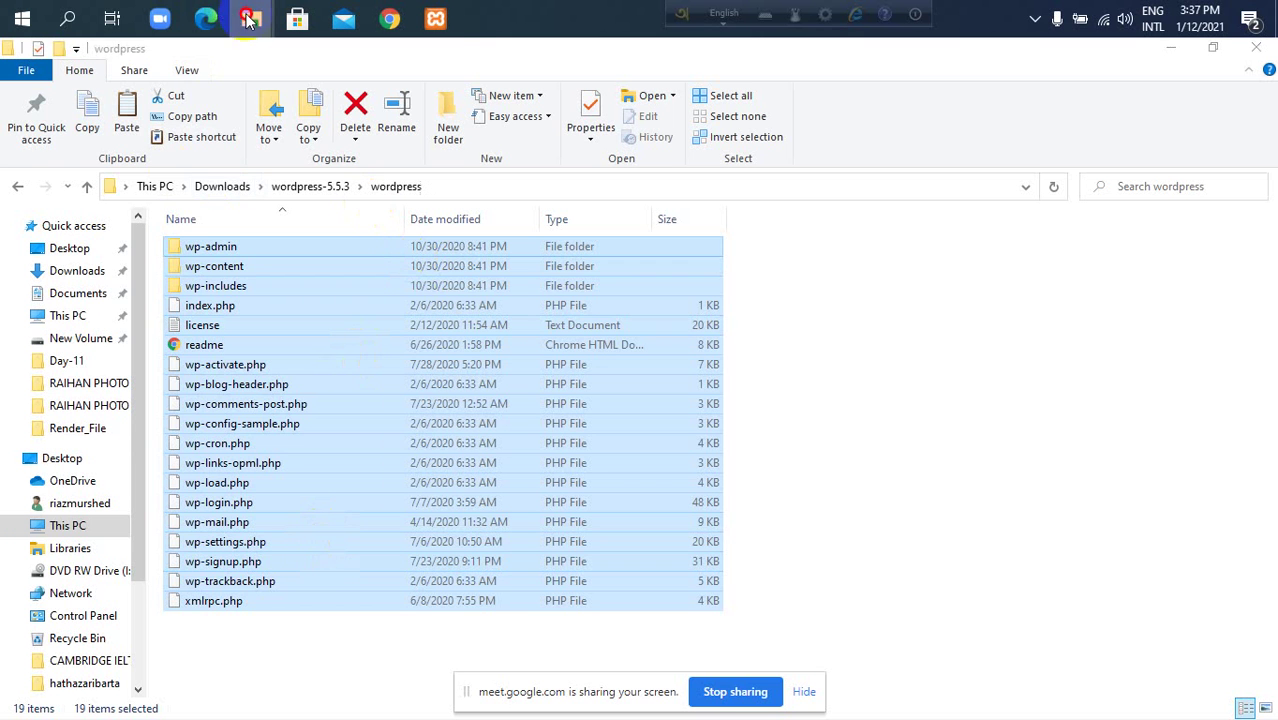
Create an 'agency' folder in C:\xampp\htdocs and paste the 2,229 WordPress items into it.
{"action": "left_click", "coordinate": [310, 138]}
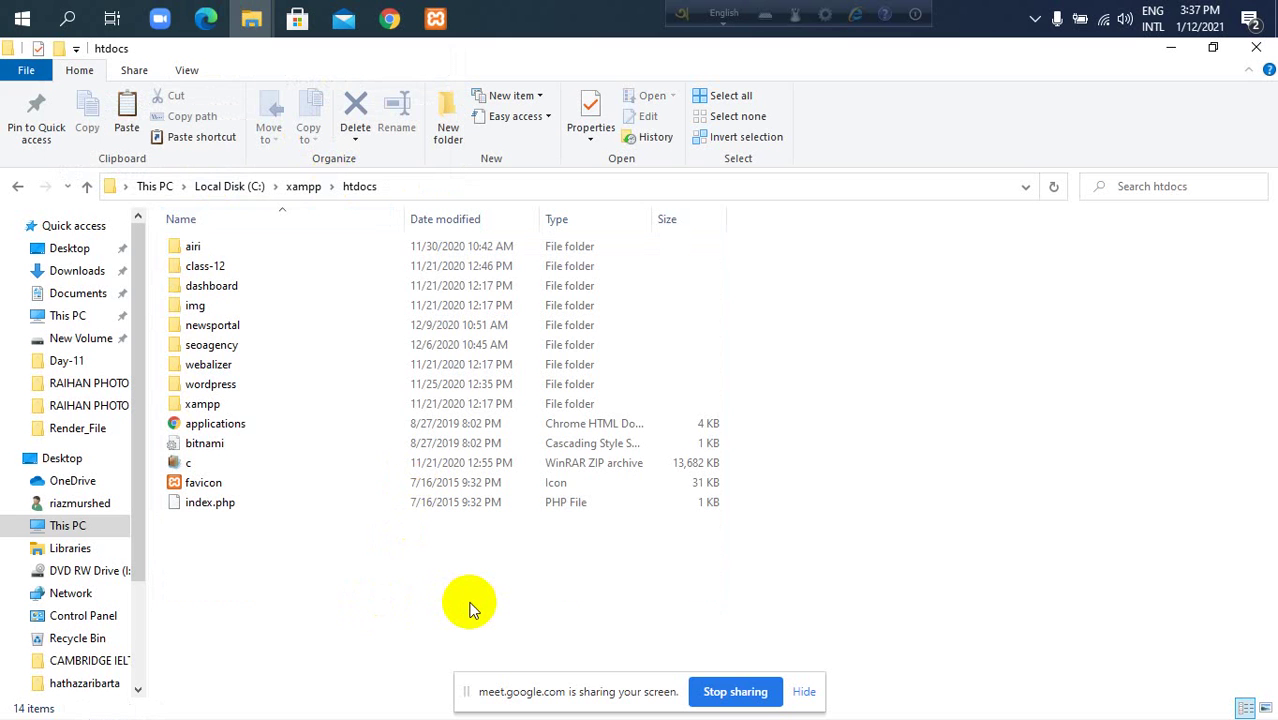
{"action": "key", "text": "ctrl+shift+n"}
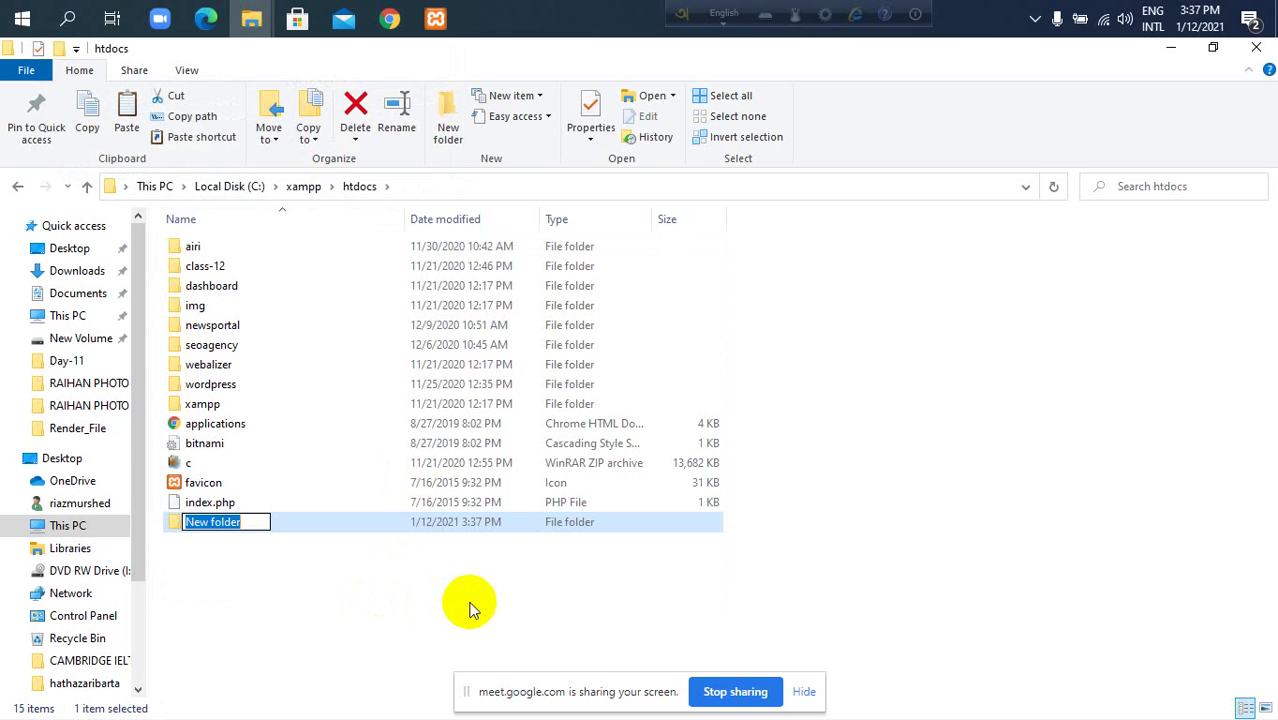
{"action": "type", "text": "agency"}
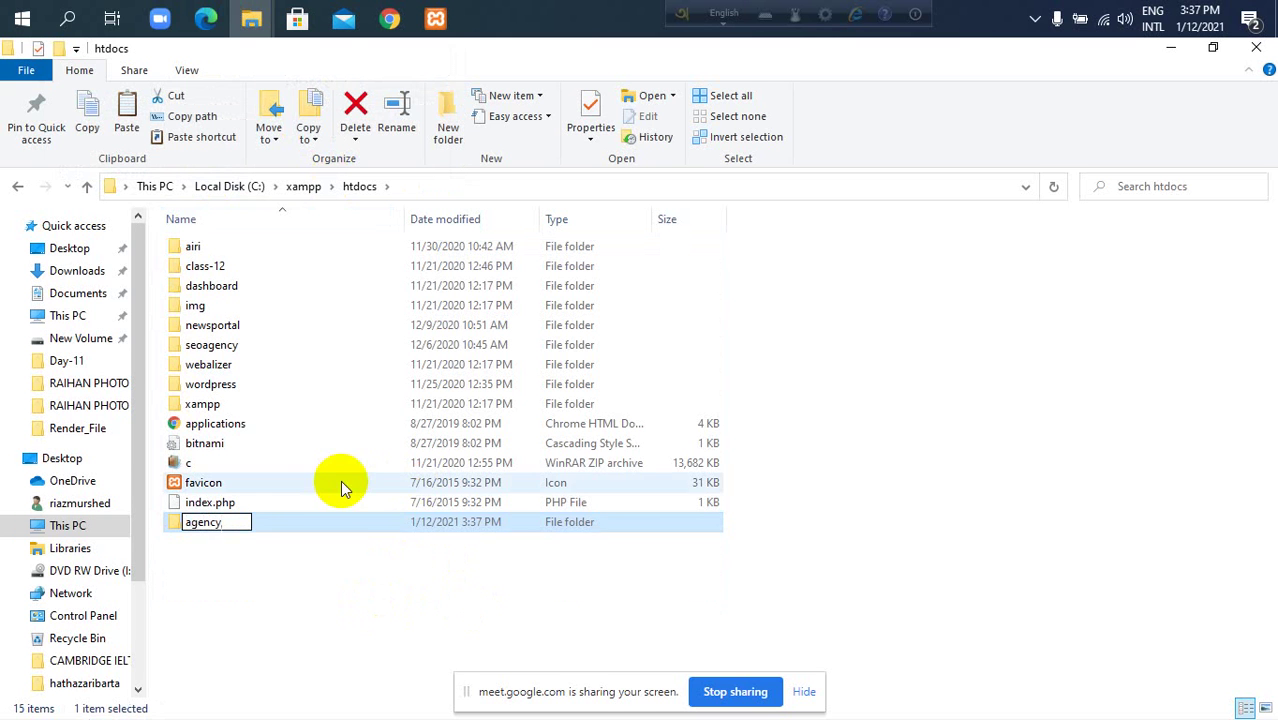
{"action": "key", "text": "Return"}
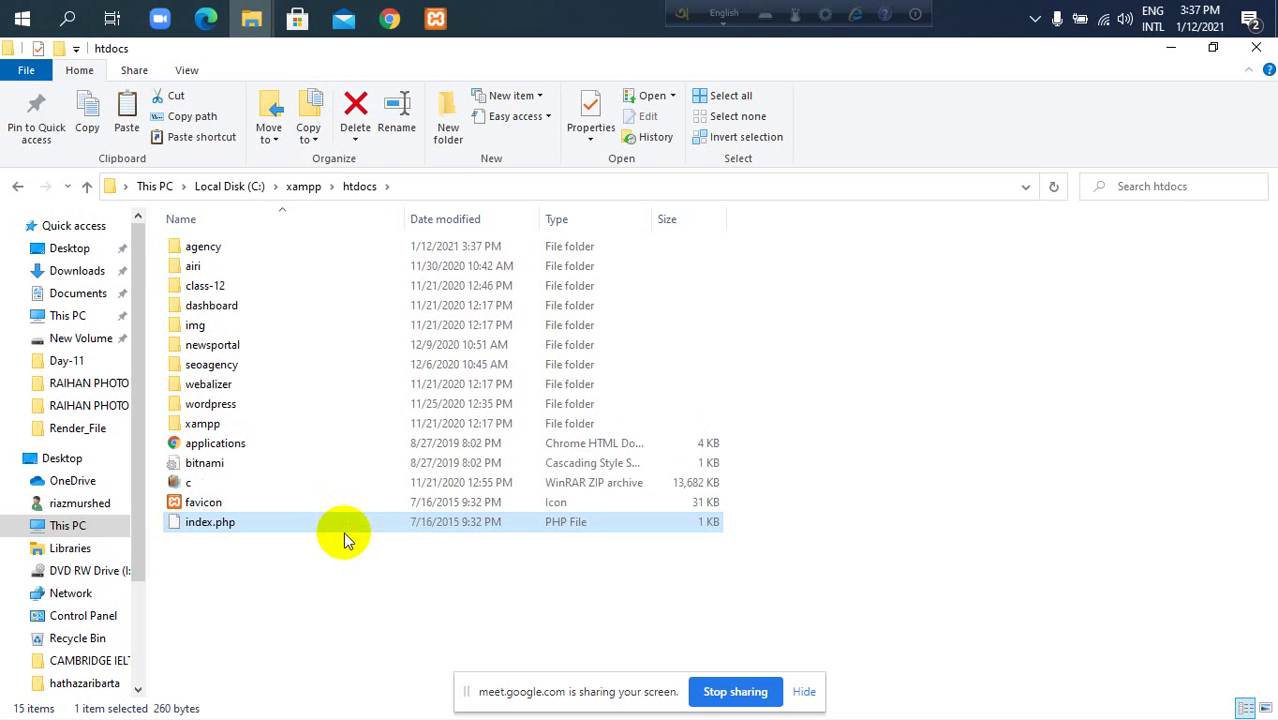
{"action": "left_click", "coordinate": [409, 247]}
{"action": "double_click", "coordinate": [409, 247]}
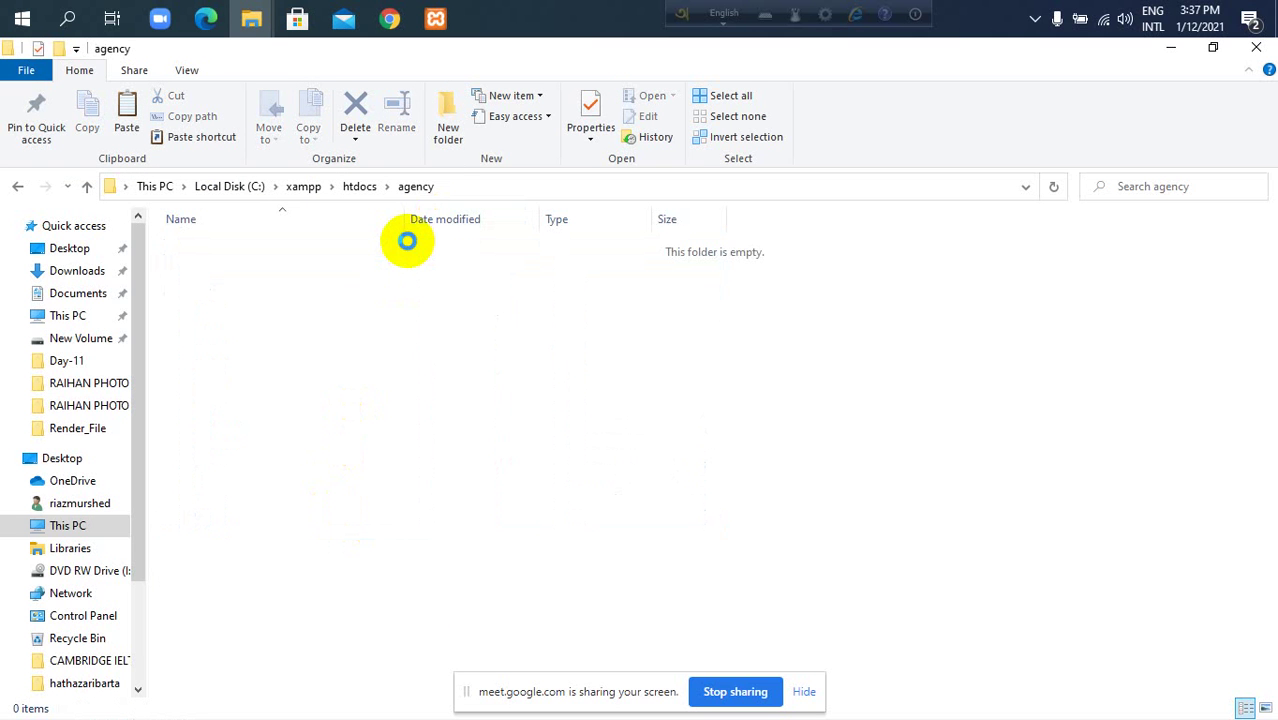
{"action": "key", "text": "ctrl+v"}
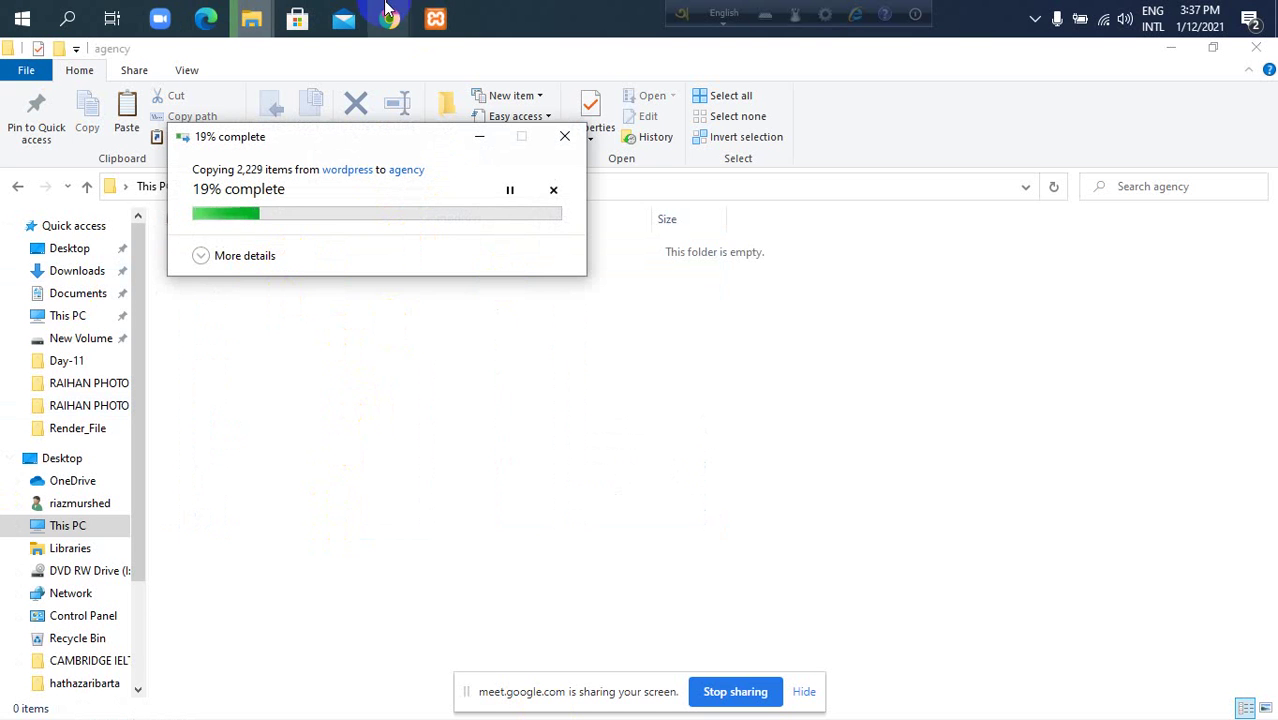
Go from the wordpress source folder up through wordpress-5.5.3 to the Downloads folder.
{"action": "left_click", "coordinate": [710, 62]}
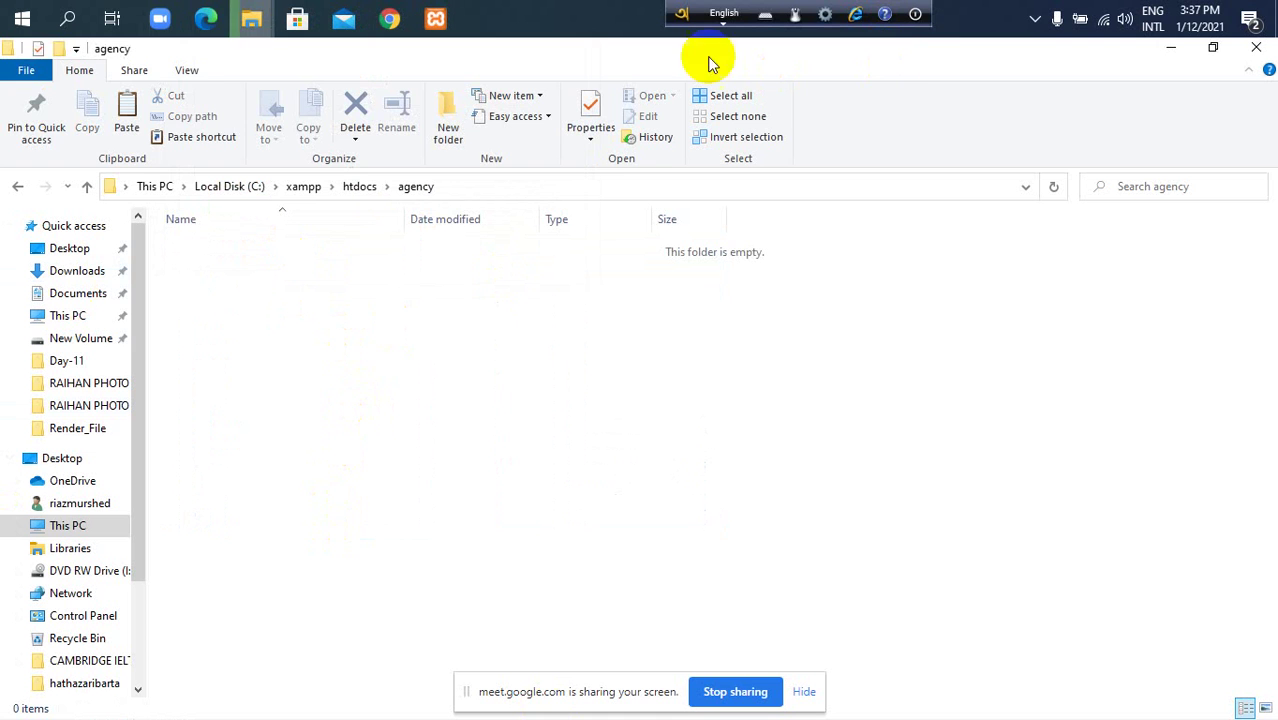
{"action": "mouse_move", "coordinate": [251, 20]}
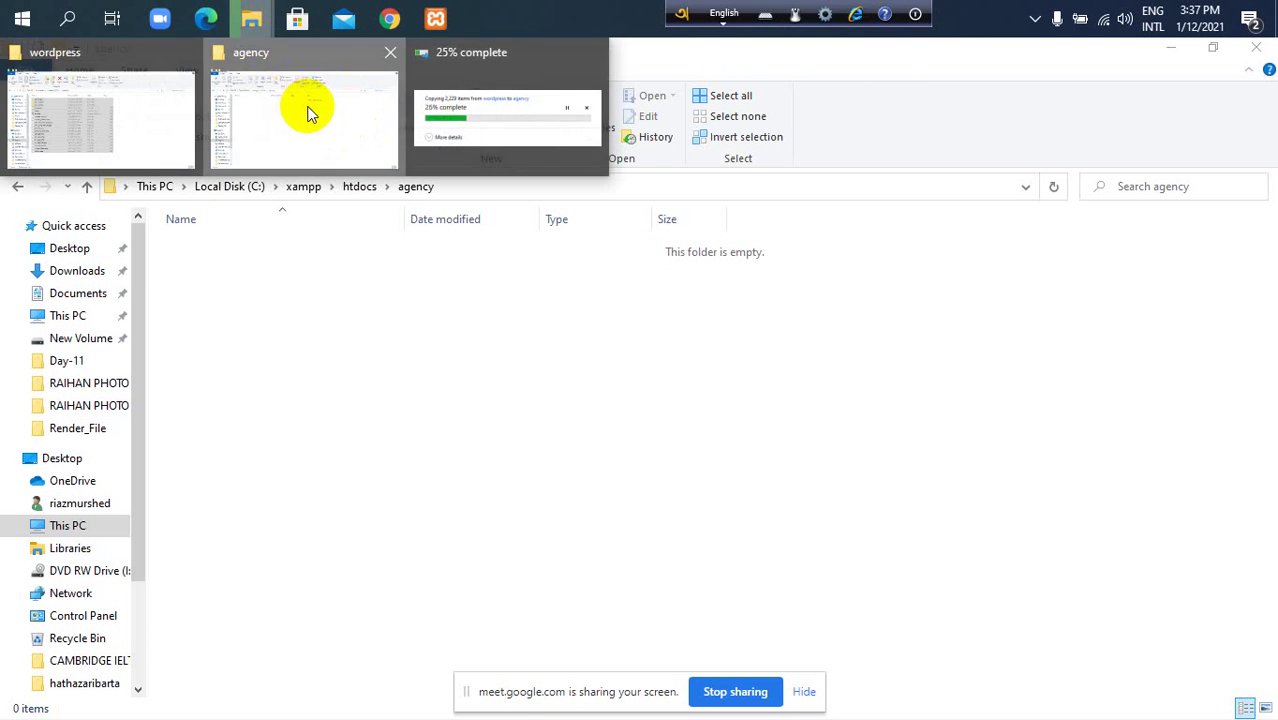
{"action": "left_click", "coordinate": [206, 140]}
{"action": "left_click", "coordinate": [322, 186]}
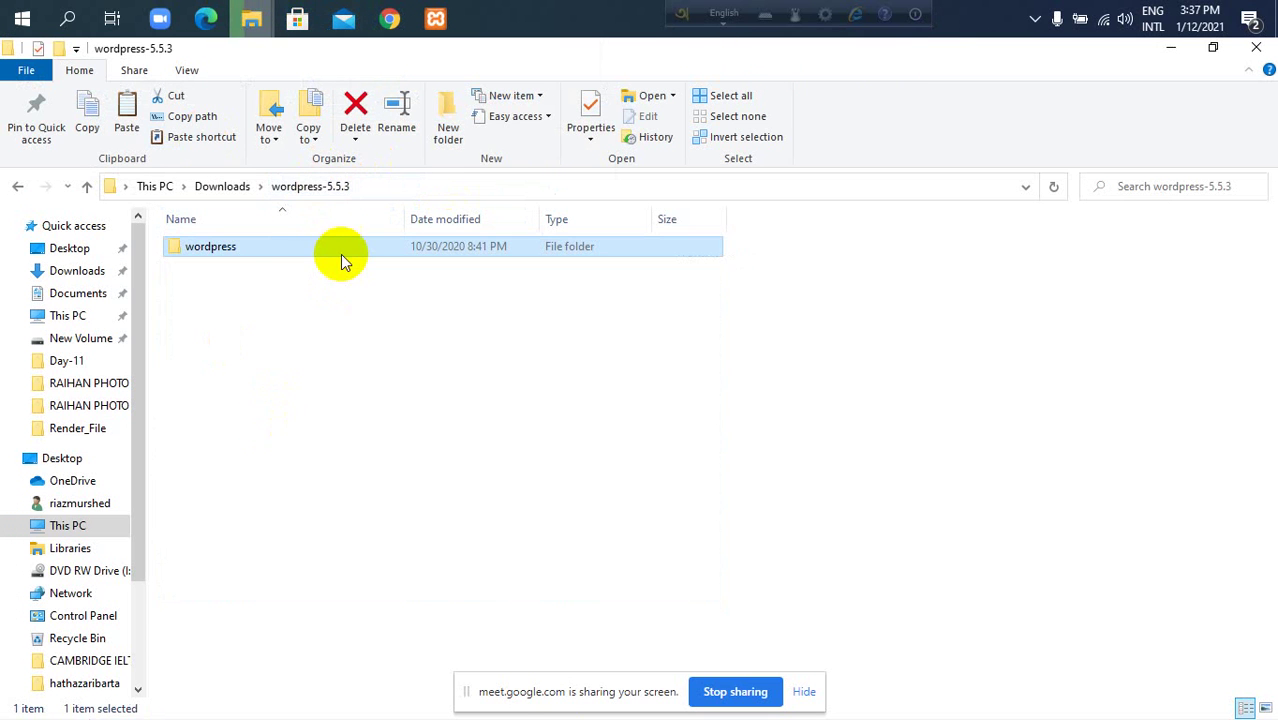
{"action": "left_click", "coordinate": [222, 186]}
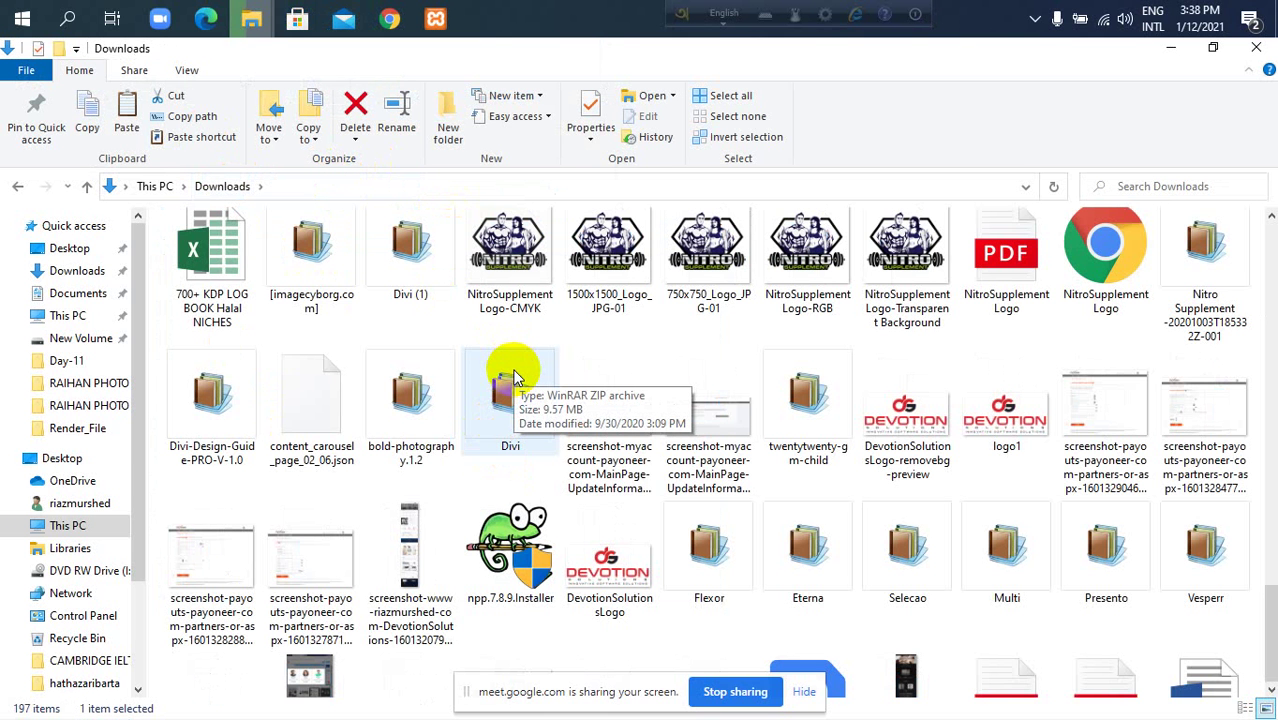
{"action": "scroll", "coordinate": [515, 378], "scroll_direction": "down", "scroll_amount": 3}
{"action": "scroll", "coordinate": [515, 378], "scroll_direction": "down", "scroll_amount": 2}
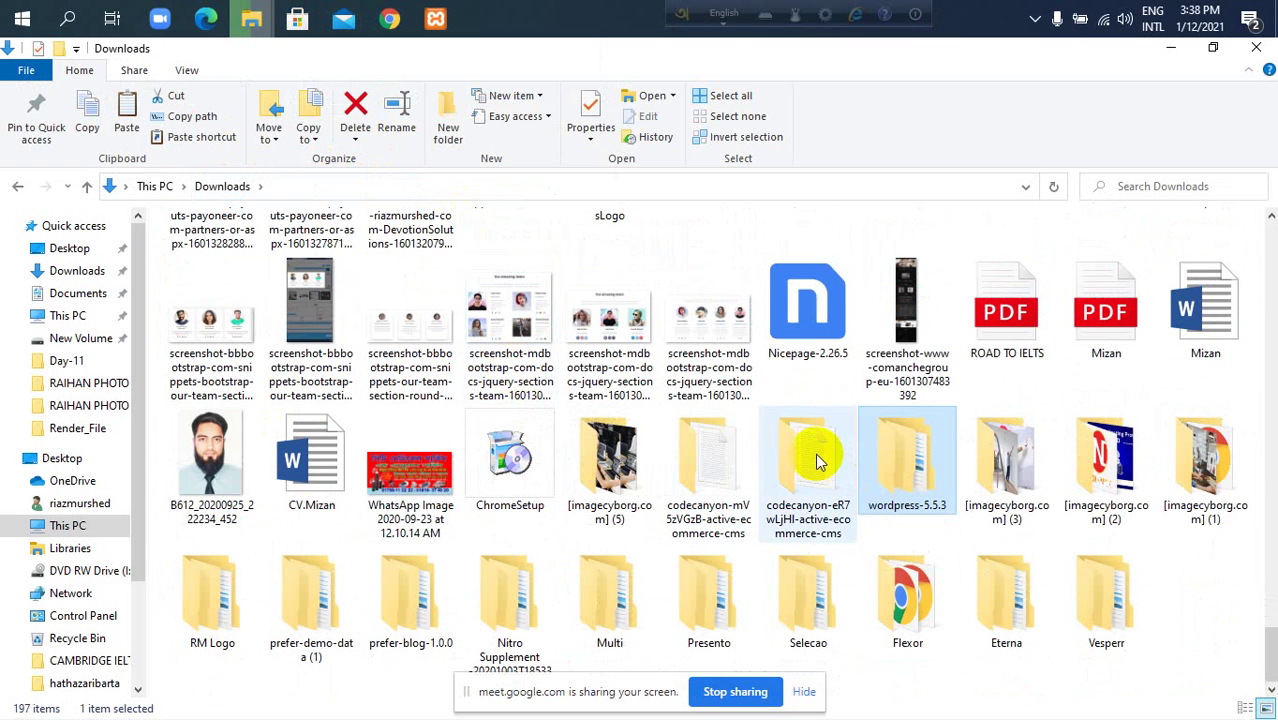
Cycle through the Downloads items starting with 'w', then bring the agency folder window forward.
{"action": "key", "text": "w"}
{"action": "key", "text": "w"}
{"action": "key", "text": "w"}
{"action": "key", "text": "w"}
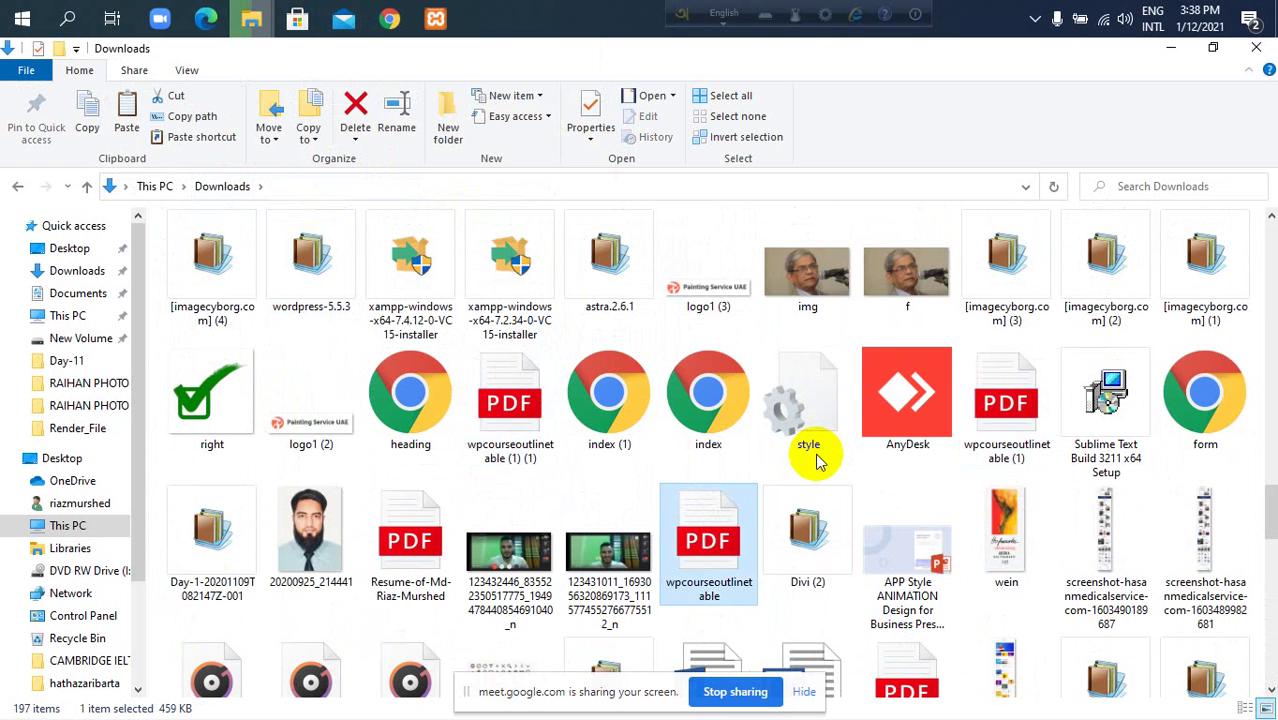
{"action": "key", "text": "w"}
{"action": "key", "text": "w"}
{"action": "key", "text": "w"}
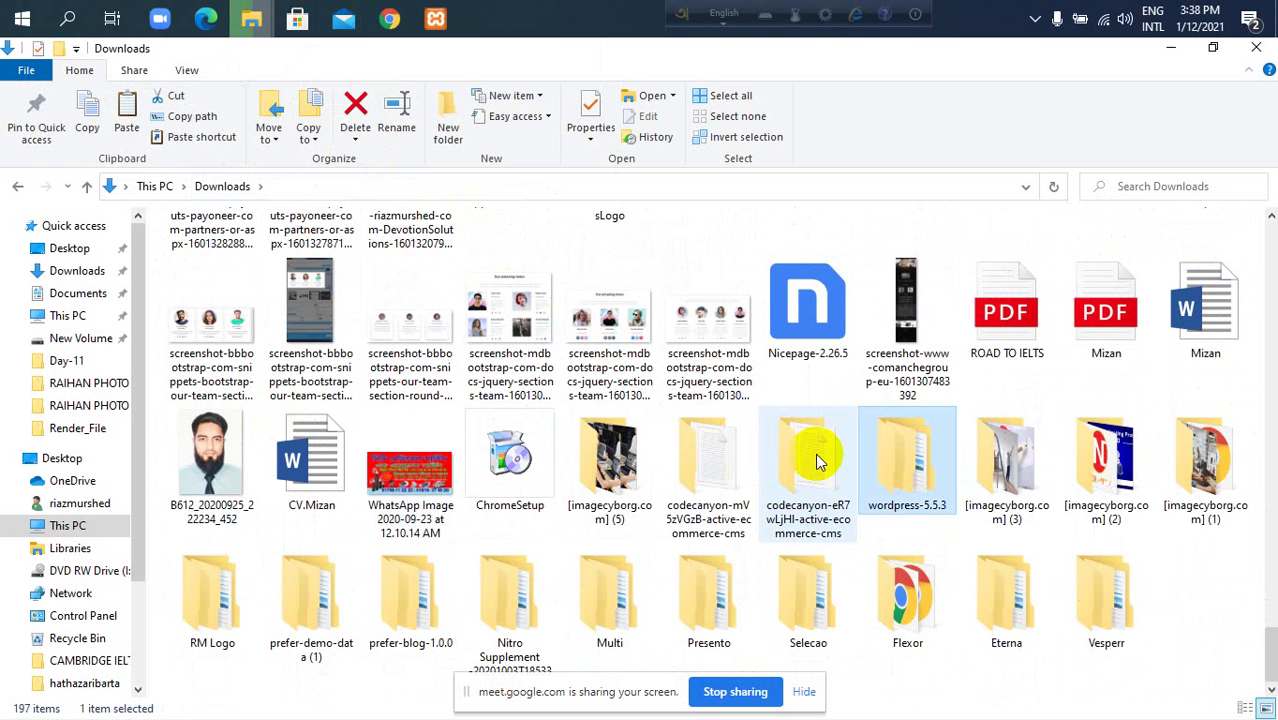
{"action": "key", "text": "w"}
{"action": "key", "text": "w"}
{"action": "key", "text": "w"}
{"action": "key", "text": "w"}
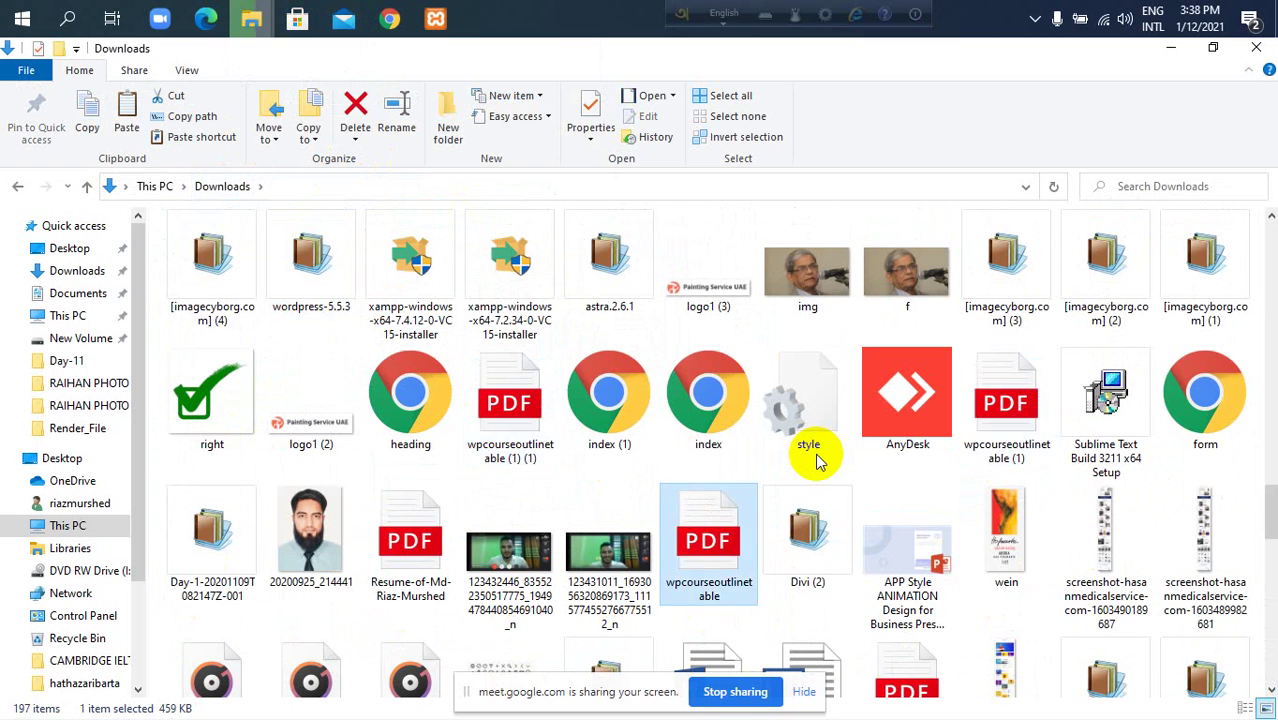
{"action": "key", "text": "w"}
{"action": "key", "text": "w"}
{"action": "key", "text": "w"}
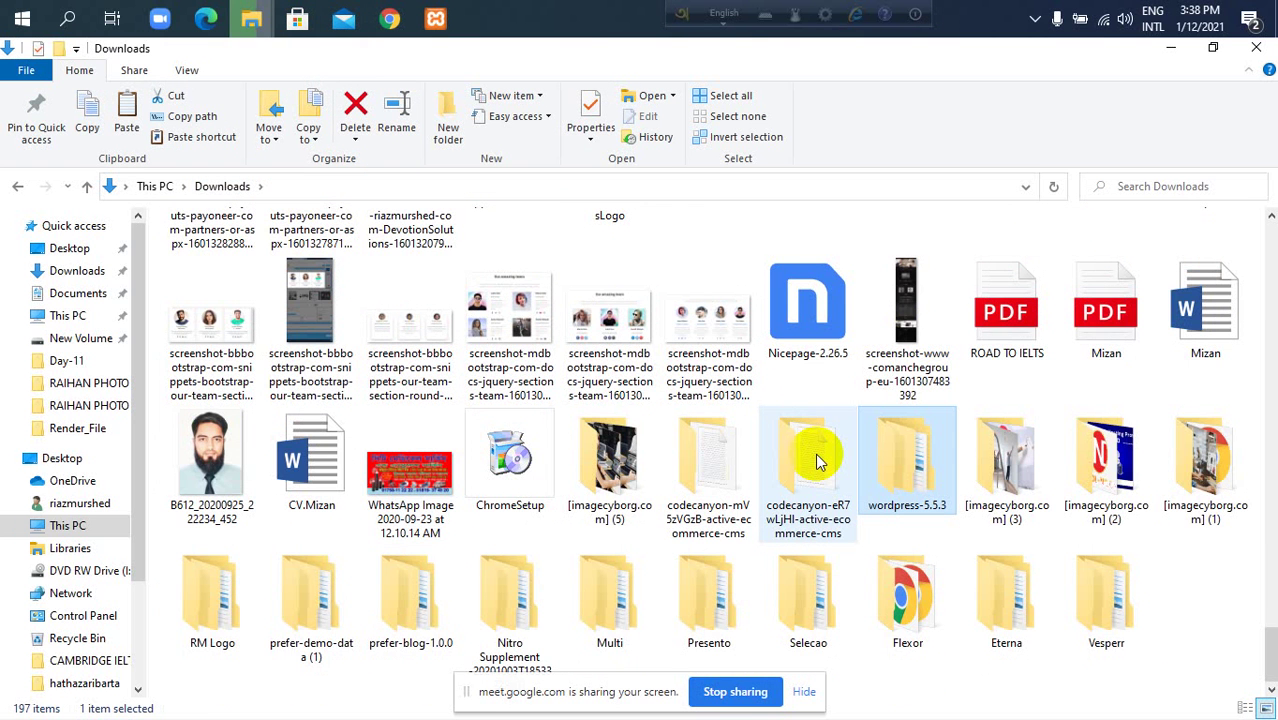
{"action": "key", "text": "w"}
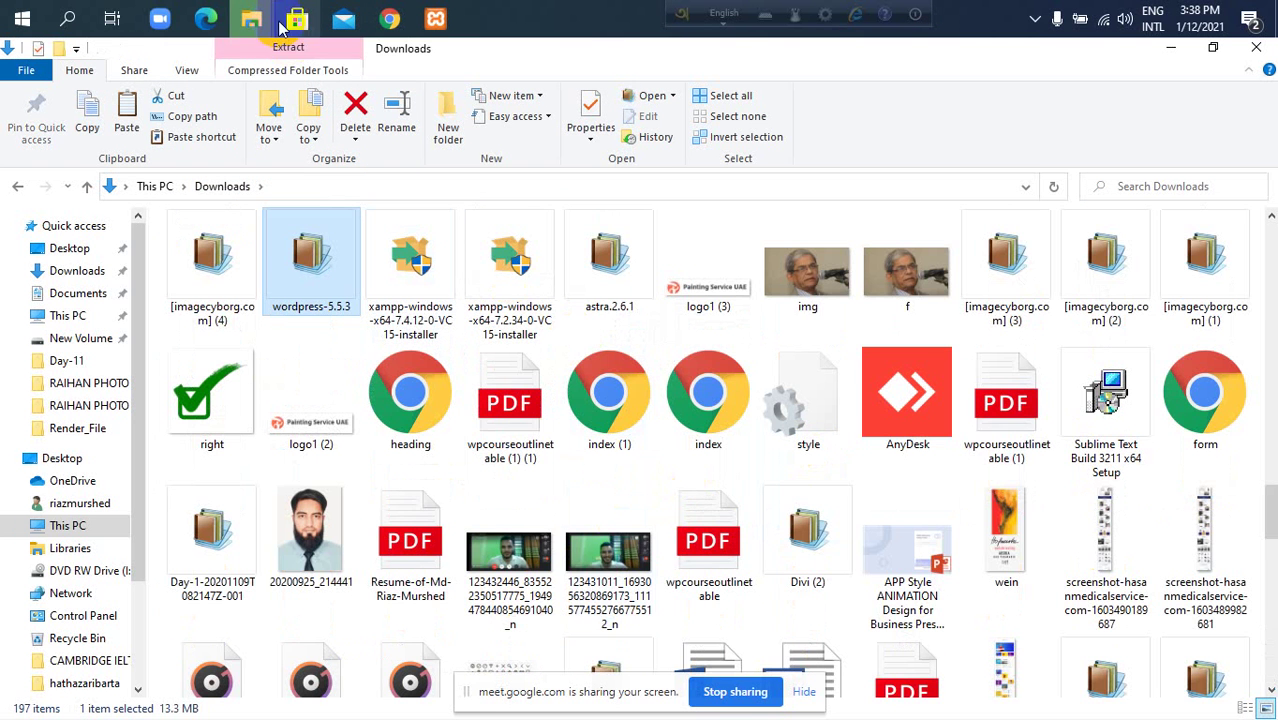
{"action": "mouse_move", "coordinate": [253, 20]}
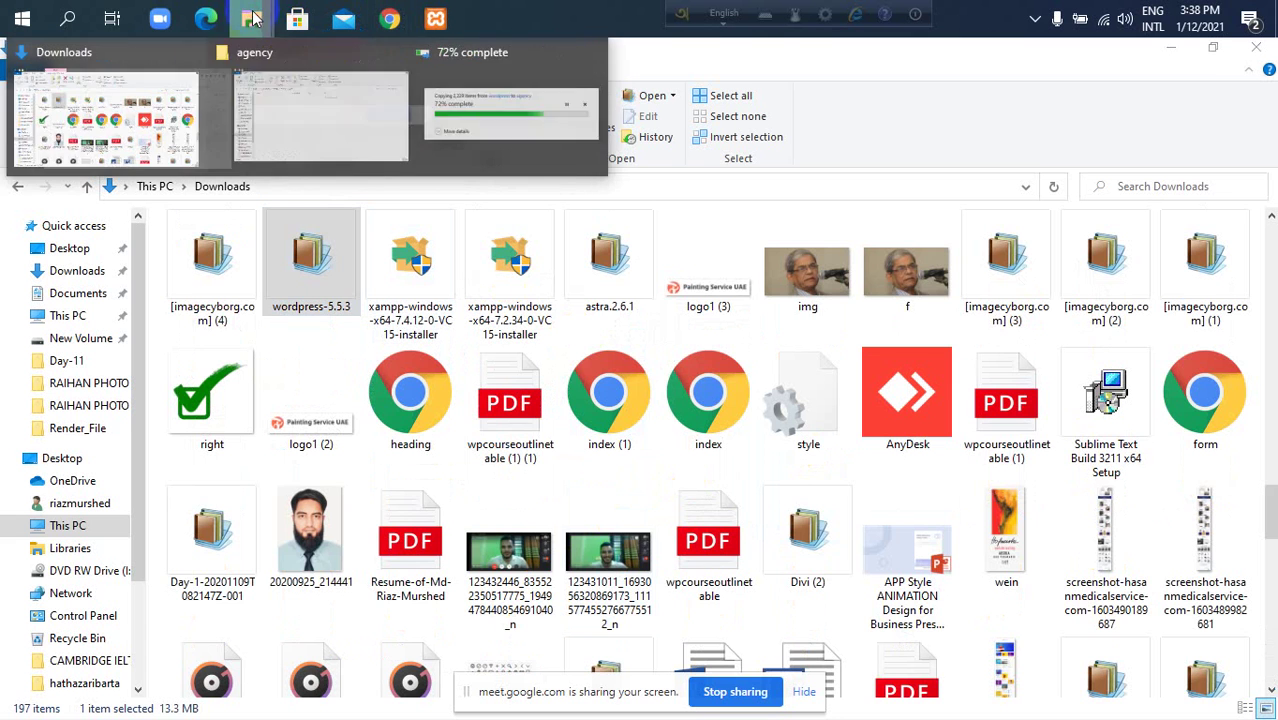
{"action": "left_click", "coordinate": [340, 138]}
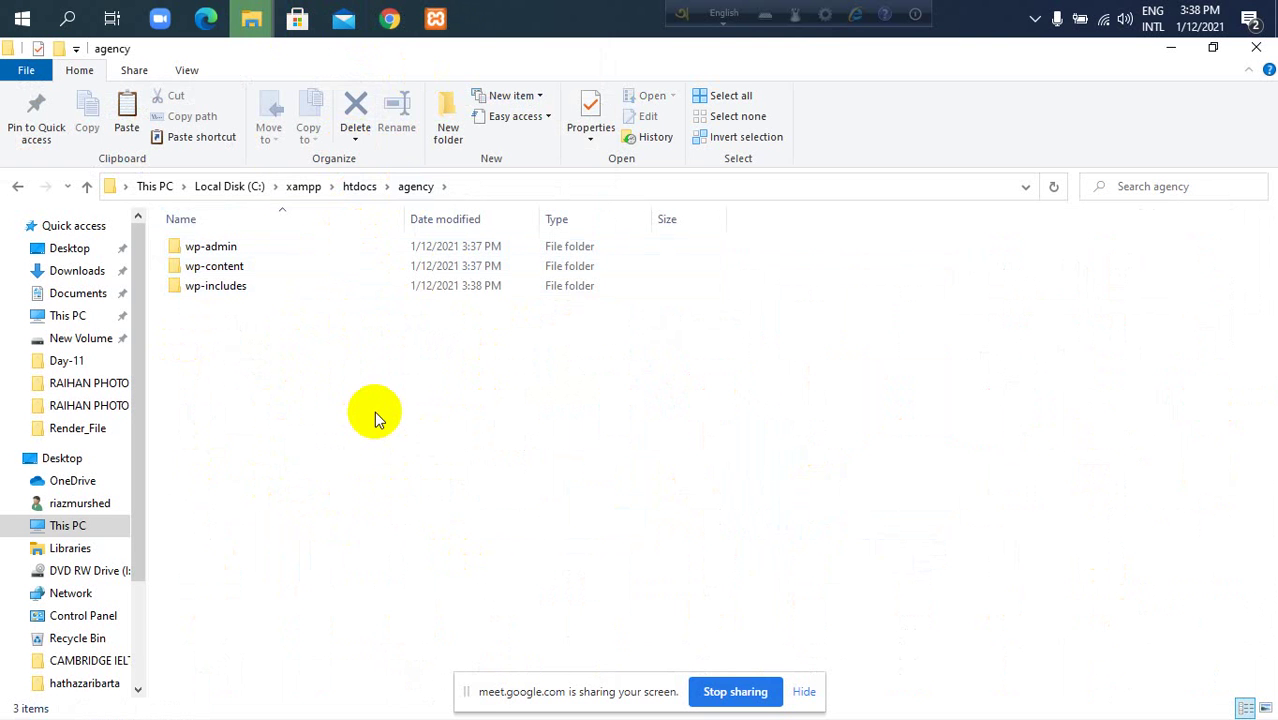
{"action": "left_click", "coordinate": [303, 186]}
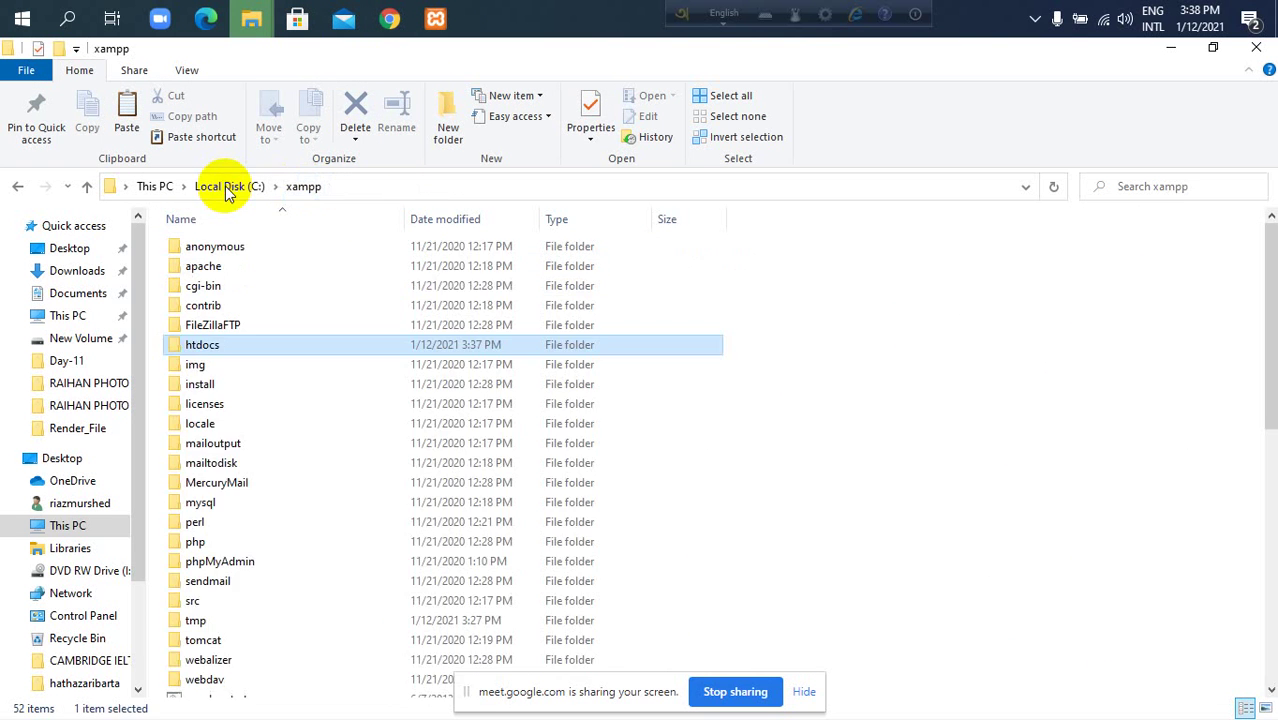
{"action": "left_click", "coordinate": [228, 188]}
{"action": "left_click", "coordinate": [222, 366]}
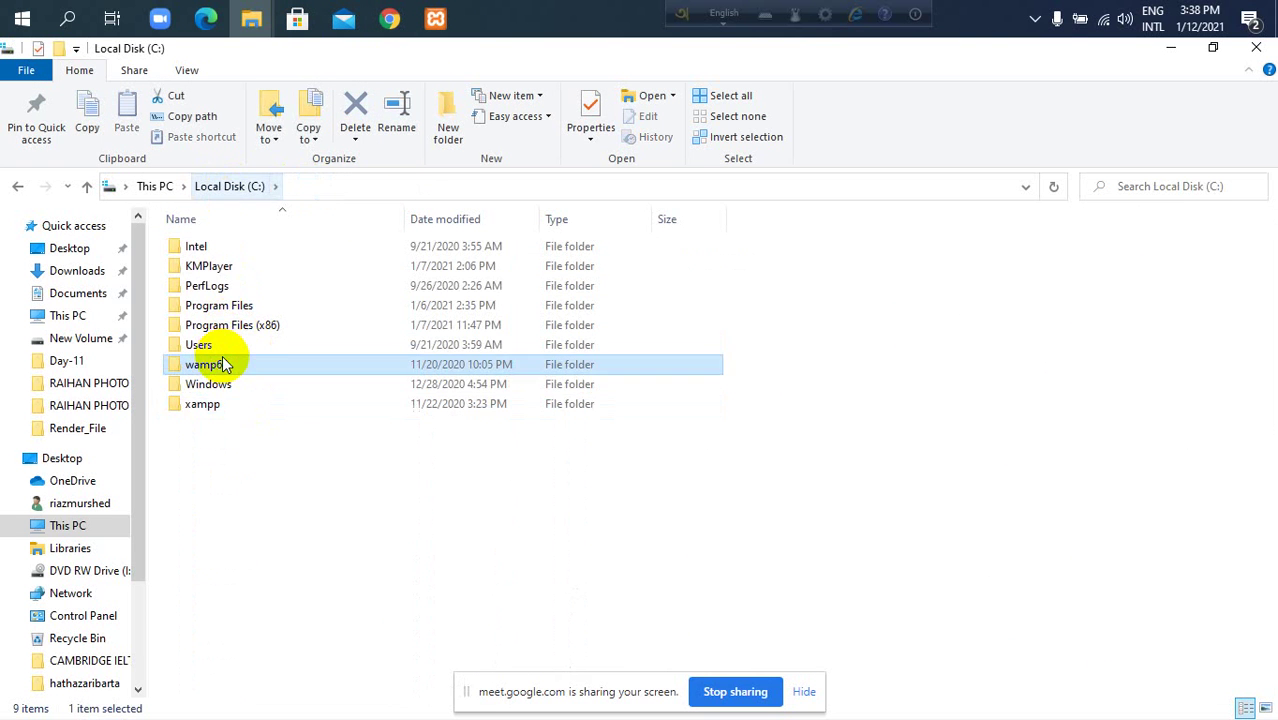
{"action": "double_click", "coordinate": [222, 366]}
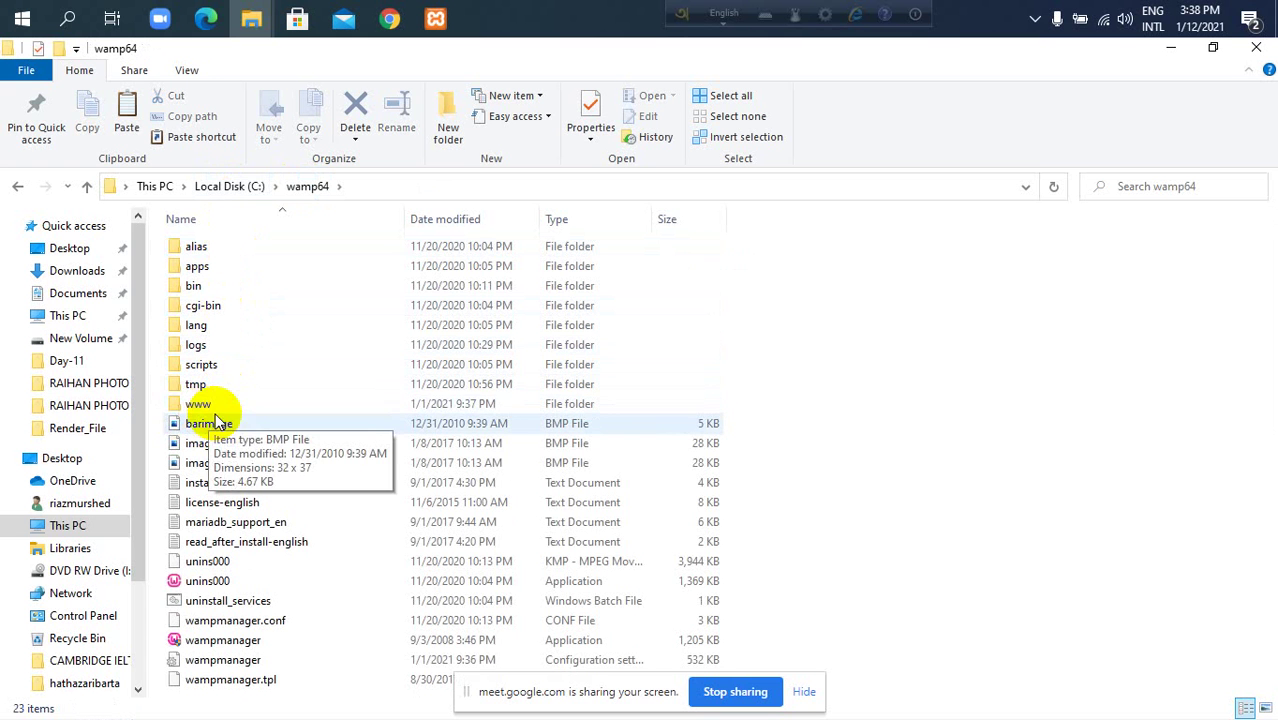
{"action": "double_click", "coordinate": [226, 405]}
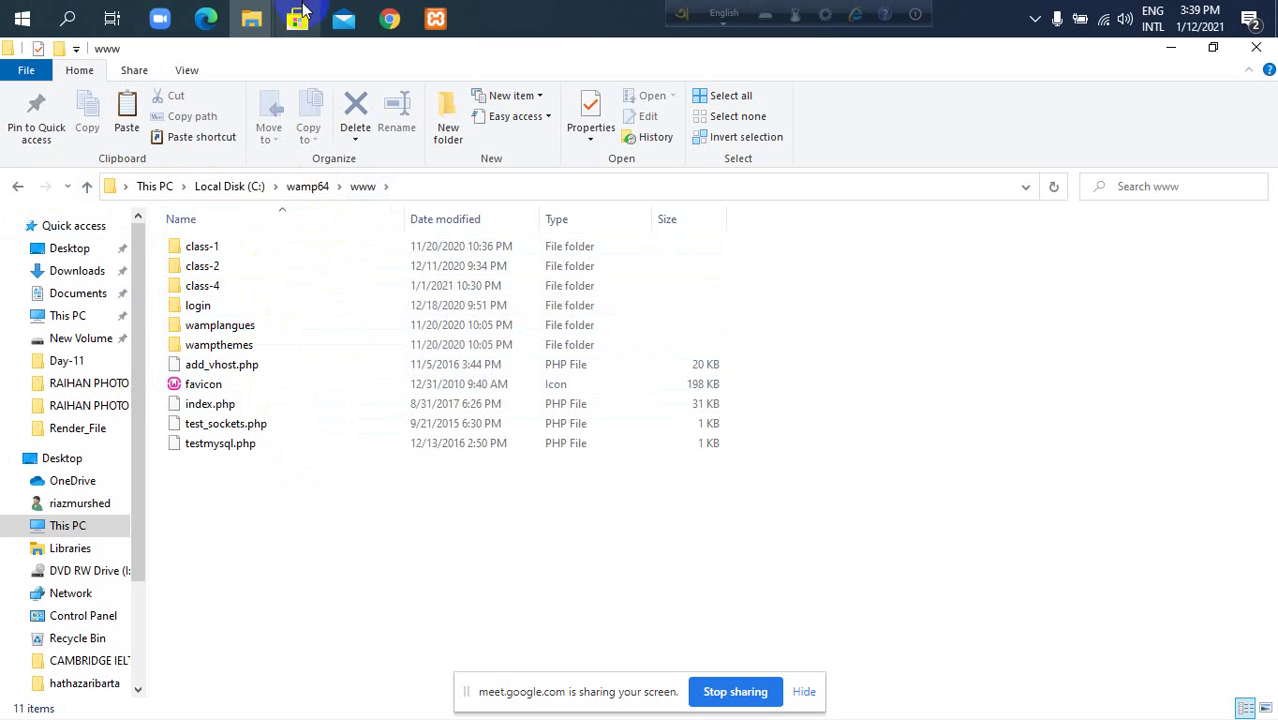
Bring the Google Meet call window, with its 18 participants, back into view.
{"action": "mouse_move", "coordinate": [372, 28]}
{"action": "left_click", "coordinate": [251, 108]}
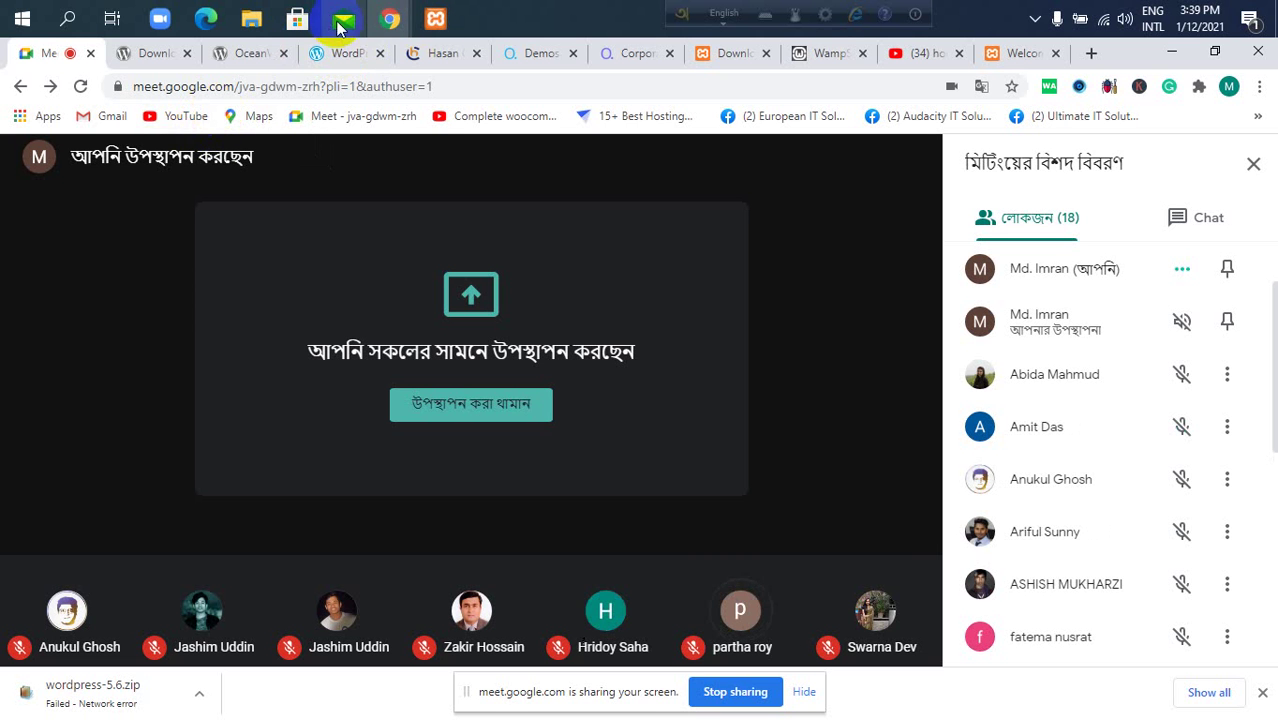
Open C:\xampp\htdocs\agency to confirm all 19 WordPress items, then return to the browser.
{"action": "mouse_move", "coordinate": [251, 20]}
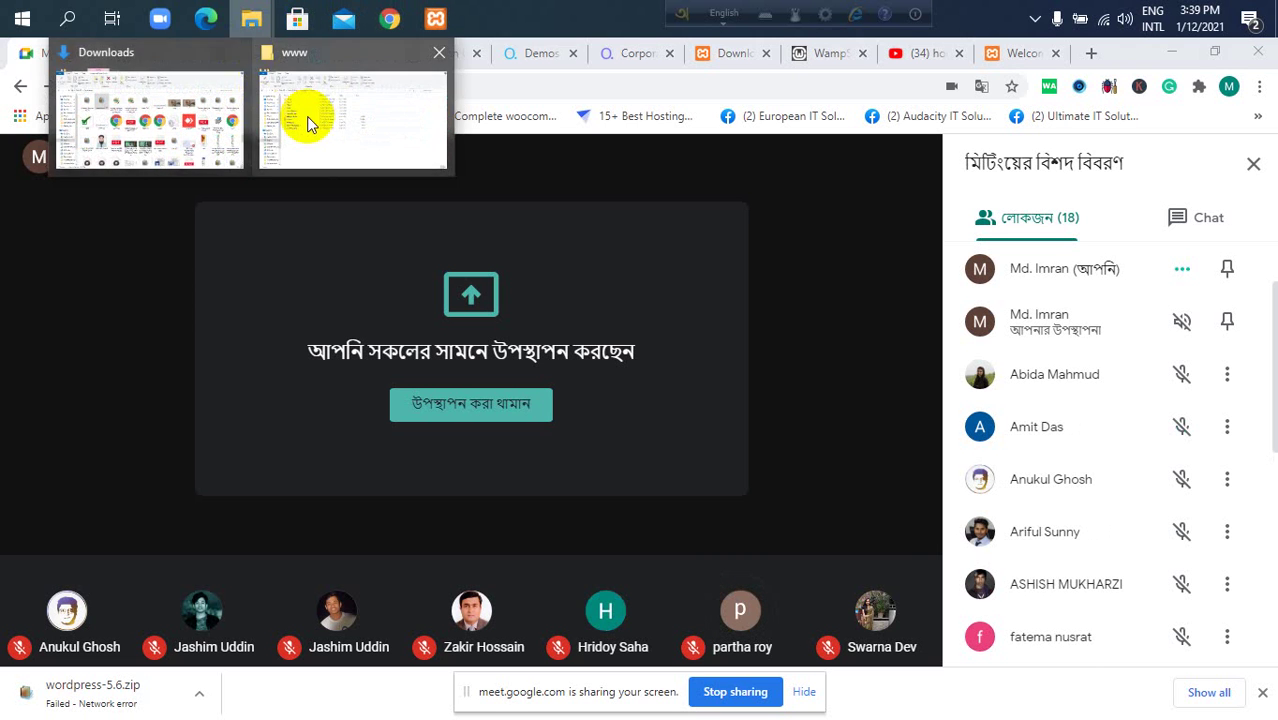
{"action": "left_click", "coordinate": [308, 124]}
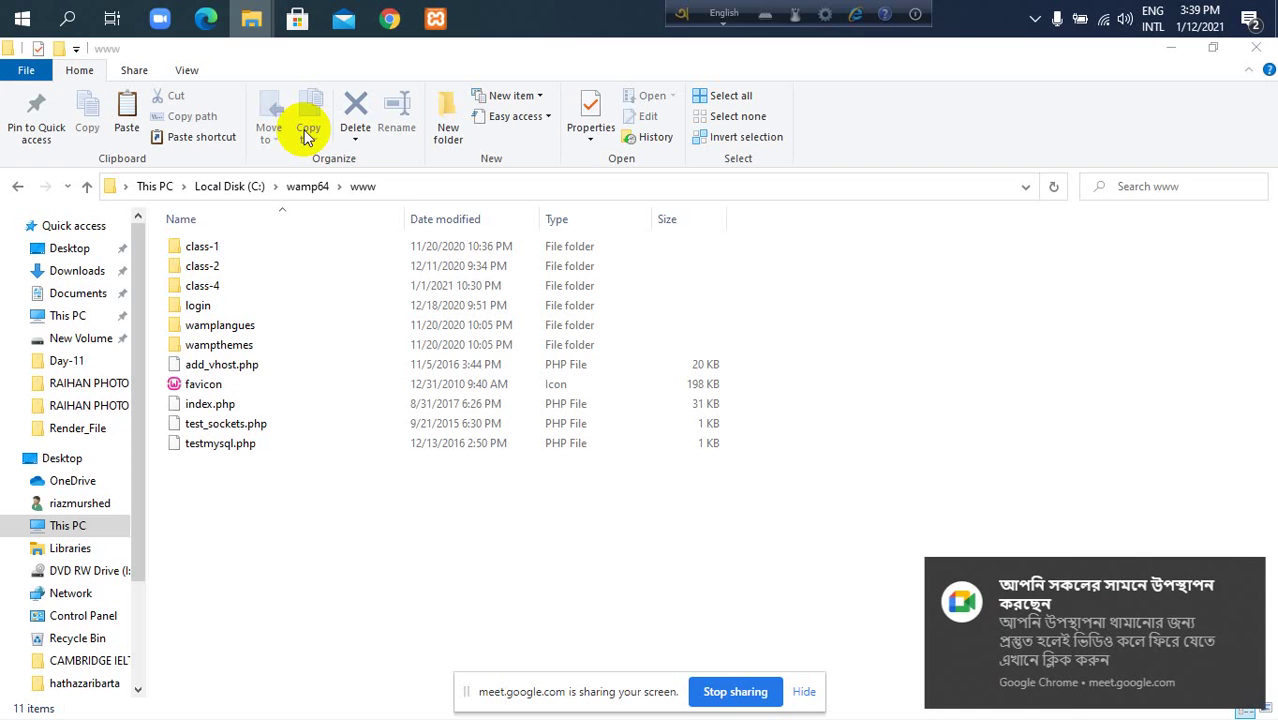
{"action": "left_click", "coordinate": [307, 187]}
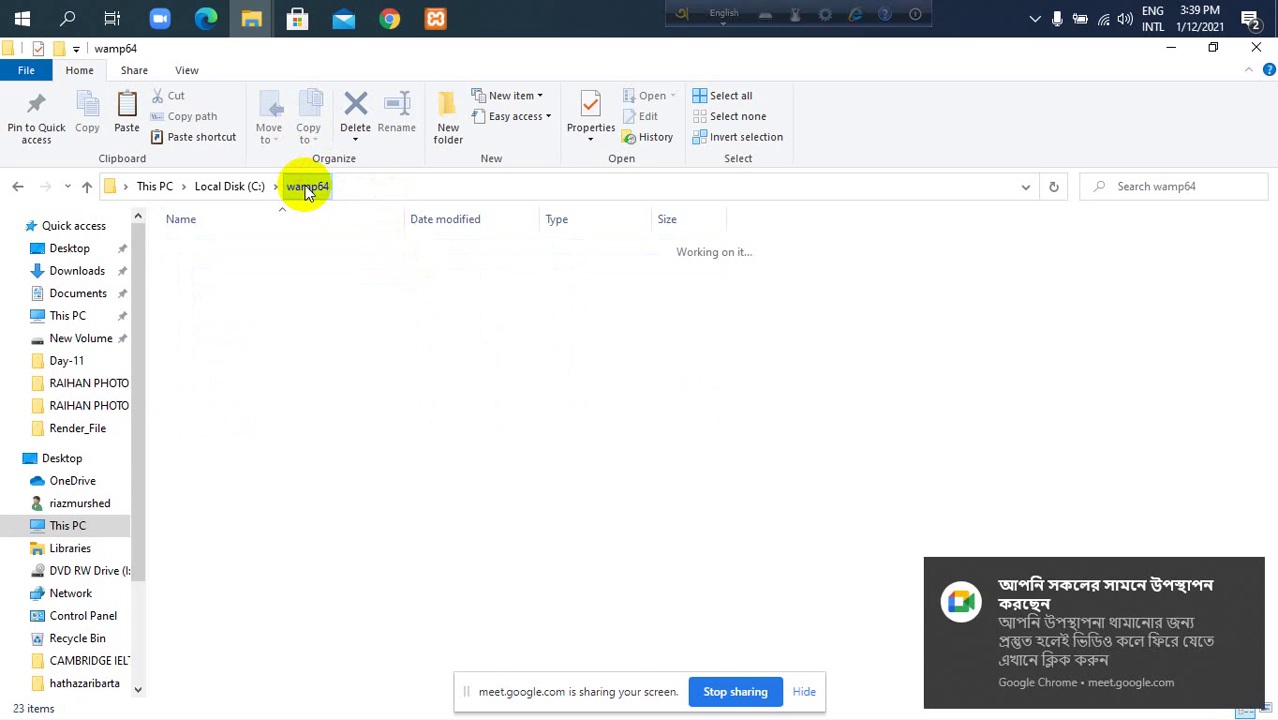
{"action": "left_click", "coordinate": [229, 186]}
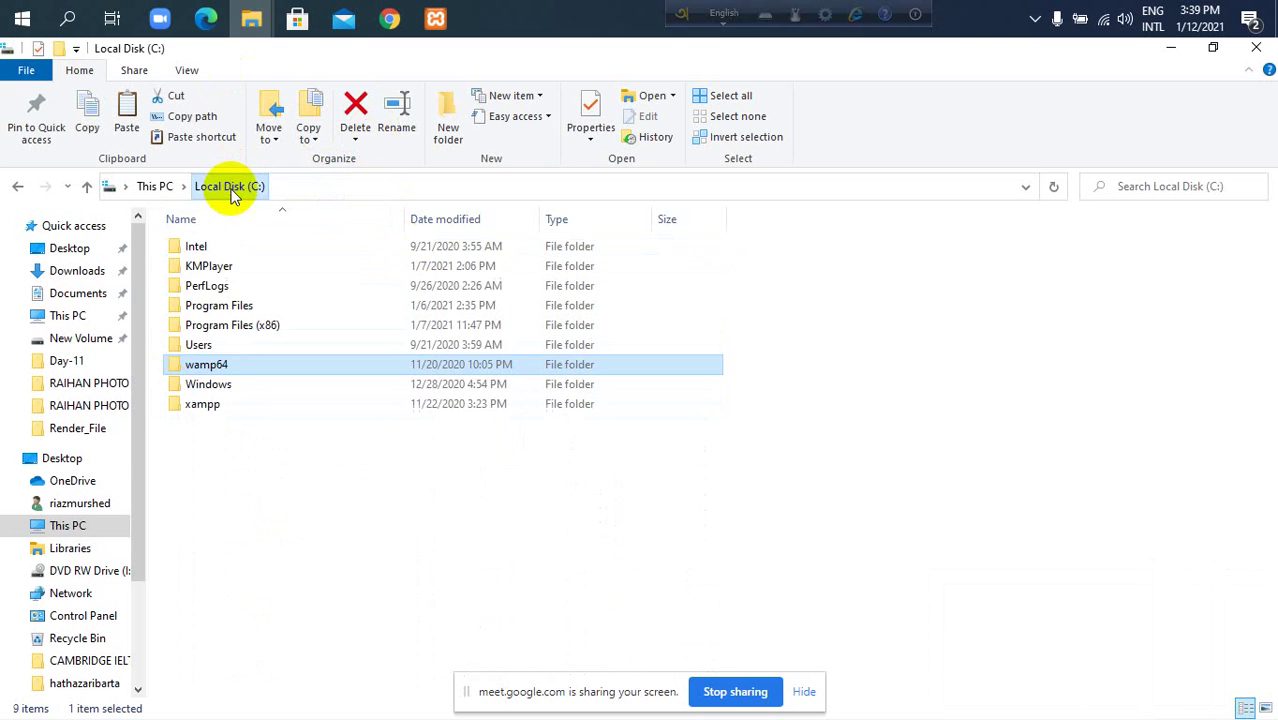
{"action": "double_click", "coordinate": [215, 405]}
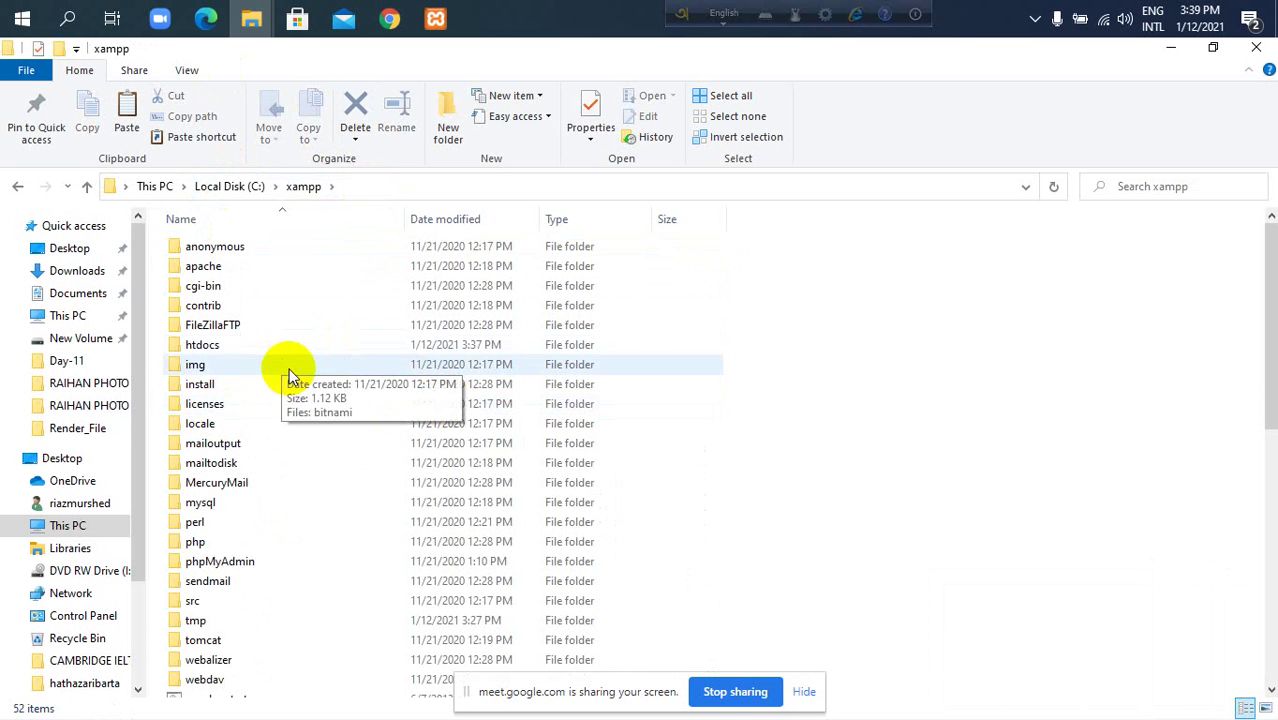
{"action": "double_click", "coordinate": [308, 346]}
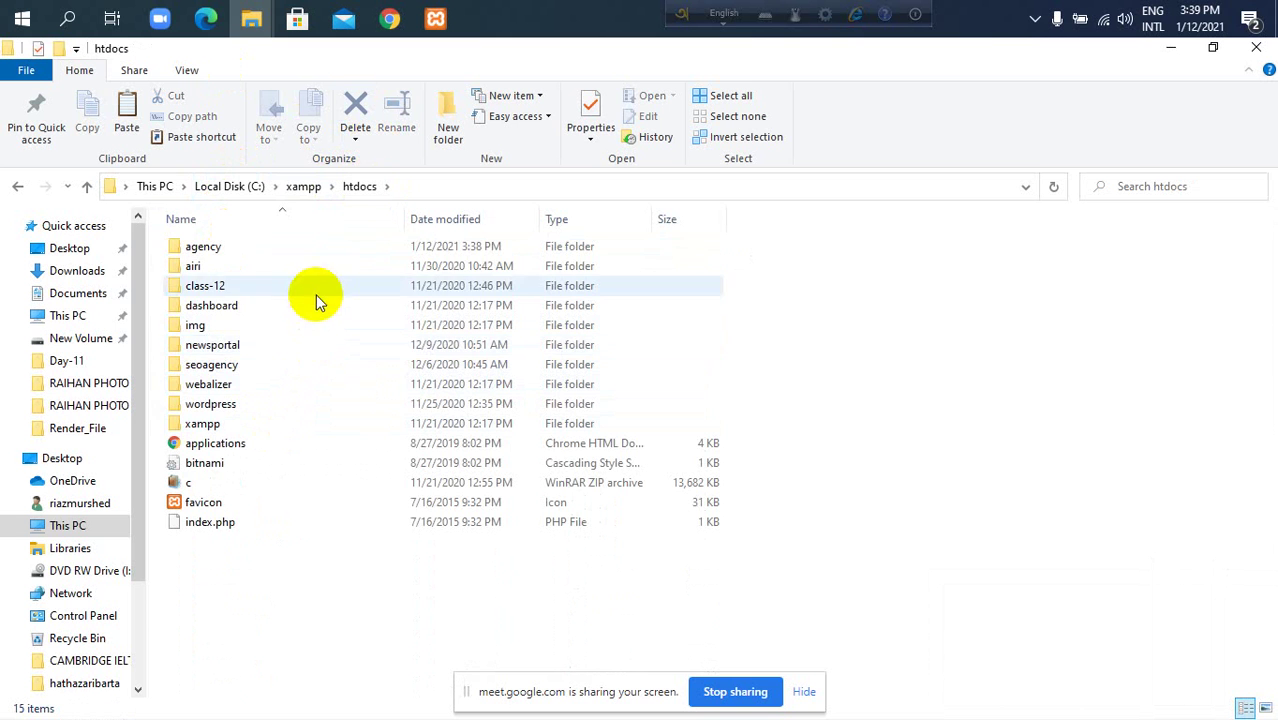
{"action": "left_click", "coordinate": [335, 259]}
{"action": "double_click", "coordinate": [335, 259]}
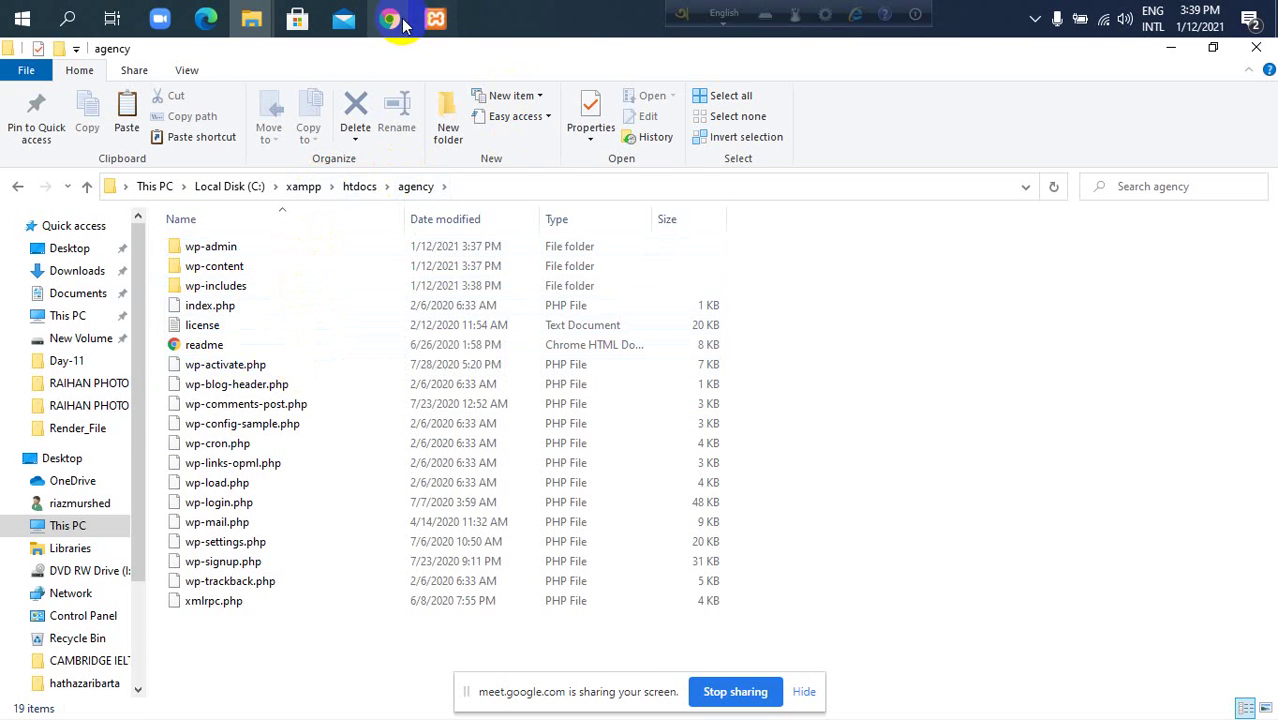
{"action": "mouse_move", "coordinate": [392, 18]}
{"action": "left_click", "coordinate": [315, 105]}
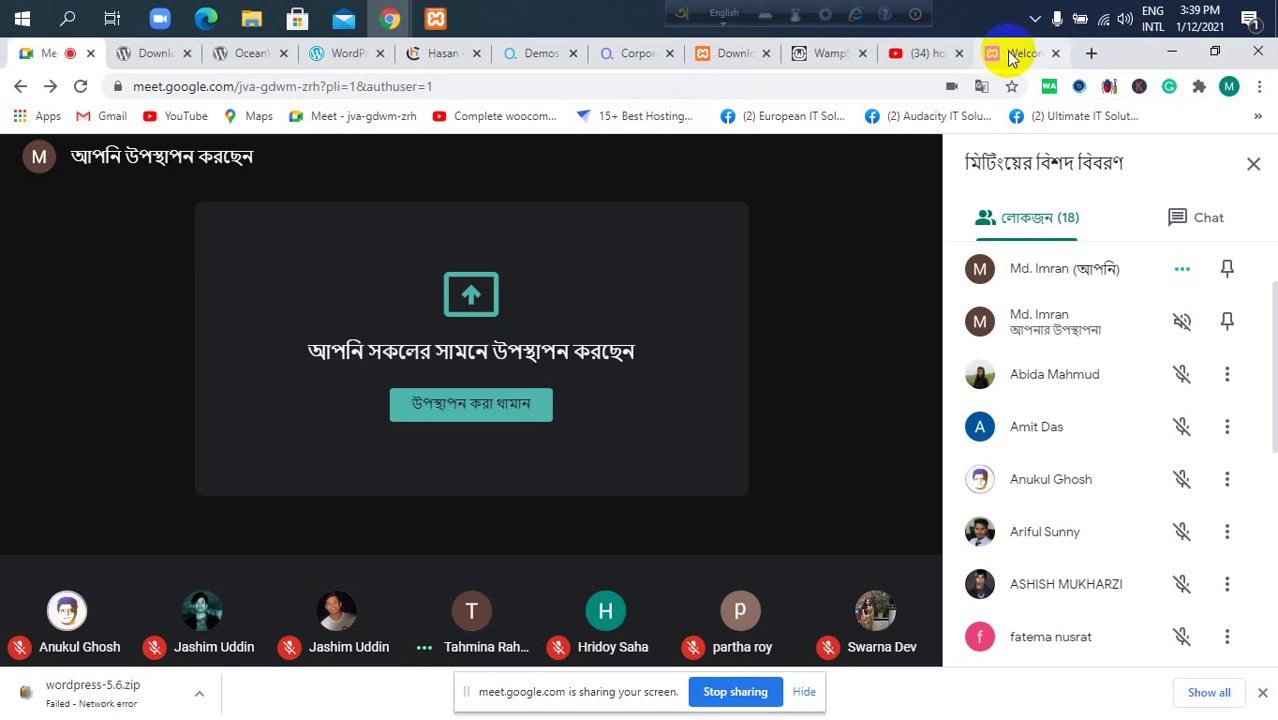
Load localhost/agency/ in the XAMPP Welcome tab's address bar.
{"action": "left_click", "coordinate": [1005, 53]}
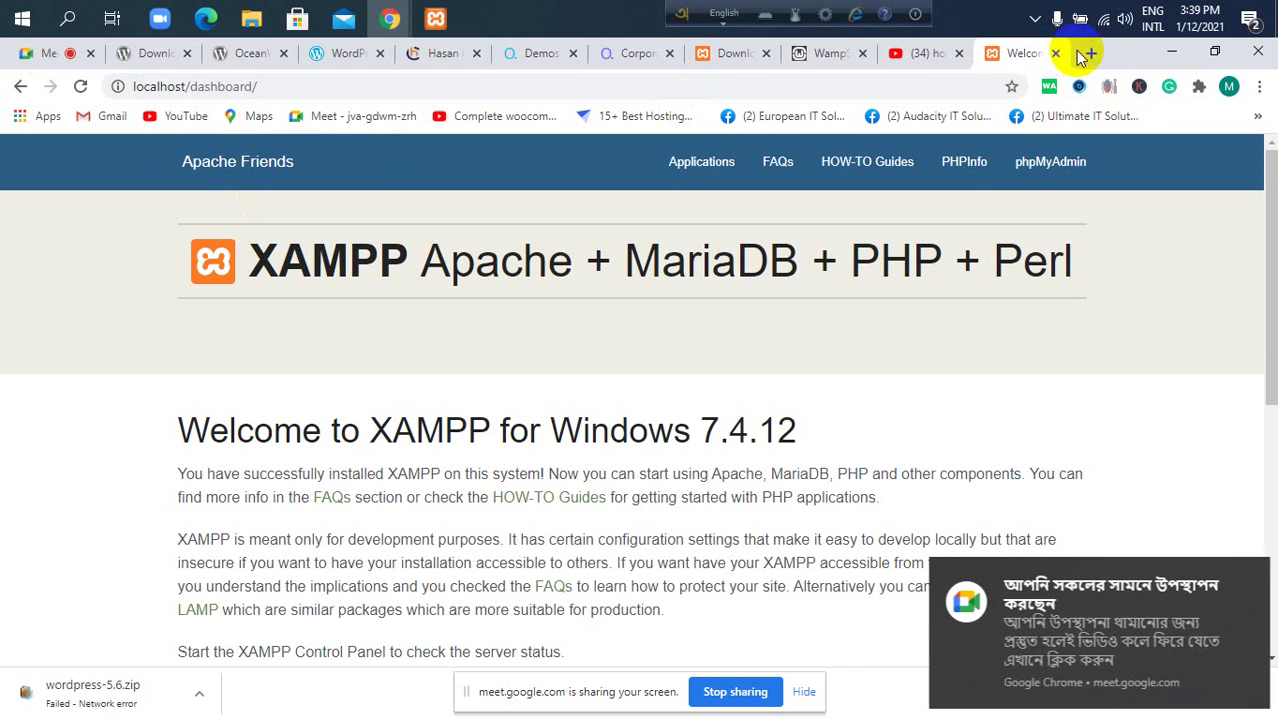
{"action": "left_click", "coordinate": [904, 89]}
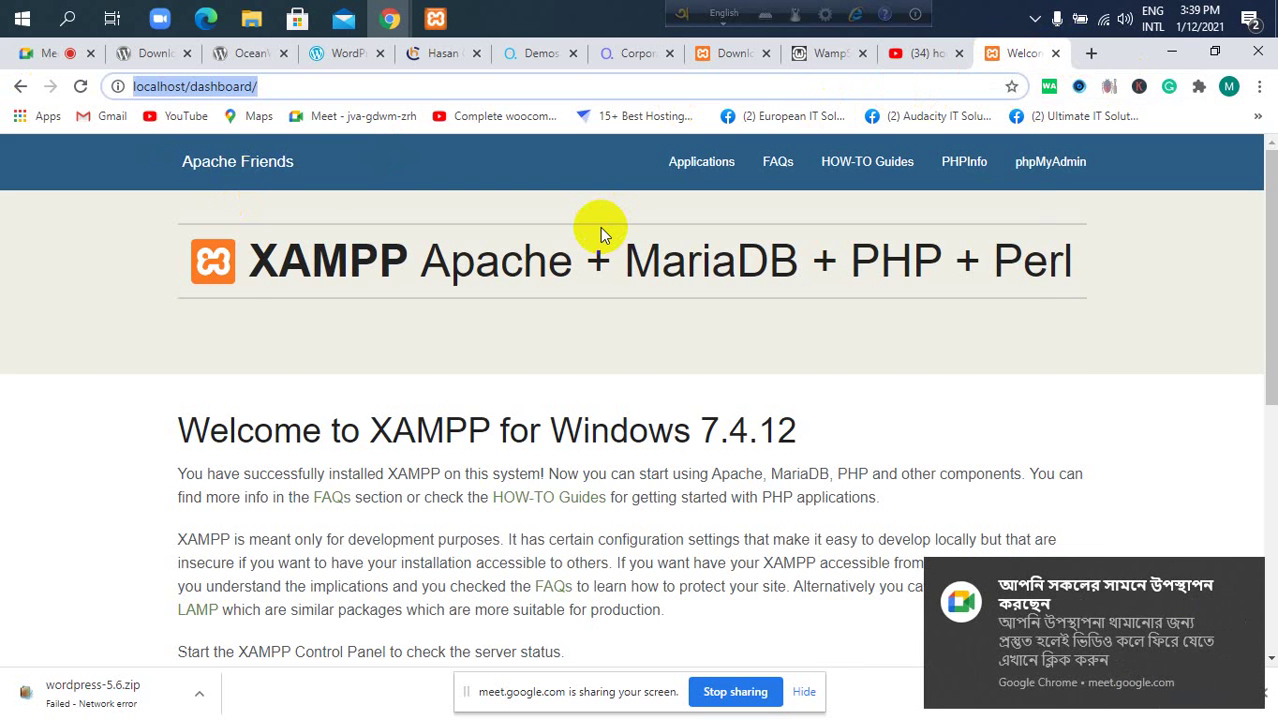
{"action": "type", "text": "loca"}
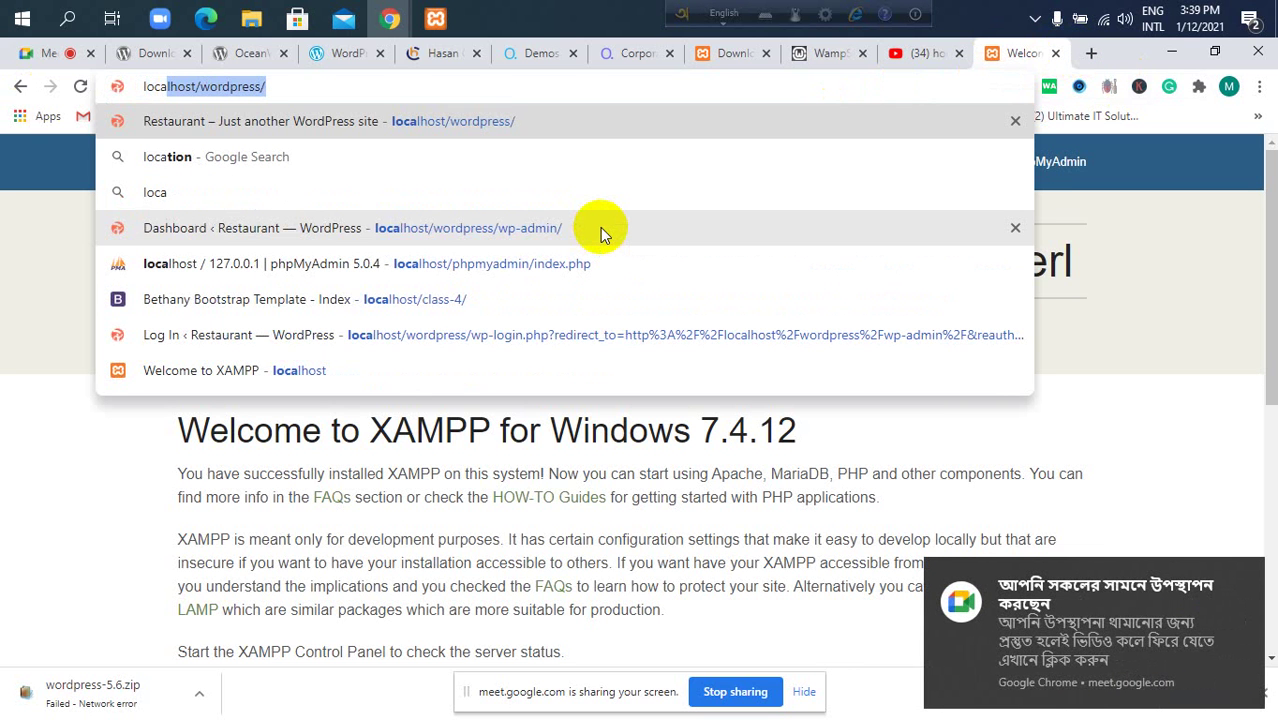
{"action": "type", "text": "lhost"}
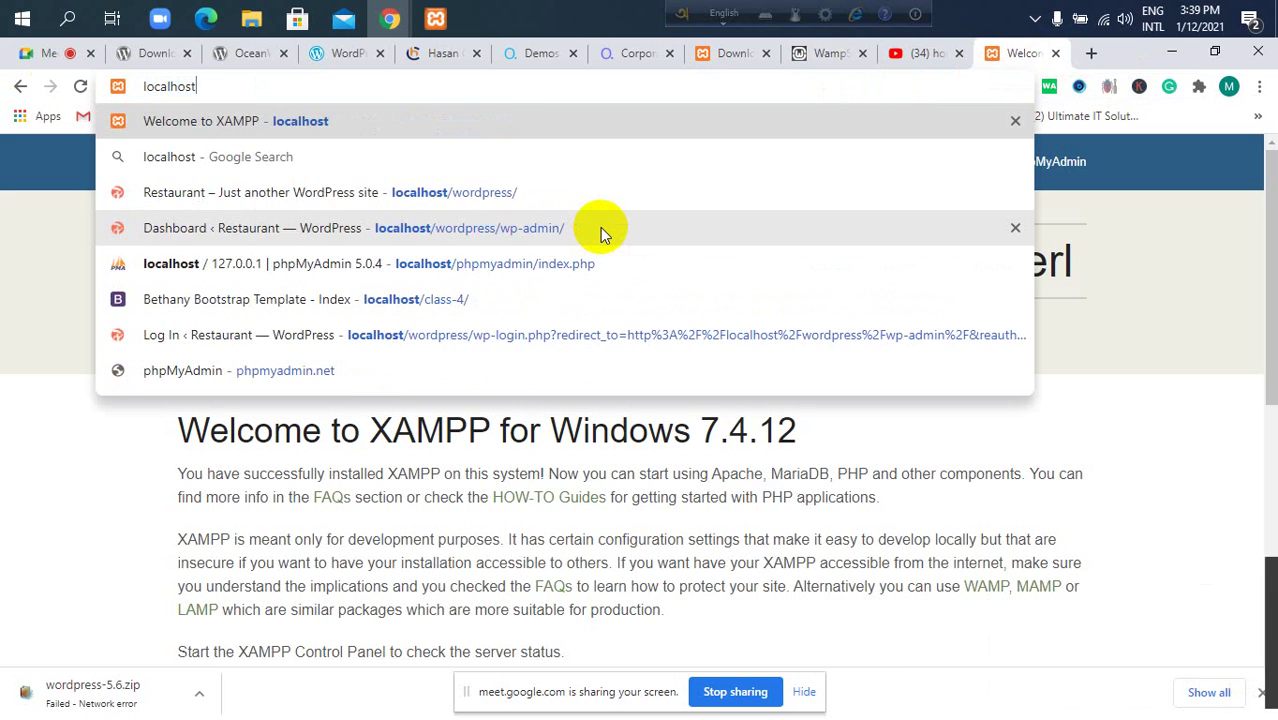
{"action": "type", "text": "/age"}
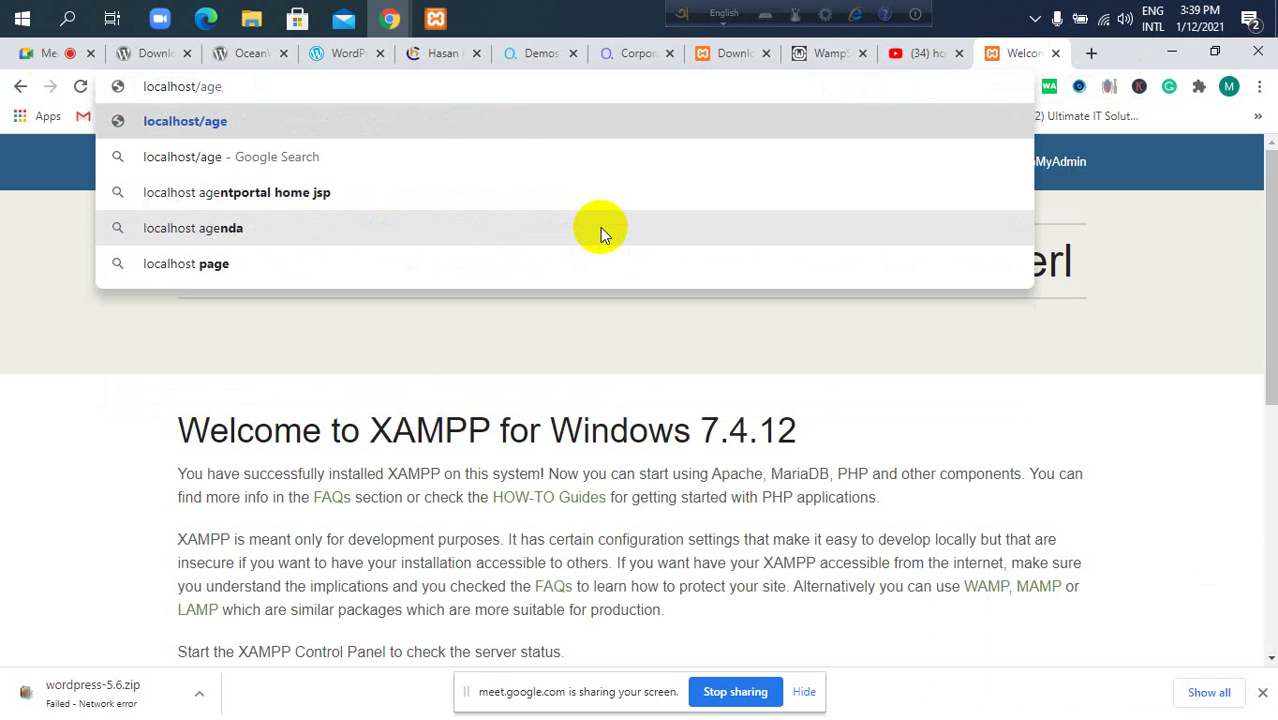
{"action": "key", "text": "BackSpace"}
{"action": "type", "text": "ency"}
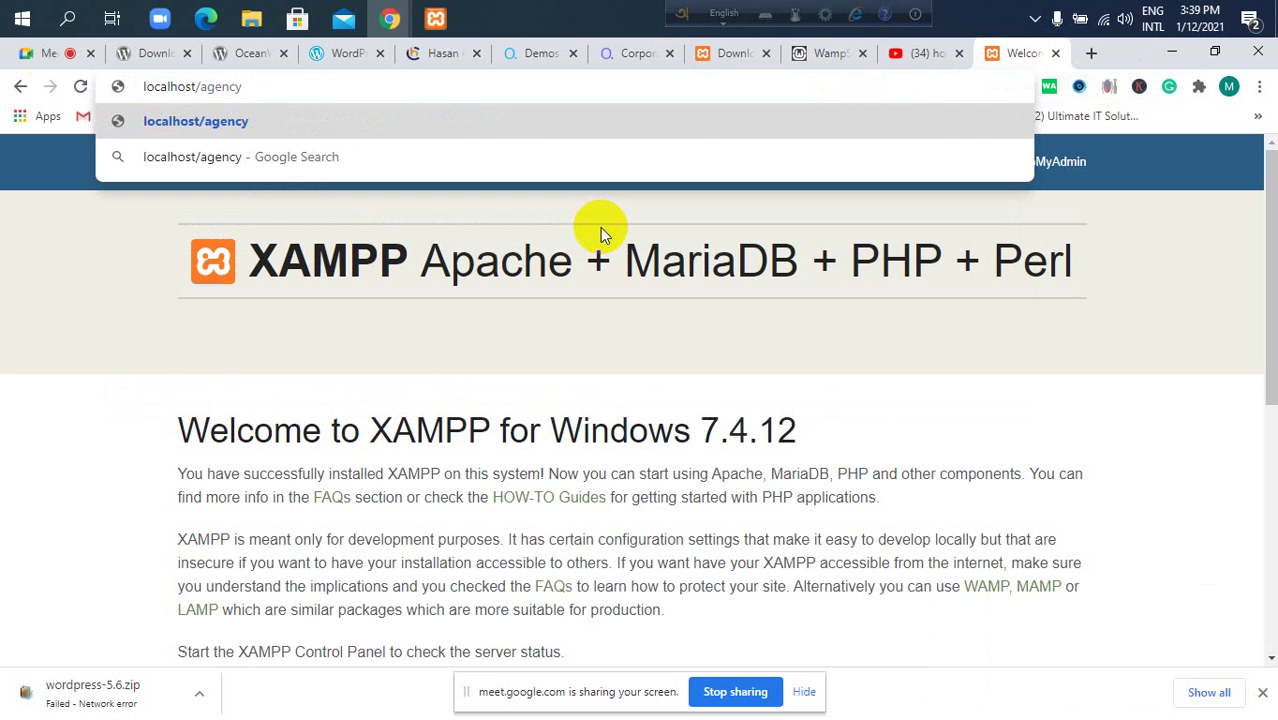
{"action": "type", "text": "/"}
{"action": "key", "text": "Return"}
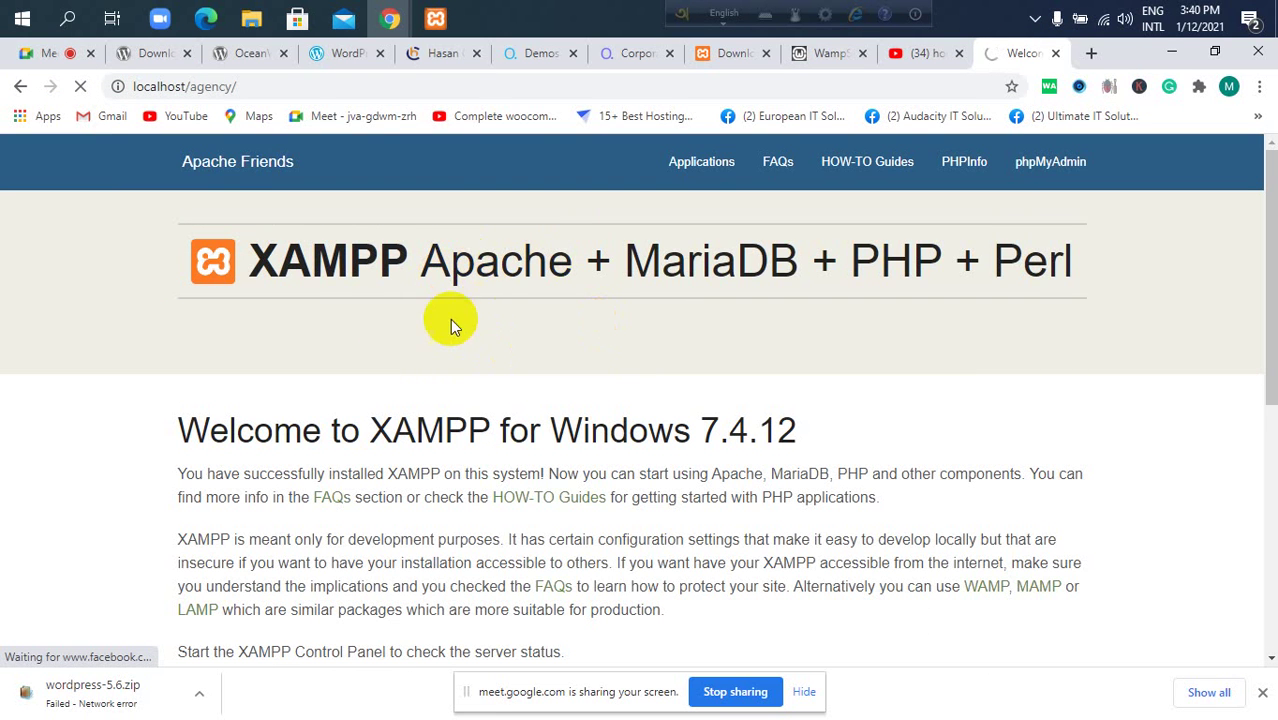
Check the XAMPP Control Panel and the agency folder, then return to the browser.
{"action": "left_click", "coordinate": [436, 18]}
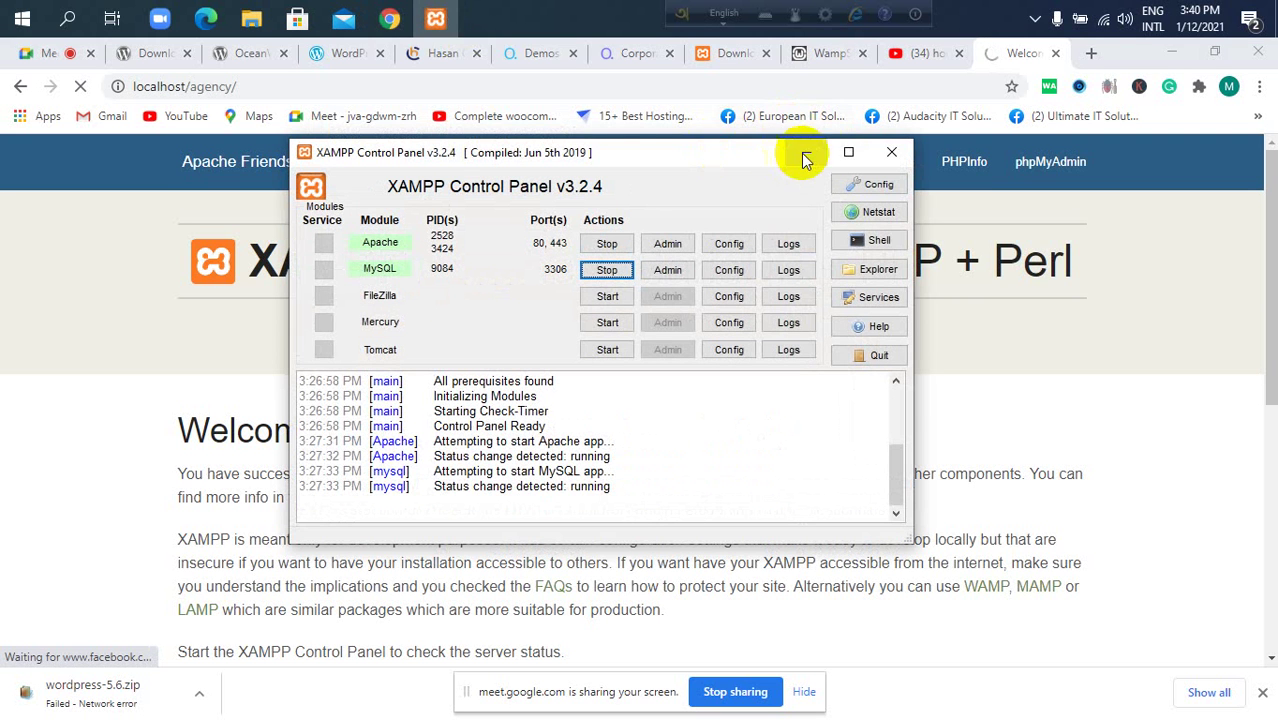
{"action": "left_click", "coordinate": [806, 152]}
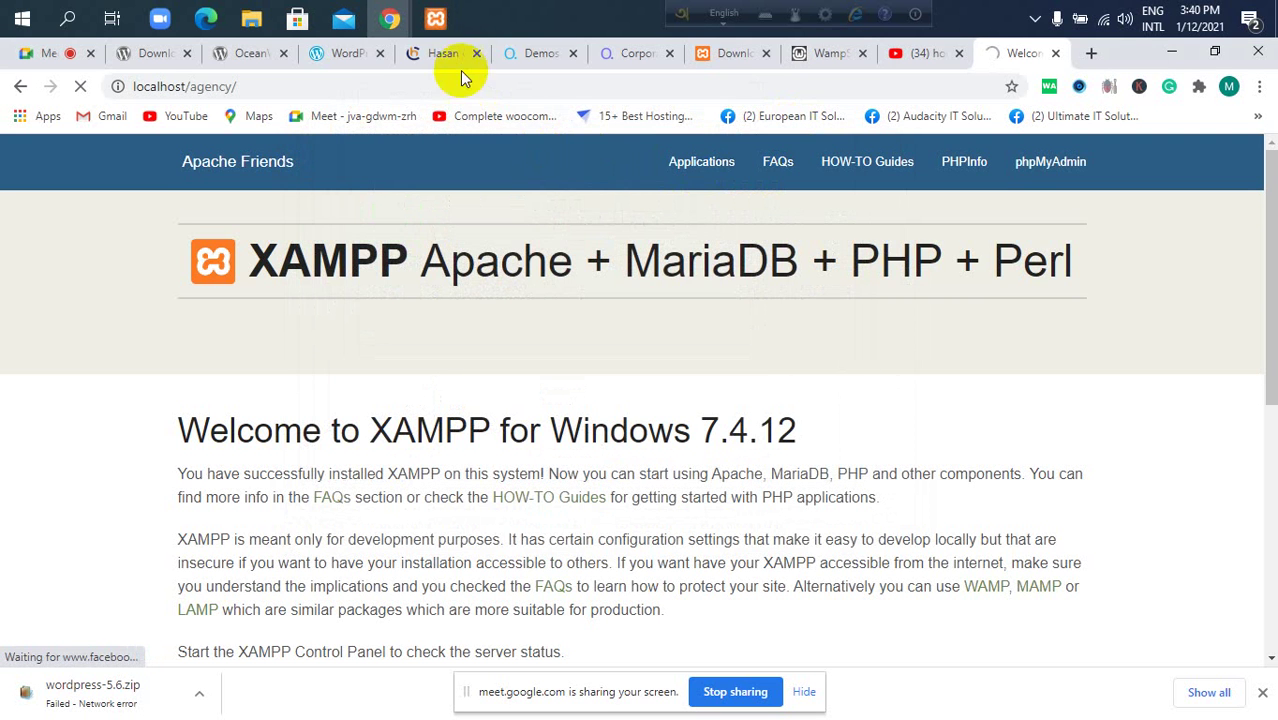
{"action": "mouse_move", "coordinate": [251, 18]}
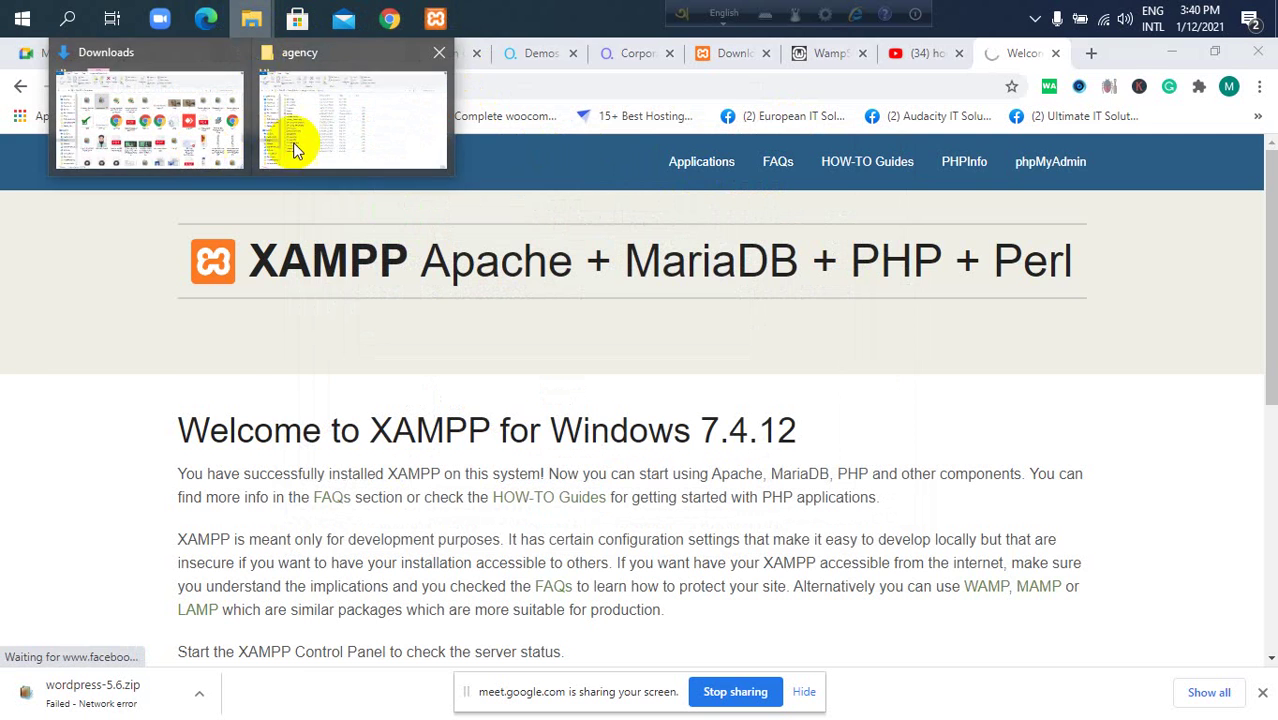
{"action": "left_click", "coordinate": [285, 147]}
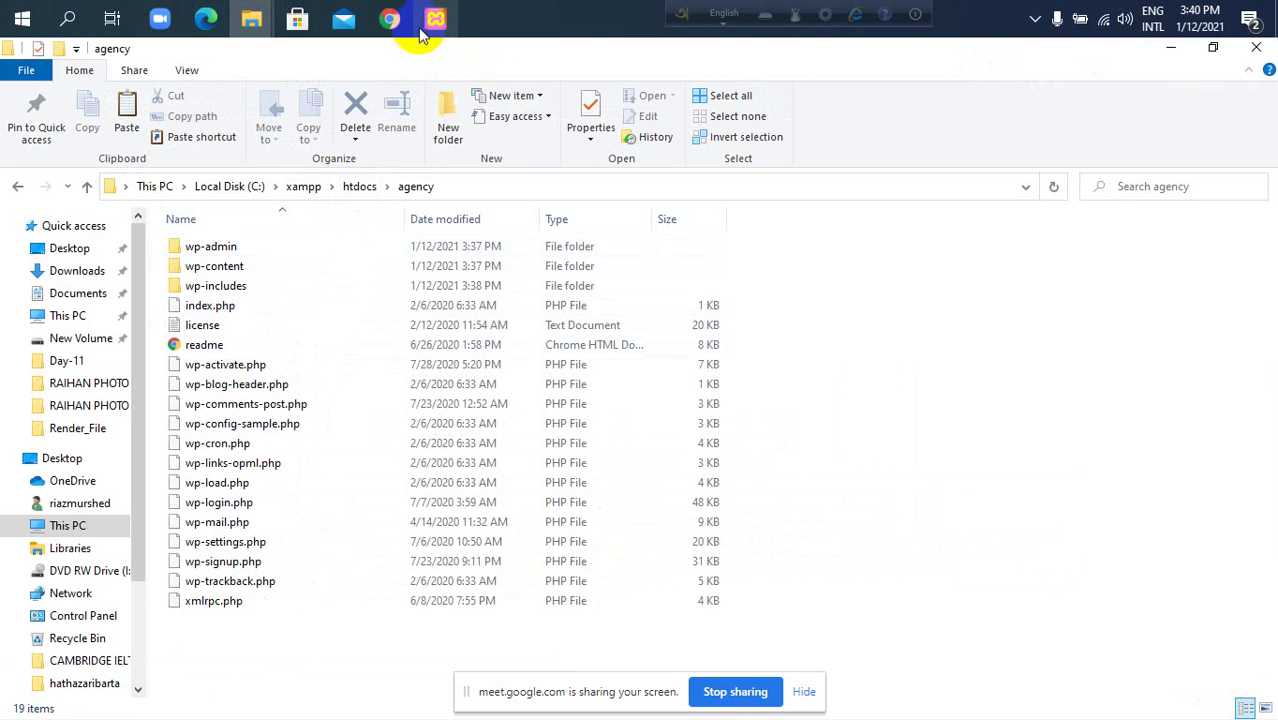
{"action": "mouse_move", "coordinate": [390, 18]}
{"action": "left_click", "coordinate": [339, 109]}
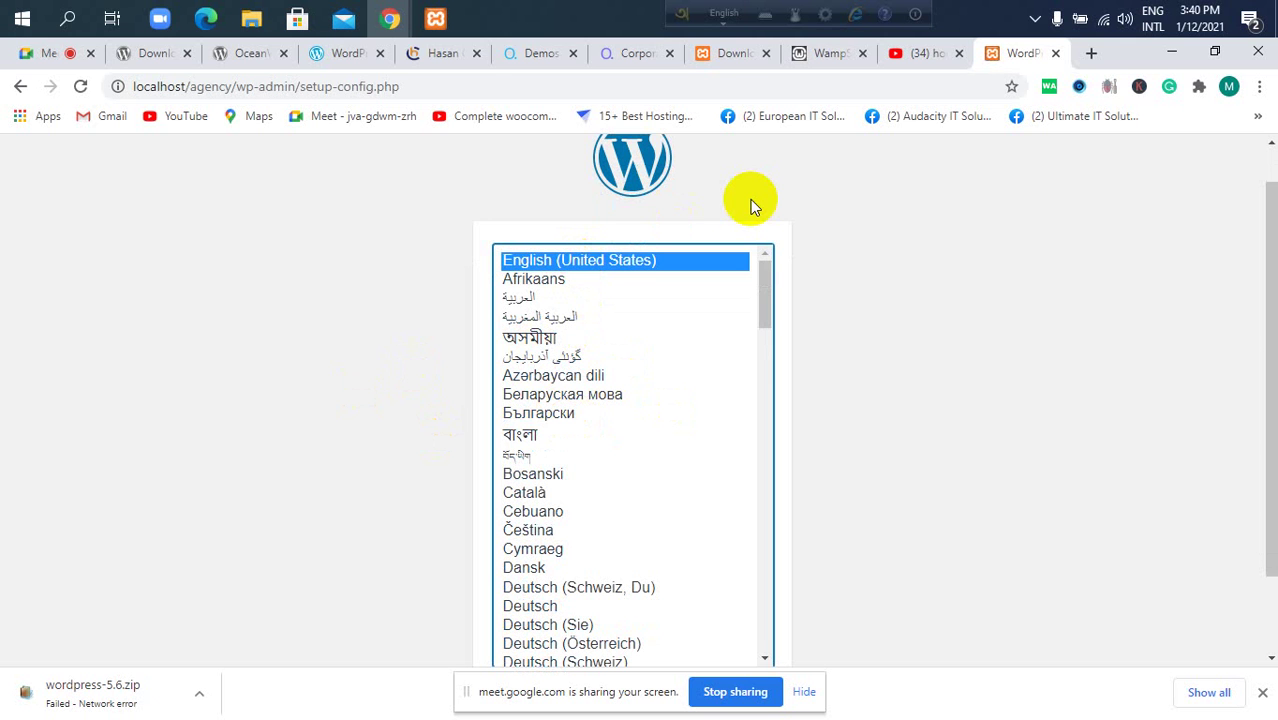
Launch Notepad from Windows search.
{"action": "scroll", "coordinate": [1140, 538], "scroll_direction": "down", "scroll_amount": 2}
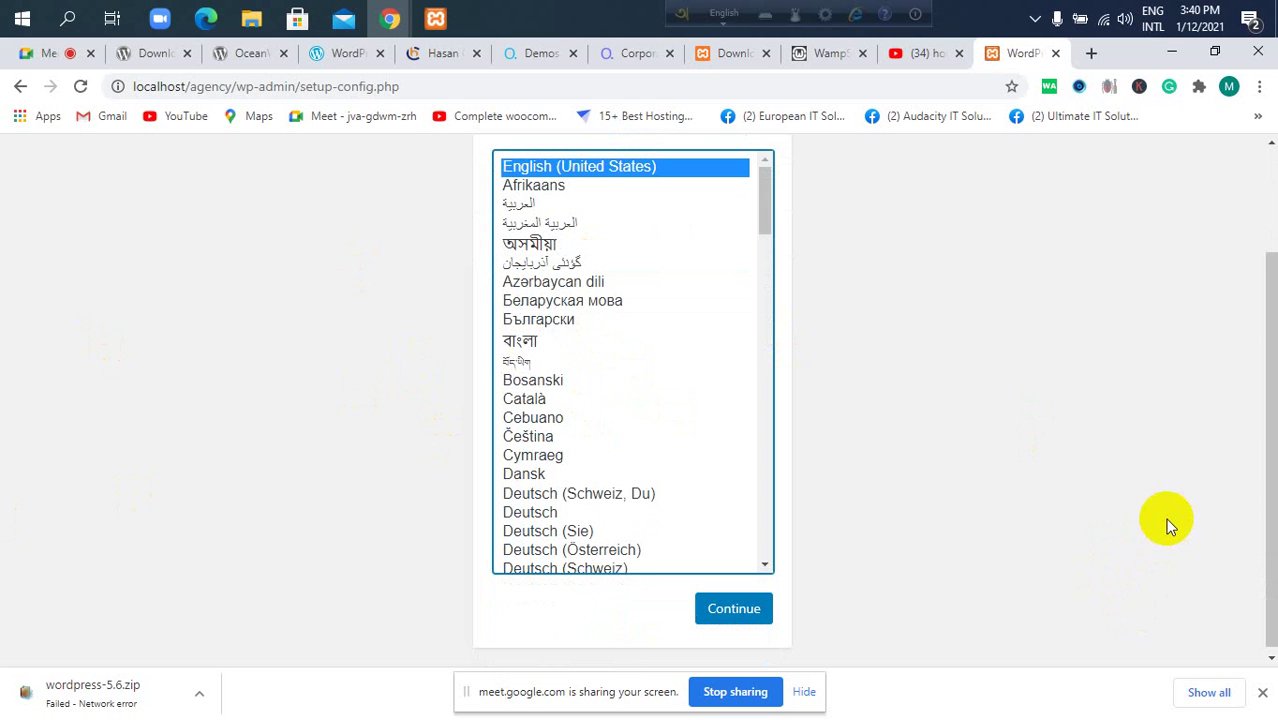
{"action": "left_click", "coordinate": [68, 20]}
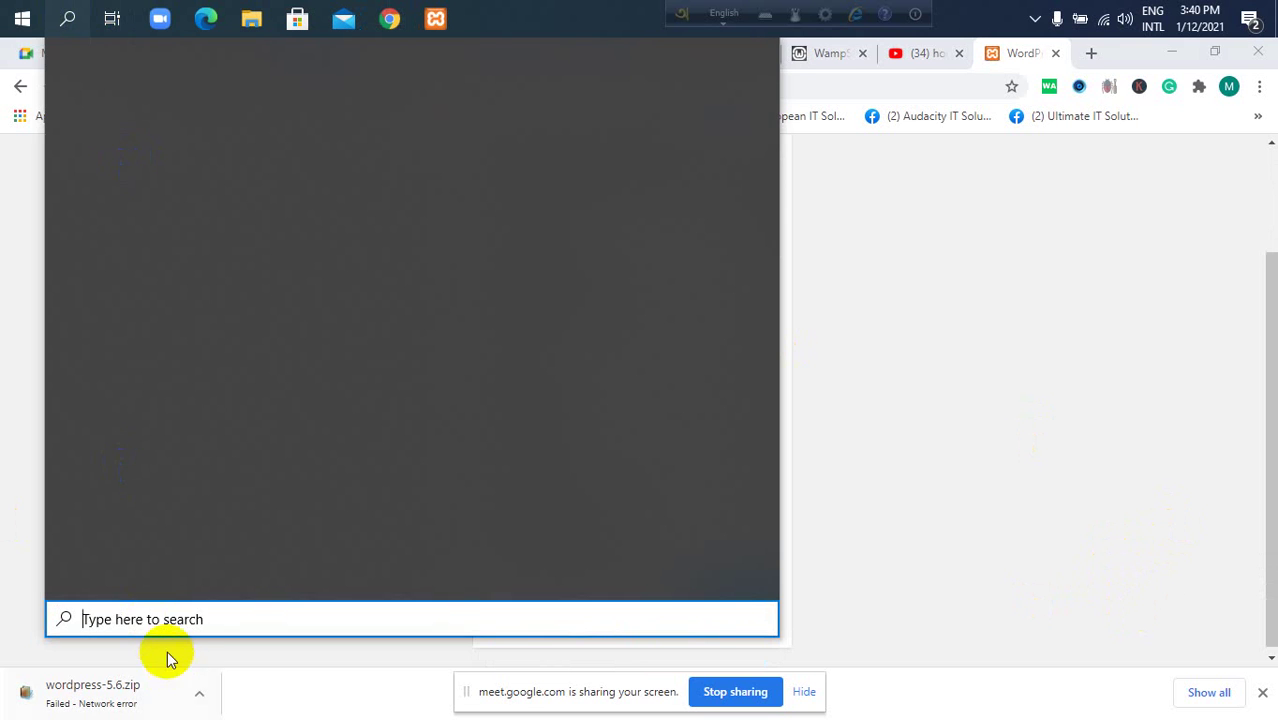
{"action": "left_click", "coordinate": [162, 621]}
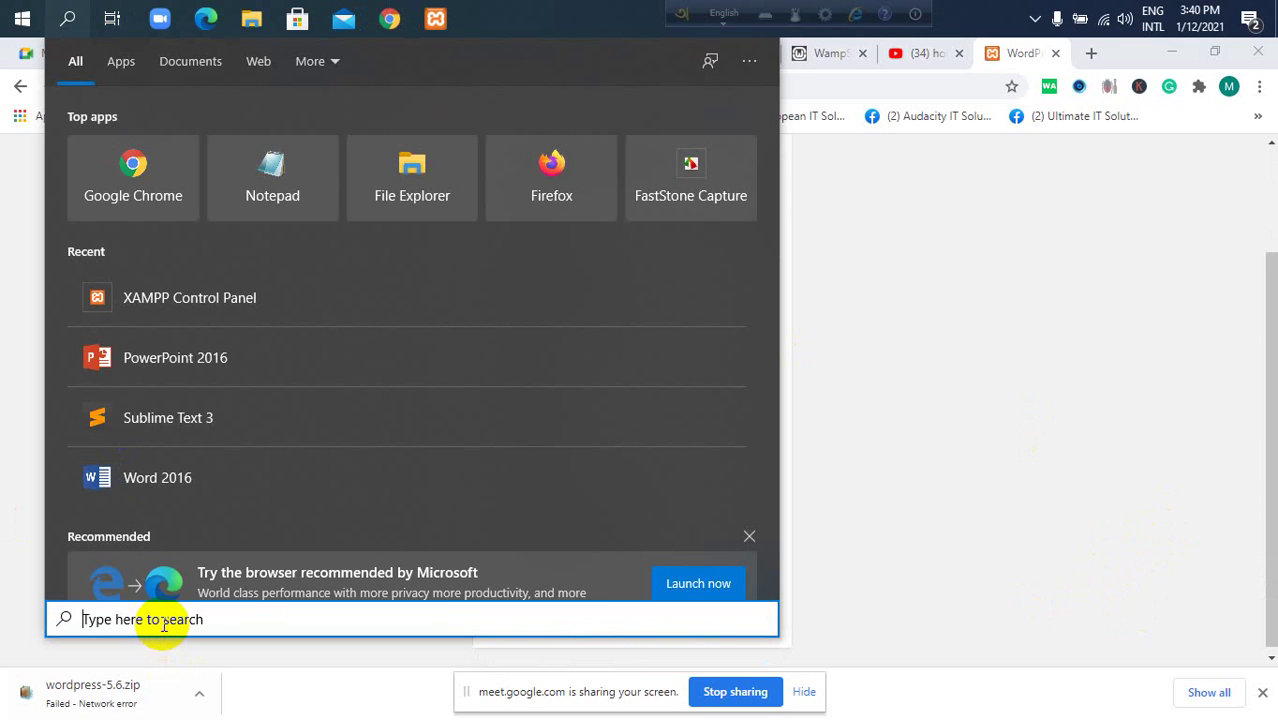
{"action": "type", "text": "note"}
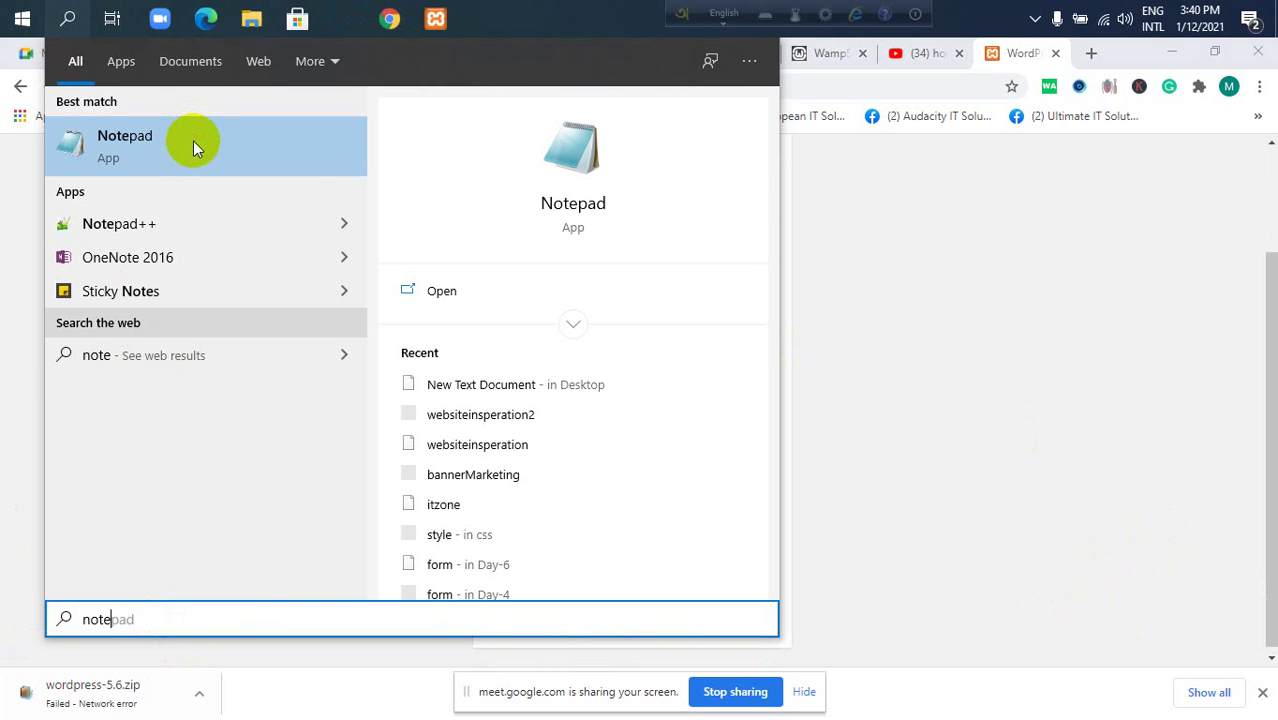
{"action": "left_click", "coordinate": [750, 208]}
{"action": "key", "text": "Return"}
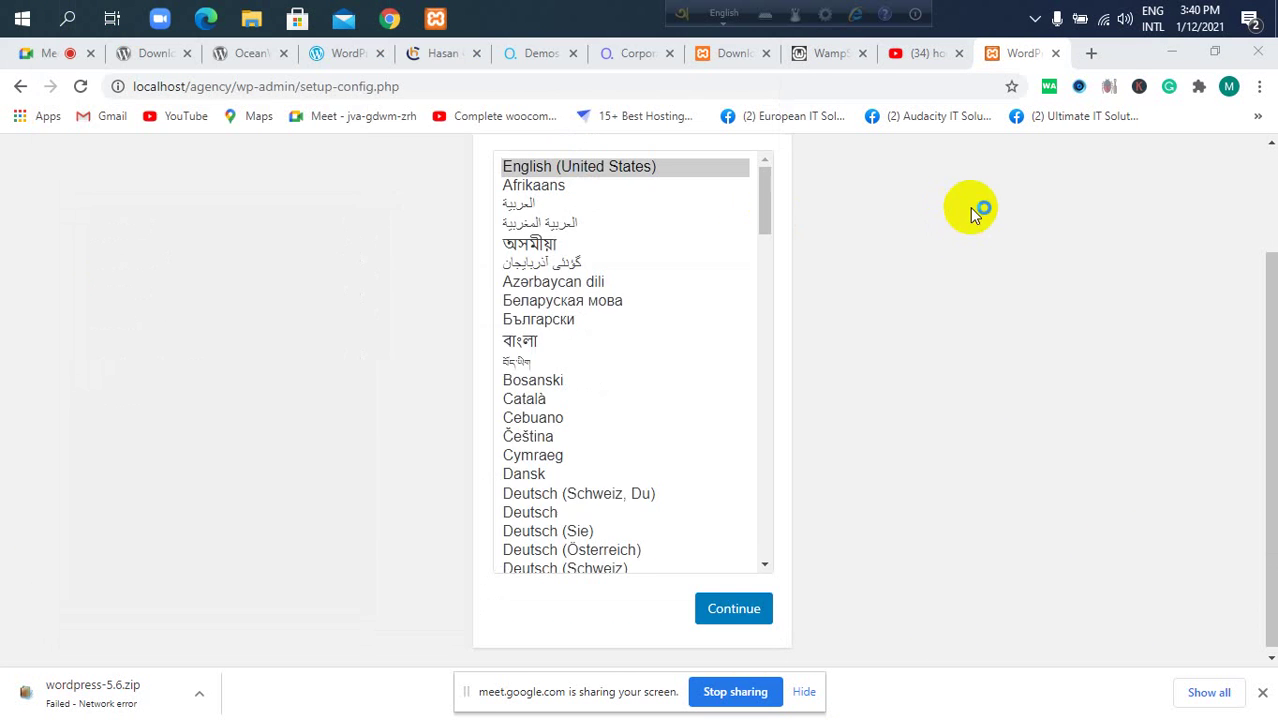
Snap Notepad to the right half, minimize it, and review the WordPress language list.
{"action": "left_click_drag", "start_coordinate": [680, 235], "coordinate": [1276, 262]}
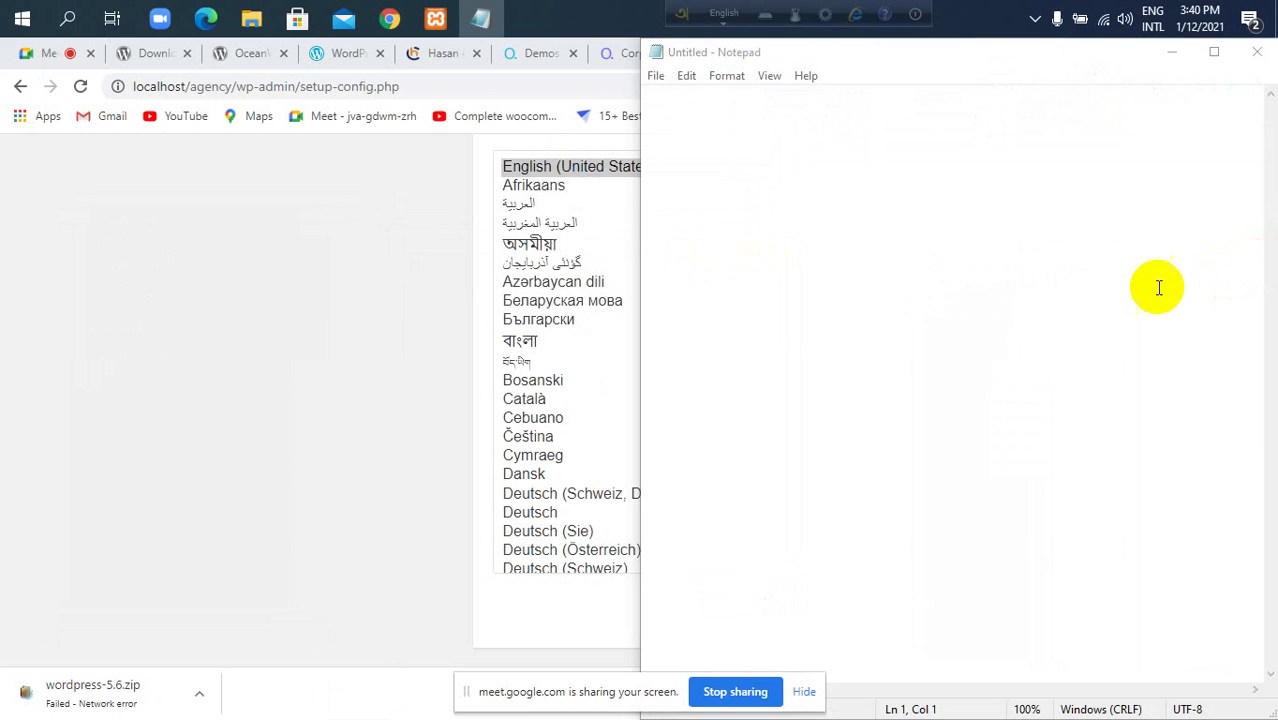
{"action": "left_click", "coordinate": [1180, 57]}
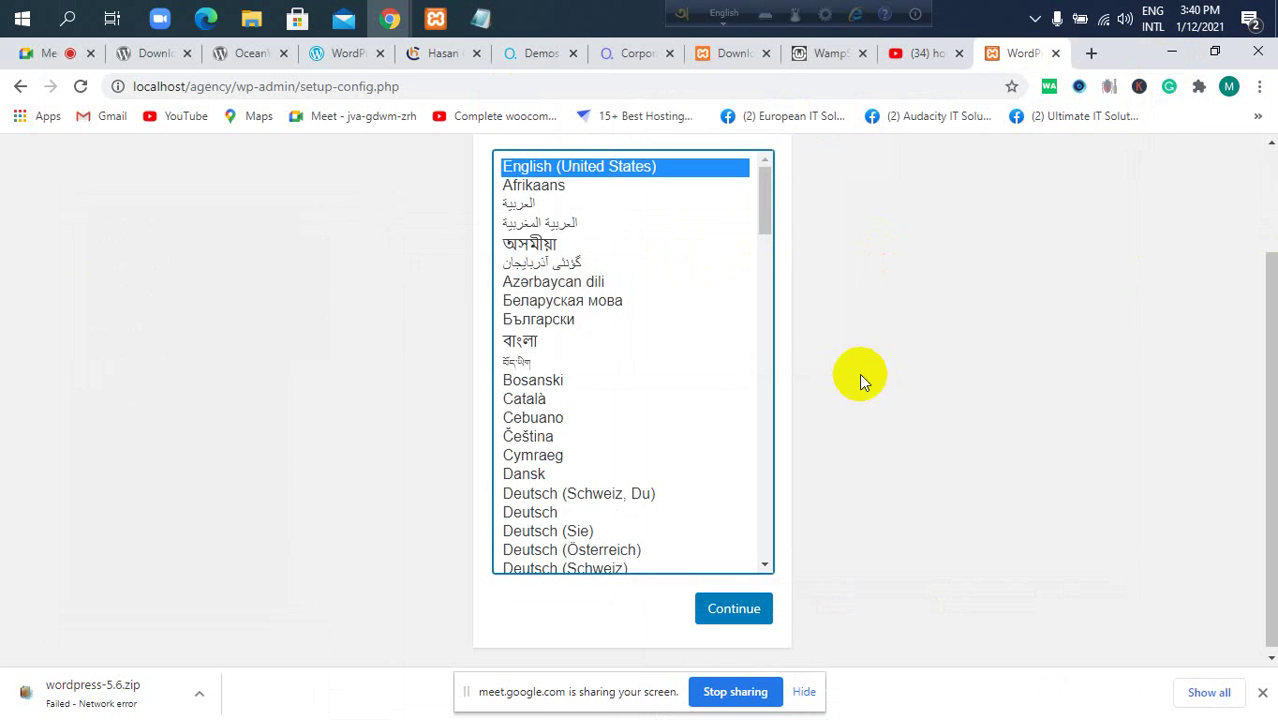
{"action": "scroll", "coordinate": [863, 362], "scroll_direction": "up", "scroll_amount": 2}
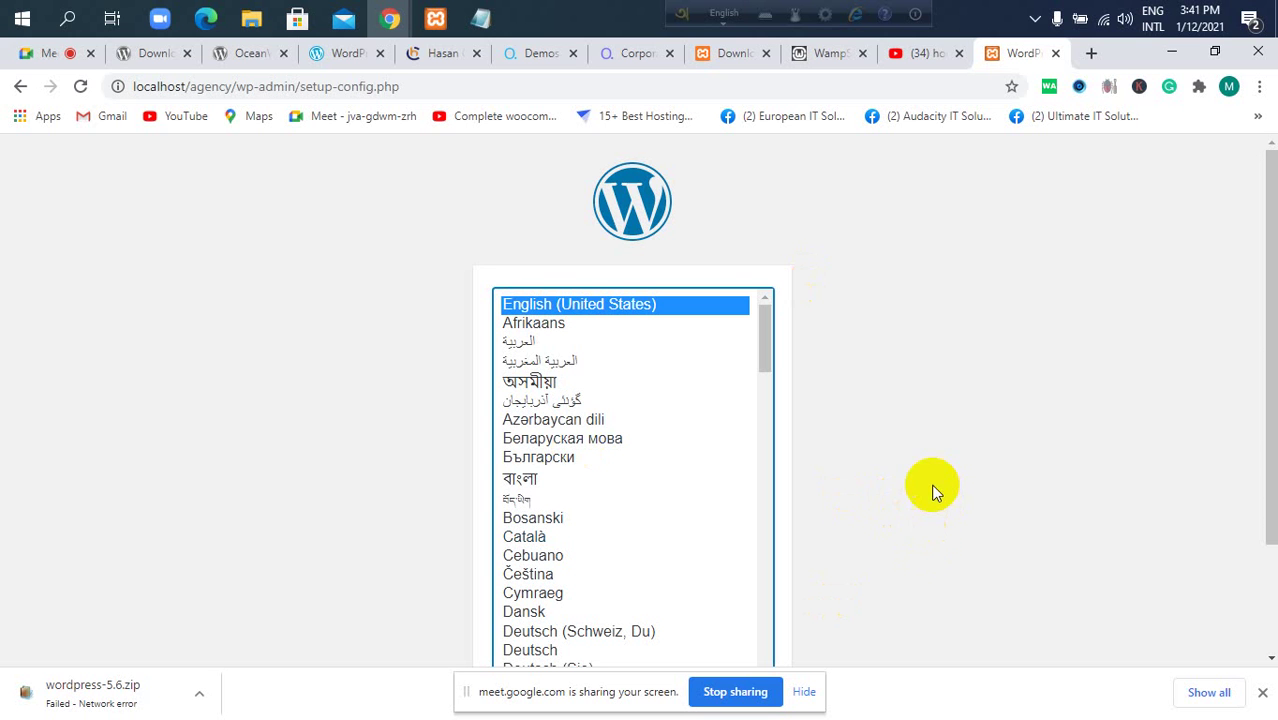
{"action": "scroll", "coordinate": [875, 628], "scroll_direction": "down", "scroll_amount": 2}
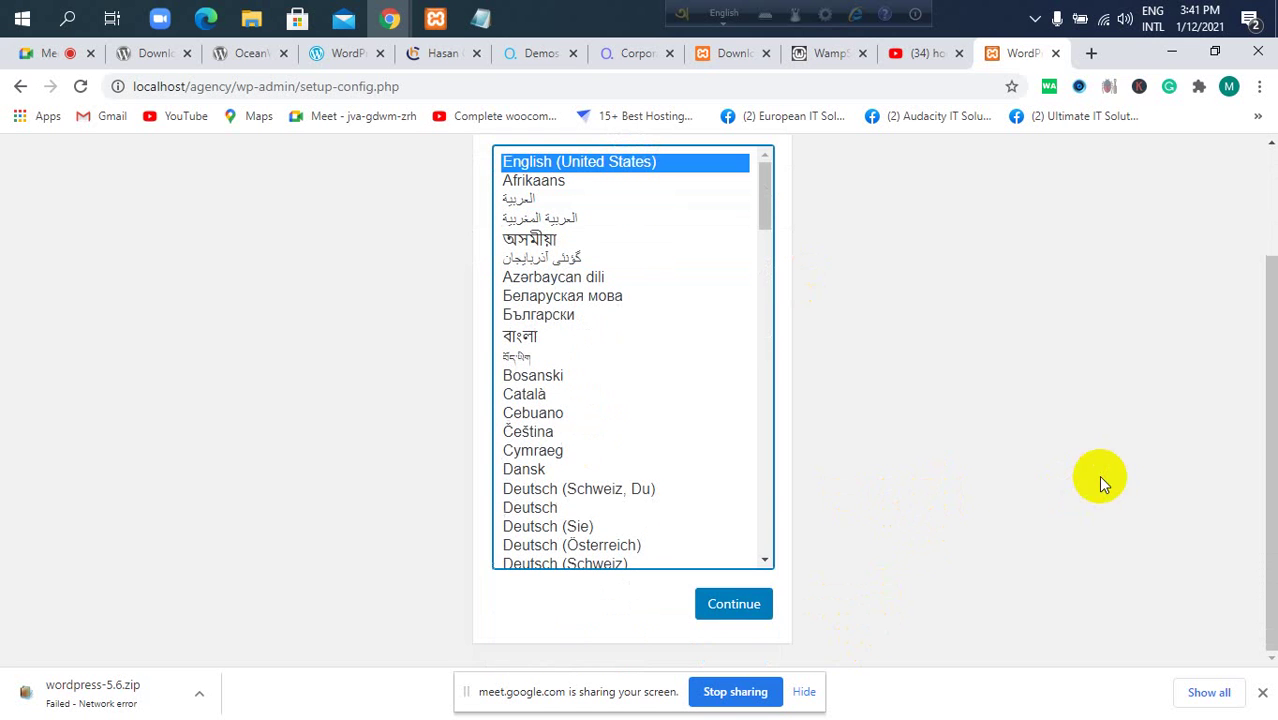
Continue in English (United States), highlight the database intro and 'Database name', then switch to the medical site tab.
{"action": "left_click", "coordinate": [748, 600]}
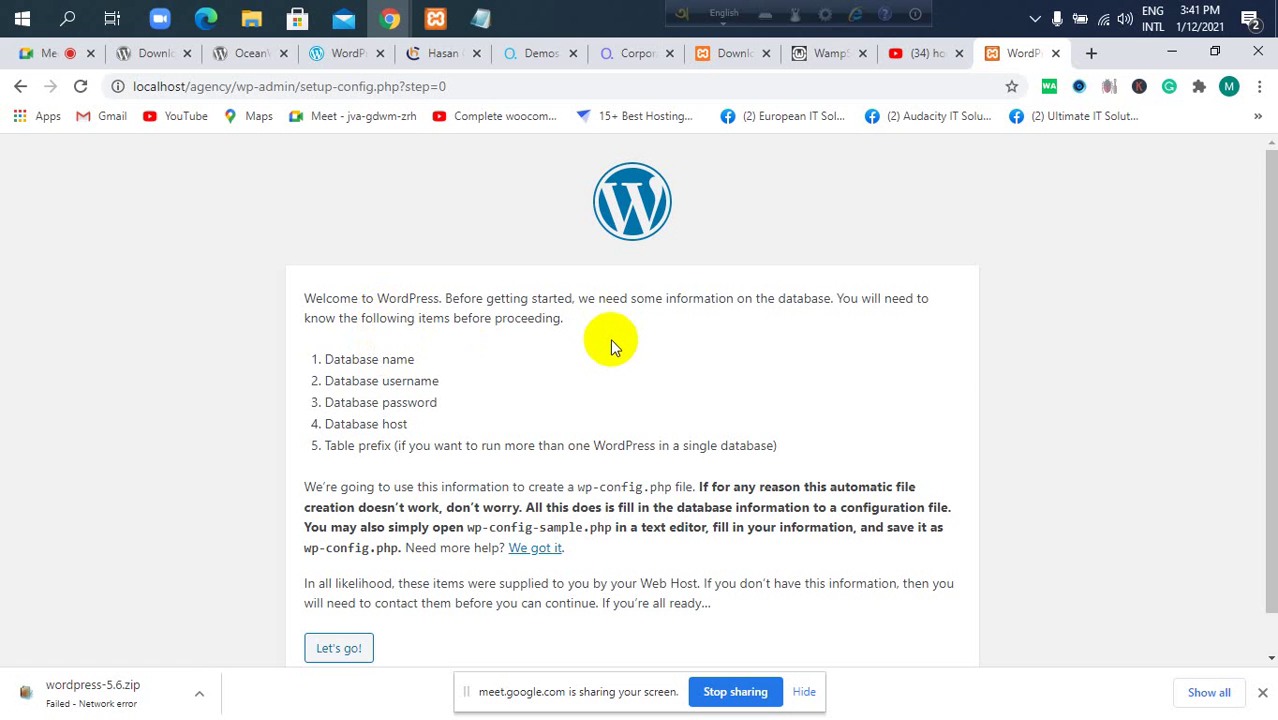
{"action": "left_click_drag", "start_coordinate": [582, 314], "coordinate": [294, 300]}
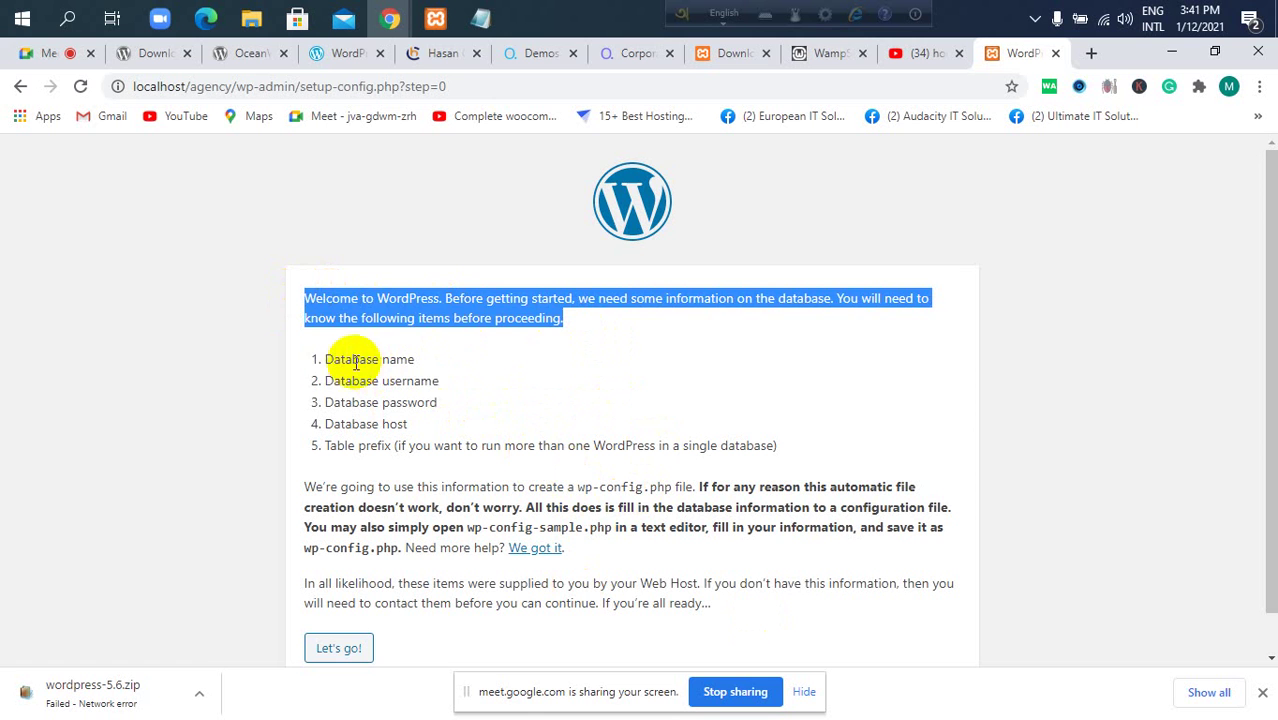
{"action": "left_click_drag", "start_coordinate": [322, 360], "coordinate": [432, 364]}
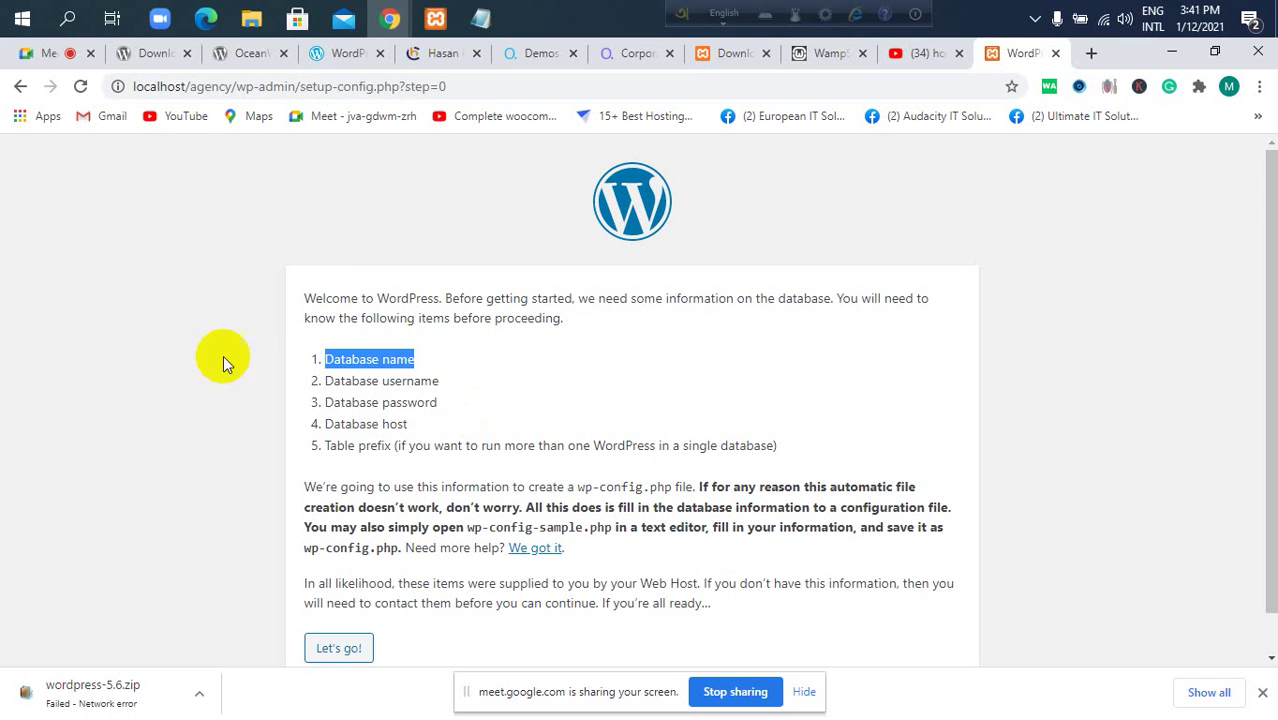
{"action": "left_click", "coordinate": [440, 53]}
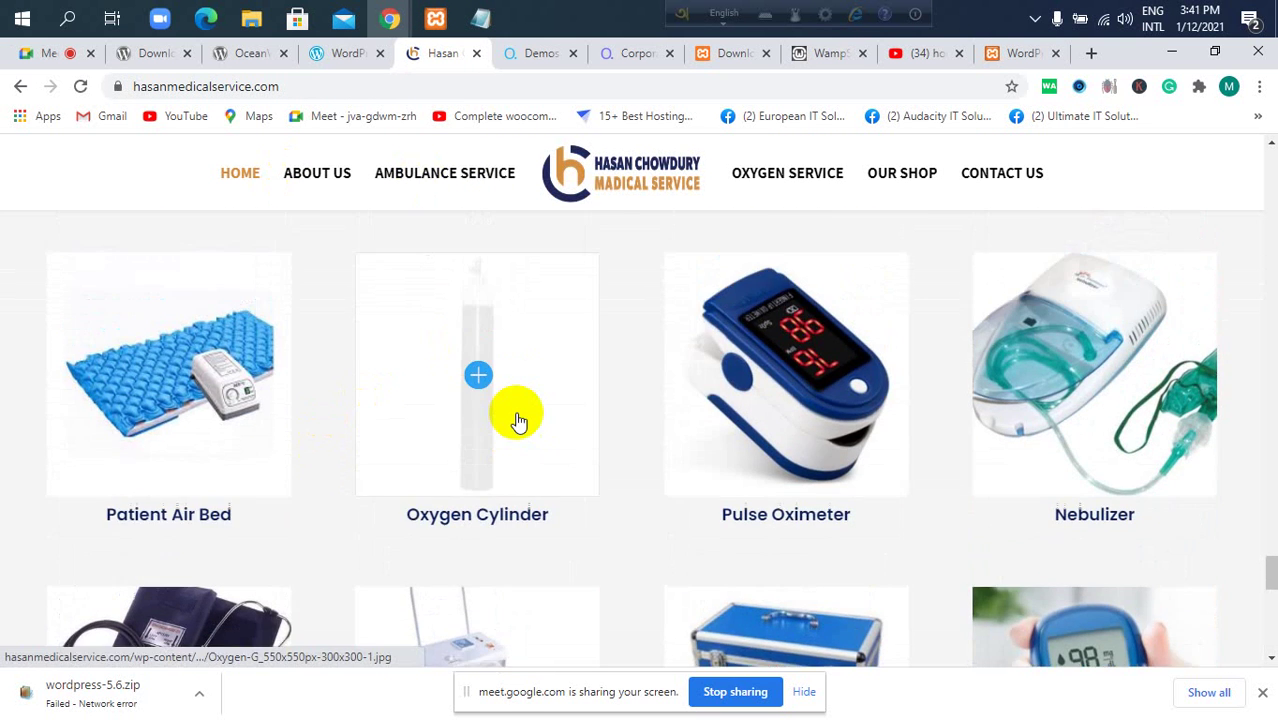
Scroll the hasanmedicalservice.com page back up to the Oxygen Service section.
{"action": "scroll", "coordinate": [515, 400], "scroll_direction": "up", "scroll_amount": 5}
{"action": "scroll", "coordinate": [512, 322], "scroll_direction": "up", "scroll_amount": 2}
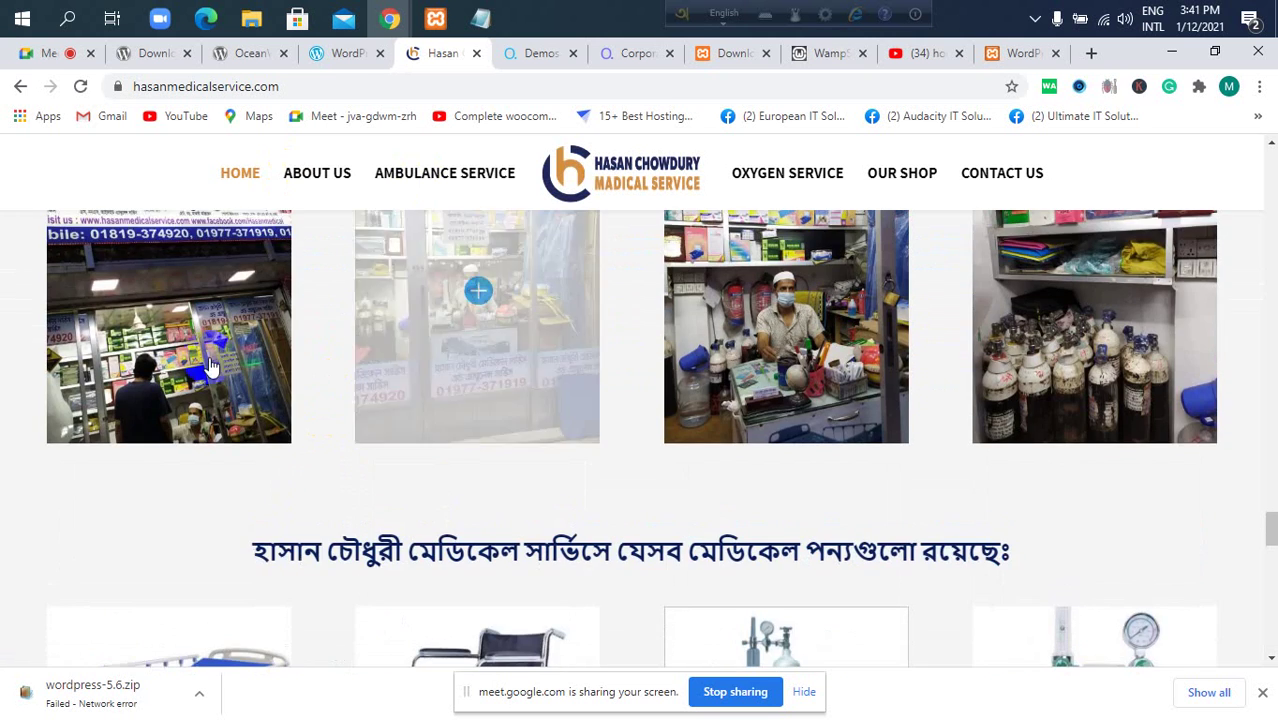
{"action": "scroll", "coordinate": [622, 345], "scroll_direction": "up", "scroll_amount": 3}
{"action": "scroll", "coordinate": [740, 393], "scroll_direction": "up", "scroll_amount": 10}
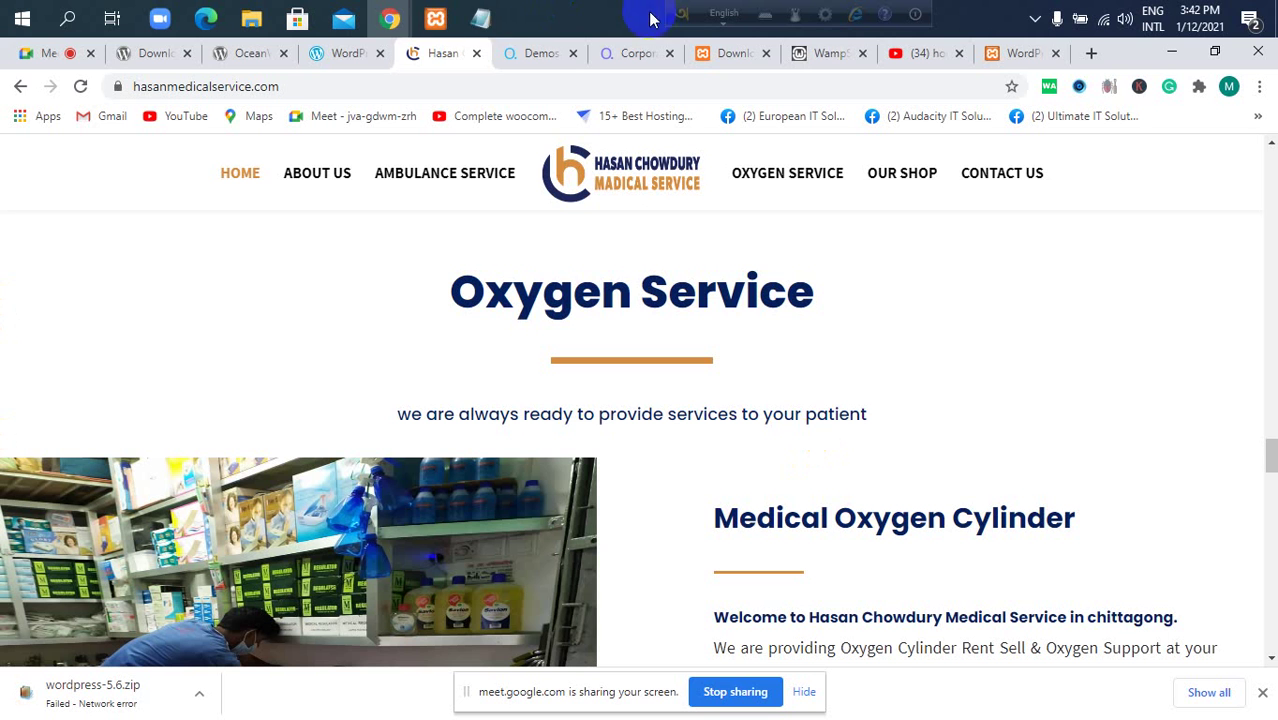
Clear the highlight on the WordPress database-details page, glance at Meet, and open a new blank tab.
{"action": "mouse_move", "coordinate": [441, 20]}
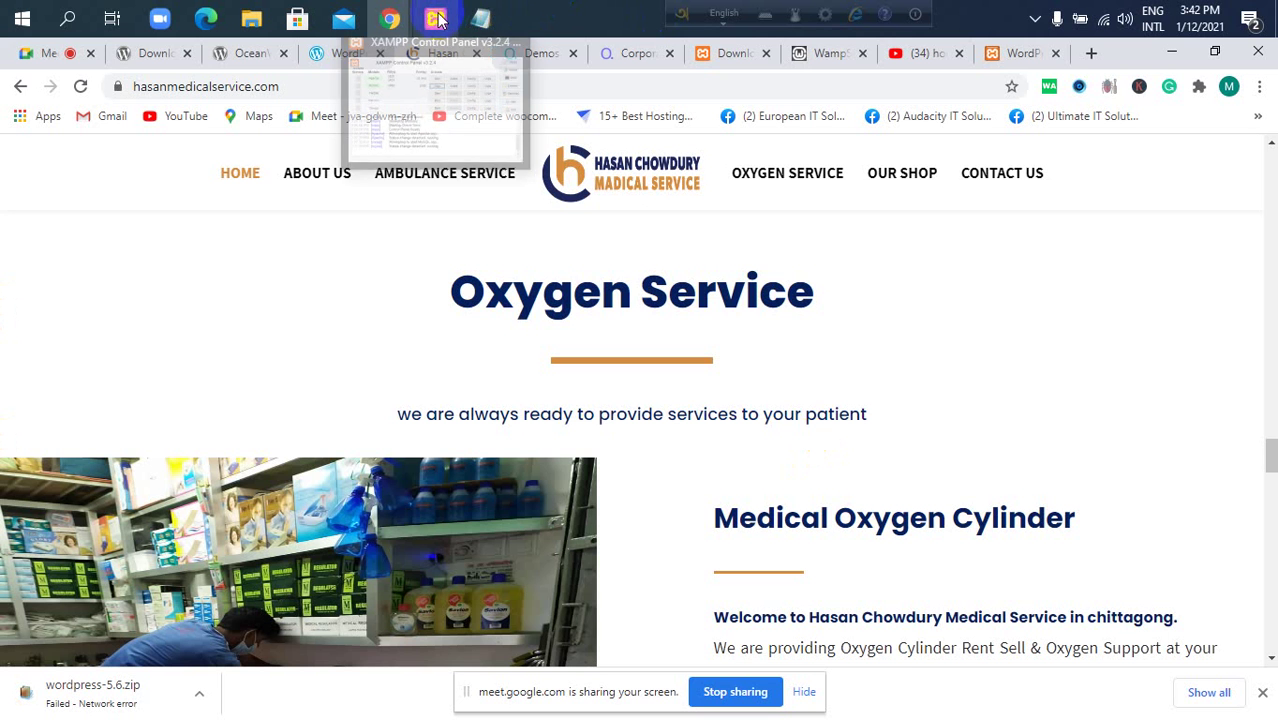
{"action": "left_click", "coordinate": [992, 51]}
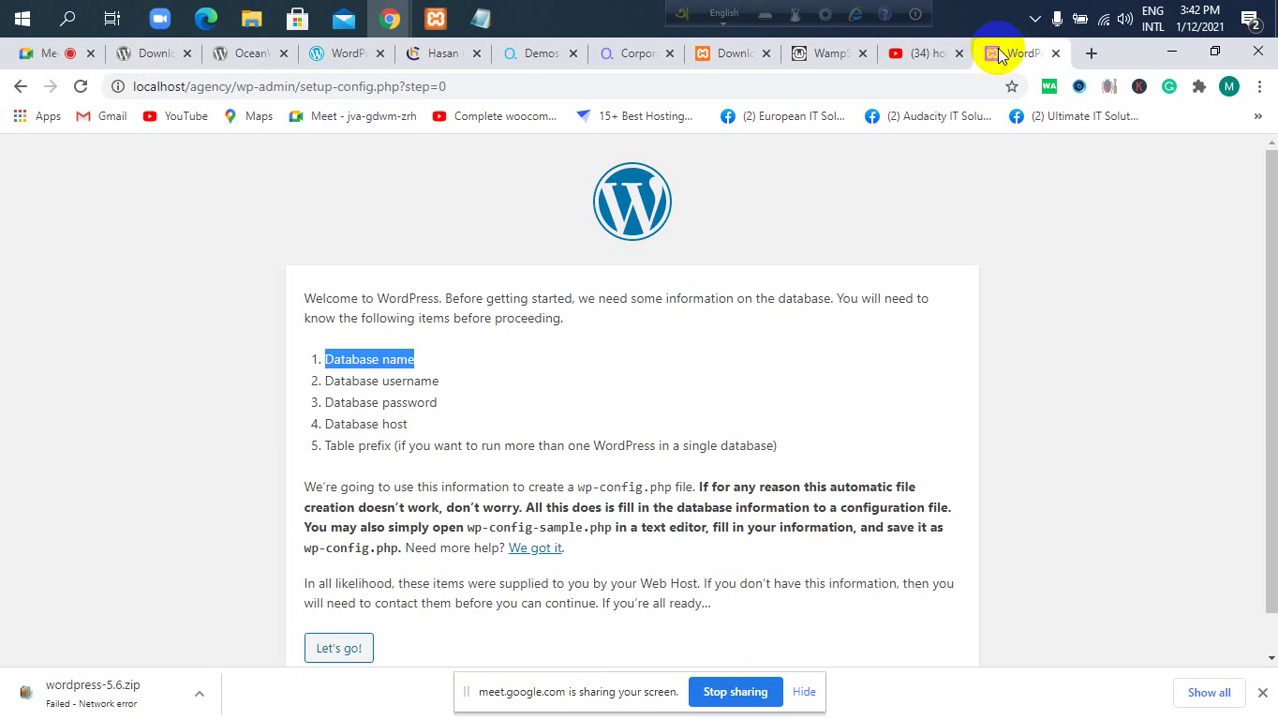
{"action": "left_click", "coordinate": [716, 355]}
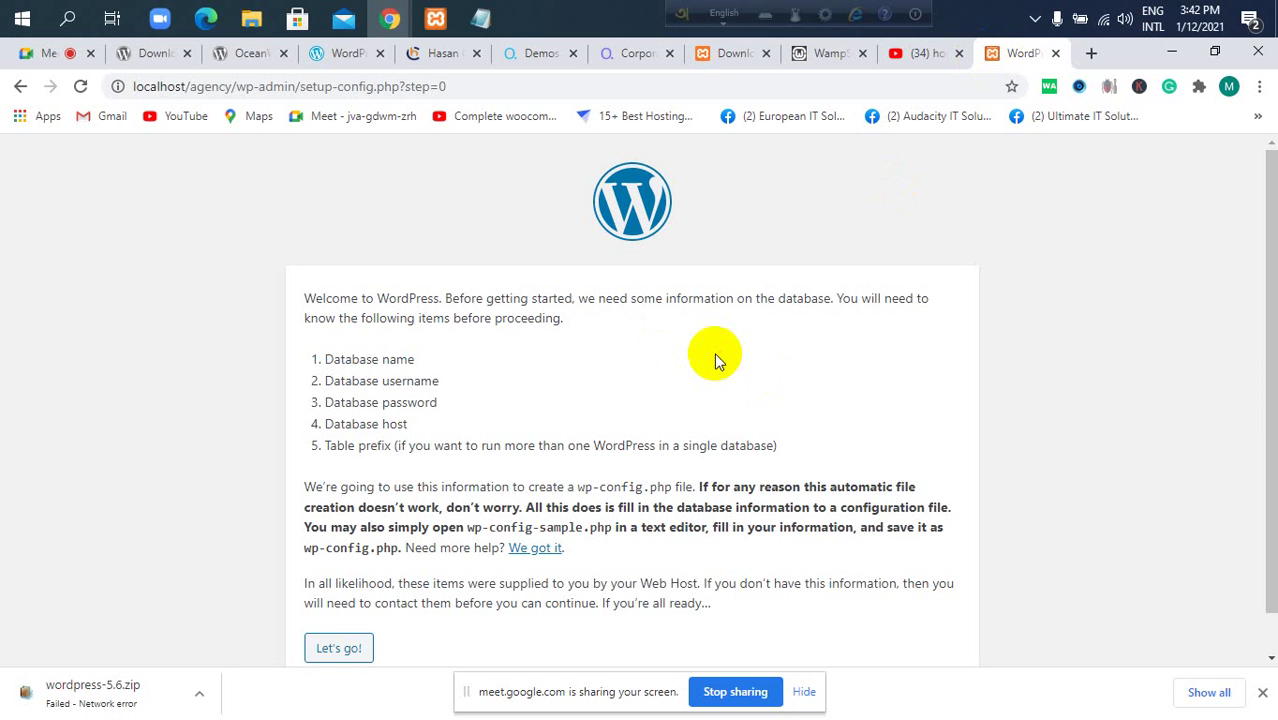
{"action": "left_click", "coordinate": [16, 51]}
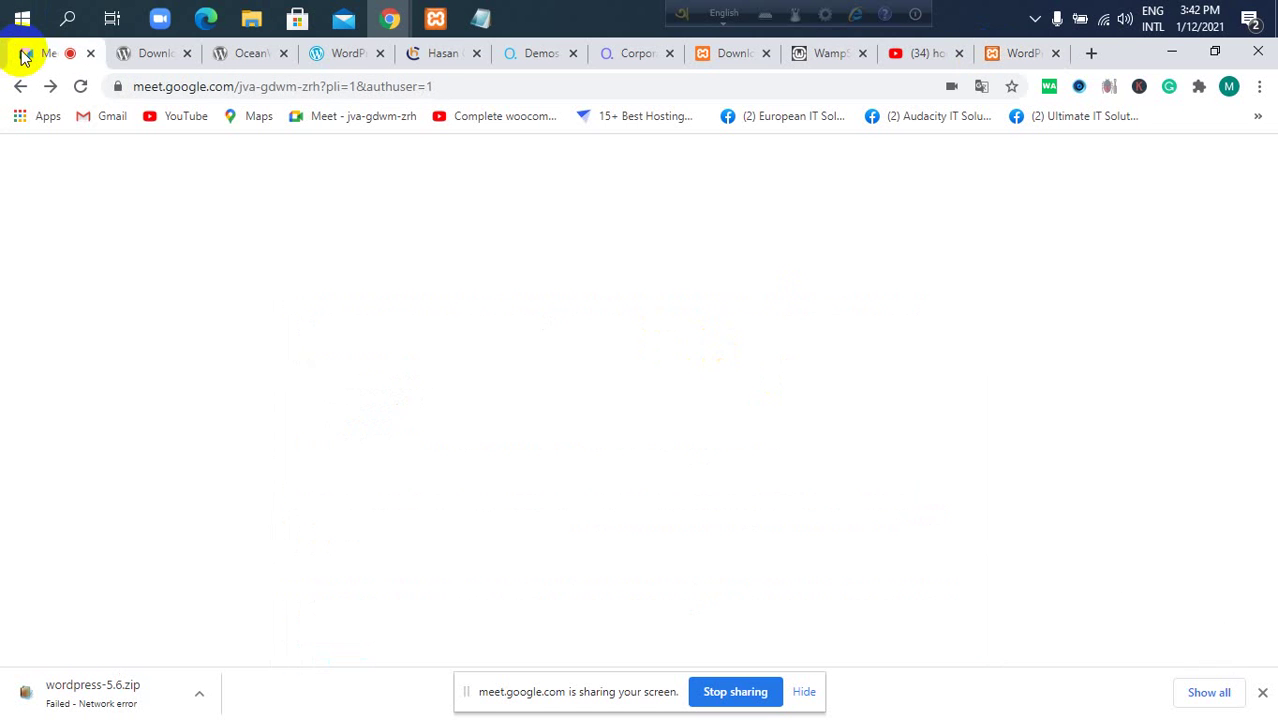
{"action": "left_click", "coordinate": [1010, 53]}
{"action": "left_click", "coordinate": [1092, 53]}
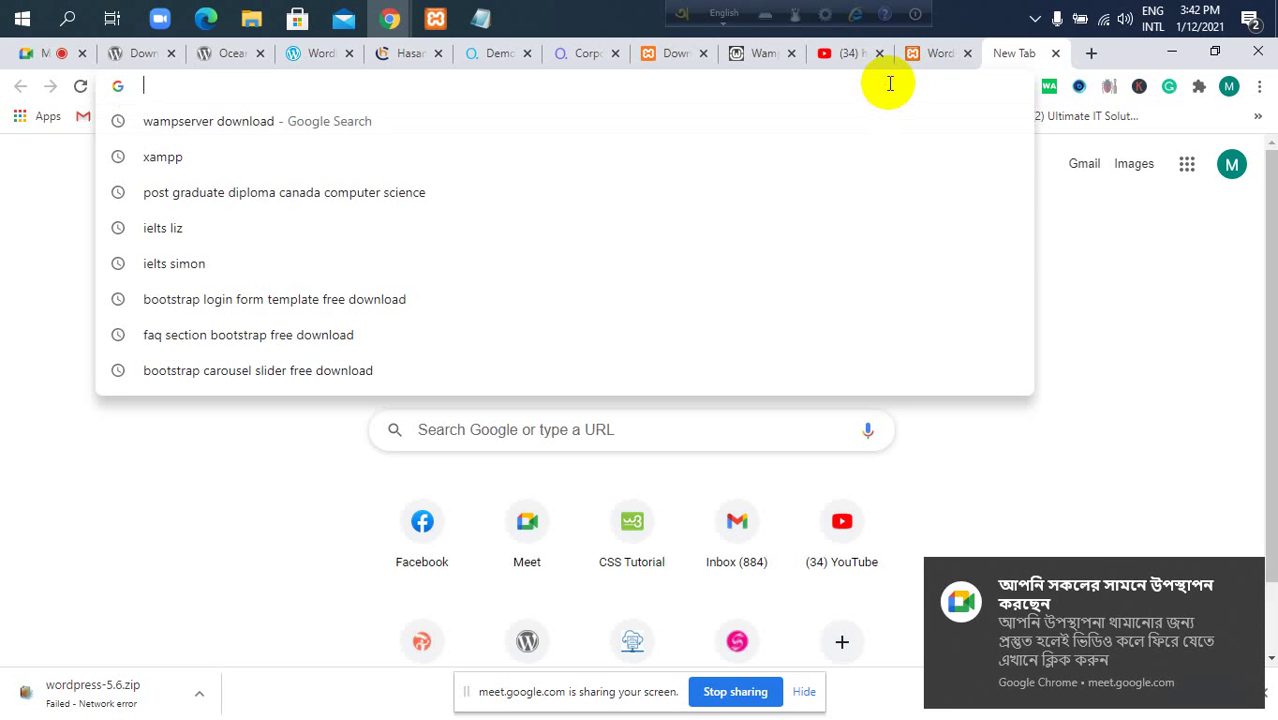
Load localhost/phpmyadmin/ in Chrome, removing the autocompleted endings, and return to that tab.
{"action": "type", "text": "local"}
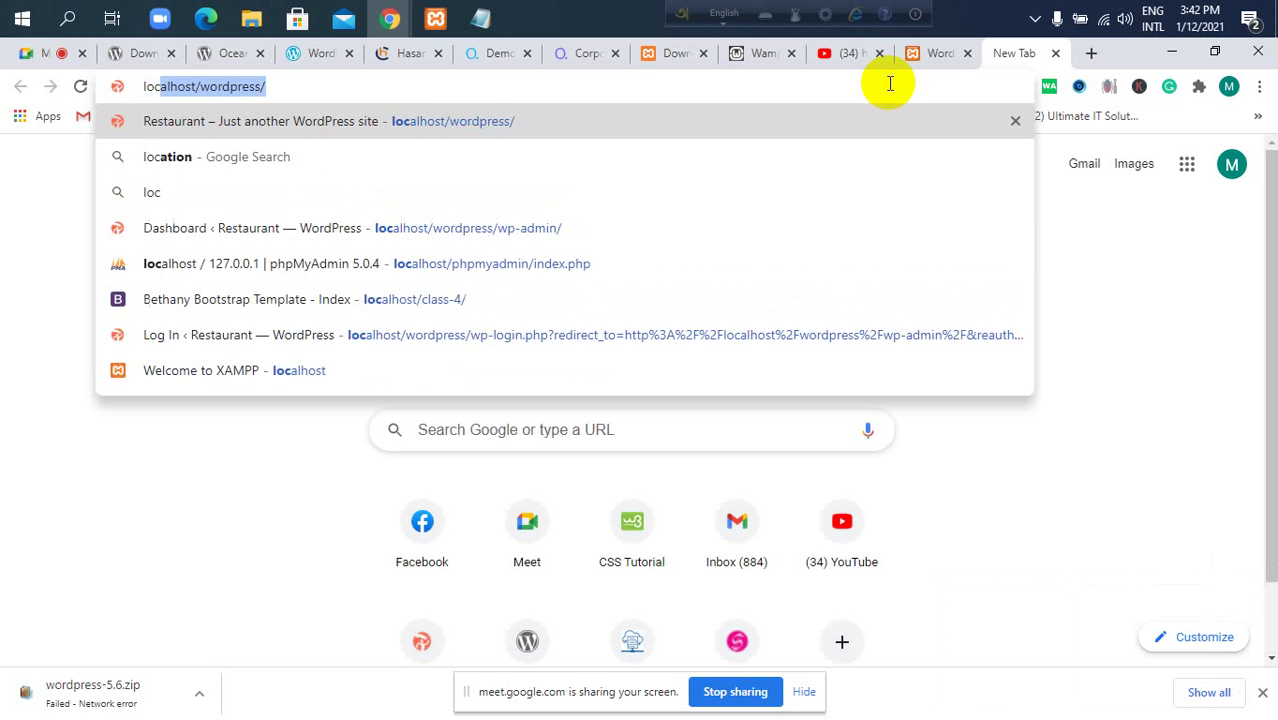
{"action": "type", "text": "host"}
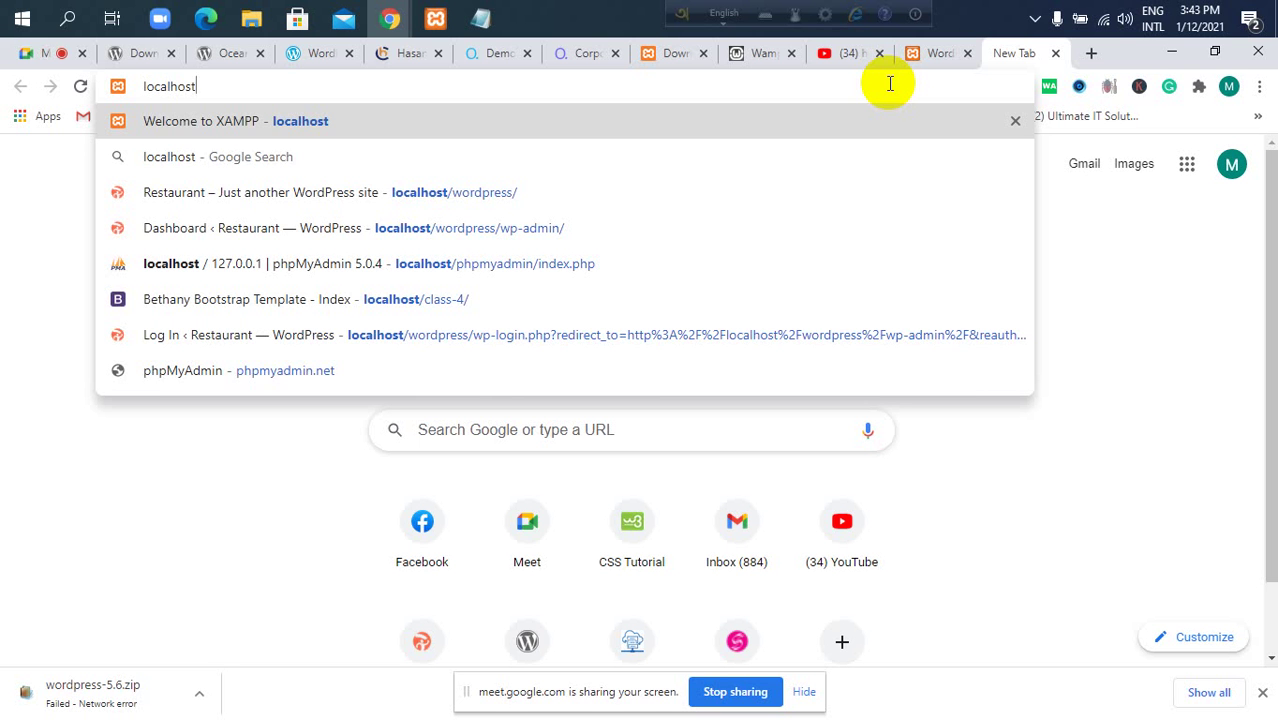
{"action": "key", "text": "BackSpace"}
{"action": "key", "text": "BackSpace"}
{"action": "key", "text": "BackSpace"}
{"action": "key", "text": "BackSpace"}
{"action": "key", "text": "BackSpace"}
{"action": "key", "text": "BackSpace"}
{"action": "key", "text": "BackSpace"}
{"action": "key", "text": "BackSpace"}
{"action": "key", "text": "BackSpace"}
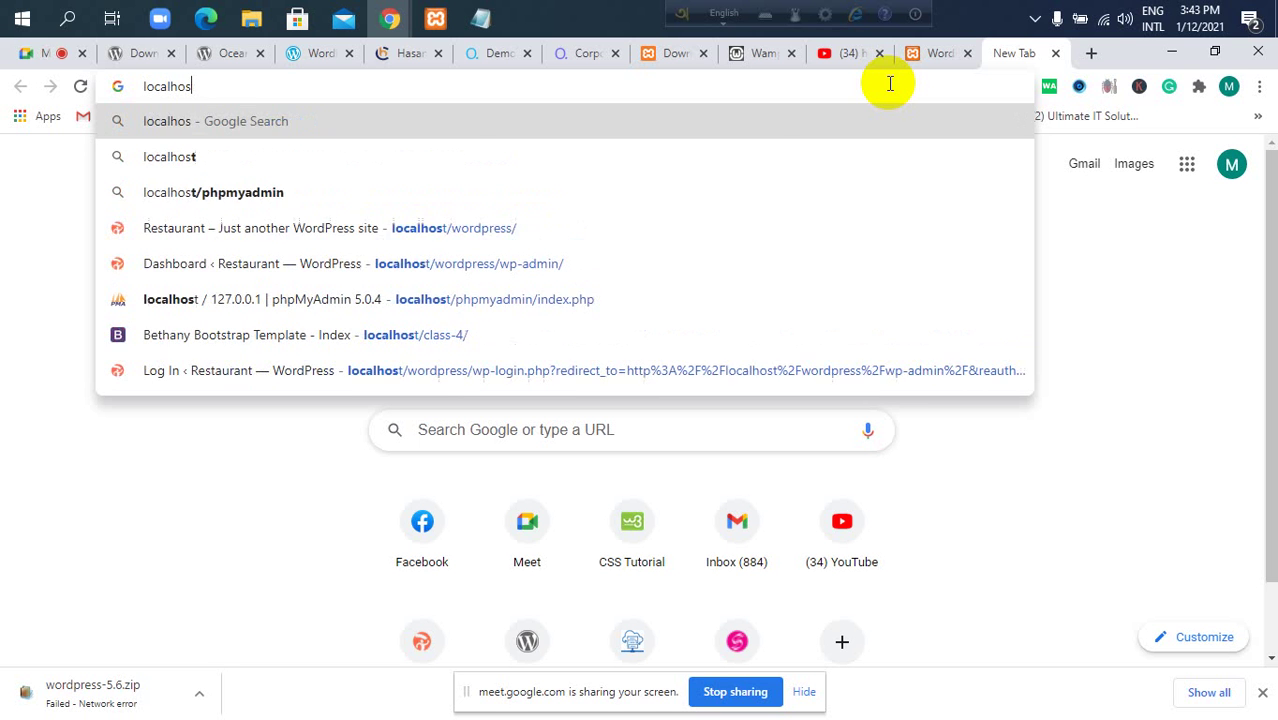
{"action": "type", "text": "loca"}
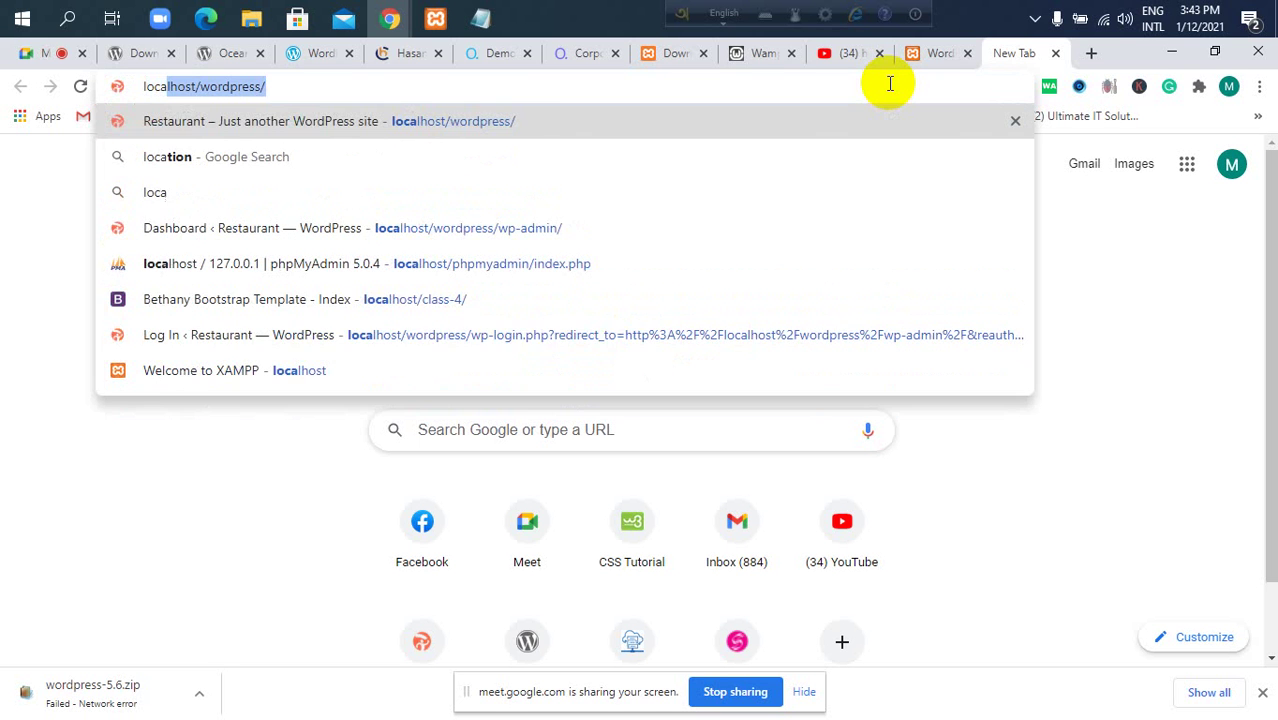
{"action": "type", "text": "lhost"}
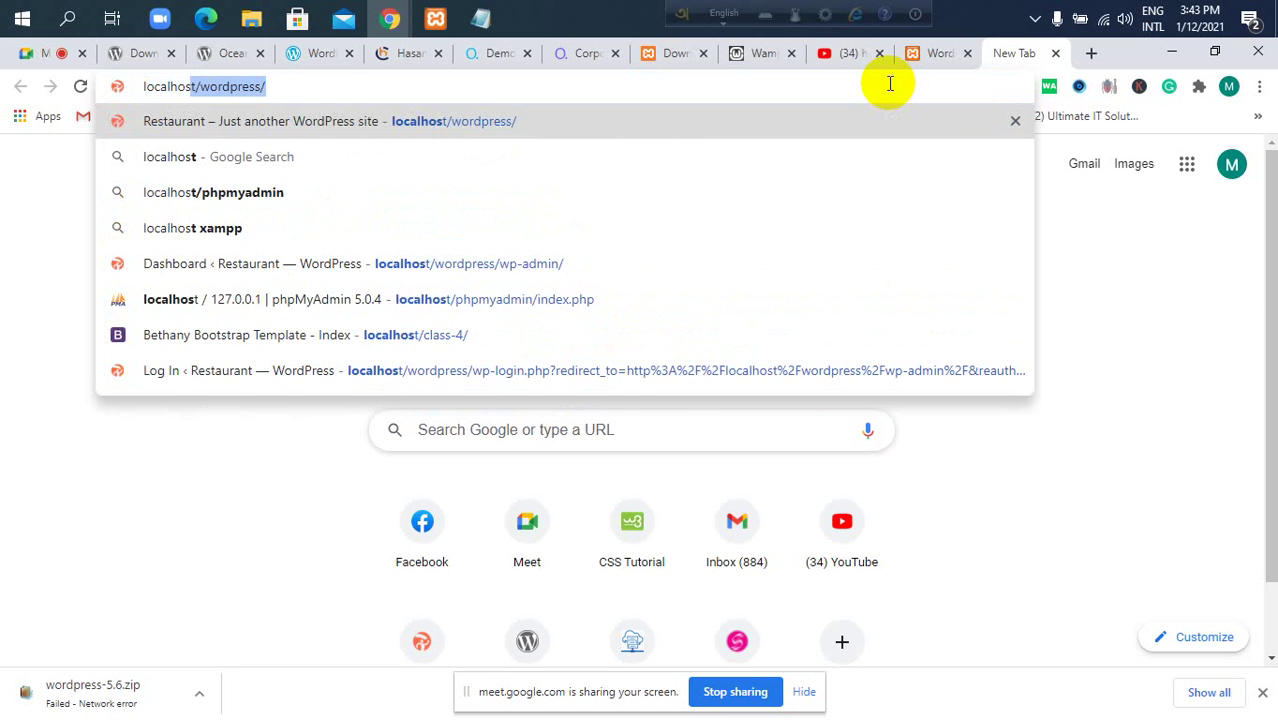
{"action": "key", "text": "Delete"}
{"action": "type", "text": "/p"}
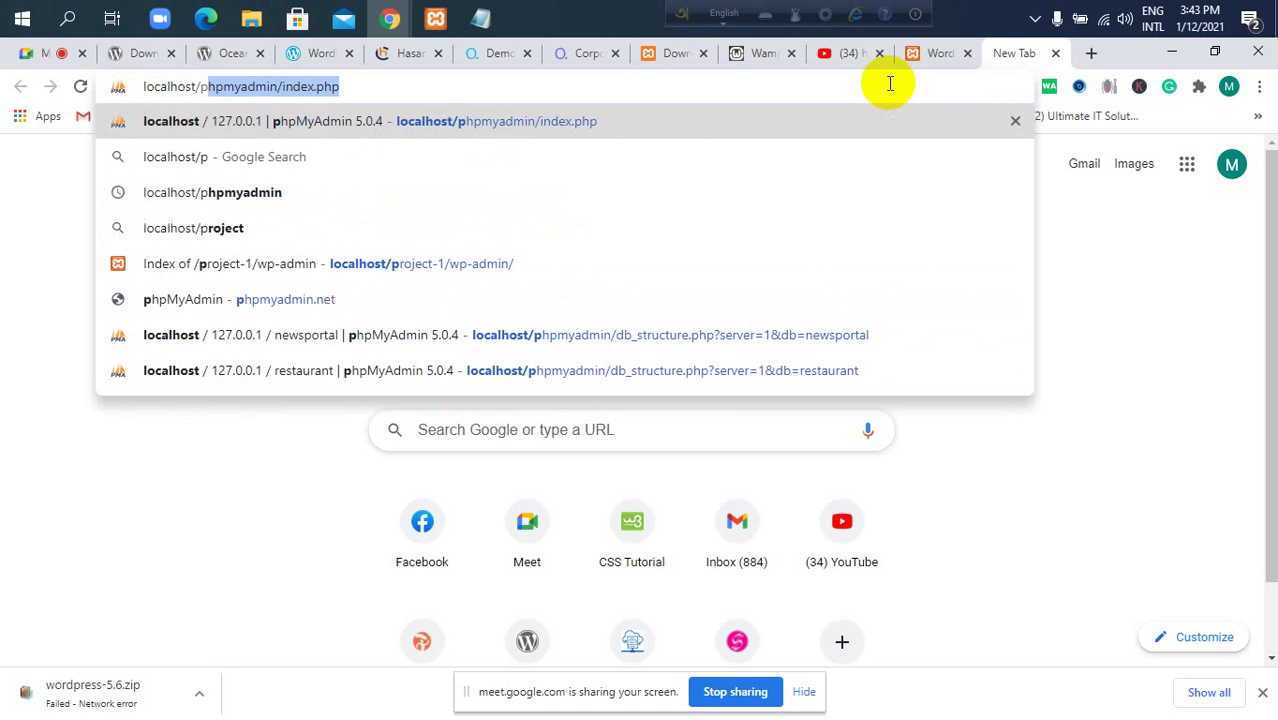
{"action": "type", "text": "hpmyad"}
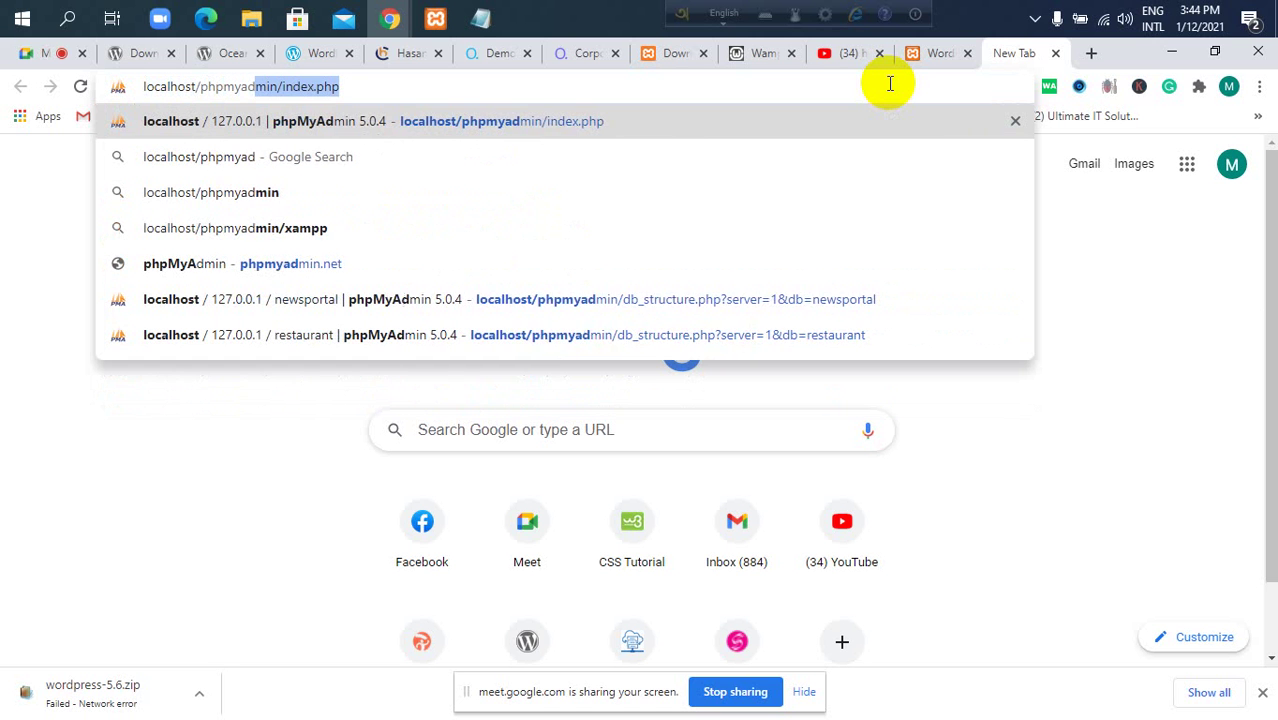
{"action": "type", "text": "min/"}
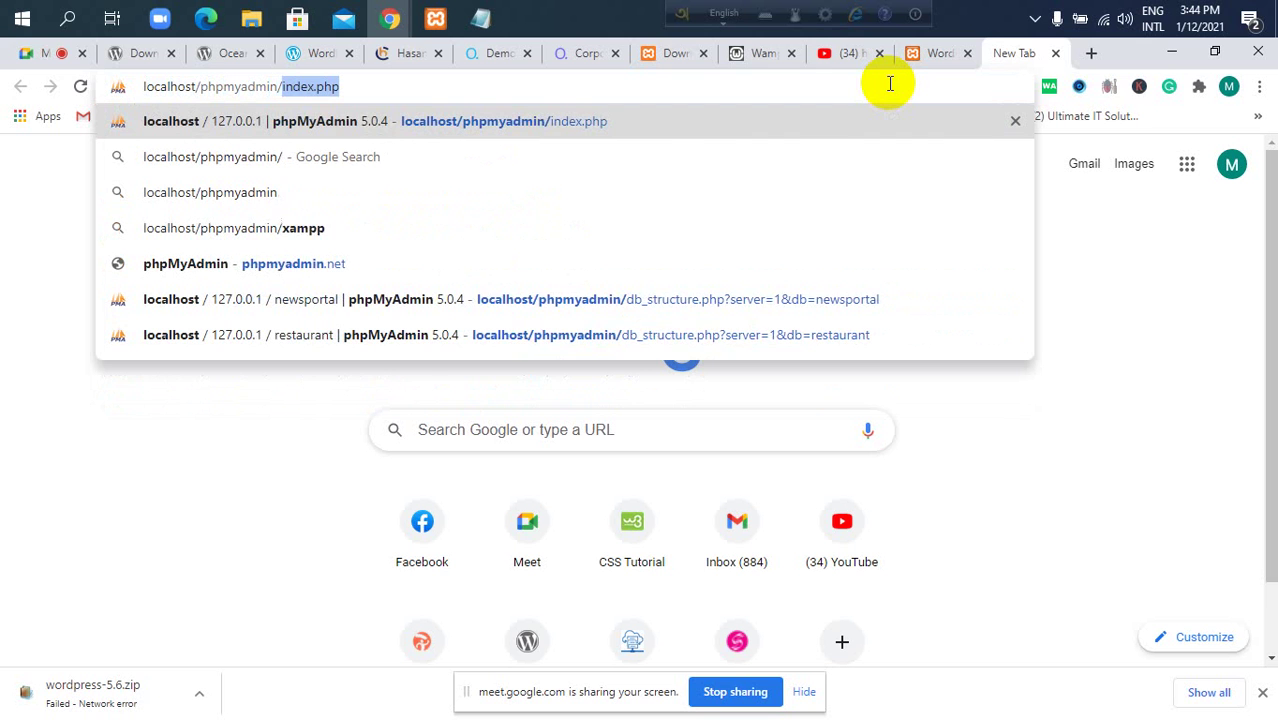
{"action": "key", "text": "Delete"}
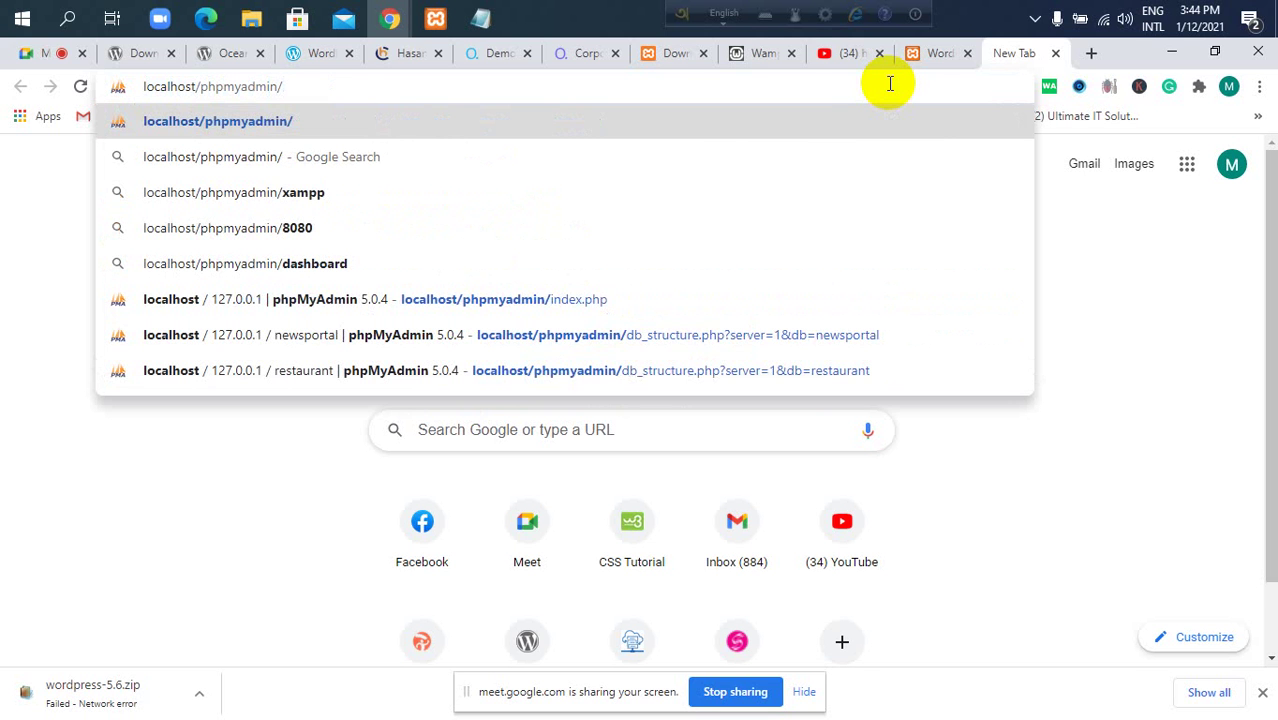
{"action": "key", "text": "Return"}
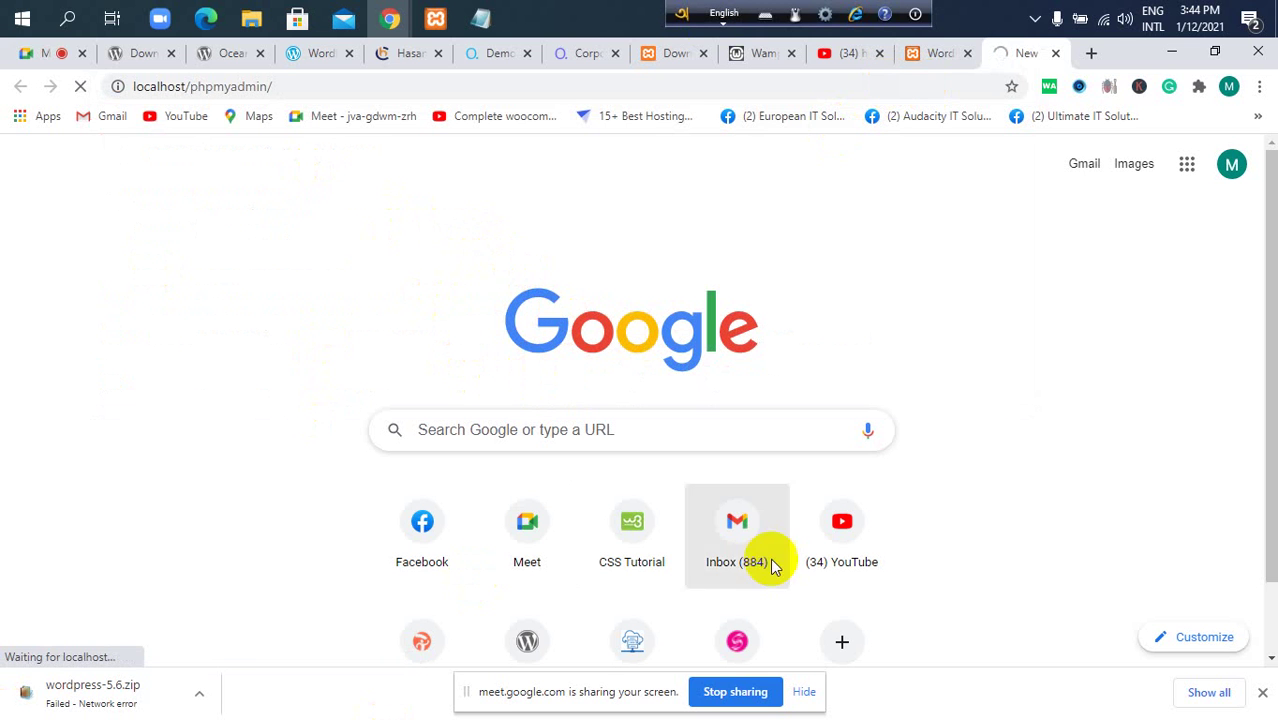
{"action": "left_click", "coordinate": [936, 57]}
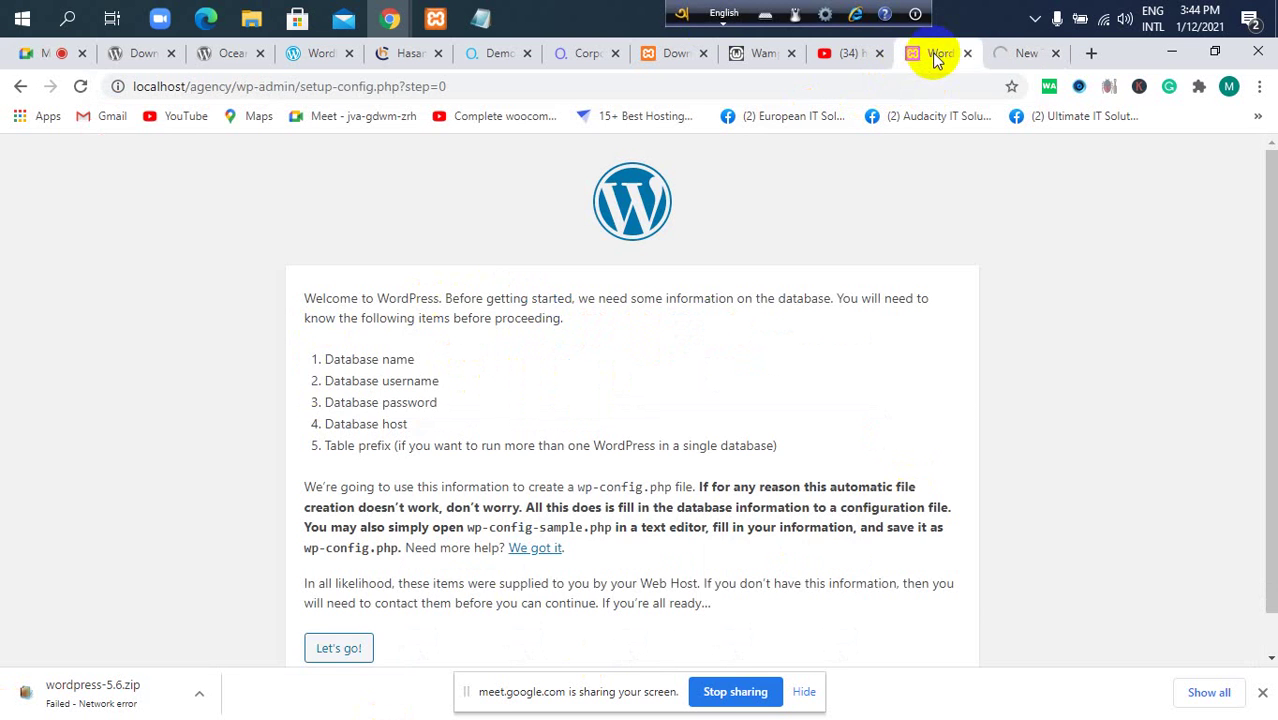
{"action": "left_click", "coordinate": [1030, 54]}
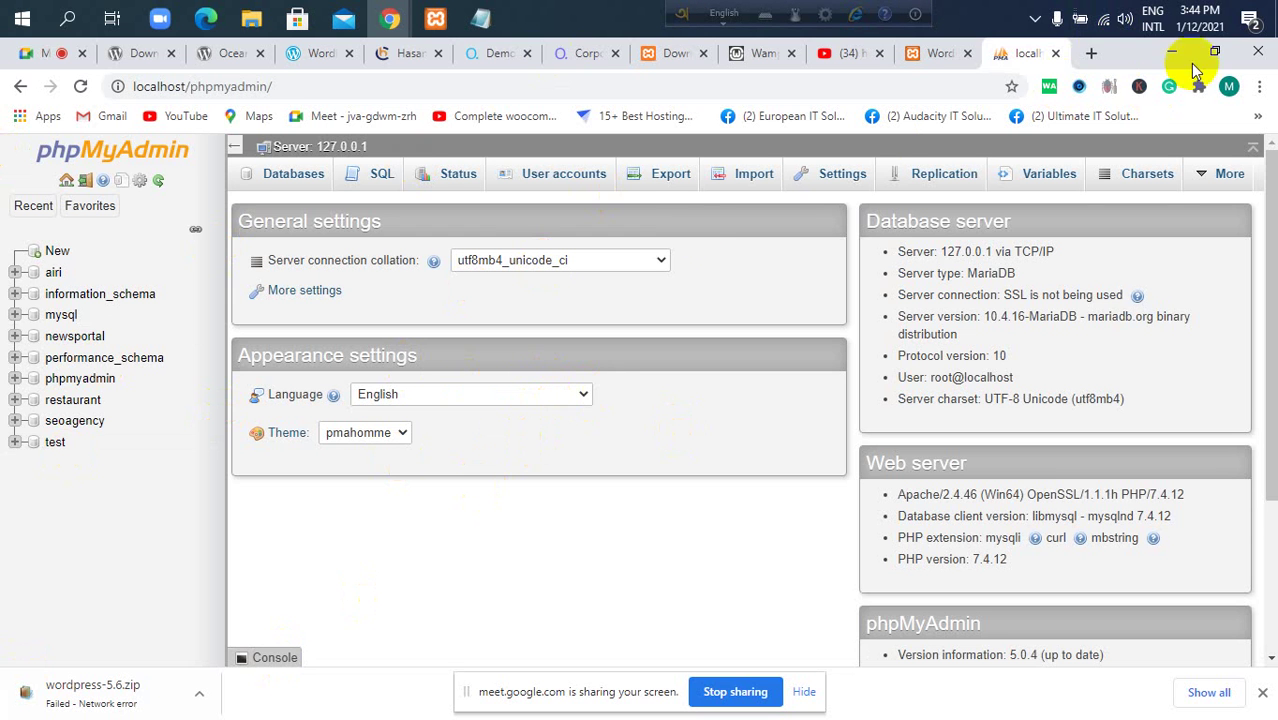
Load the XAMPP dashboard at localhost in a new tab, open phpMyAdmin, and close the duplicate tab.
{"action": "left_click", "coordinate": [1091, 53]}
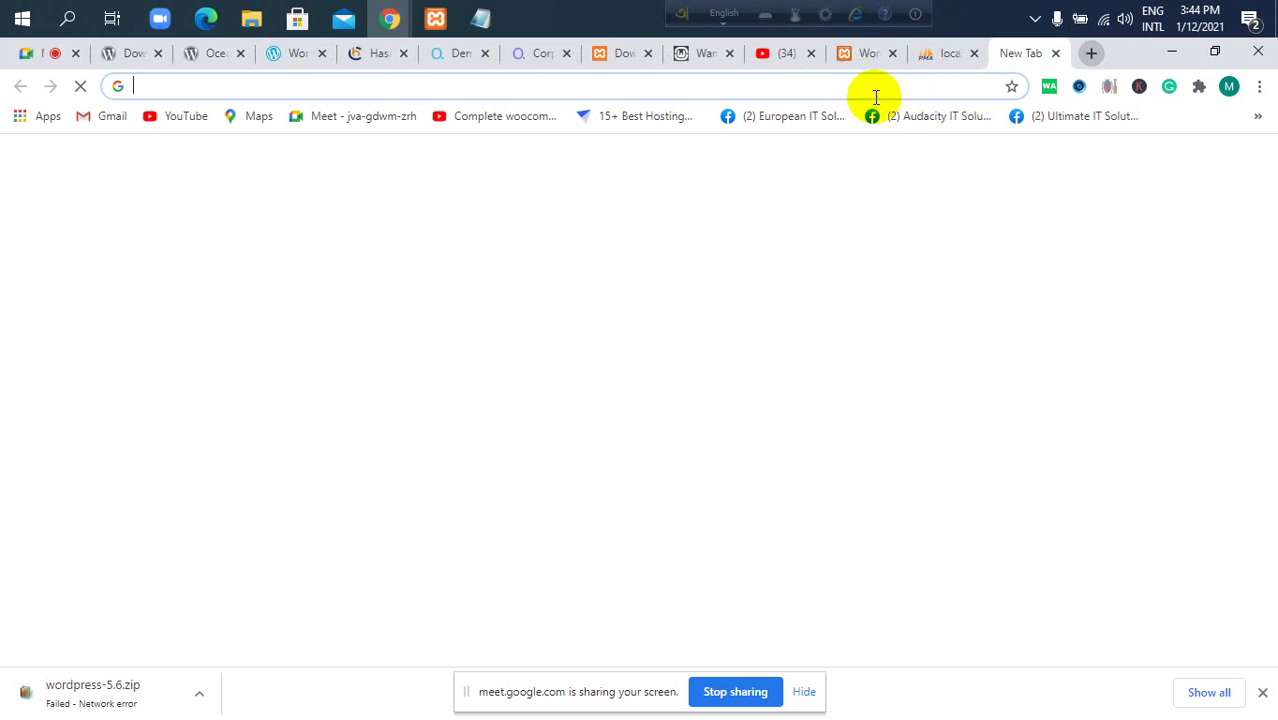
{"action": "left_click", "coordinate": [874, 88]}
{"action": "type", "text": "loca"}
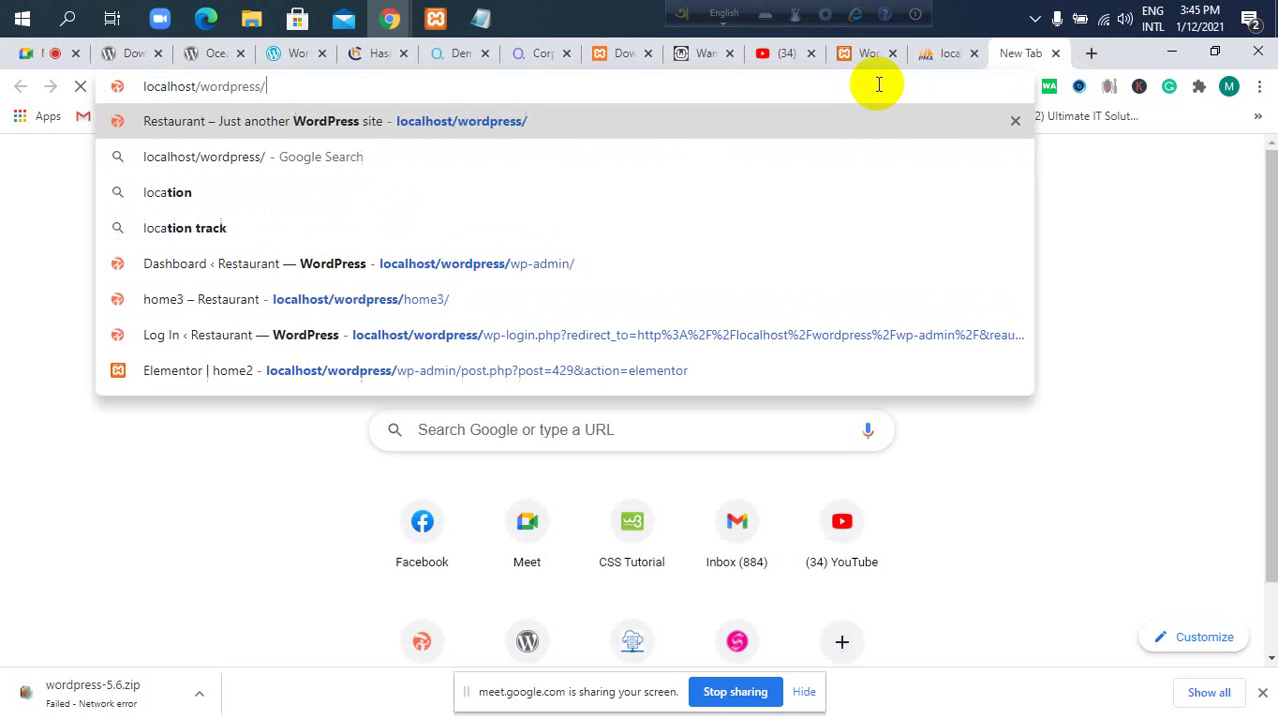
{"action": "key", "text": "BackSpace"}
{"action": "key", "text": "BackSpace"}
{"action": "key", "text": "BackSpace"}
{"action": "key", "text": "BackSpace"}
{"action": "key", "text": "BackSpace"}
{"action": "key", "text": "BackSpace"}
{"action": "key", "text": "BackSpace"}
{"action": "key", "text": "BackSpace"}
{"action": "key", "text": "BackSpace"}
{"action": "key", "text": "BackSpace"}
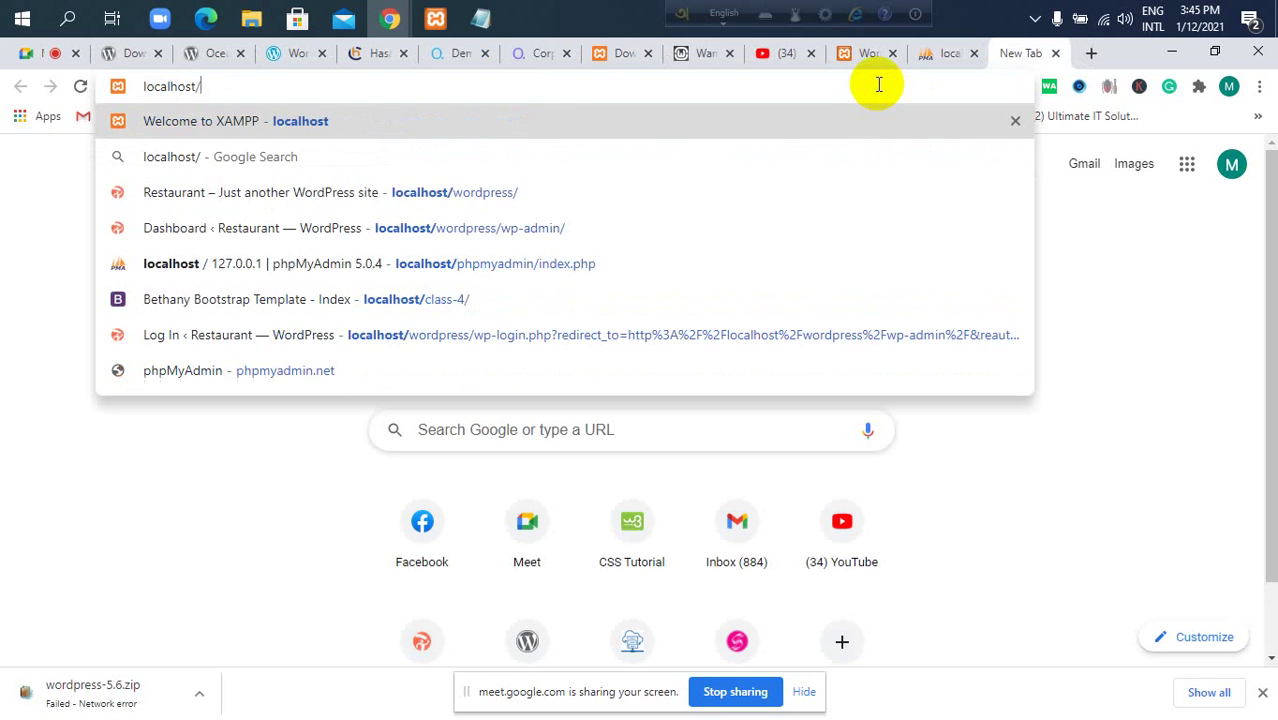
{"action": "key", "text": "Return"}
{"action": "scroll", "coordinate": [610, 320], "scroll_direction": "down", "scroll_amount": 4}
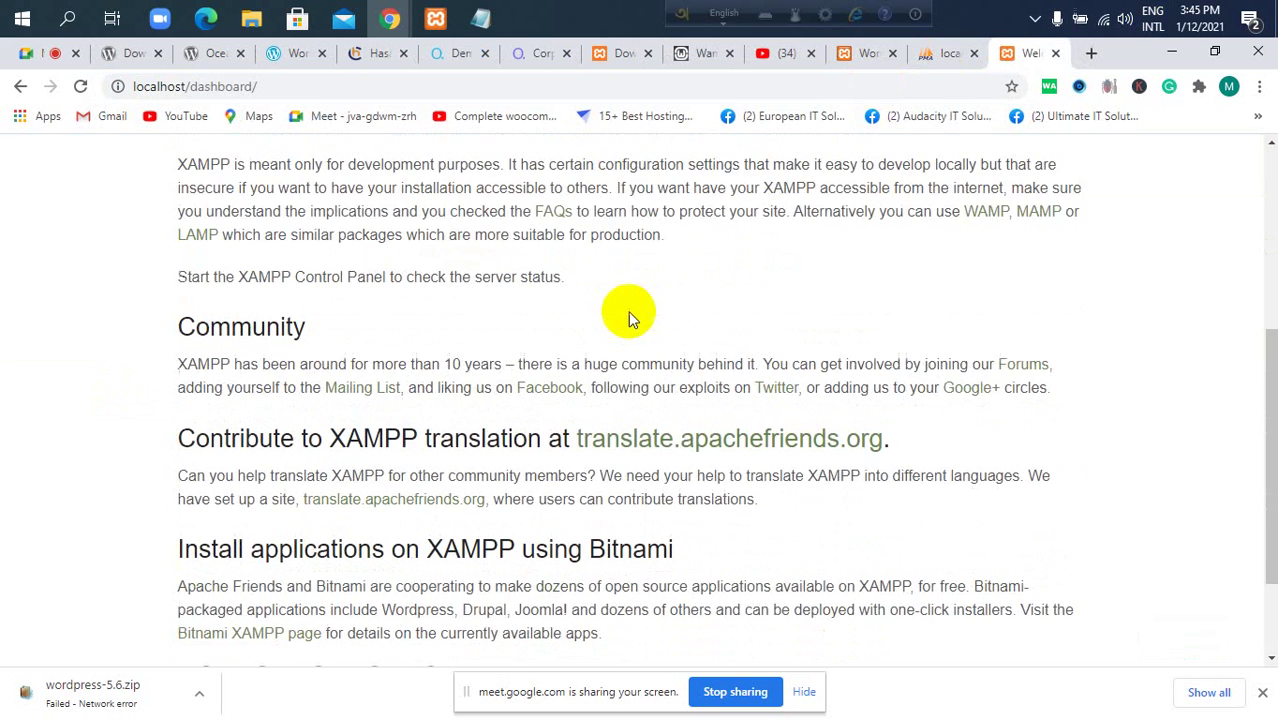
{"action": "scroll", "coordinate": [628, 311], "scroll_direction": "up", "scroll_amount": 4}
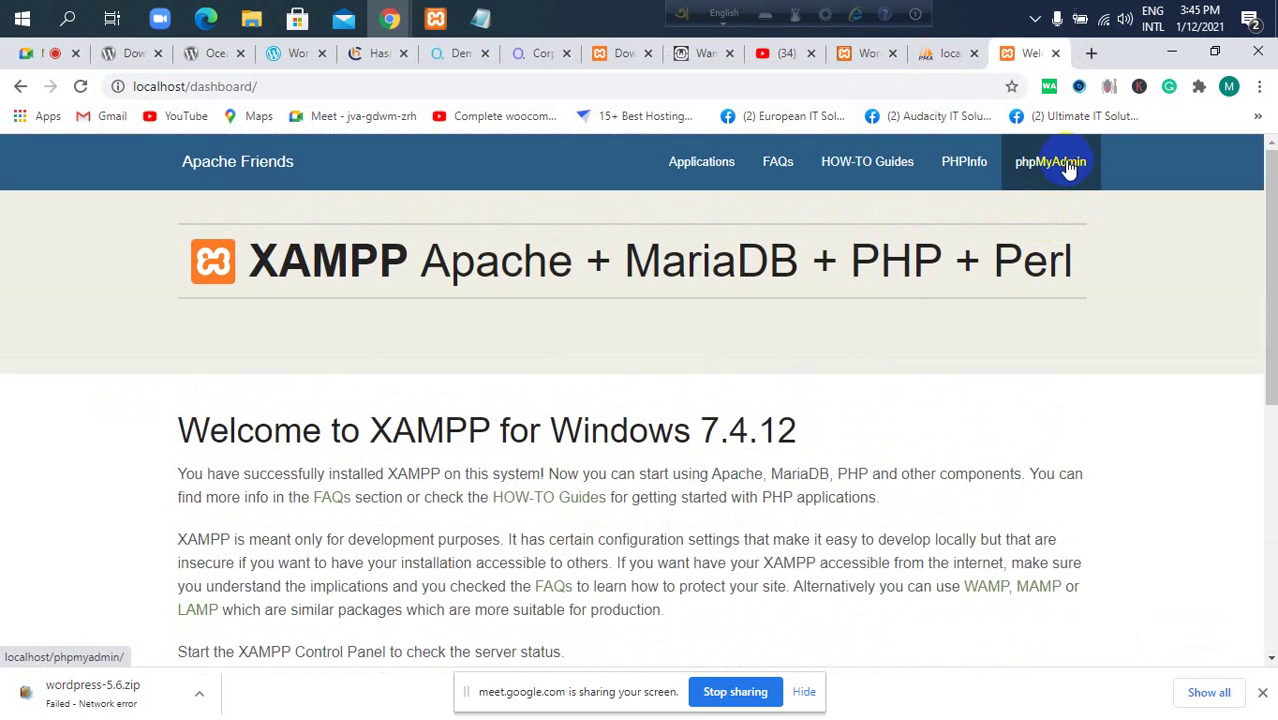
{"action": "left_click", "coordinate": [1068, 170]}
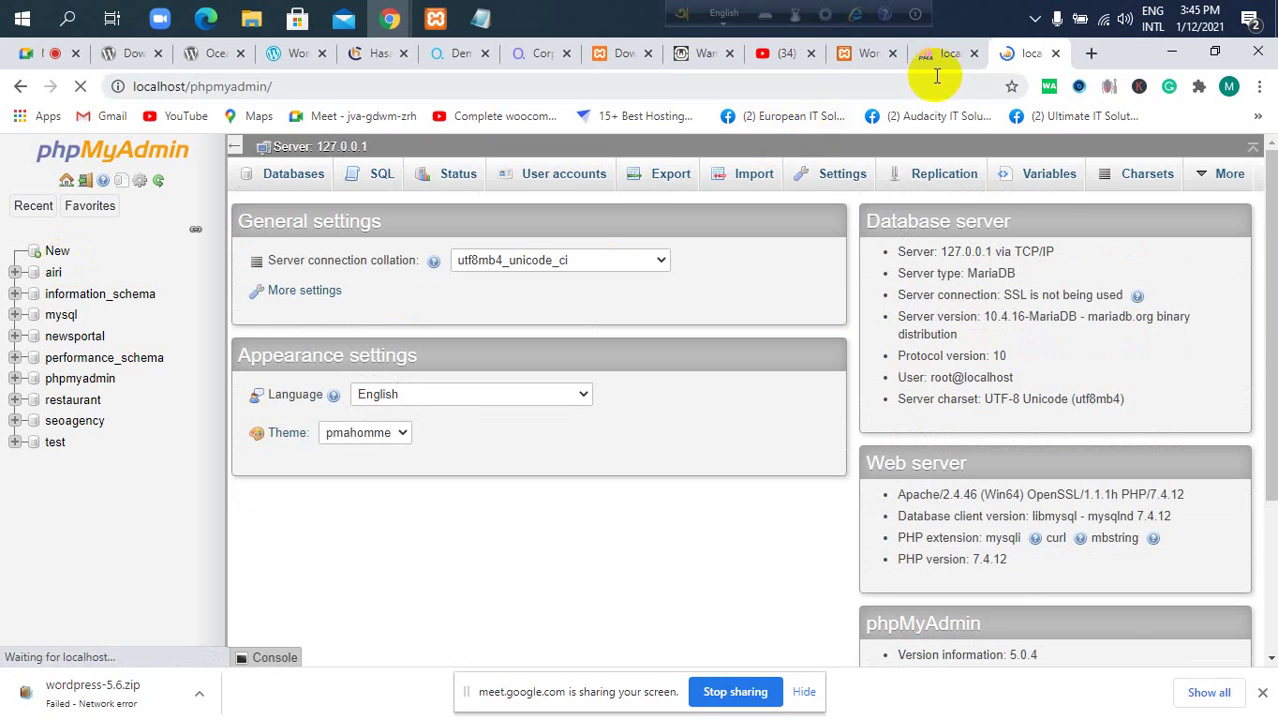
{"action": "left_click", "coordinate": [1055, 53]}
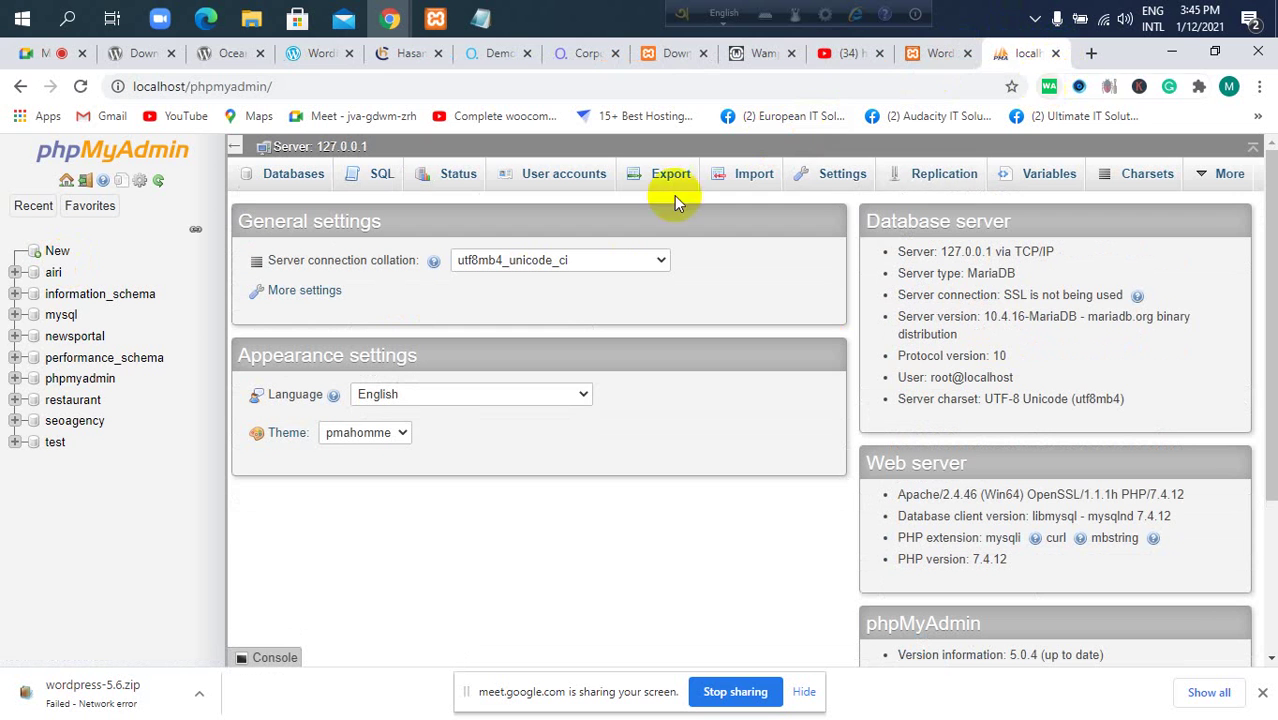
Reopen localhost/ in another new tab and launch phpMyAdmin from the dashboard.
{"action": "left_click", "coordinate": [333, 86]}
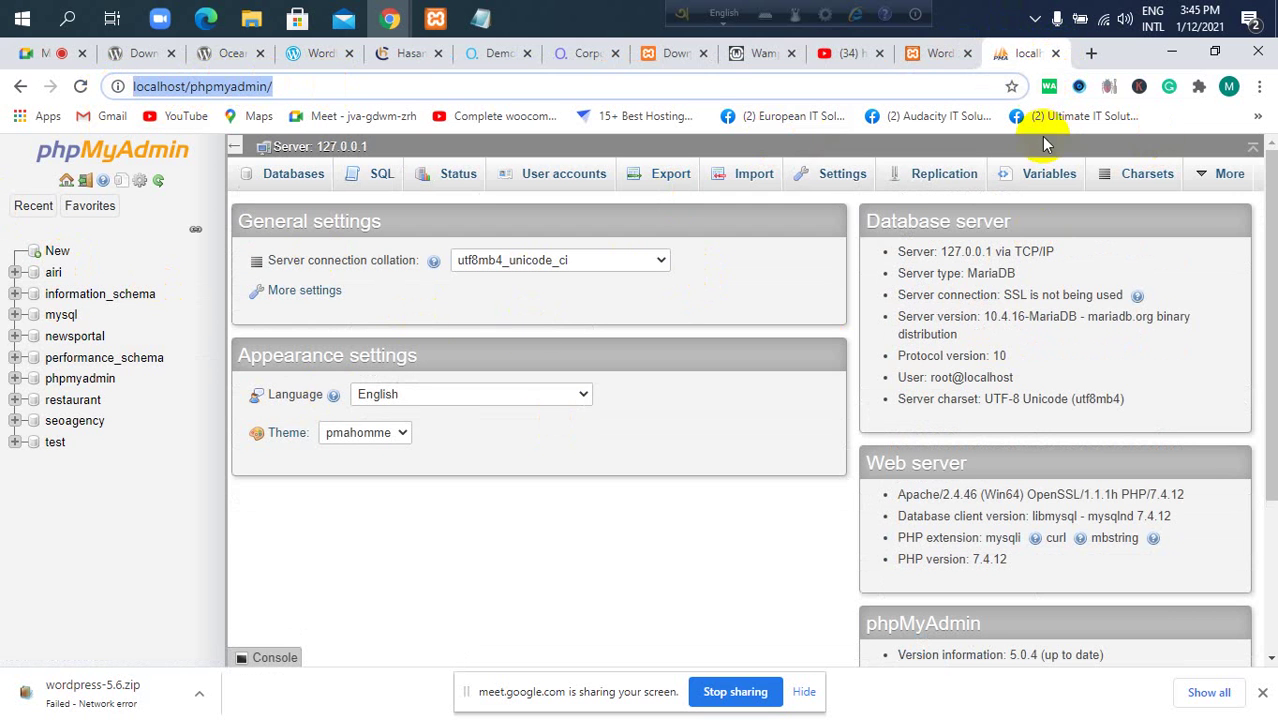
{"action": "left_click", "coordinate": [1091, 54]}
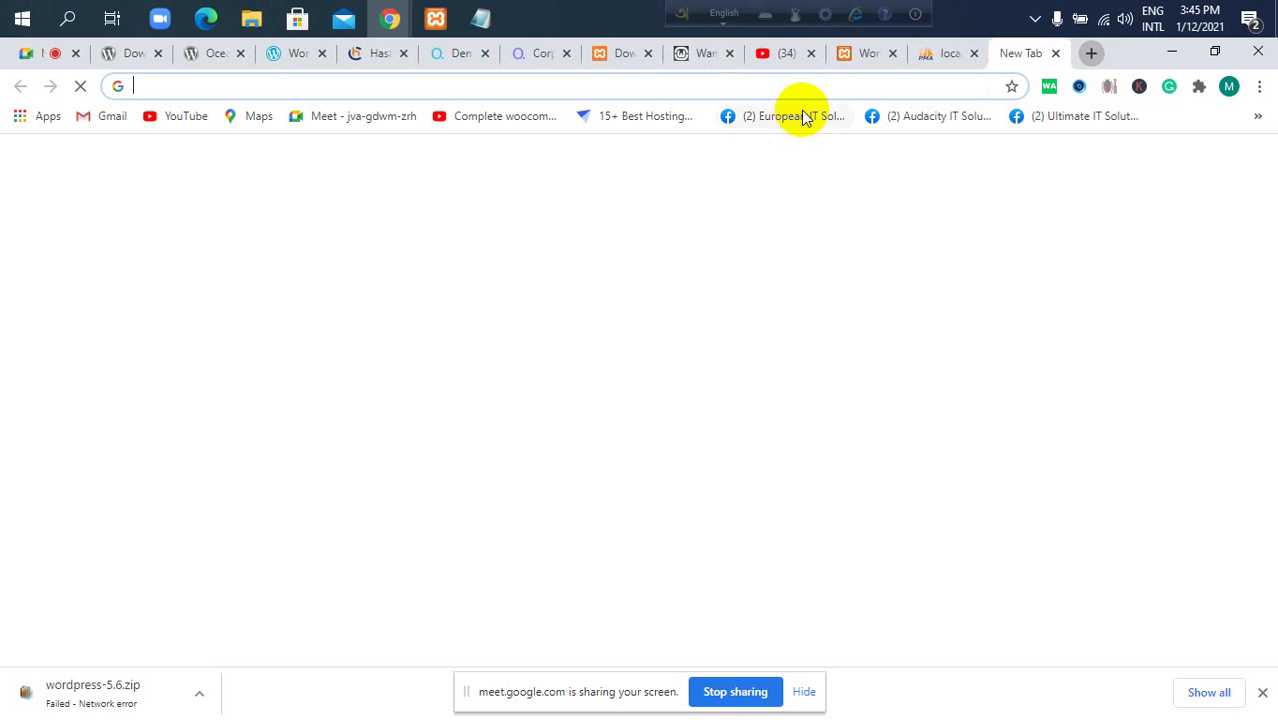
{"action": "left_click", "coordinate": [812, 86]}
{"action": "type", "text": "loca"}
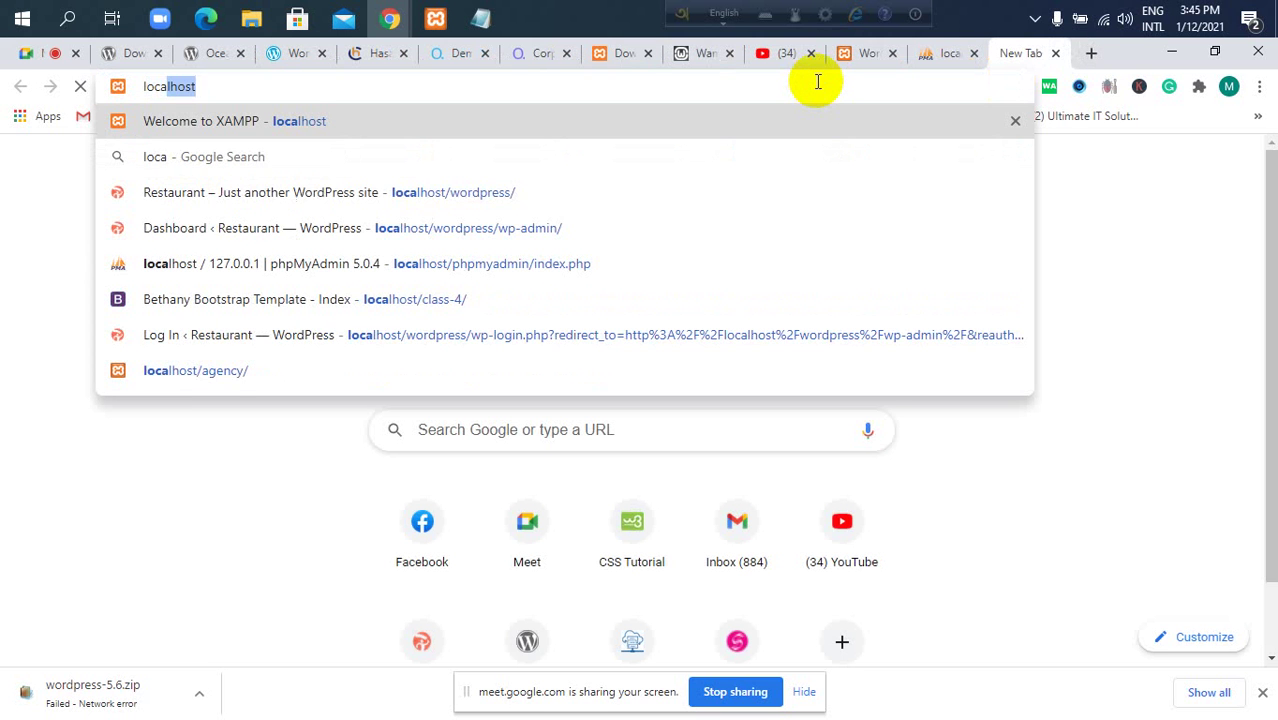
{"action": "type", "text": "lhost/"}
{"action": "key", "text": "Return"}
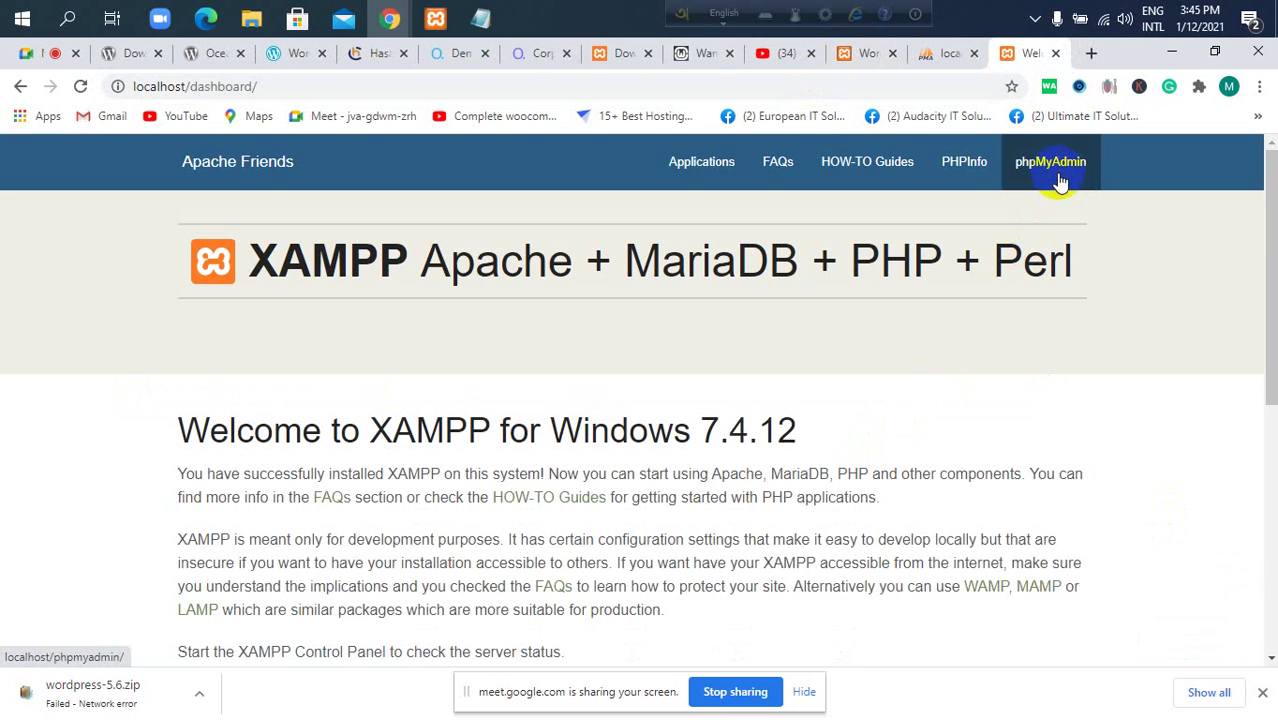
{"action": "scroll", "coordinate": [1060, 190], "scroll_direction": "down", "scroll_amount": 5}
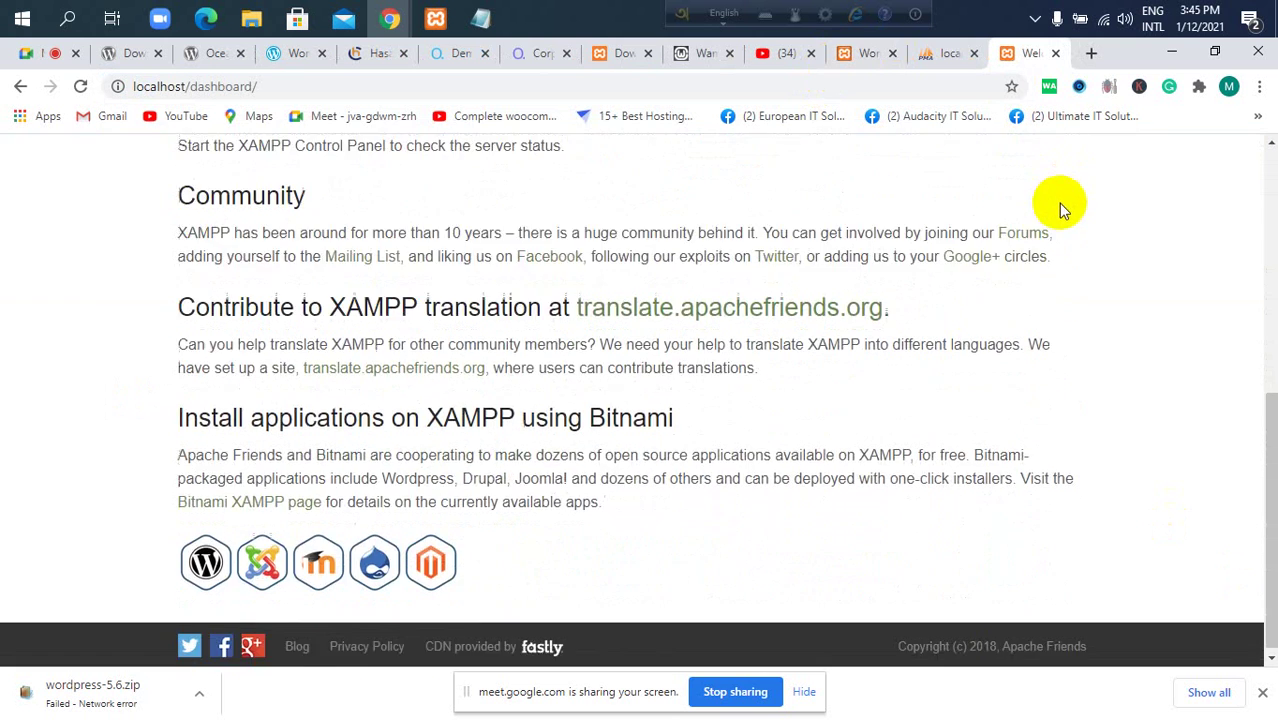
{"action": "scroll", "coordinate": [1060, 200], "scroll_direction": "up", "scroll_amount": 5}
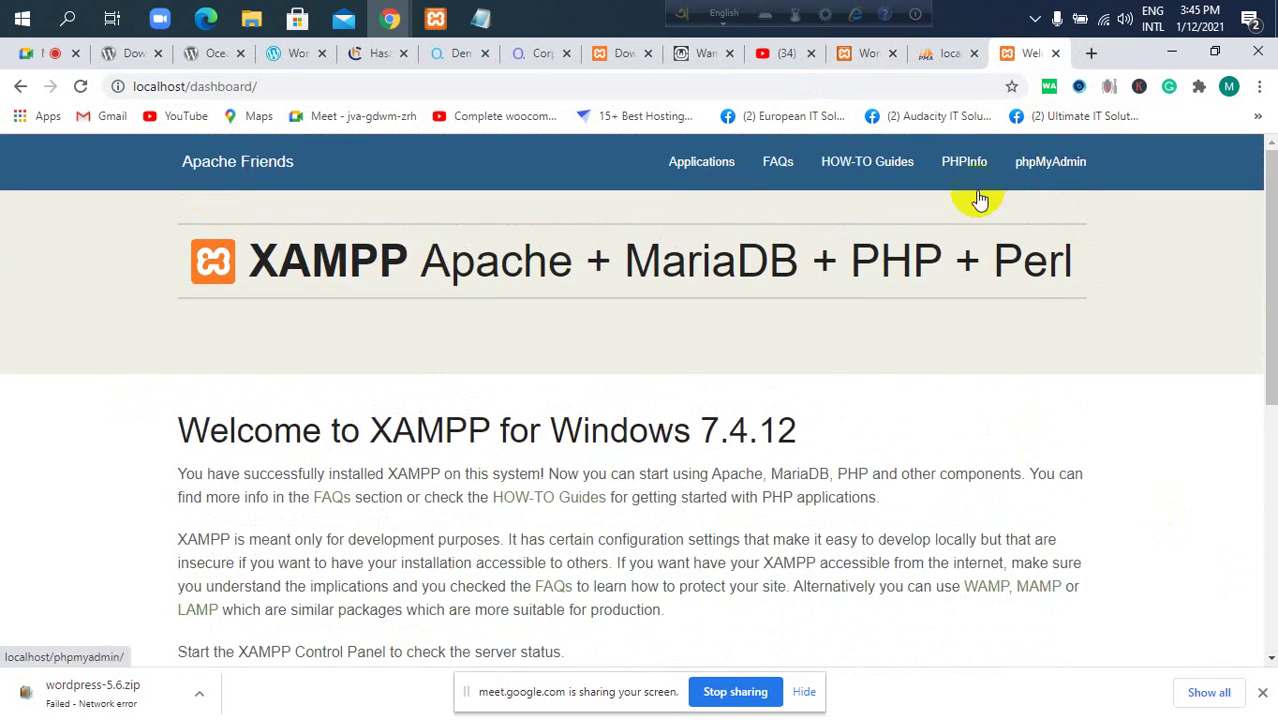
{"action": "left_click", "coordinate": [672, 178]}
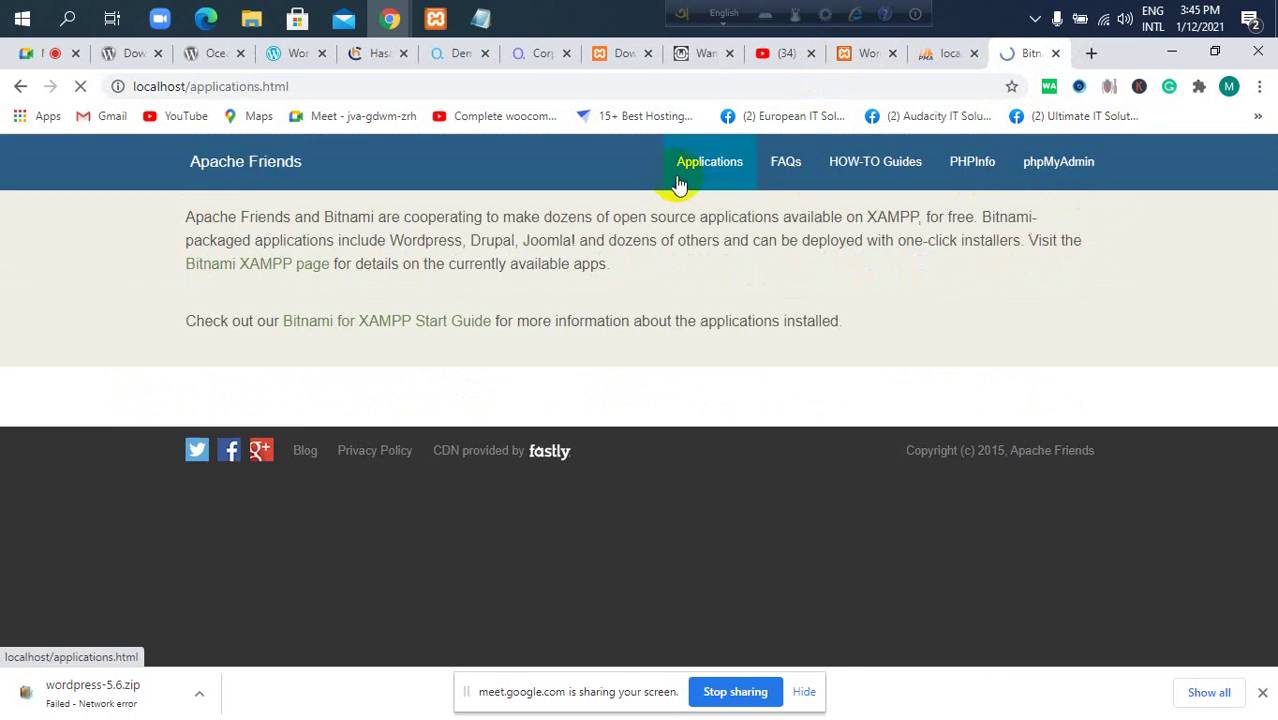
{"action": "left_click", "coordinate": [1060, 170]}
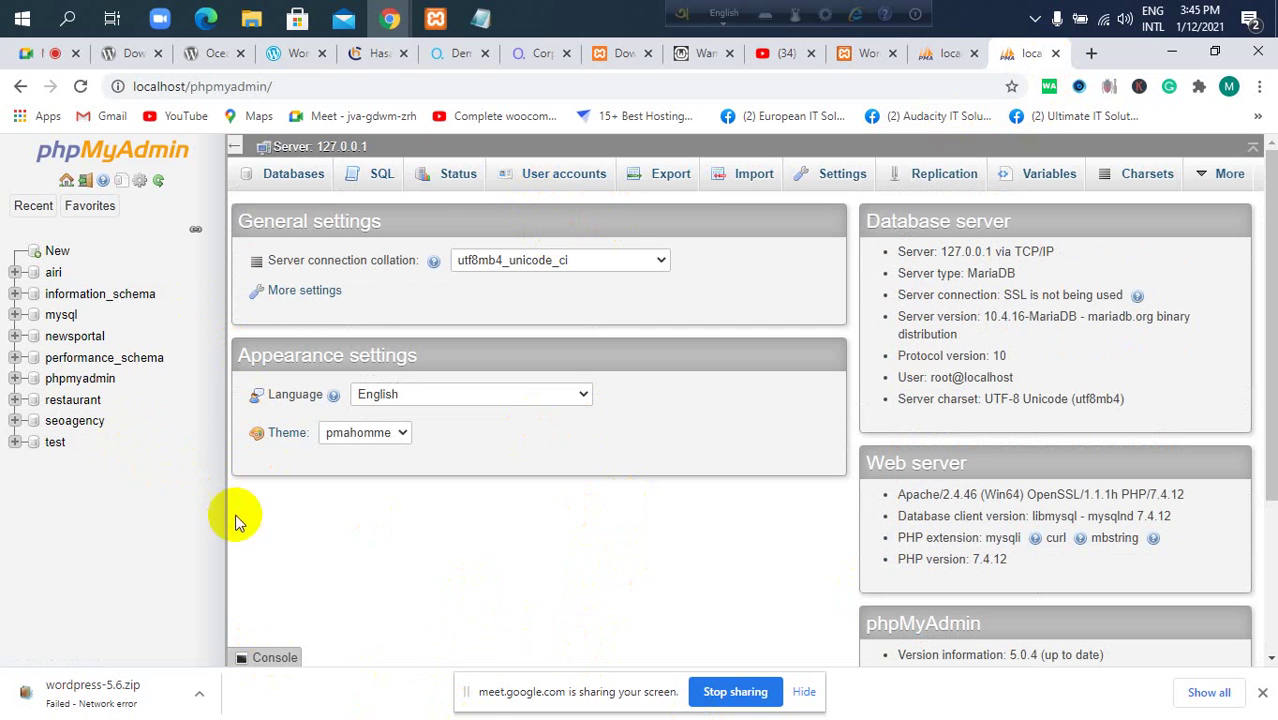
Go to the Databases list and enter webagency as the Create database name.
{"action": "left_click", "coordinate": [294, 175]}
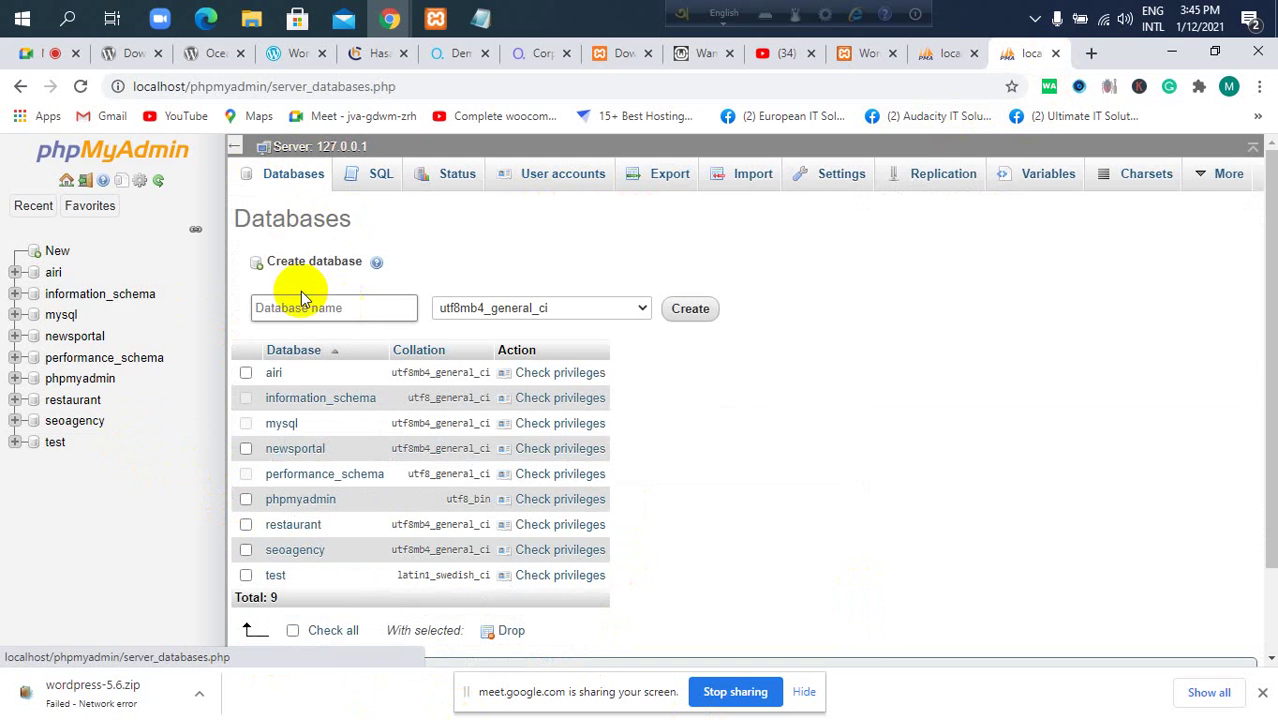
{"action": "left_click_drag", "start_coordinate": [262, 259], "coordinate": [375, 259]}
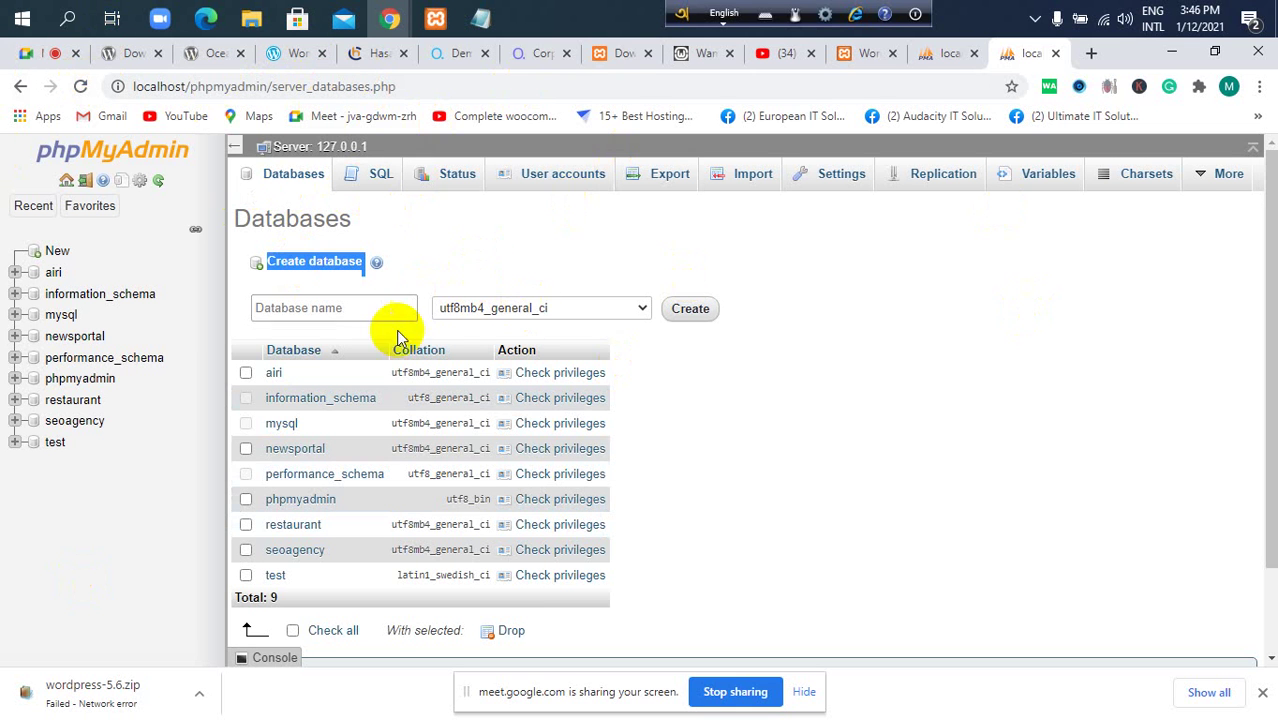
{"action": "left_click", "coordinate": [418, 272]}
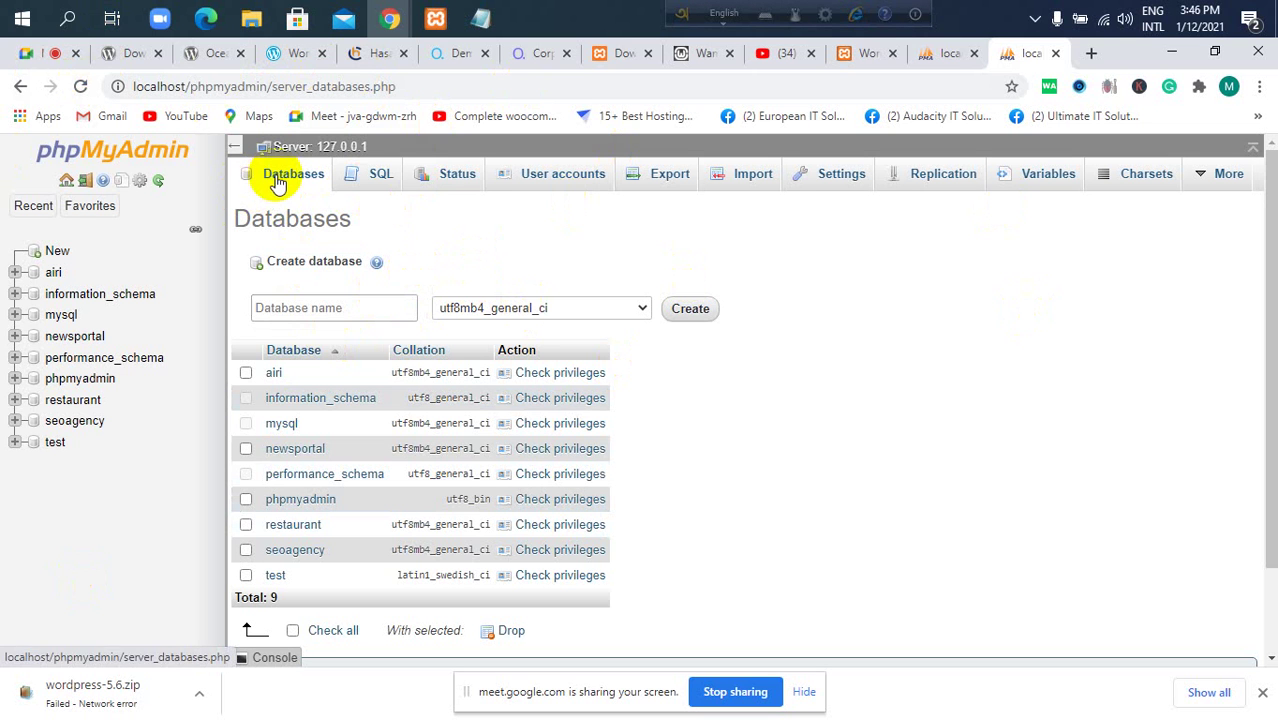
{"action": "left_click", "coordinate": [362, 308]}
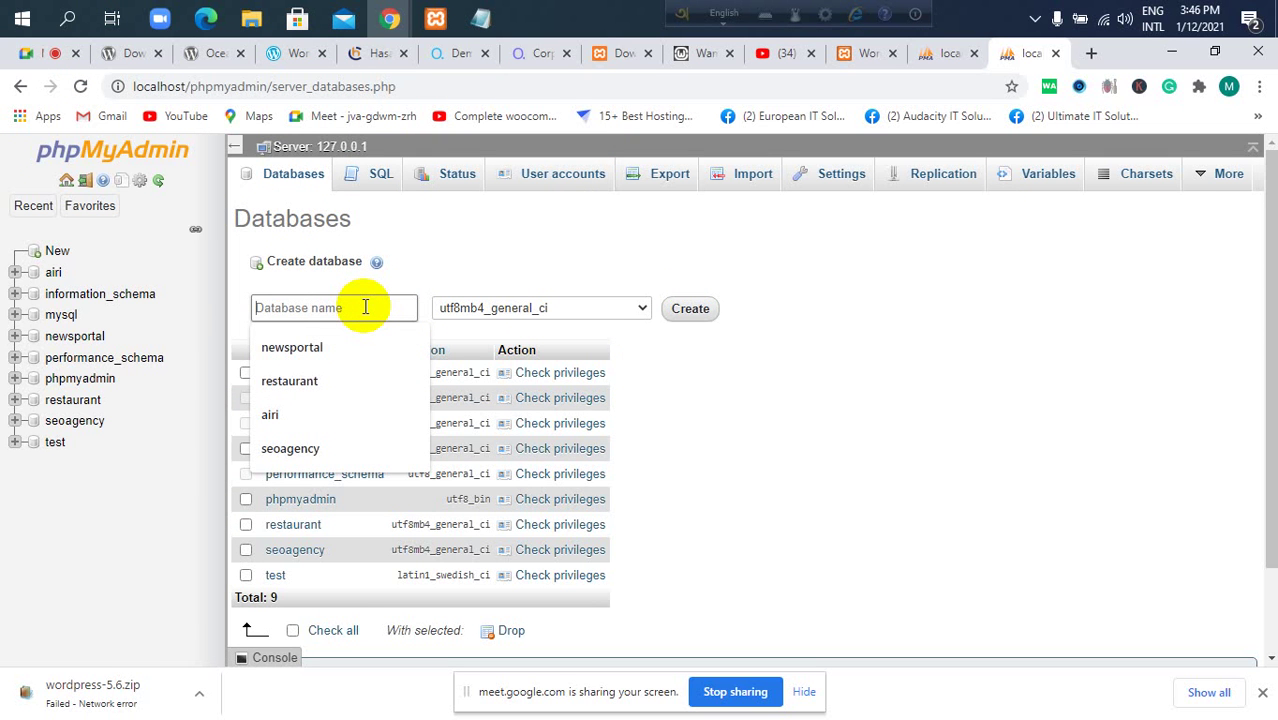
{"action": "type", "text": "web"}
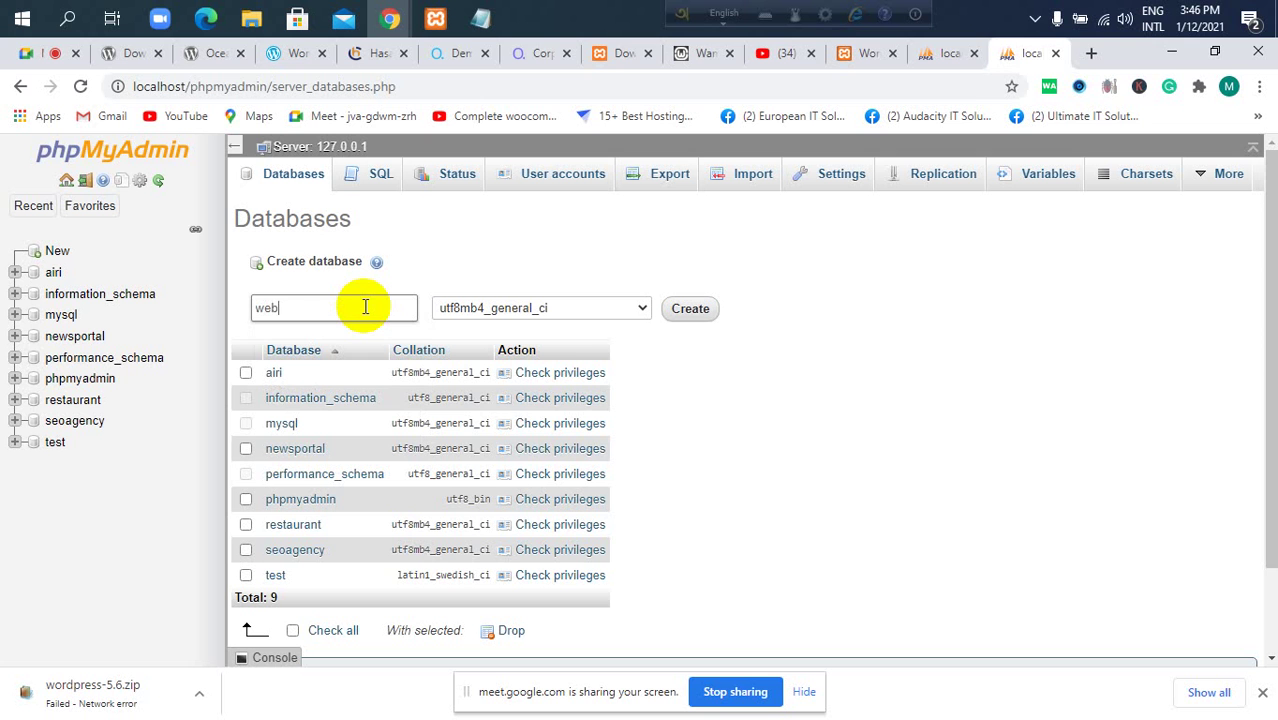
{"action": "type", "text": "agency"}
{"action": "double_click", "coordinate": [284, 307]}
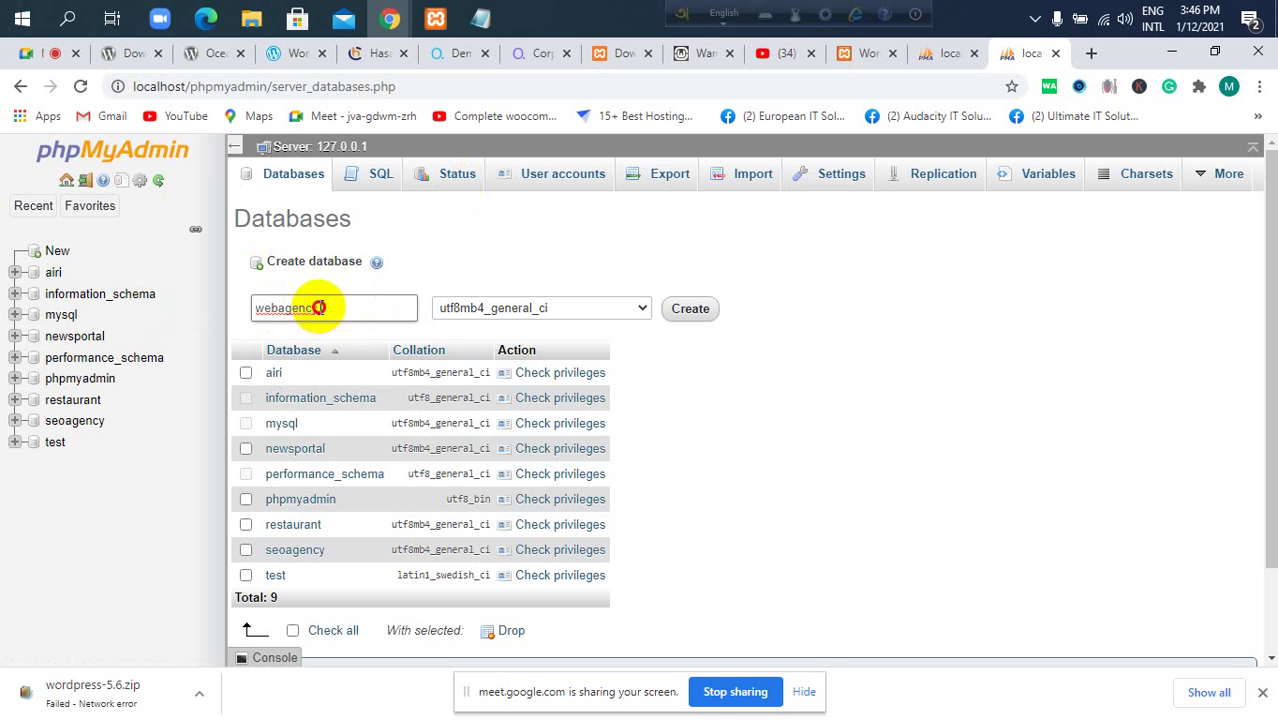
{"action": "left_click_drag", "start_coordinate": [322, 308], "coordinate": [214, 308]}
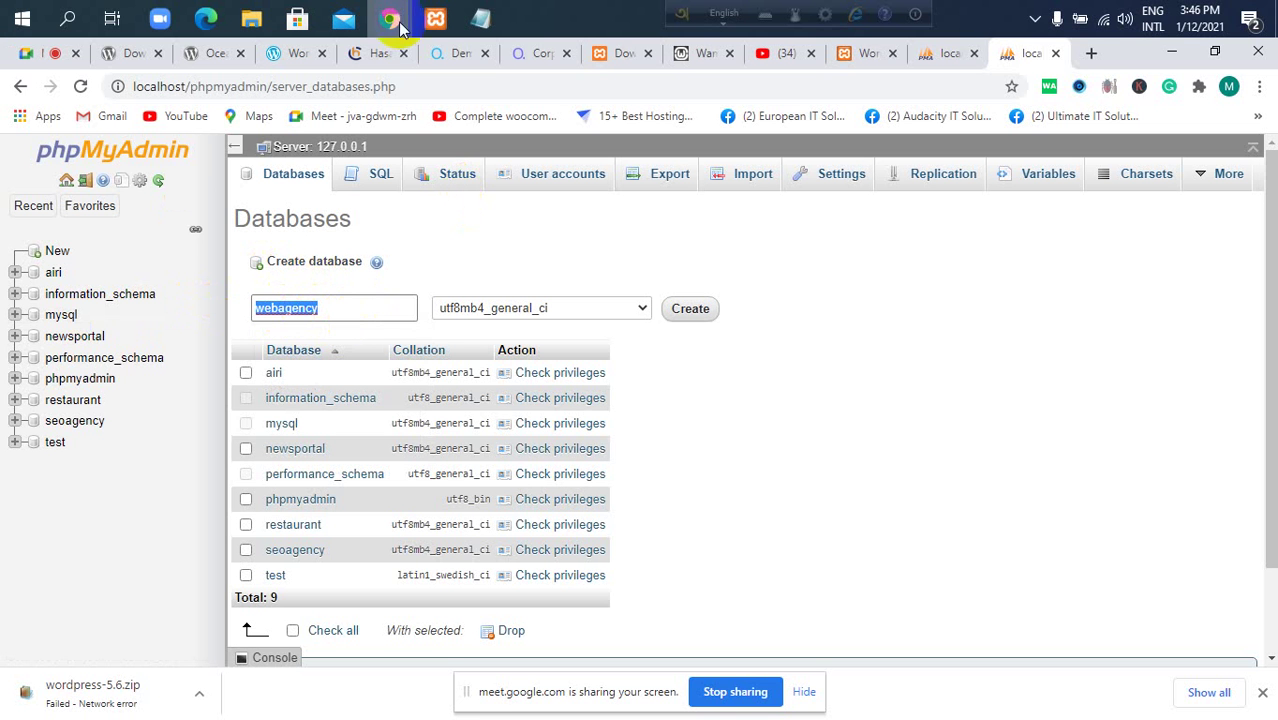
Bring up the WordPress setup page and place a new Notepad window beside it.
{"action": "left_click", "coordinate": [435, 18]}
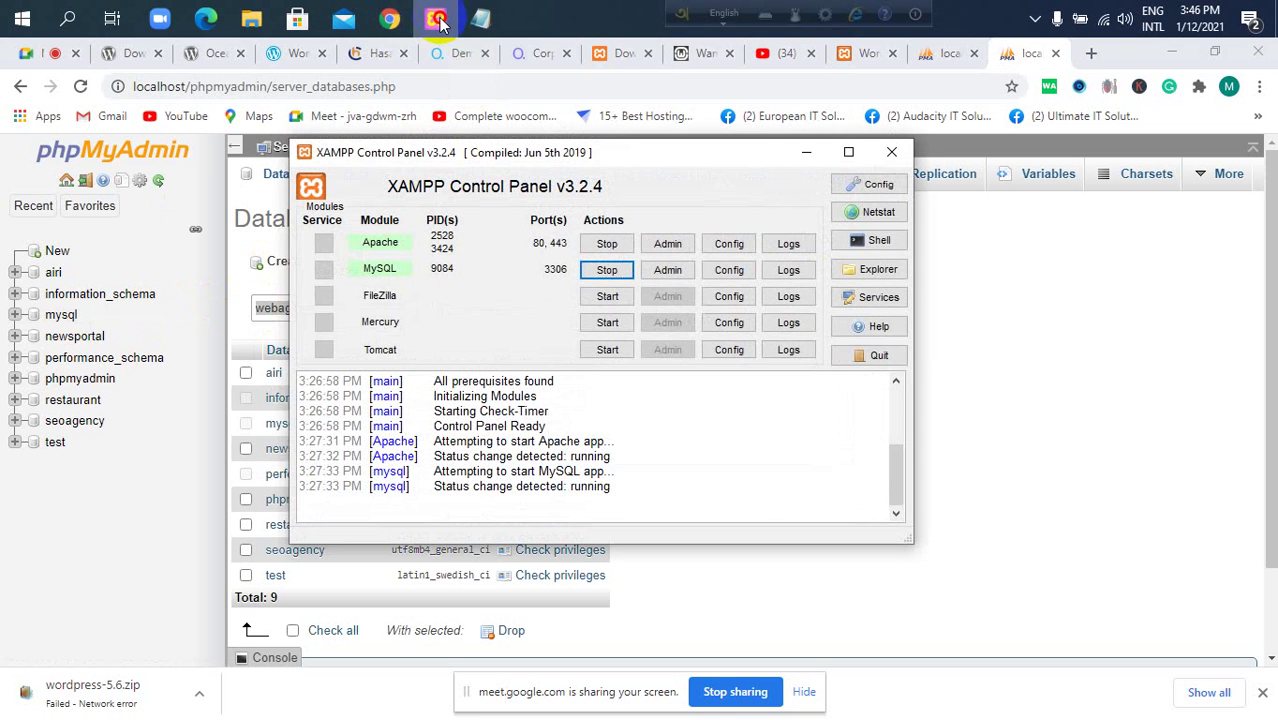
{"action": "left_click", "coordinate": [435, 18]}
{"action": "left_click", "coordinate": [848, 53]}
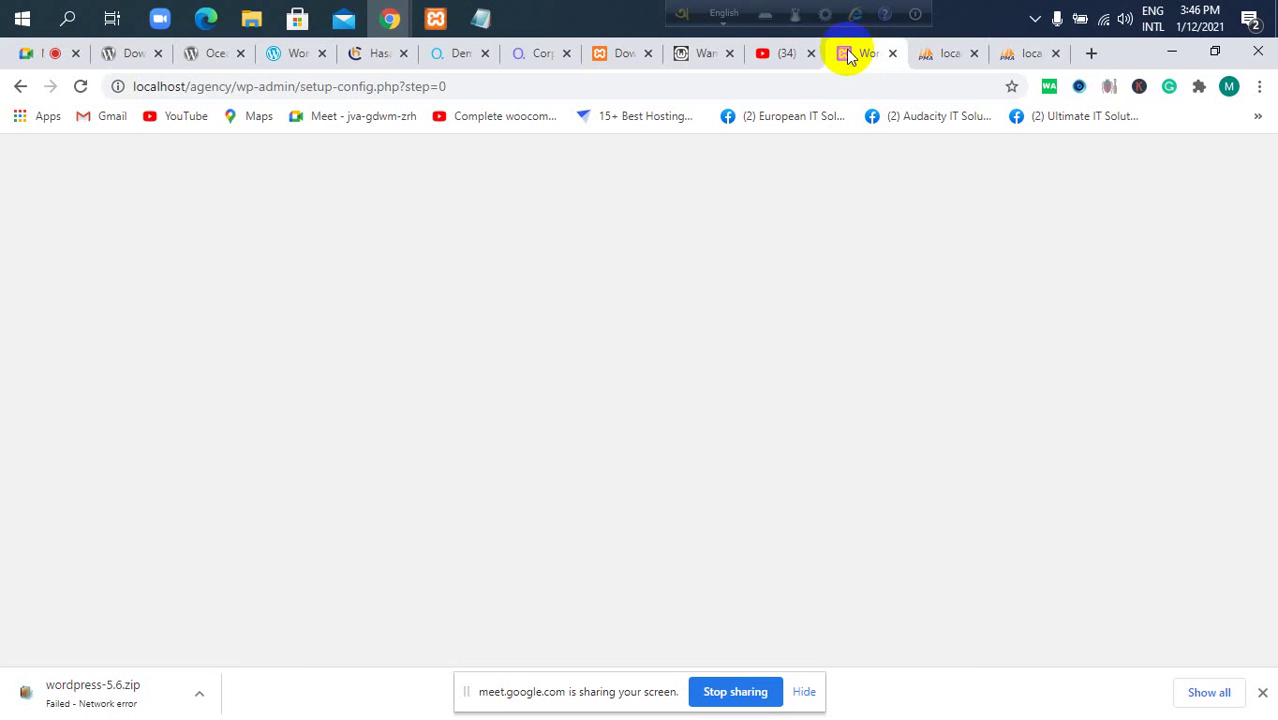
{"action": "left_click", "coordinate": [482, 18]}
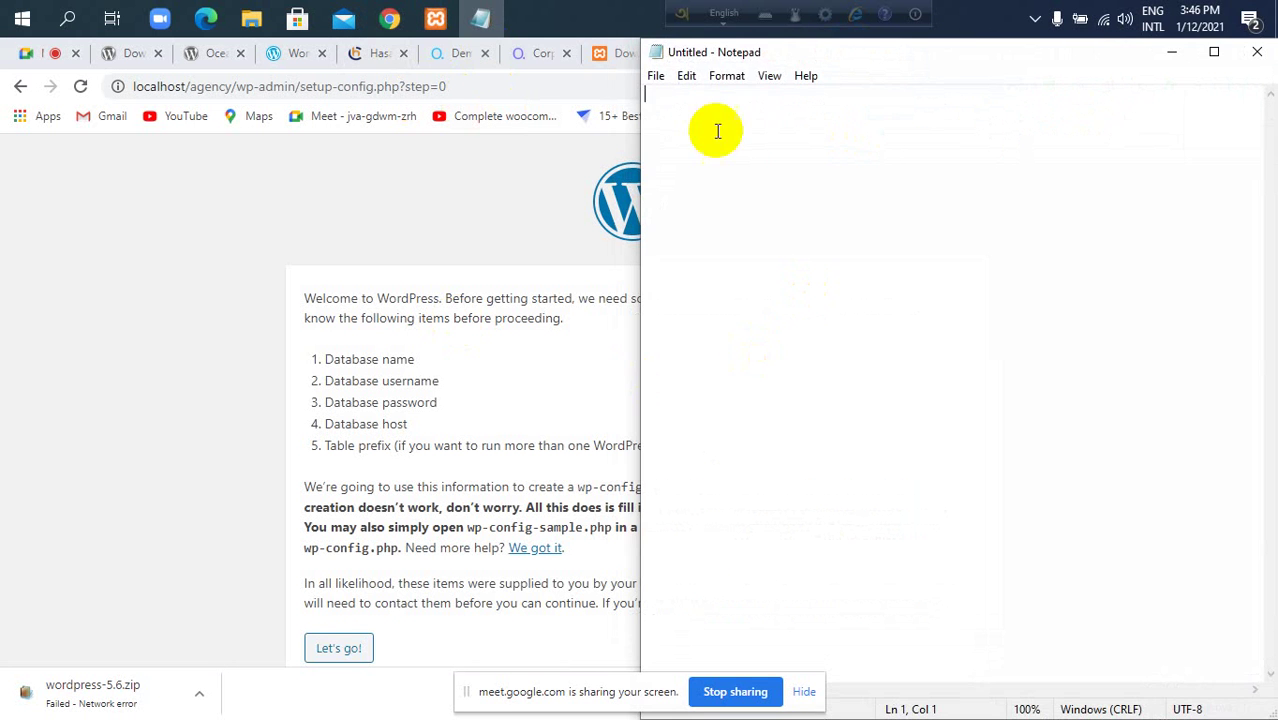
{"action": "left_click_drag", "start_coordinate": [803, 56], "coordinate": [843, 170]}
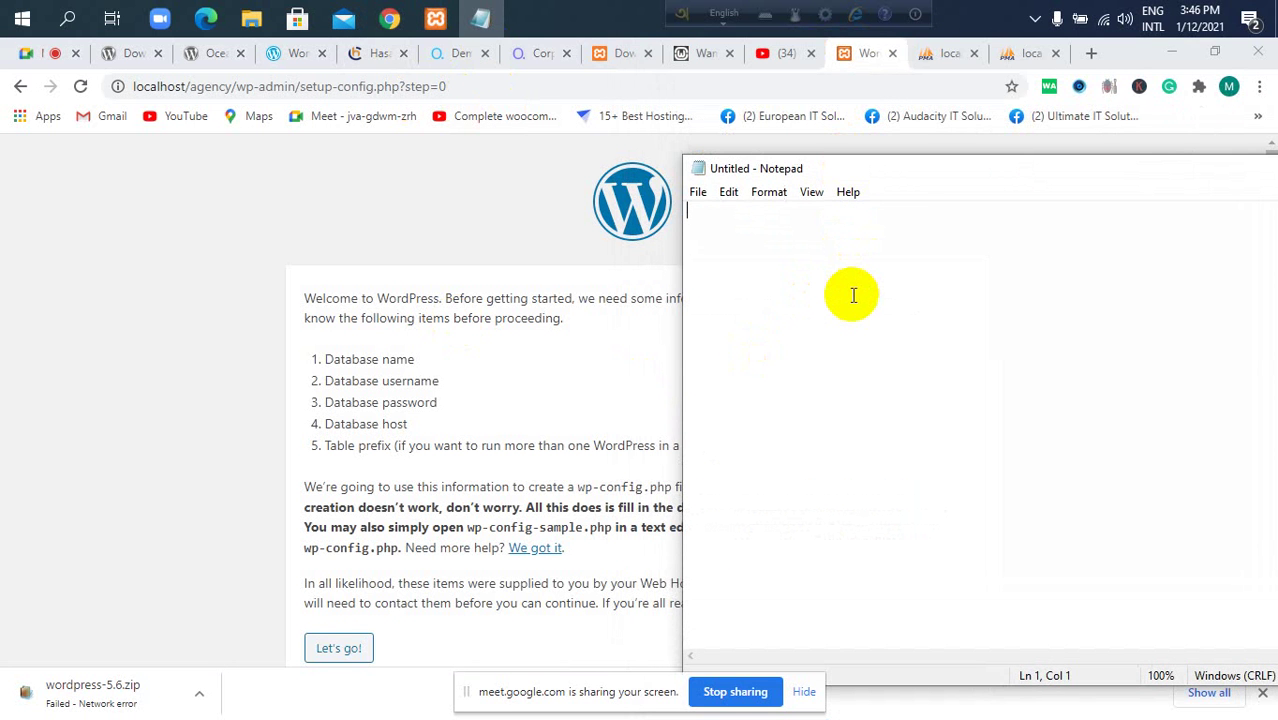
Type the heading 'Database information=========' and begin a 'Database Name' line beneath it.
{"action": "type", "text": "Data"}
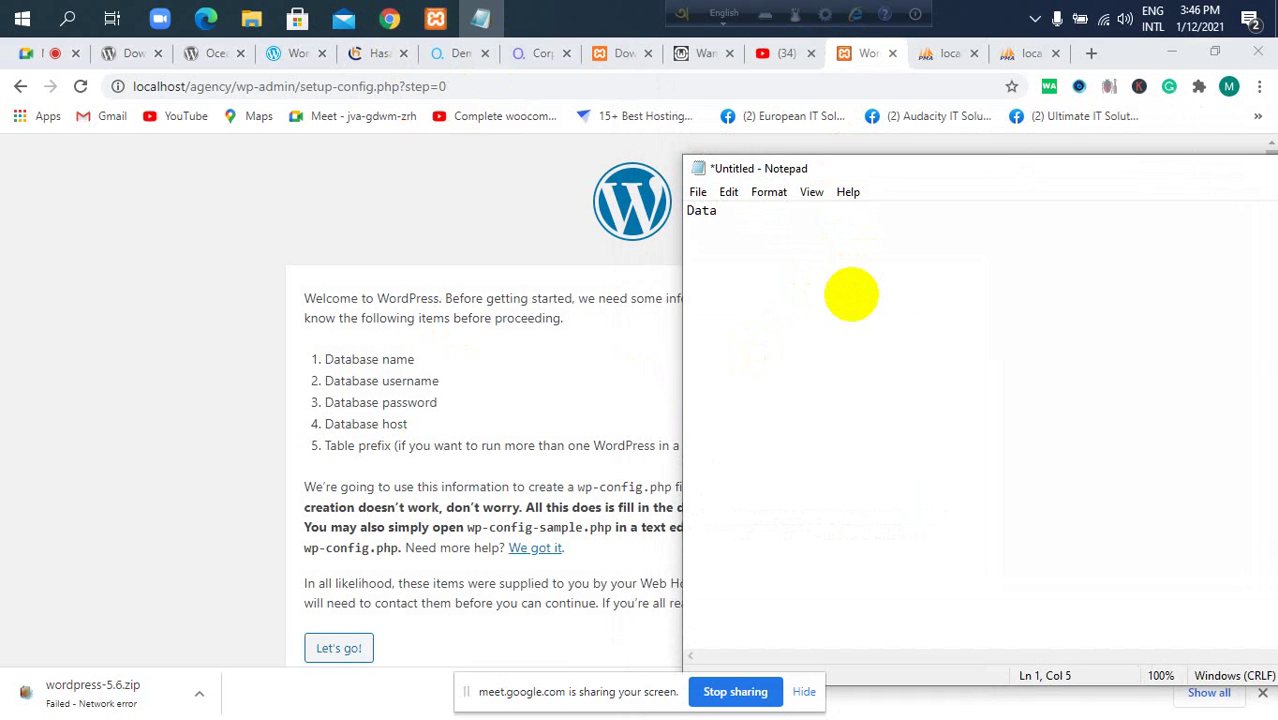
{"action": "type", "text": "base information+"}
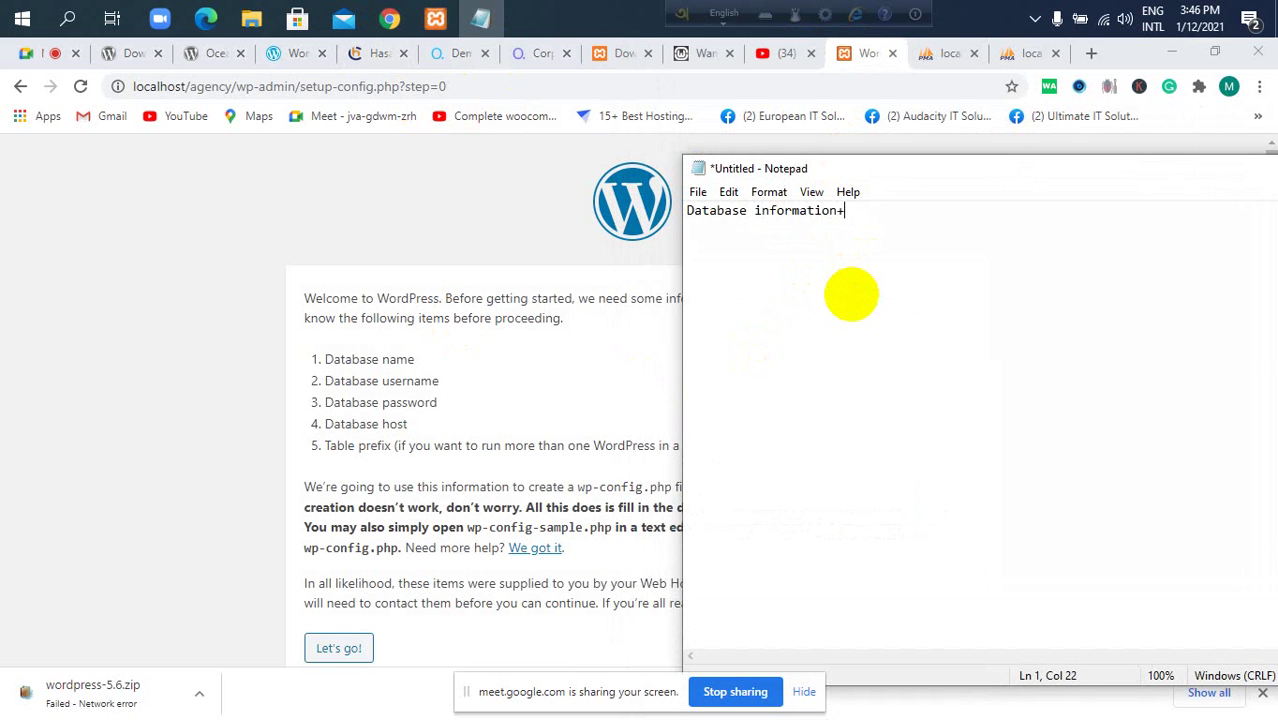
{"action": "type", "text": "---"}
{"action": "key", "text": "BackSpace"}
{"action": "key", "text": "BackSpace"}
{"action": "key", "text": "BackSpace"}
{"action": "type", "text": "========="}
{"action": "key", "text": "Return"}
{"action": "key", "text": "Return"}
{"action": "type", "text": "Database n"}
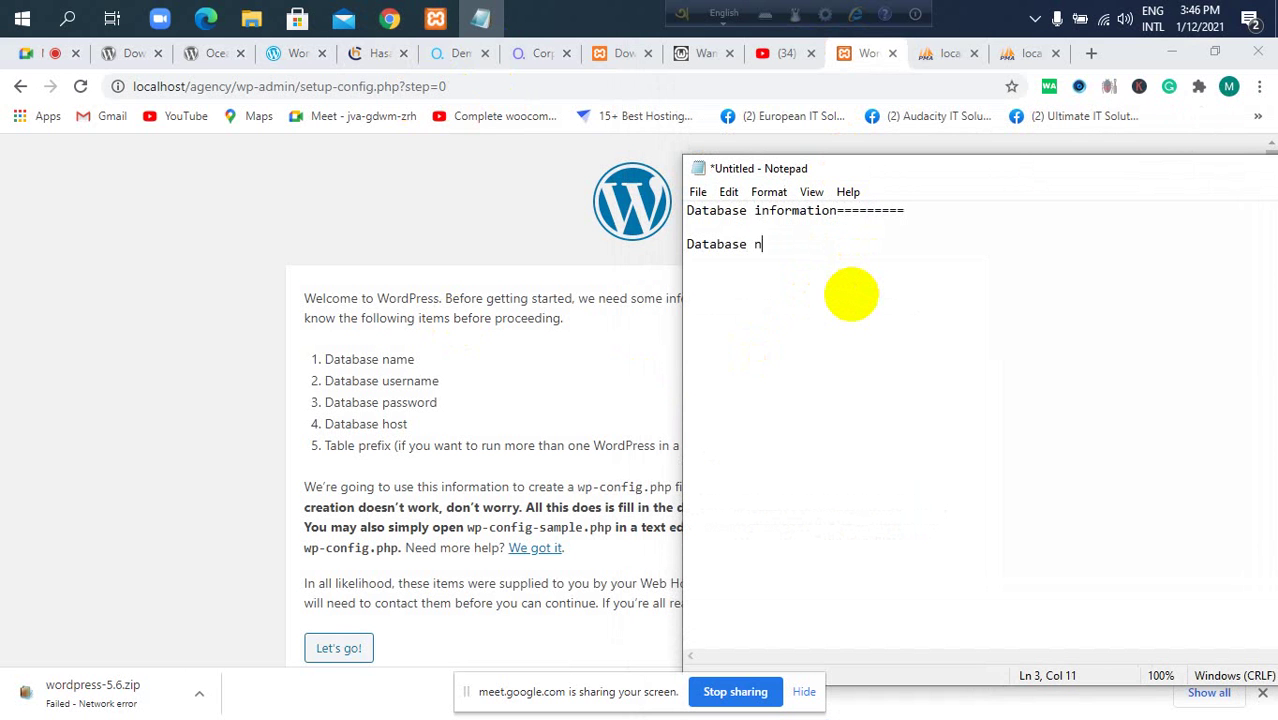
{"action": "key", "text": "BackSpace"}
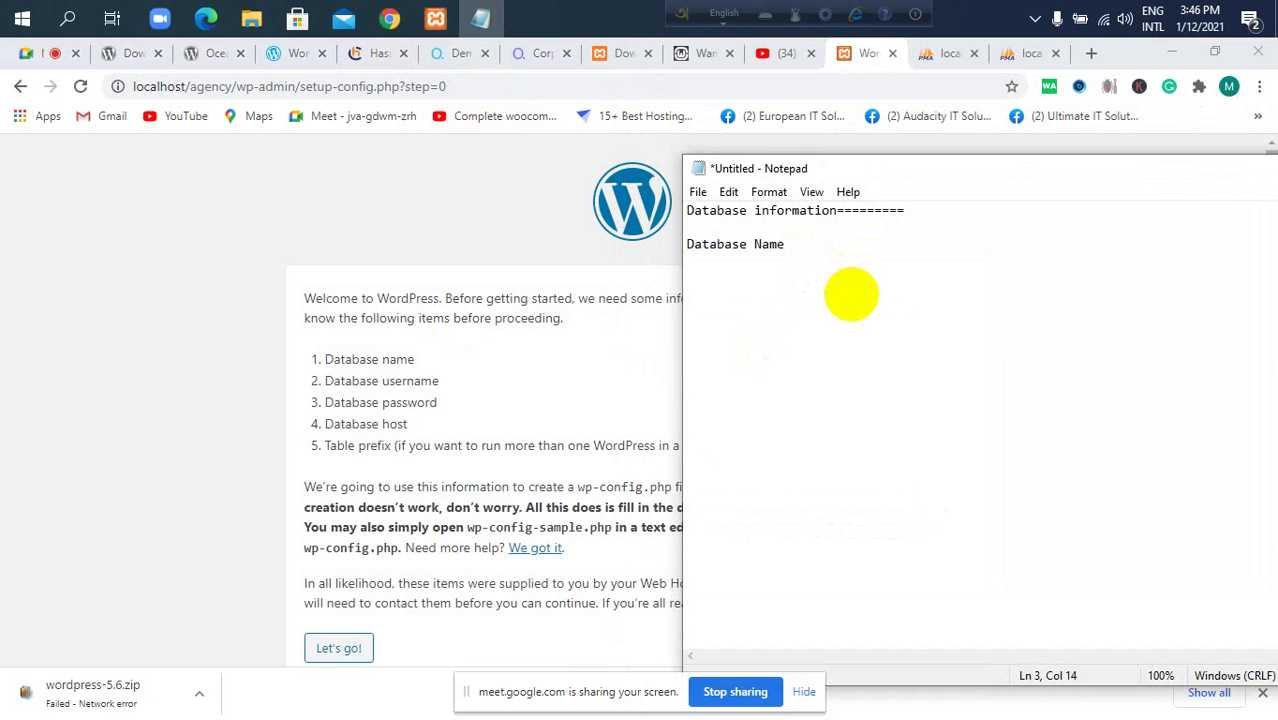
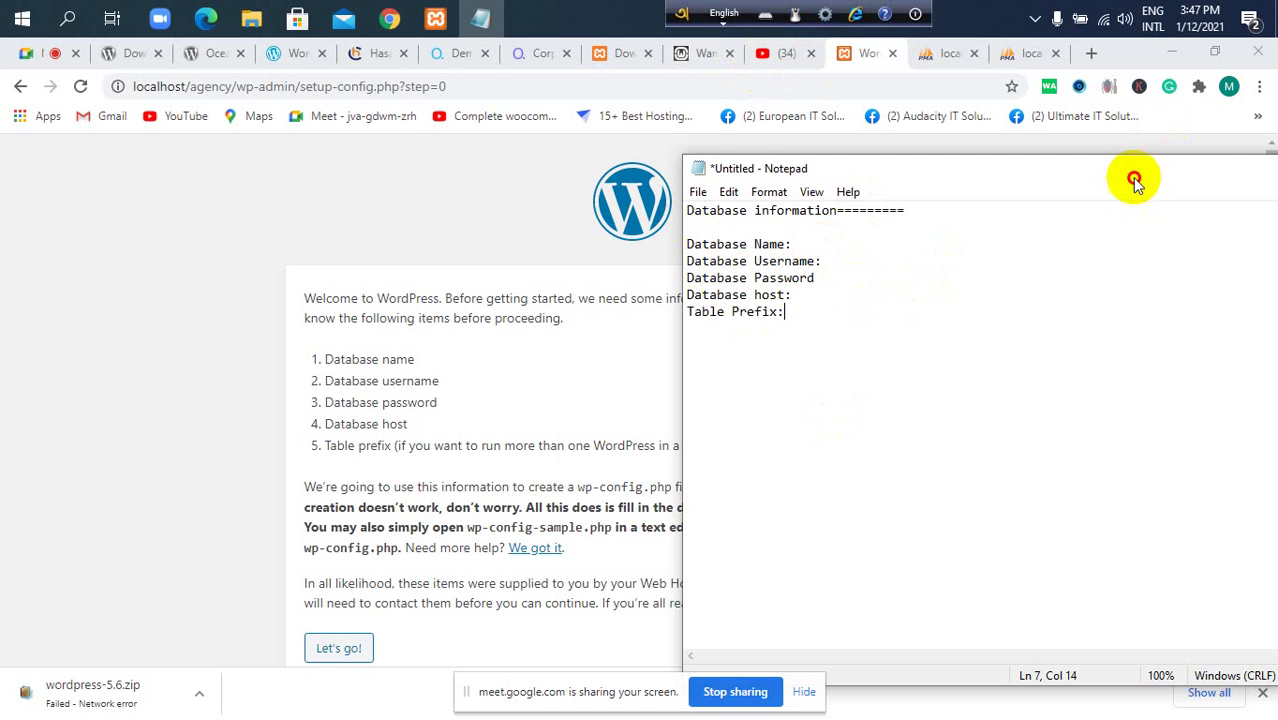
Create a new database named webagency from phpMyAdmin's Databases page.
{"action": "left_click_drag", "start_coordinate": [1133, 177], "coordinate": [1016, 252]}
{"action": "left_click", "coordinate": [1011, 56]}
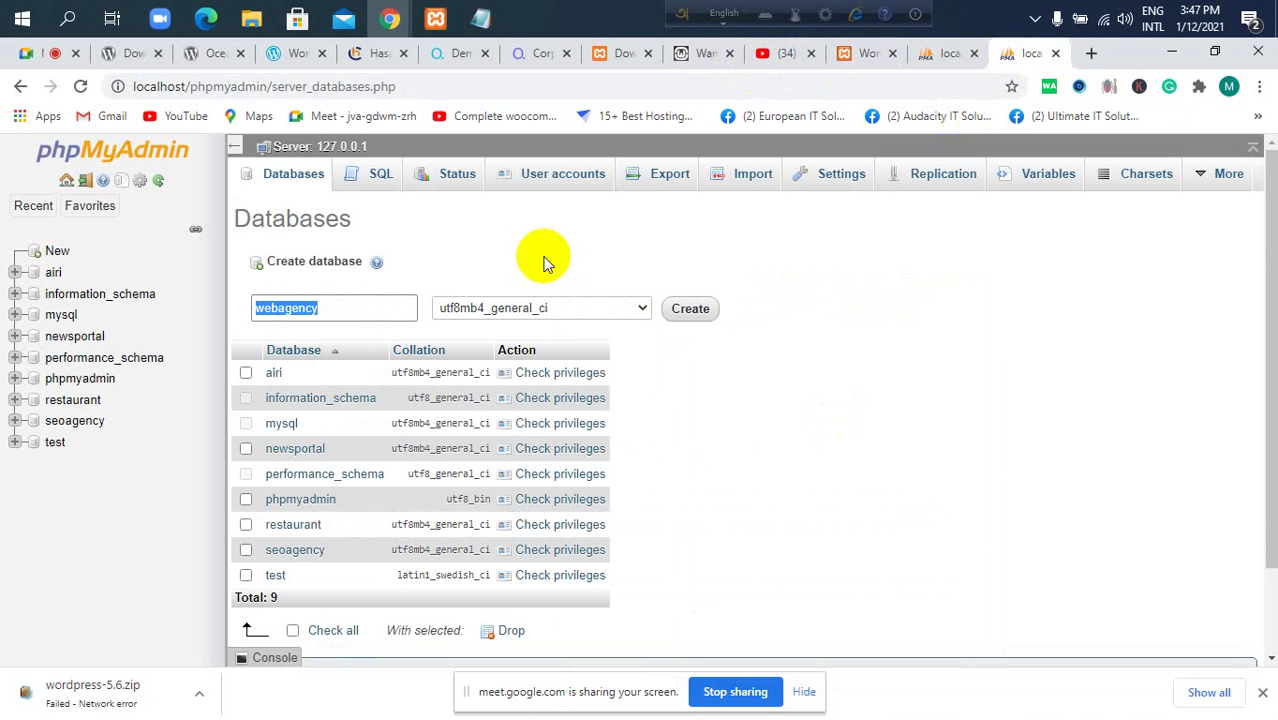
{"action": "left_click", "coordinate": [348, 308]}
{"action": "left_click_drag", "start_coordinate": [348, 308], "coordinate": [240, 317]}
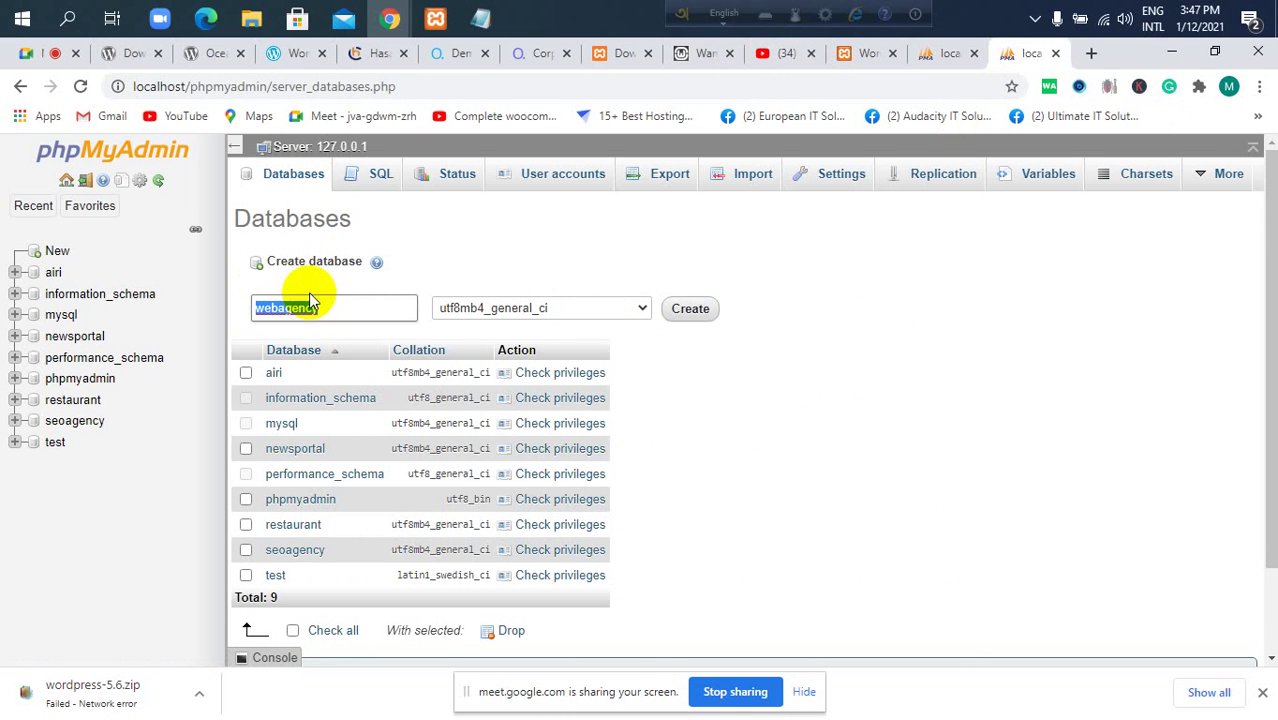
{"action": "left_click", "coordinate": [690, 311]}
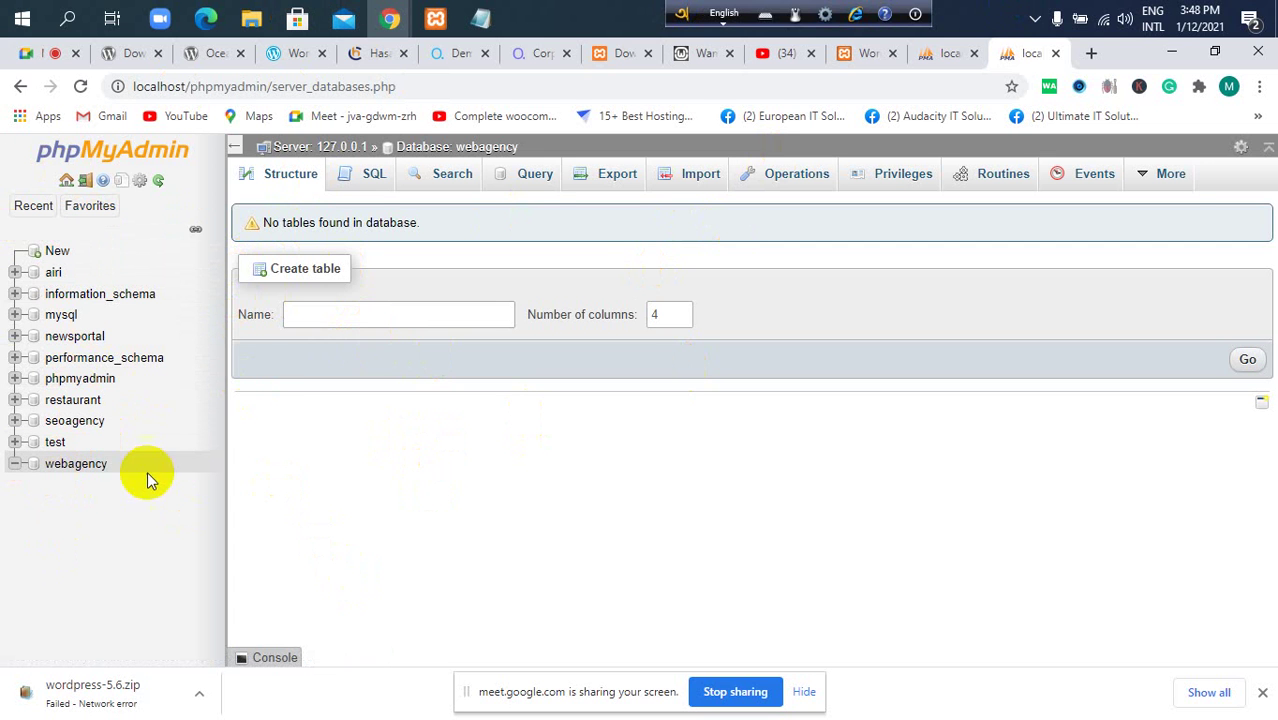
Paste webagency after 'Database Name:' in the Notepad setup notes, then minimize Notepad.
{"action": "left_click_drag", "start_coordinate": [108, 477], "coordinate": [52, 482]}
{"action": "key", "text": "ctrl+c"}
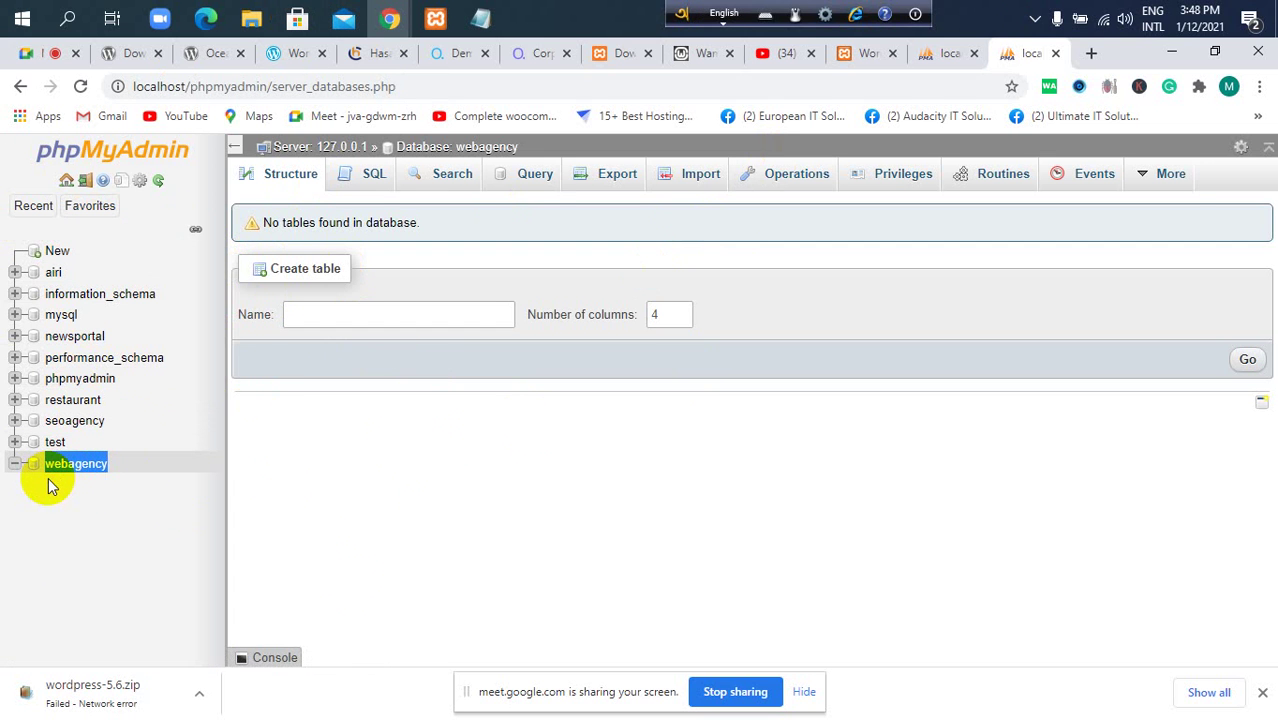
{"action": "left_click", "coordinate": [480, 18]}
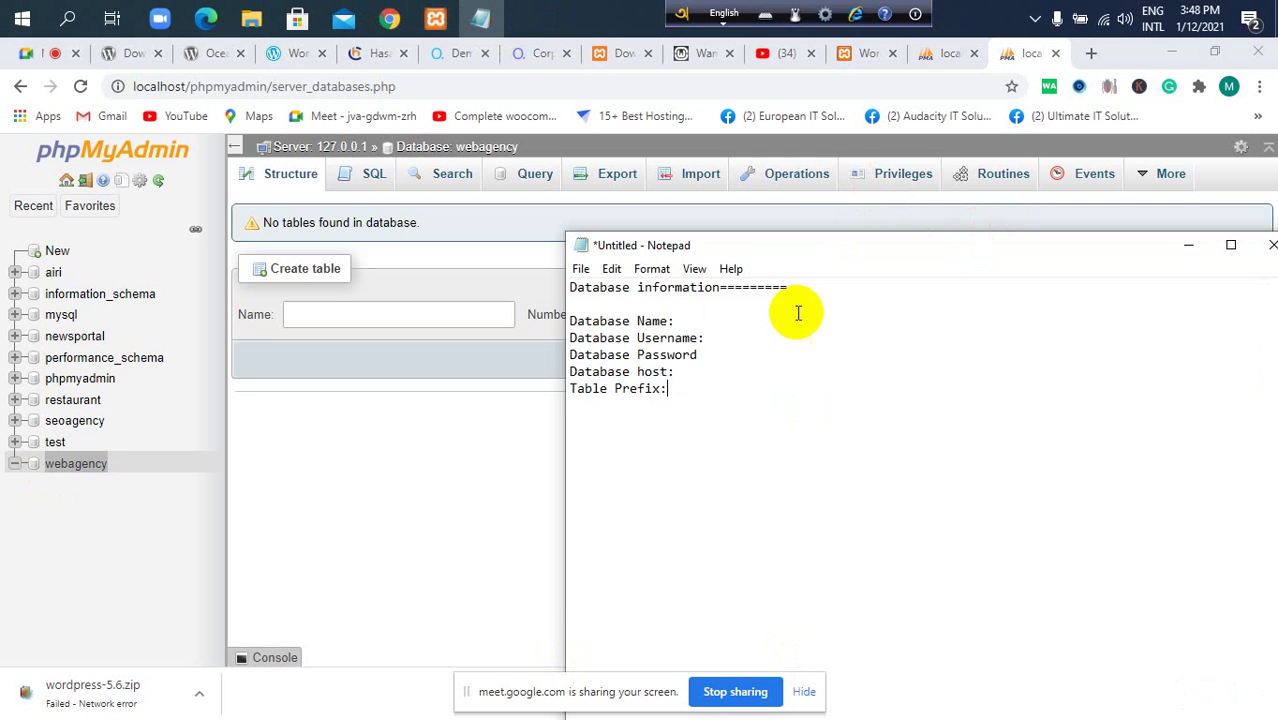
{"action": "key", "text": "ctrl+v"}
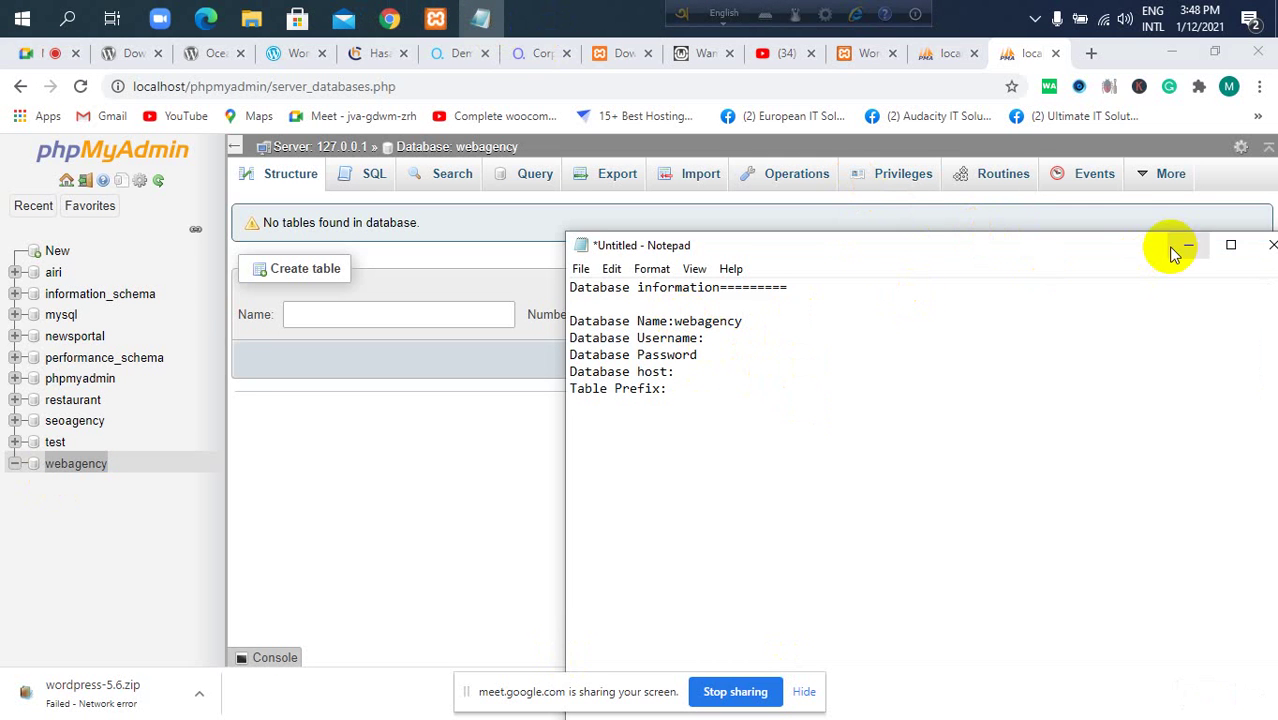
{"action": "left_click", "coordinate": [1187, 245]}
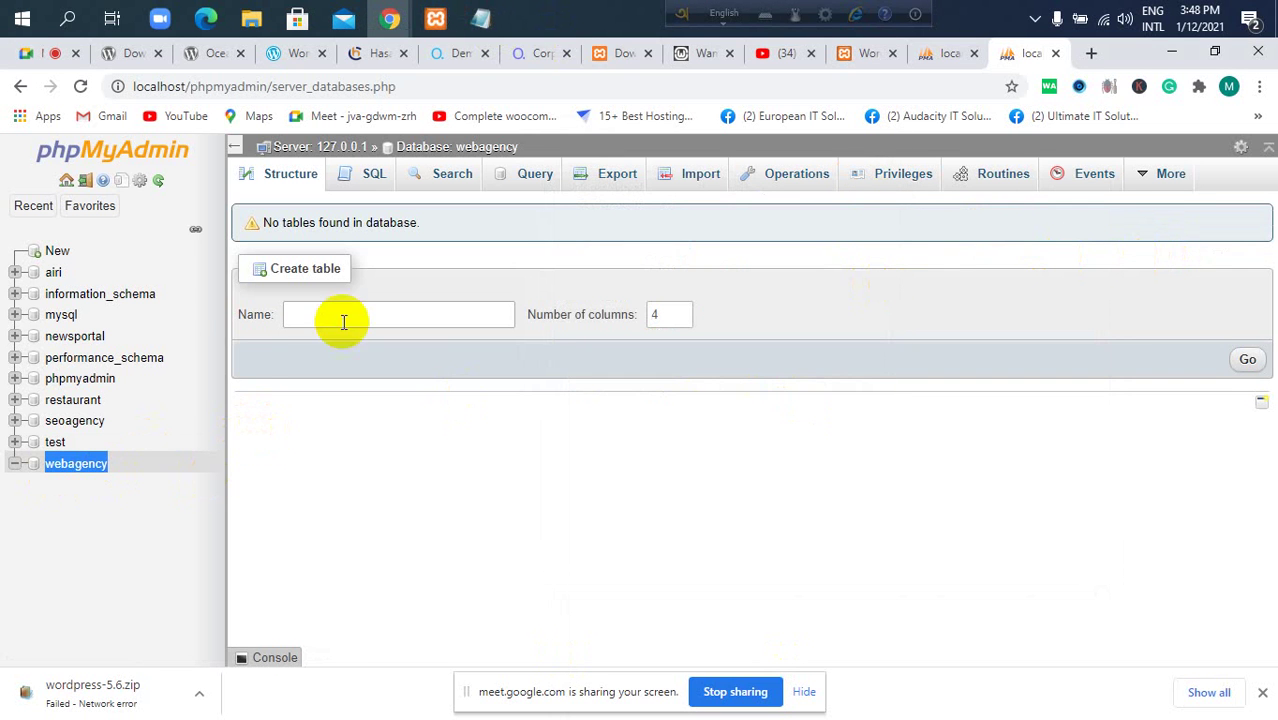
{"action": "left_click", "coordinate": [481, 18]}
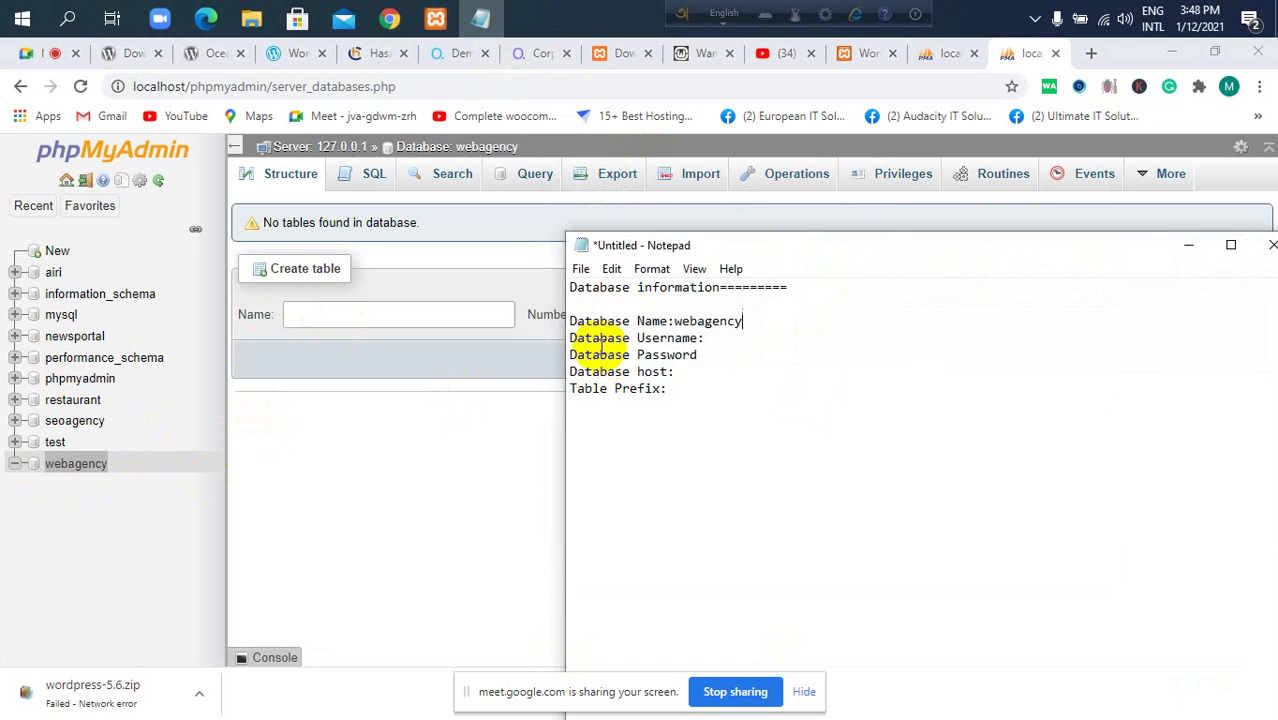
{"action": "left_click", "coordinate": [1188, 245]}
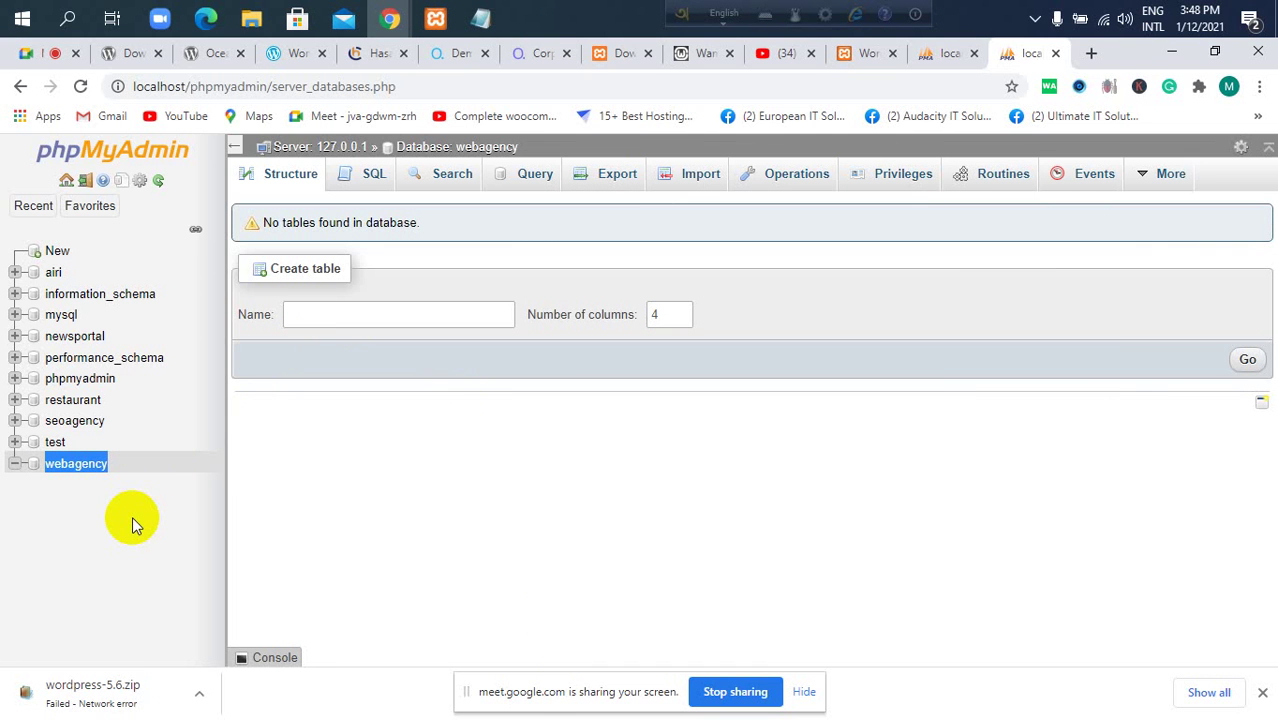
{"action": "left_click", "coordinate": [76, 550]}
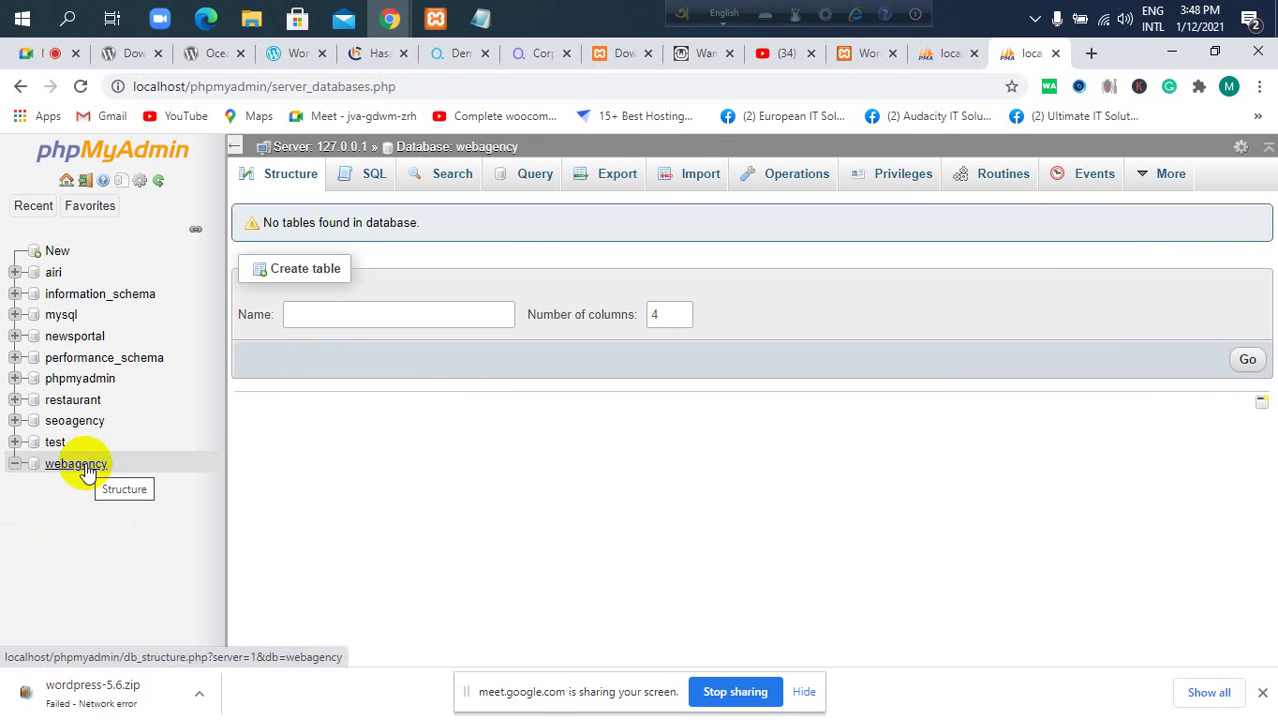
{"action": "left_click", "coordinate": [88, 474]}
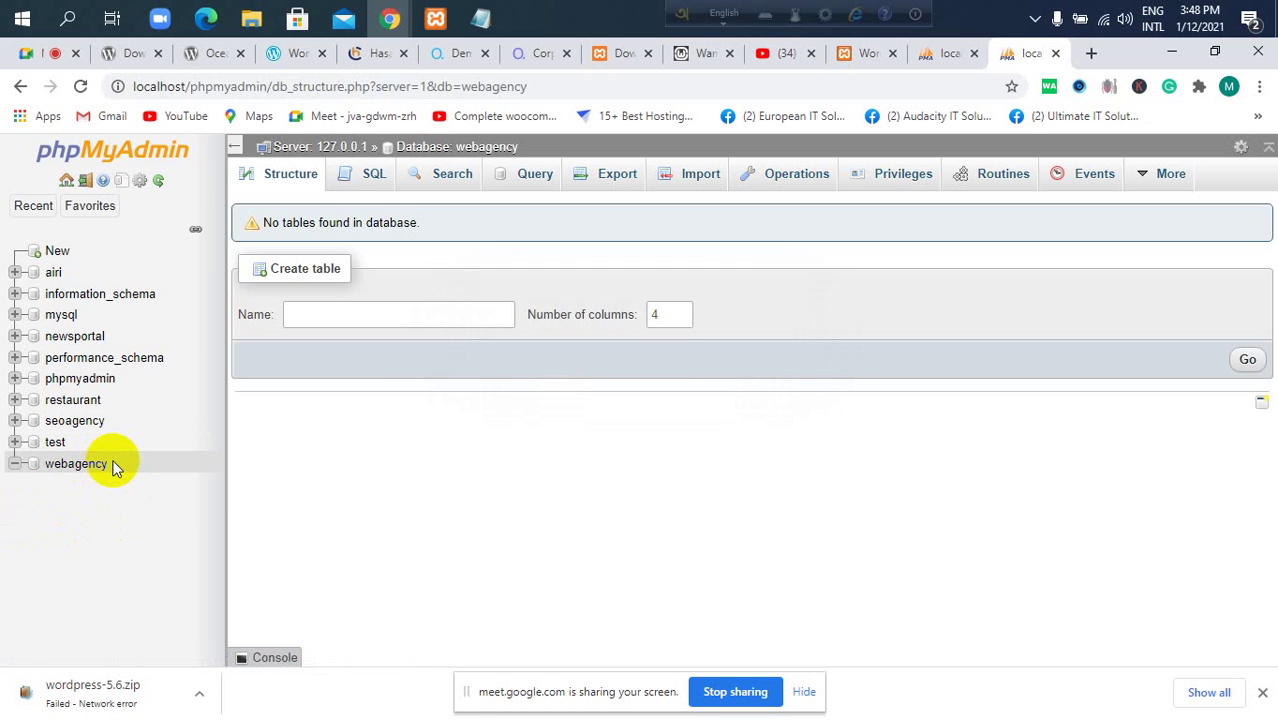
{"action": "left_click", "coordinate": [68, 424]}
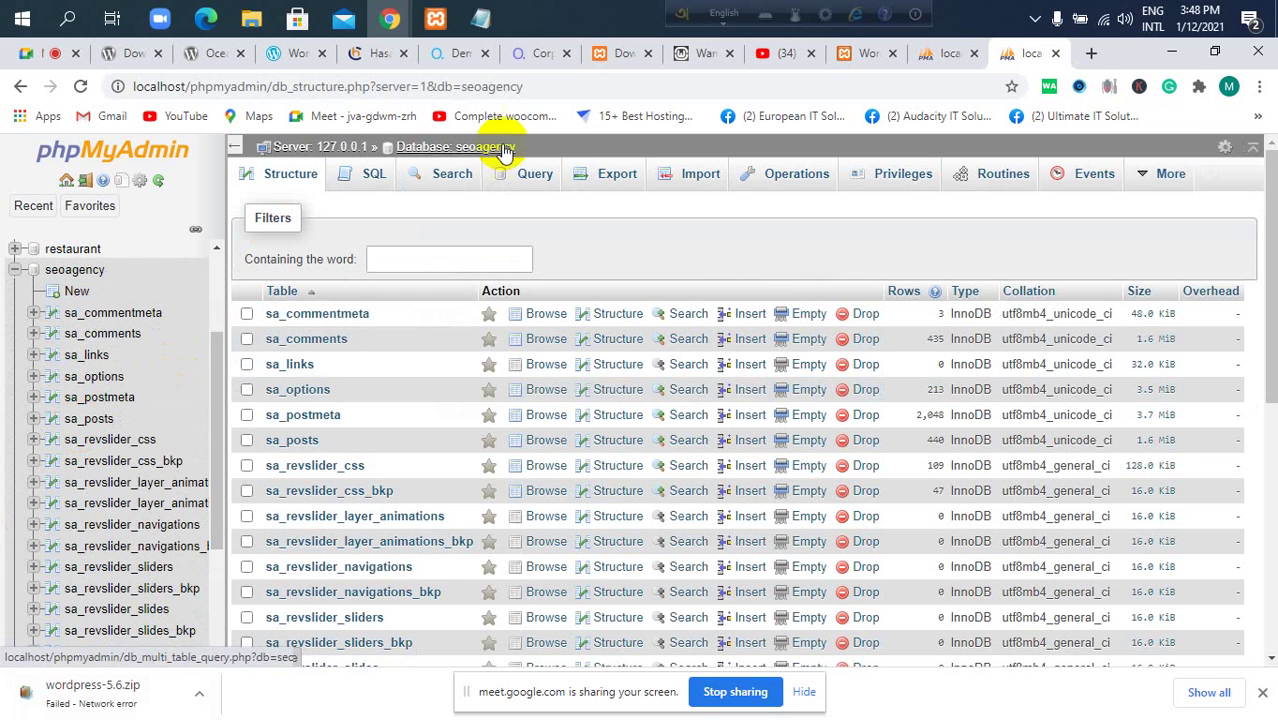
{"action": "left_click_drag", "start_coordinate": [512, 146], "coordinate": [400, 143]}
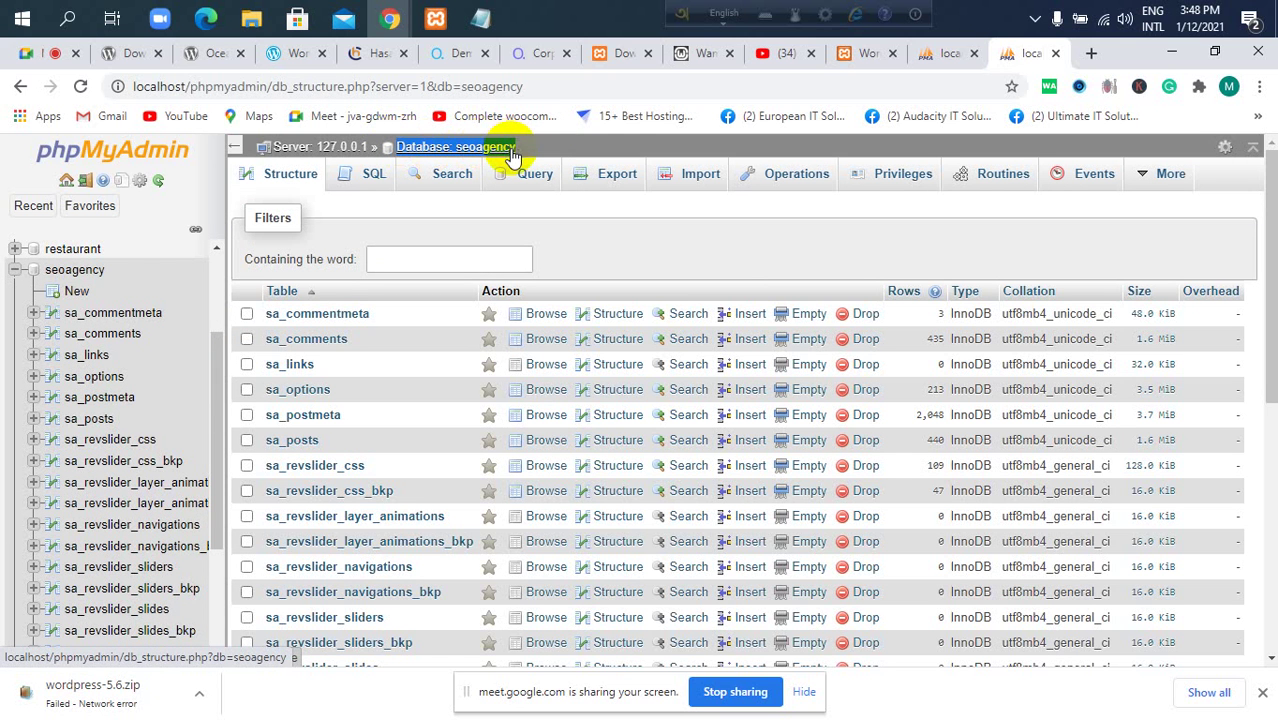
{"action": "left_click", "coordinate": [94, 271]}
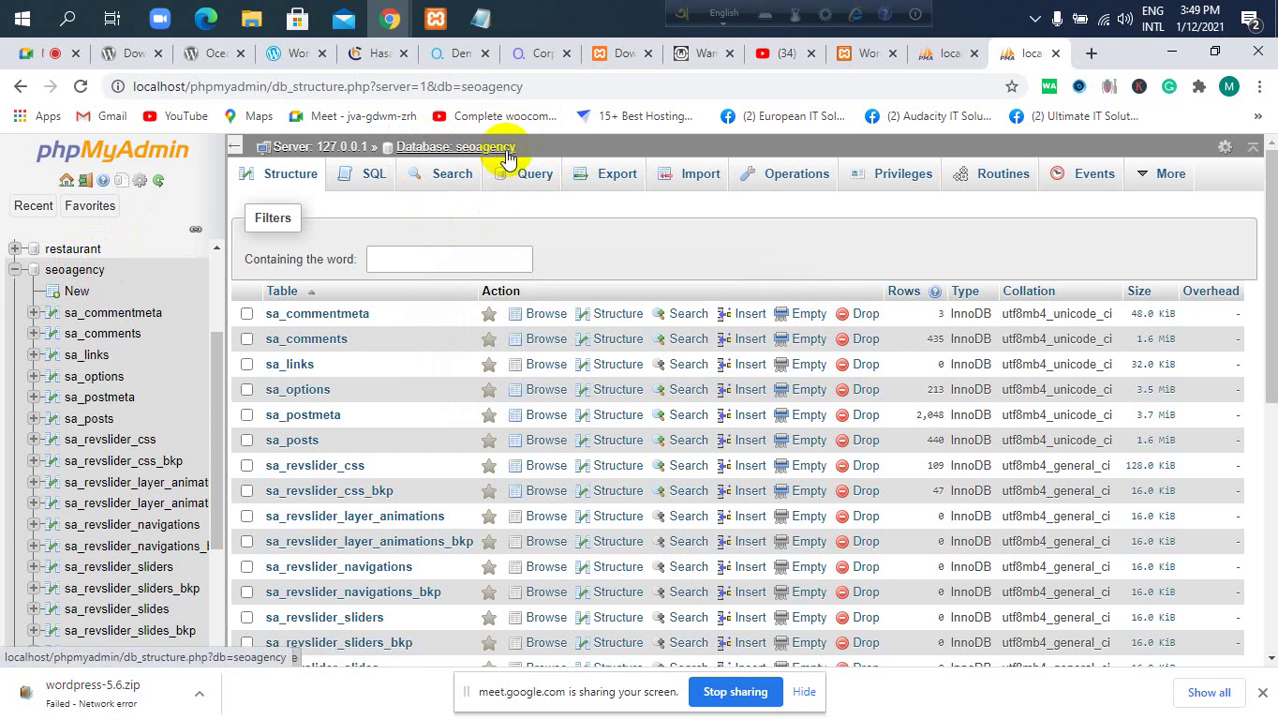
{"action": "scroll", "coordinate": [60, 300], "scroll_direction": "down", "scroll_amount": 6}
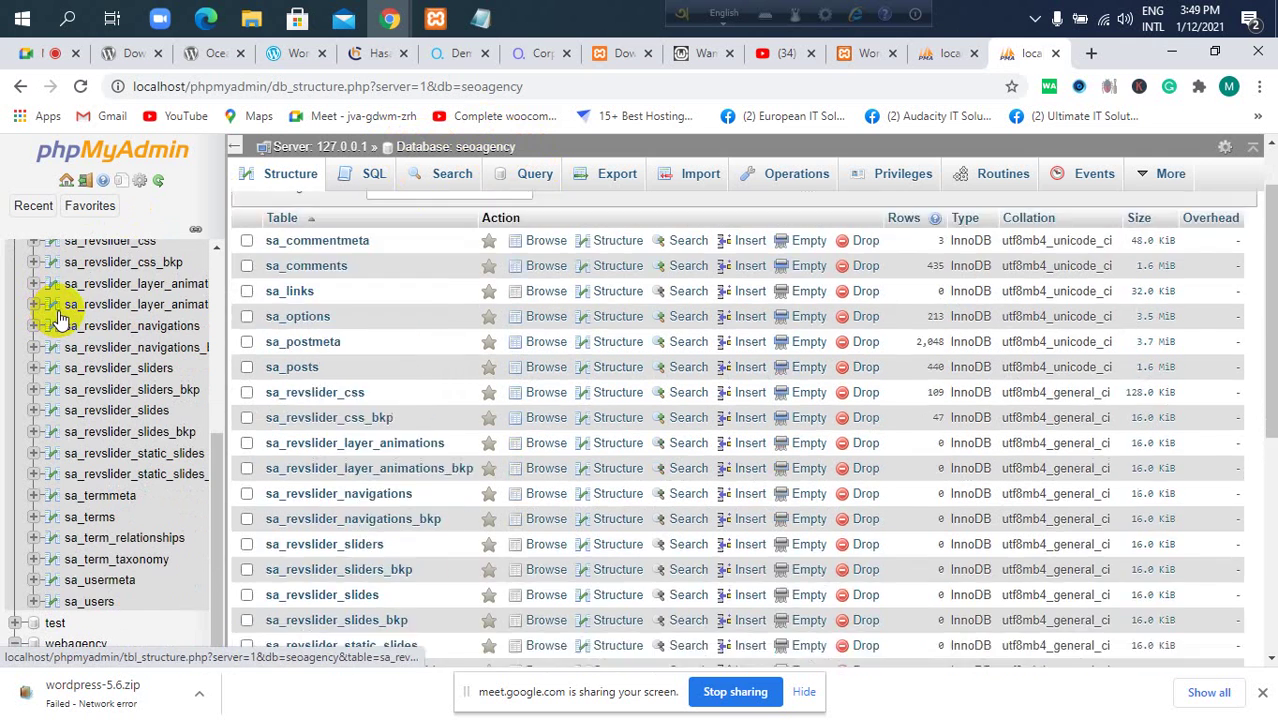
{"action": "scroll", "coordinate": [85, 300], "scroll_direction": "up", "scroll_amount": 6}
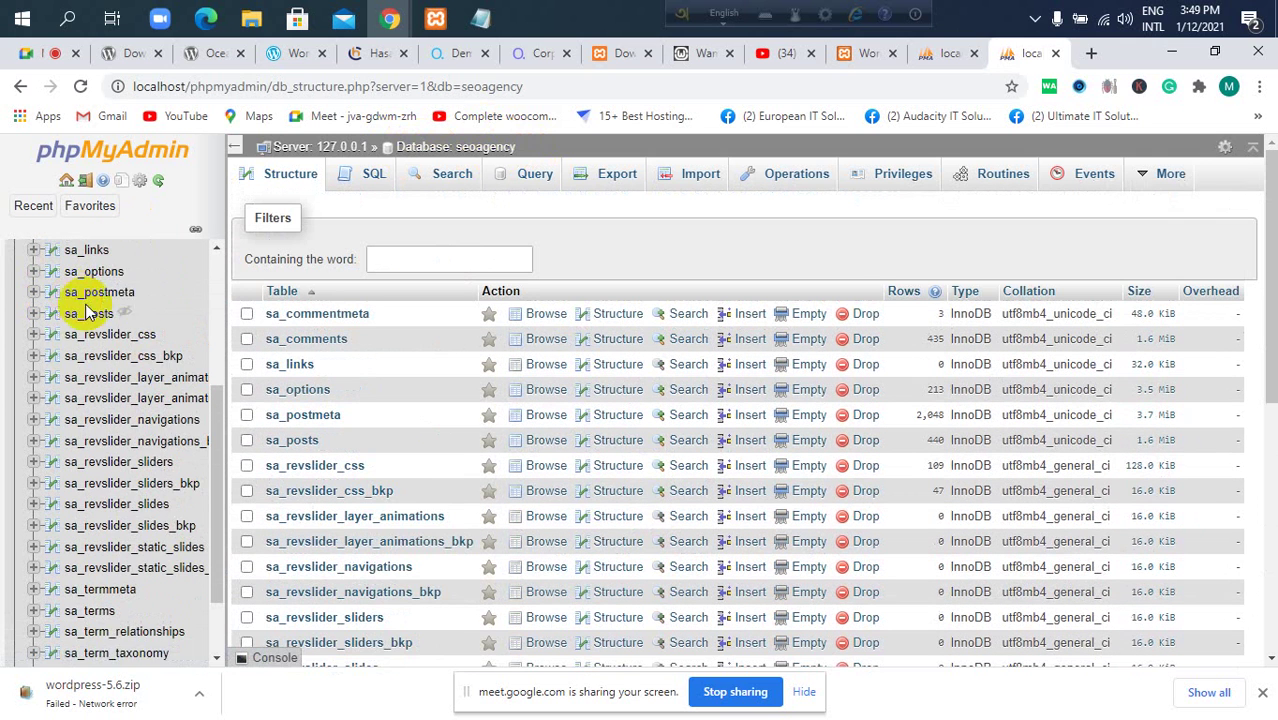
{"action": "scroll", "coordinate": [88, 310], "scroll_direction": "up", "scroll_amount": 3}
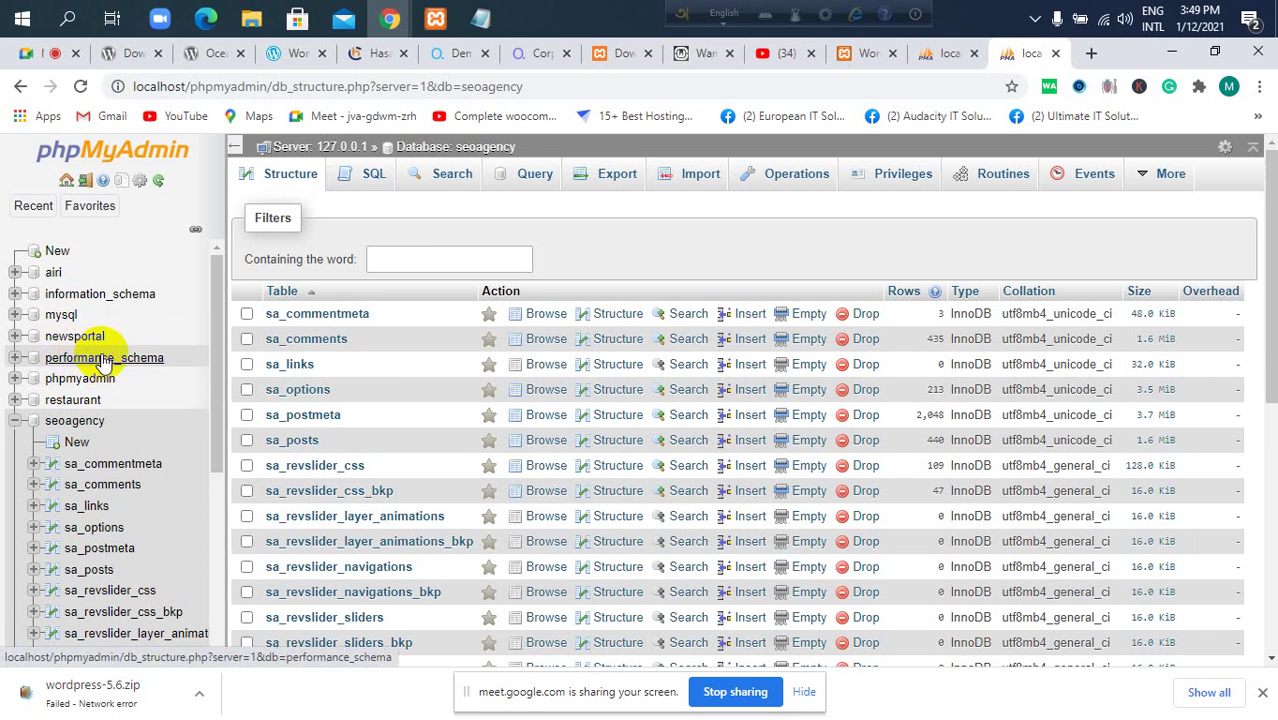
{"action": "scroll", "coordinate": [110, 370], "scroll_direction": "down", "scroll_amount": 5}
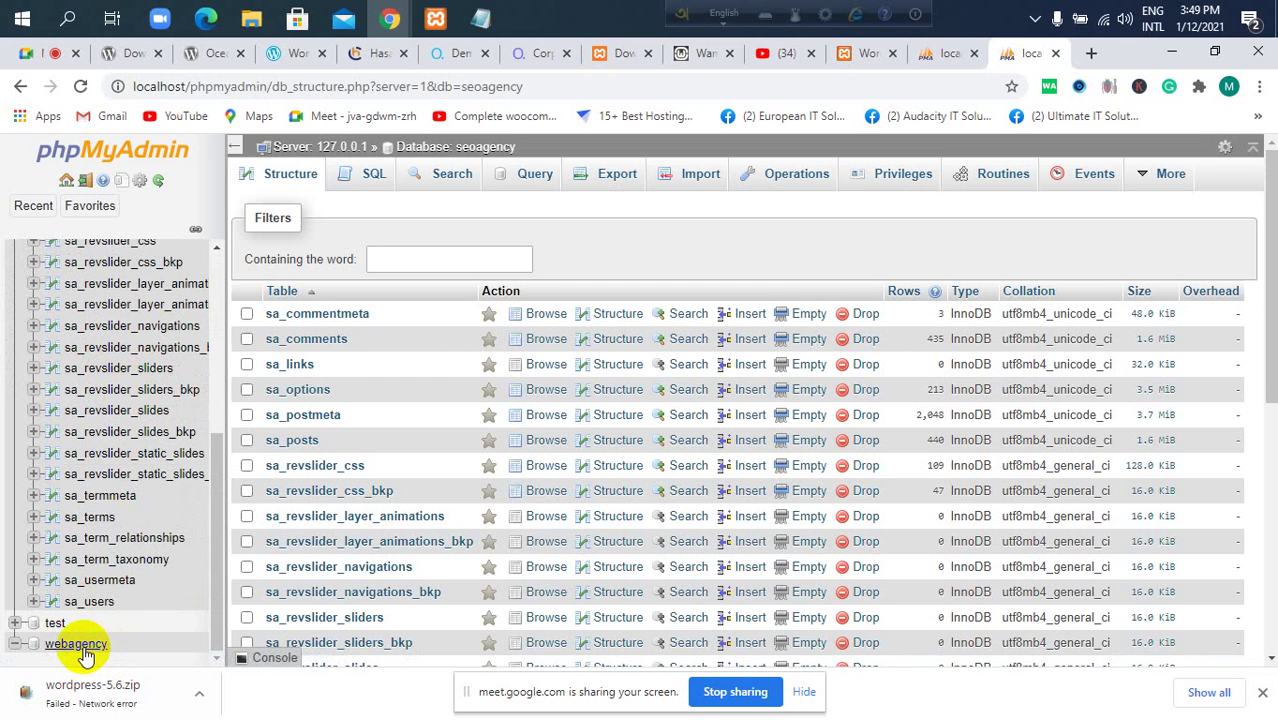
{"action": "left_click", "coordinate": [80, 645]}
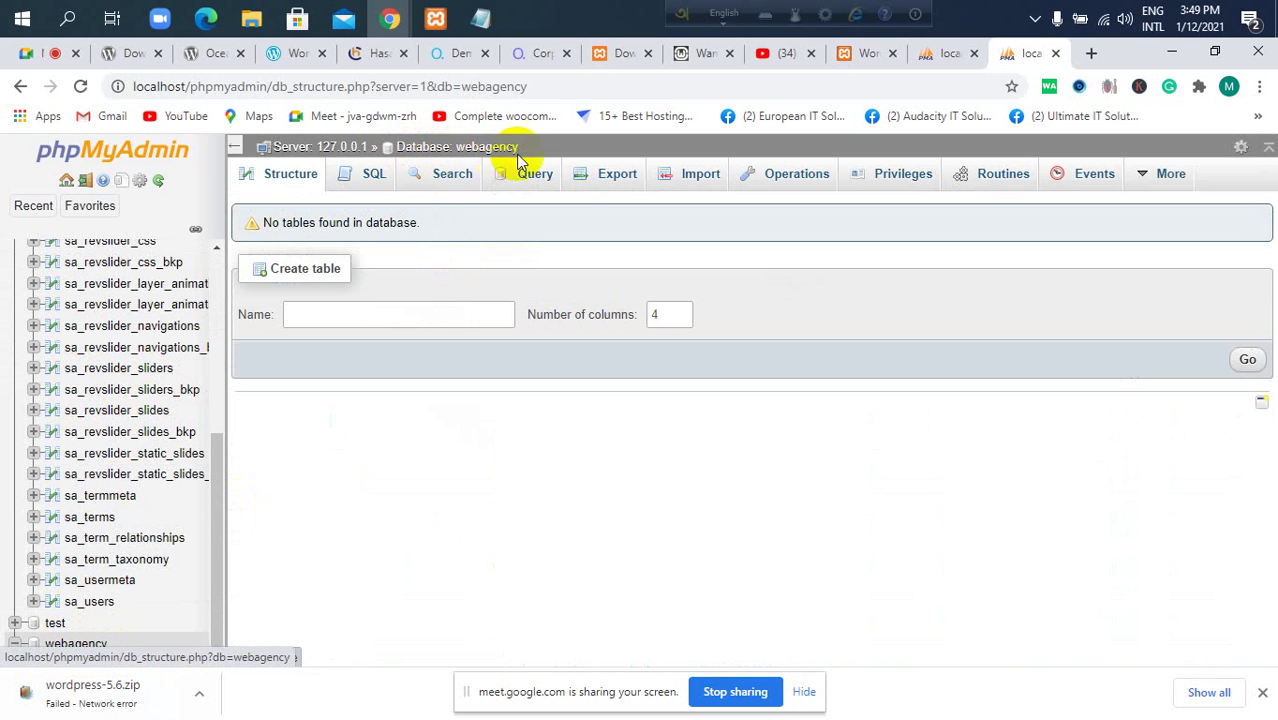
Start a new user account from webagency's Privileges tab and type a user name.
{"action": "left_click", "coordinate": [902, 186]}
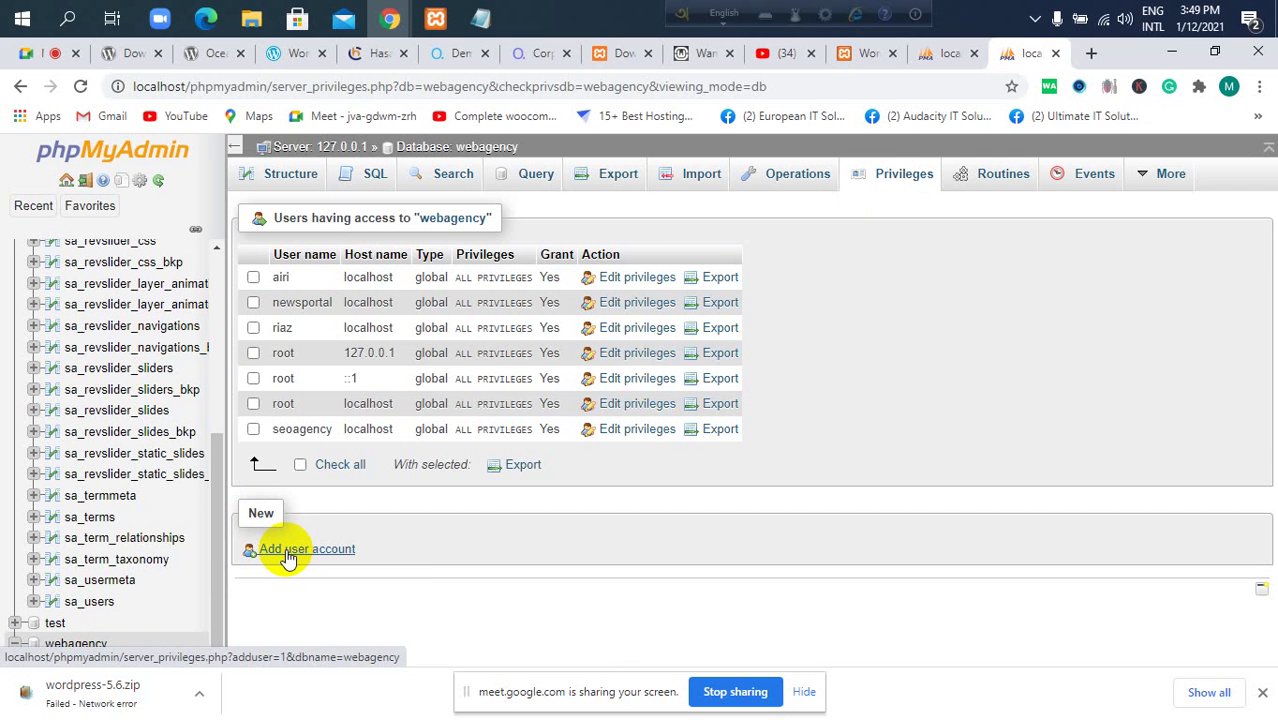
{"action": "left_click", "coordinate": [290, 553]}
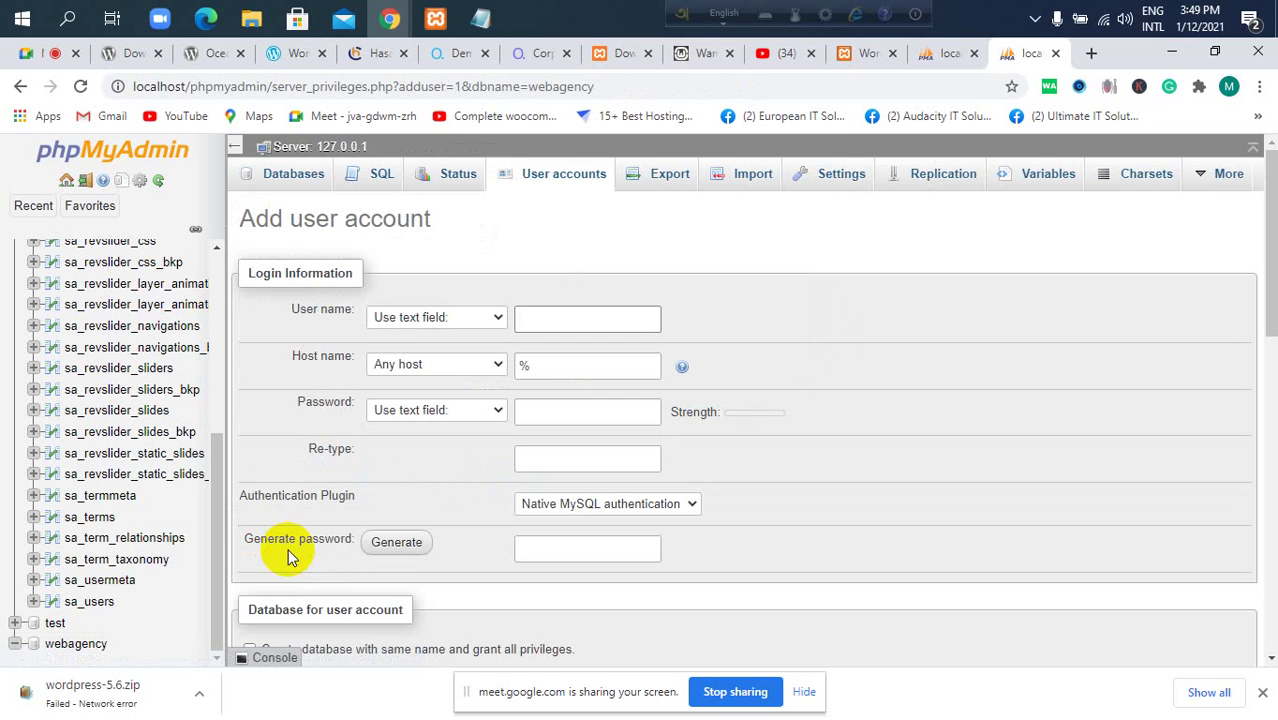
{"action": "left_click", "coordinate": [449, 318]}
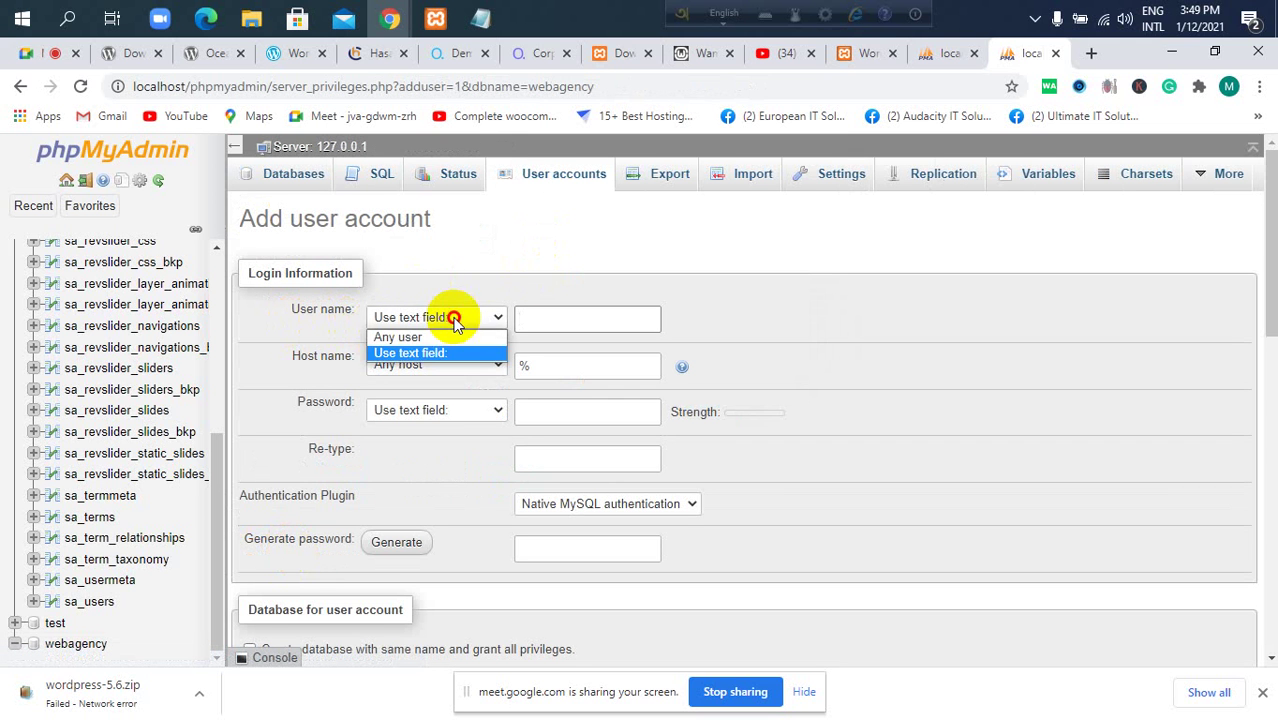
{"action": "left_click", "coordinate": [449, 318]}
{"action": "left_click", "coordinate": [531, 319]}
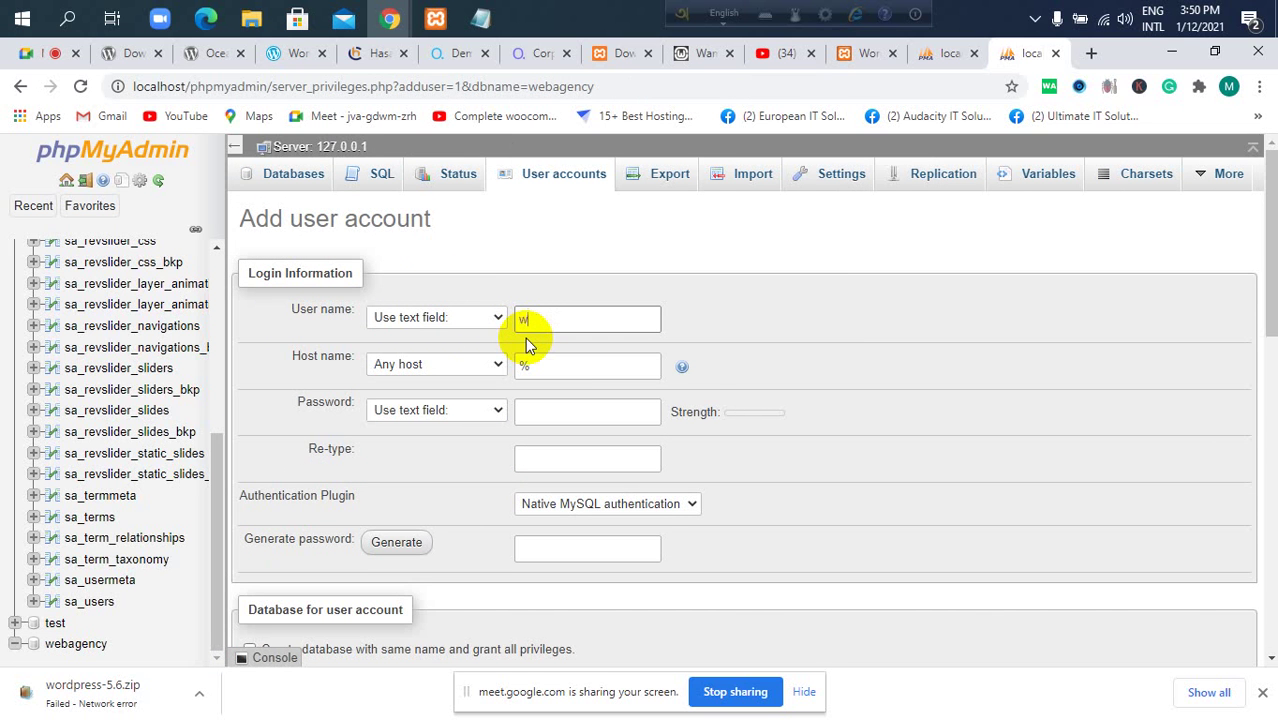
{"action": "type", "text": "z"}
Record the new user name as the database username in the Notepad notes.
{"action": "left_click_drag", "start_coordinate": [570, 320], "coordinate": [508, 330]}
{"action": "key", "text": "ctrl+c"}
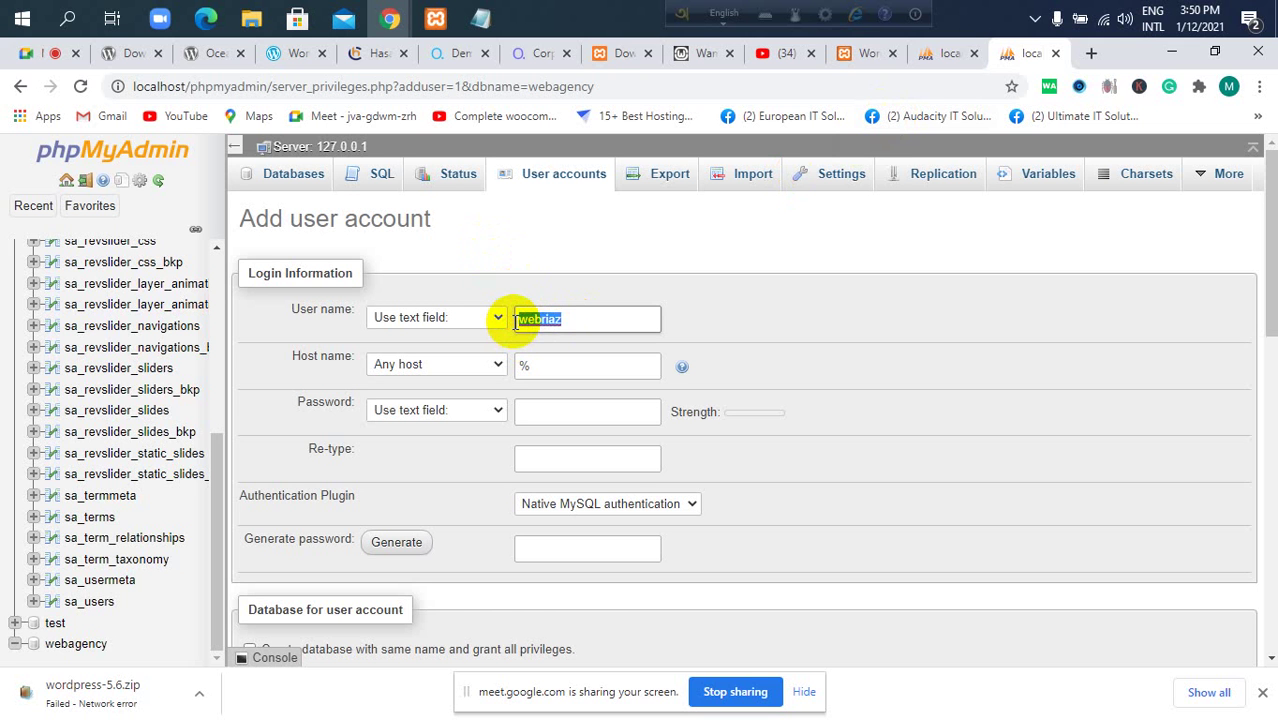
{"action": "left_click", "coordinate": [481, 18]}
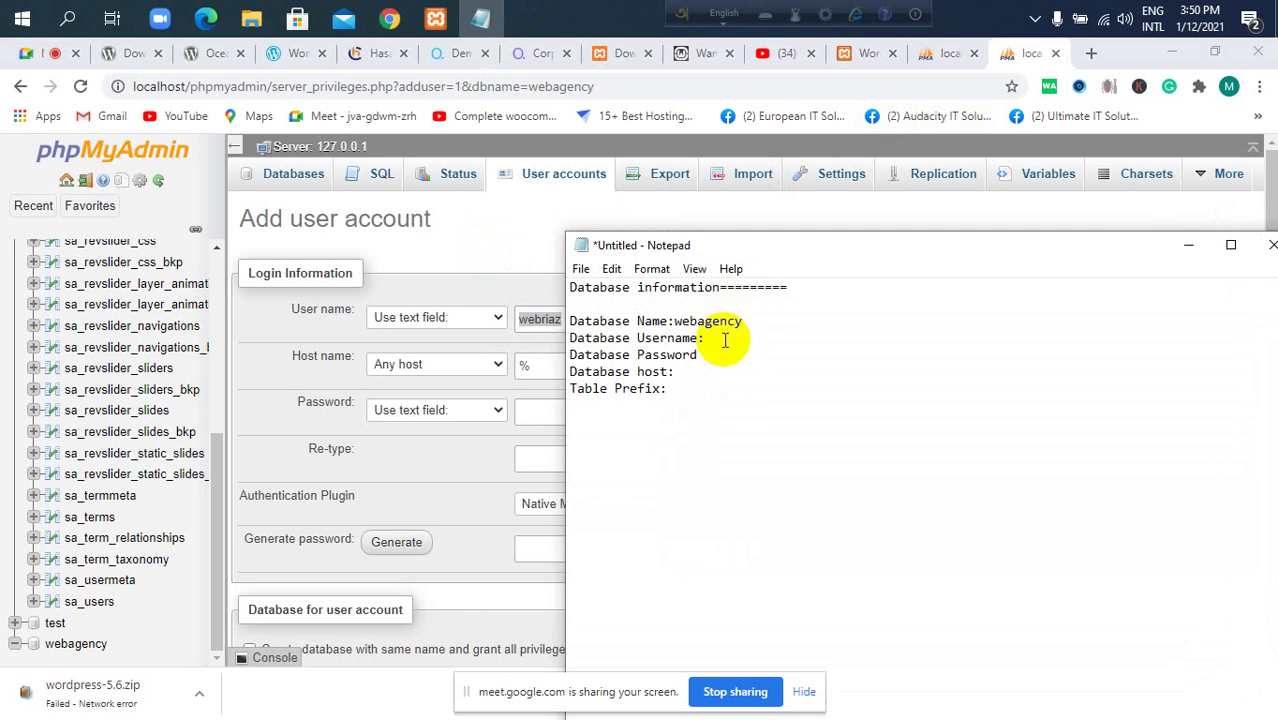
{"action": "left_click", "coordinate": [708, 339]}
{"action": "key", "text": "ctrl+v"}
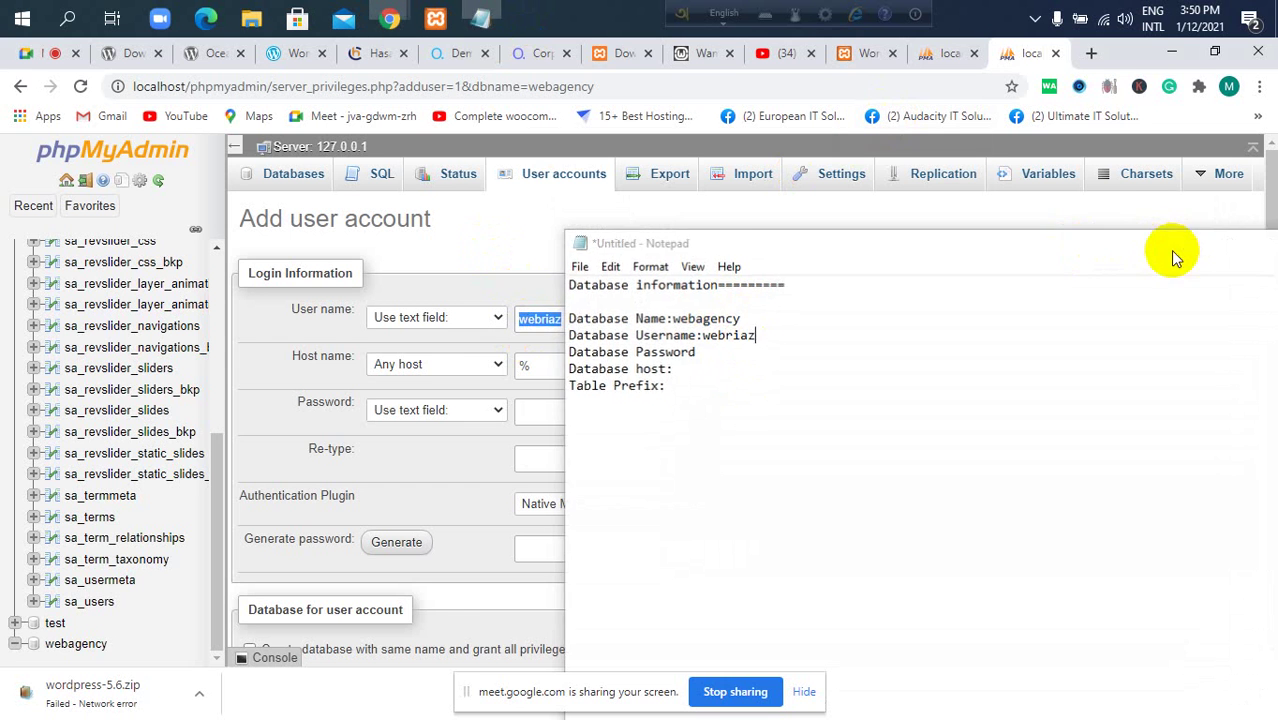
{"action": "left_click", "coordinate": [1187, 245]}
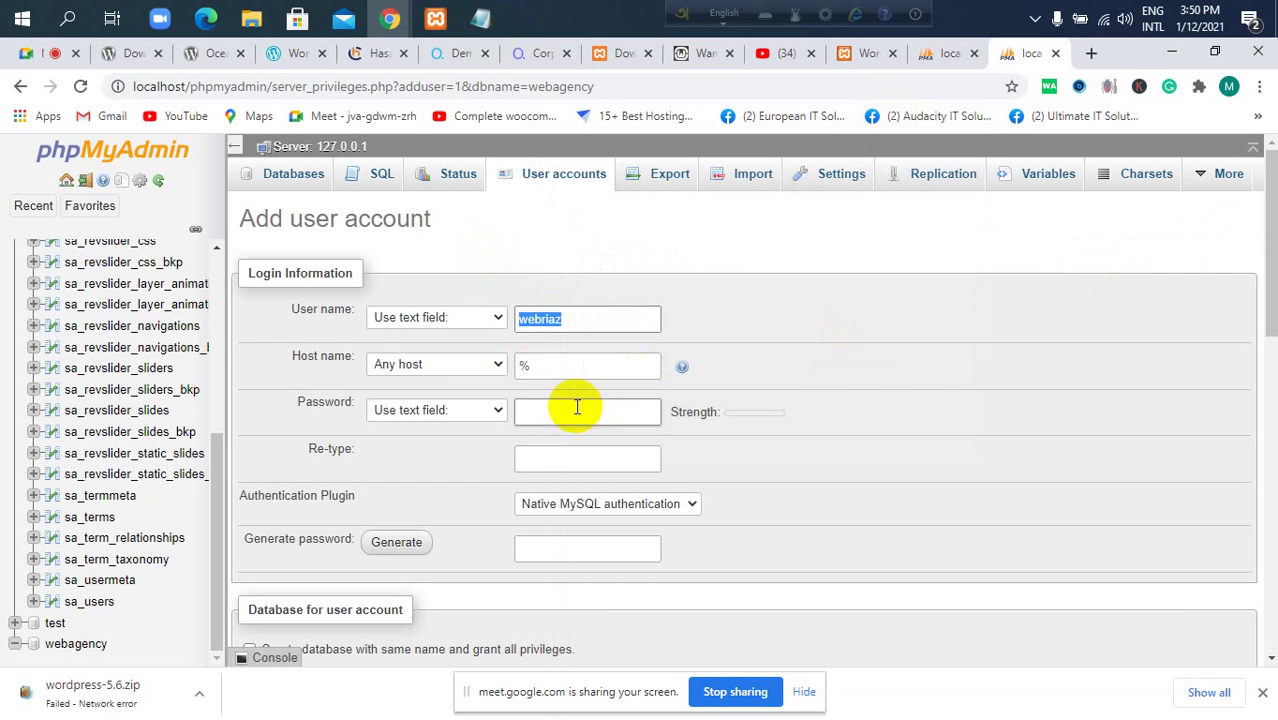
Set the host name to Local (localhost) and choose a typed-in password.
{"action": "left_click", "coordinate": [433, 366]}
{"action": "left_click", "coordinate": [446, 401]}
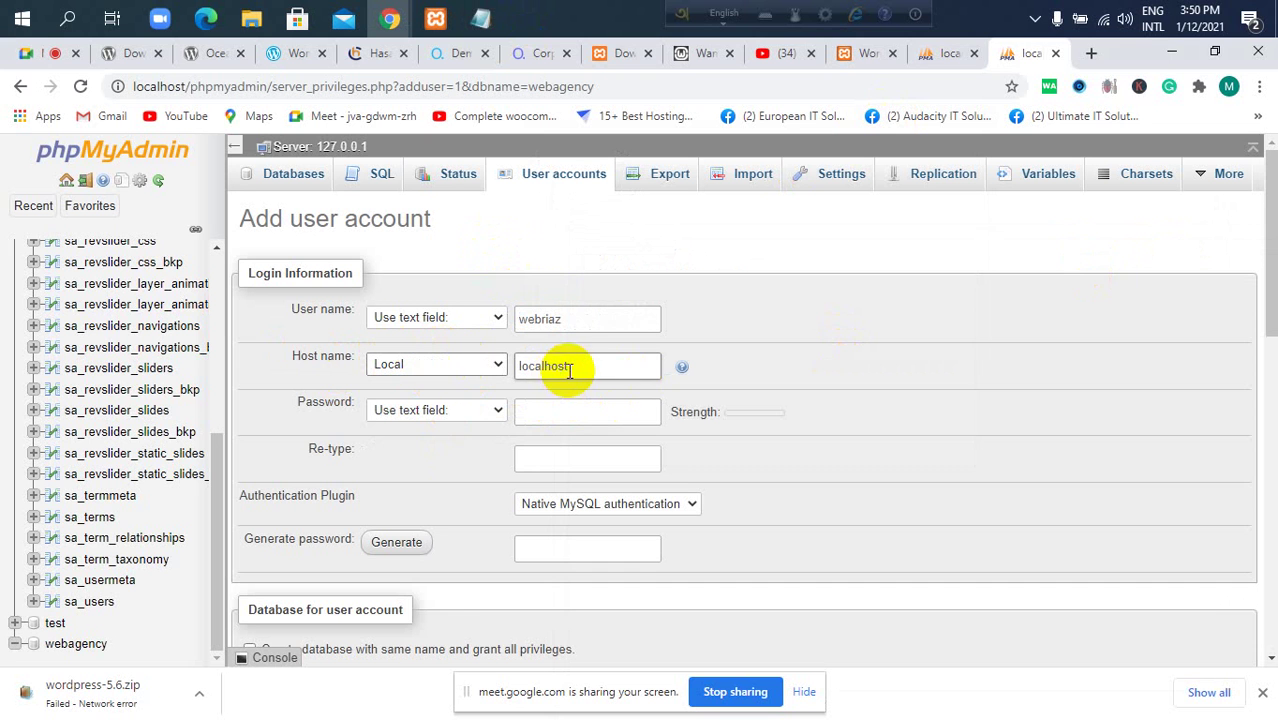
{"action": "left_click", "coordinate": [420, 412]}
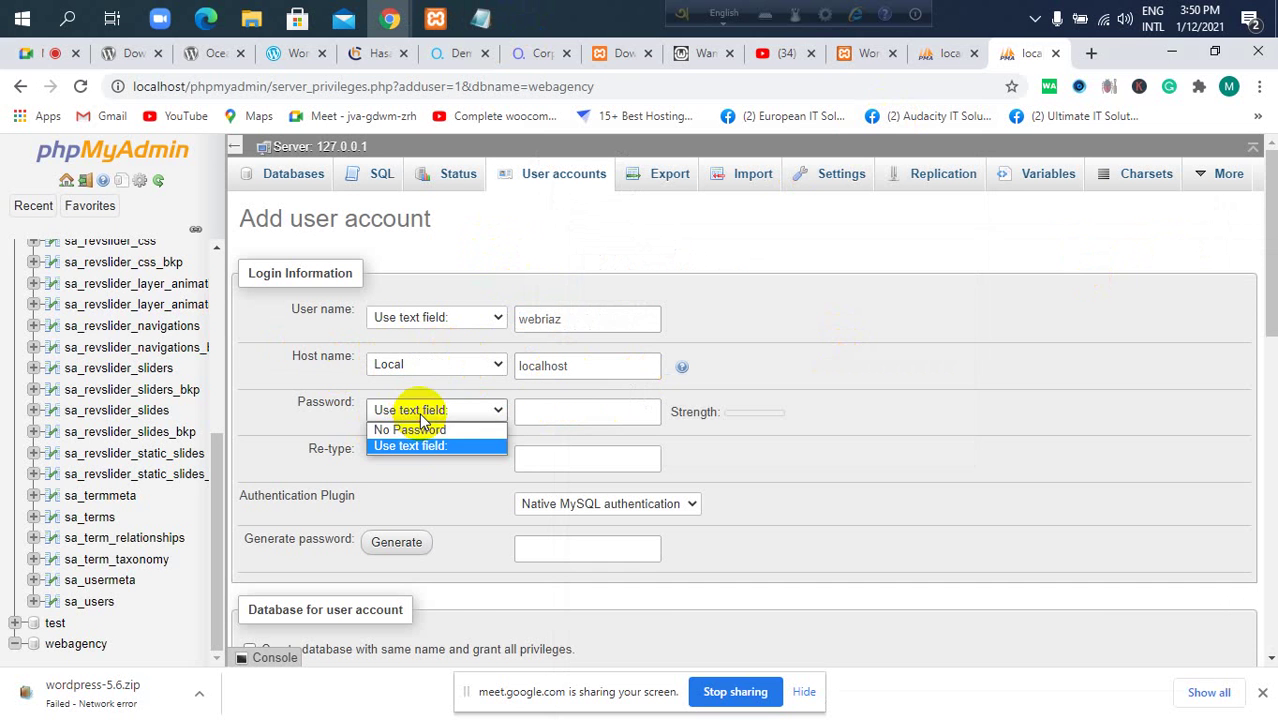
{"action": "left_click", "coordinate": [330, 415]}
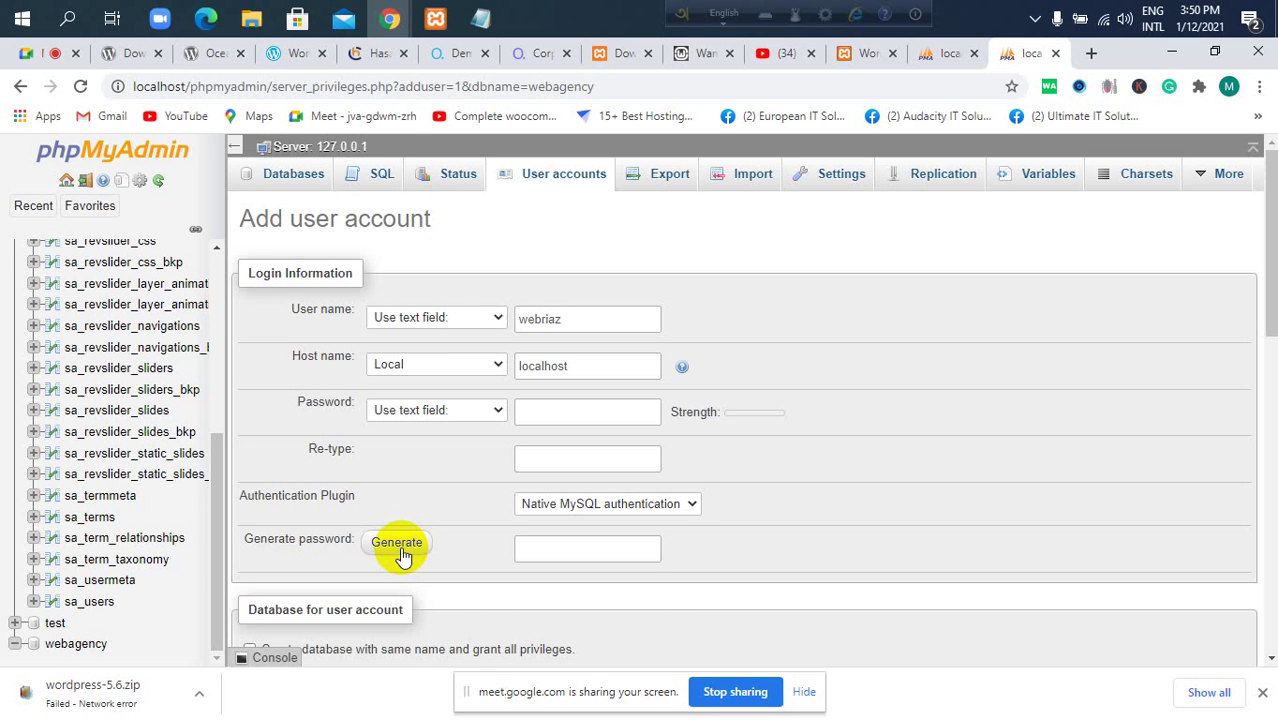
{"action": "left_click", "coordinate": [24, 55]}
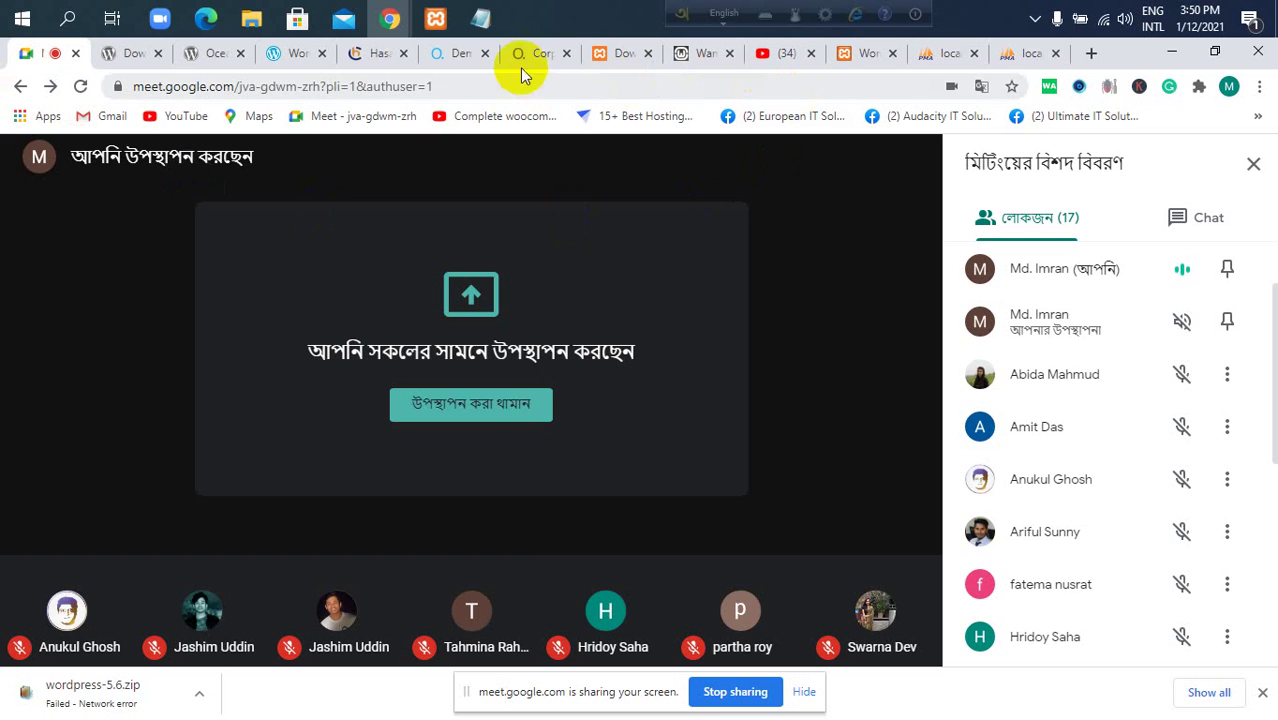
{"action": "left_click", "coordinate": [1008, 56]}
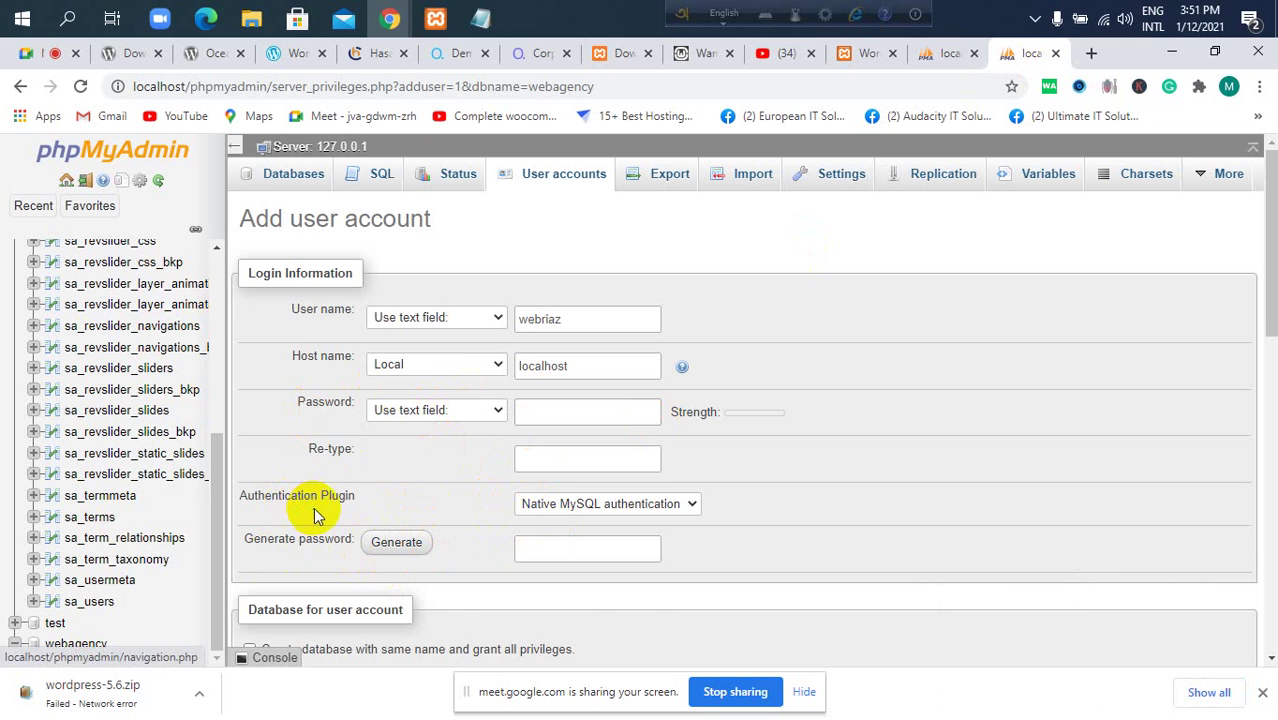
Generate a strong password for the new user and select the whole password.
{"action": "left_click", "coordinate": [386, 550]}
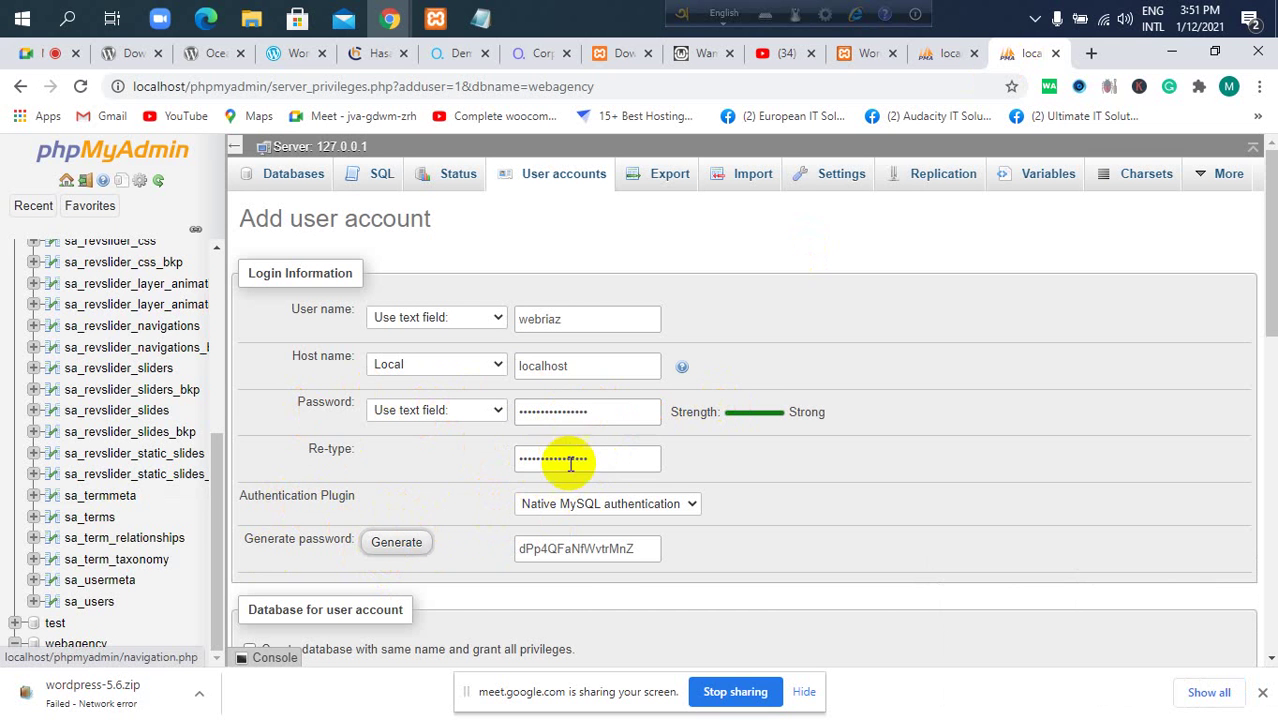
{"action": "left_click_drag", "start_coordinate": [519, 549], "coordinate": [640, 550]}
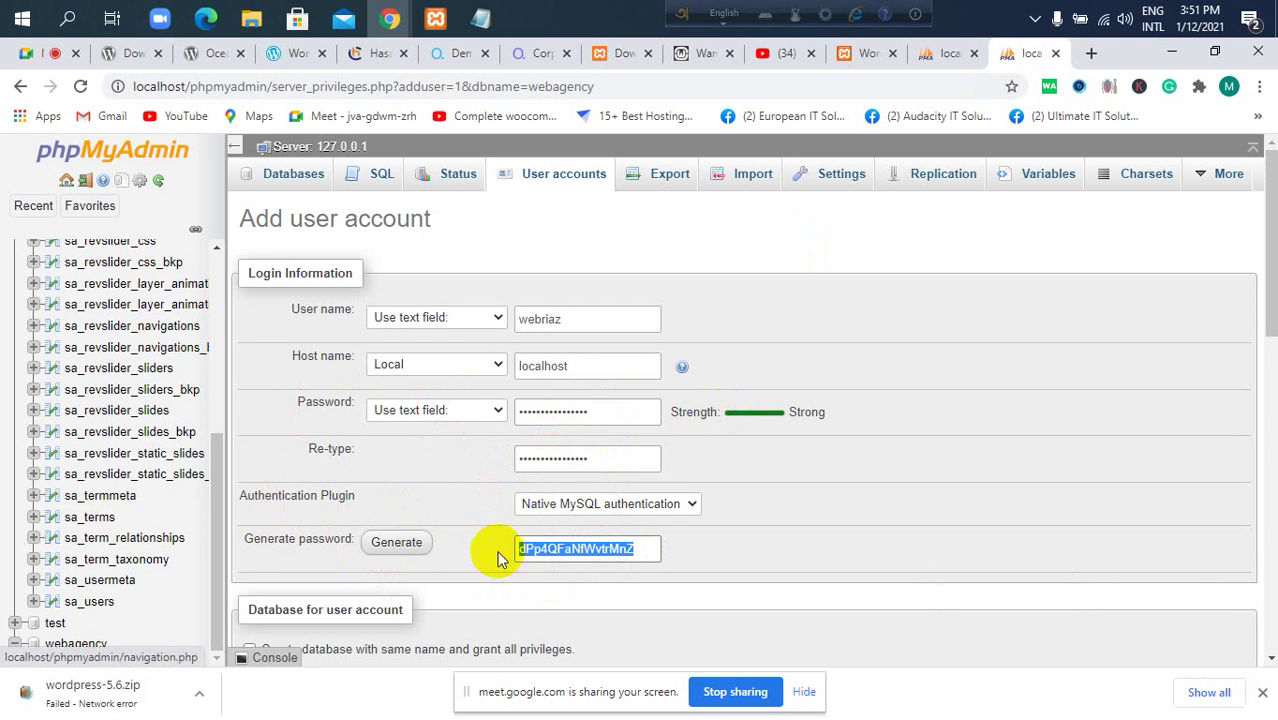
{"action": "left_click", "coordinate": [528, 556]}
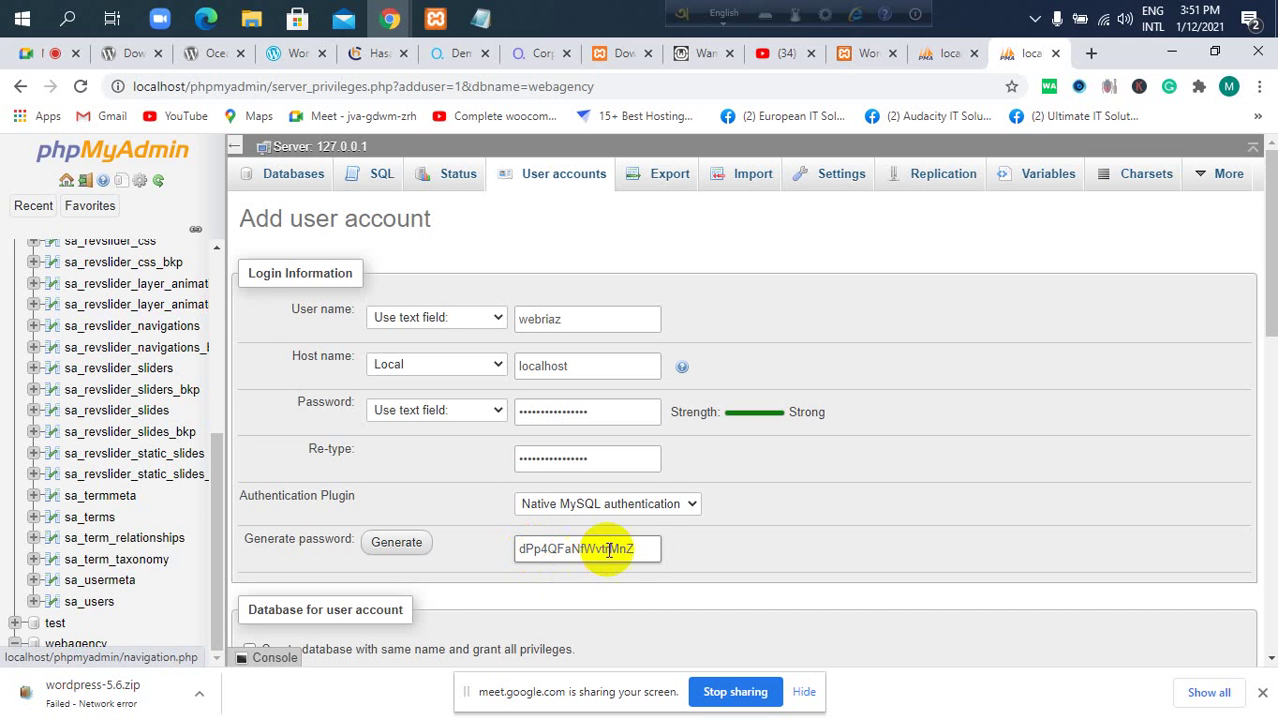
{"action": "left_click_drag", "start_coordinate": [632, 549], "coordinate": [499, 551]}
{"action": "key", "text": "ctrl+c"}
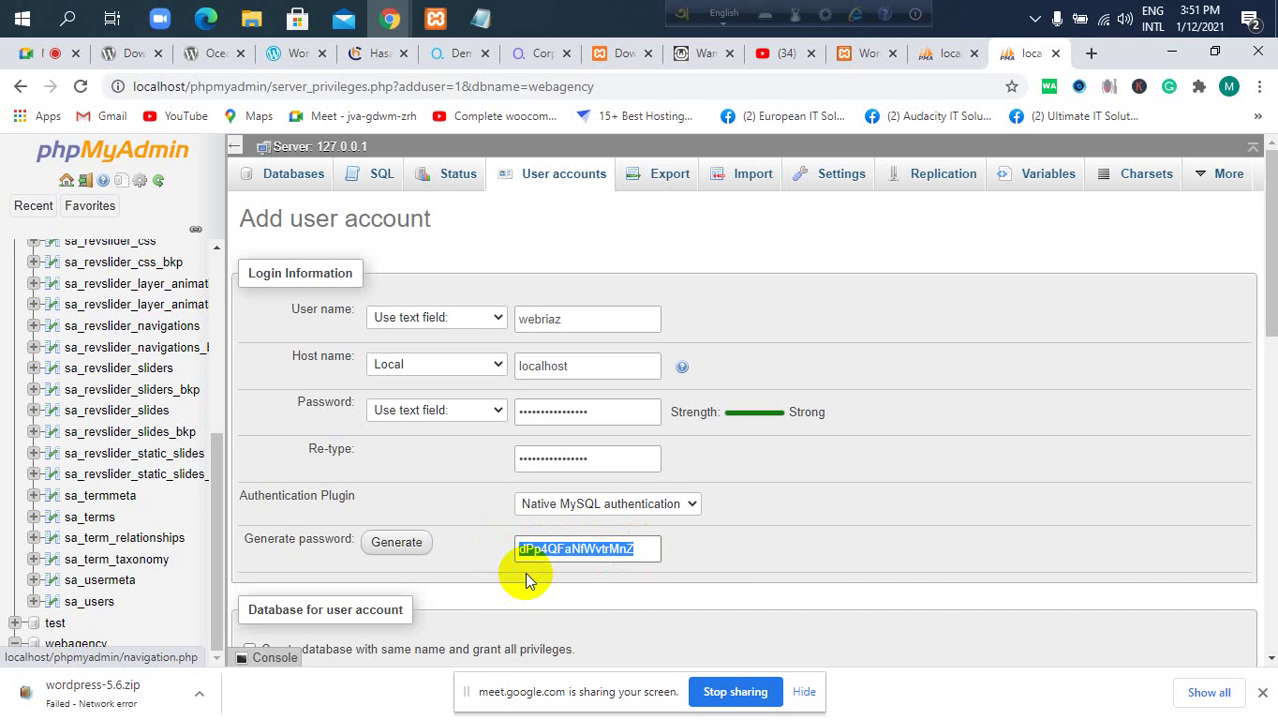
Add the password and host localhost to the Notepad notes and start saving them.
{"action": "left_click", "coordinate": [480, 18]}
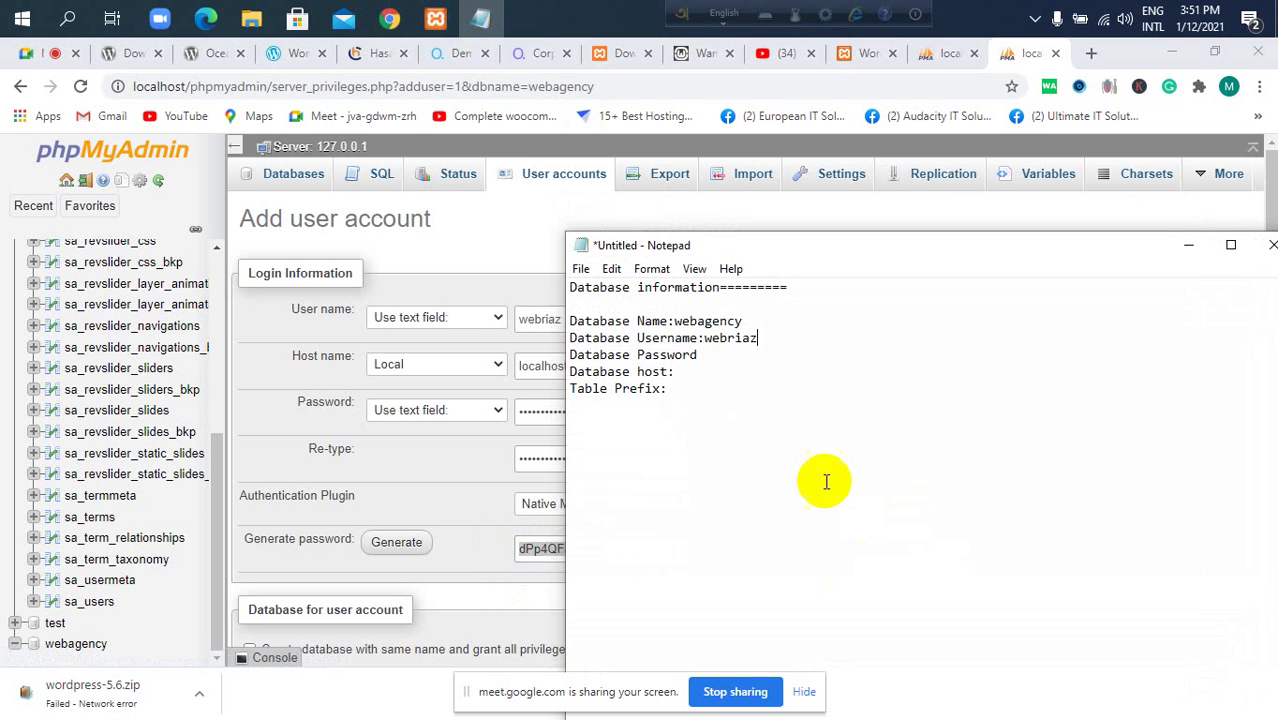
{"action": "left_click", "coordinate": [720, 357]}
{"action": "type", "text": ":"}
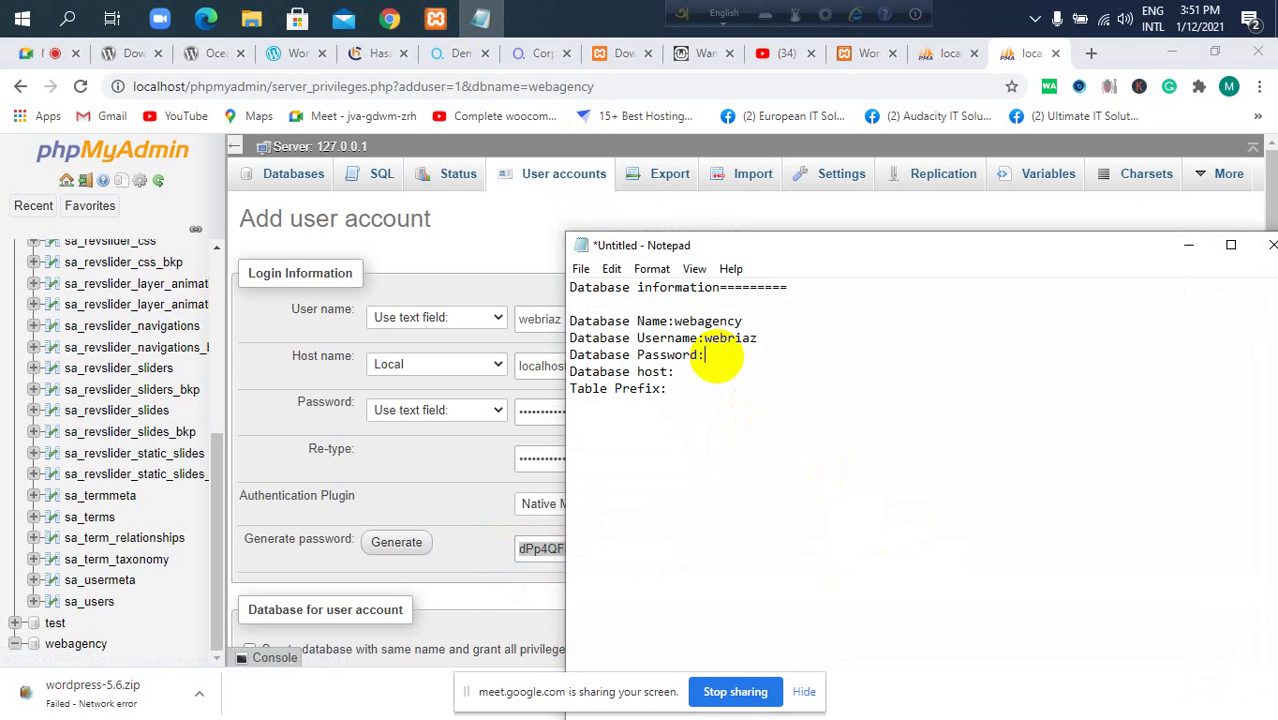
{"action": "key", "text": "ctrl+v"}
{"action": "left_click", "coordinate": [688, 376]}
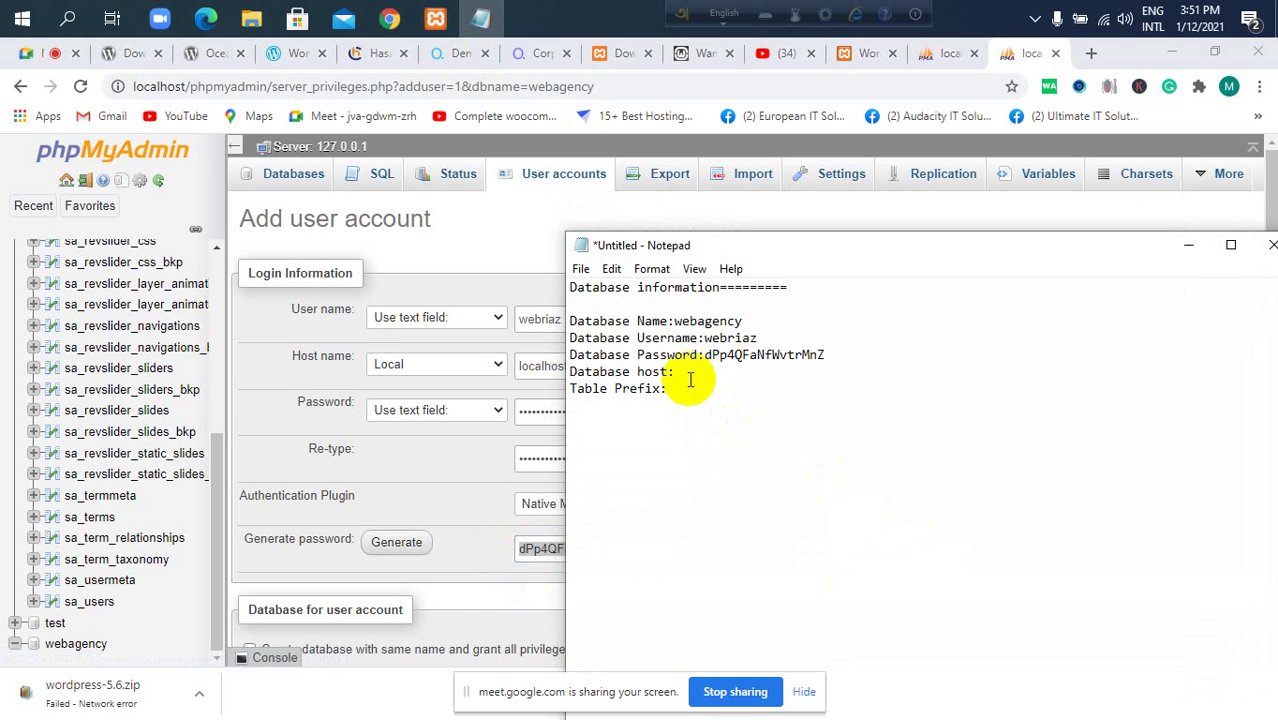
{"action": "type", "text": "locahost"}
{"action": "left_click", "coordinate": [708, 336]}
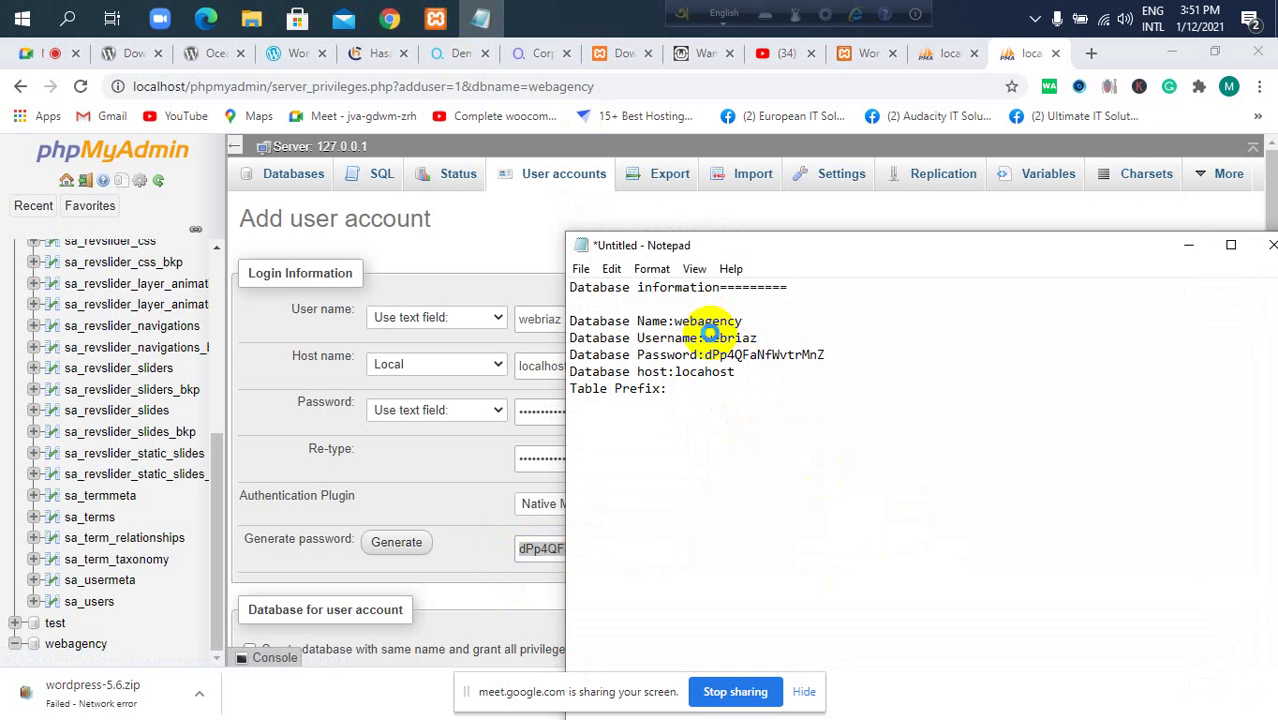
{"action": "key", "text": "ctrl+s"}
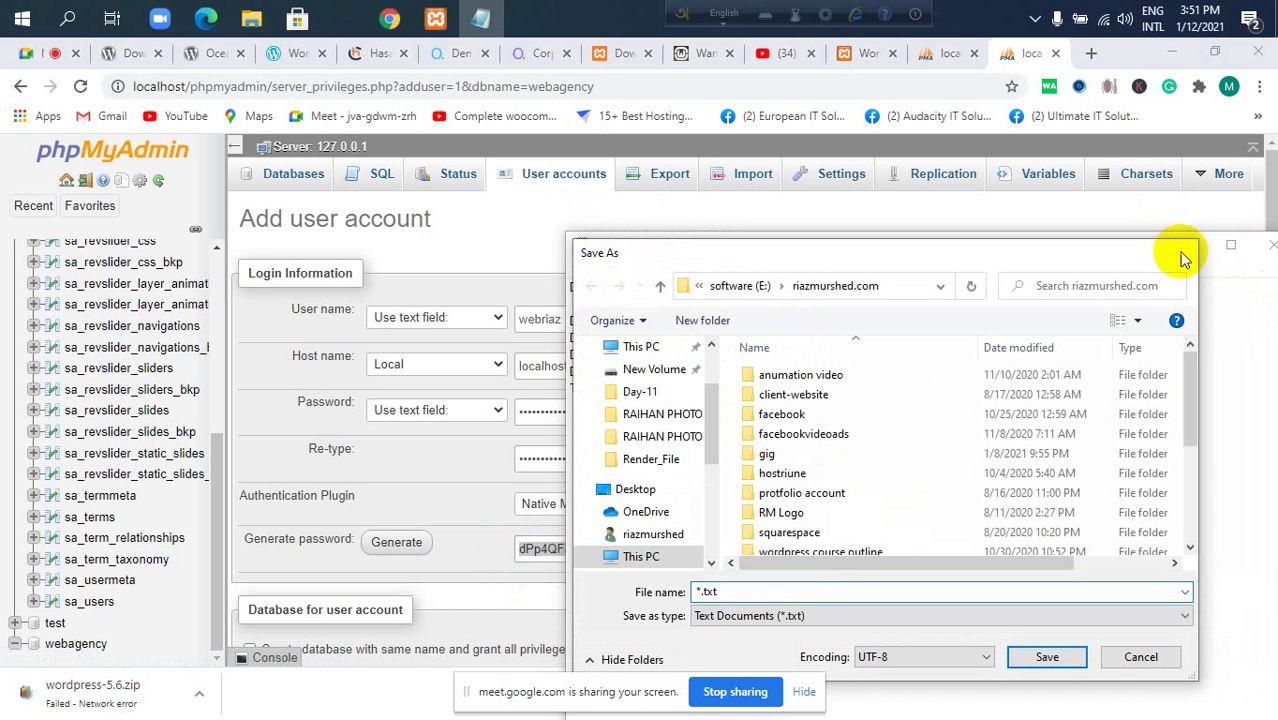
Cancel Save As, minimize Notepad, and scroll to the Database for user account section.
{"action": "left_click", "coordinate": [1183, 258]}
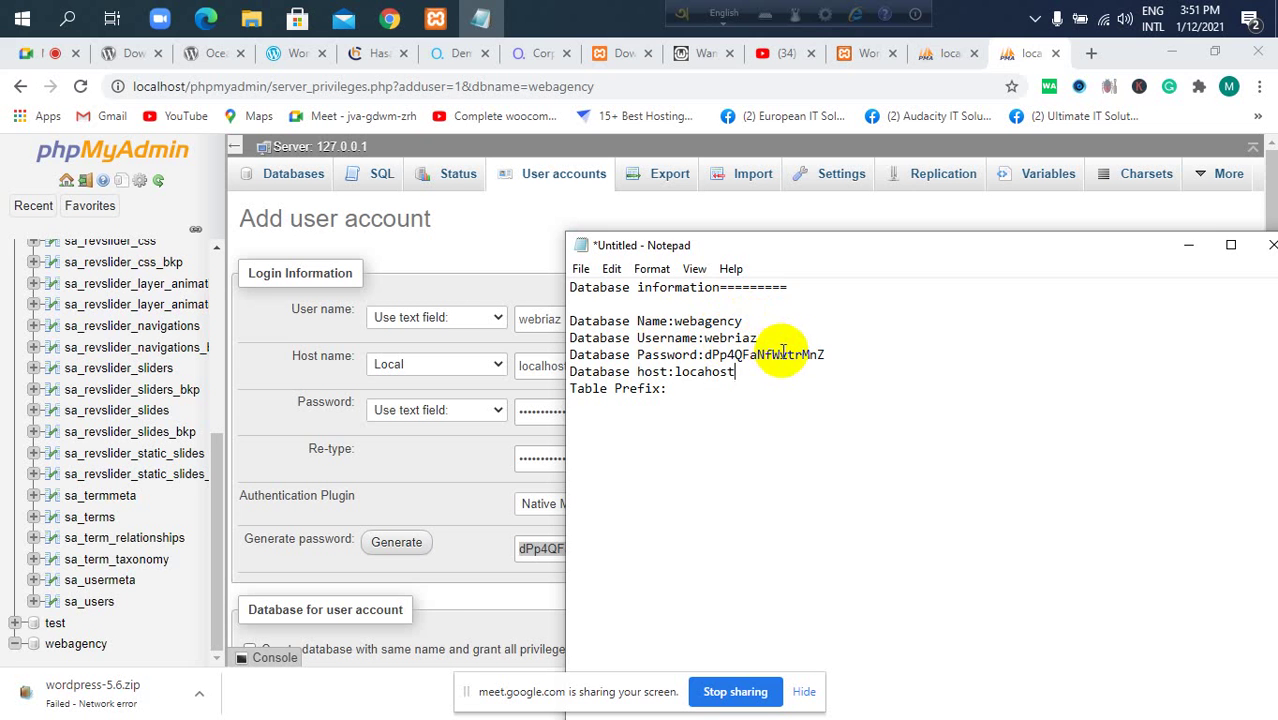
{"action": "left_click", "coordinate": [1193, 247]}
{"action": "scroll", "coordinate": [684, 403], "scroll_direction": "down", "scroll_amount": 3}
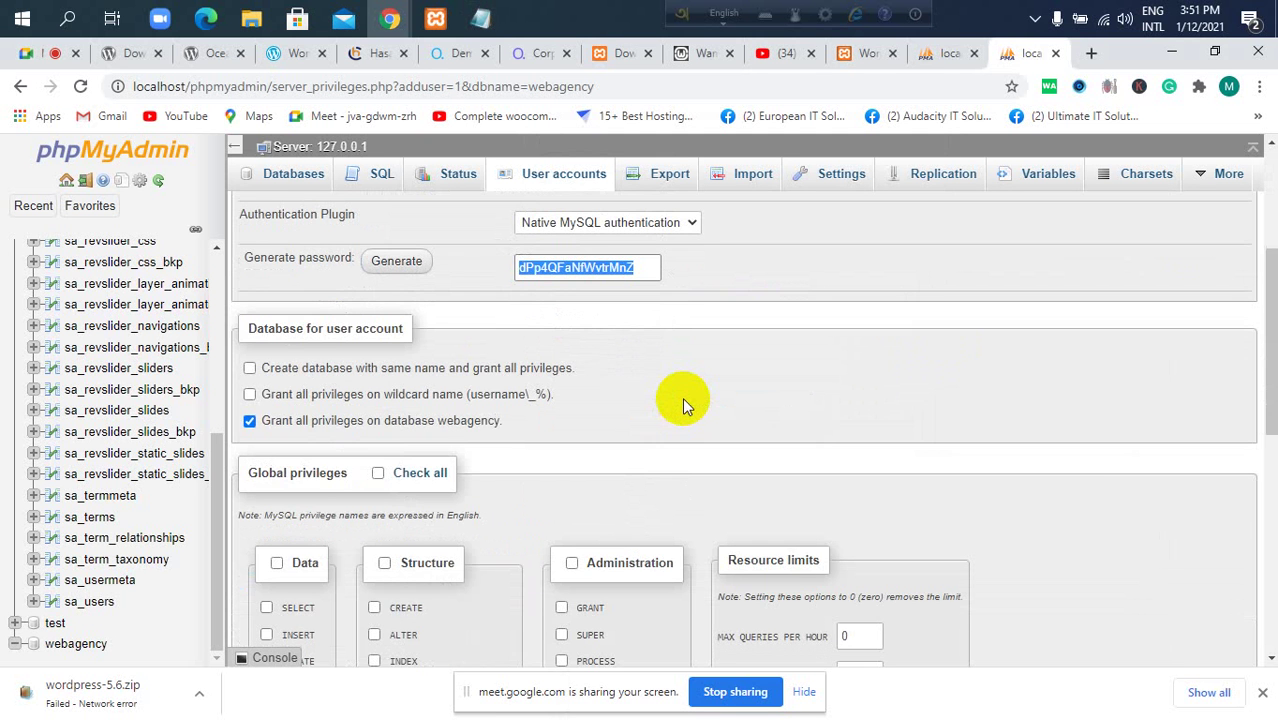
{"action": "scroll", "coordinate": [699, 390], "scroll_direction": "up", "scroll_amount": 3}
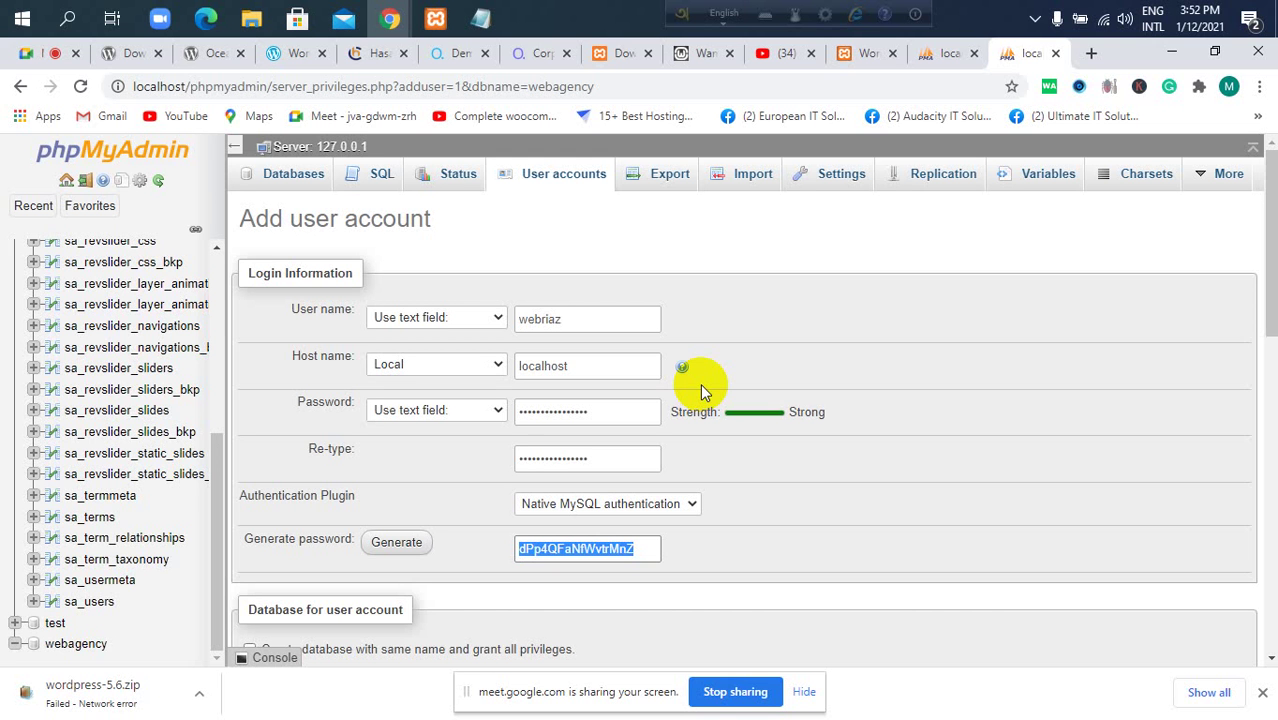
{"action": "scroll", "coordinate": [480, 457], "scroll_direction": "down", "scroll_amount": 3}
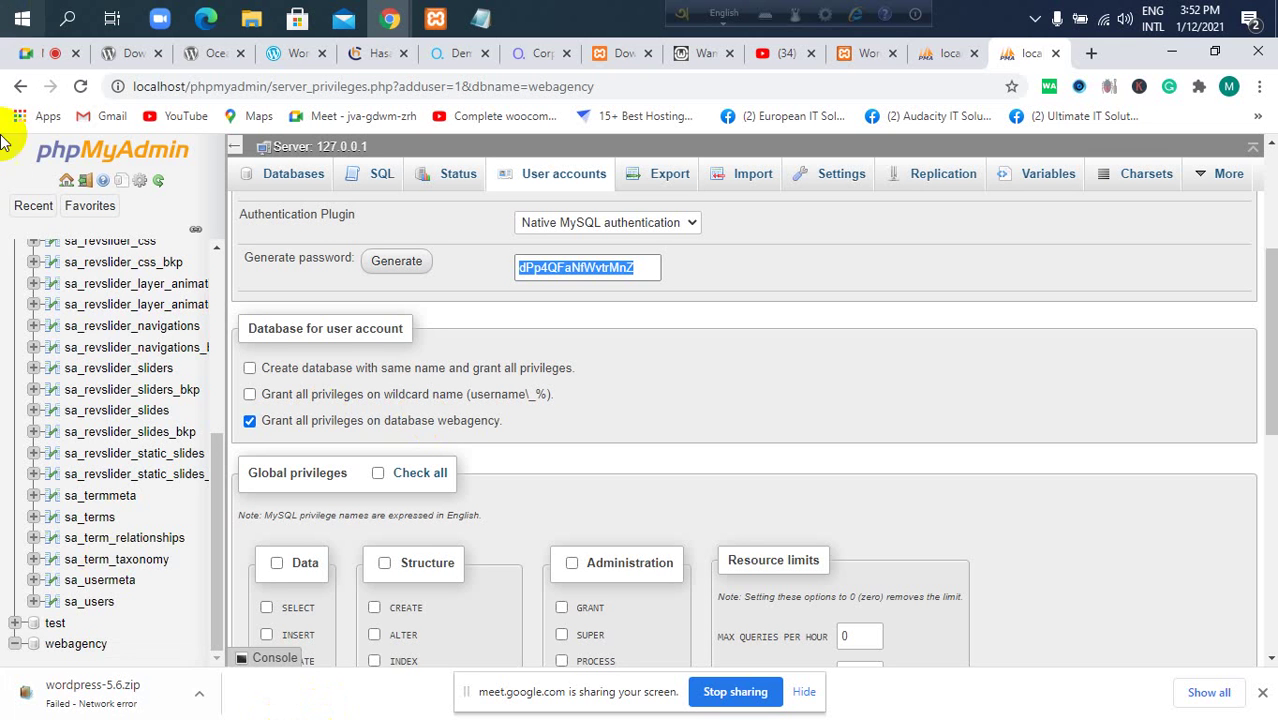
Admit the waiting participant in Google Meet, then return to the phpMyAdmin user form.
{"action": "left_click", "coordinate": [31, 53]}
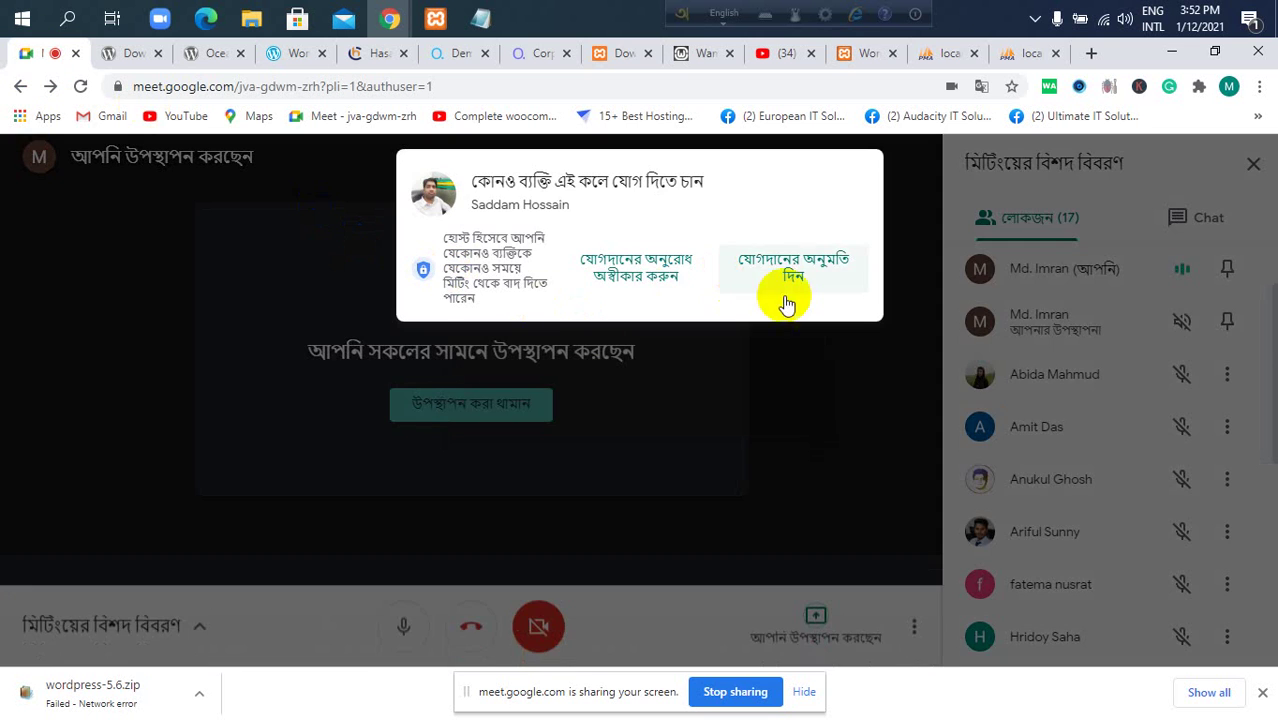
{"action": "left_click", "coordinate": [795, 276]}
{"action": "left_click", "coordinate": [436, 20]}
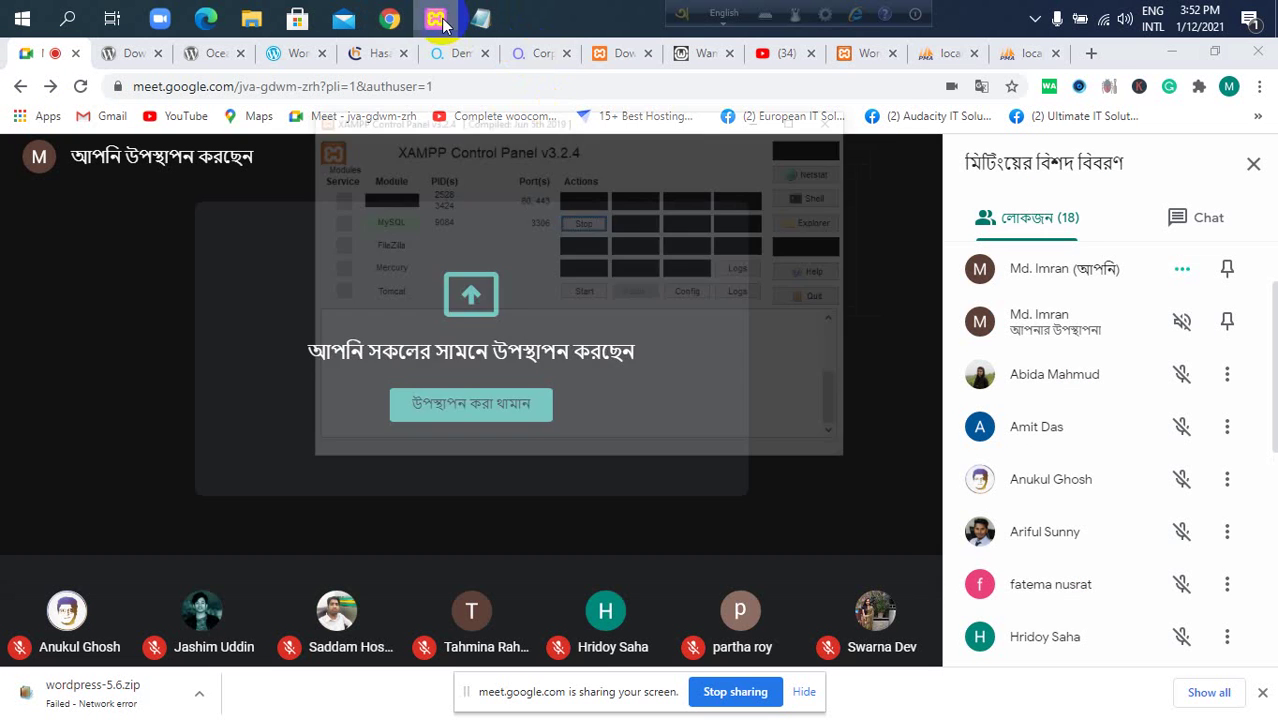
{"action": "left_click", "coordinate": [806, 152]}
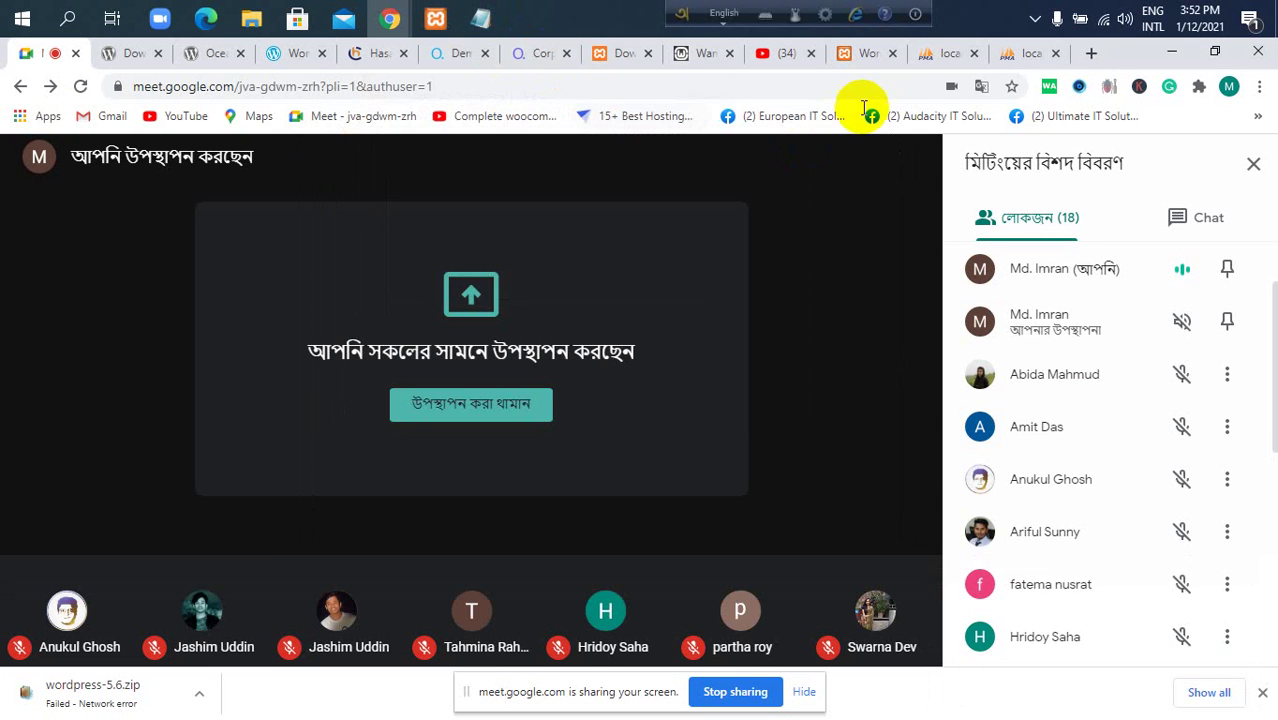
{"action": "left_click", "coordinate": [1003, 58]}
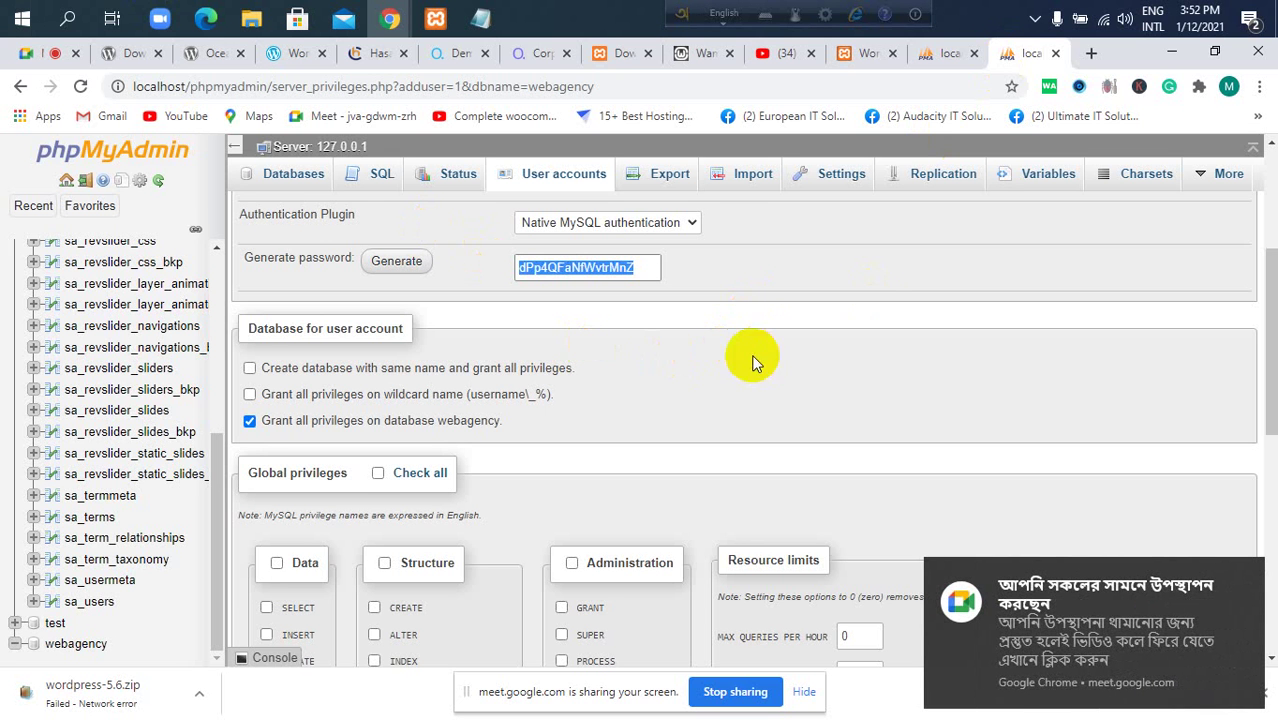
Check all global privileges for the new user and click Go to create the account.
{"action": "scroll", "coordinate": [870, 372], "scroll_direction": "down", "scroll_amount": 1}
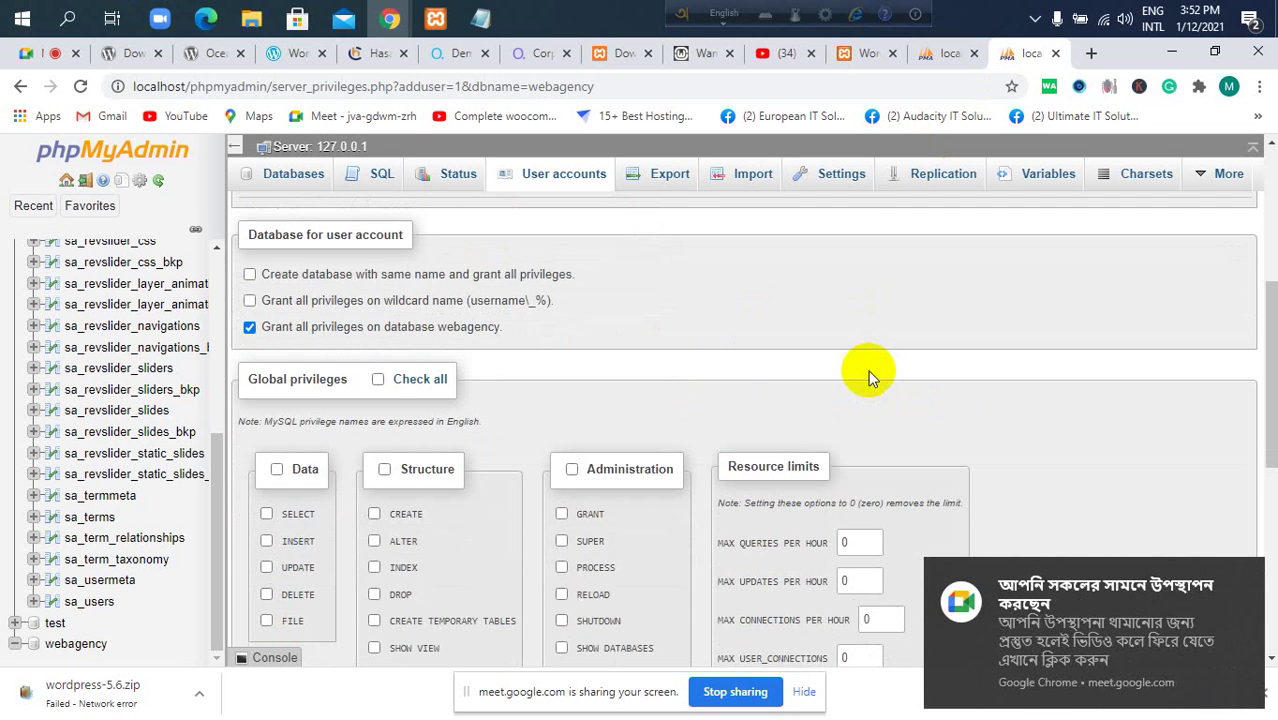
{"action": "scroll", "coordinate": [870, 372], "scroll_direction": "up", "scroll_amount": 4}
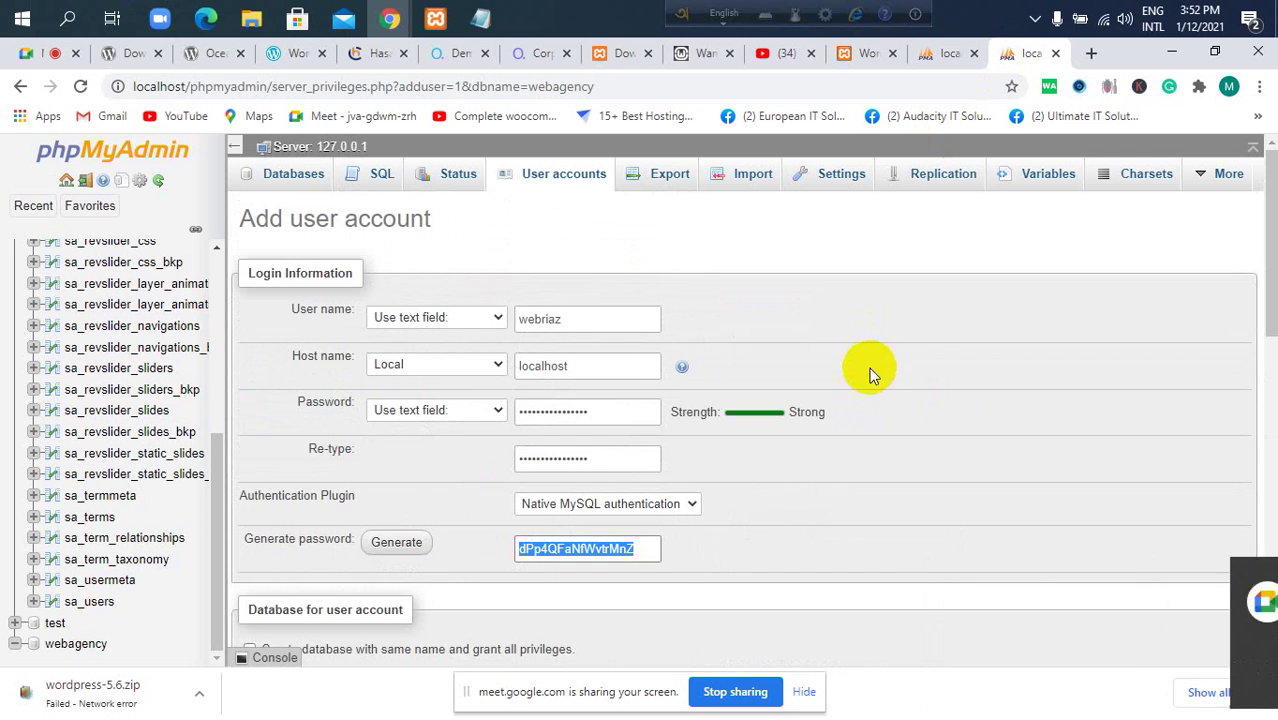
{"action": "scroll", "coordinate": [565, 418], "scroll_direction": "down", "scroll_amount": 3}
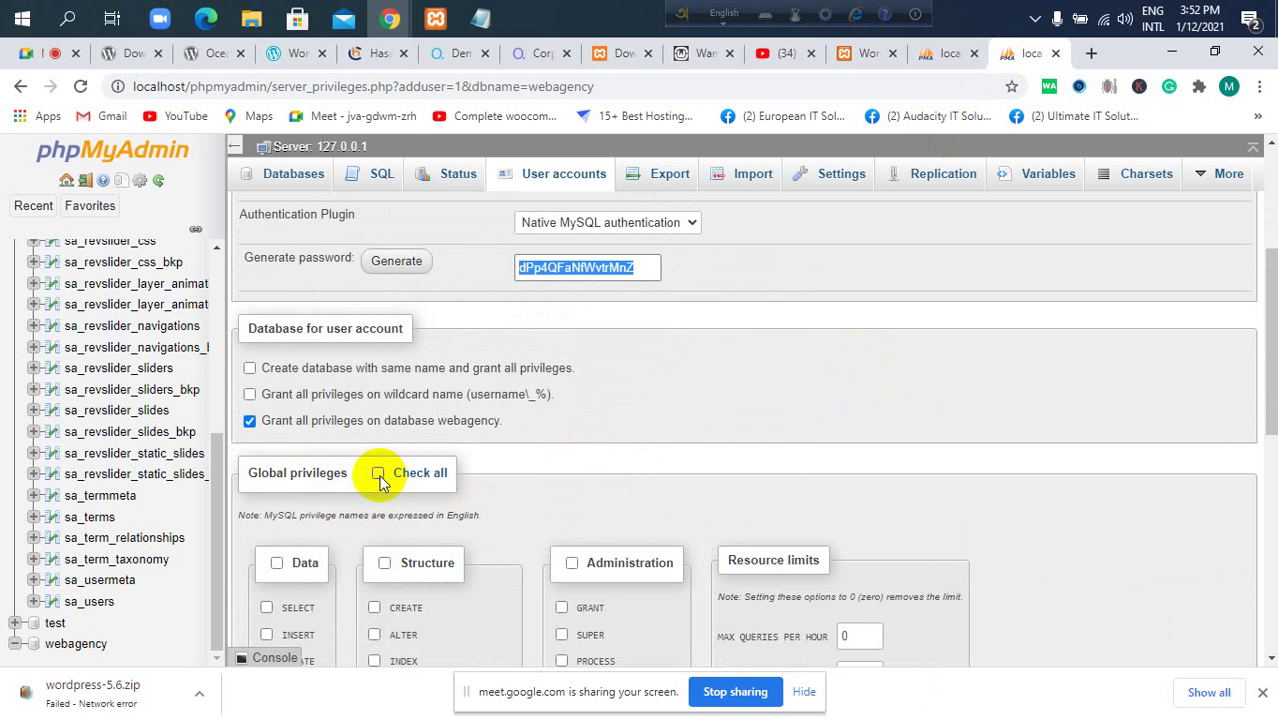
{"action": "left_click", "coordinate": [378, 474]}
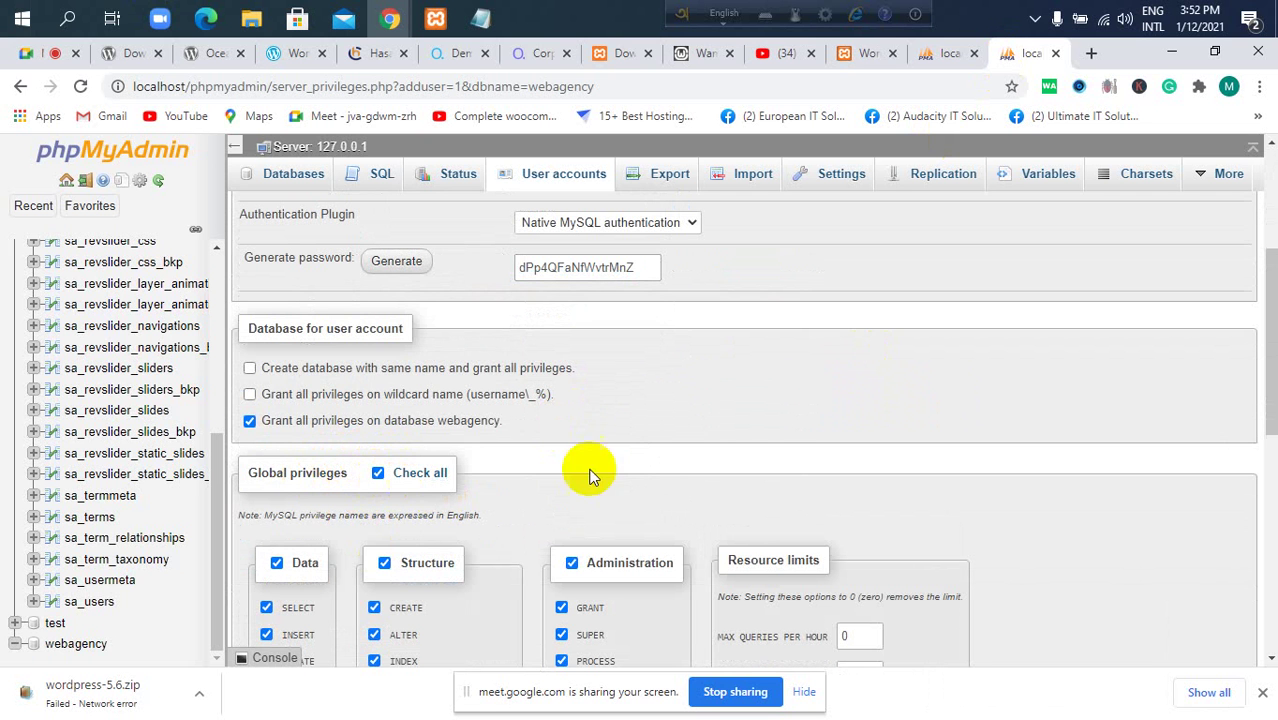
{"action": "scroll", "coordinate": [320, 450], "scroll_direction": "down", "scroll_amount": 1}
{"action": "scroll", "coordinate": [298, 395], "scroll_direction": "down", "scroll_amount": 1}
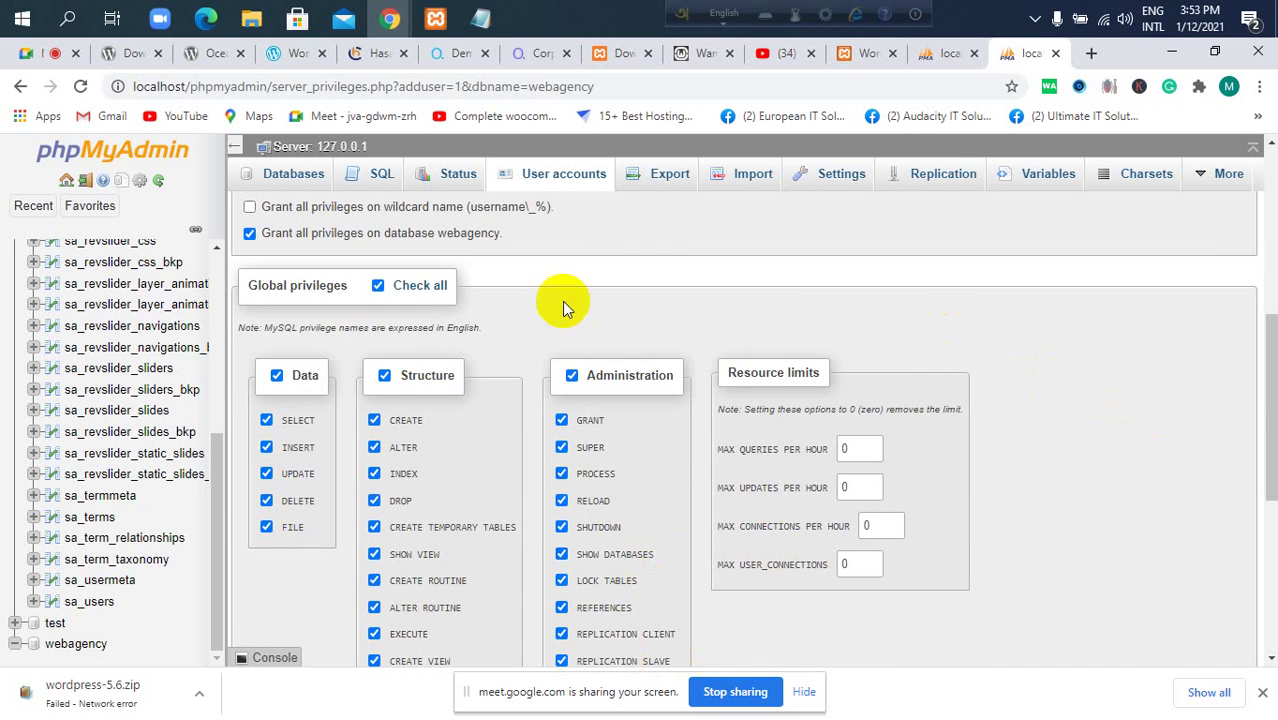
{"action": "scroll", "coordinate": [506, 451], "scroll_direction": "down", "scroll_amount": 5}
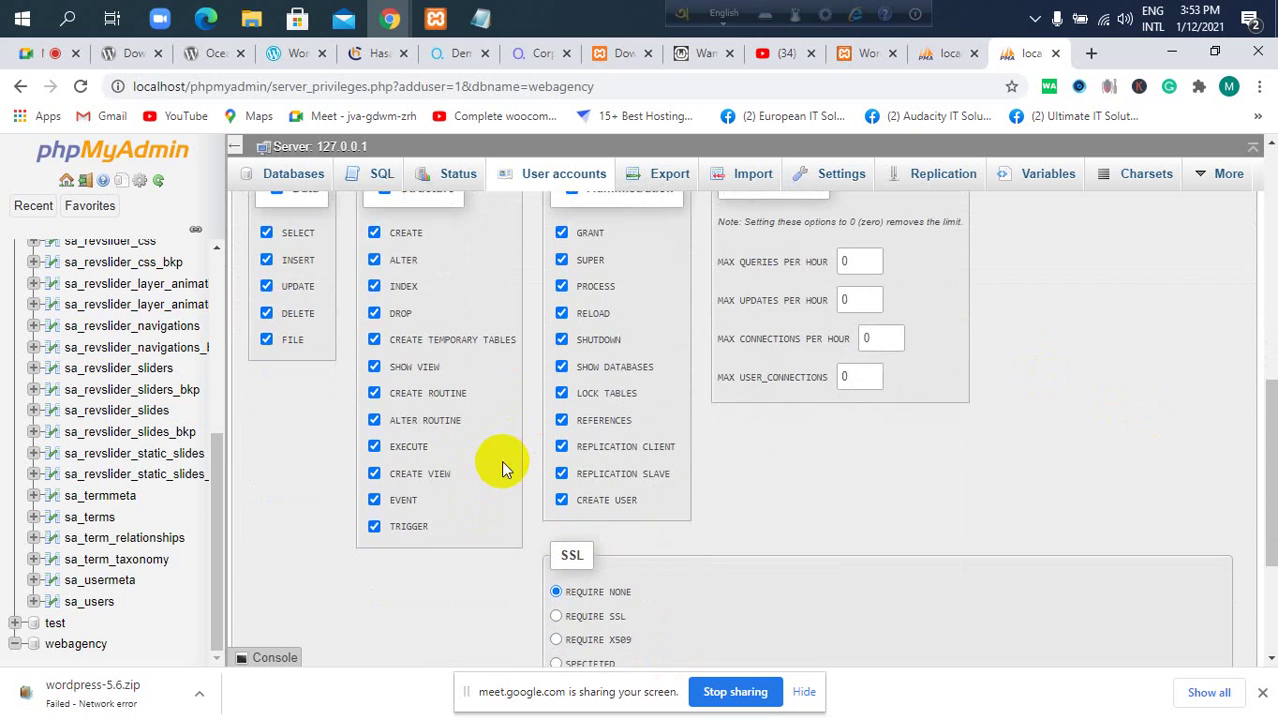
{"action": "left_click", "coordinate": [1232, 596]}
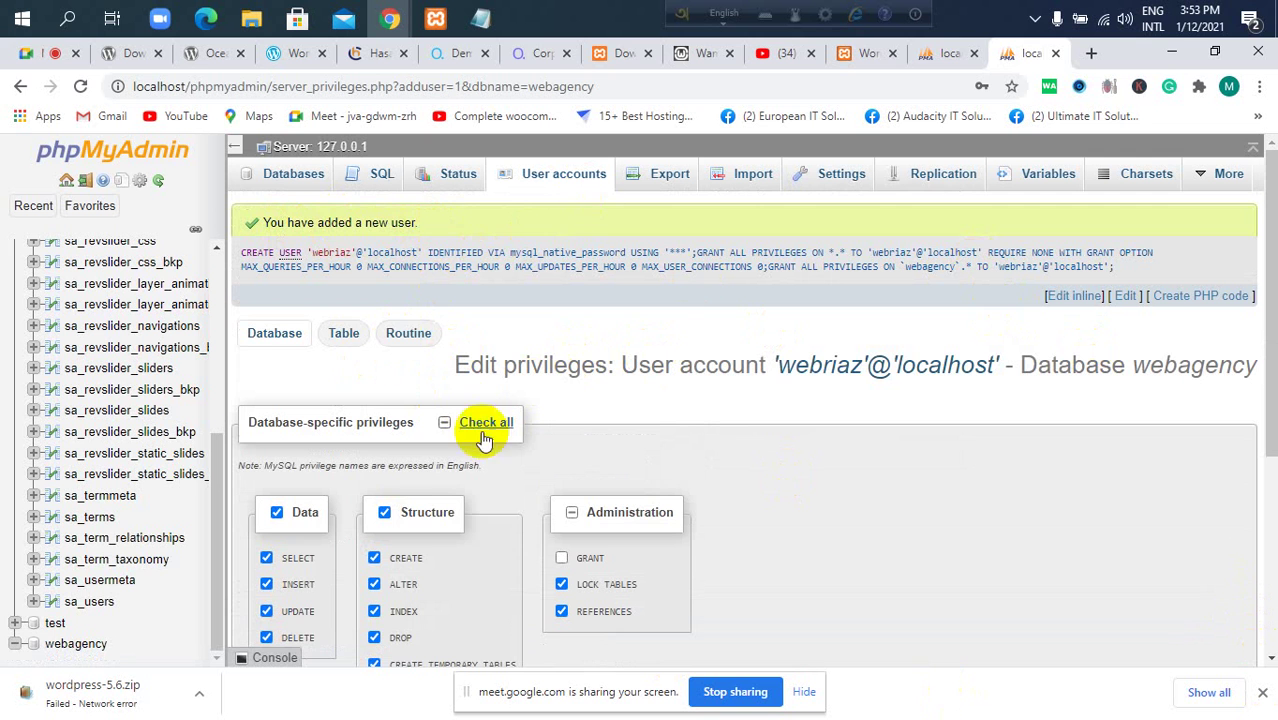
Review webagency's Privileges tab to confirm the new user has access, then switch to Google Meet.
{"action": "left_click", "coordinate": [85, 646]}
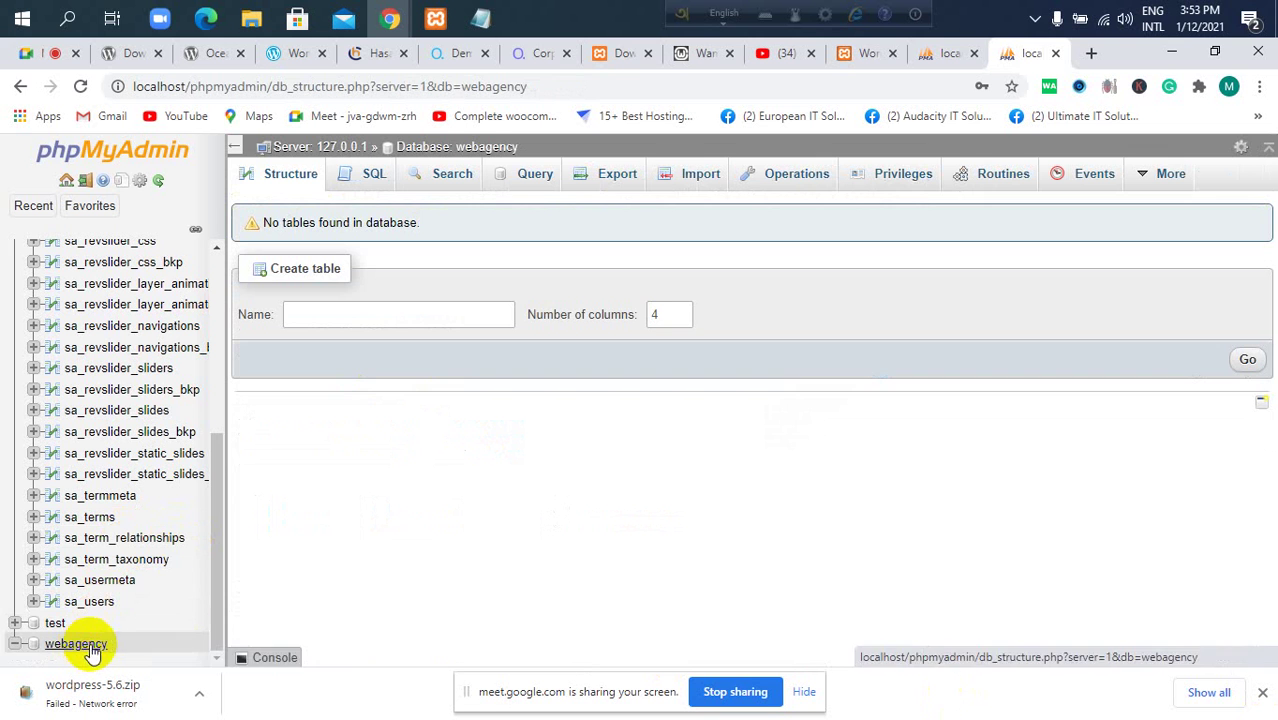
{"action": "left_click", "coordinate": [905, 176]}
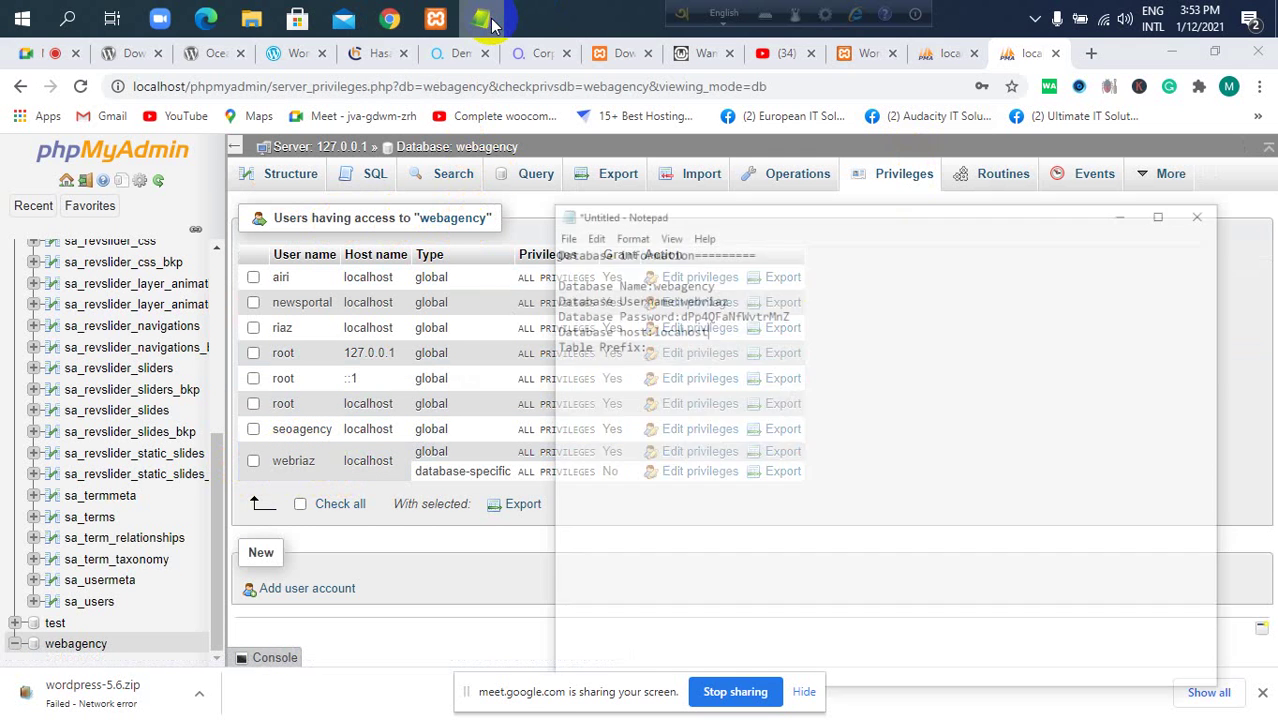
{"action": "left_click", "coordinate": [40, 52]}
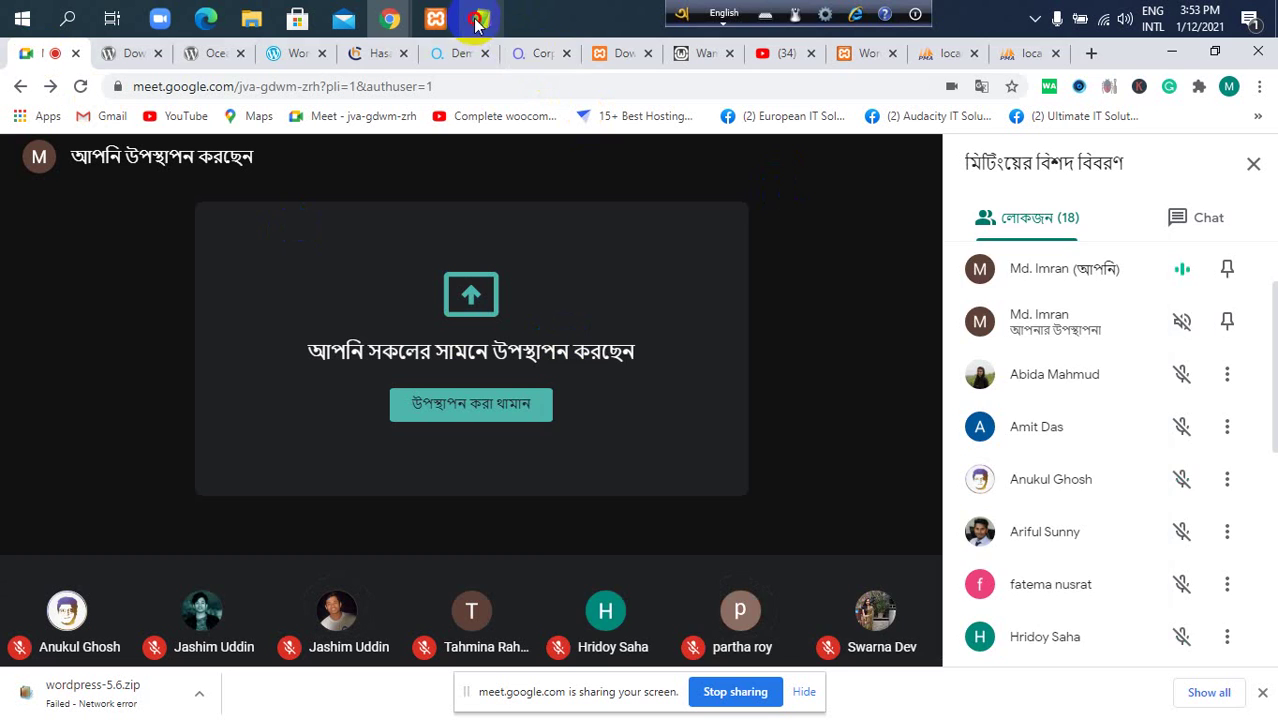
Check the four required database details against the notes, then click 'Let's go!'.
{"action": "left_click", "coordinate": [481, 18]}
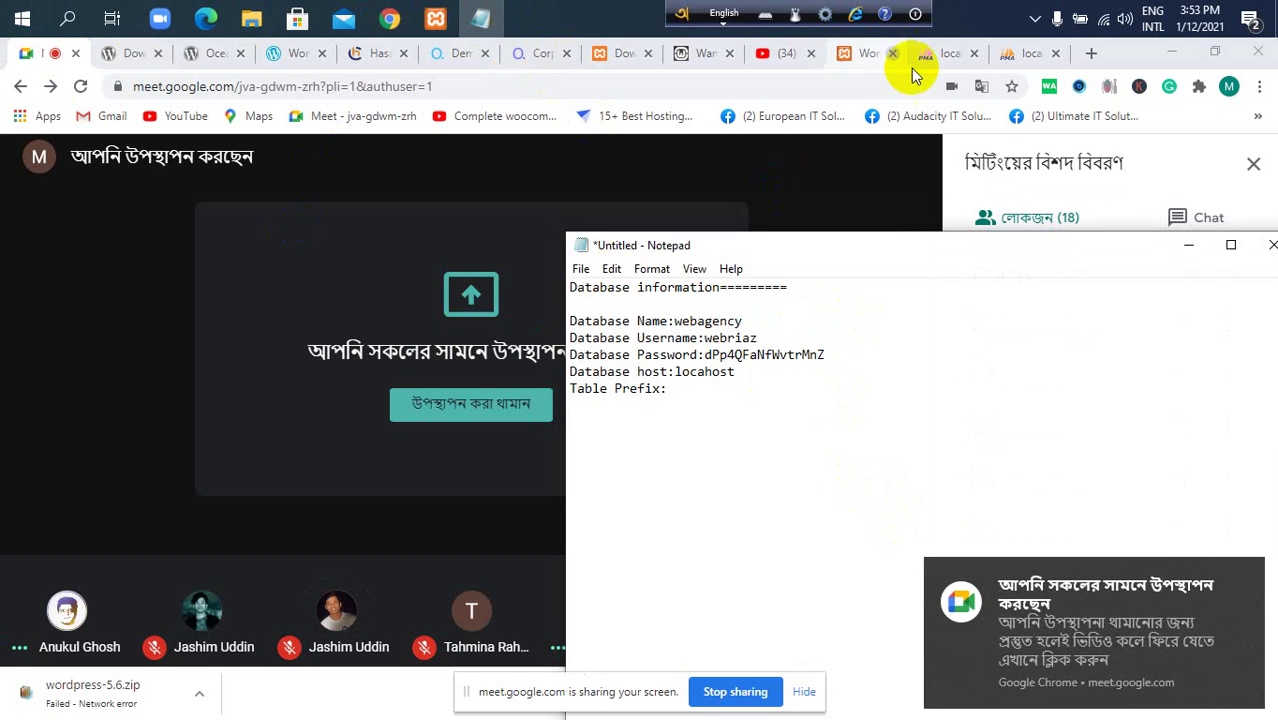
{"action": "left_click", "coordinate": [865, 53]}
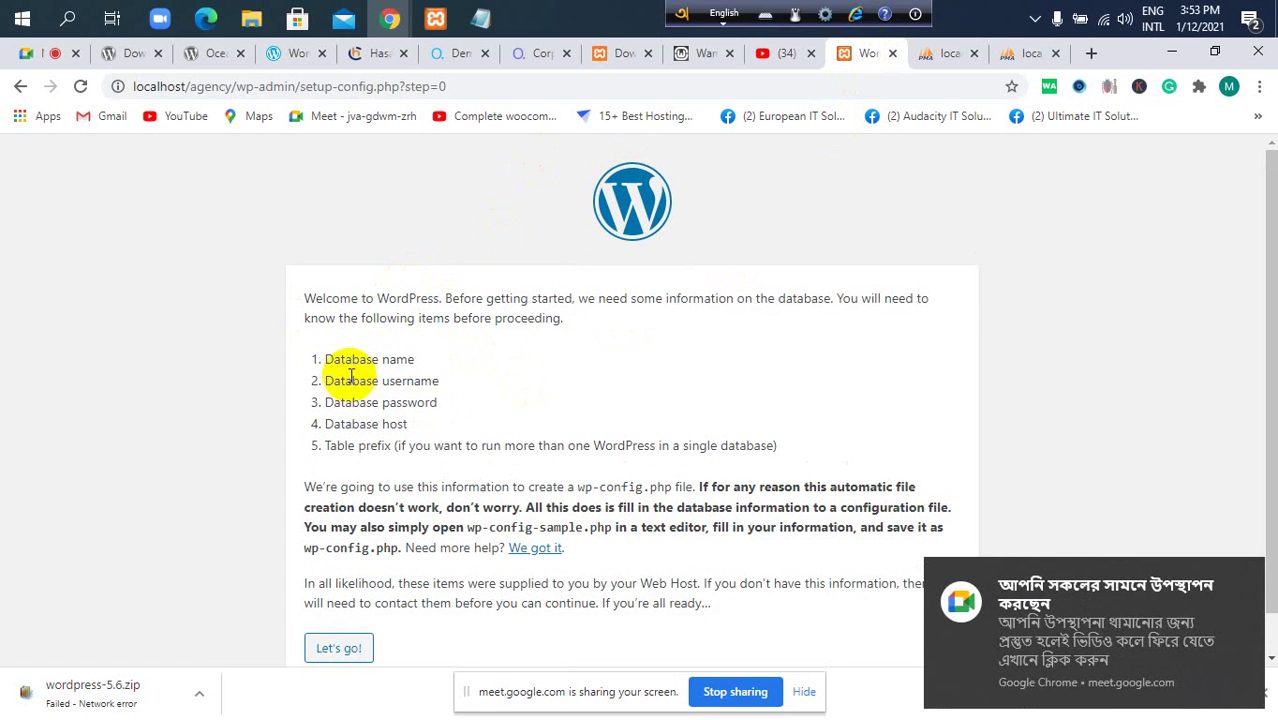
{"action": "left_click_drag", "start_coordinate": [323, 356], "coordinate": [433, 421]}
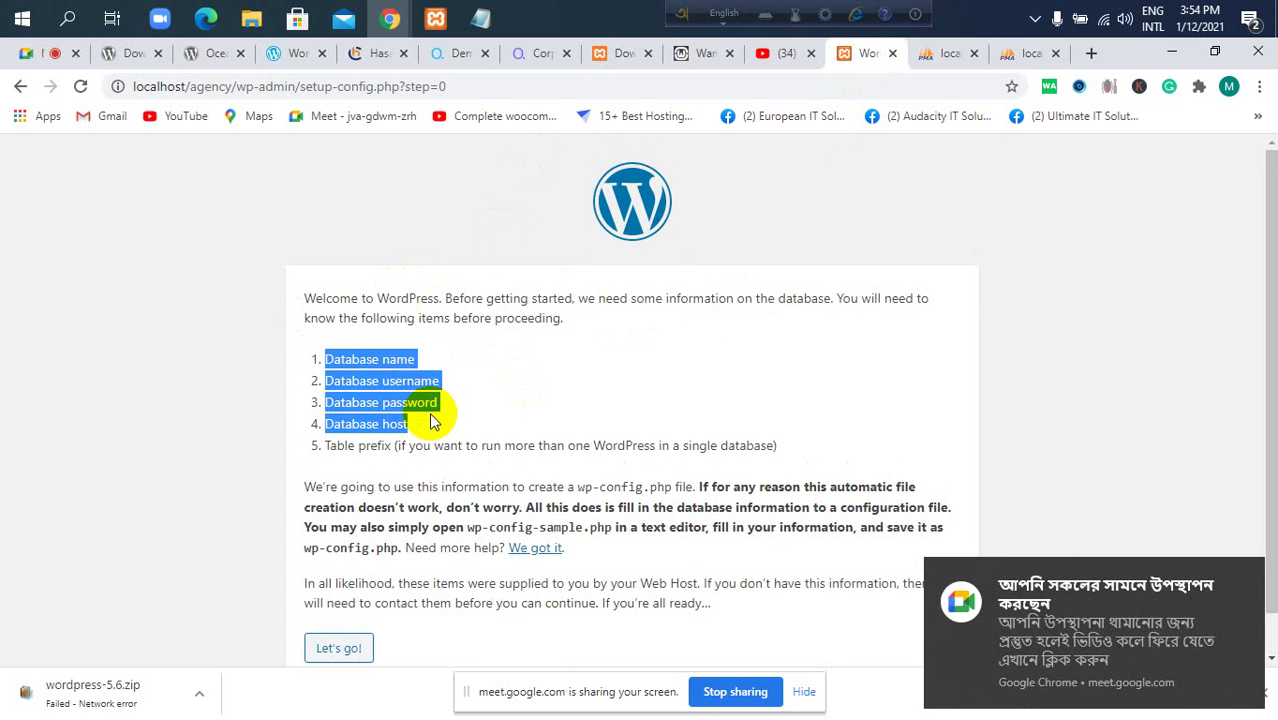
{"action": "left_click", "coordinate": [488, 20]}
{"action": "left_click", "coordinate": [488, 20]}
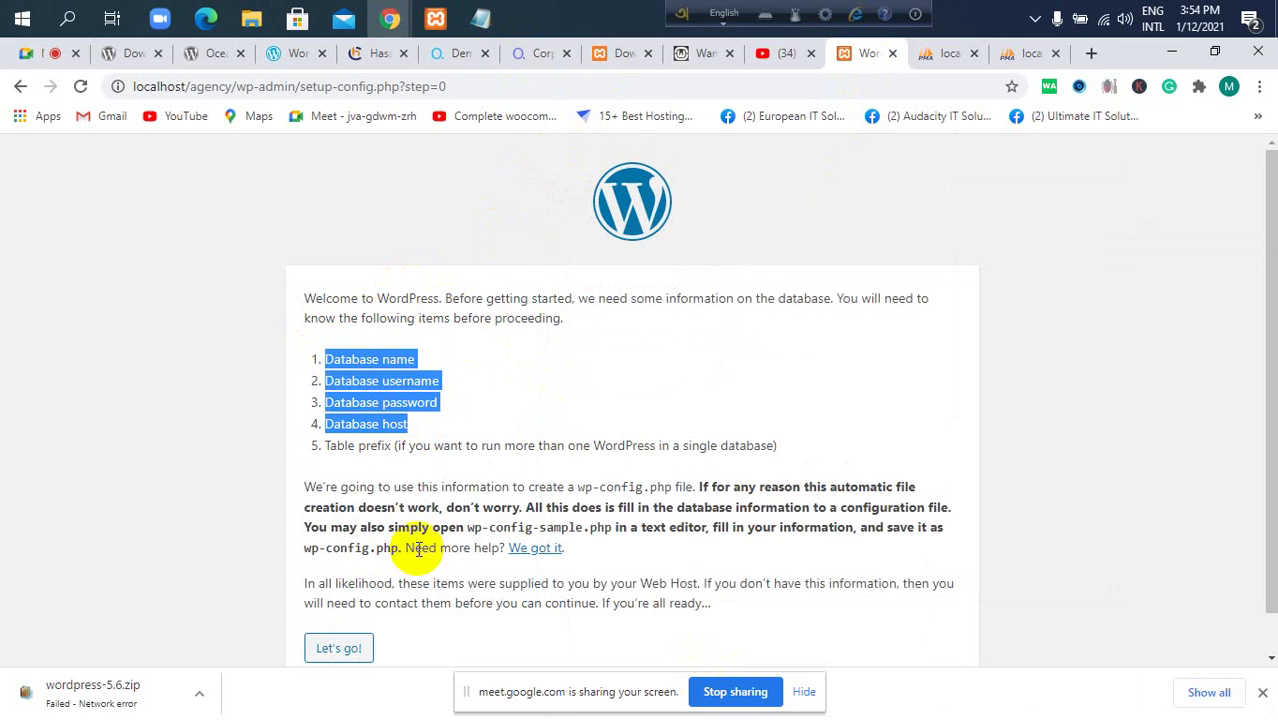
{"action": "left_click", "coordinate": [345, 652]}
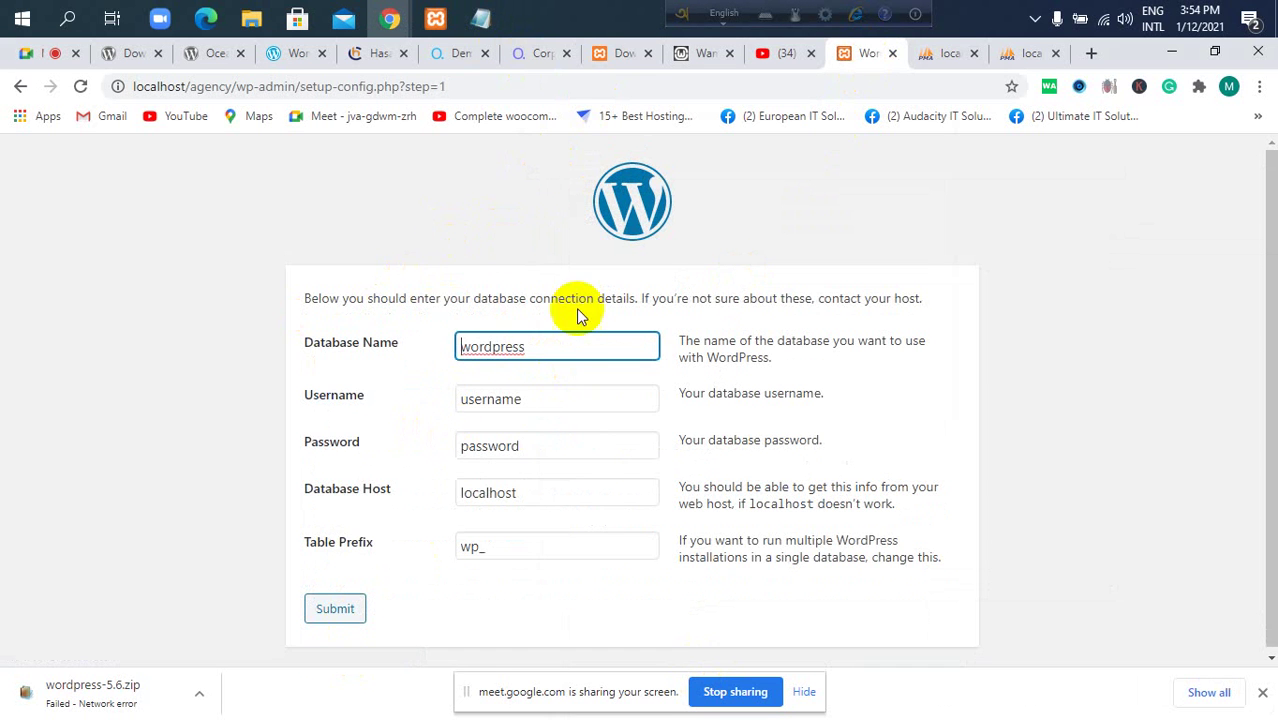
Paste webagency into Database Name and the new user name into Username from the notes.
{"action": "left_click", "coordinate": [483, 17]}
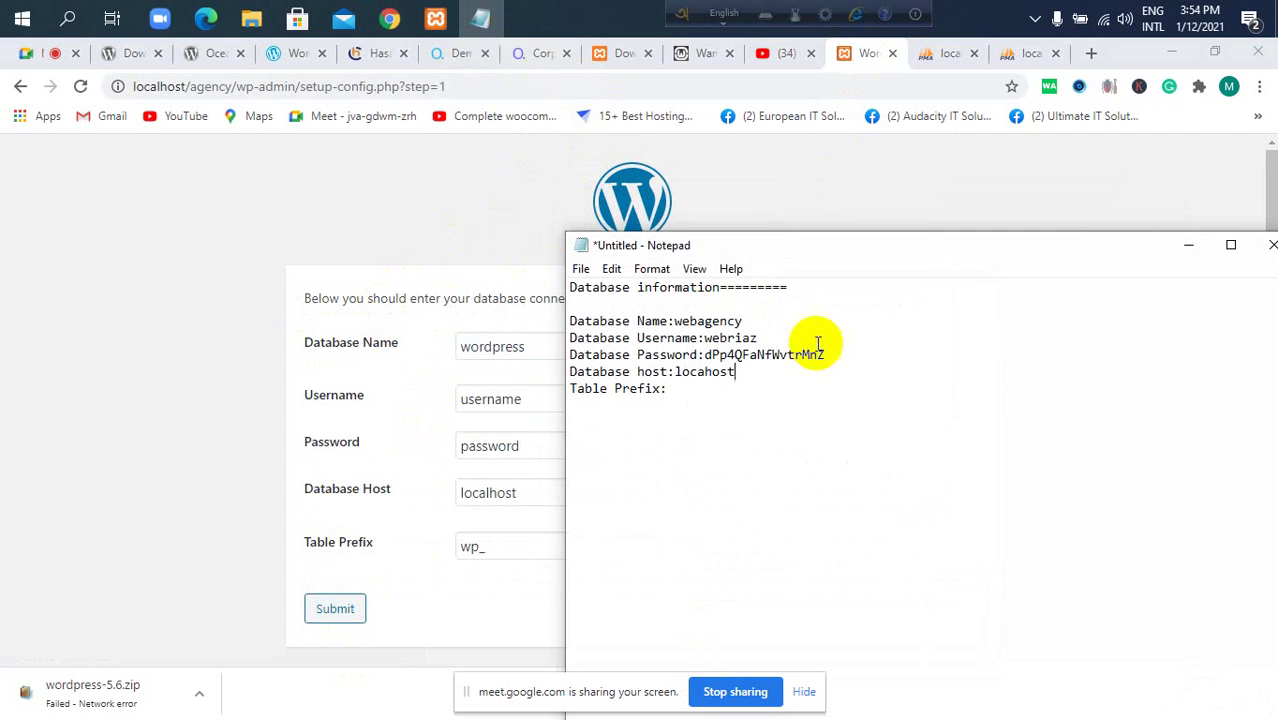
{"action": "left_click_drag", "start_coordinate": [750, 321], "coordinate": [672, 320]}
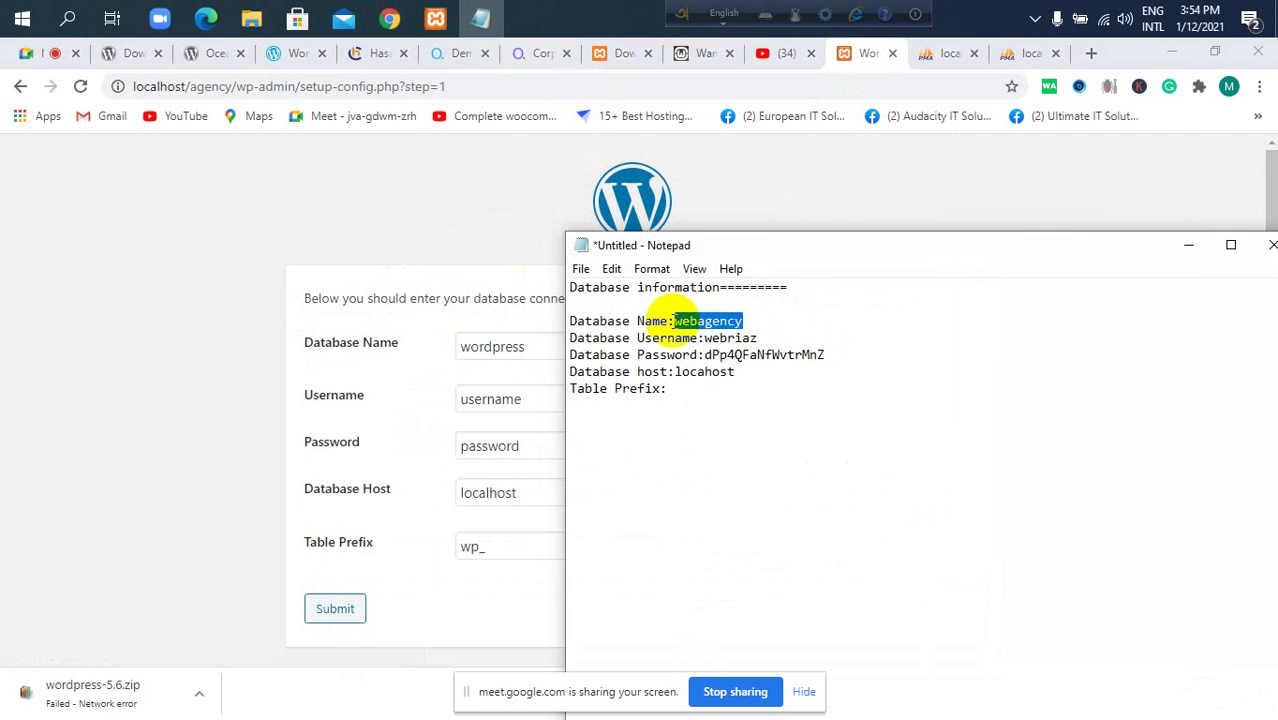
{"action": "key", "text": "ctrl+c"}
{"action": "double_click", "coordinate": [502, 347]}
{"action": "key", "text": "ctrl+v"}
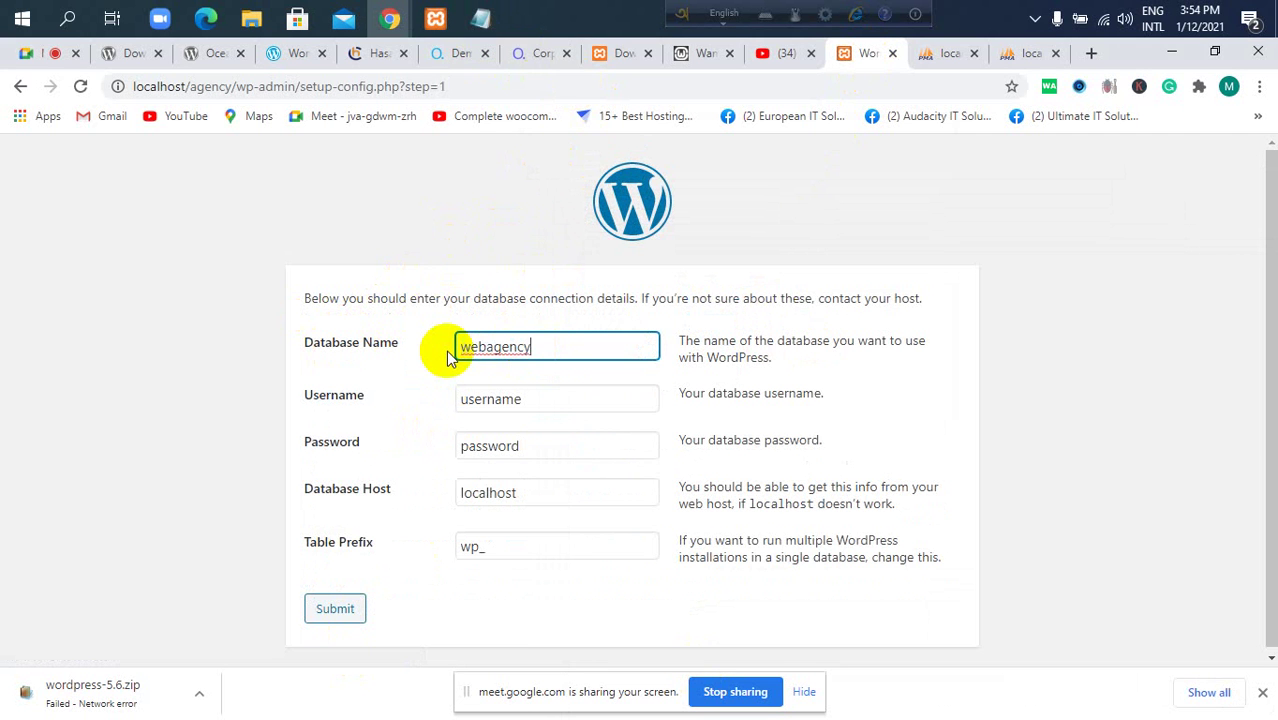
{"action": "left_click", "coordinate": [481, 17]}
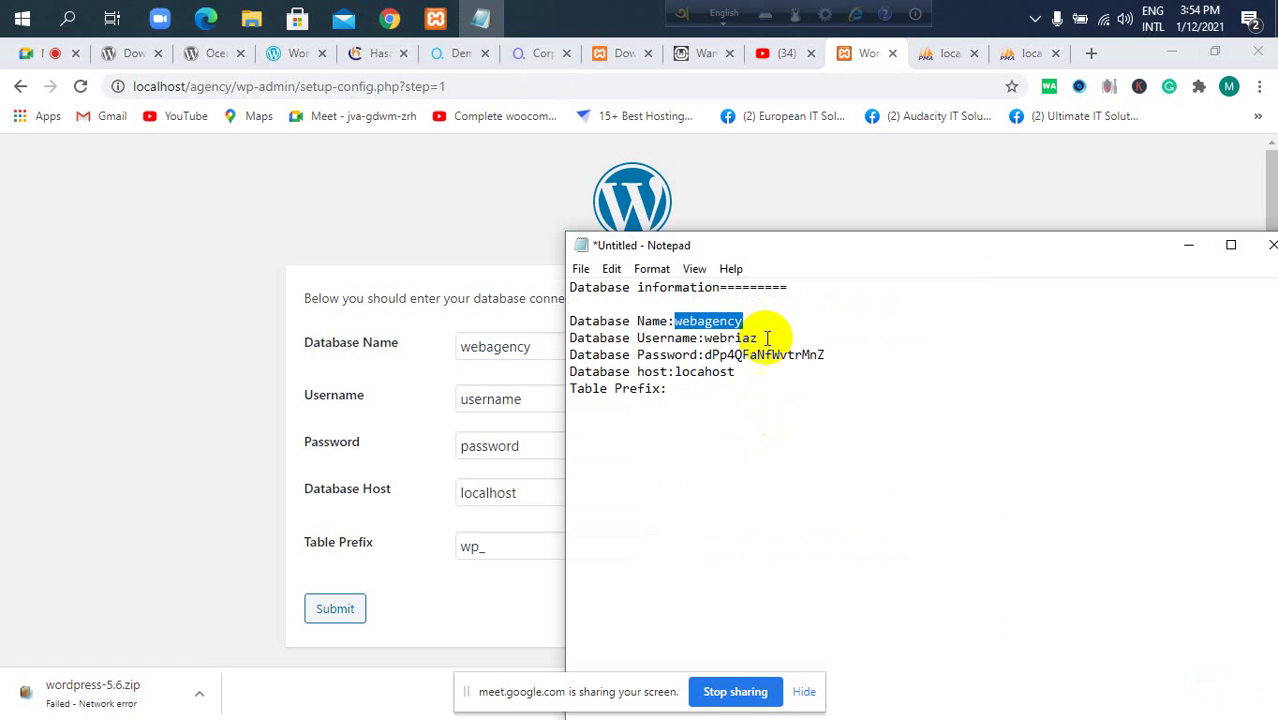
{"action": "left_click_drag", "start_coordinate": [757, 338], "coordinate": [703, 338]}
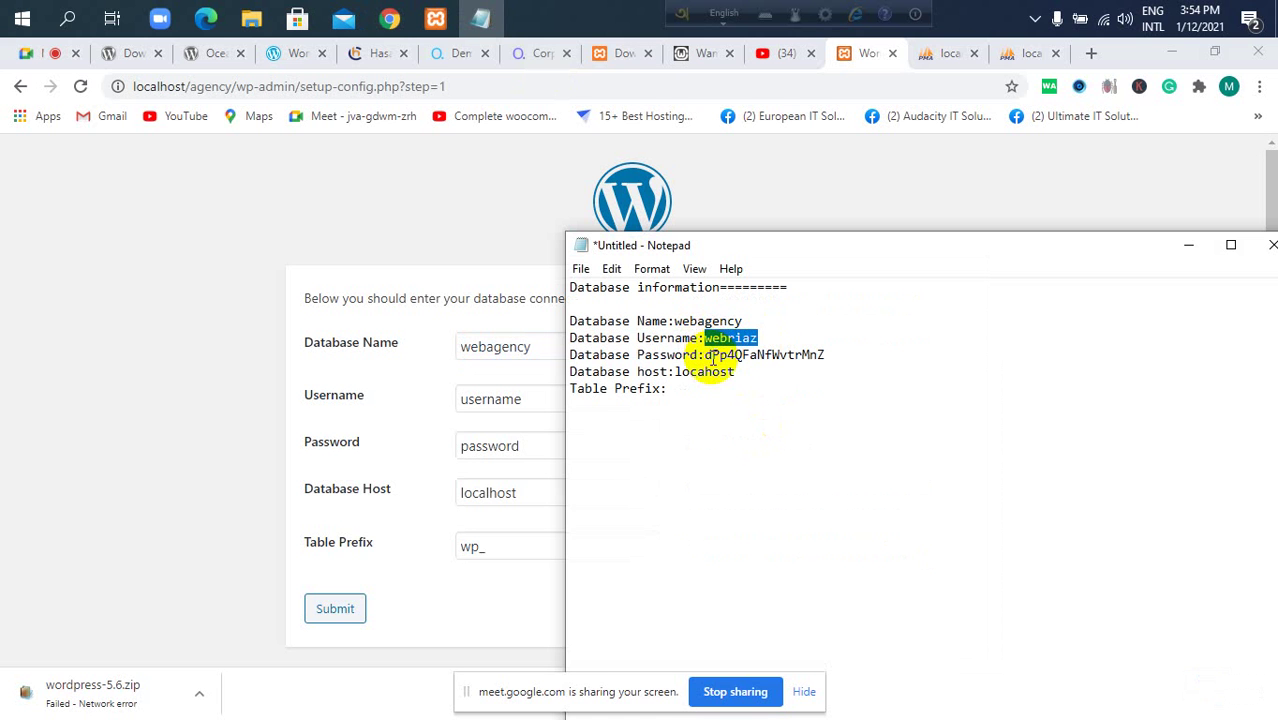
{"action": "left_click", "coordinate": [533, 403]}
{"action": "left_click_drag", "start_coordinate": [536, 402], "coordinate": [440, 397]}
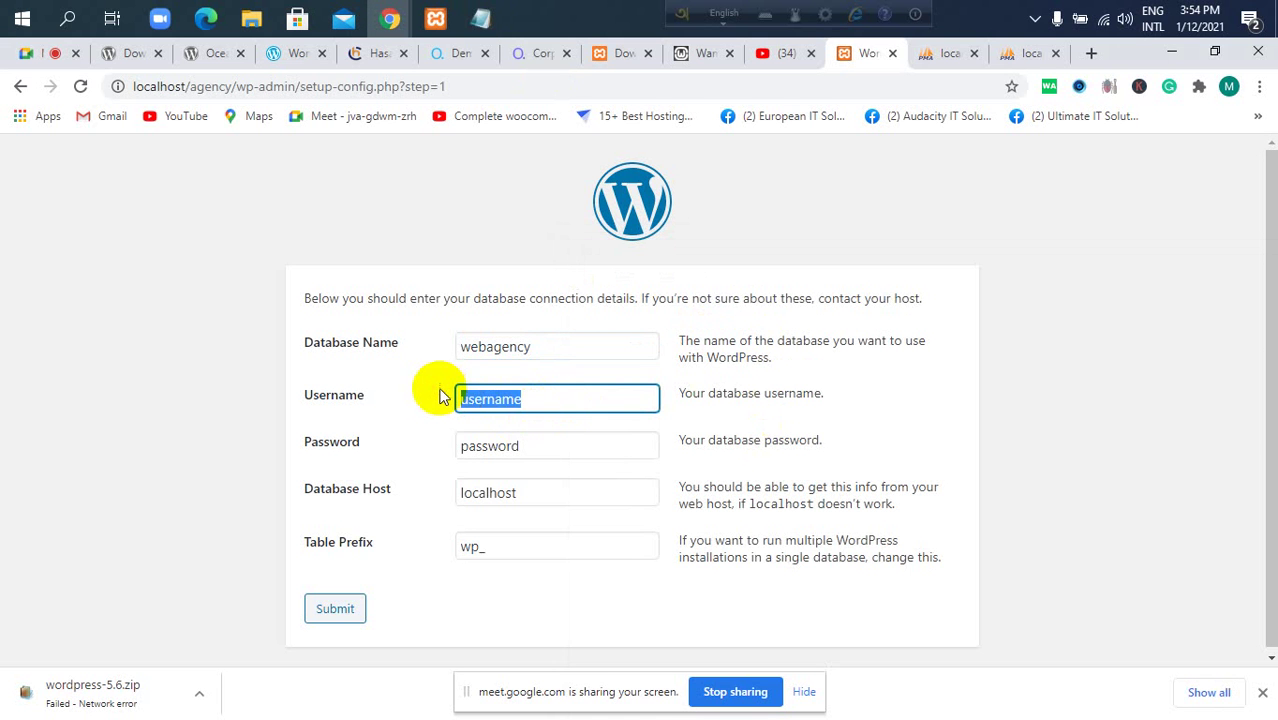
{"action": "key", "text": "ctrl+v"}
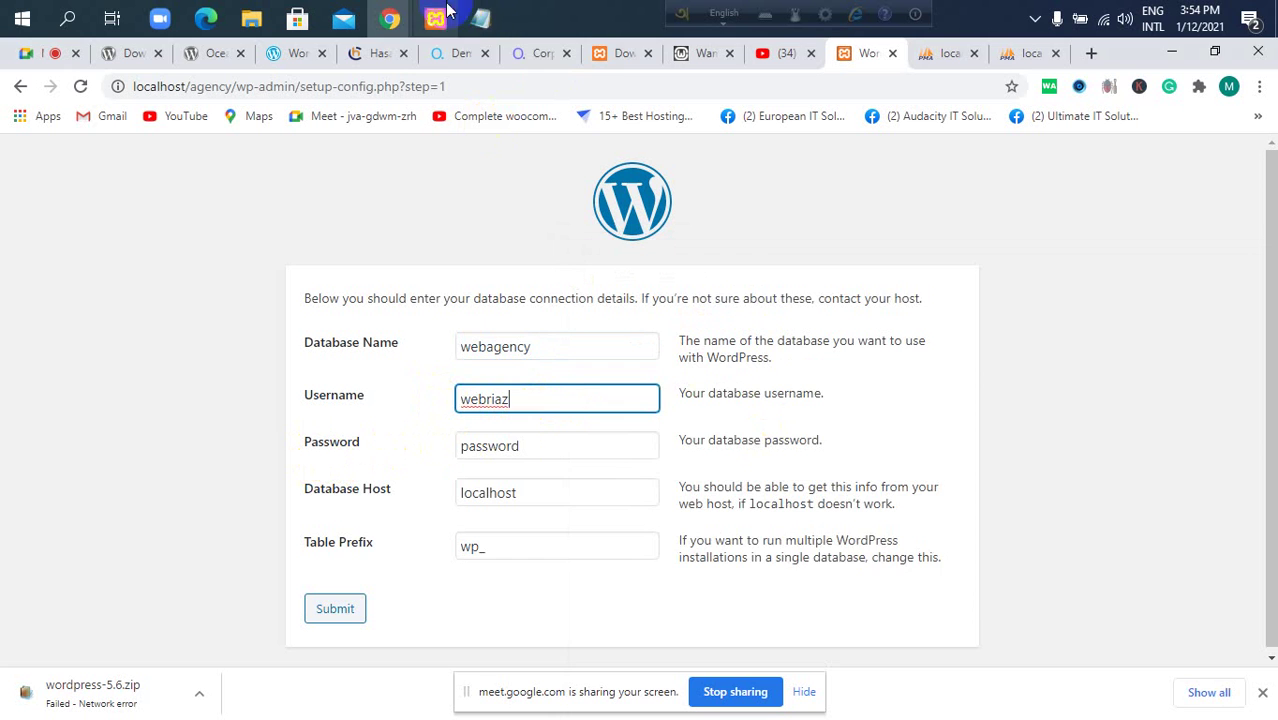
Paste the generated password into the Password field, hide the notes, and return to phpMyAdmin.
{"action": "left_click", "coordinate": [481, 18]}
{"action": "left_click_drag", "start_coordinate": [828, 356], "coordinate": [704, 355]}
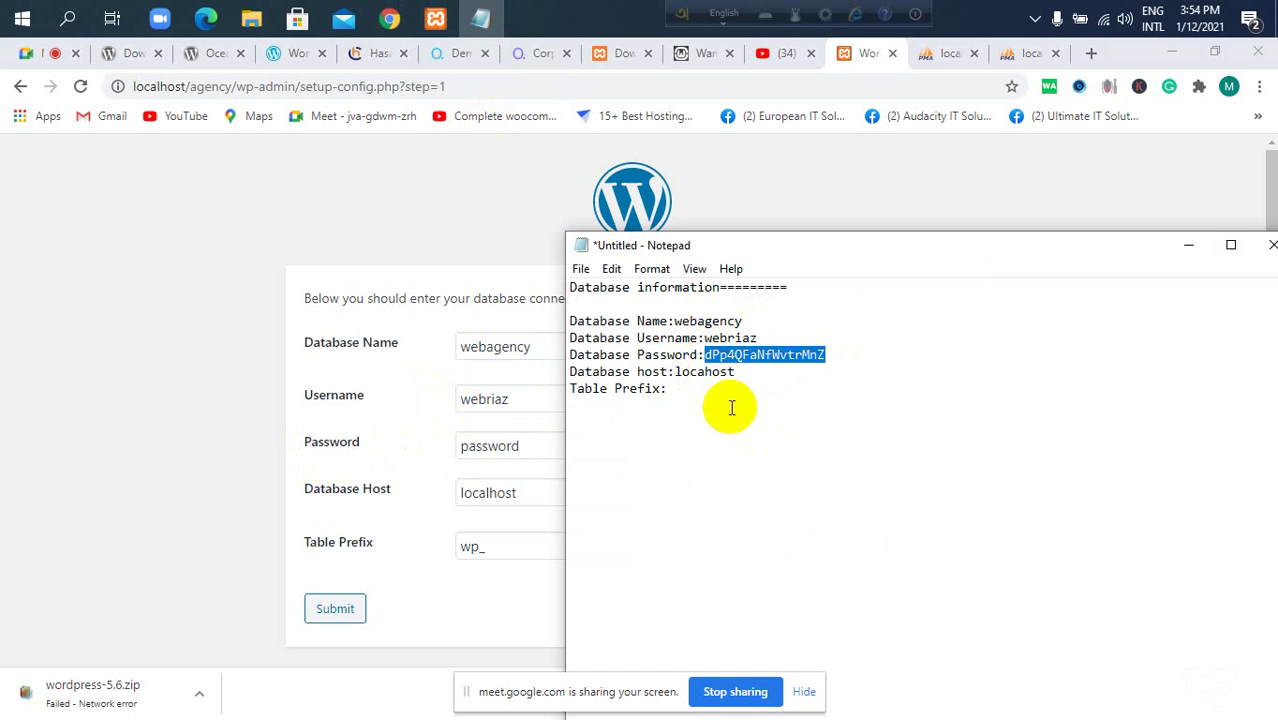
{"action": "double_click", "coordinate": [447, 446]}
{"action": "key", "text": "ctrl+v"}
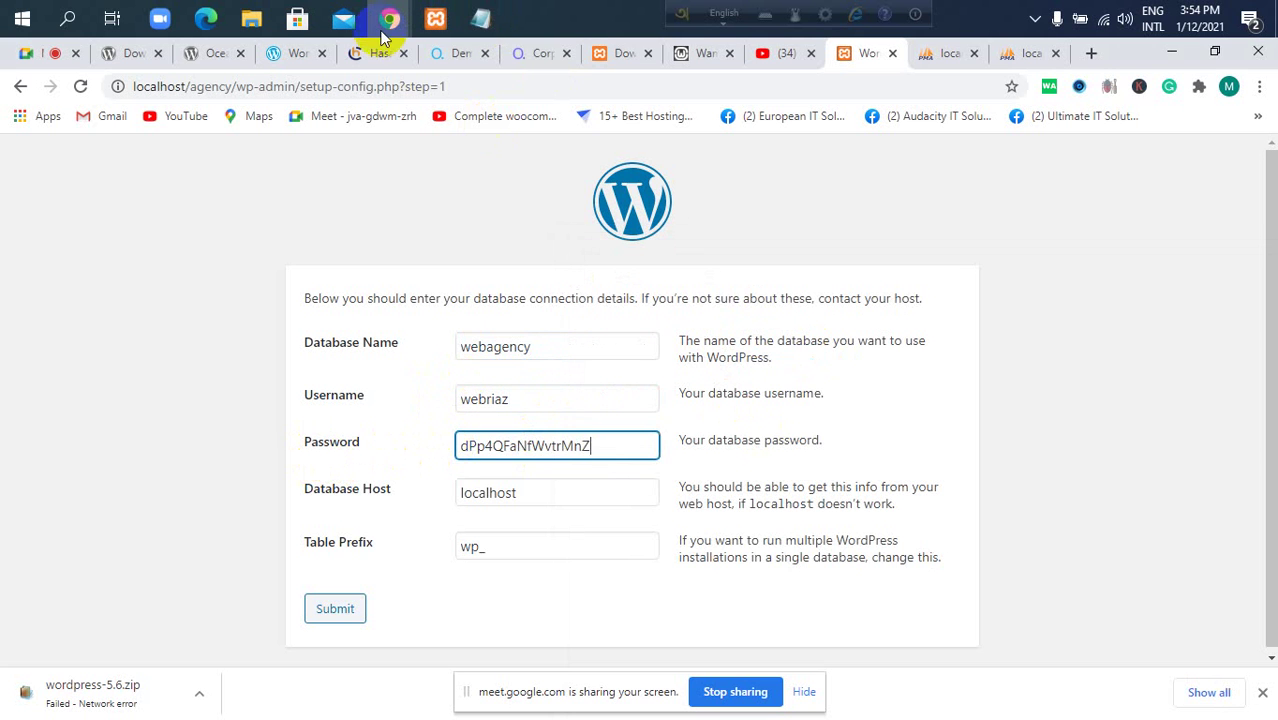
{"action": "mouse_move", "coordinate": [457, 25]}
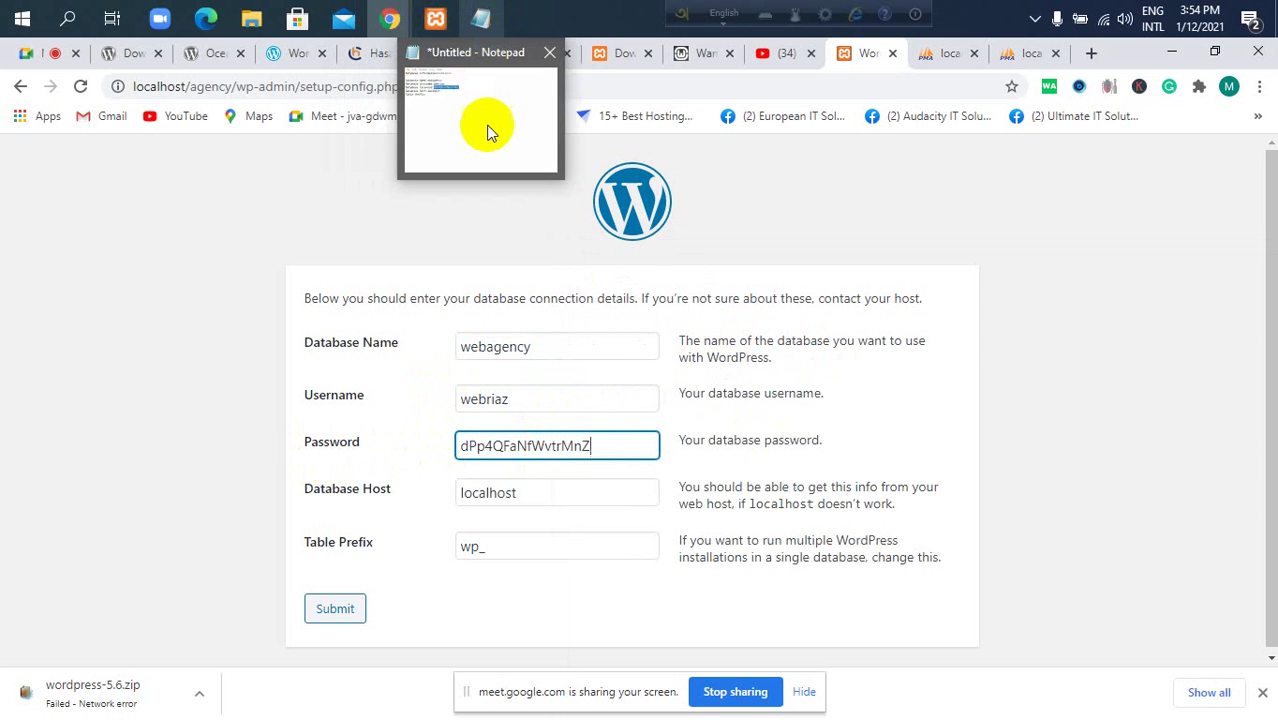
{"action": "left_click", "coordinate": [489, 128]}
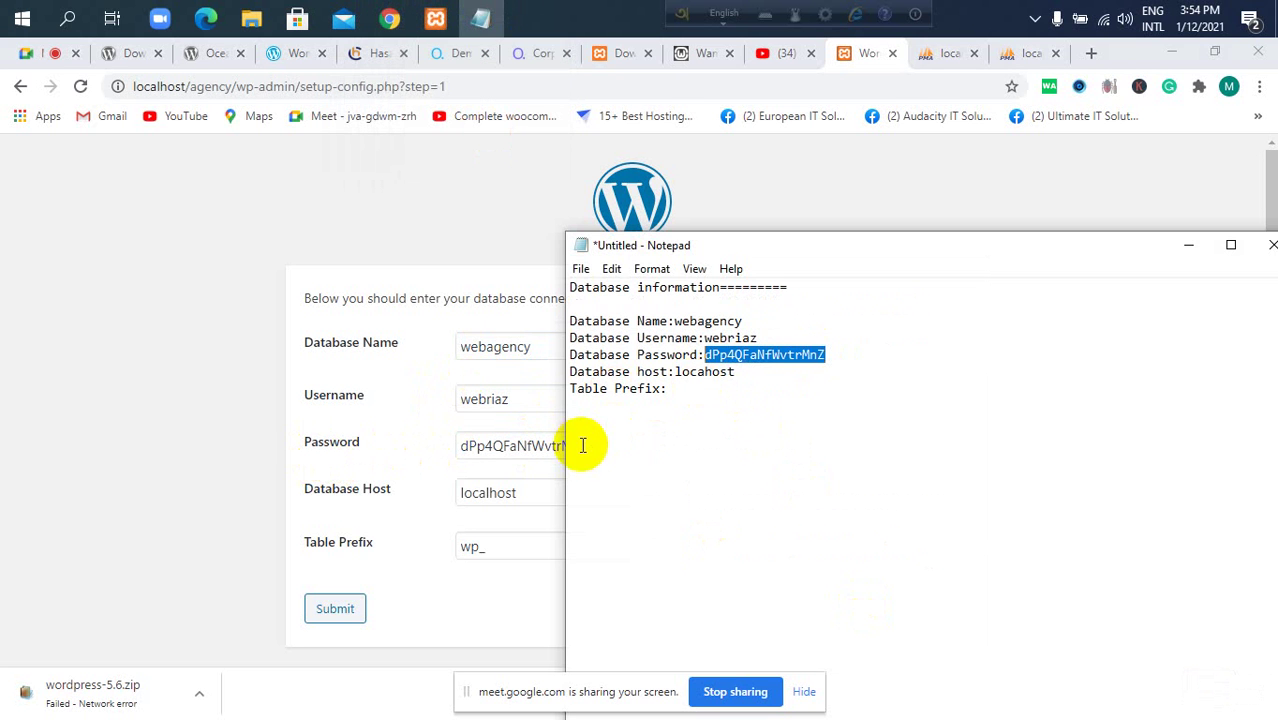
{"action": "left_click", "coordinate": [1190, 250]}
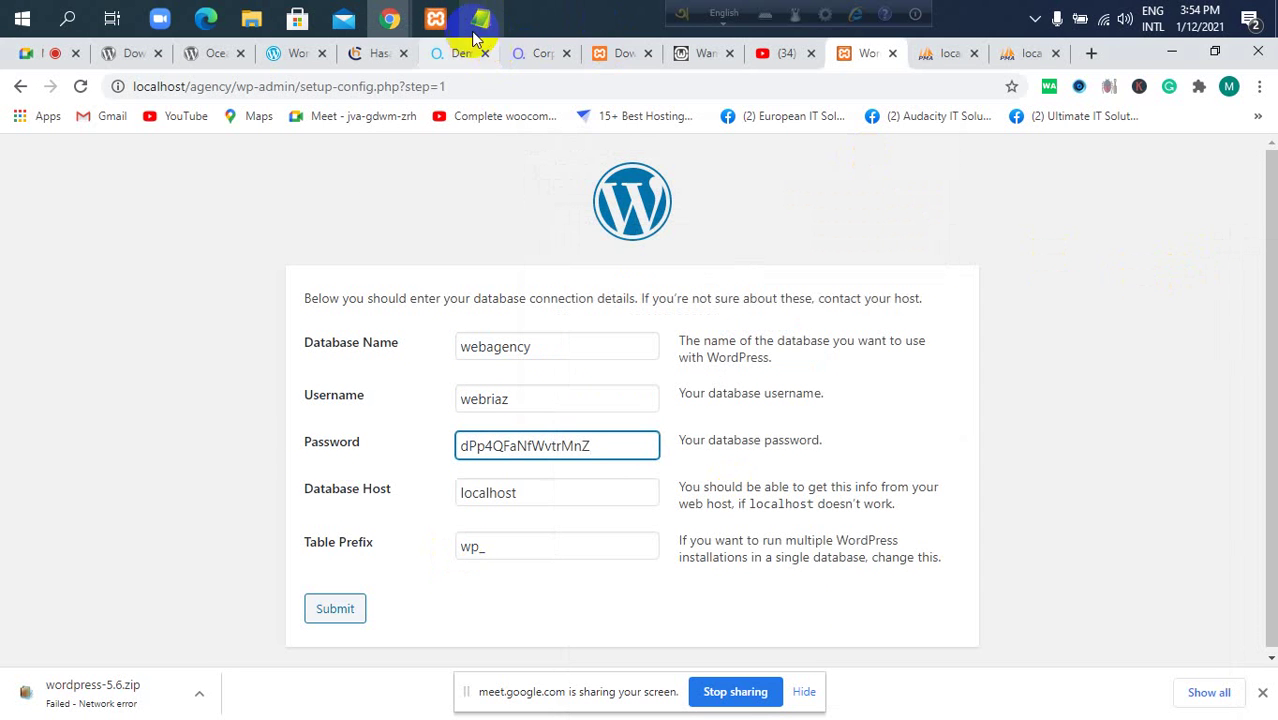
{"action": "left_click", "coordinate": [1027, 56]}
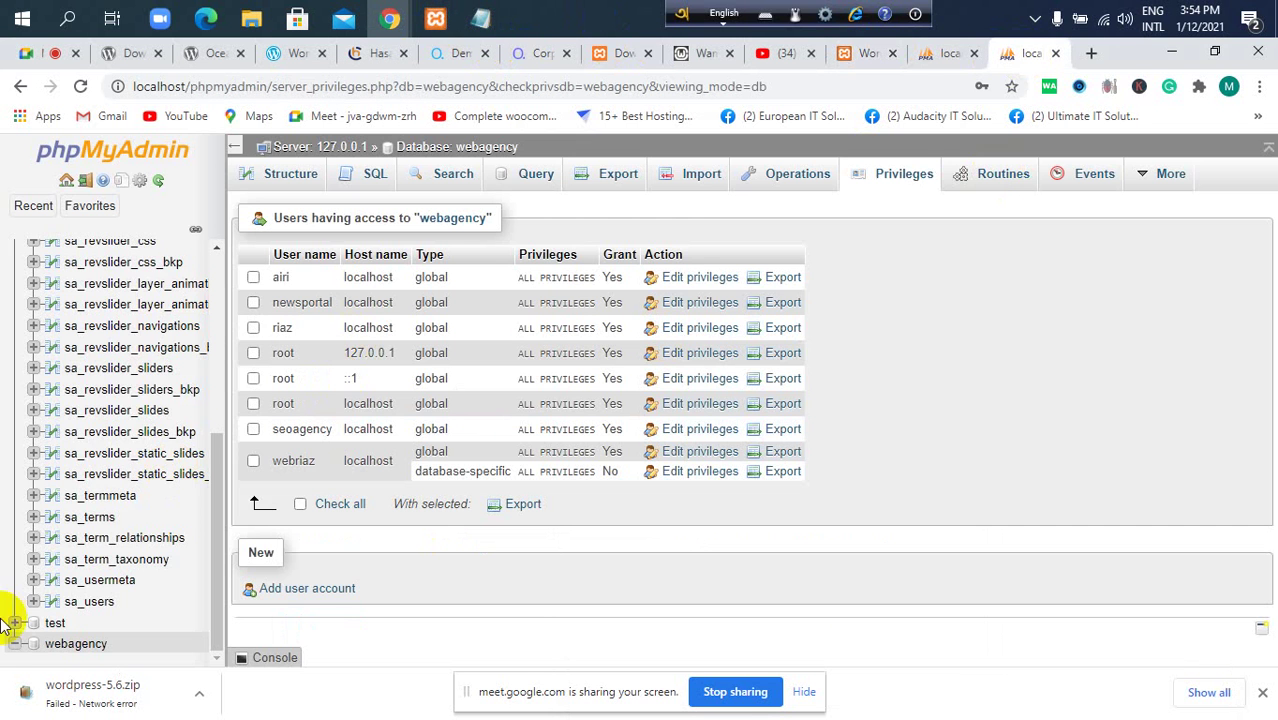
Look over the phpMyAdmin database list, then go back to the WordPress connection form with prefix wp_.
{"action": "scroll", "coordinate": [103, 340], "scroll_direction": "up", "scroll_amount": 3}
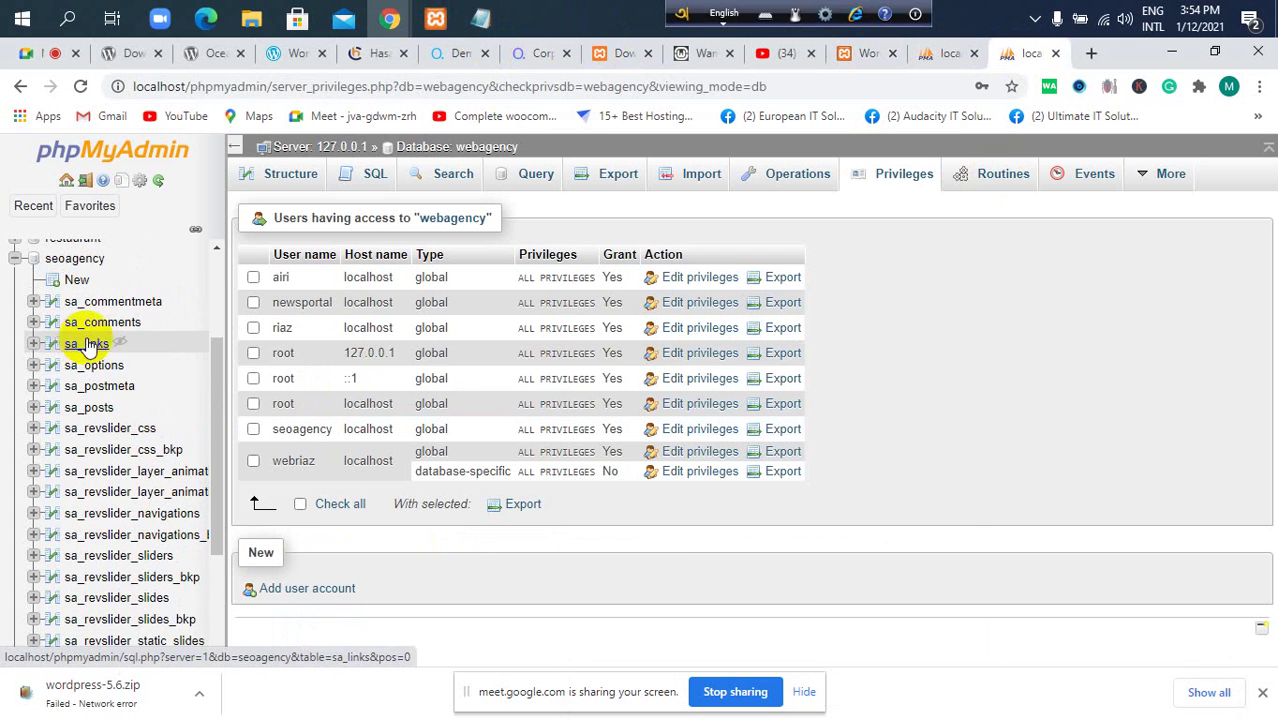
{"action": "scroll", "coordinate": [88, 335], "scroll_direction": "down", "scroll_amount": 1}
{"action": "scroll", "coordinate": [80, 300], "scroll_direction": "up", "scroll_amount": 2}
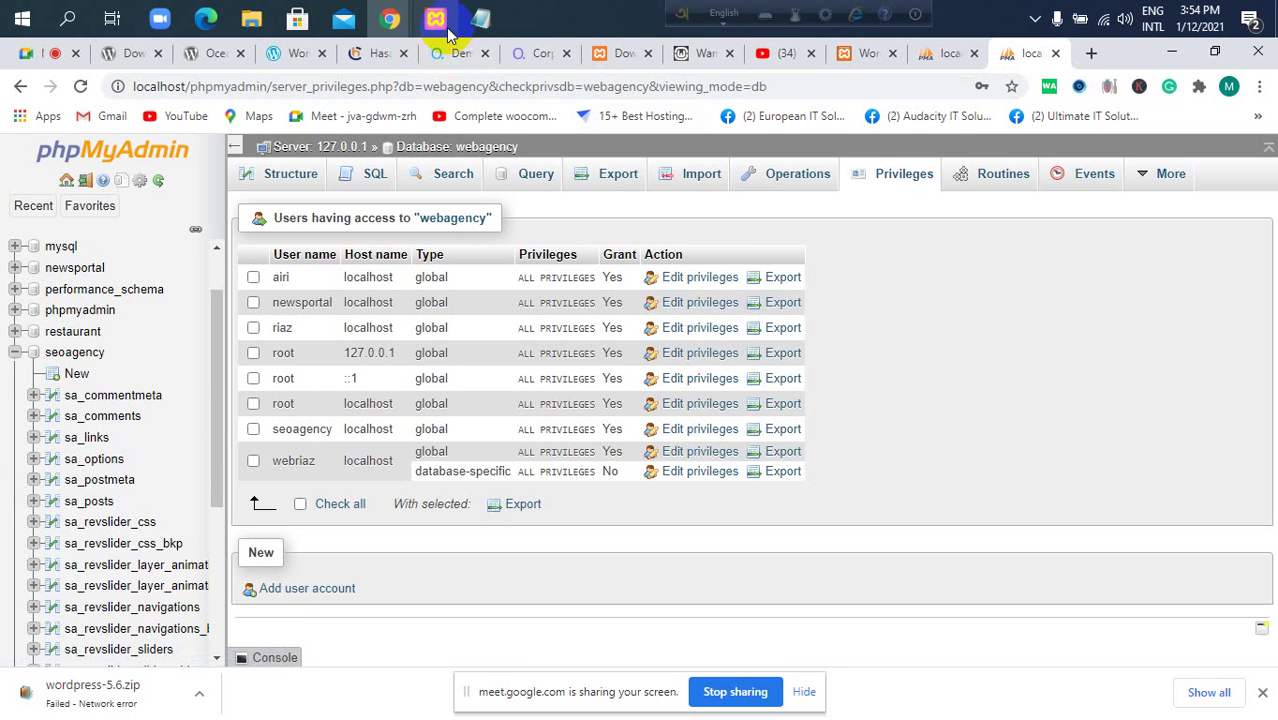
{"action": "mouse_move", "coordinate": [447, 36]}
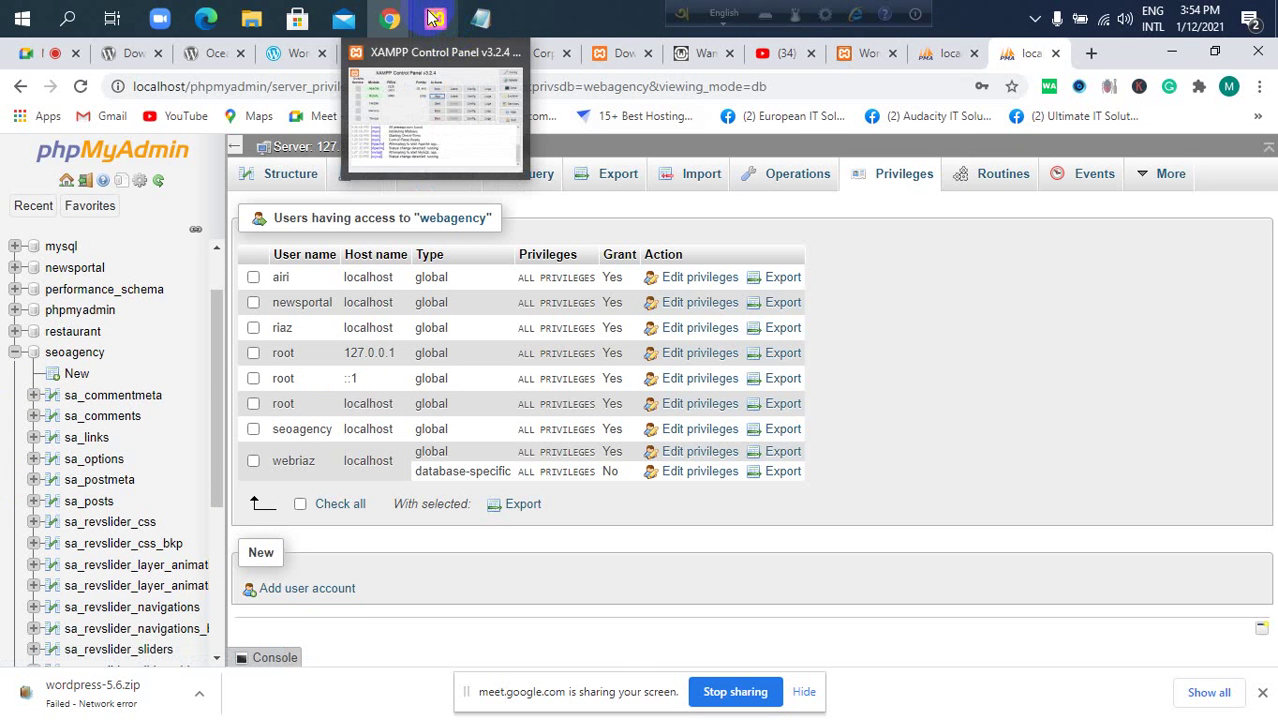
{"action": "left_click", "coordinate": [855, 56]}
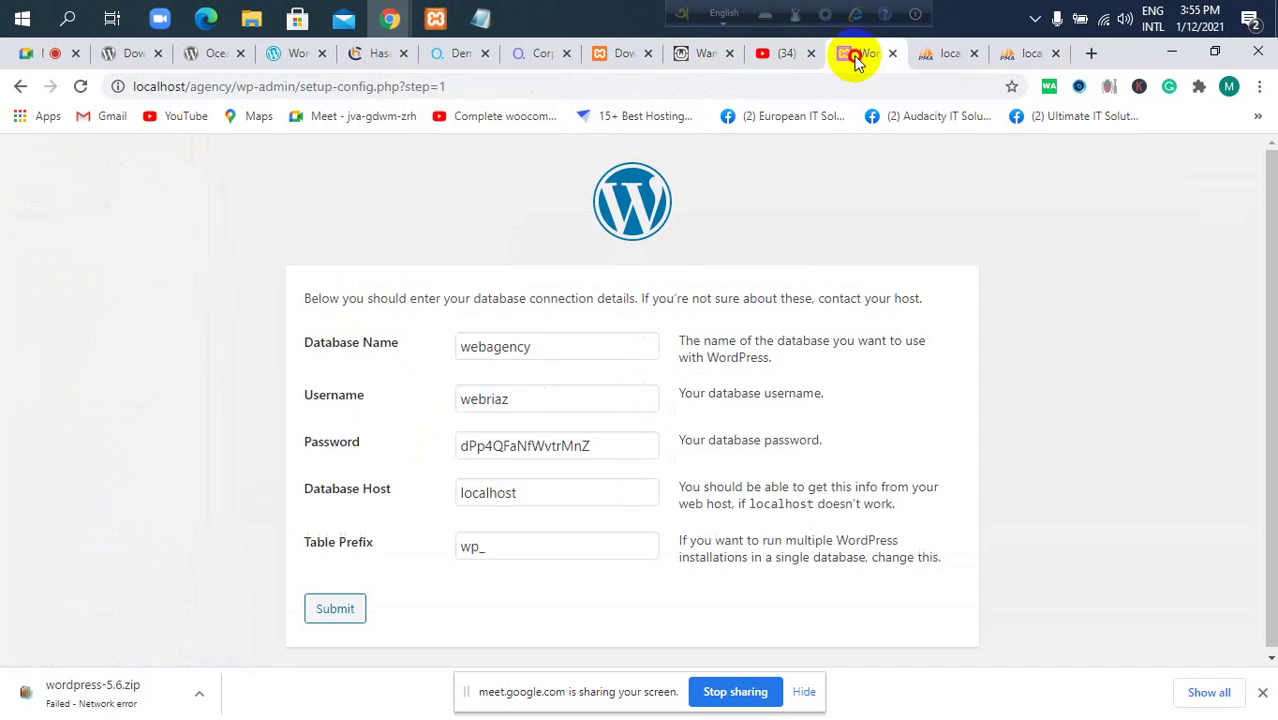
{"action": "left_click_drag", "start_coordinate": [485, 545], "coordinate": [458, 546]}
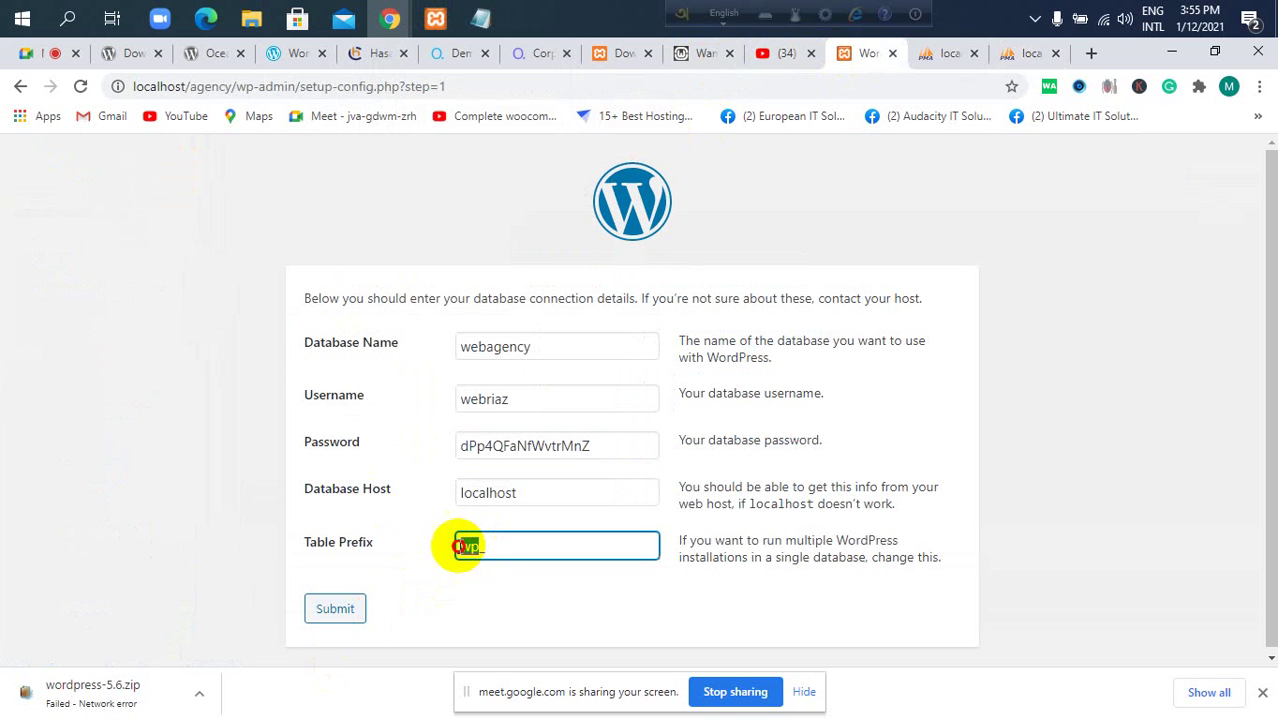
{"action": "left_click", "coordinate": [1012, 55]}
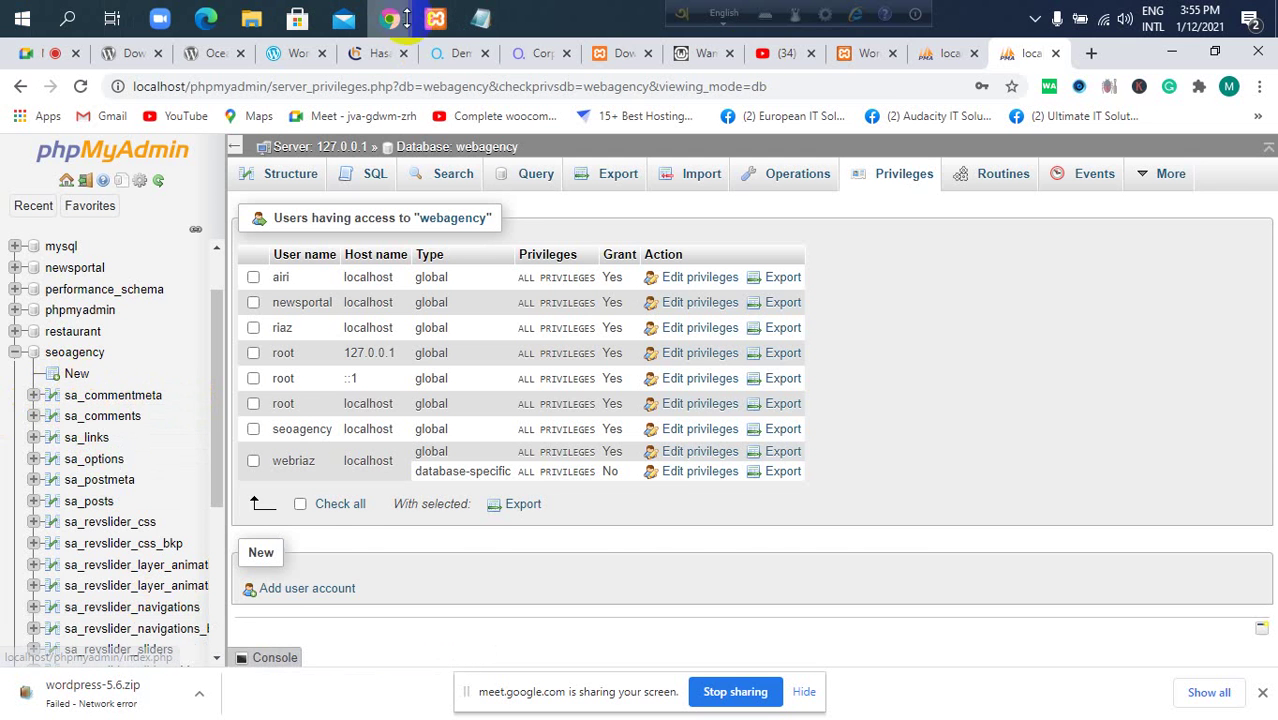
{"action": "left_click", "coordinate": [866, 55]}
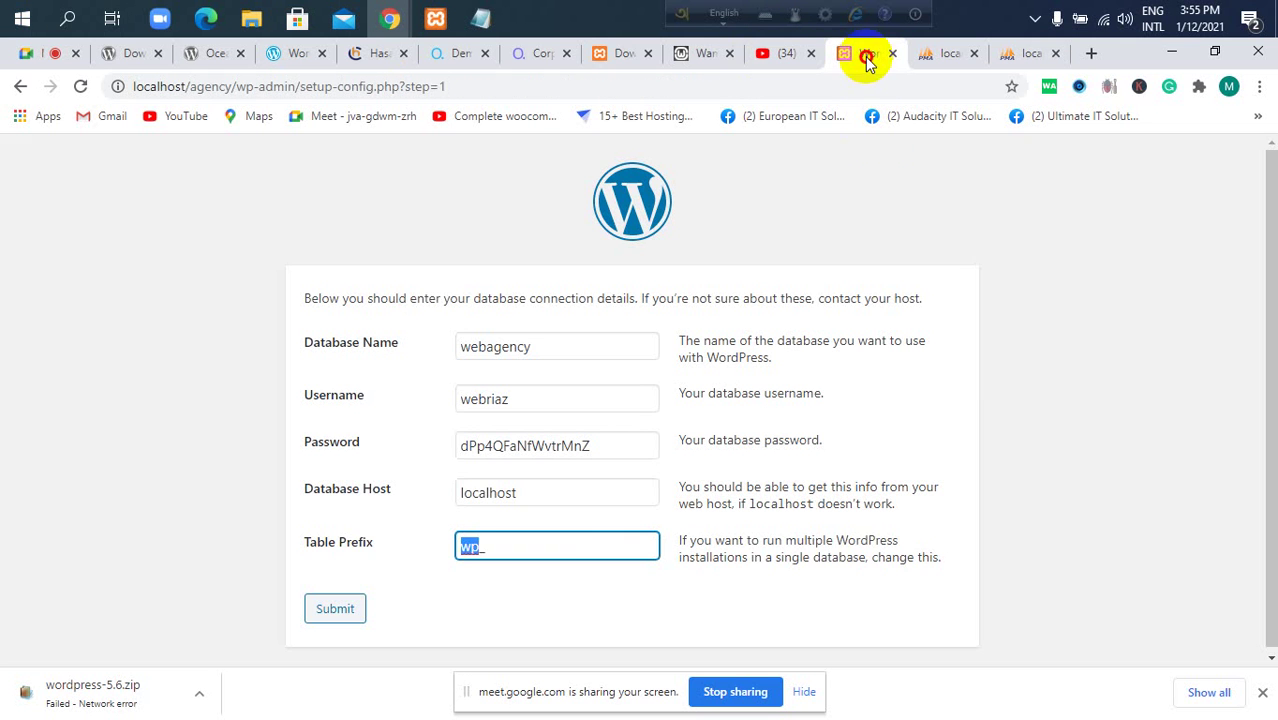
{"action": "left_click", "coordinate": [476, 553]}
{"action": "left_click", "coordinate": [476, 551]}
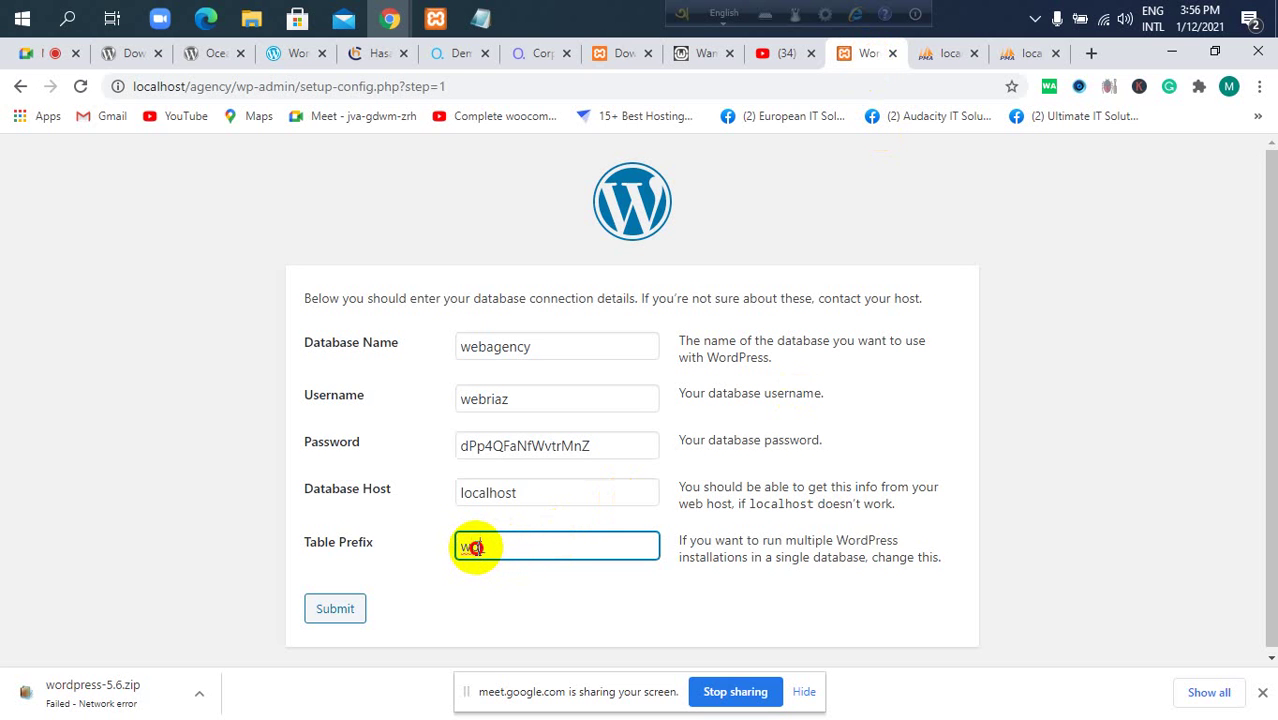
{"action": "left_click_drag", "start_coordinate": [474, 548], "coordinate": [446, 556]}
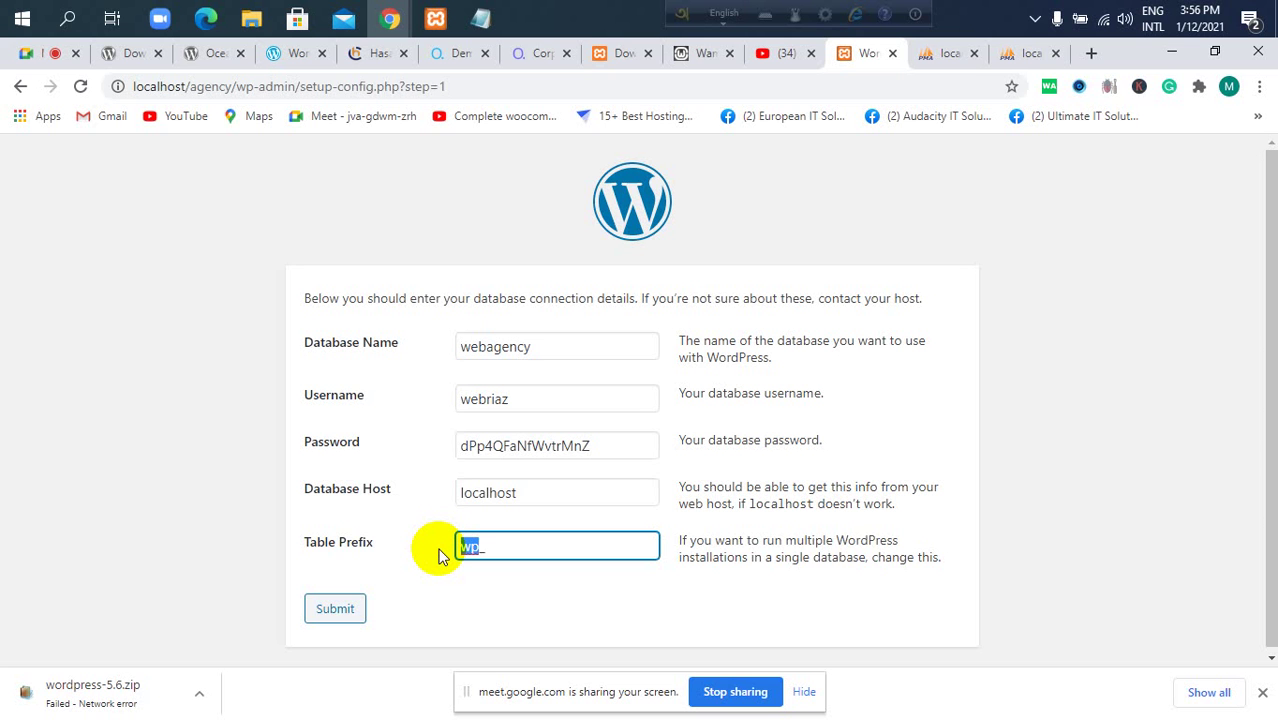
{"action": "left_click", "coordinate": [622, 56]}
Open the webagency database in phpMyAdmin and confirm it shows No tables found.
{"action": "left_click", "coordinate": [945, 53]}
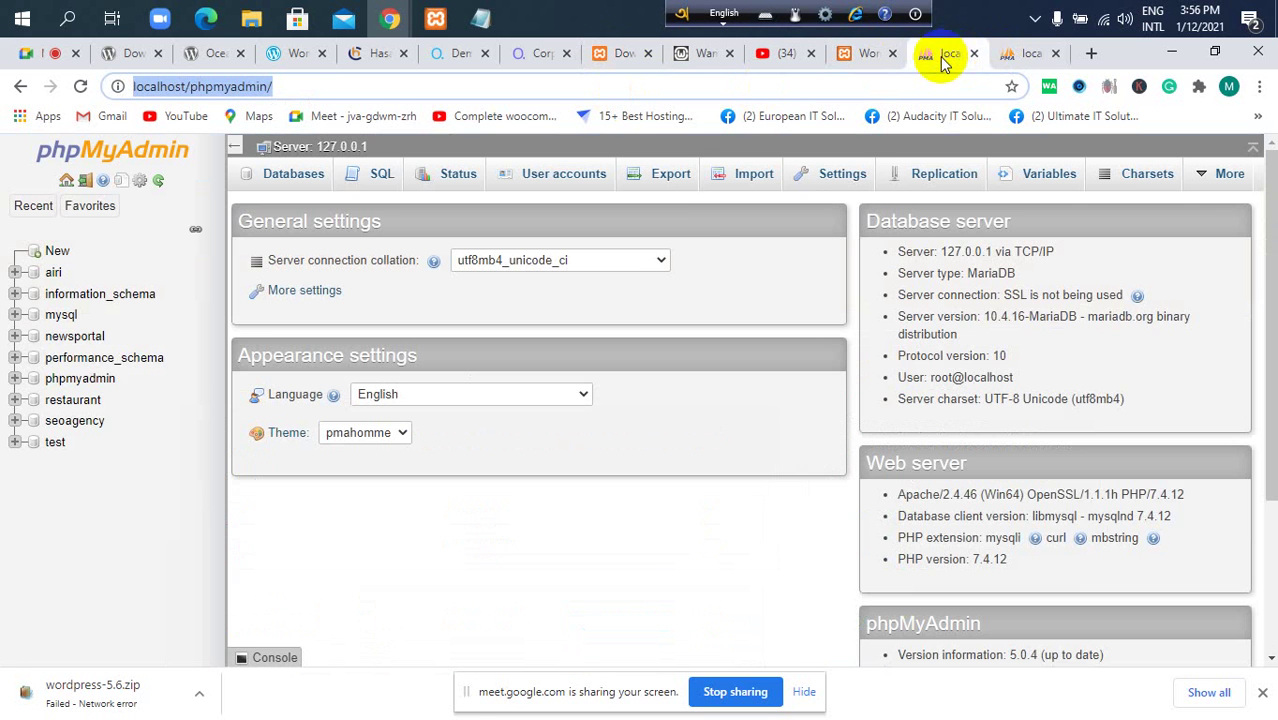
{"action": "left_click", "coordinate": [1010, 56]}
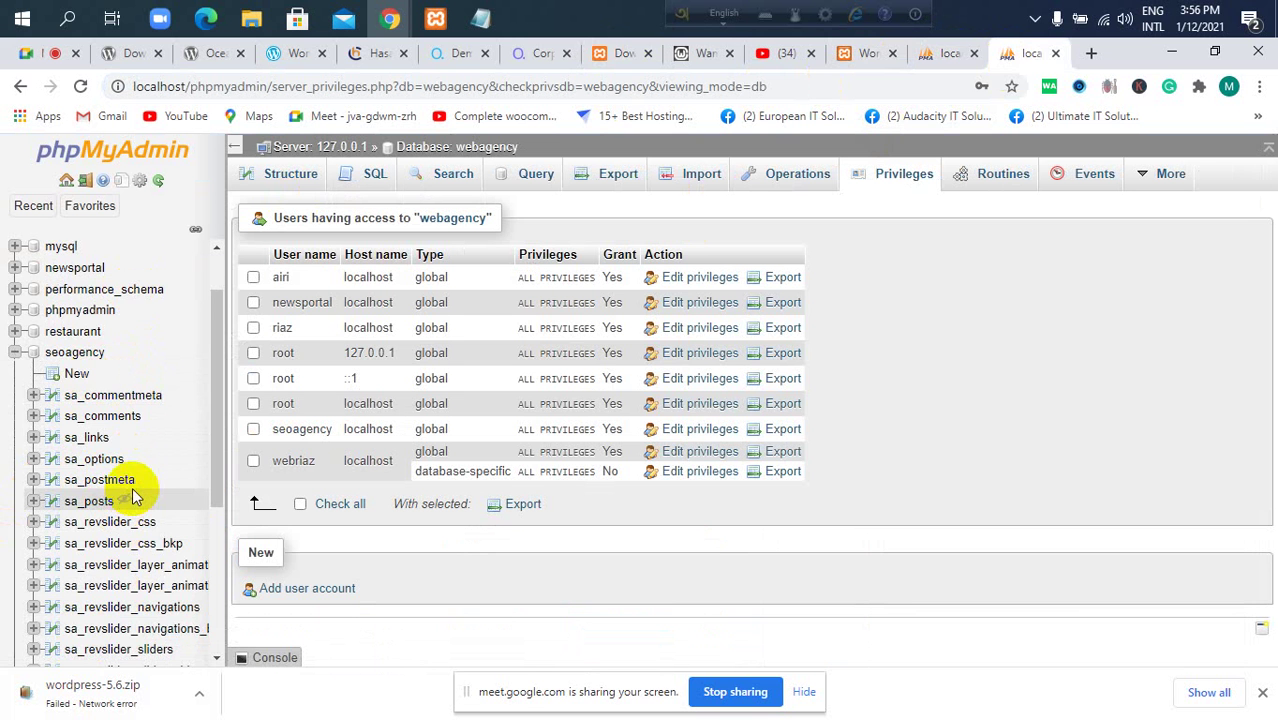
{"action": "scroll", "coordinate": [126, 492], "scroll_direction": "down", "scroll_amount": 1}
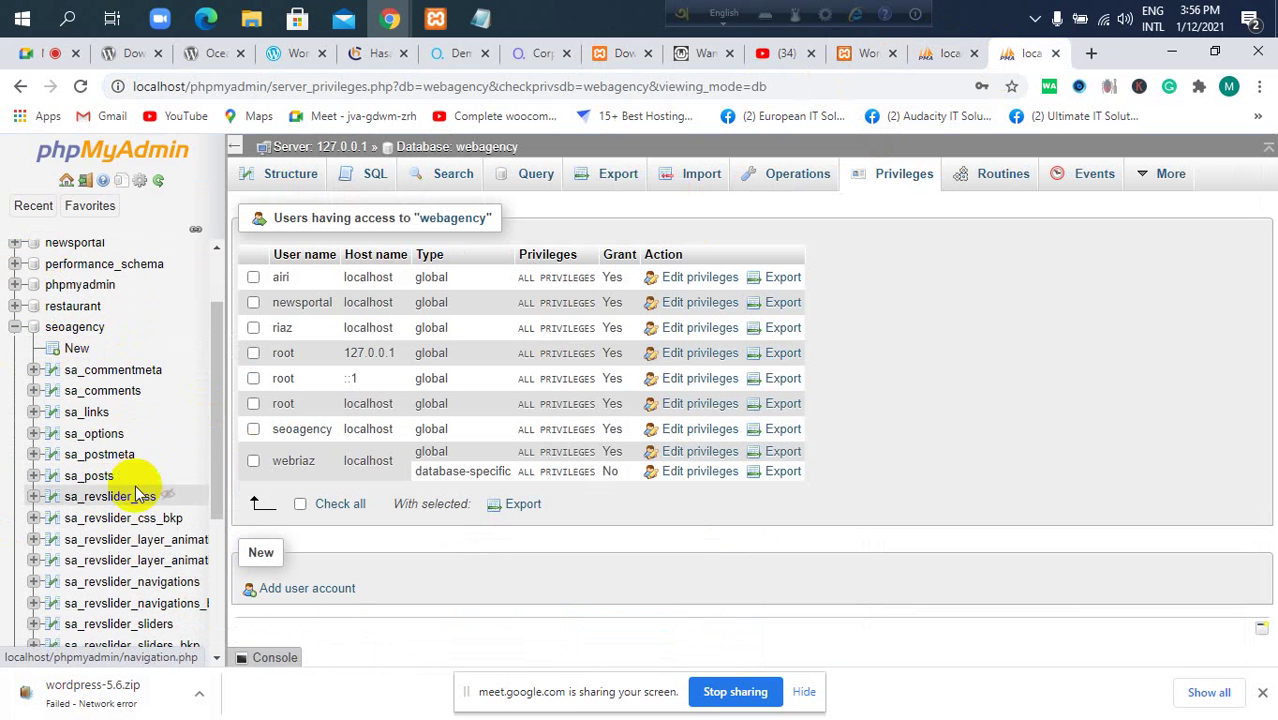
{"action": "scroll", "coordinate": [110, 420], "scroll_direction": "down", "scroll_amount": 3}
{"action": "scroll", "coordinate": [100, 415], "scroll_direction": "up", "scroll_amount": 1}
{"action": "scroll", "coordinate": [91, 590], "scroll_direction": "up", "scroll_amount": 5}
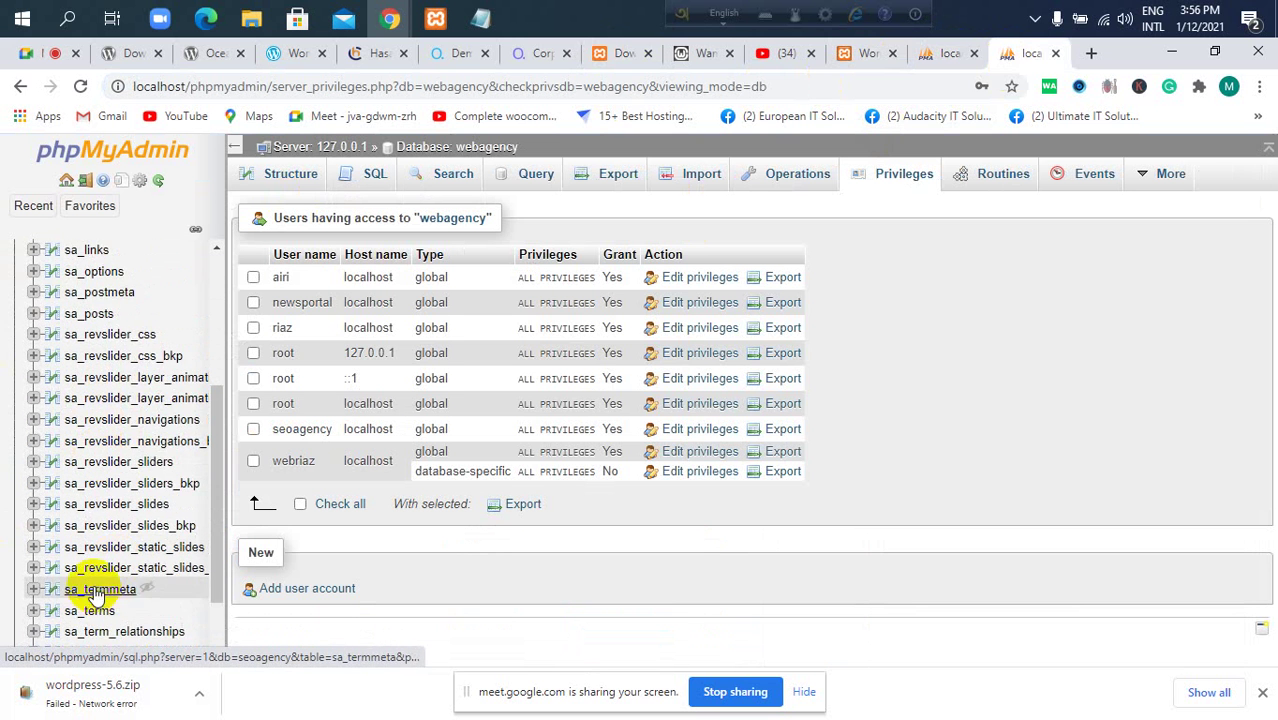
{"action": "scroll", "coordinate": [97, 633], "scroll_direction": "down", "scroll_amount": 6}
{"action": "left_click", "coordinate": [80, 647]}
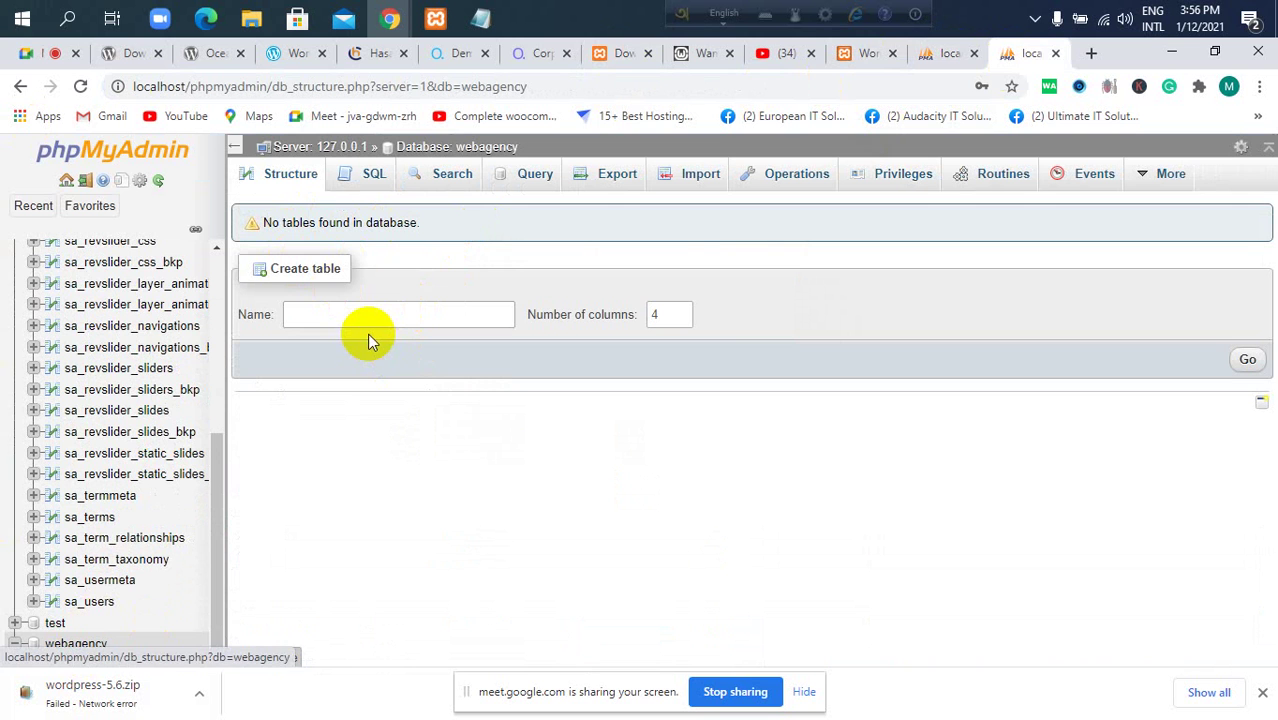
Glance at the meeting, the credentials notes and XAMPP, then return to the WordPress database setup form.
{"action": "left_click", "coordinate": [25, 53]}
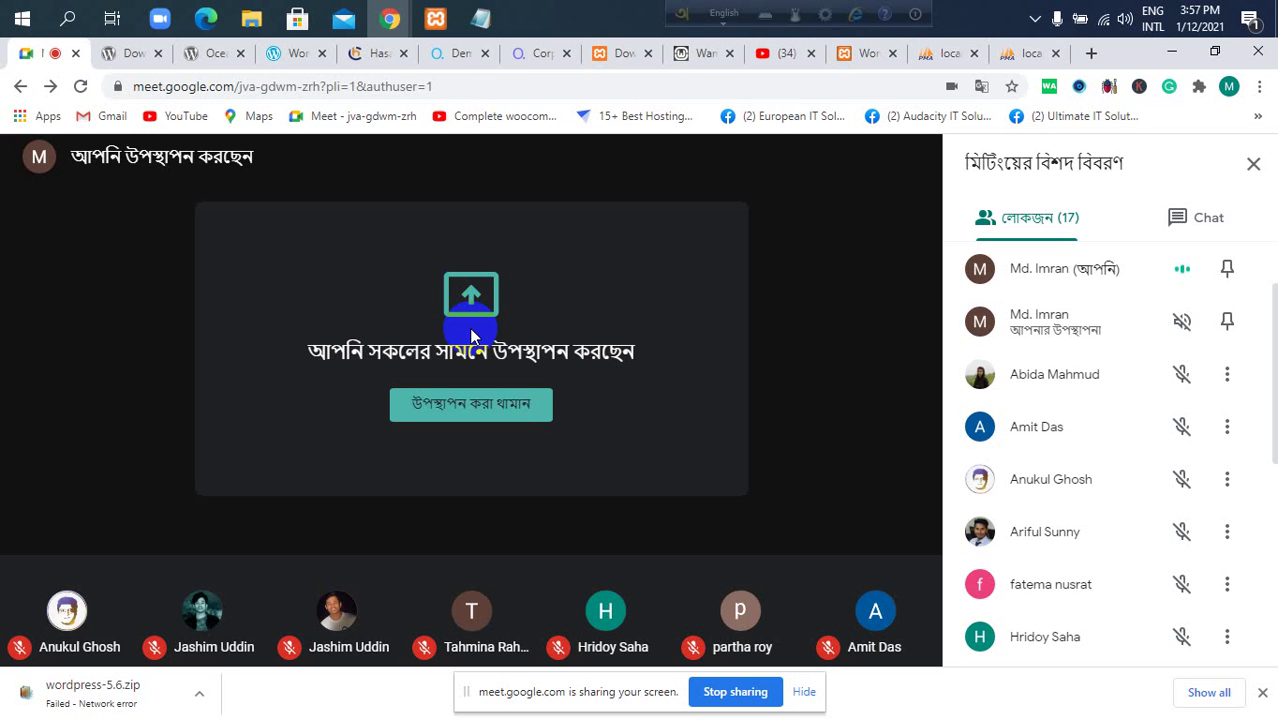
{"action": "left_click", "coordinate": [1030, 53]}
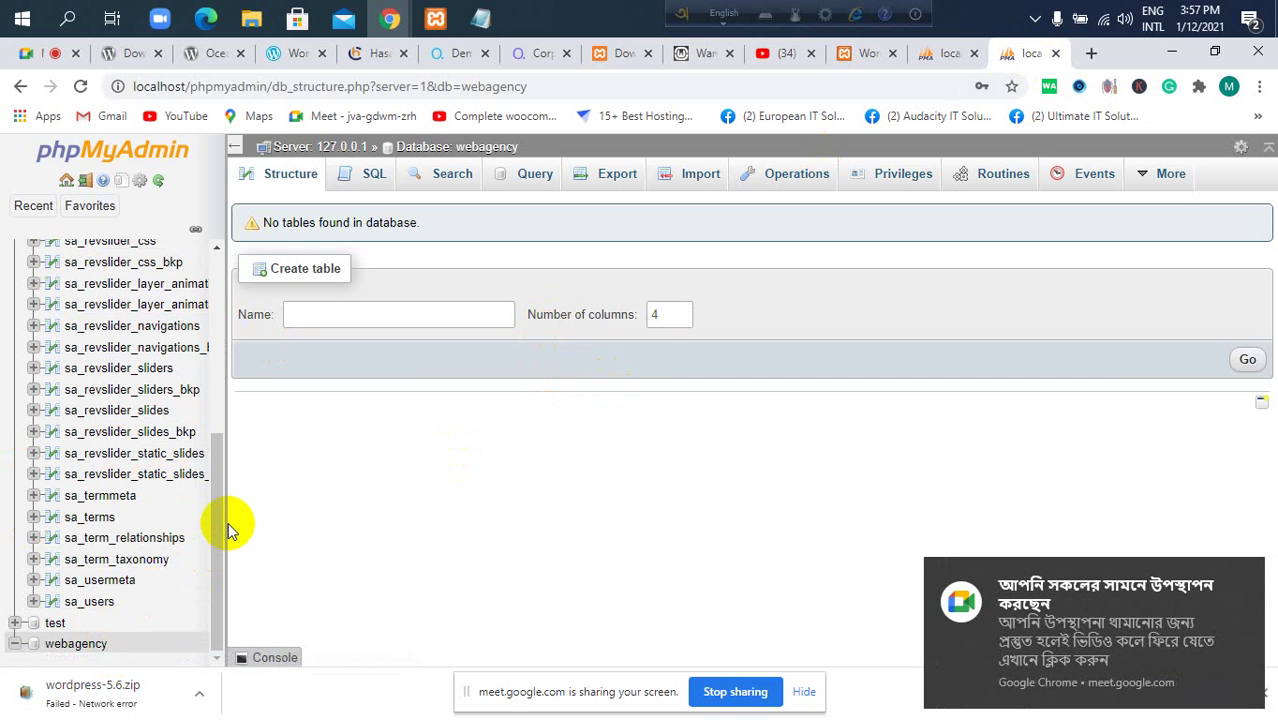
{"action": "left_click", "coordinate": [482, 20]}
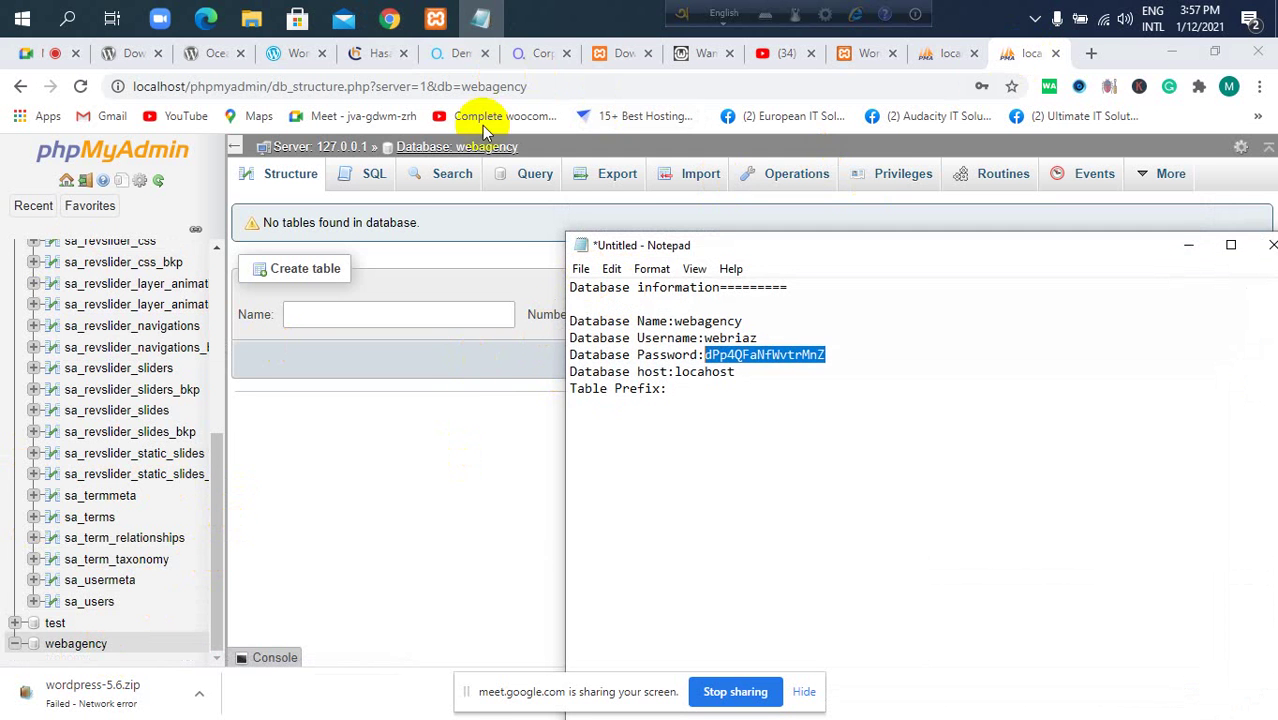
{"action": "left_click", "coordinate": [437, 18]}
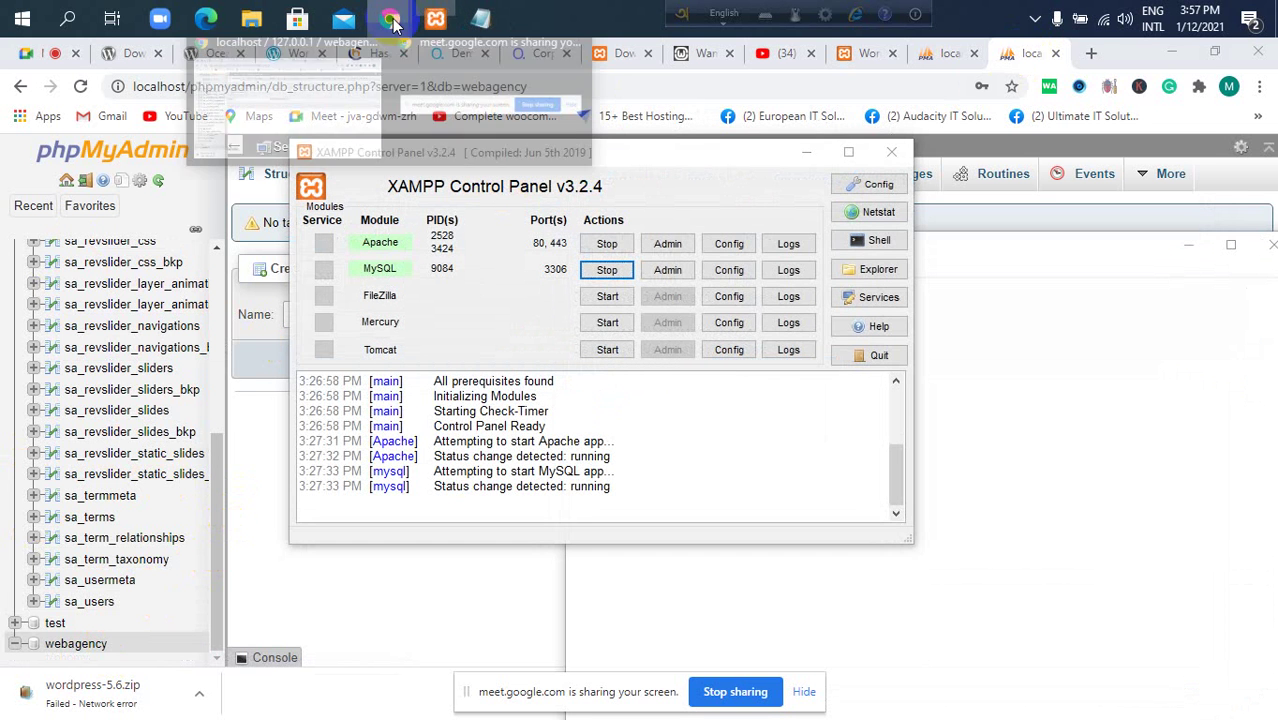
{"action": "left_click", "coordinate": [856, 55]}
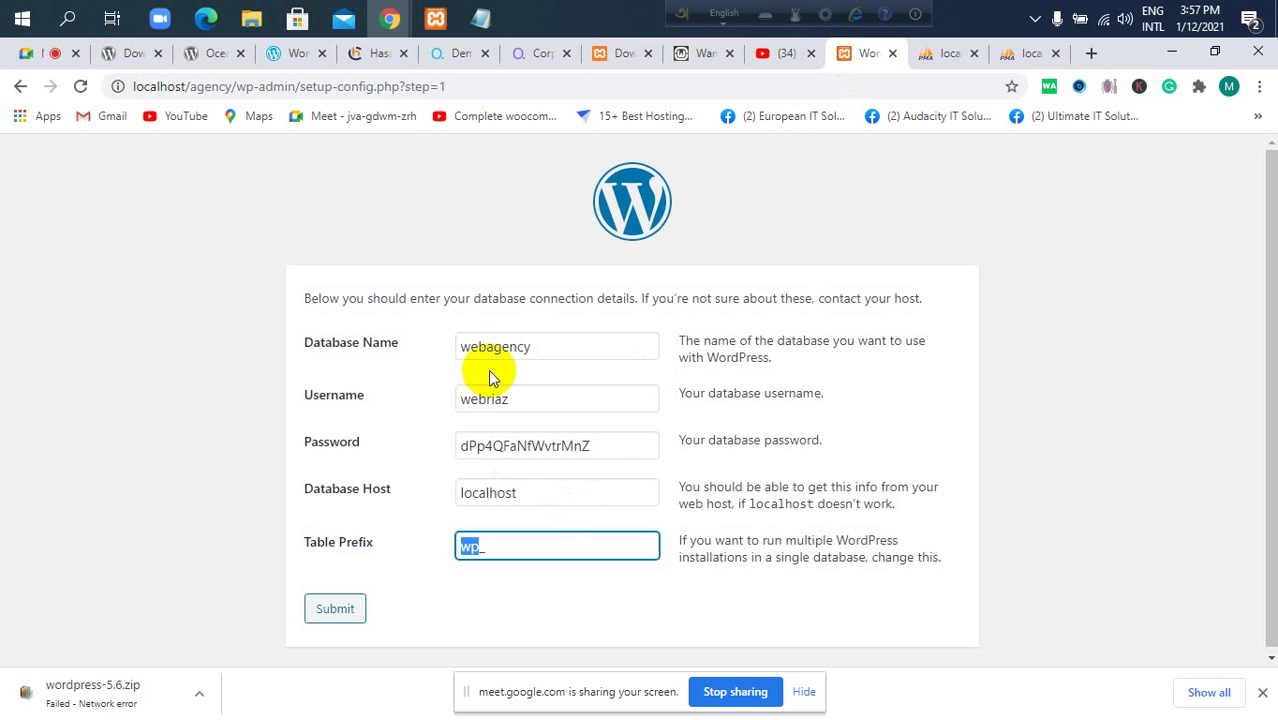
Change the table prefix from wp_ to wa_, submit the connection details, and run the installation.
{"action": "type", "text": "w"}
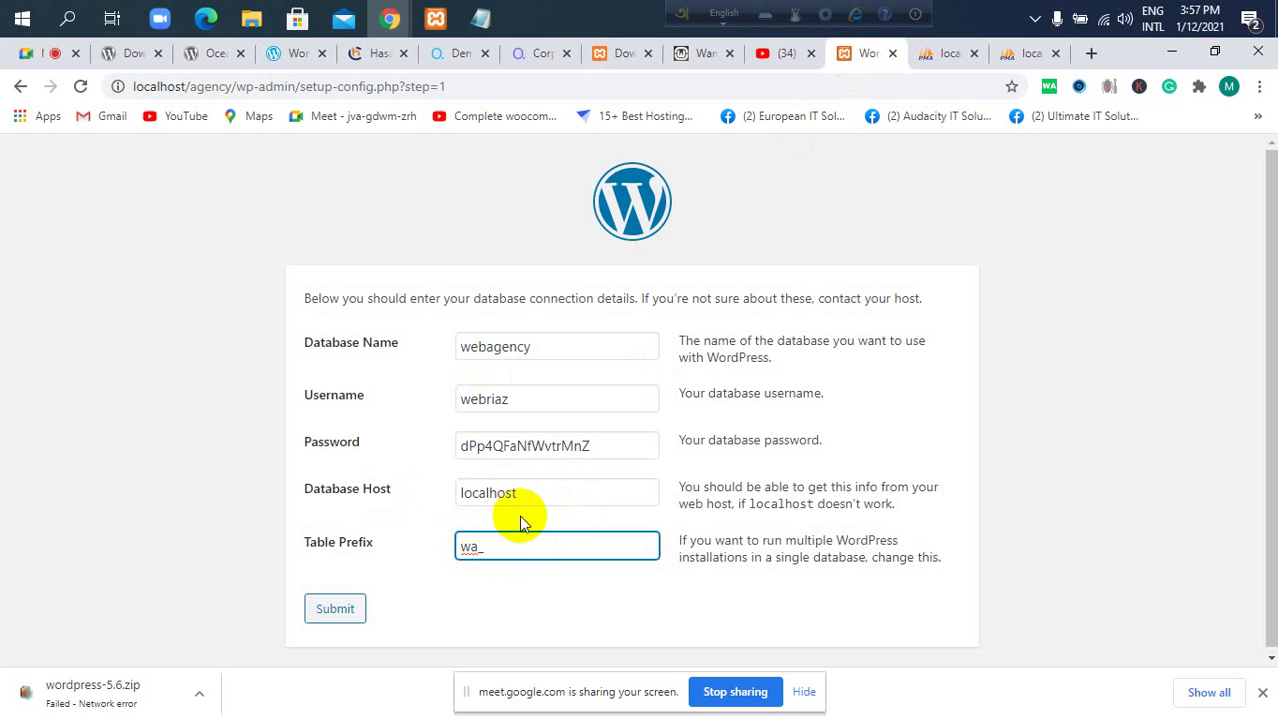
{"action": "left_click", "coordinate": [515, 546]}
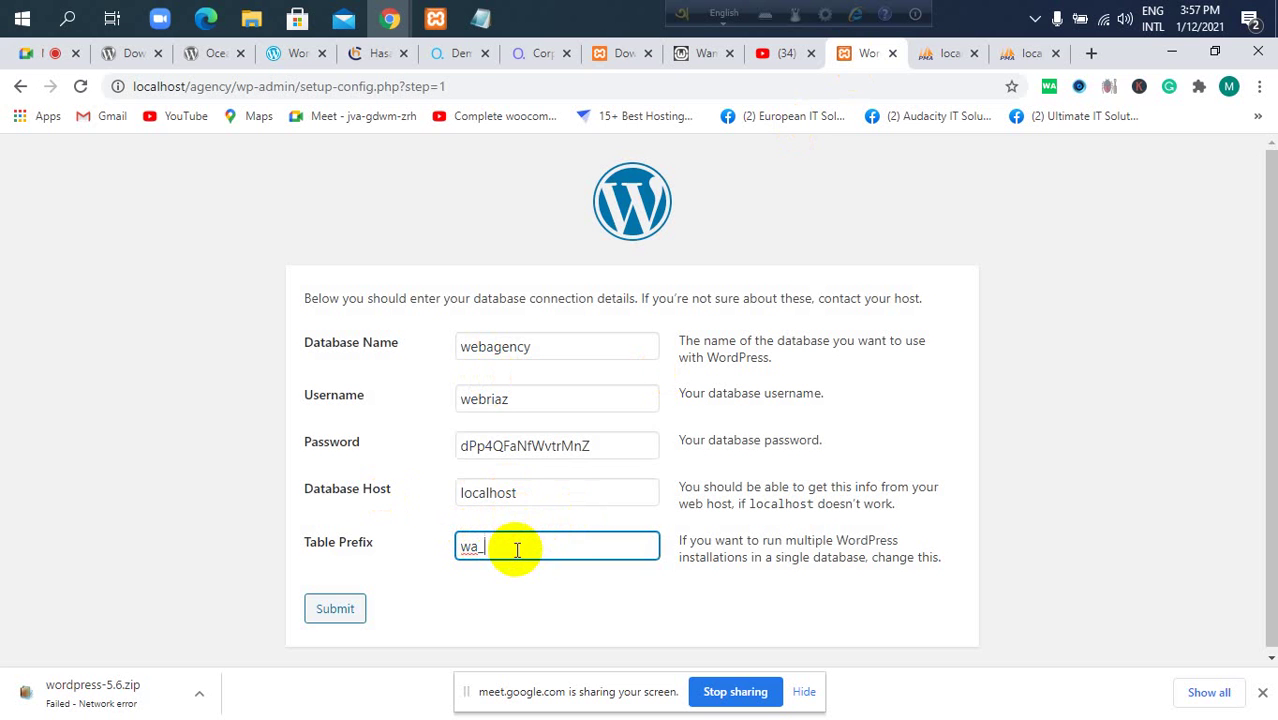
{"action": "left_click", "coordinate": [330, 614]}
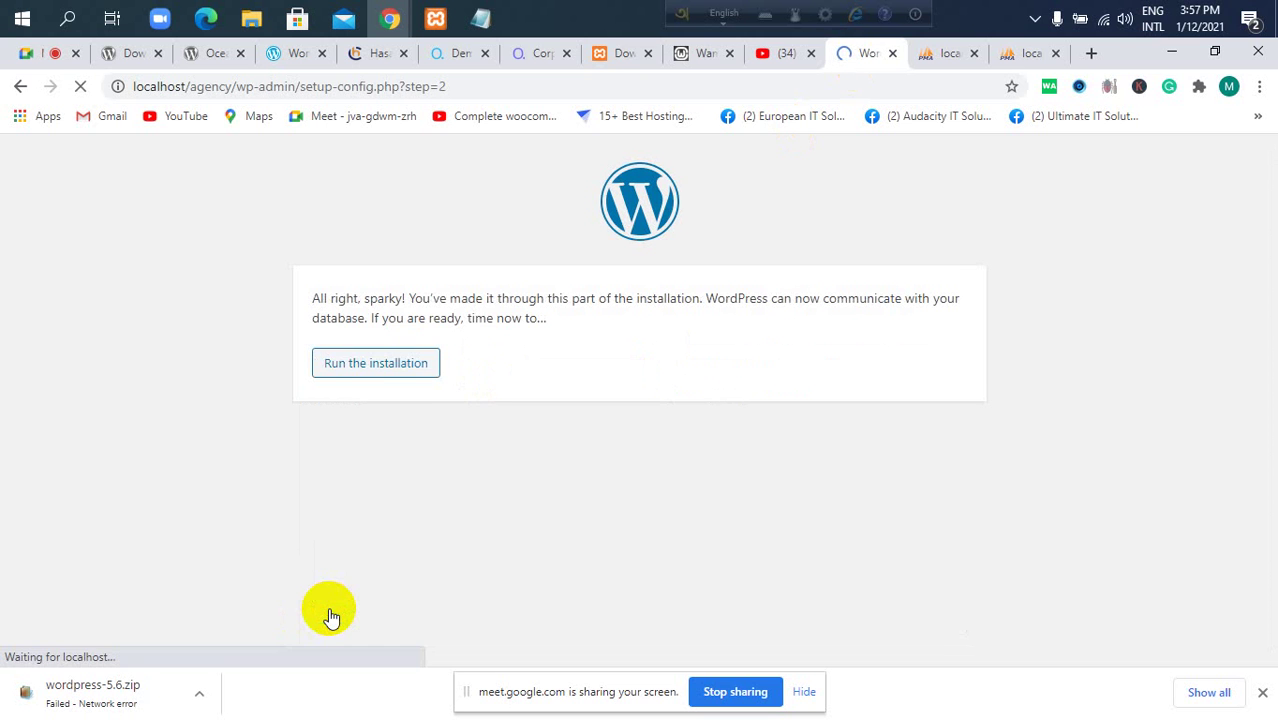
{"action": "left_click", "coordinate": [415, 374]}
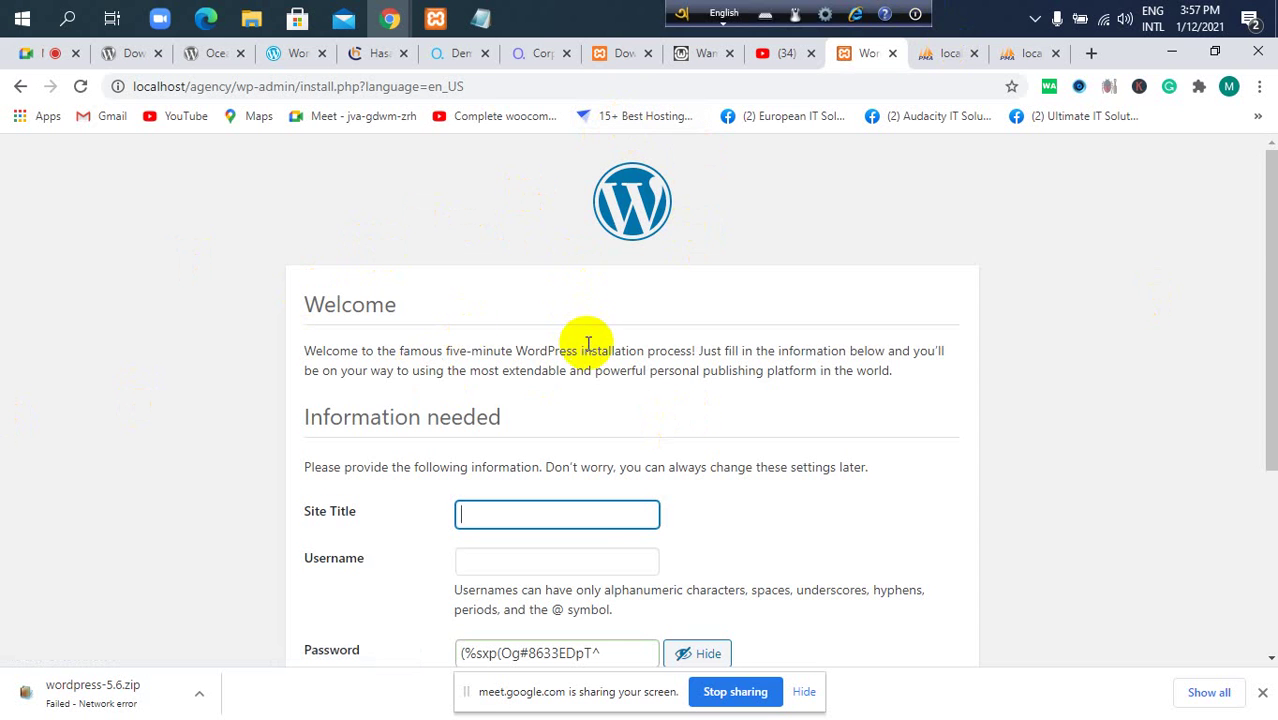
Look over the install page and recheck the webagency database for tables in phpMyAdmin.
{"action": "scroll", "coordinate": [610, 352], "scroll_direction": "down", "scroll_amount": 2}
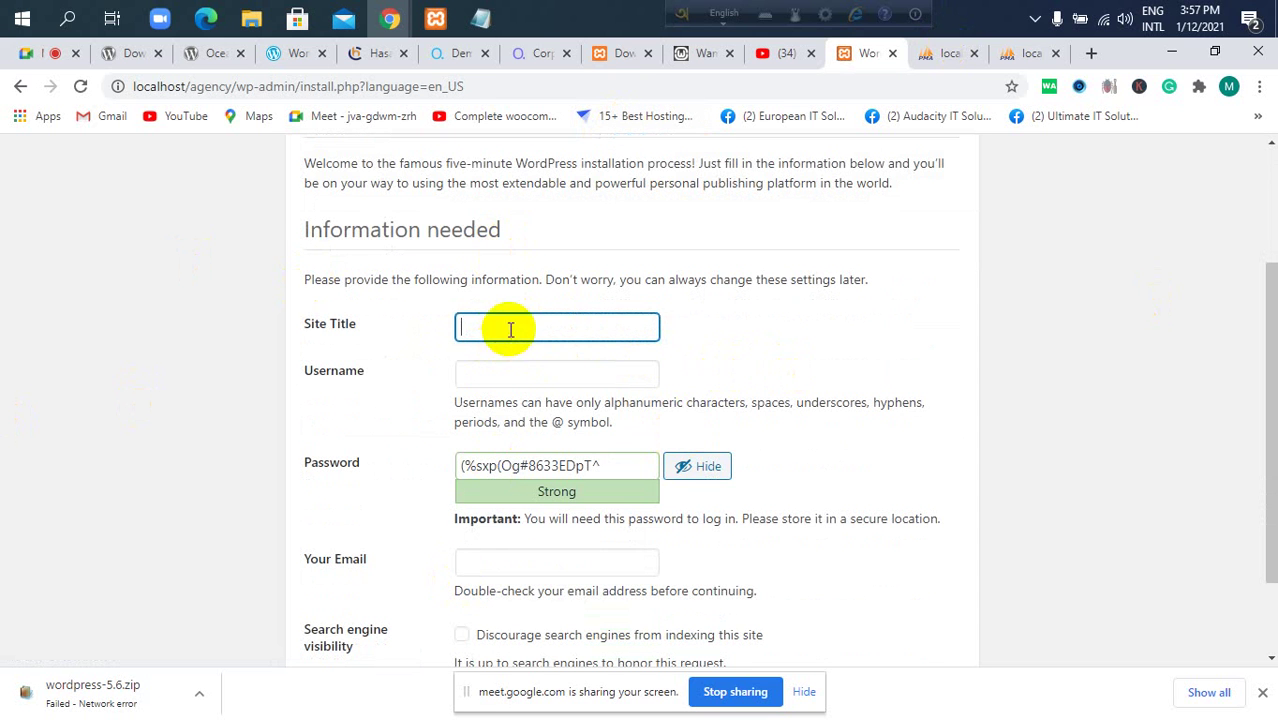
{"action": "scroll", "coordinate": [398, 347], "scroll_direction": "down", "scroll_amount": 2}
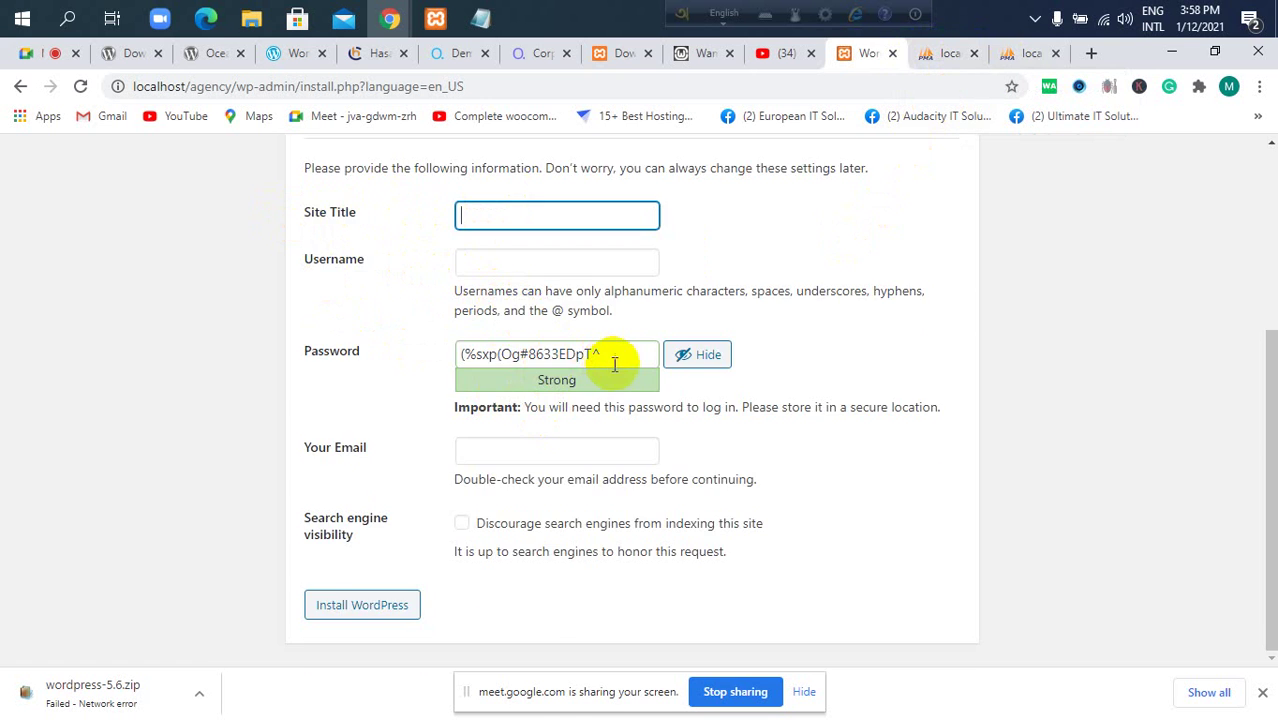
{"action": "scroll", "coordinate": [560, 380], "scroll_direction": "up", "scroll_amount": 1}
{"action": "scroll", "coordinate": [507, 437], "scroll_direction": "down", "scroll_amount": 1}
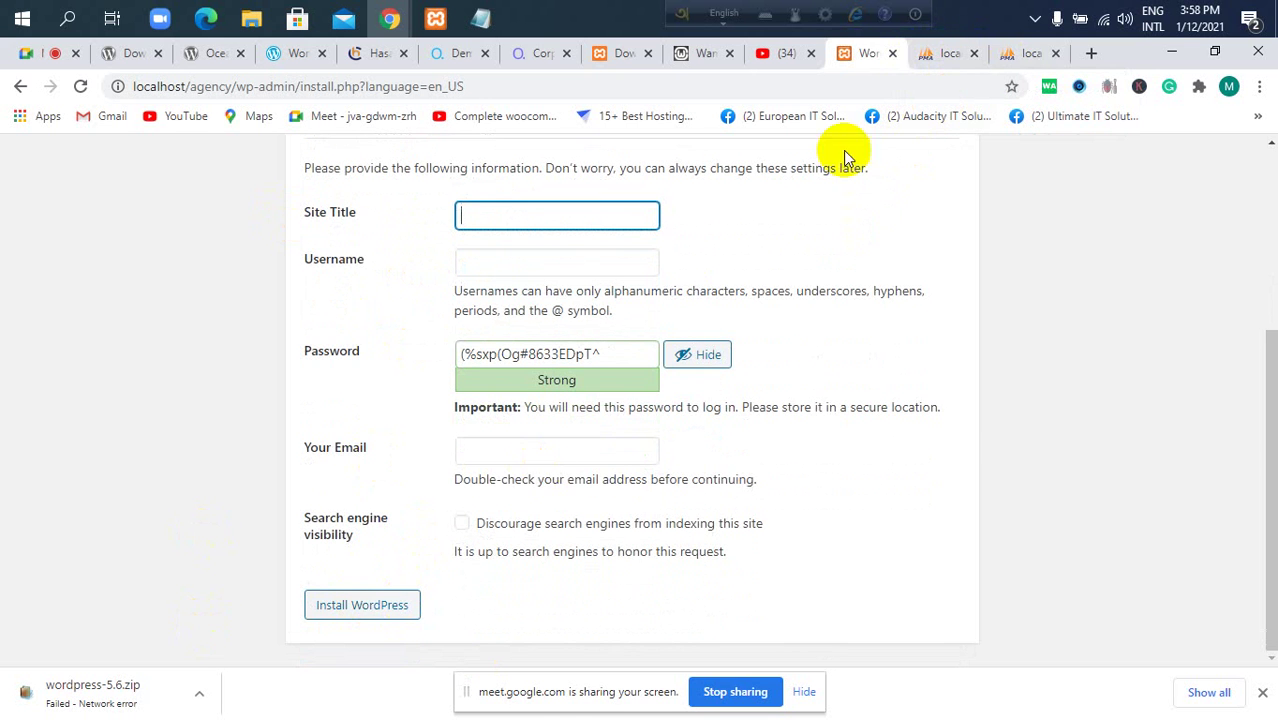
{"action": "left_click", "coordinate": [1025, 52]}
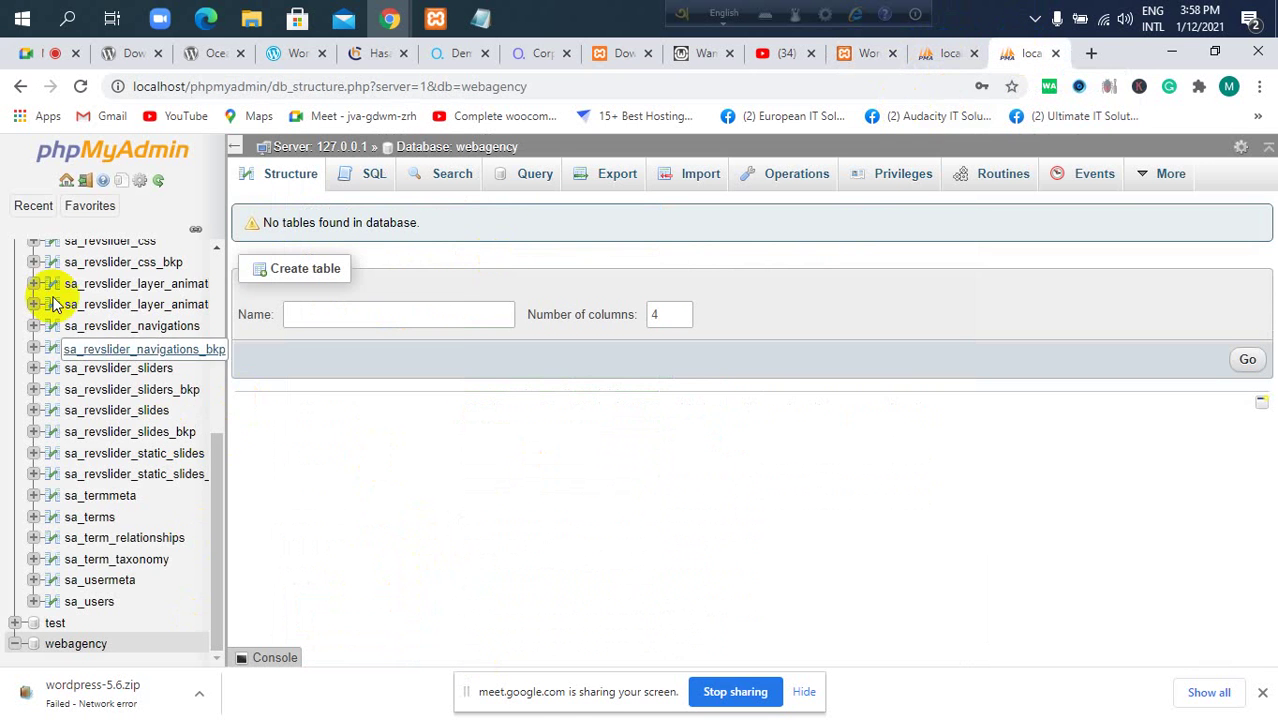
{"action": "left_click", "coordinate": [58, 645]}
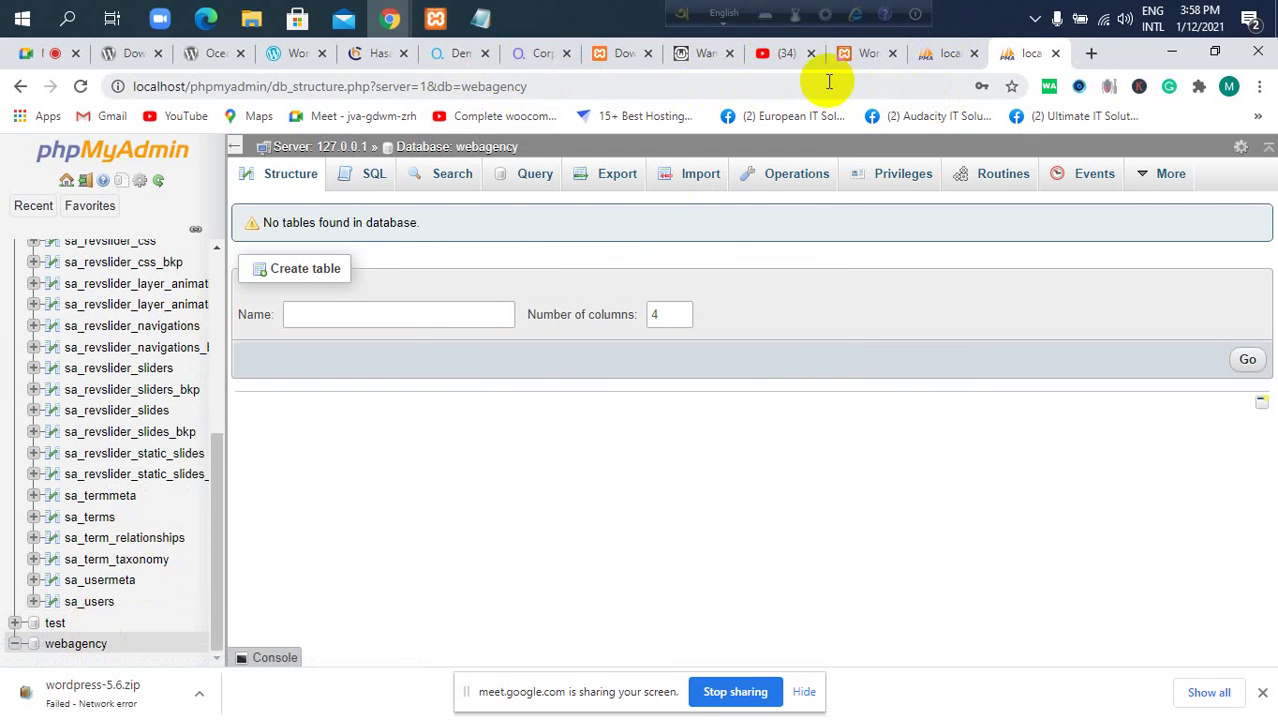
{"action": "left_click", "coordinate": [866, 62]}
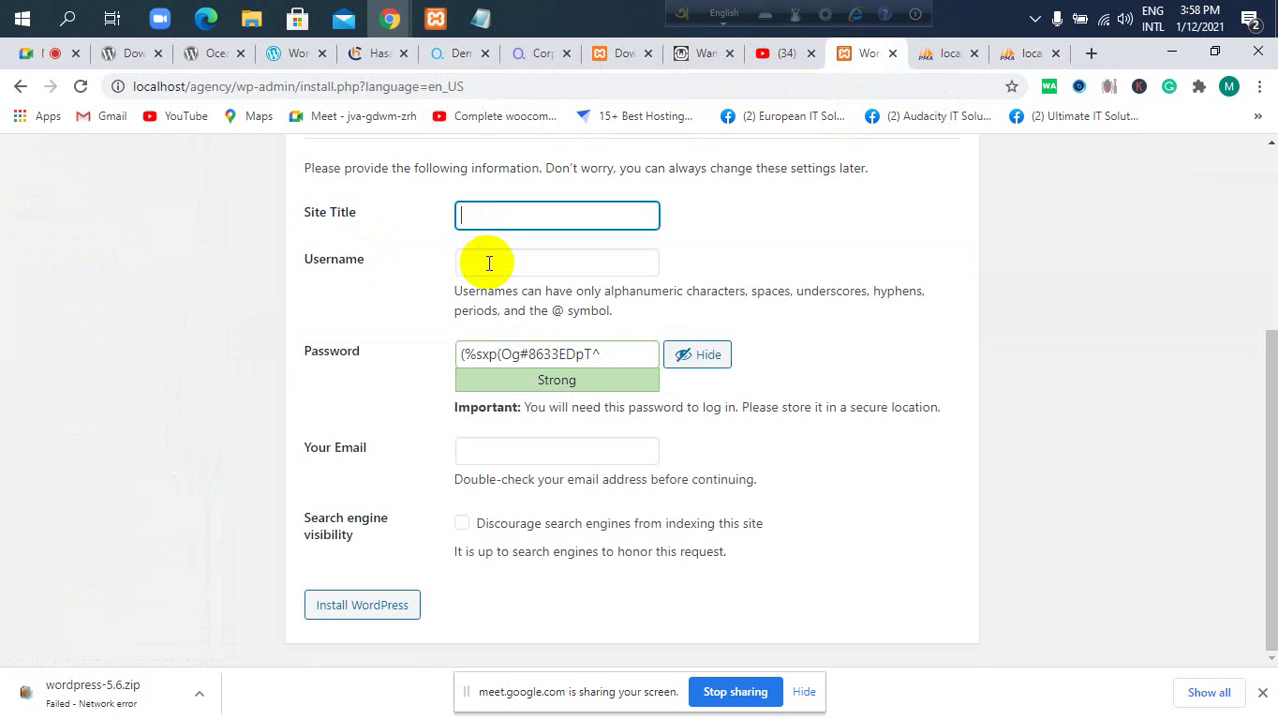
{"action": "scroll", "coordinate": [490, 262], "scroll_direction": "up", "scroll_amount": 2}
Enter the site title 'Digital service agency' and type the admin username.
{"action": "left_click", "coordinate": [538, 403]}
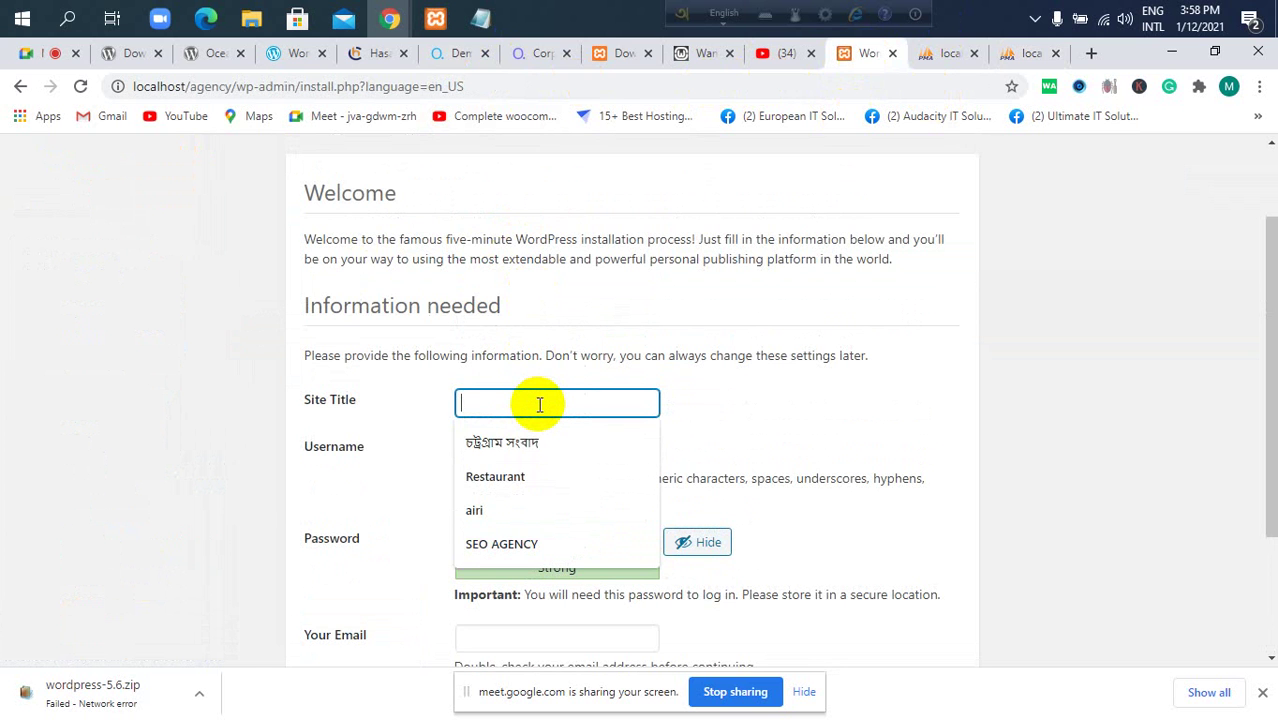
{"action": "type", "text": "web de"}
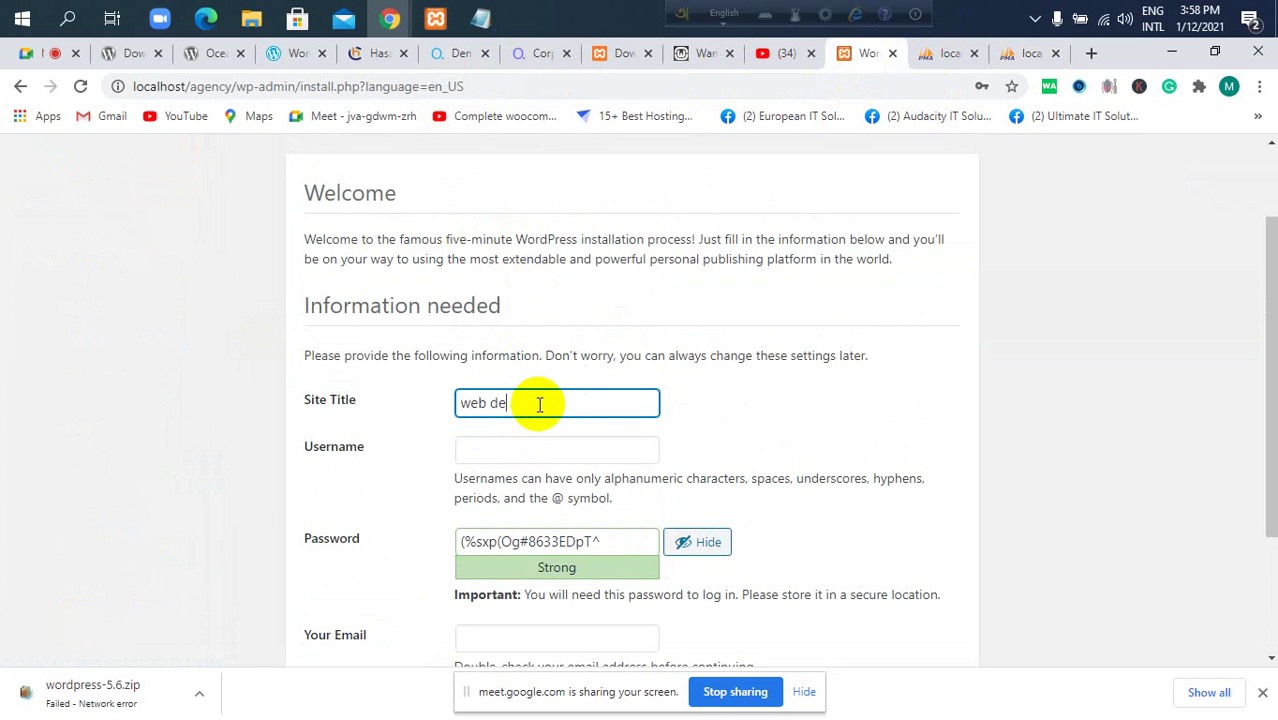
{"action": "type", "text": "sign and"}
{"action": "key", "text": "BackSpace"}
{"action": "key", "text": "BackSpace"}
{"action": "key", "text": "BackSpace"}
{"action": "key", "text": "BackSpace"}
{"action": "key", "text": "BackSpace"}
{"action": "key", "text": "BackSpace"}
{"action": "key", "text": "BackSpace"}
{"action": "key", "text": "BackSpace"}
{"action": "key", "text": "BackSpace"}
{"action": "key", "text": "BackSpace"}
{"action": "key", "text": "BackSpace"}
{"action": "key", "text": "BackSpace"}
{"action": "key", "text": "BackSpace"}
{"action": "type", "text": "Digital service age"}
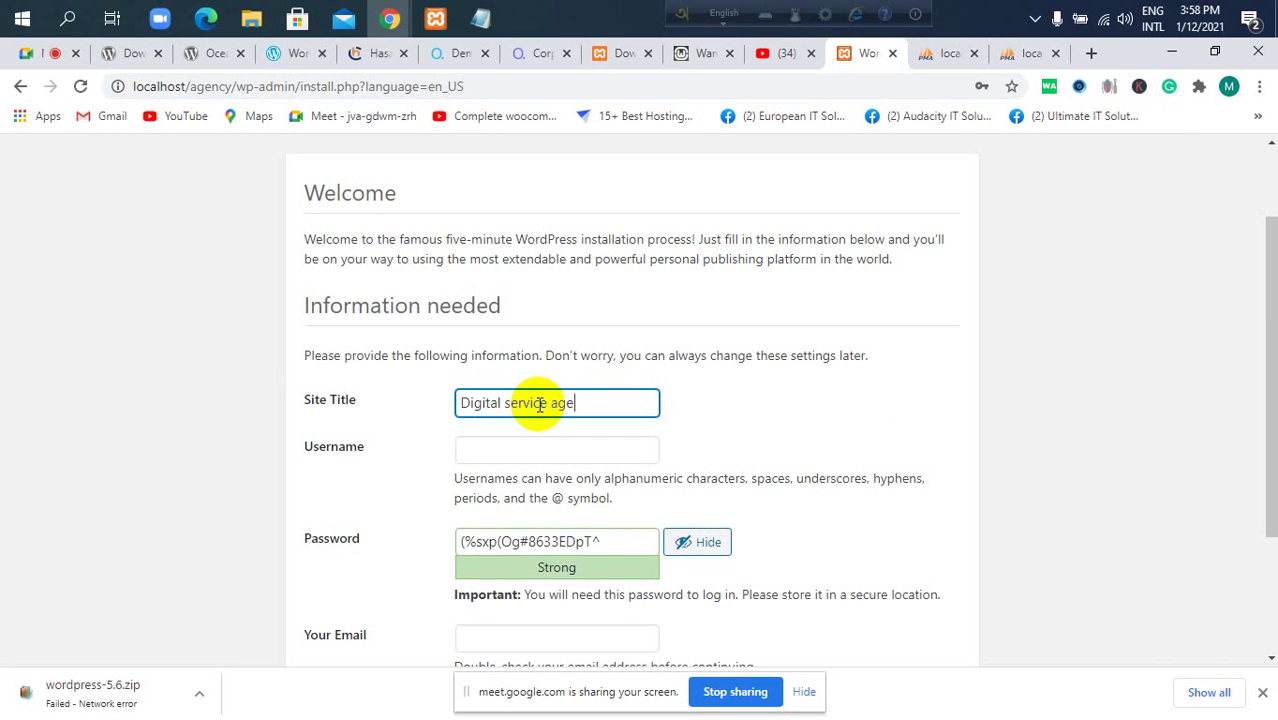
{"action": "type", "text": "ncncy"}
{"action": "left_click", "coordinate": [507, 452]}
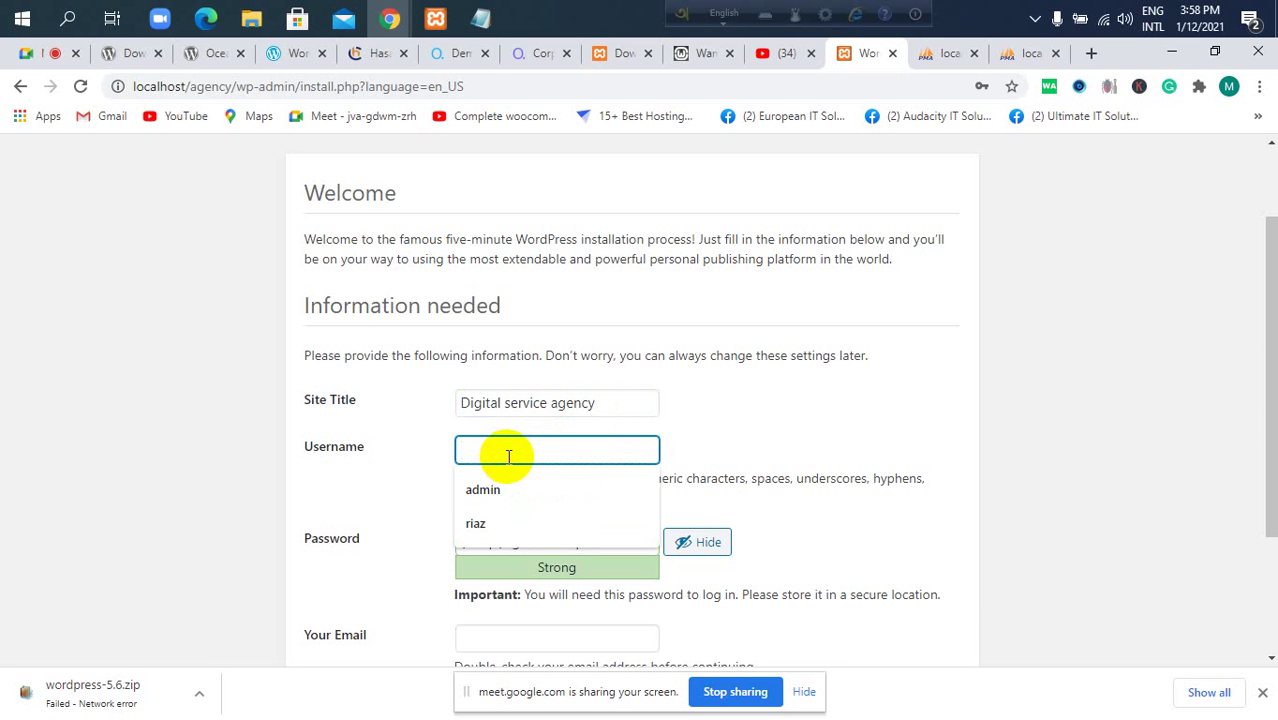
{"action": "type", "text": "puc"}
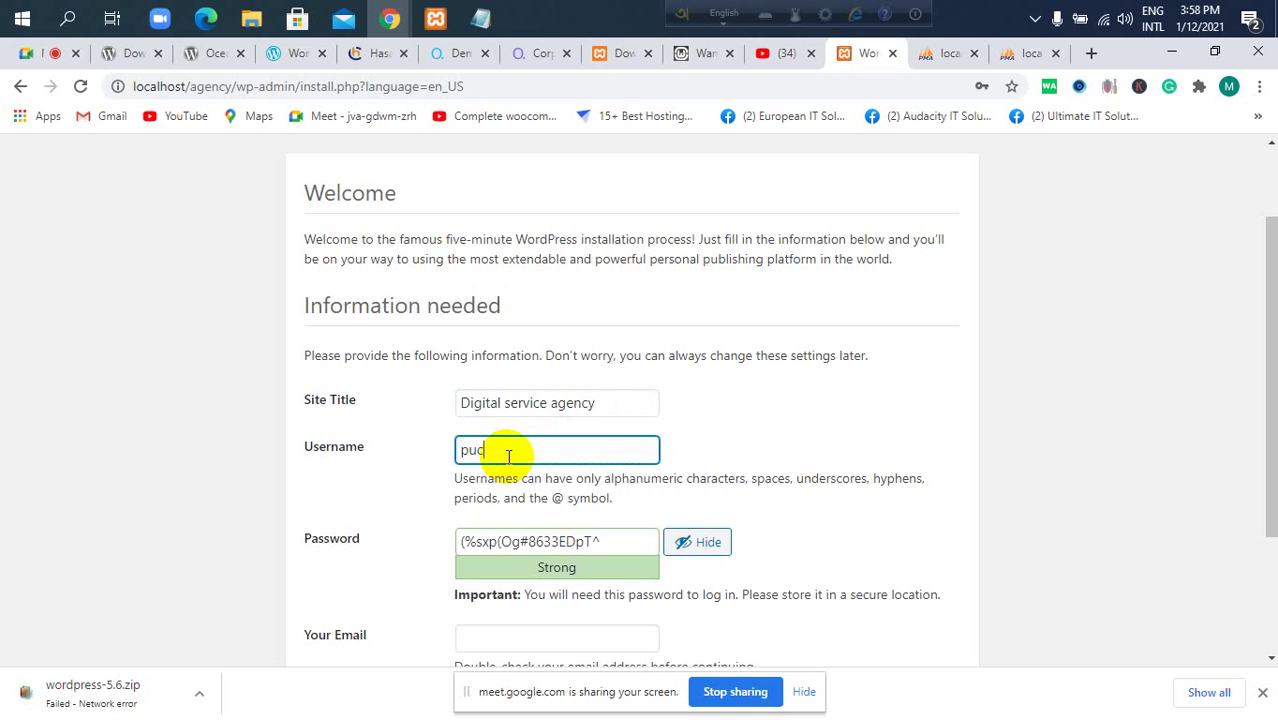
{"action": "type", "text": "_riaz"}
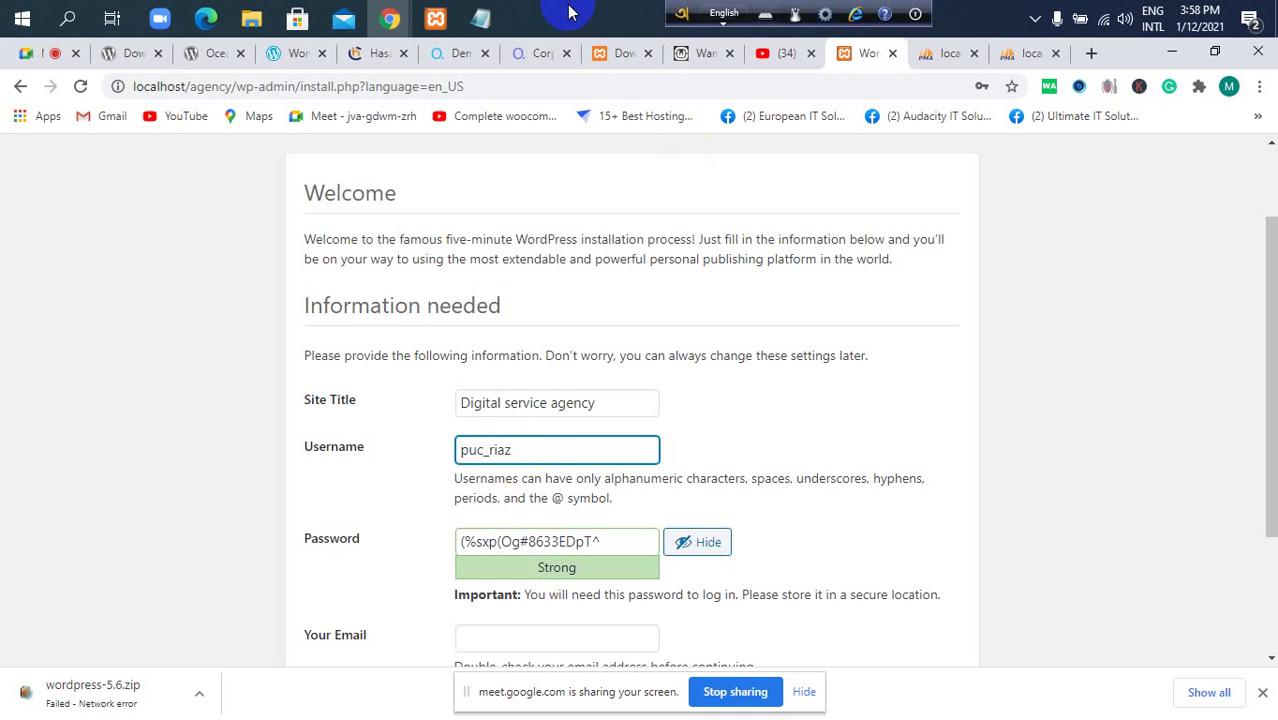
Add a 'wordpress login information' section to the notes with the copied admin username and a password line.
{"action": "left_click", "coordinate": [480, 18]}
{"action": "left_click", "coordinate": [690, 414]}
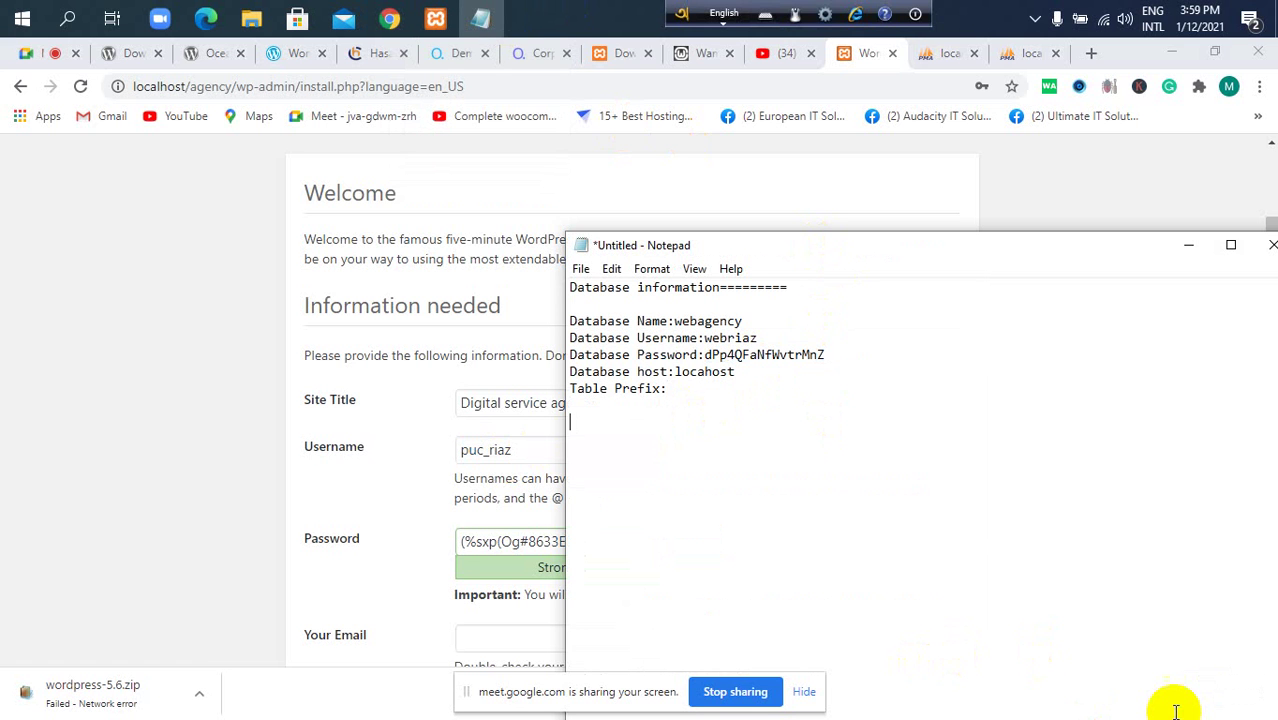
{"action": "type", "text": "wor"}
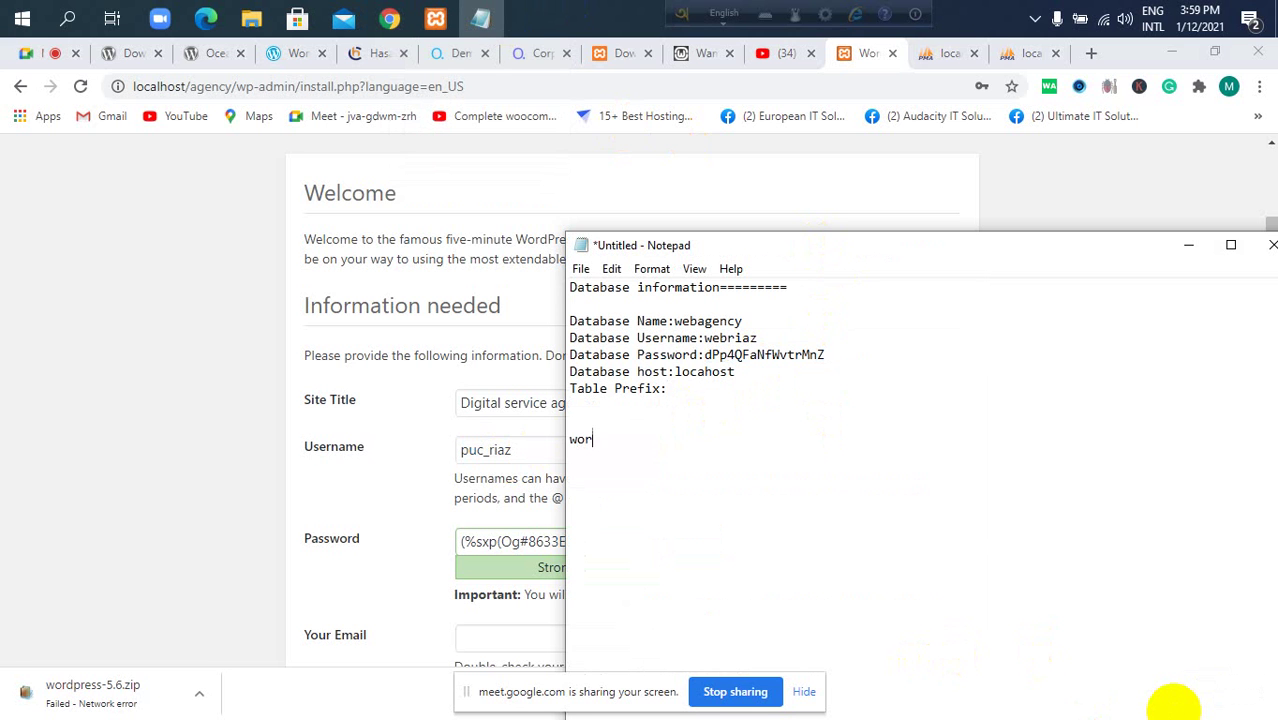
{"action": "type", "text": "dpress login infom"}
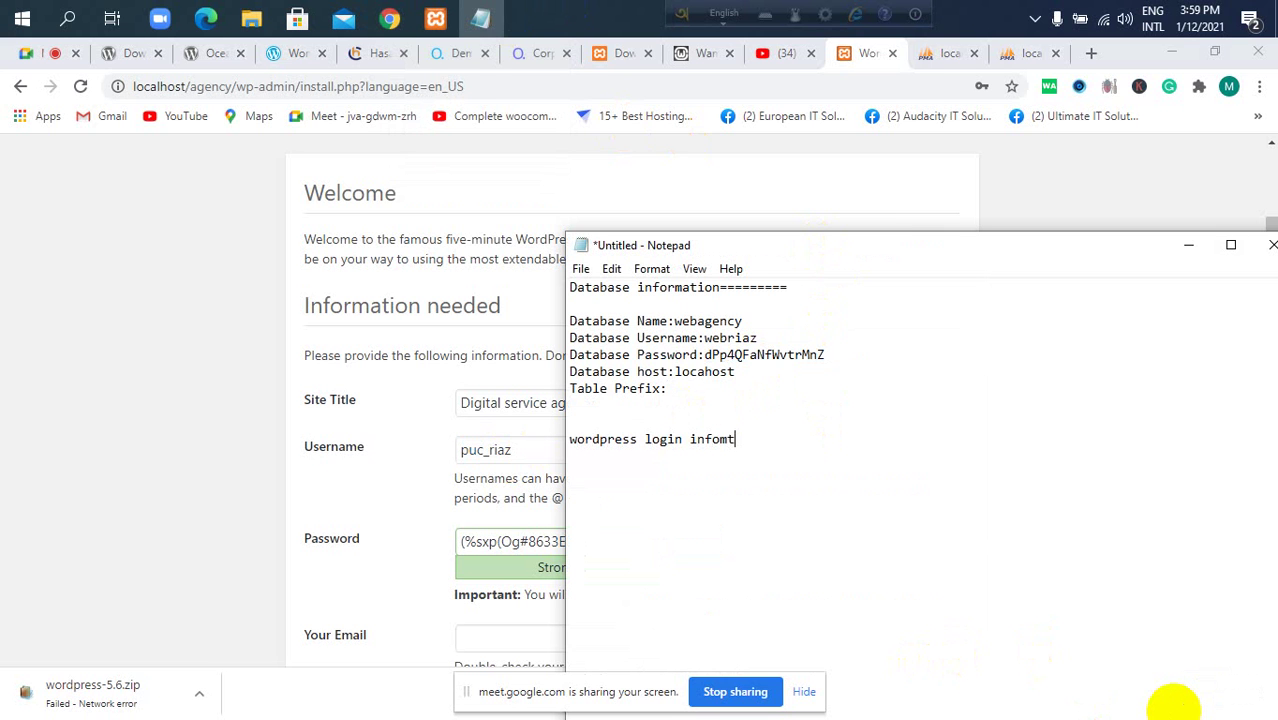
{"action": "type", "text": "ation:  "}
{"action": "type", "text": "username:"}
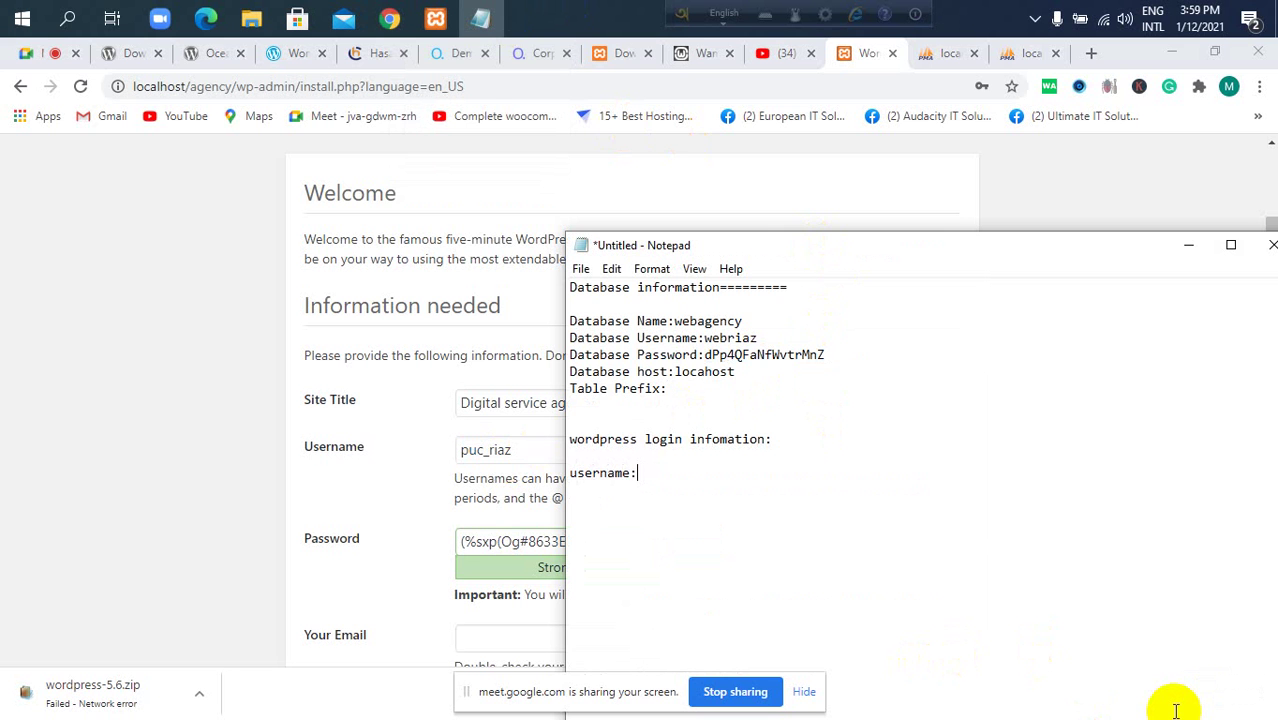
{"action": "left_click_drag", "start_coordinate": [510, 450], "coordinate": [455, 450]}
{"action": "key", "text": "ctrl+c"}
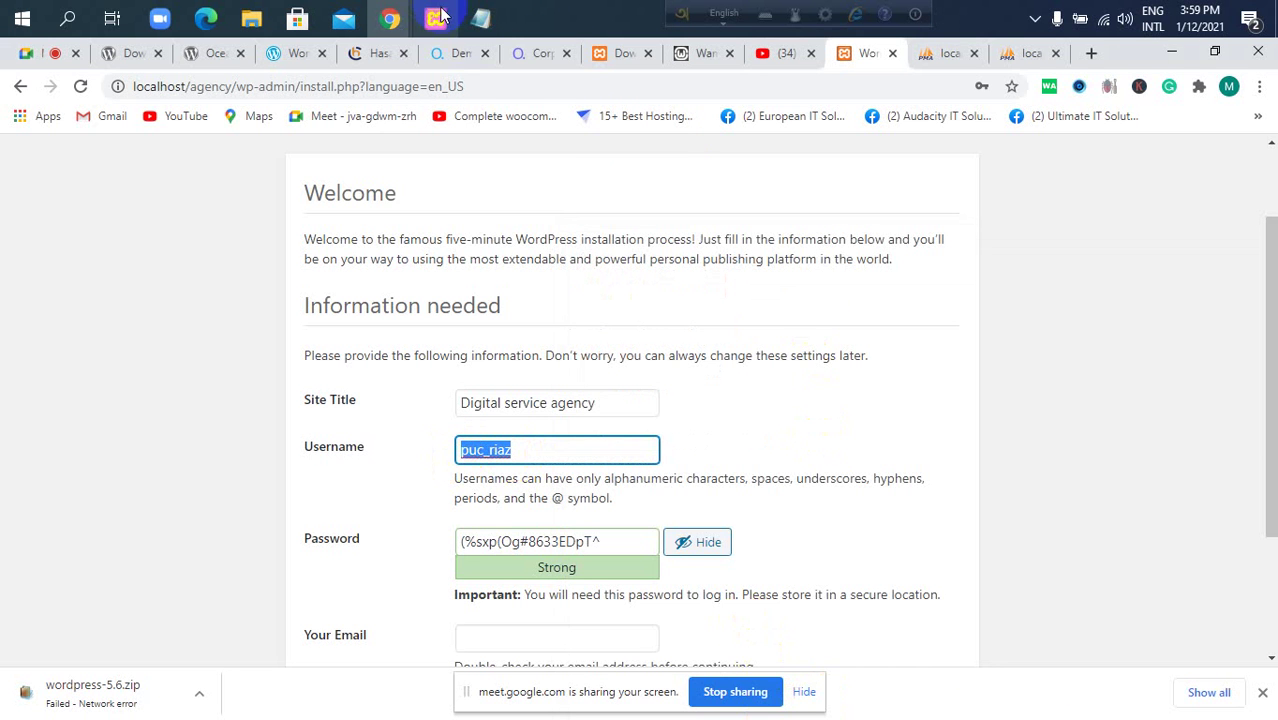
{"action": "left_click", "coordinate": [480, 18]}
{"action": "key", "text": "ctrl+v"}
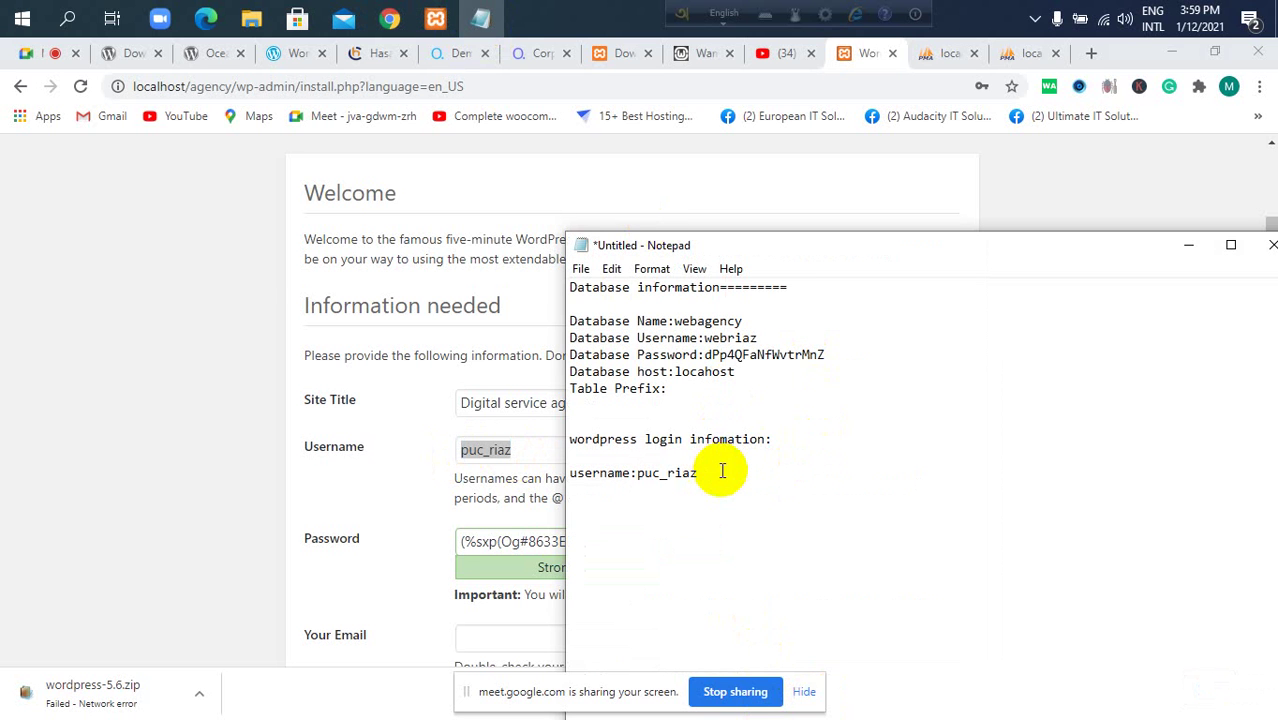
{"action": "type", "text": "password:"}
Select and copy the generated admin password from the install form.
{"action": "left_click", "coordinate": [130, 396]}
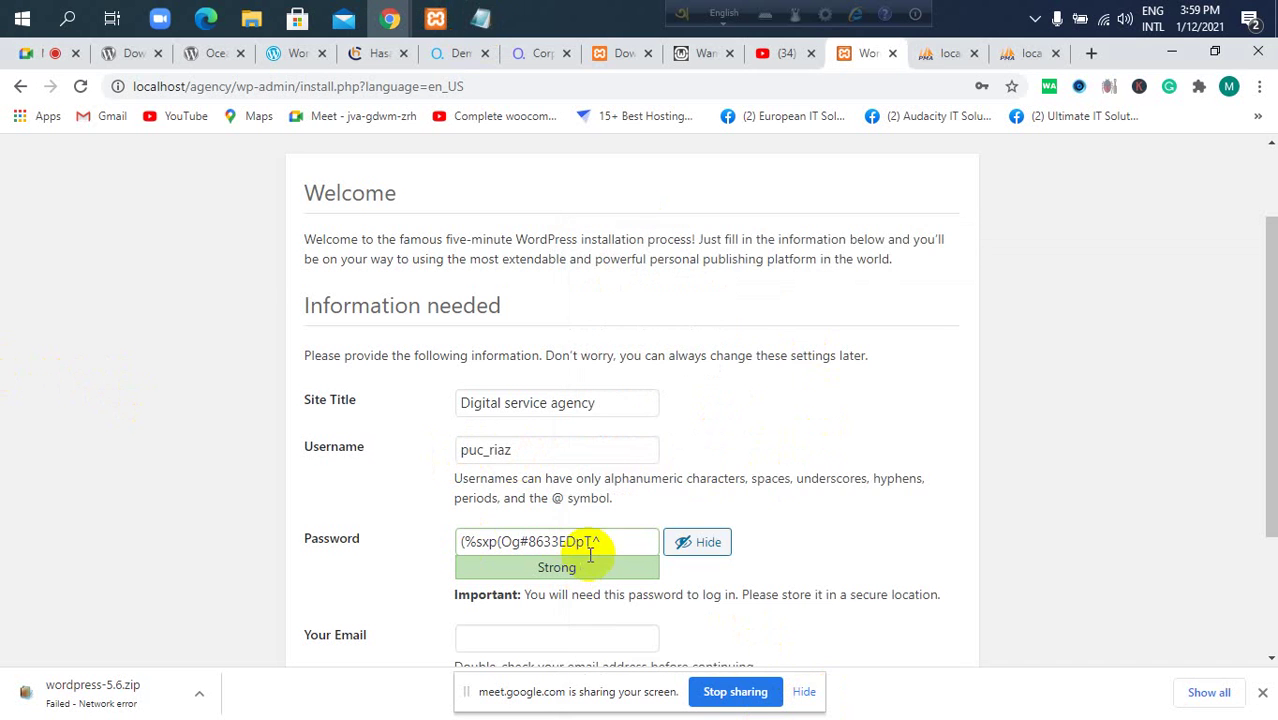
{"action": "left_click", "coordinate": [600, 541]}
{"action": "left_click_drag", "start_coordinate": [600, 541], "coordinate": [430, 543]}
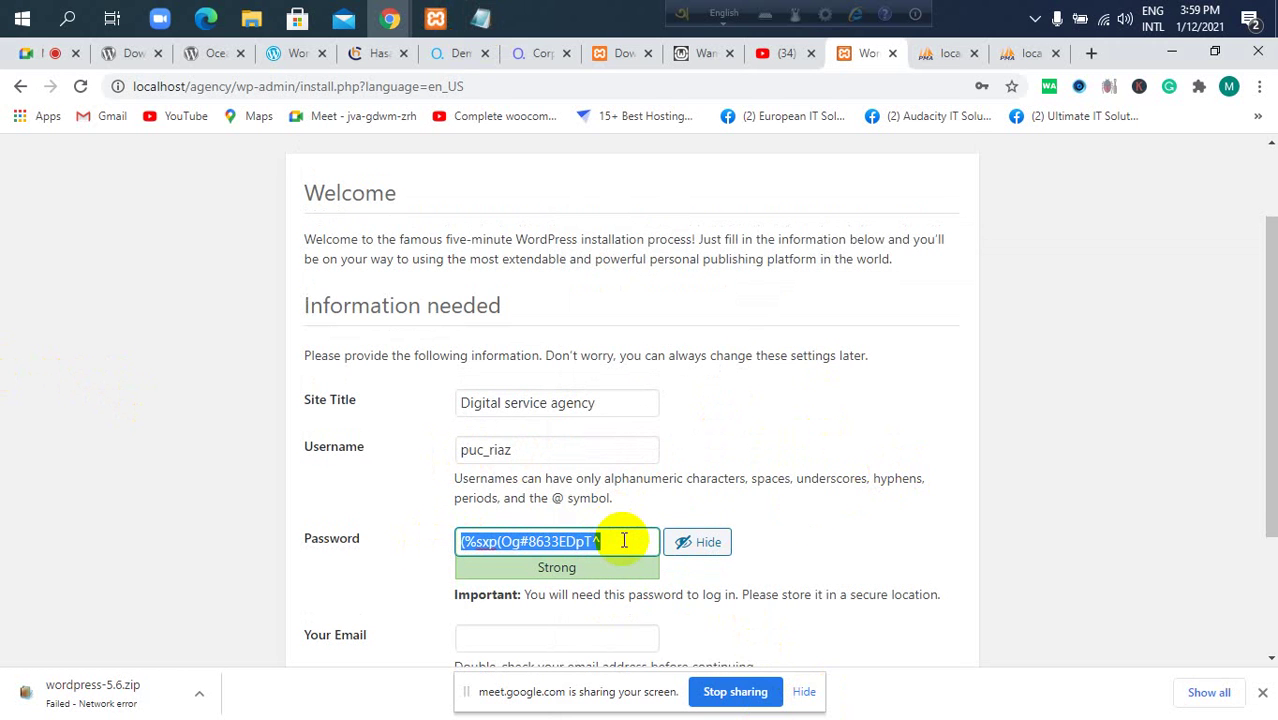
{"action": "left_click", "coordinate": [622, 540]}
{"action": "left_click", "coordinate": [314, 557]}
{"action": "key", "text": "ctrl+c"}
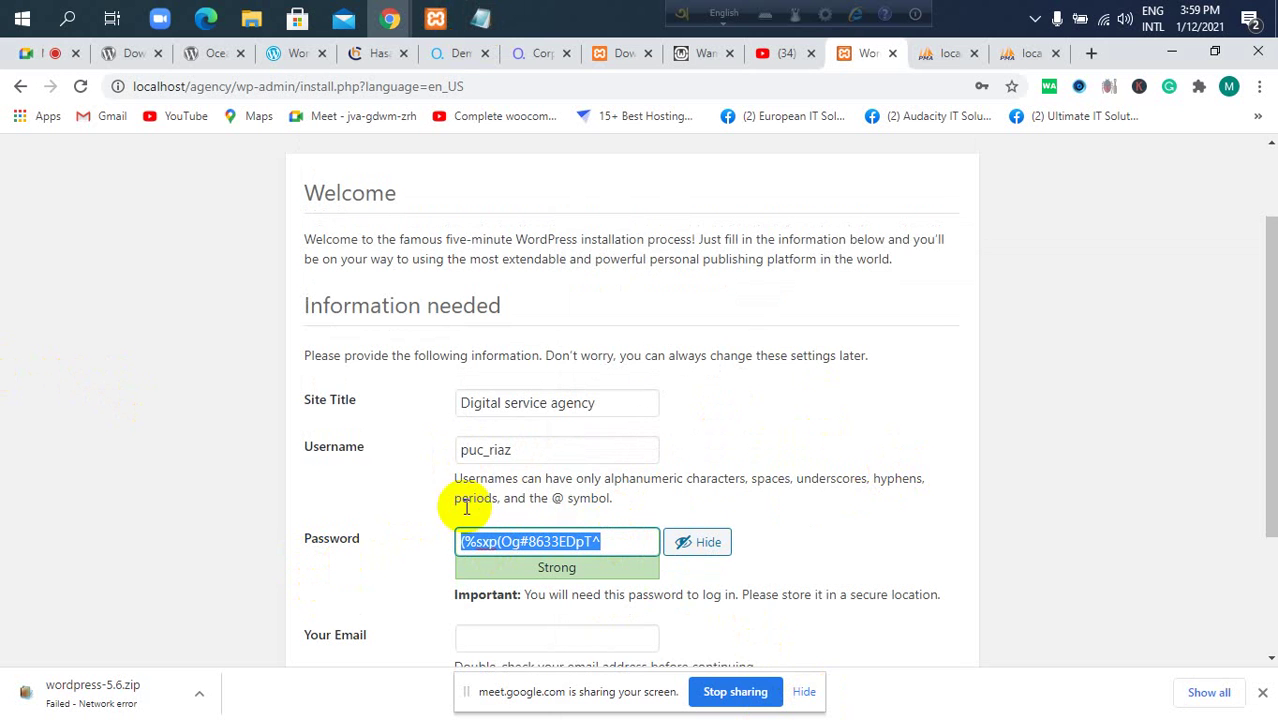
Fill in the admin email from the saved suggestions and tick 'Discourage search engines from indexing this site'.
{"action": "scroll", "coordinate": [752, 477], "scroll_direction": "down", "scroll_amount": 2}
{"action": "left_click", "coordinate": [563, 452]}
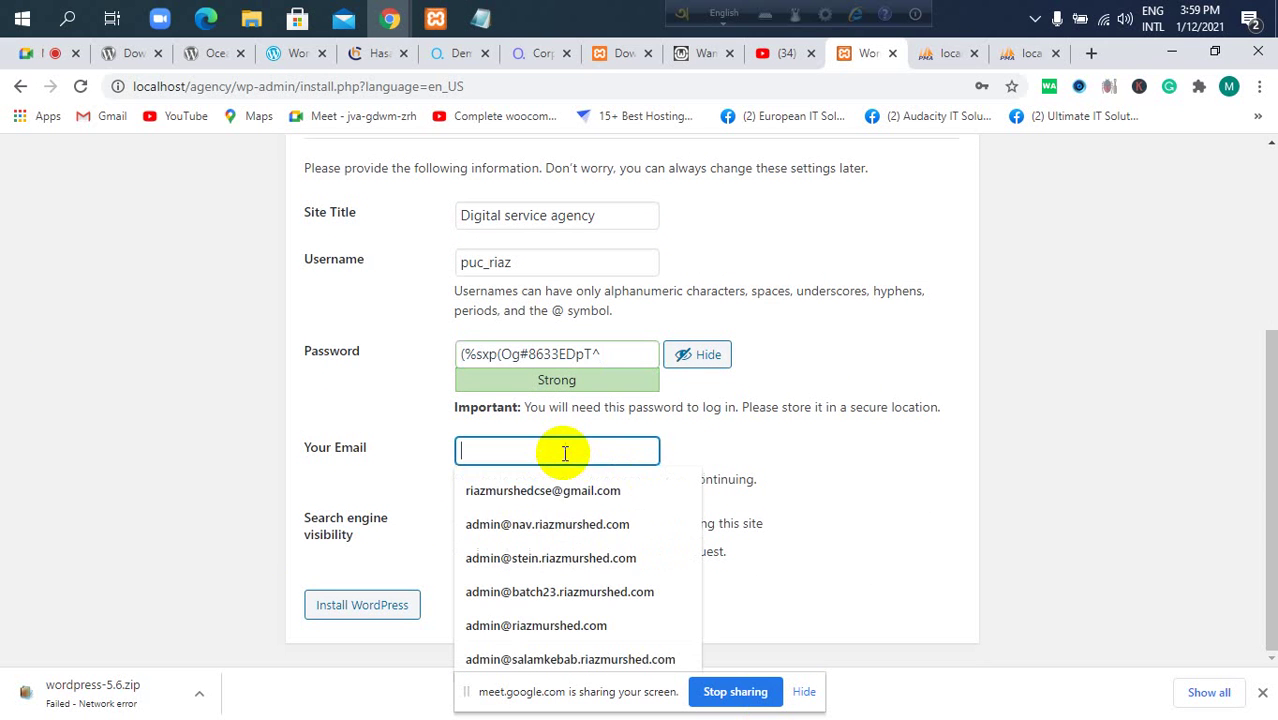
{"action": "left_click", "coordinate": [975, 448]}
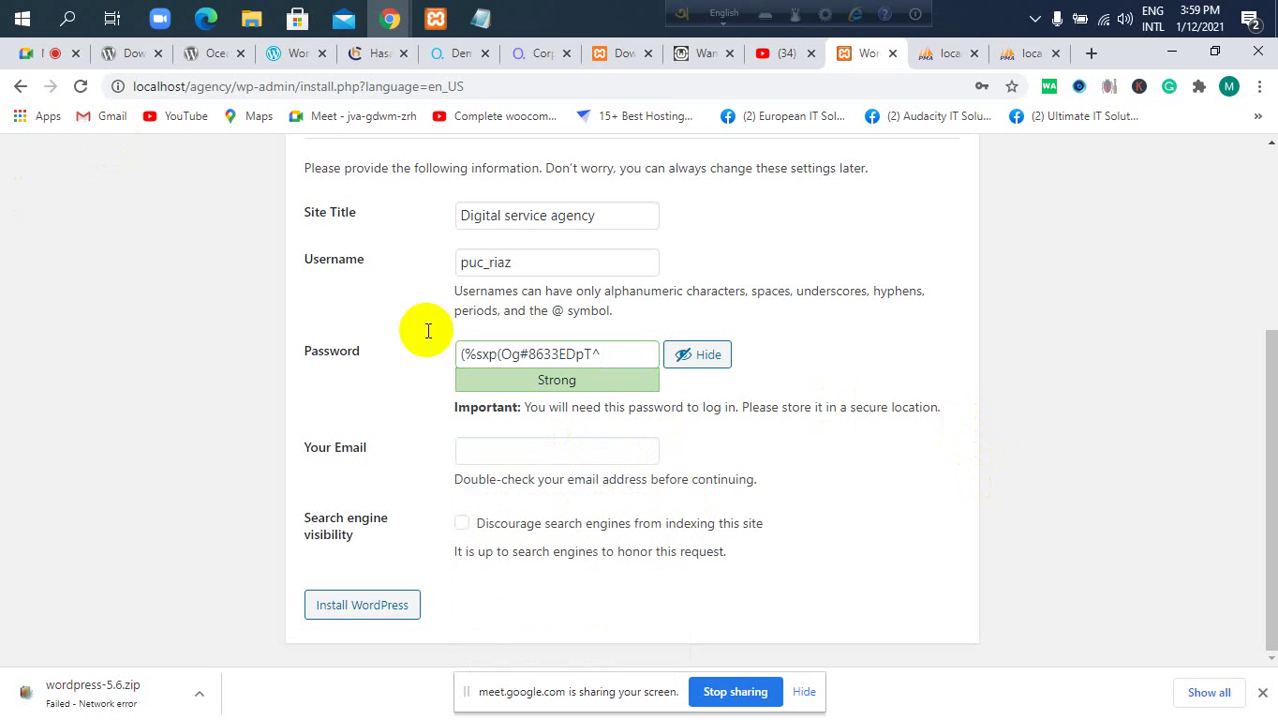
{"action": "left_click", "coordinate": [551, 451]}
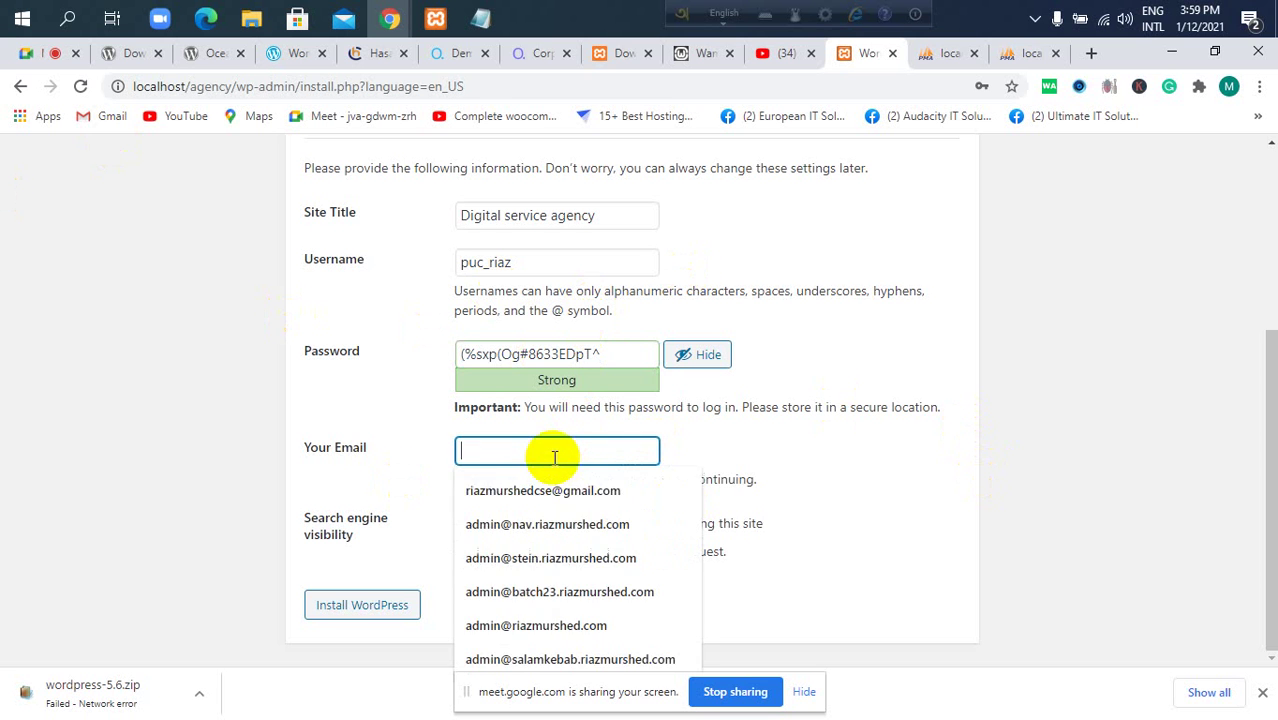
{"action": "left_click", "coordinate": [542, 492]}
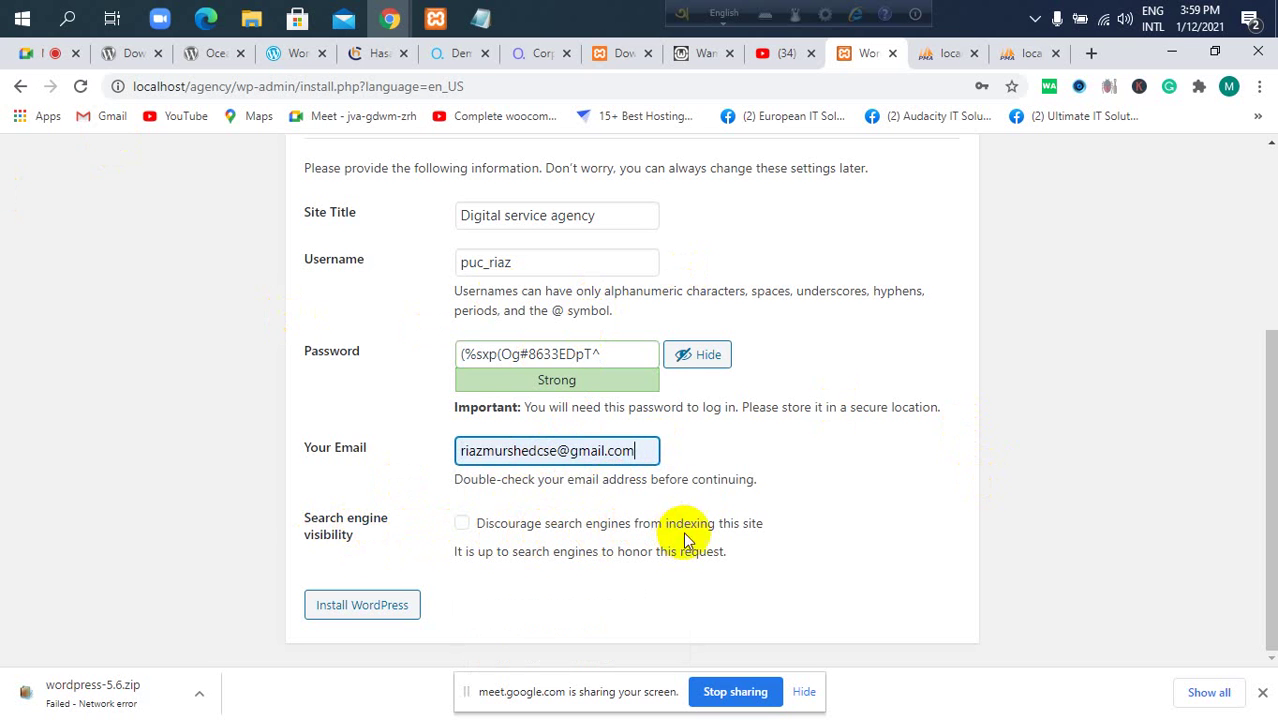
{"action": "left_click", "coordinate": [462, 524]}
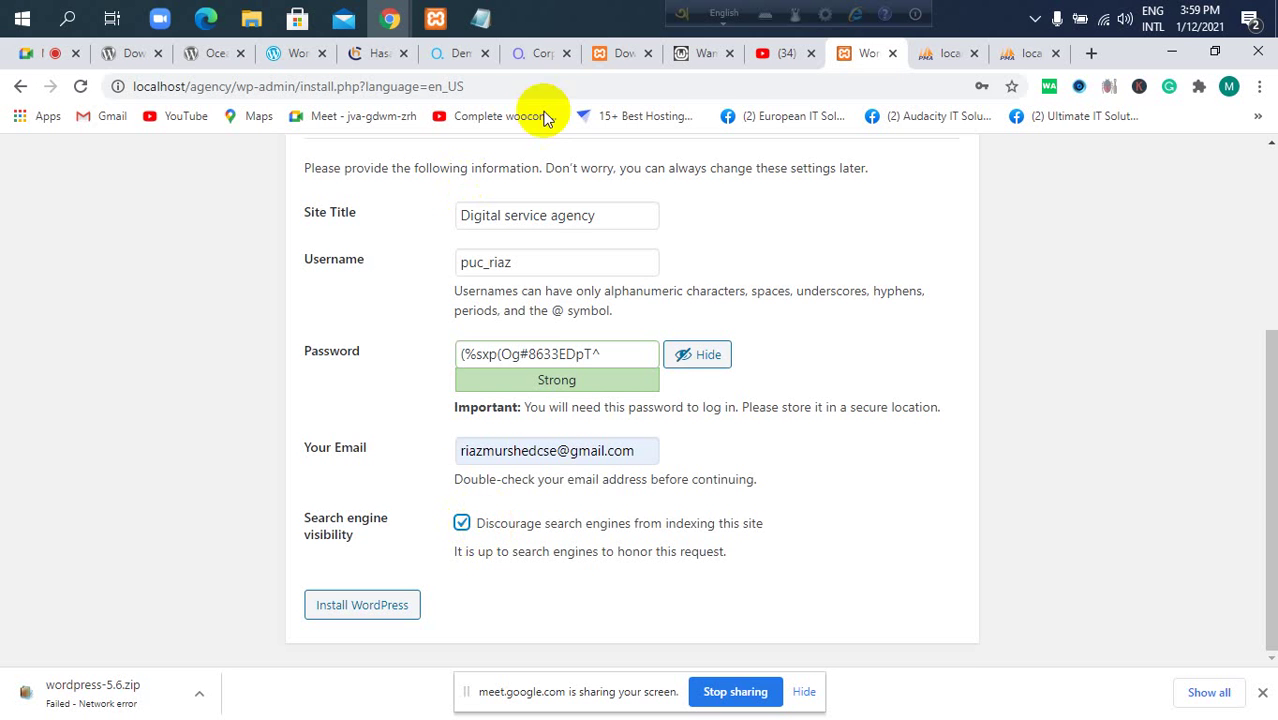
{"action": "scroll", "coordinate": [471, 399], "scroll_direction": "up", "scroll_amount": 2}
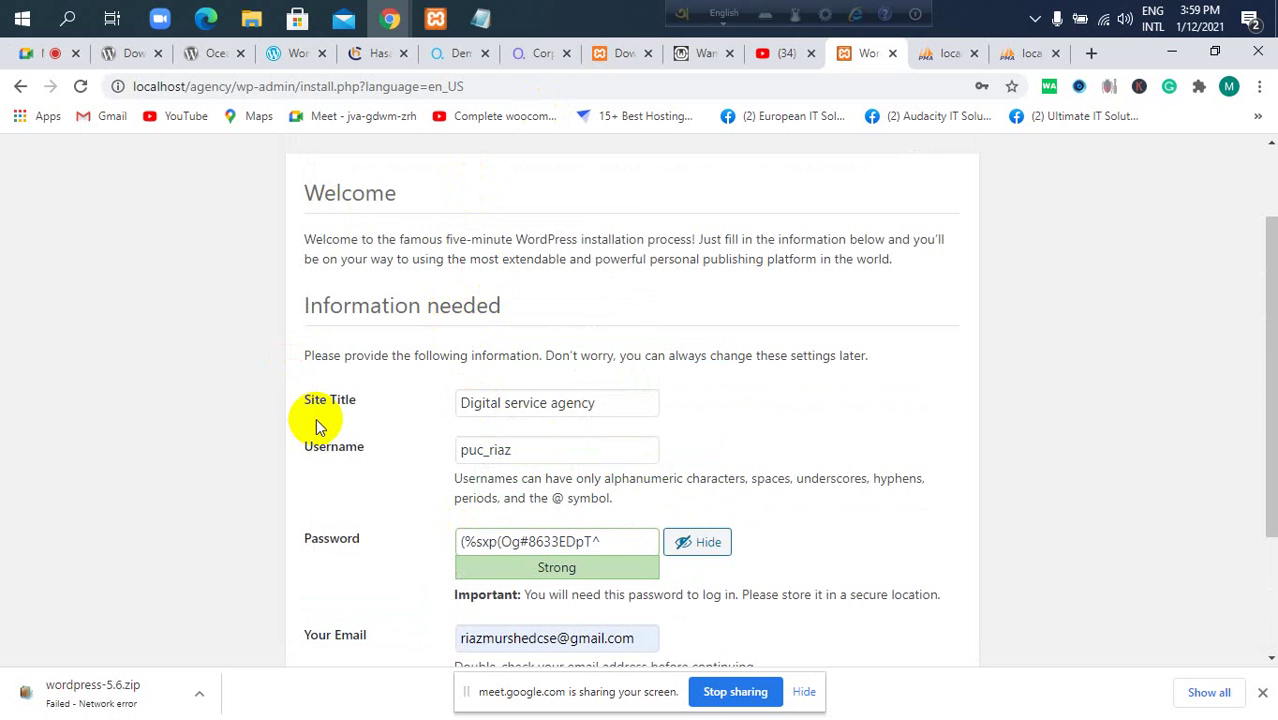
{"action": "scroll", "coordinate": [316, 419], "scroll_direction": "down", "scroll_amount": 2}
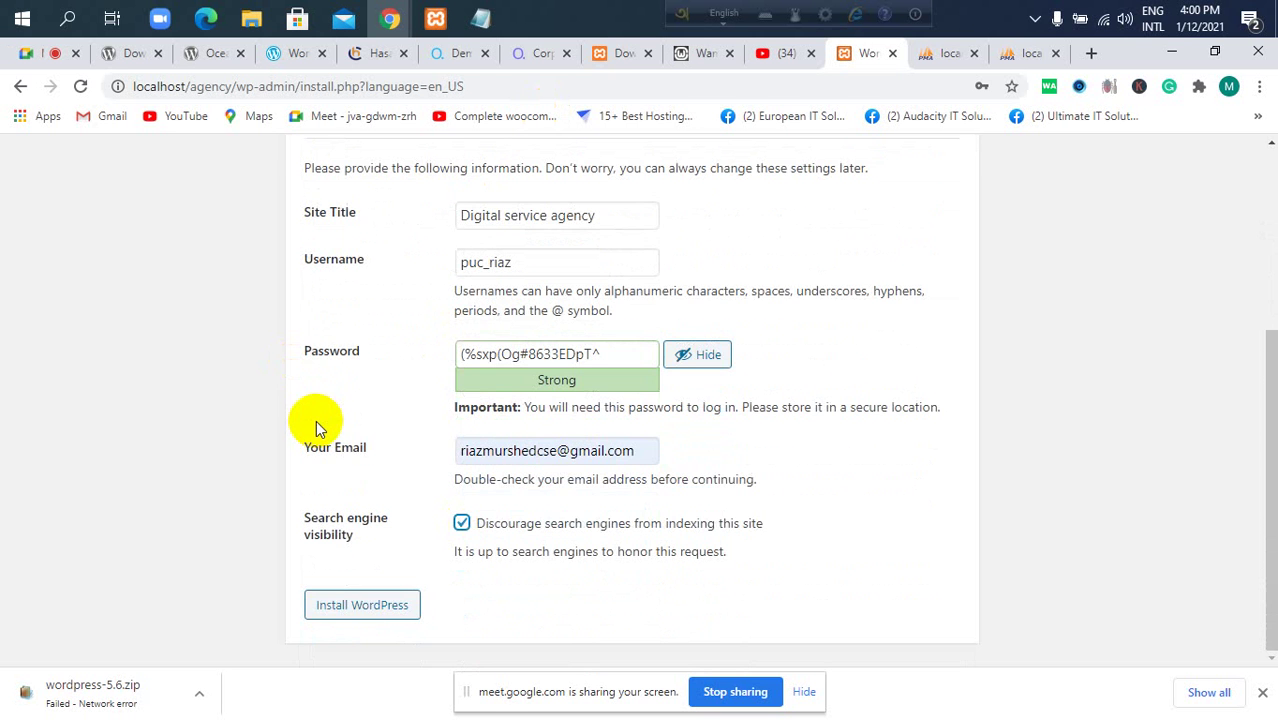
Install WordPress, highlight the chosen password on the Success page, and go to the login page.
{"action": "left_click", "coordinate": [376, 612]}
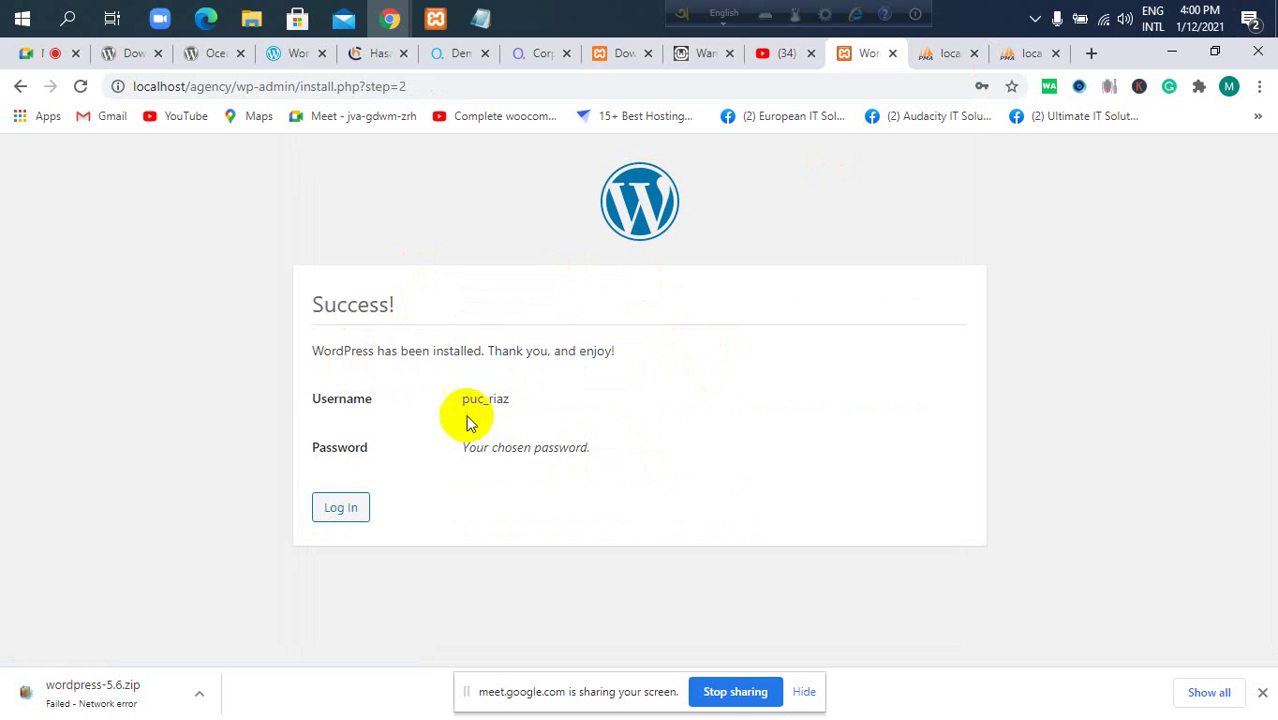
{"action": "left_click_drag", "start_coordinate": [466, 449], "coordinate": [827, 471]}
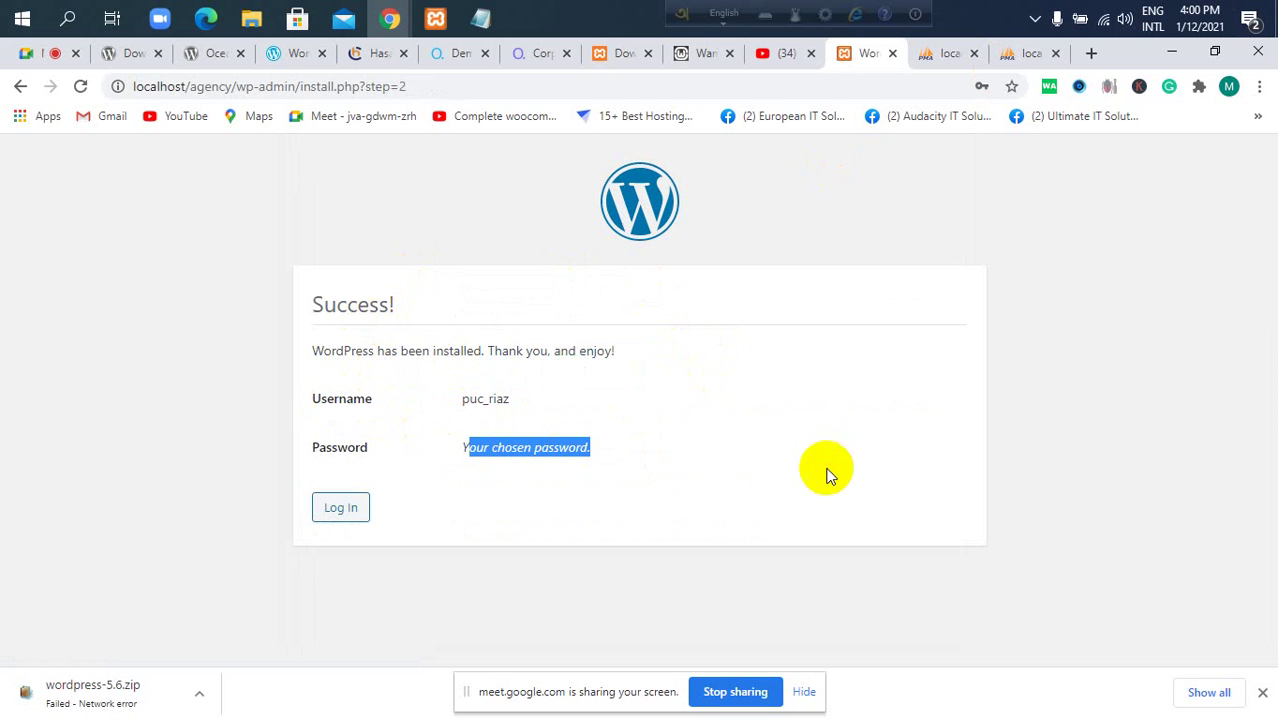
{"action": "left_click", "coordinate": [335, 516]}
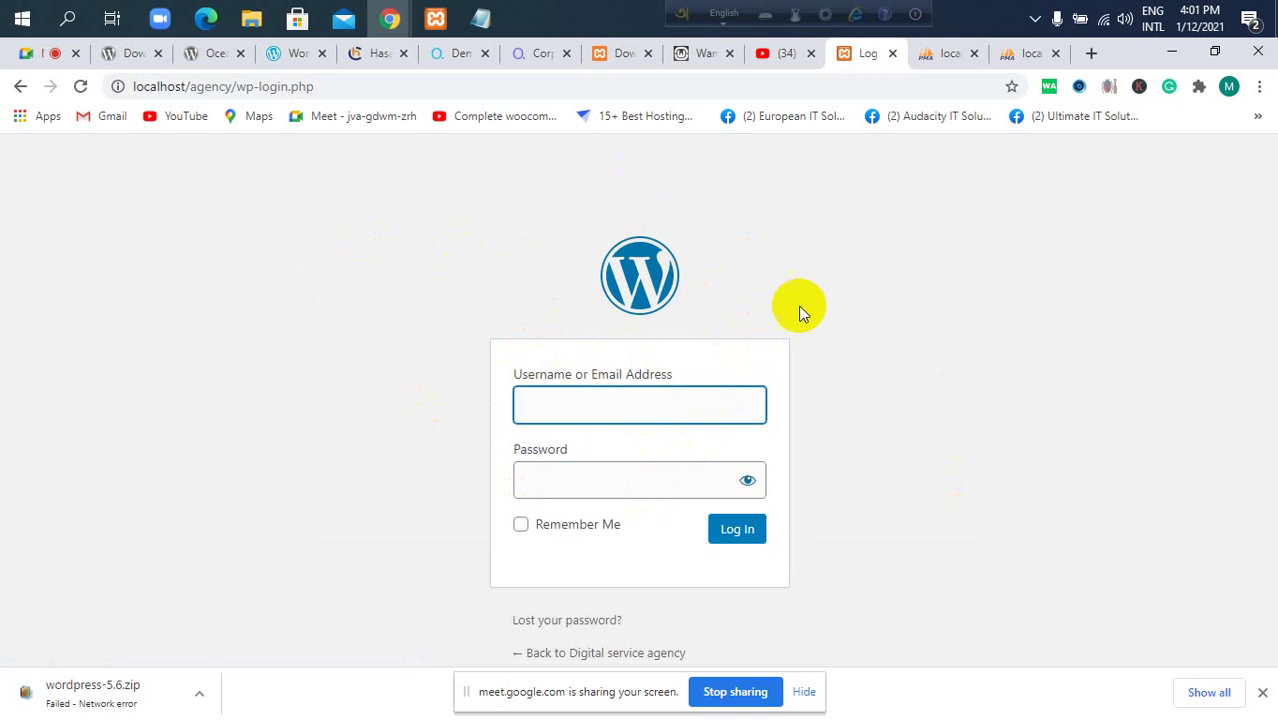
Open the webagency database in phpMyAdmin to list its 12 new wa_ tables.
{"action": "left_click", "coordinate": [1012, 54]}
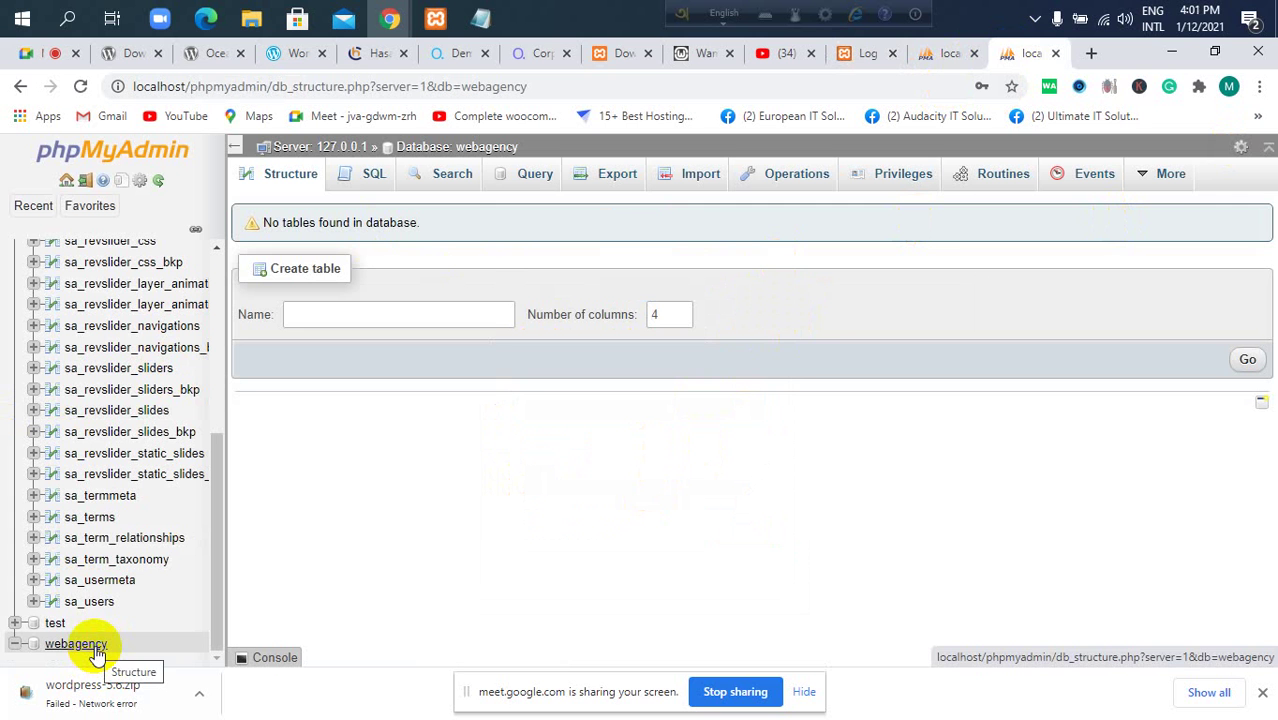
{"action": "left_click", "coordinate": [97, 654]}
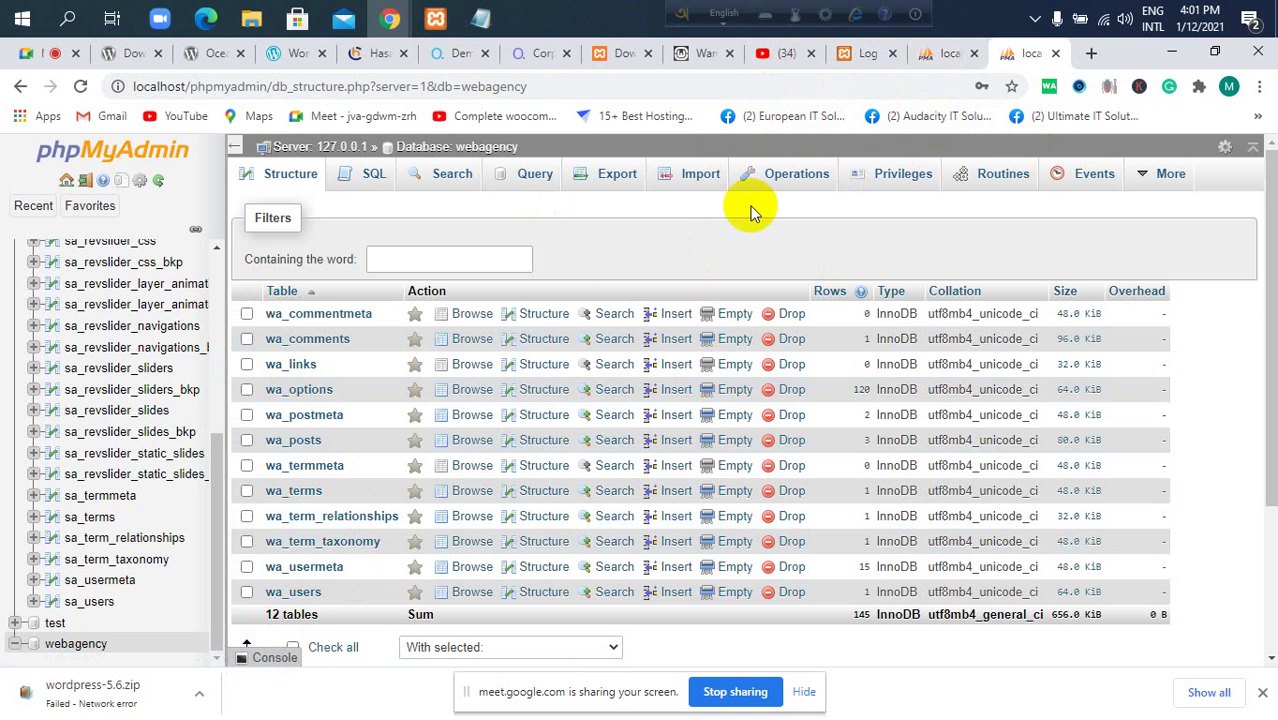
Paste the WordPress login password after 'password:' in the notes.
{"action": "left_click", "coordinate": [481, 19]}
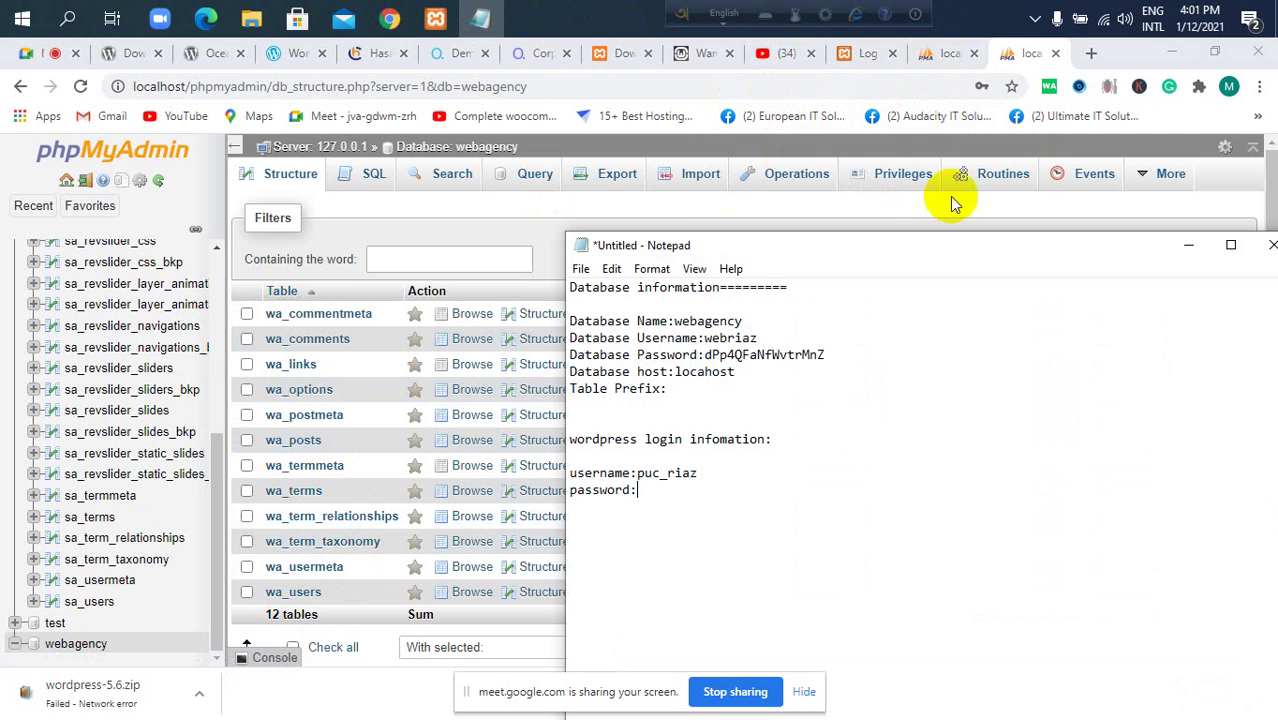
{"action": "left_click", "coordinate": [581, 269]}
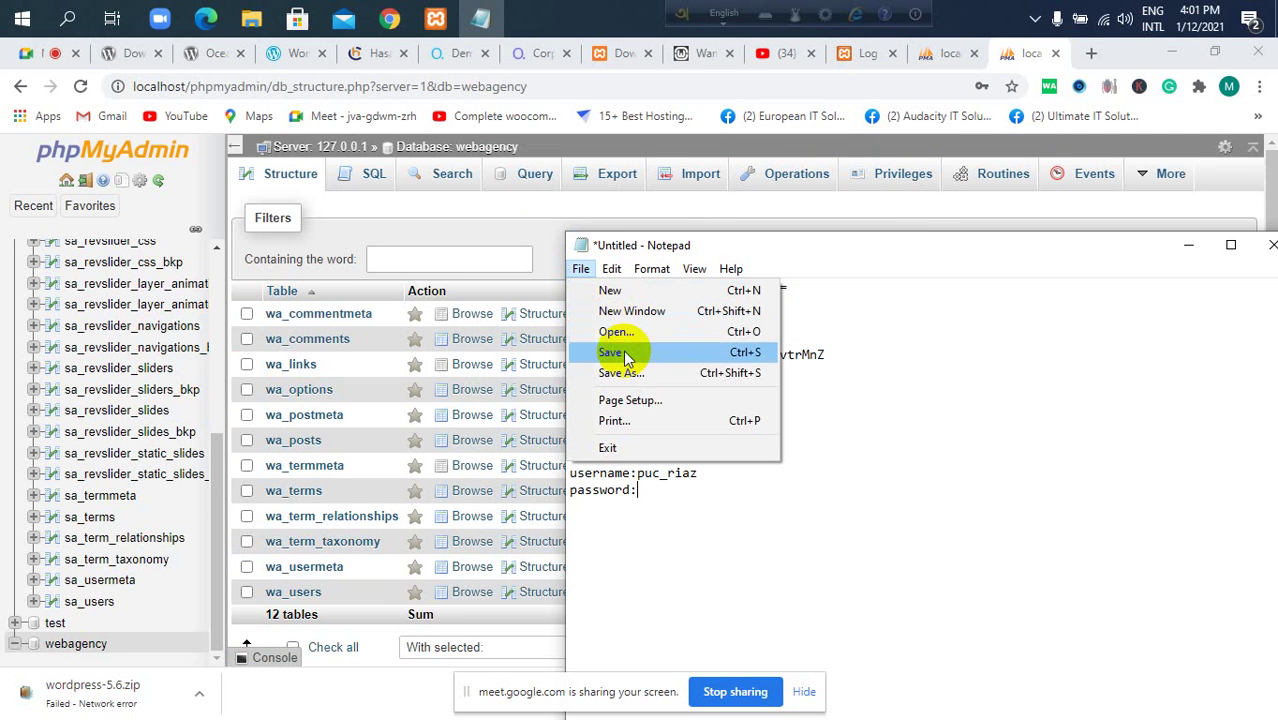
{"action": "left_click", "coordinate": [650, 372]}
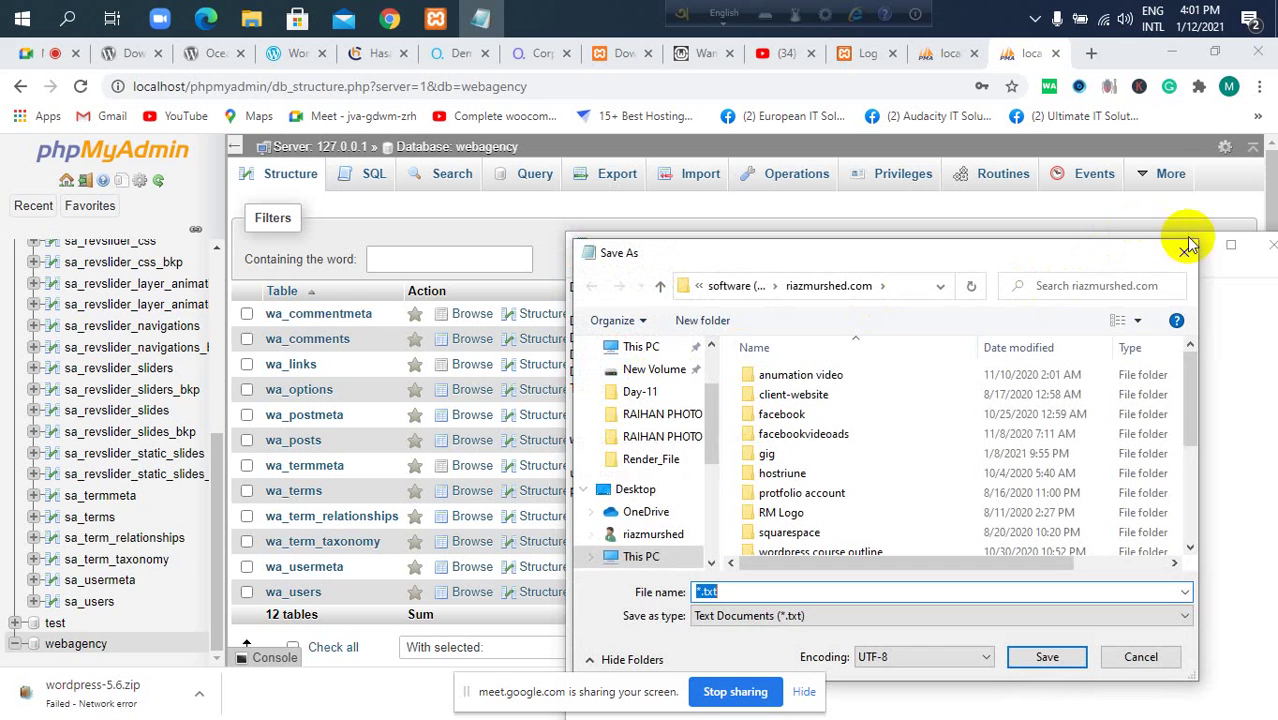
{"action": "left_click", "coordinate": [1183, 252]}
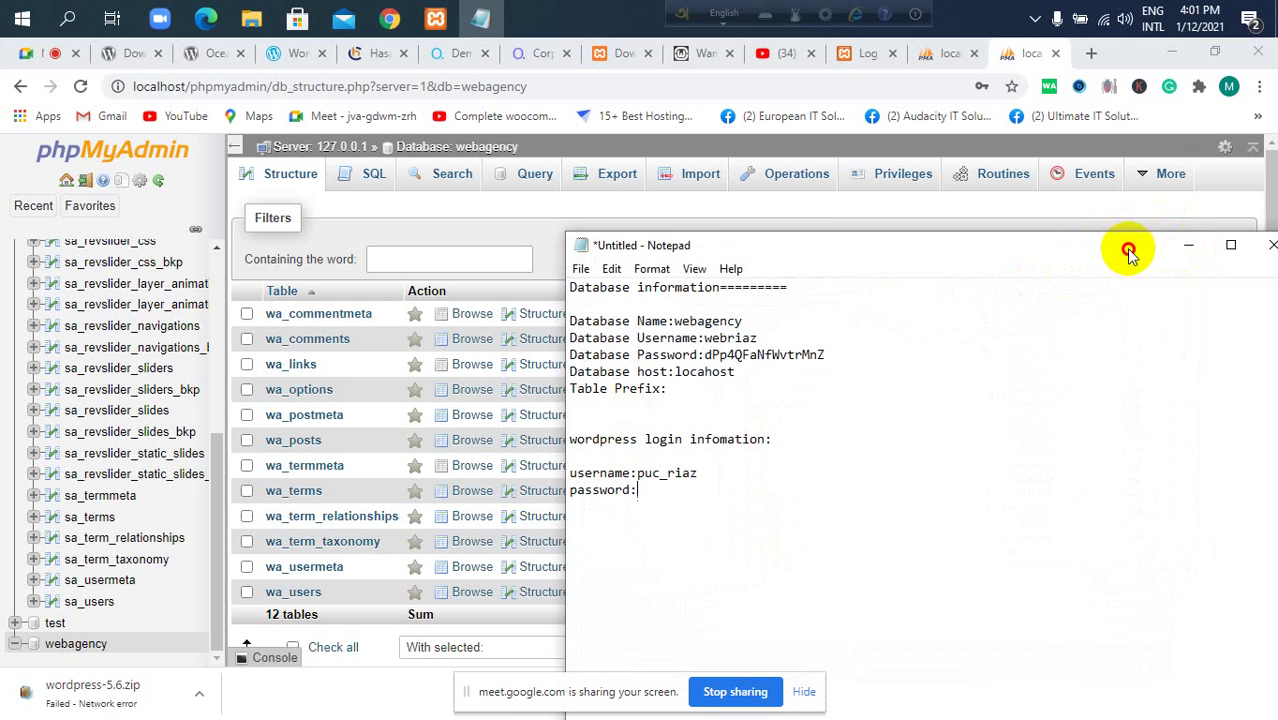
{"action": "left_click_drag", "start_coordinate": [1126, 252], "coordinate": [1079, 253]}
{"action": "key", "text": "ctrl+v"}
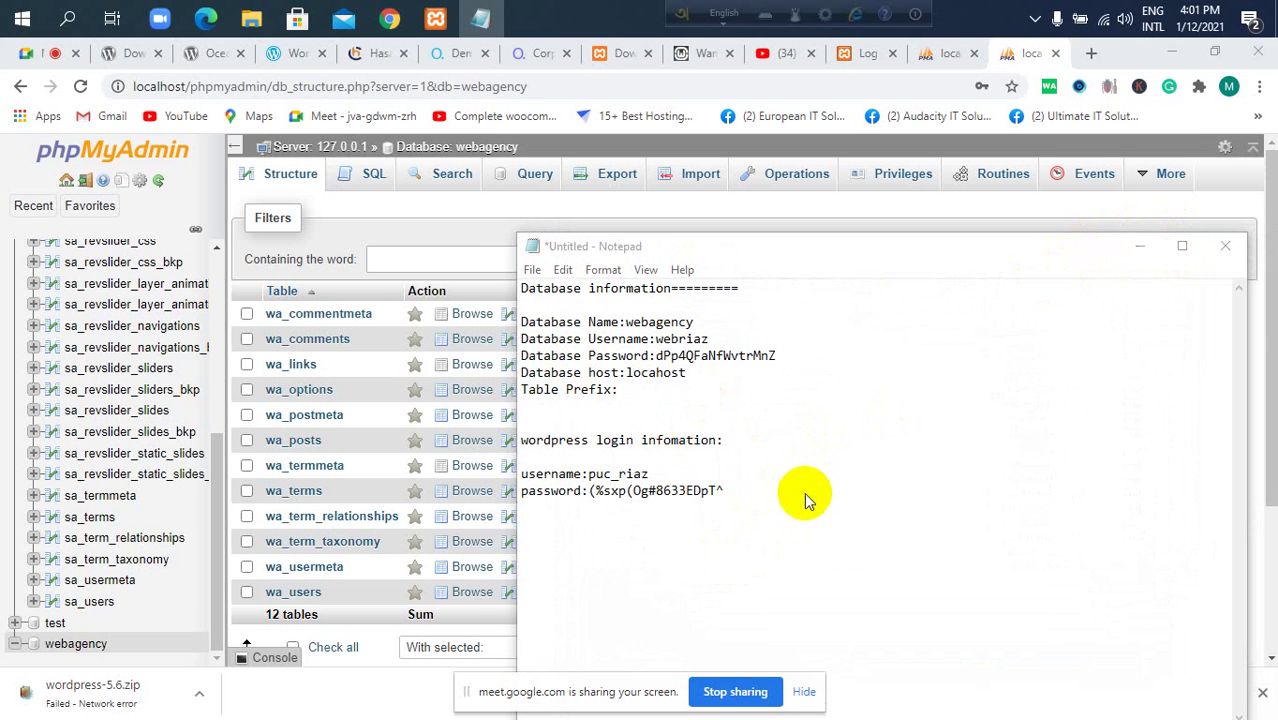
Save the notes as passinfo.txt in C:\xampp\htdocs\agency.
{"action": "key", "text": "ctrl+s"}
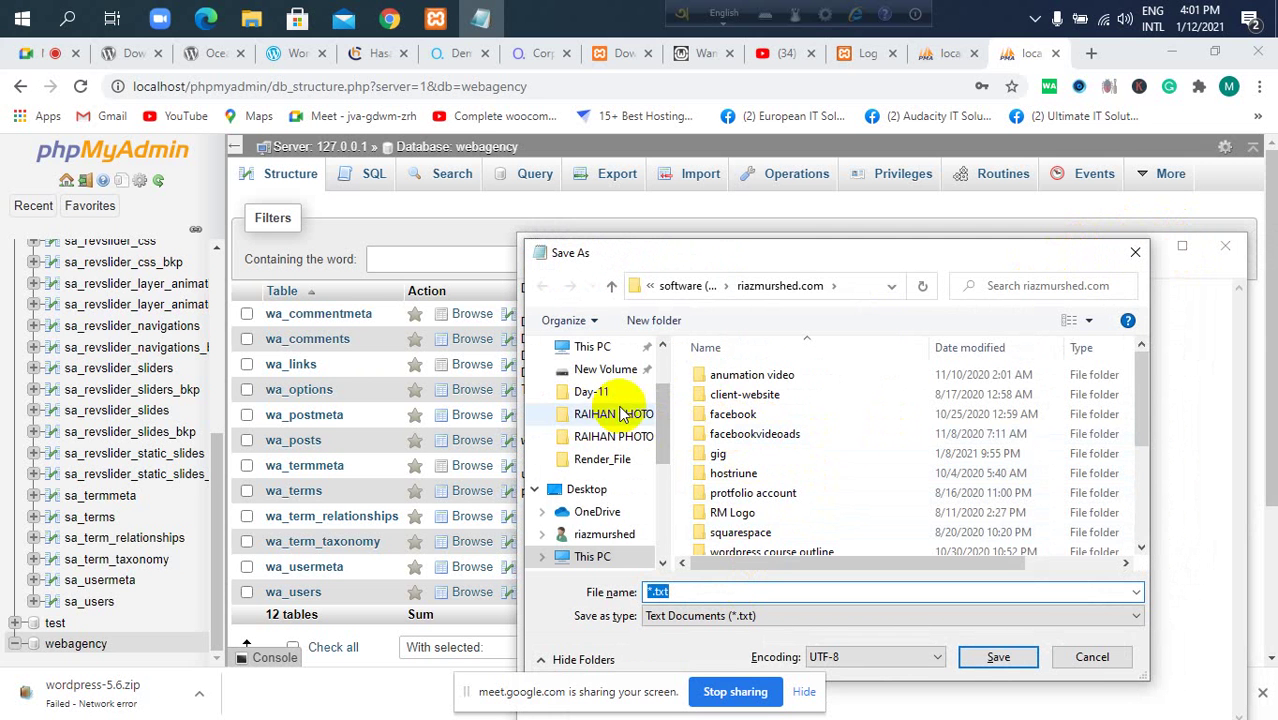
{"action": "scroll", "coordinate": [600, 537], "scroll_direction": "down", "scroll_amount": 8}
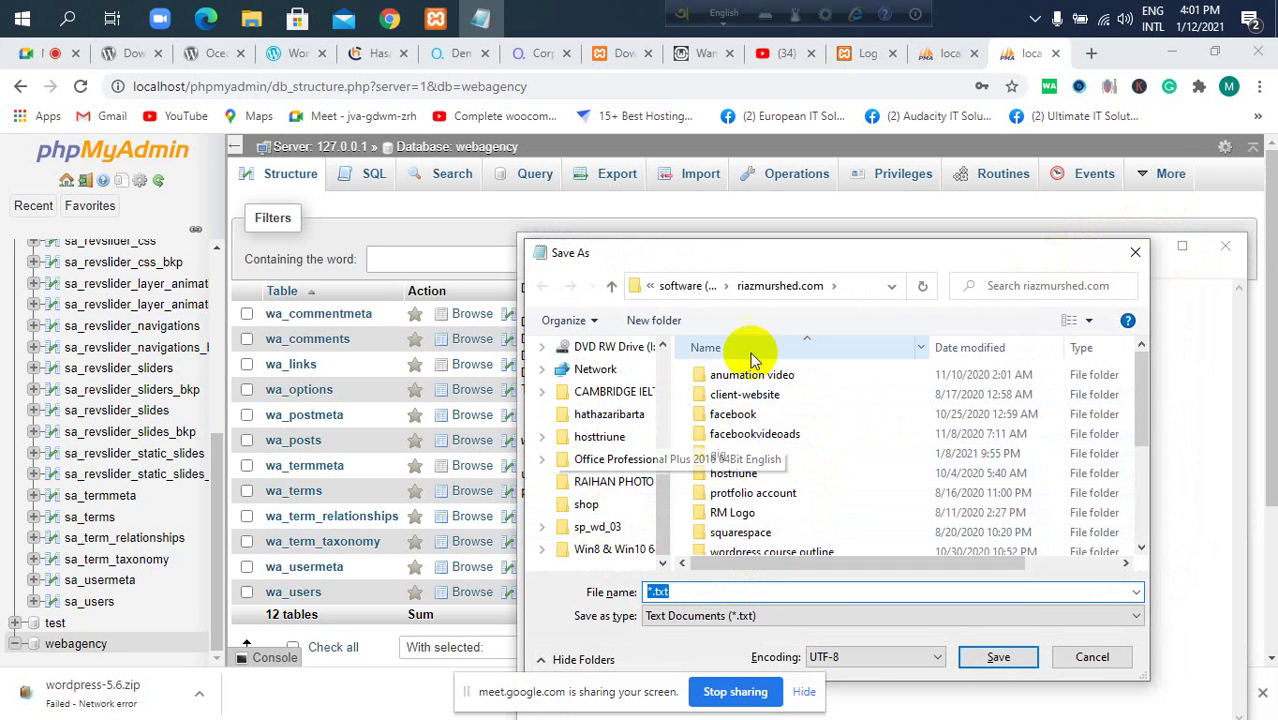
{"action": "scroll", "coordinate": [642, 428], "scroll_direction": "up", "scroll_amount": 2}
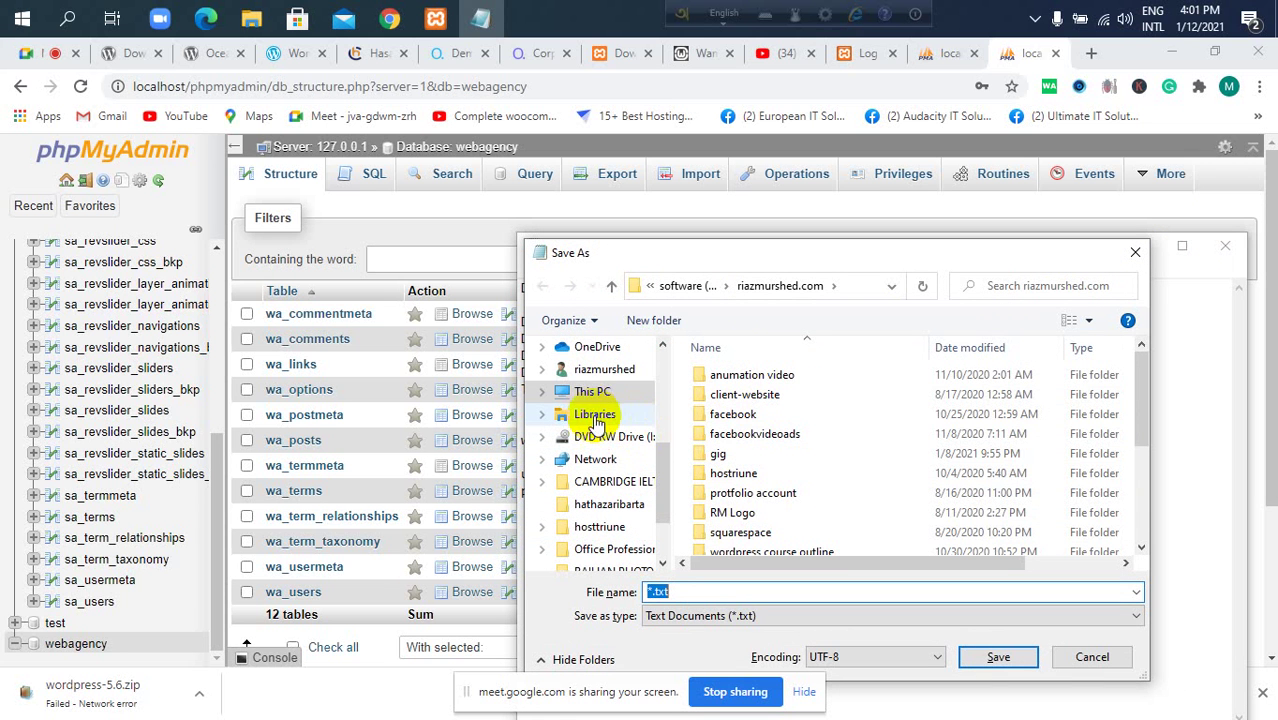
{"action": "left_click", "coordinate": [602, 394]}
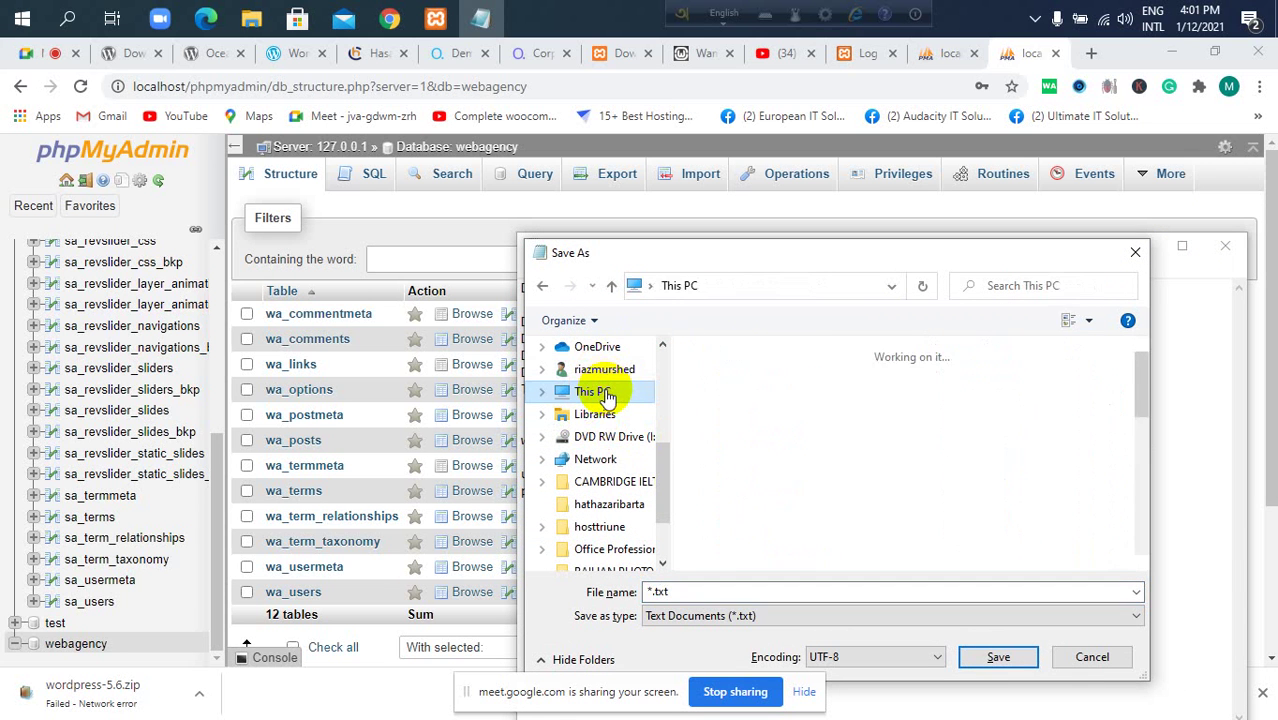
{"action": "scroll", "coordinate": [805, 445], "scroll_direction": "down", "scroll_amount": 5}
{"action": "double_click", "coordinate": [785, 378]}
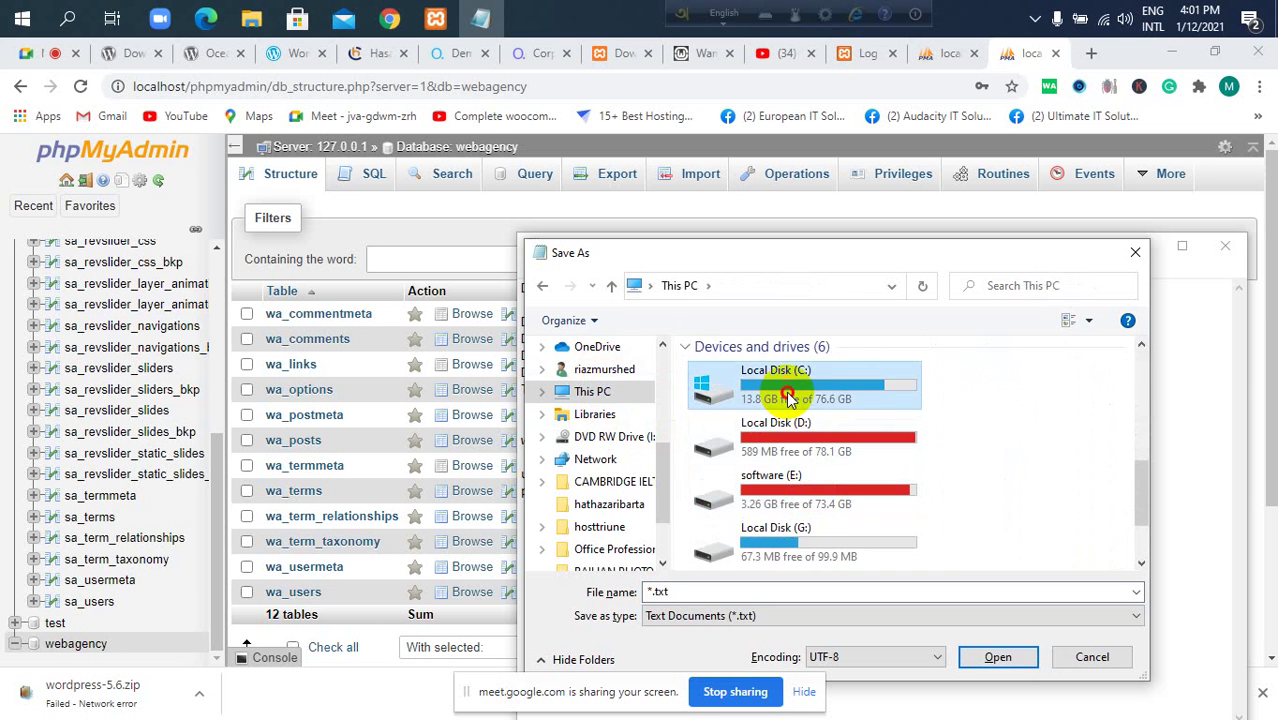
{"action": "double_click", "coordinate": [748, 535]}
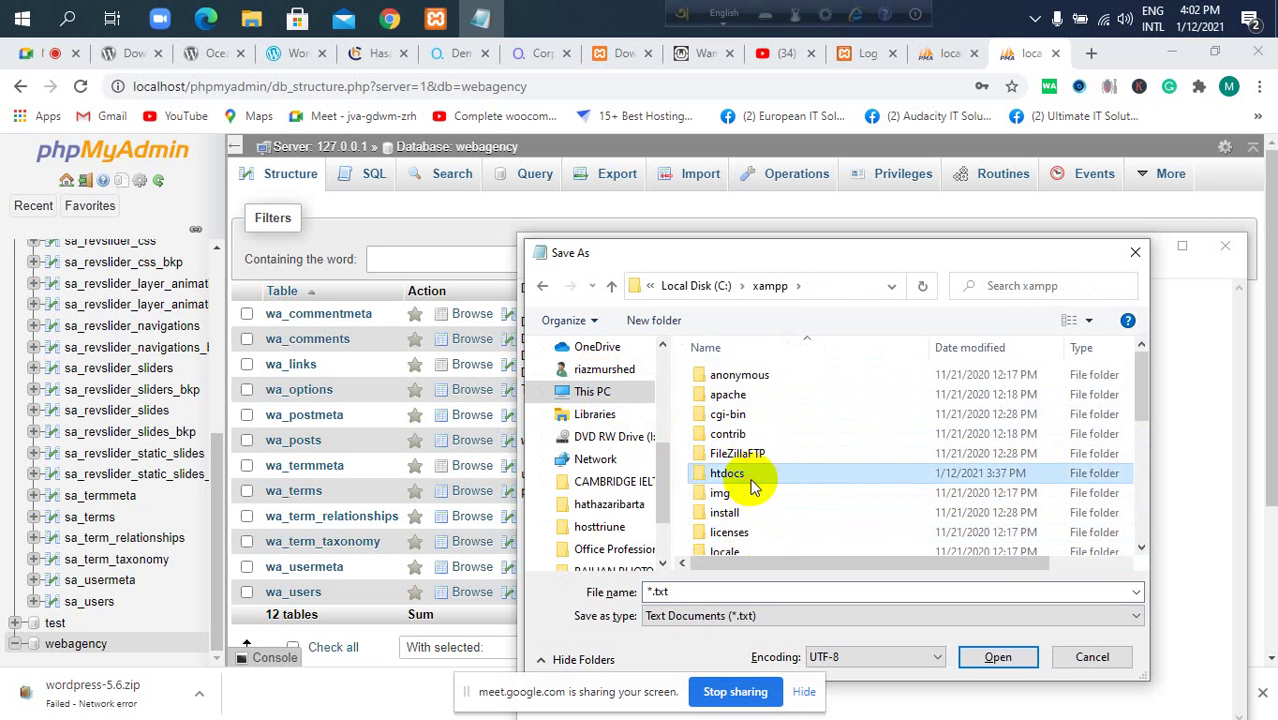
{"action": "double_click", "coordinate": [728, 473]}
{"action": "left_click", "coordinate": [746, 374]}
{"action": "double_click", "coordinate": [746, 374]}
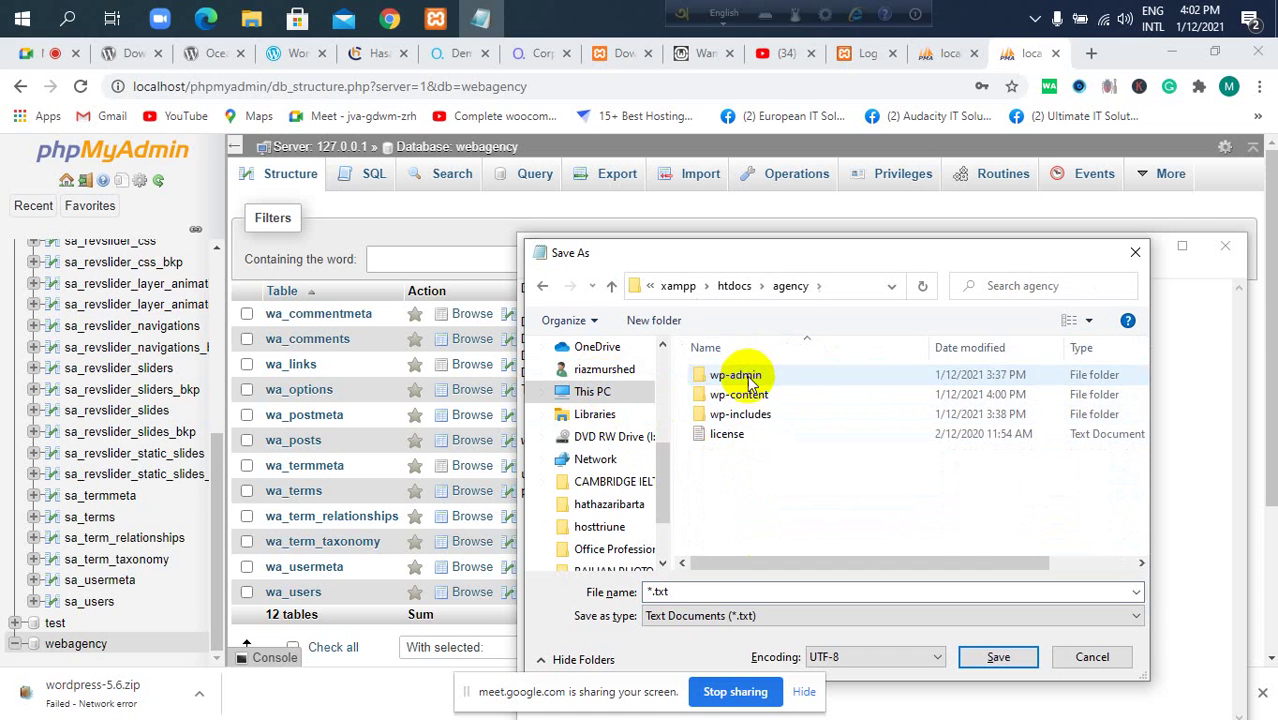
{"action": "left_click", "coordinate": [719, 591]}
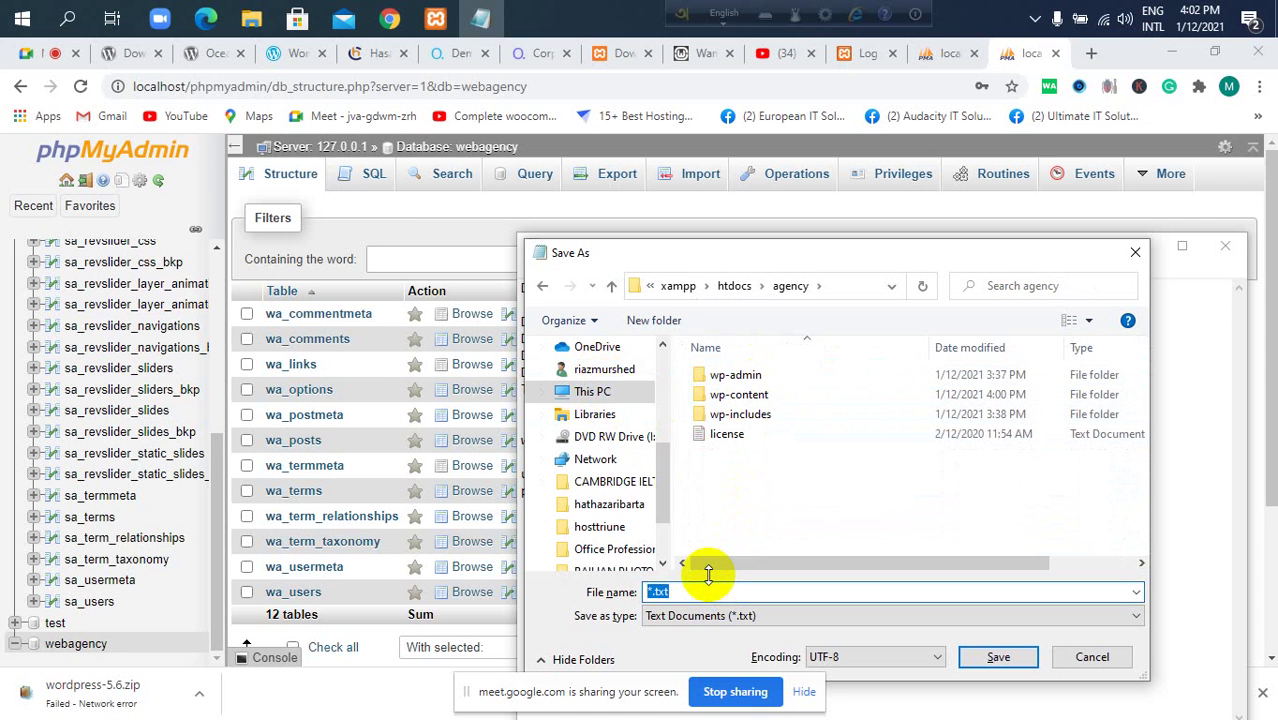
{"action": "type", "text": "passinfo"}
{"action": "key", "text": "Return"}
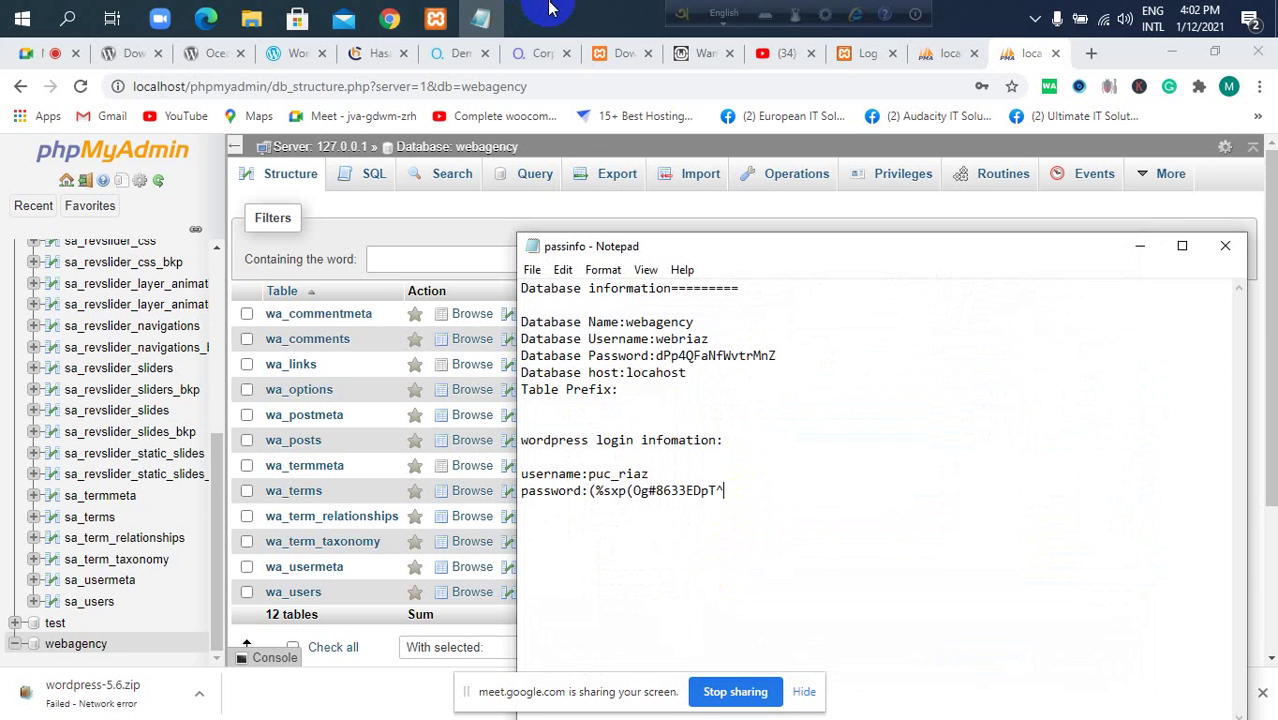
Close the saved passinfo notes and scroll through the webagency tables in phpMyAdmin.
{"action": "left_click", "coordinate": [1236, 248]}
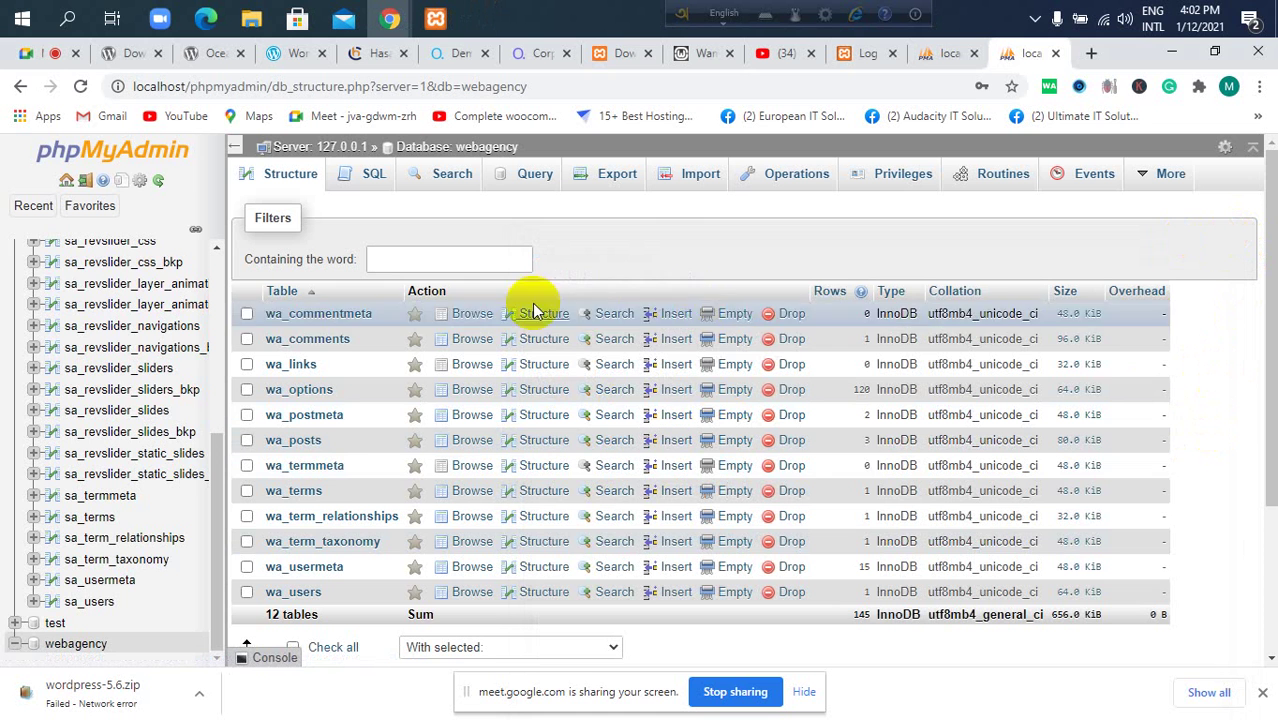
{"action": "scroll", "coordinate": [86, 371], "scroll_direction": "up", "scroll_amount": 1}
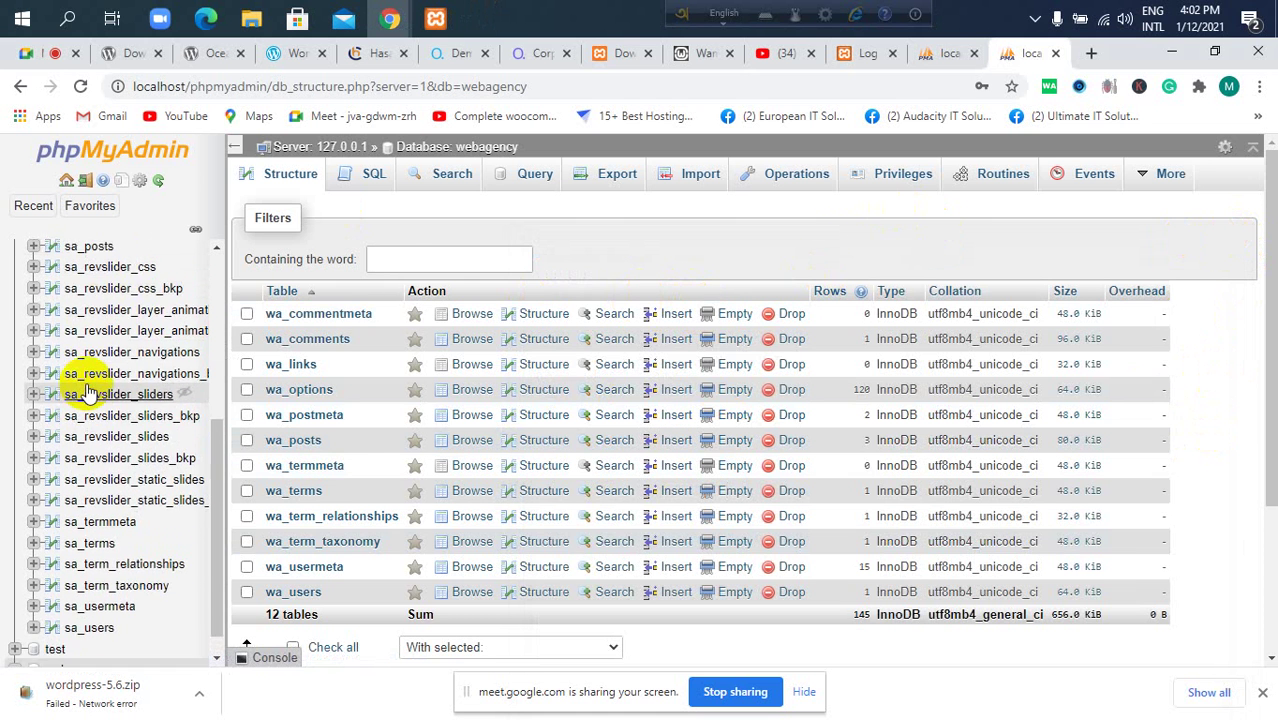
{"action": "scroll", "coordinate": [672, 252], "scroll_direction": "down", "scroll_amount": 1}
{"action": "scroll", "coordinate": [672, 252], "scroll_direction": "up", "scroll_amount": 1}
{"action": "scroll", "coordinate": [128, 391], "scroll_direction": "down", "scroll_amount": 1}
{"action": "scroll", "coordinate": [400, 300], "scroll_direction": "down", "scroll_amount": 1}
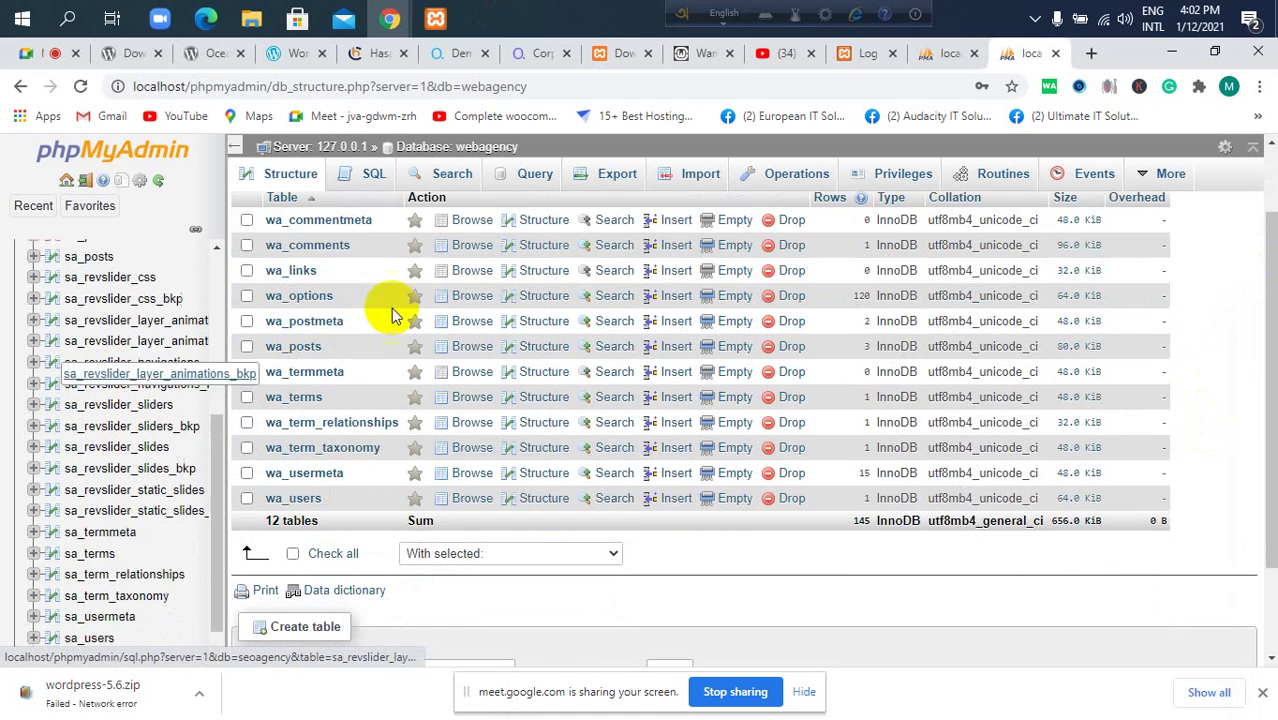
{"action": "scroll", "coordinate": [74, 449], "scroll_direction": "down", "scroll_amount": 1}
{"action": "scroll", "coordinate": [449, 400], "scroll_direction": "down", "scroll_amount": 1}
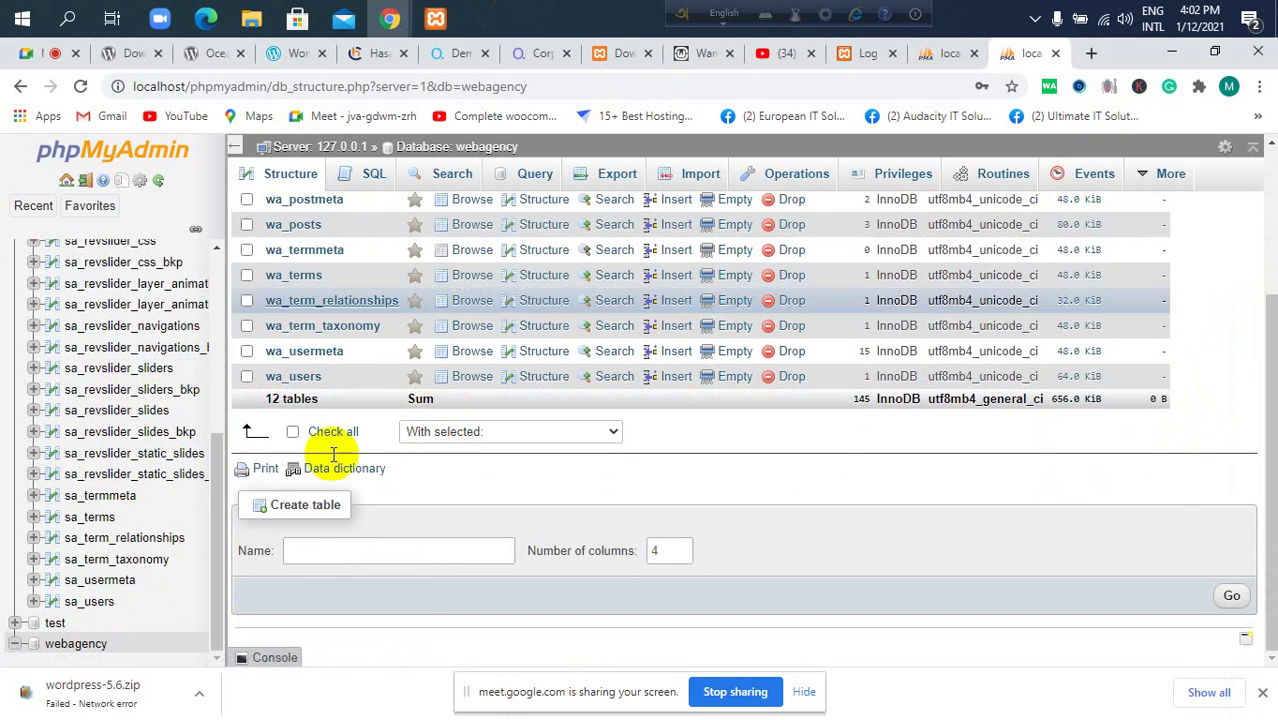
Show and minimize the XAMPP Control Panel, then return to the WordPress login page.
{"action": "left_click", "coordinate": [435, 18]}
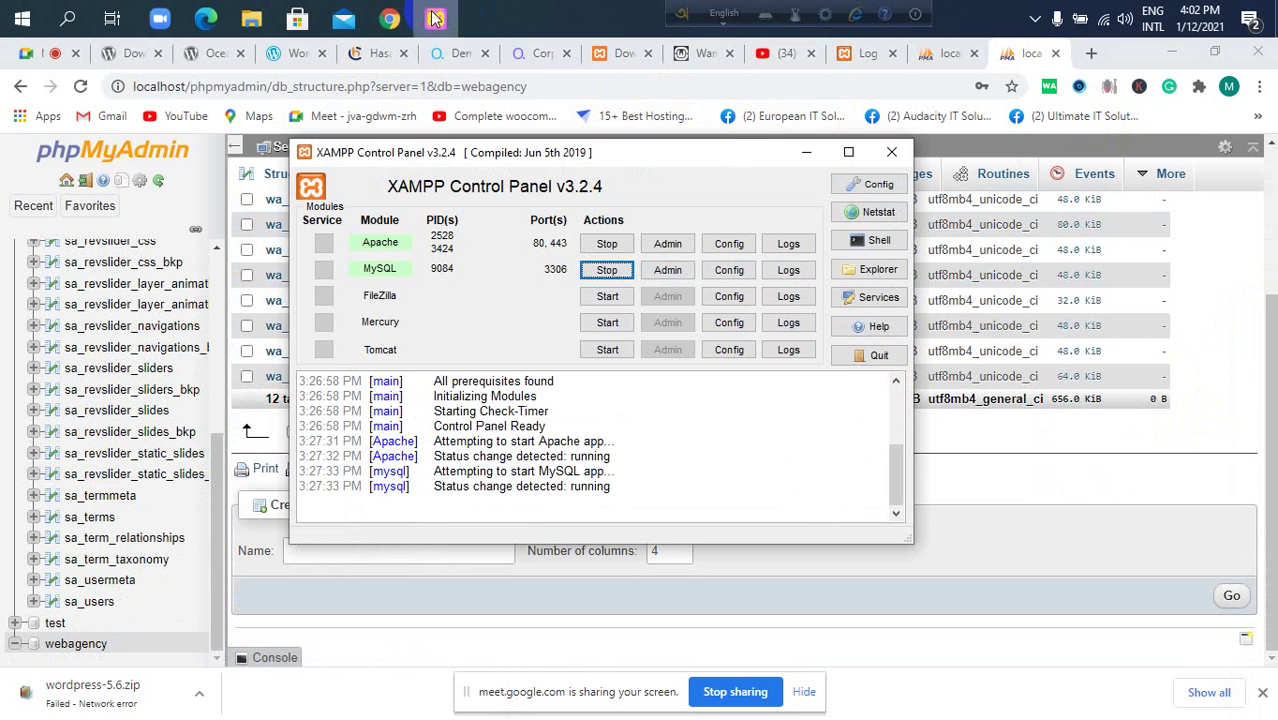
{"action": "left_click", "coordinate": [803, 155]}
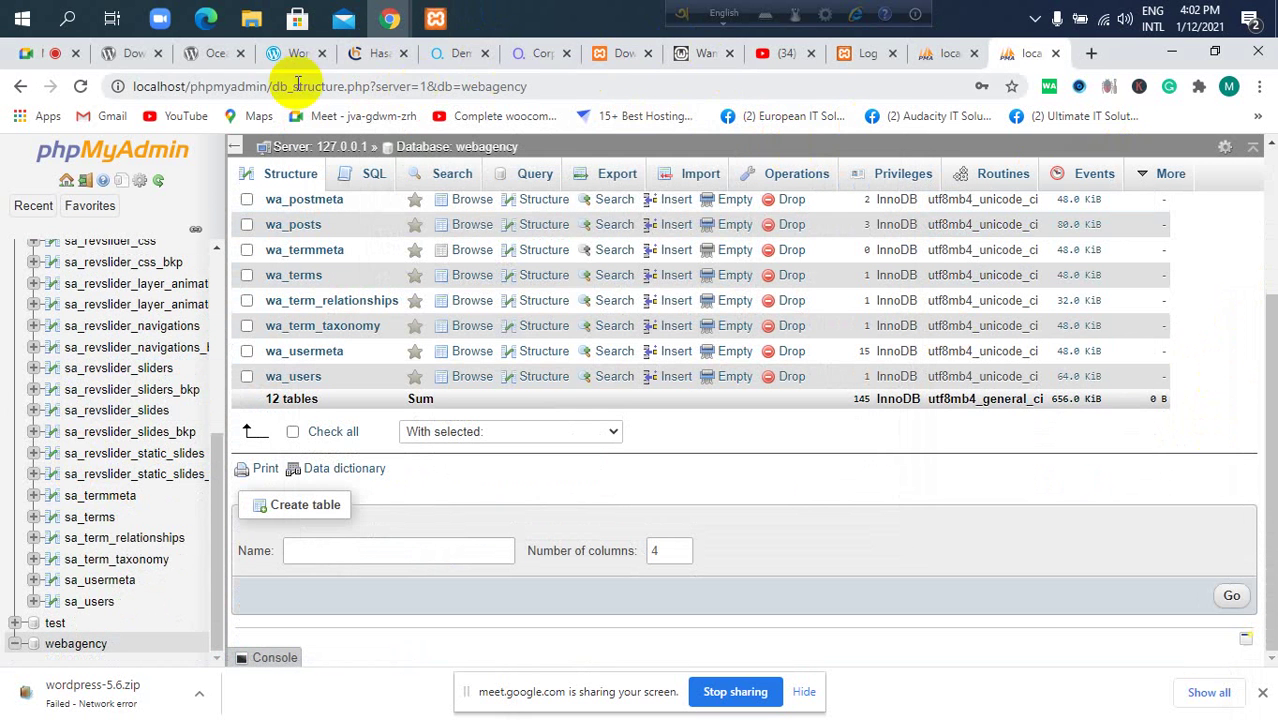
{"action": "left_click", "coordinate": [935, 57]}
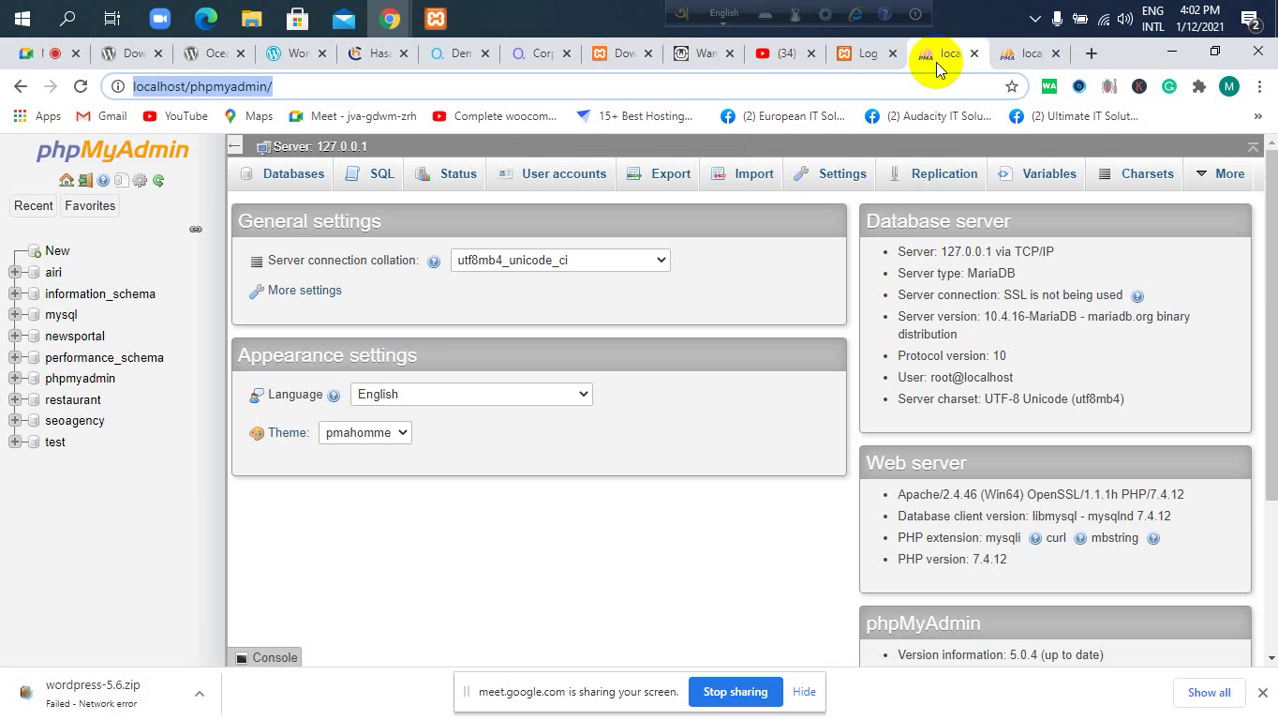
{"action": "left_click", "coordinate": [850, 55]}
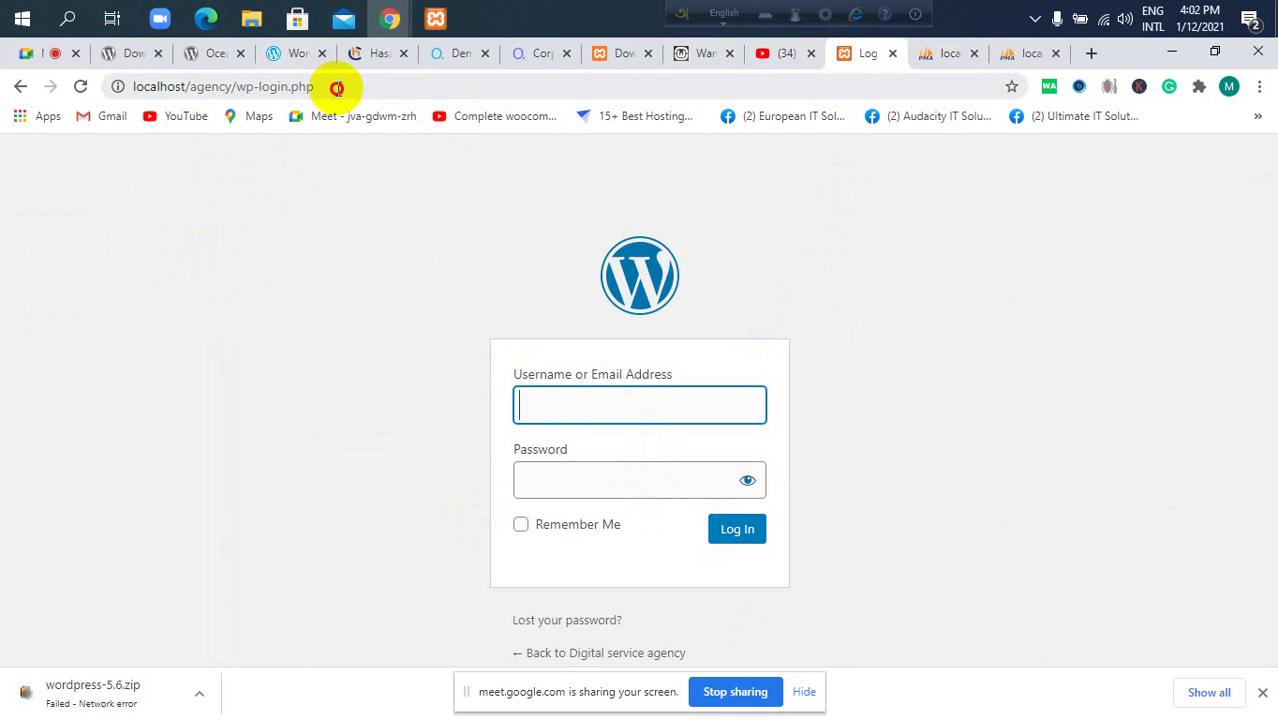
{"action": "left_click", "coordinate": [337, 88]}
{"action": "key", "text": "BackSpace"}
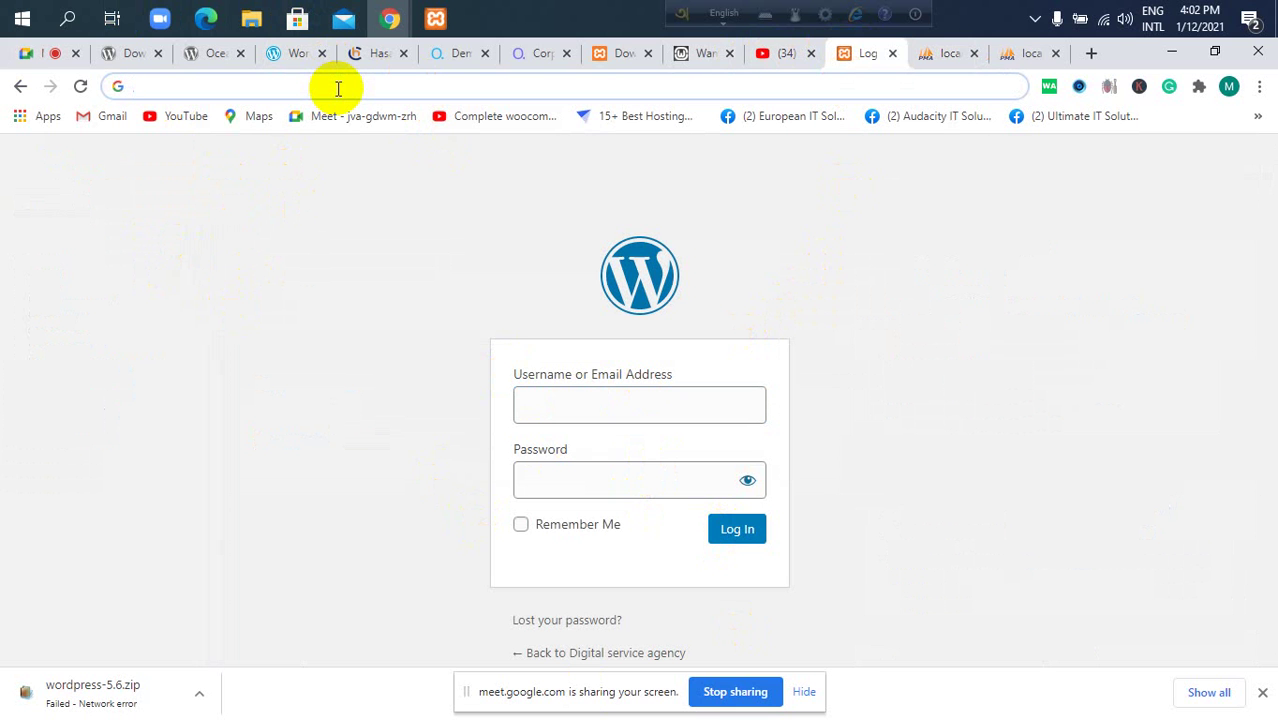
{"action": "type", "text": "local"}
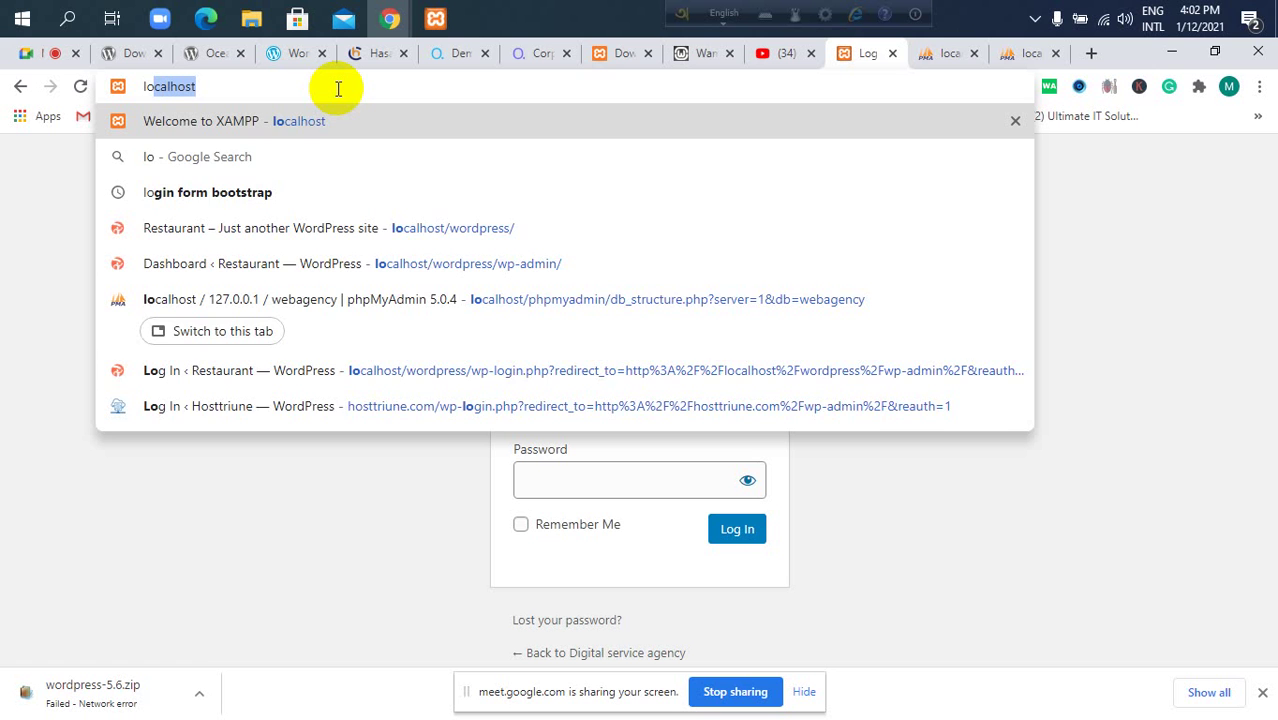
{"action": "type", "text": "host"}
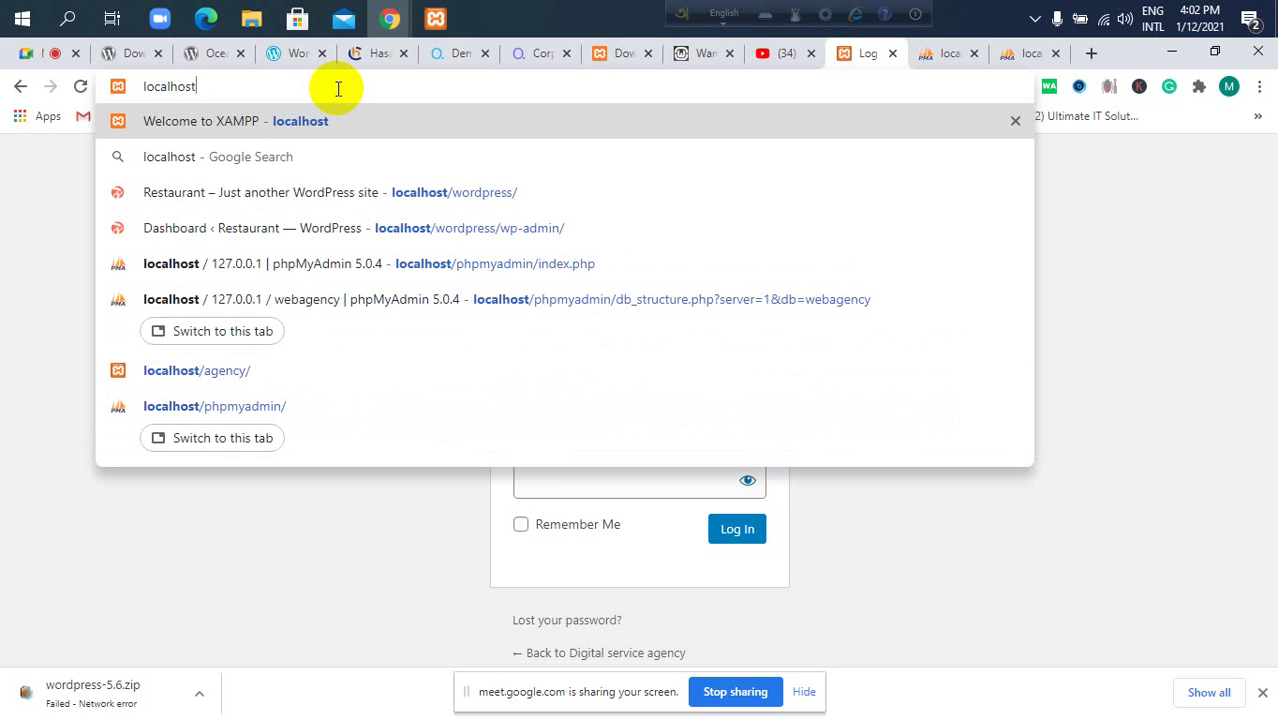
{"action": "type", "text": "/agency"}
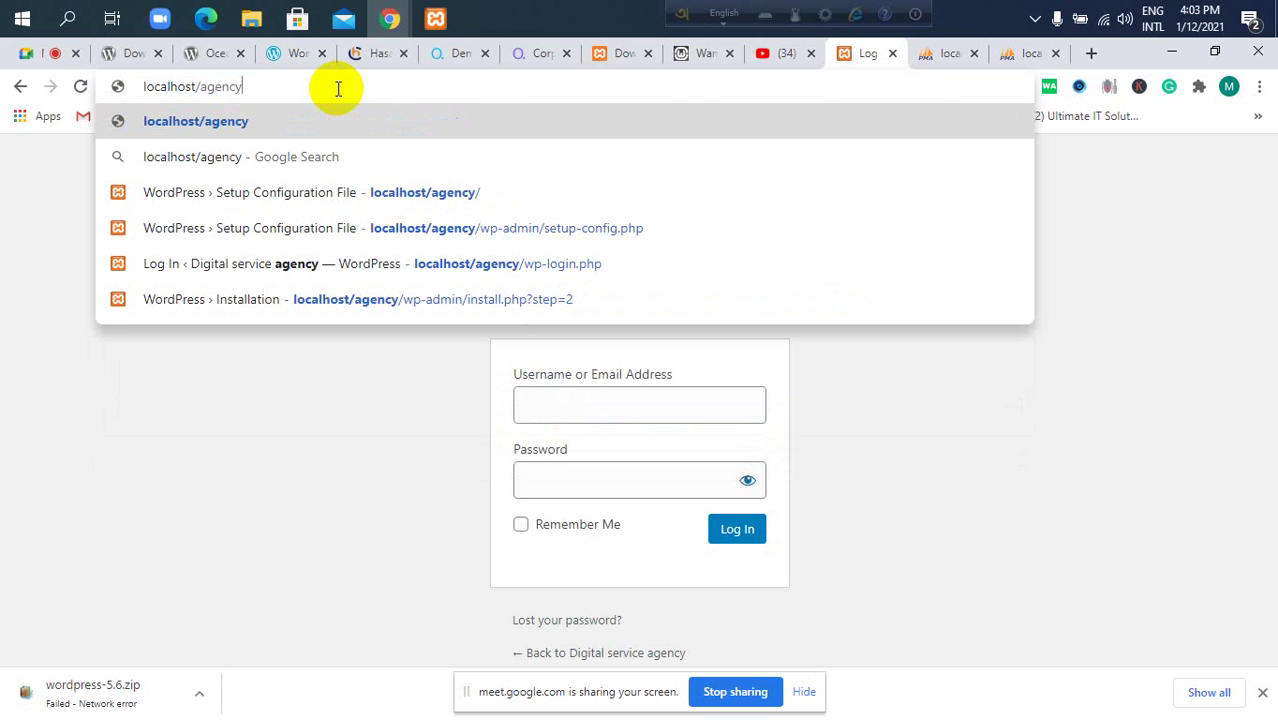
{"action": "type", "text": "/"}
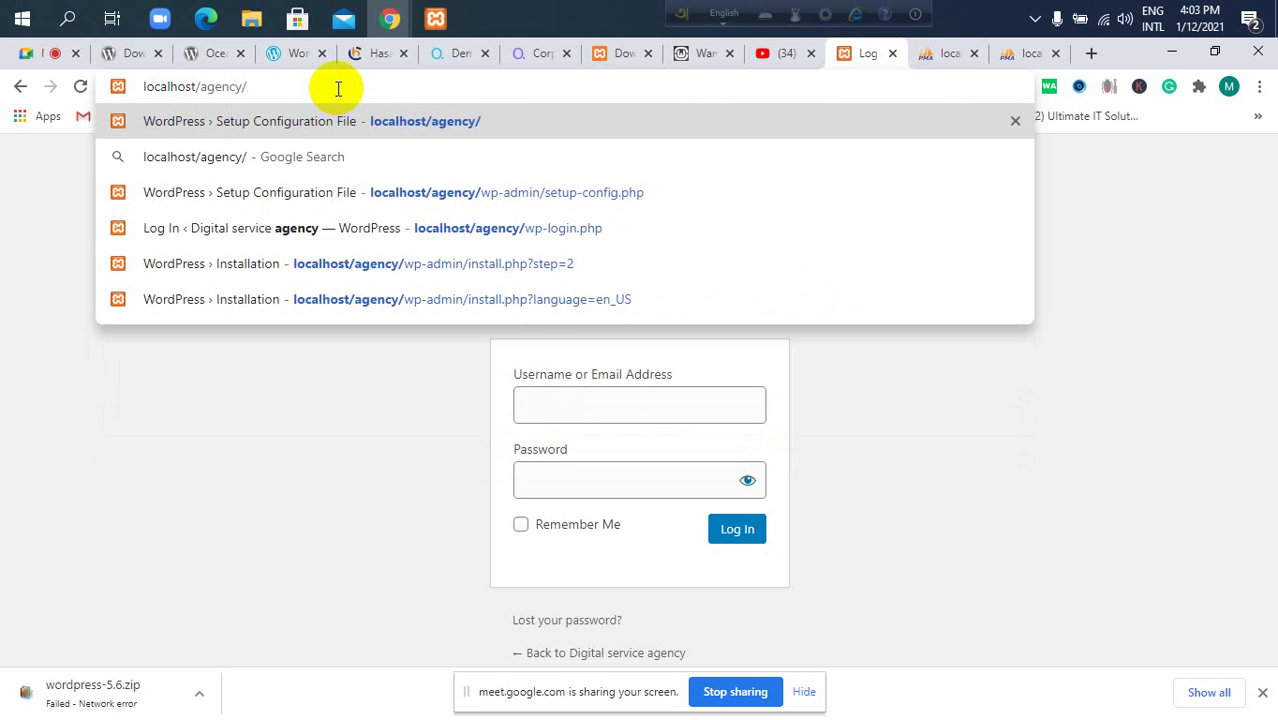
{"action": "type", "text": "wp-"}
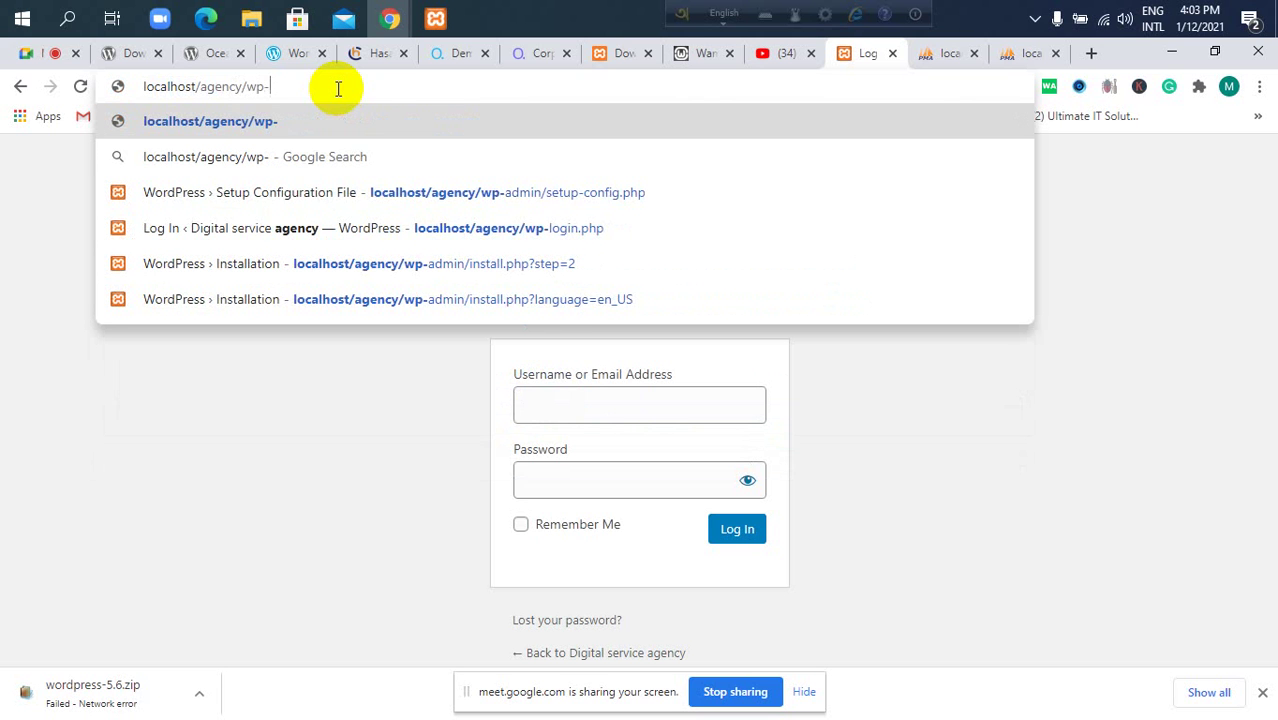
{"action": "type", "text": "admin"}
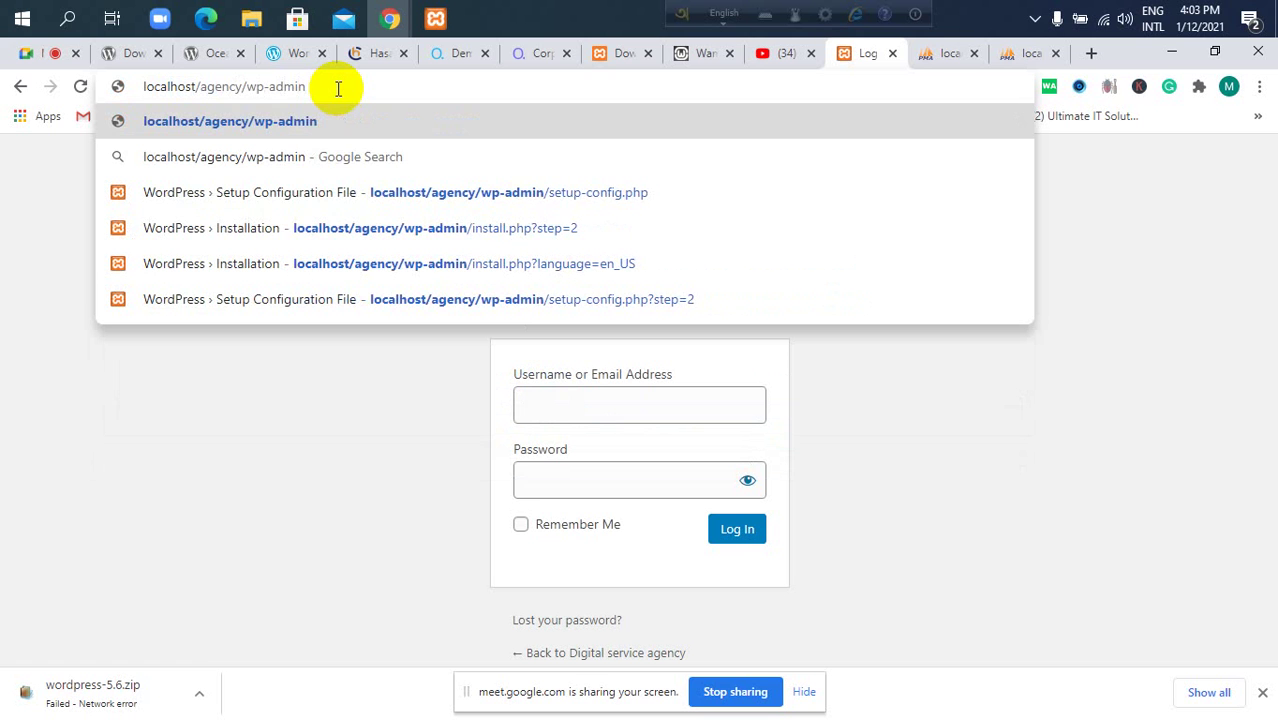
{"action": "type", "text": "/"}
{"action": "key", "text": "Return"}
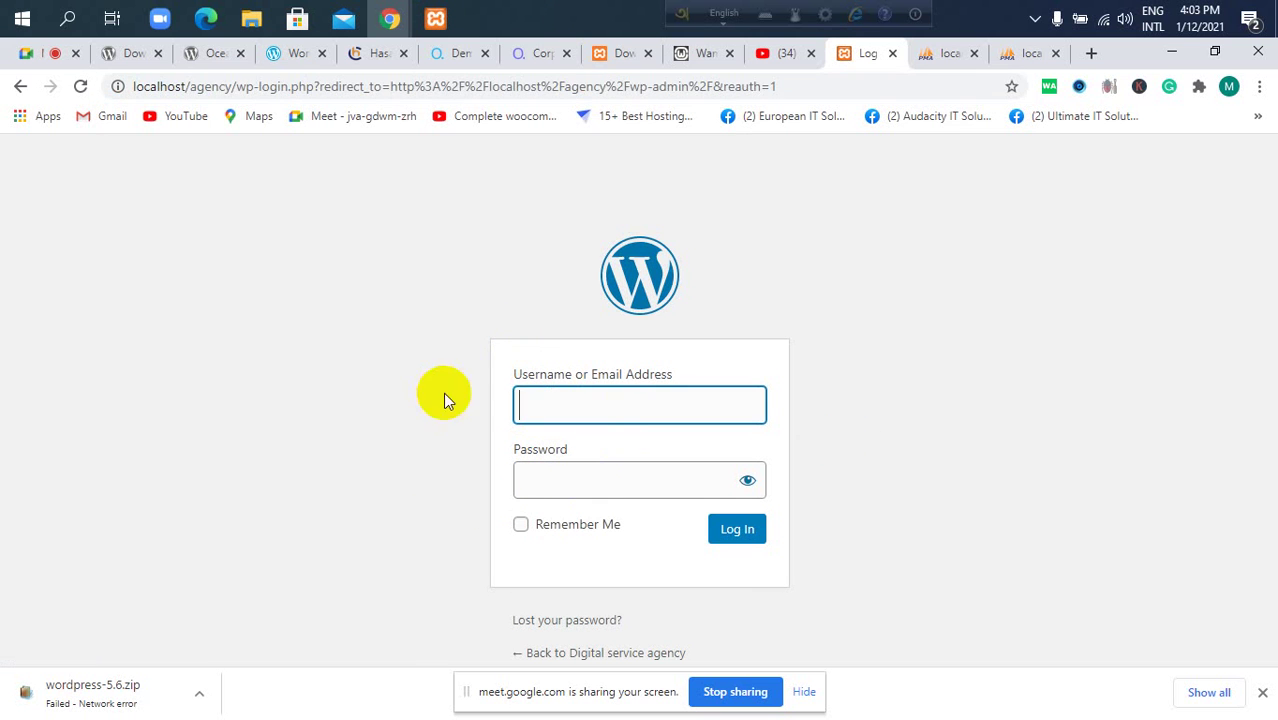
{"action": "left_click", "coordinate": [808, 80]}
{"action": "key", "text": "BackSpace"}
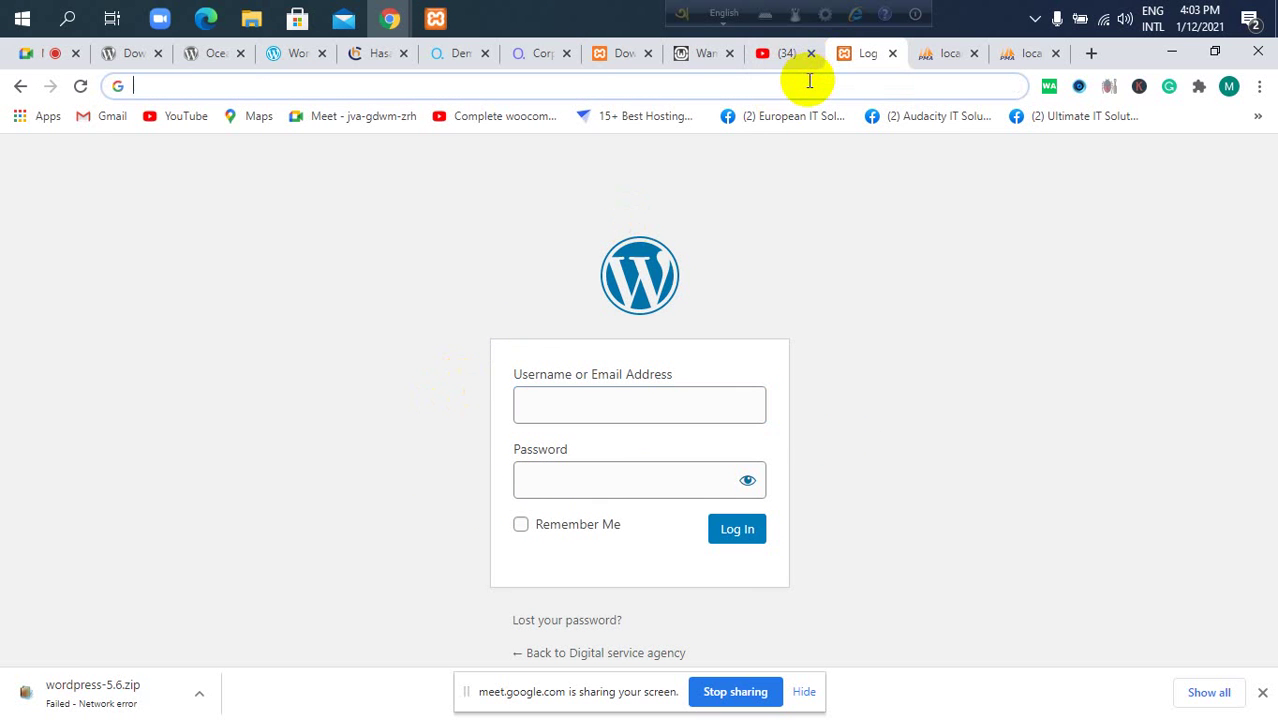
{"action": "type", "text": "local"}
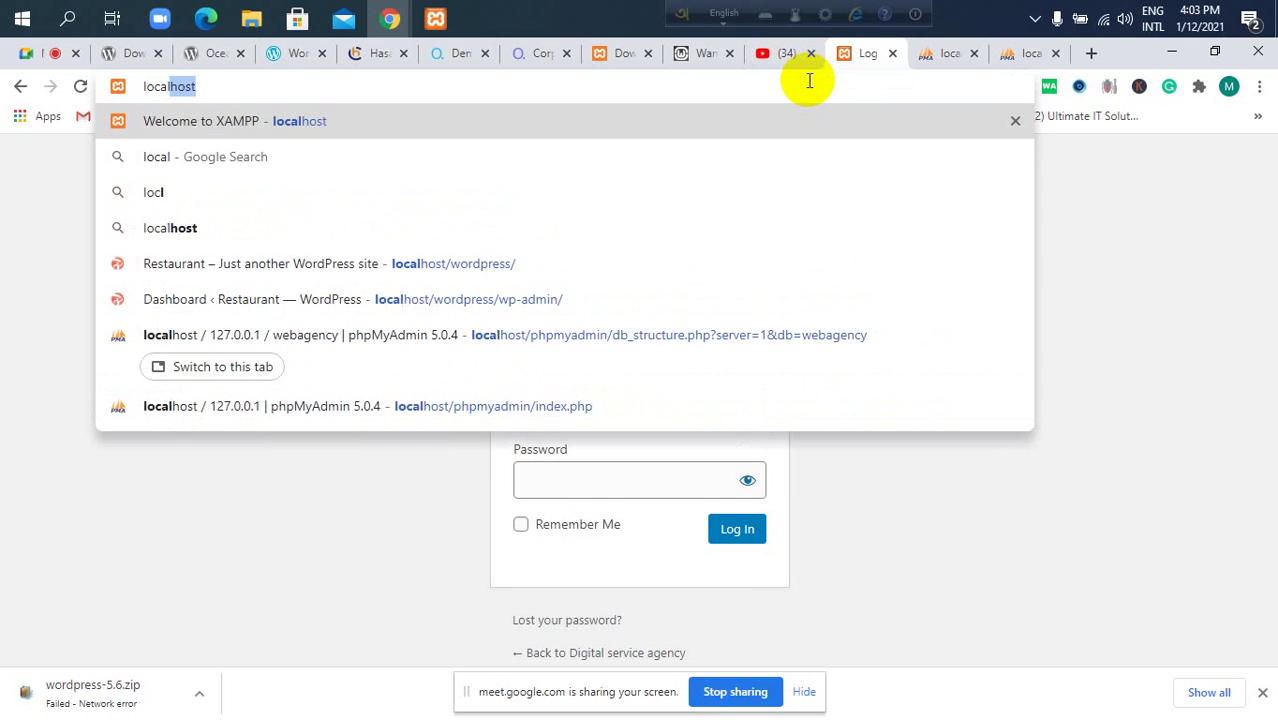
{"action": "type", "text": "host/"}
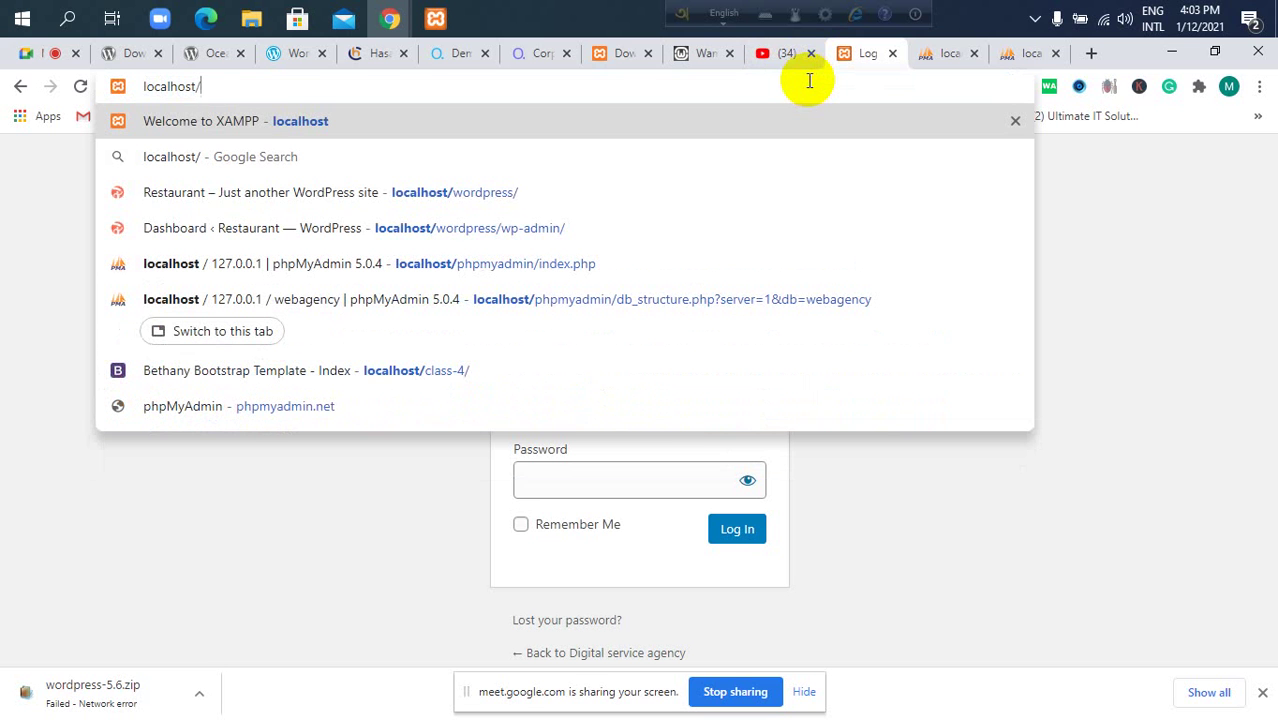
{"action": "type", "text": "age"}
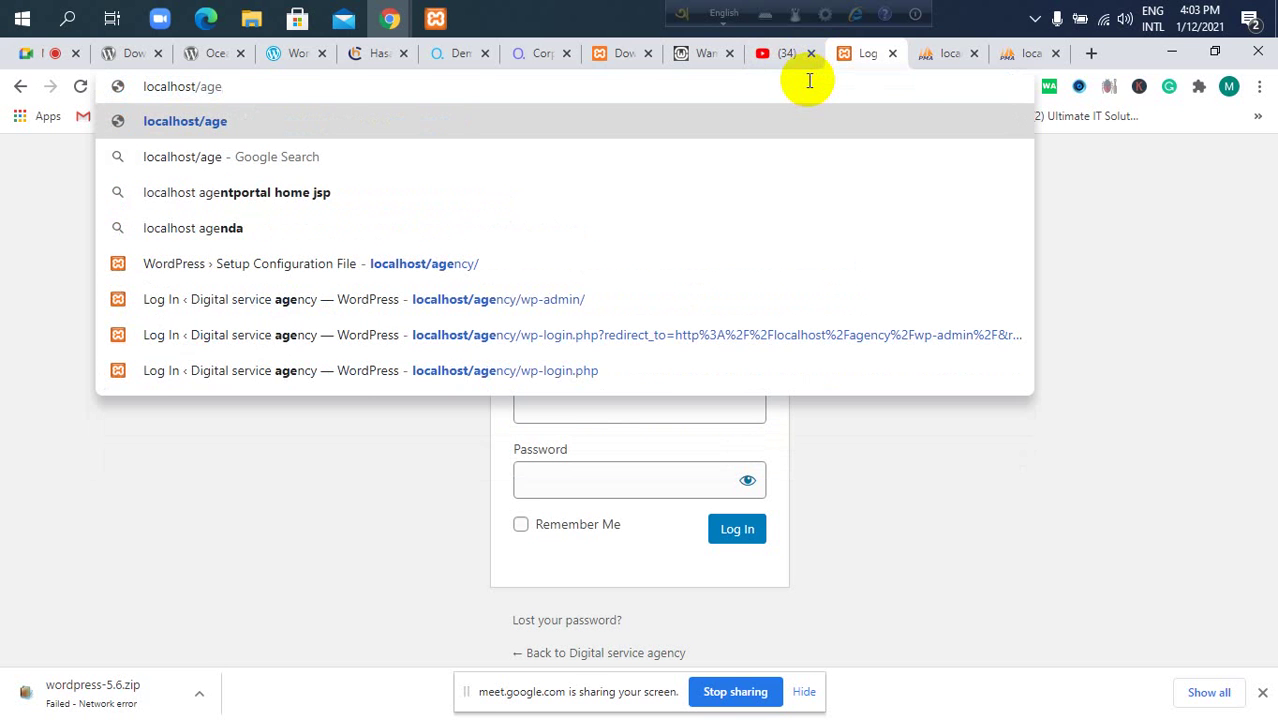
{"action": "type", "text": "ncy"}
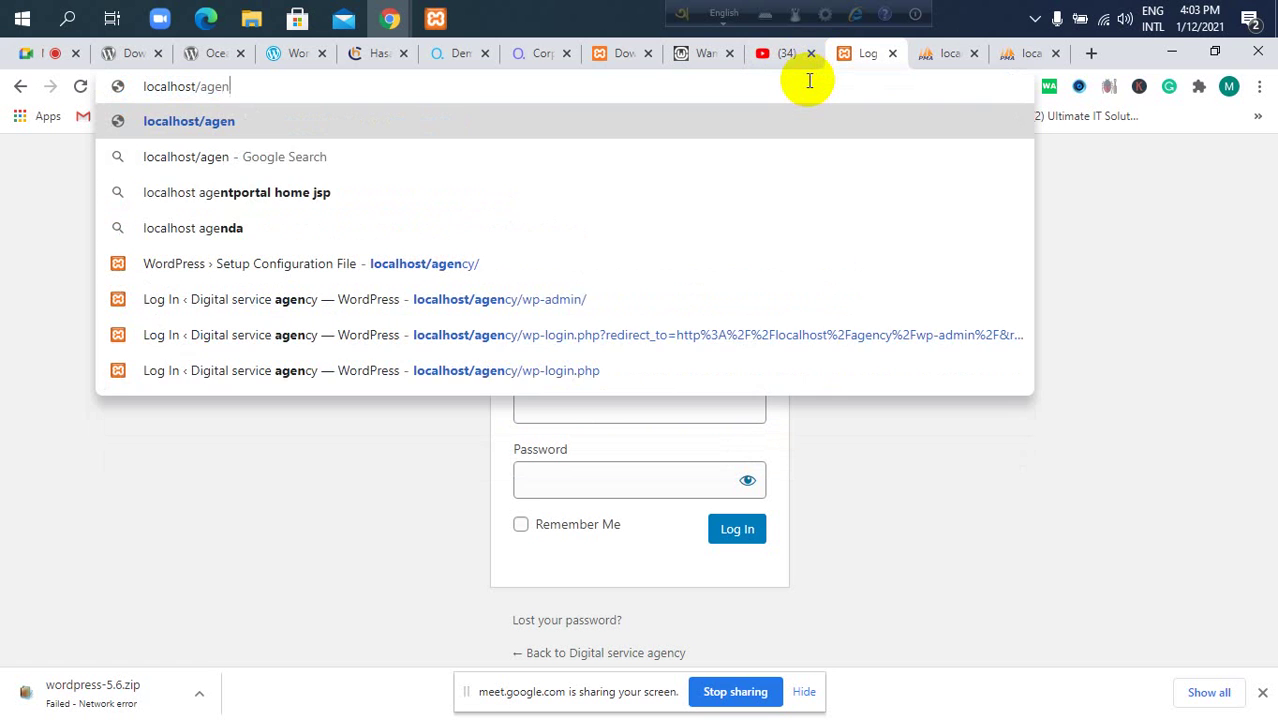
{"action": "type", "text": "wp"}
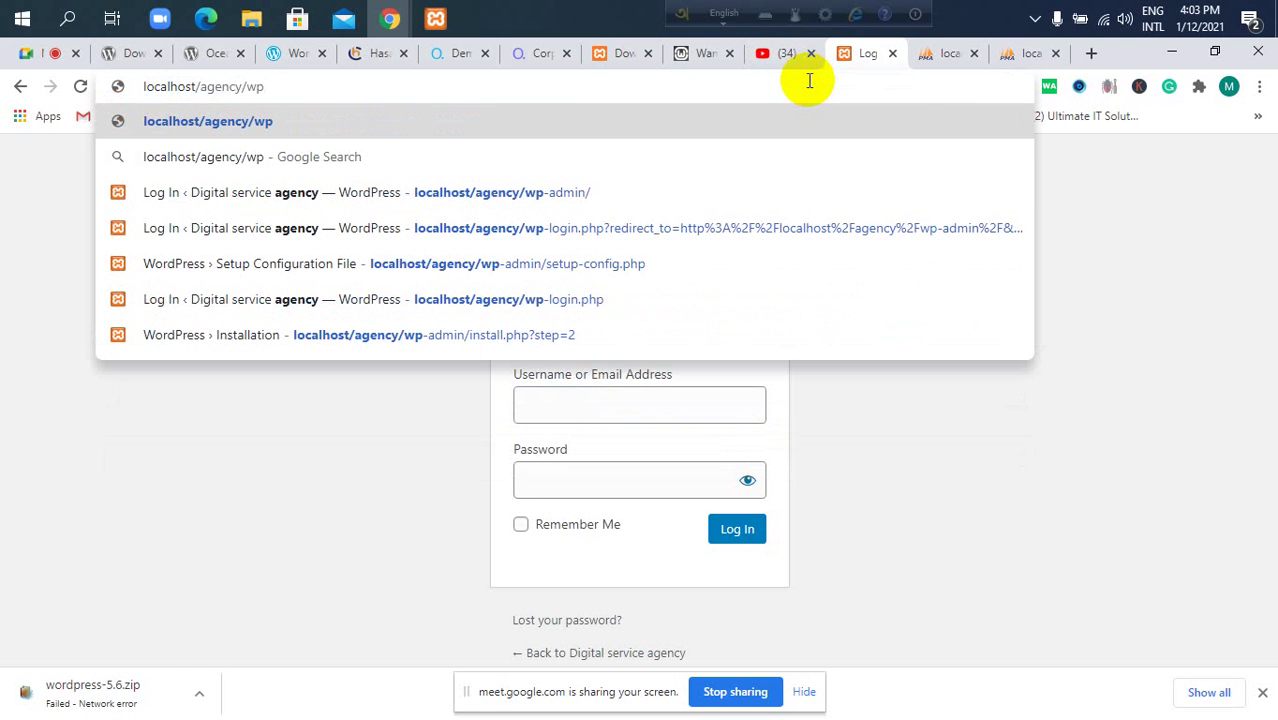
{"action": "type", "text": "-logo"}
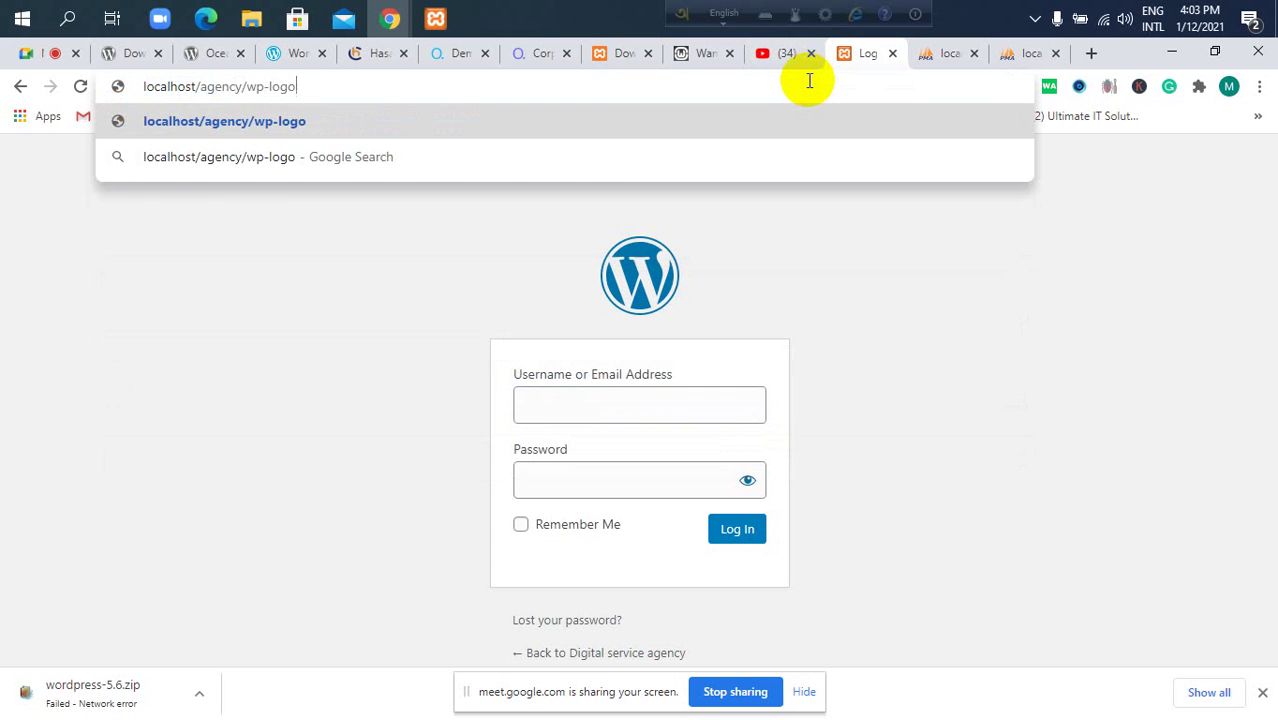
{"action": "key", "text": "BackSpace"}
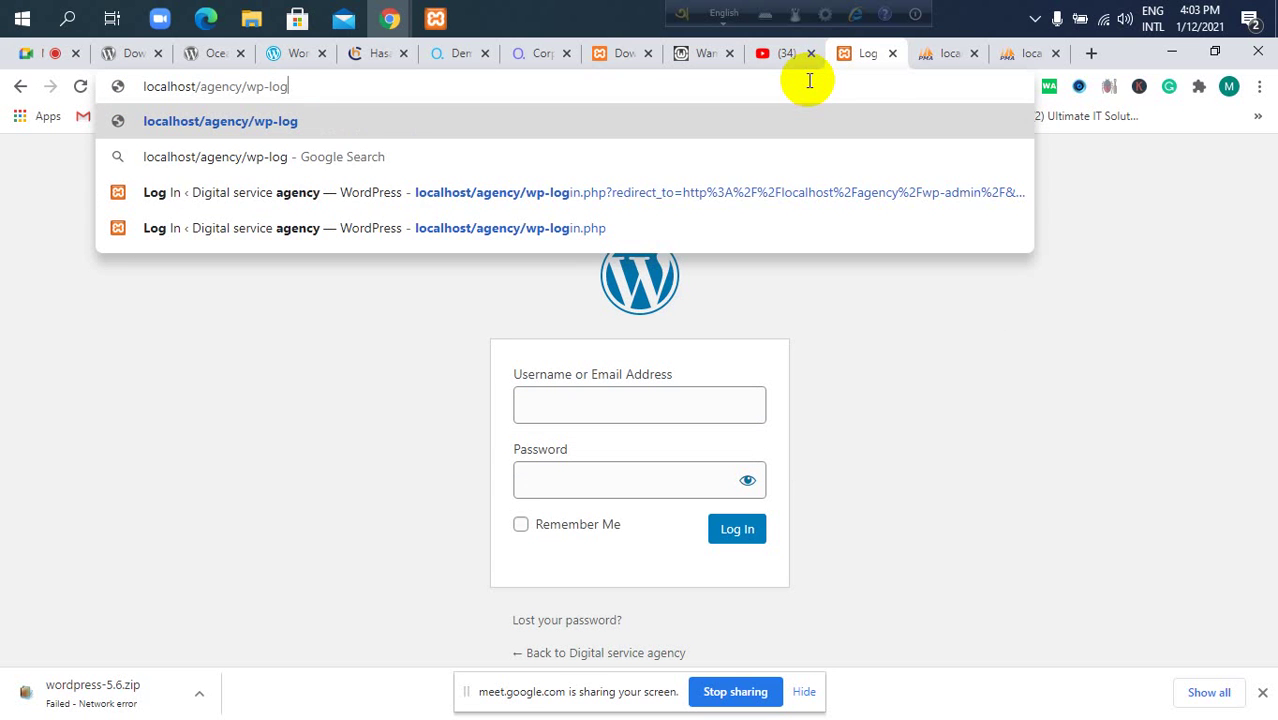
{"action": "type", "text": "in.php"}
{"action": "key", "text": "Return"}
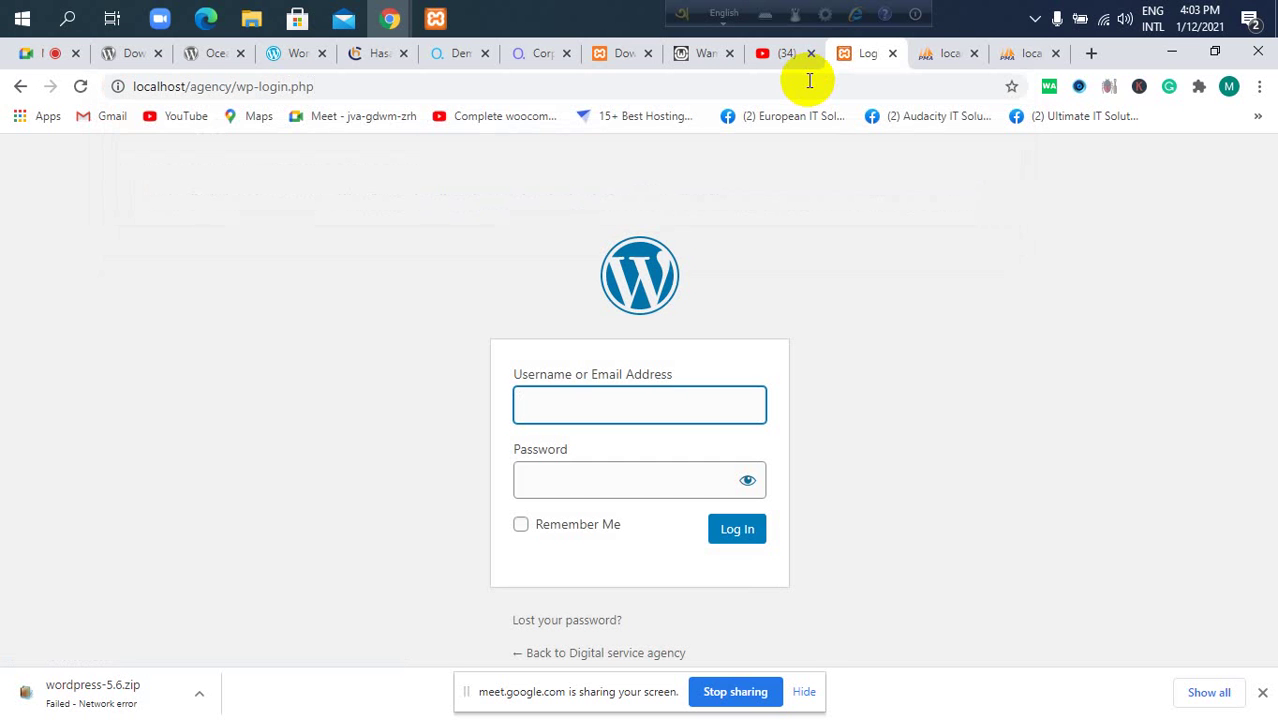
Open the passinfo.txt notes file from the agency folder in File Explorer.
{"action": "left_click", "coordinate": [633, 400]}
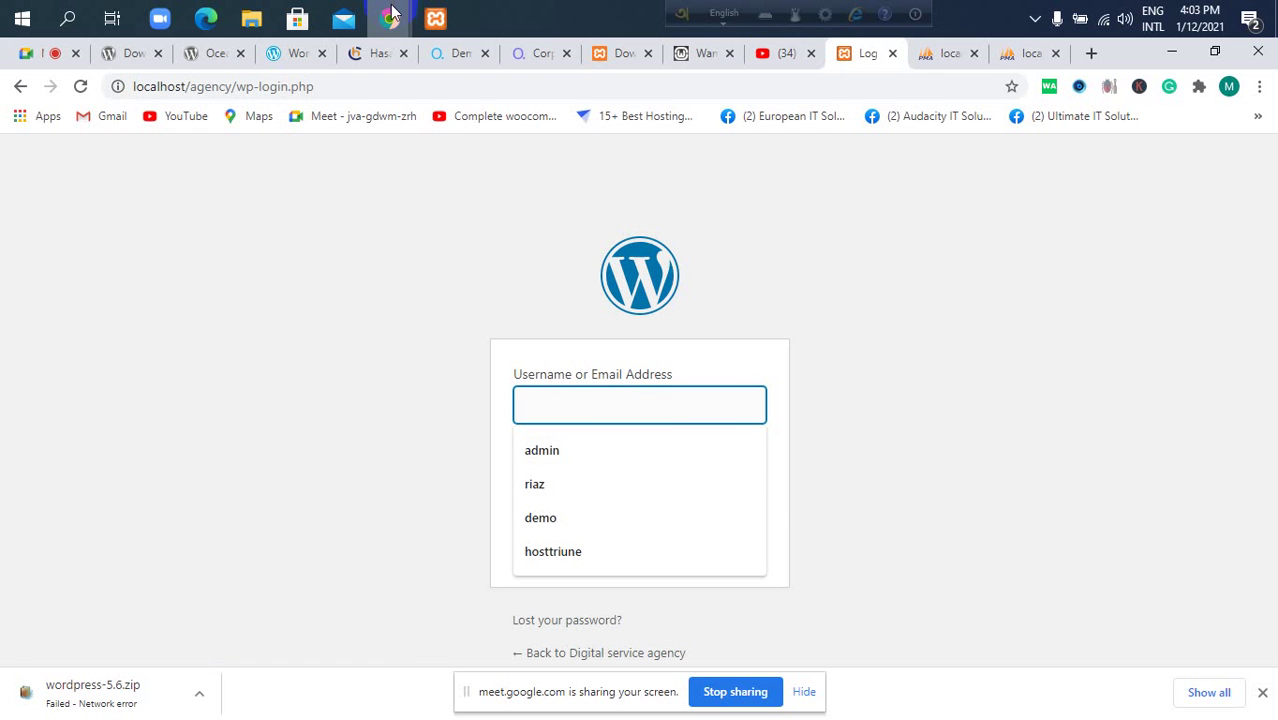
{"action": "left_click", "coordinate": [251, 20]}
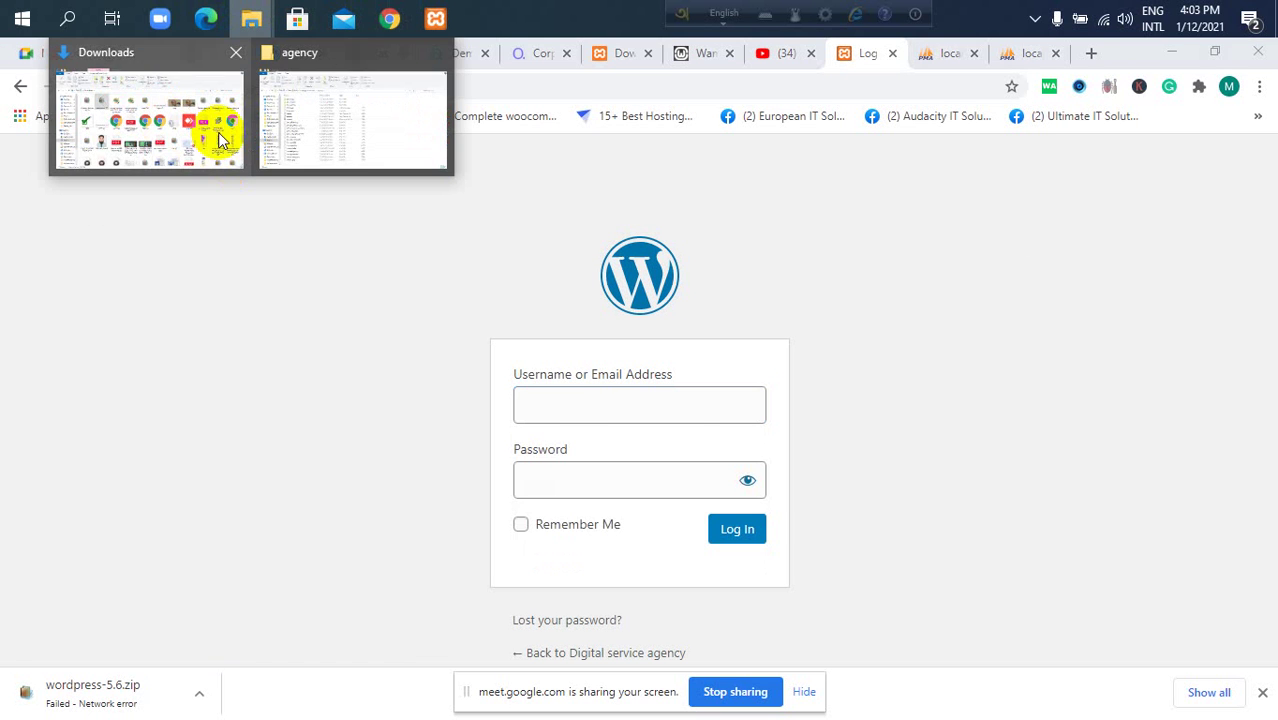
{"action": "left_click", "coordinate": [303, 138]}
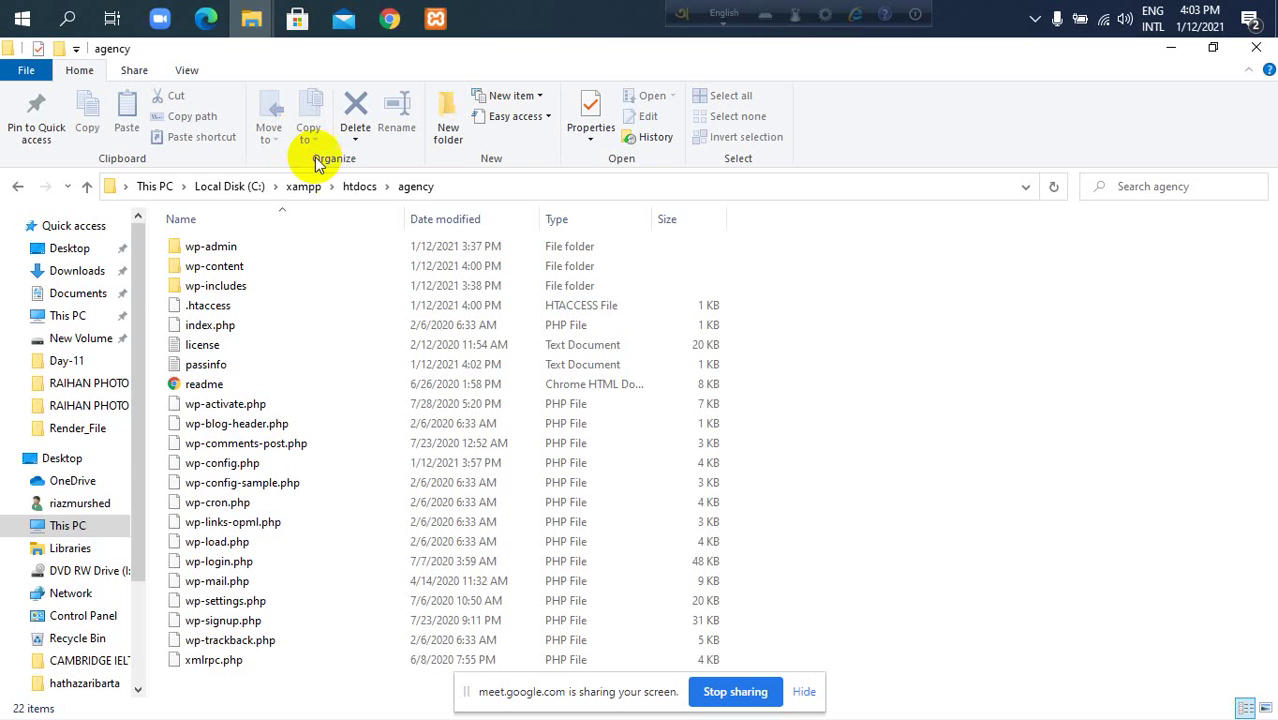
{"action": "double_click", "coordinate": [210, 365]}
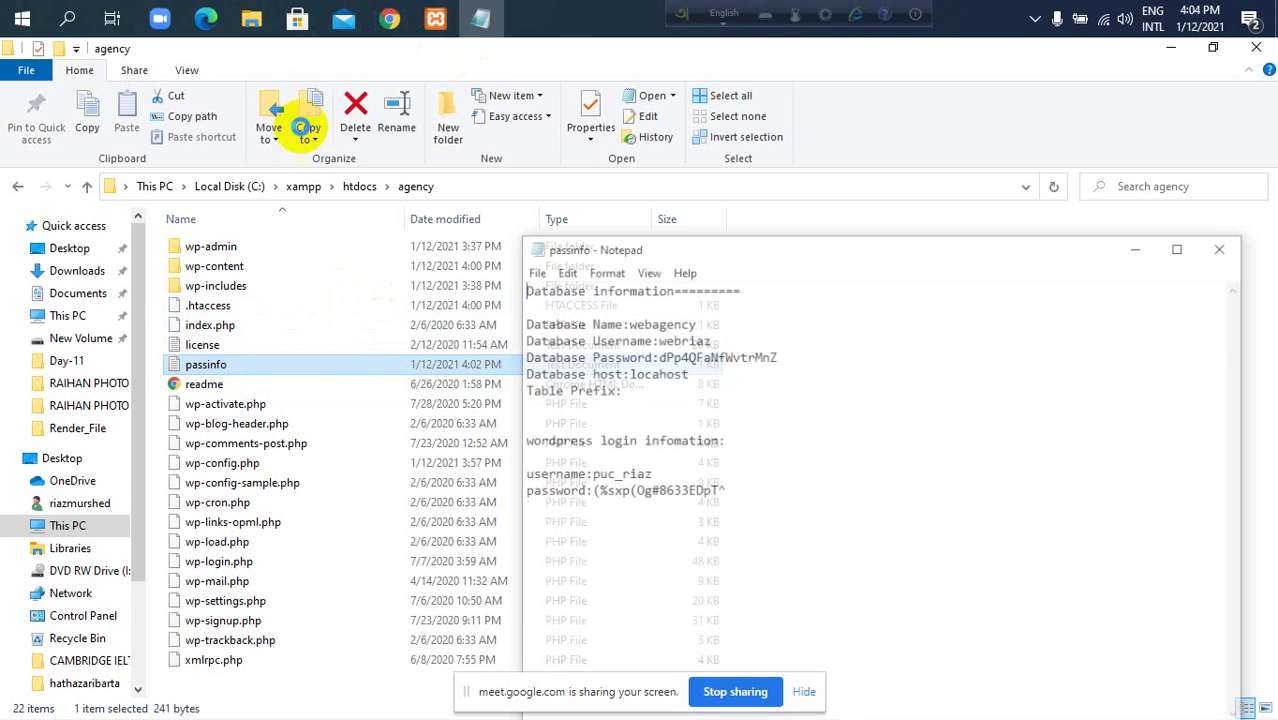
{"action": "mouse_move", "coordinate": [390, 18]}
{"action": "left_click", "coordinate": [348, 108]}
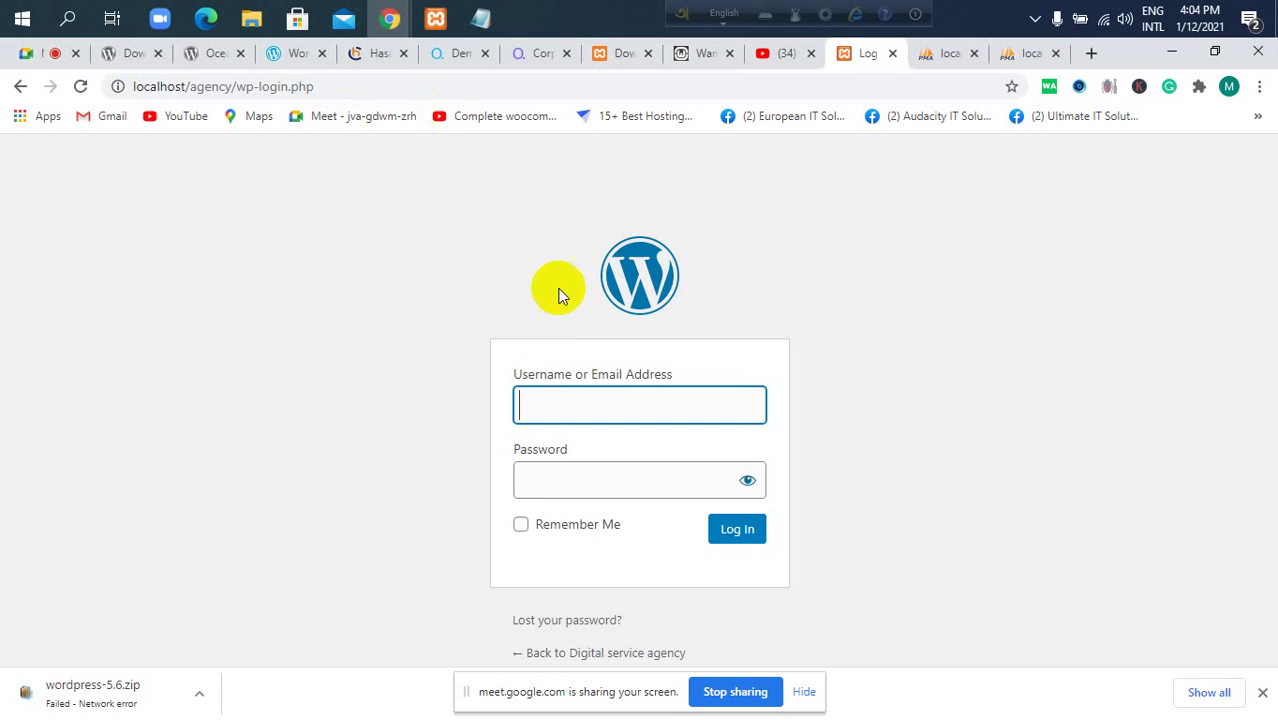
{"action": "left_click", "coordinate": [481, 18]}
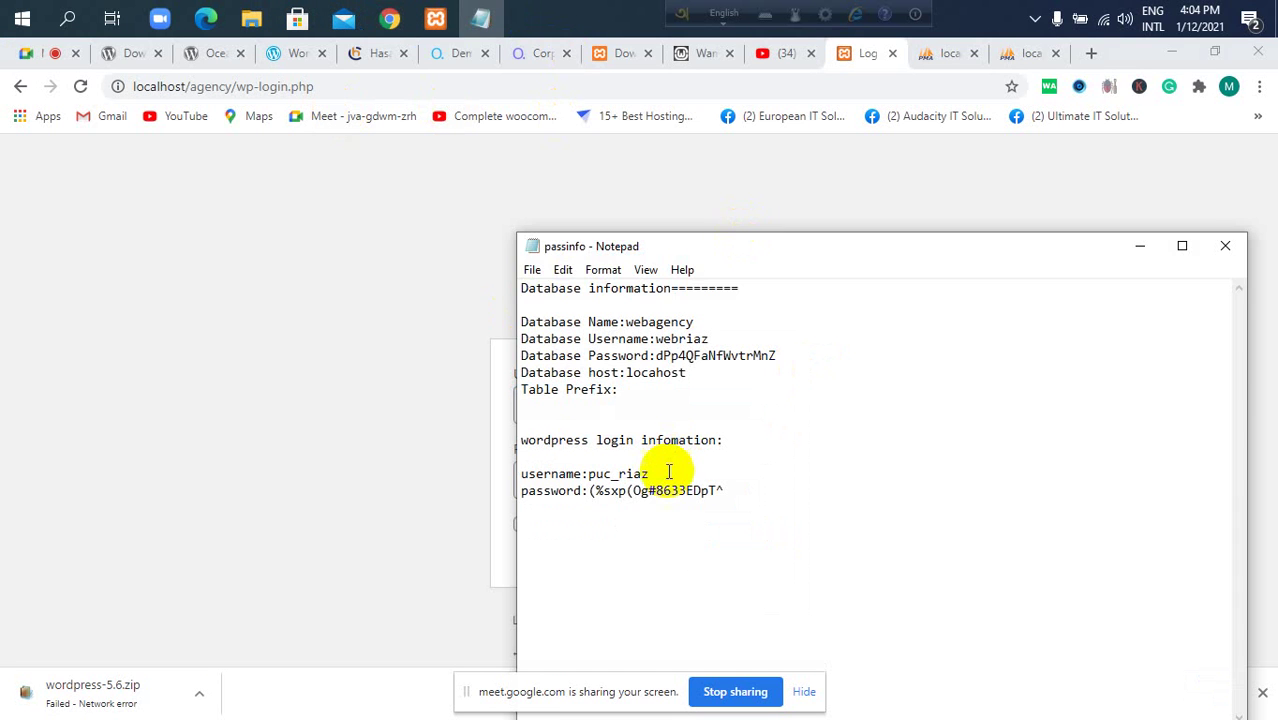
Copy the saved username from passinfo.txt into the WordPress username field.
{"action": "left_click_drag", "start_coordinate": [651, 474], "coordinate": [588, 474]}
{"action": "key", "text": "ctrl+c"}
{"action": "left_click", "coordinate": [391, 470]}
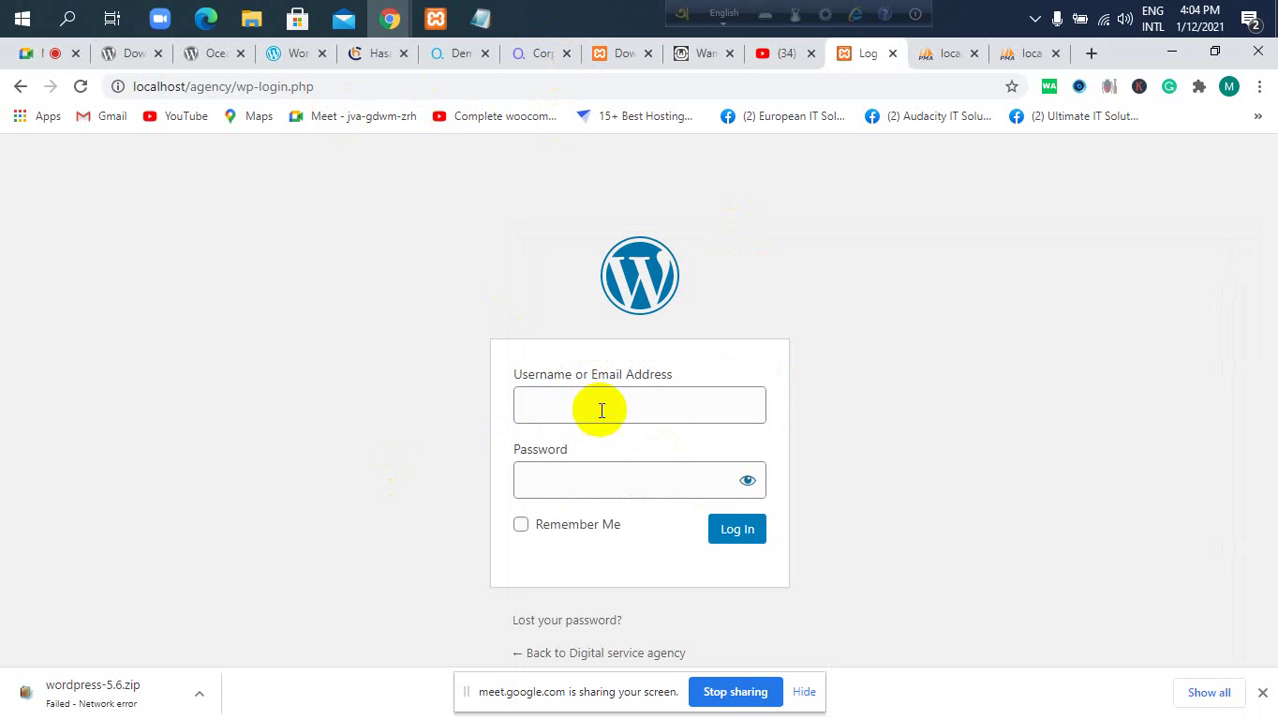
{"action": "left_click", "coordinate": [599, 408]}
{"action": "key", "text": "ctrl+v"}
Copy the saved password into the WordPress password field and log in.
{"action": "left_click", "coordinate": [481, 18]}
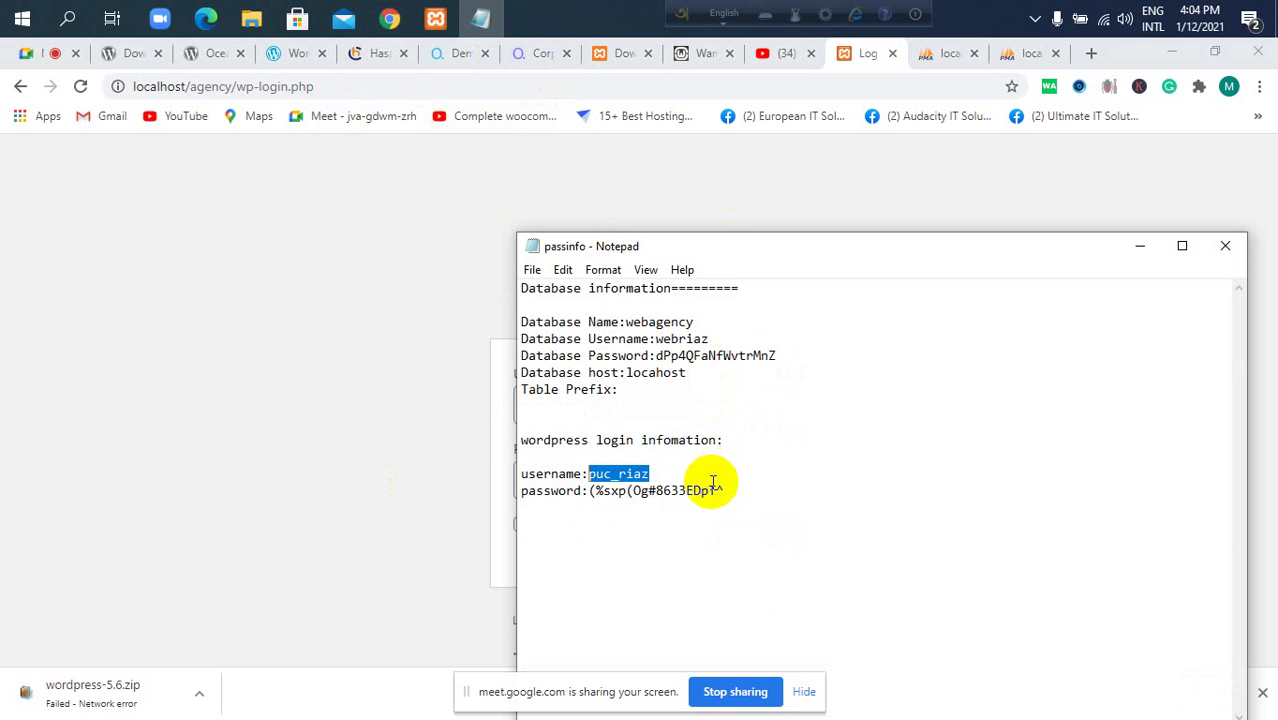
{"action": "left_click_drag", "start_coordinate": [724, 490], "coordinate": [584, 490]}
{"action": "key", "text": "ctrl+c"}
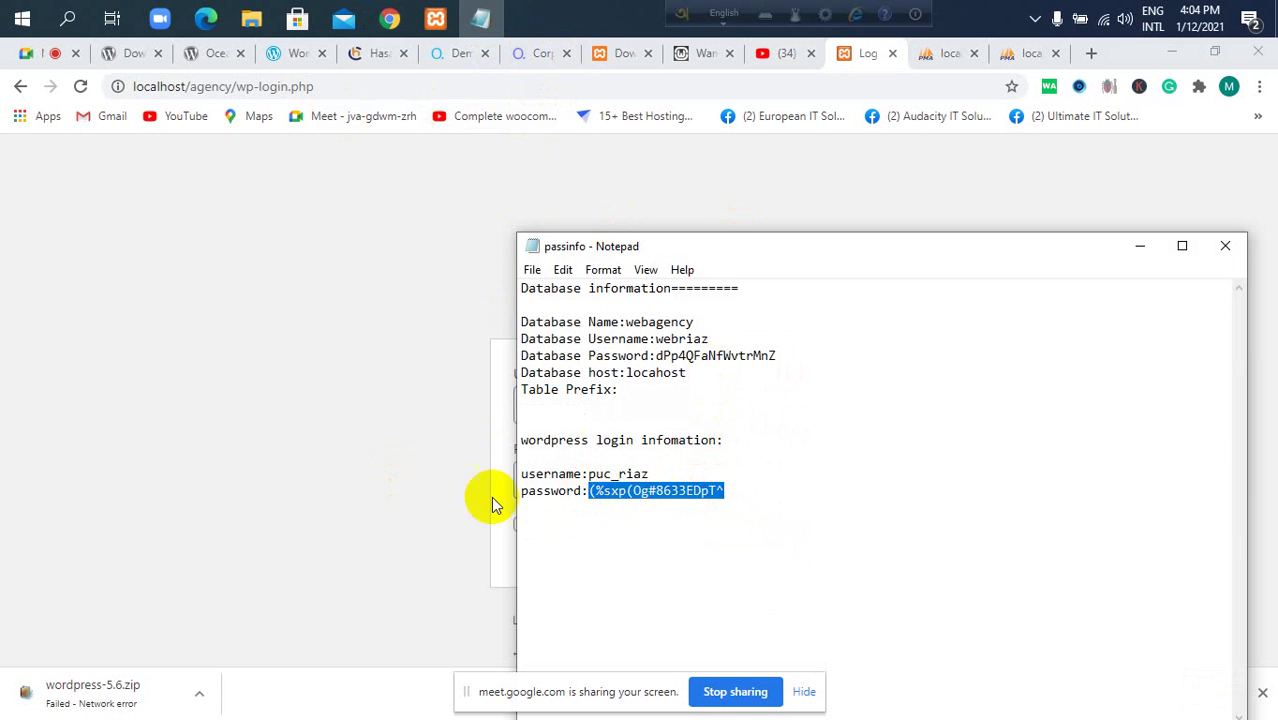
{"action": "left_click", "coordinate": [391, 494]}
{"action": "left_click", "coordinate": [545, 478]}
{"action": "key", "text": "ctrl+v"}
{"action": "left_click", "coordinate": [735, 530]}
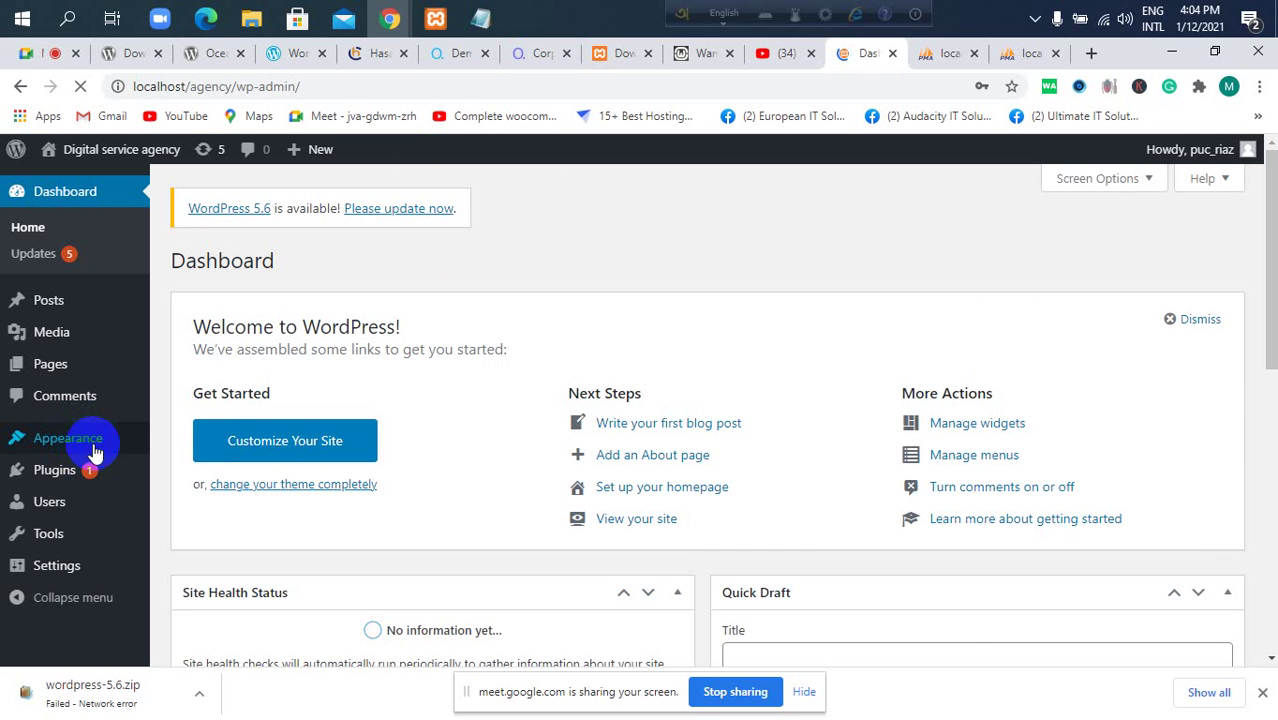
Scroll through the Digital service agency Dashboard, then open a new Chrome tab.
{"action": "scroll", "coordinate": [362, 343], "scroll_direction": "down", "scroll_amount": 5}
{"action": "scroll", "coordinate": [353, 331], "scroll_direction": "up", "scroll_amount": 4}
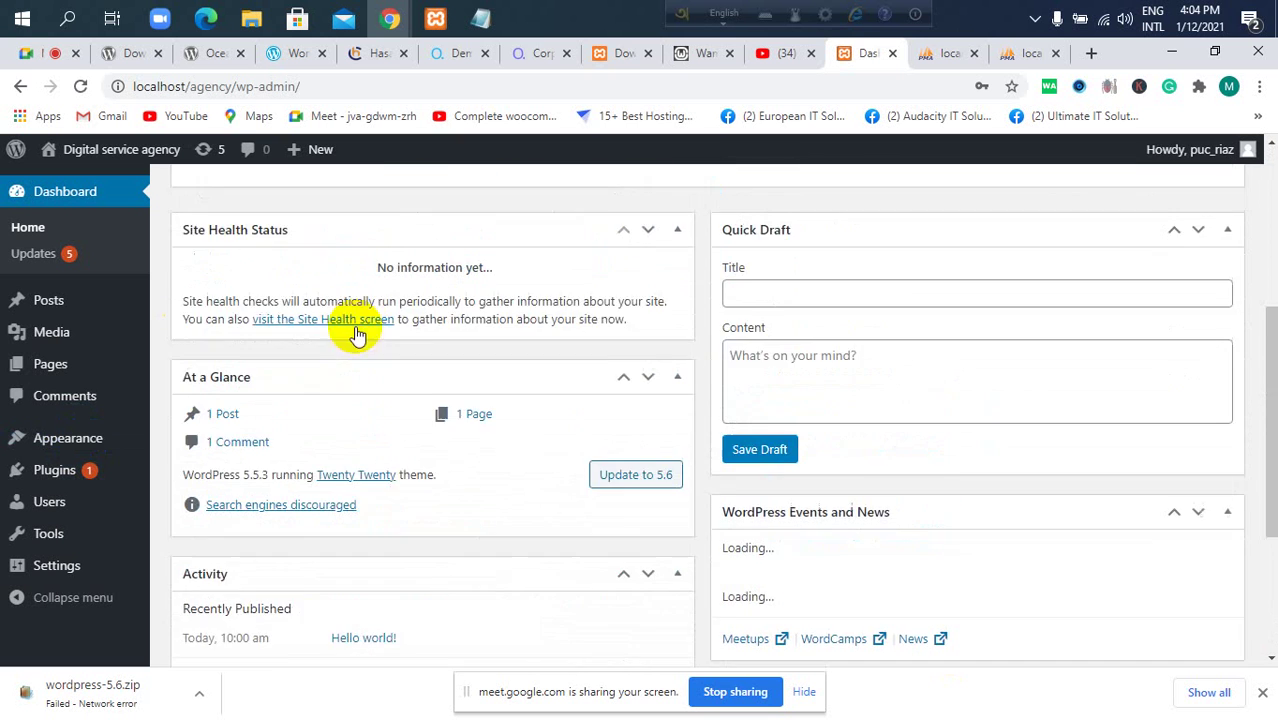
{"action": "scroll", "coordinate": [100, 364], "scroll_direction": "up", "scroll_amount": 1}
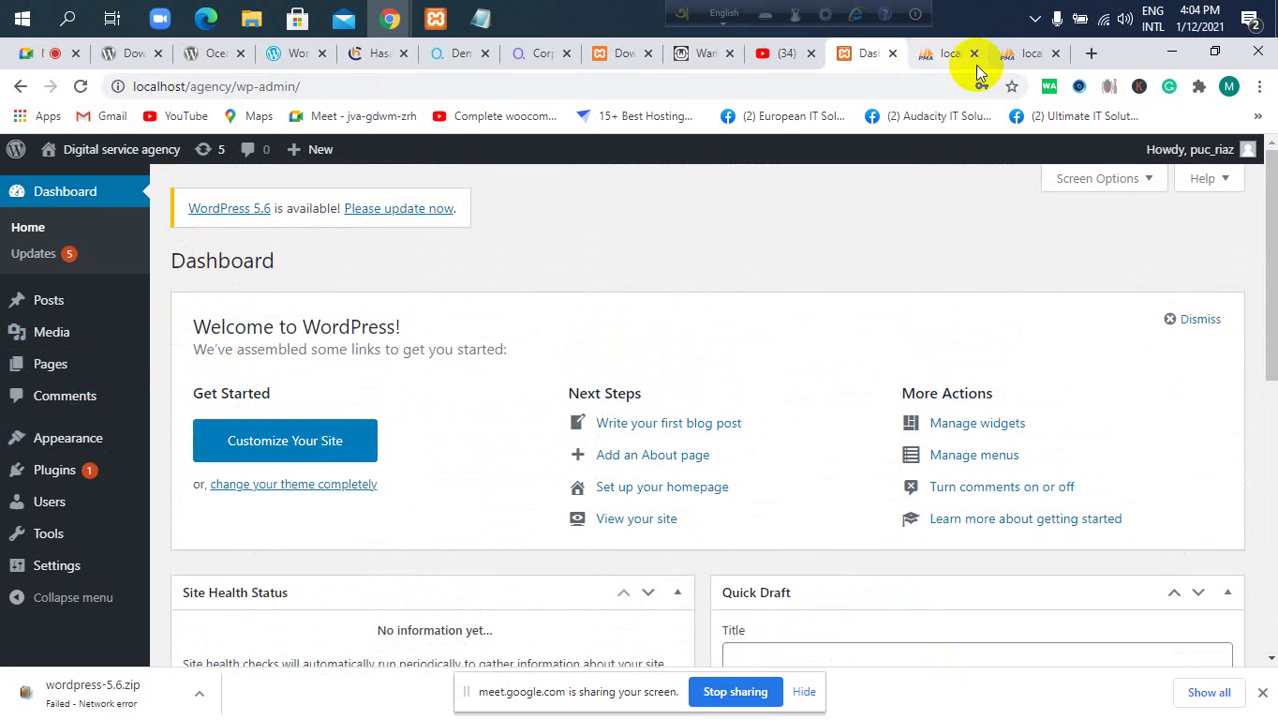
{"action": "left_click", "coordinate": [1091, 54]}
{"action": "left_click", "coordinate": [858, 88]}
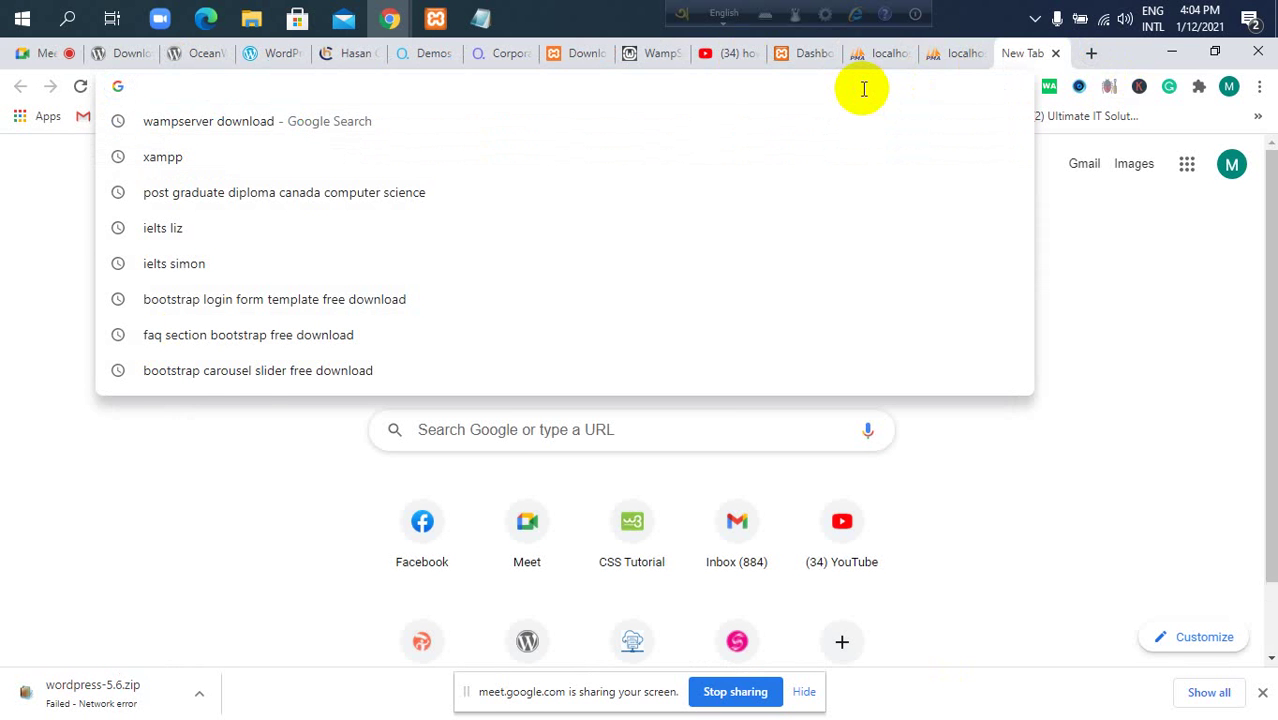
Load localhost/agency/ and scroll through the front page showing the Hello world! post.
{"action": "type", "text": "localhost/"}
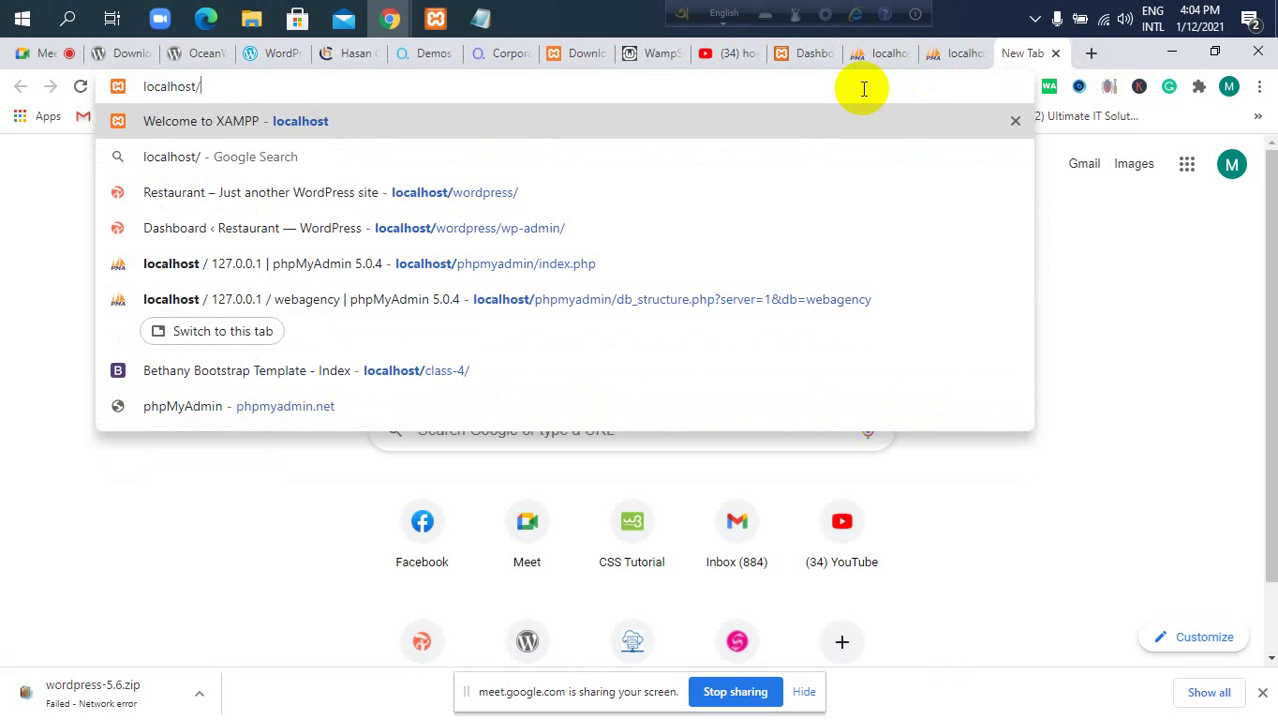
{"action": "type", "text": "age"}
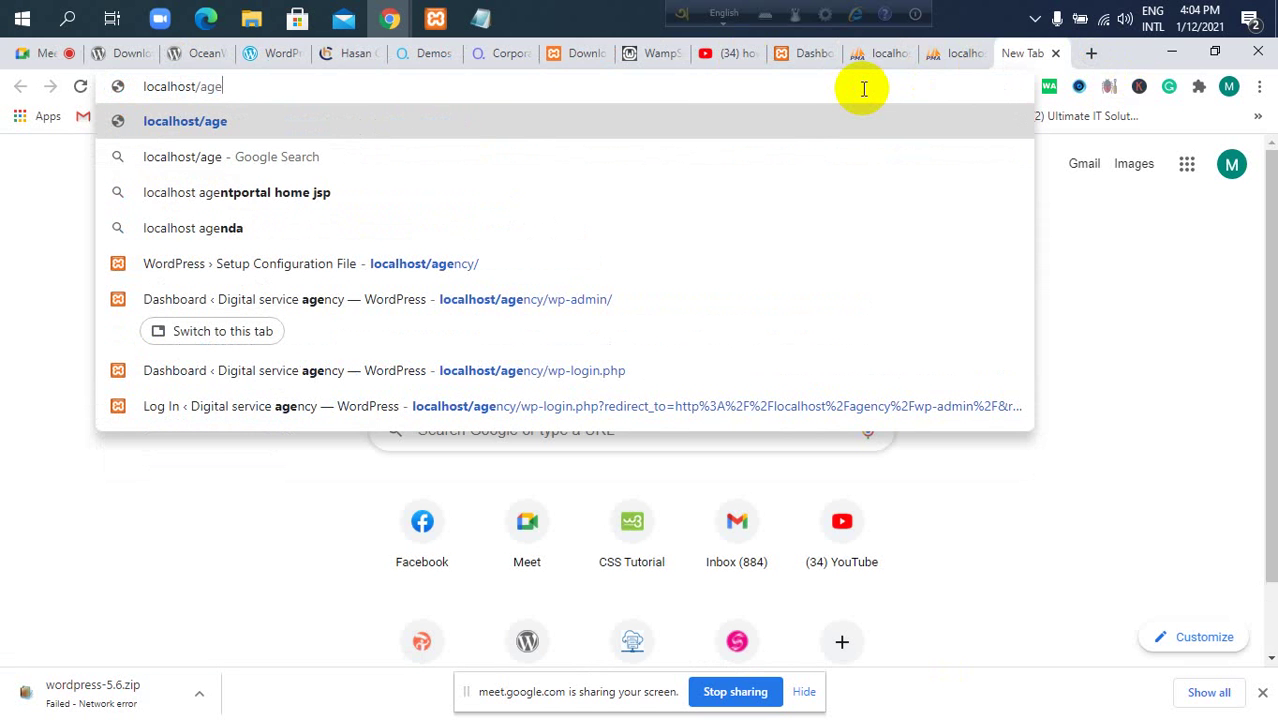
{"action": "key", "text": "Down"}
{"action": "key", "text": "Down"}
{"action": "key", "text": "Down"}
{"action": "key", "text": "Down"}
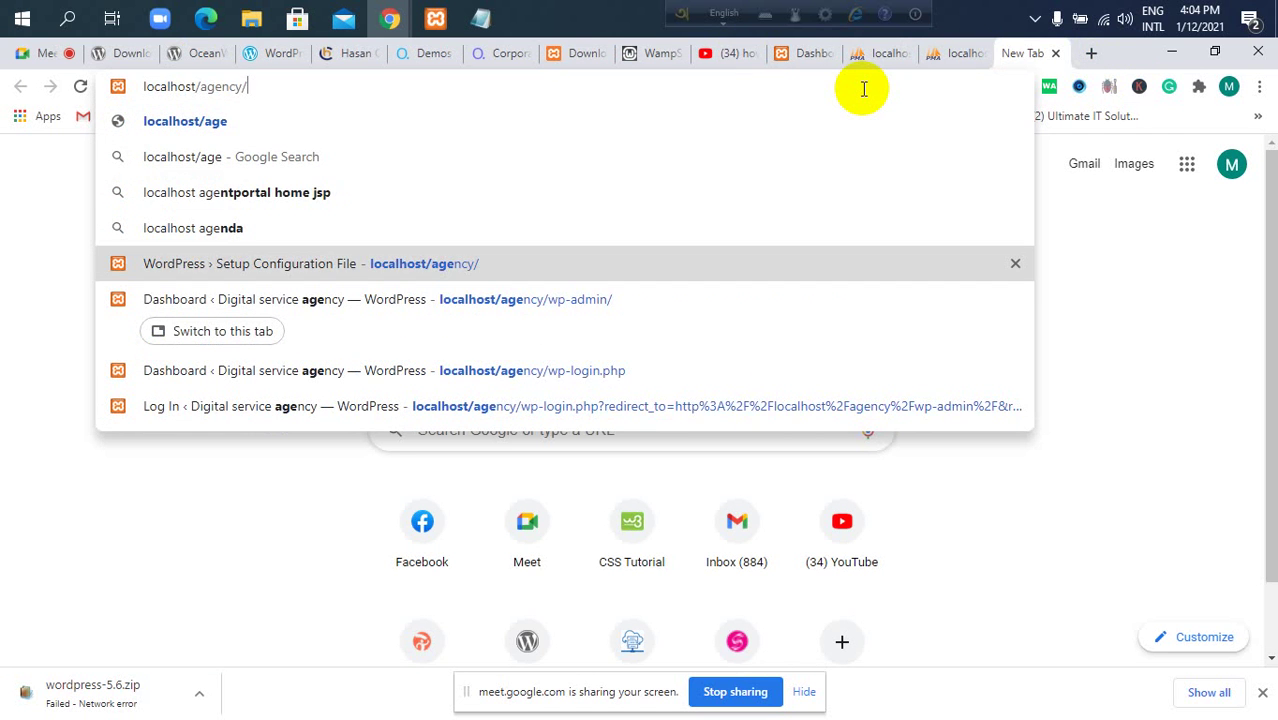
{"action": "key", "text": "Return"}
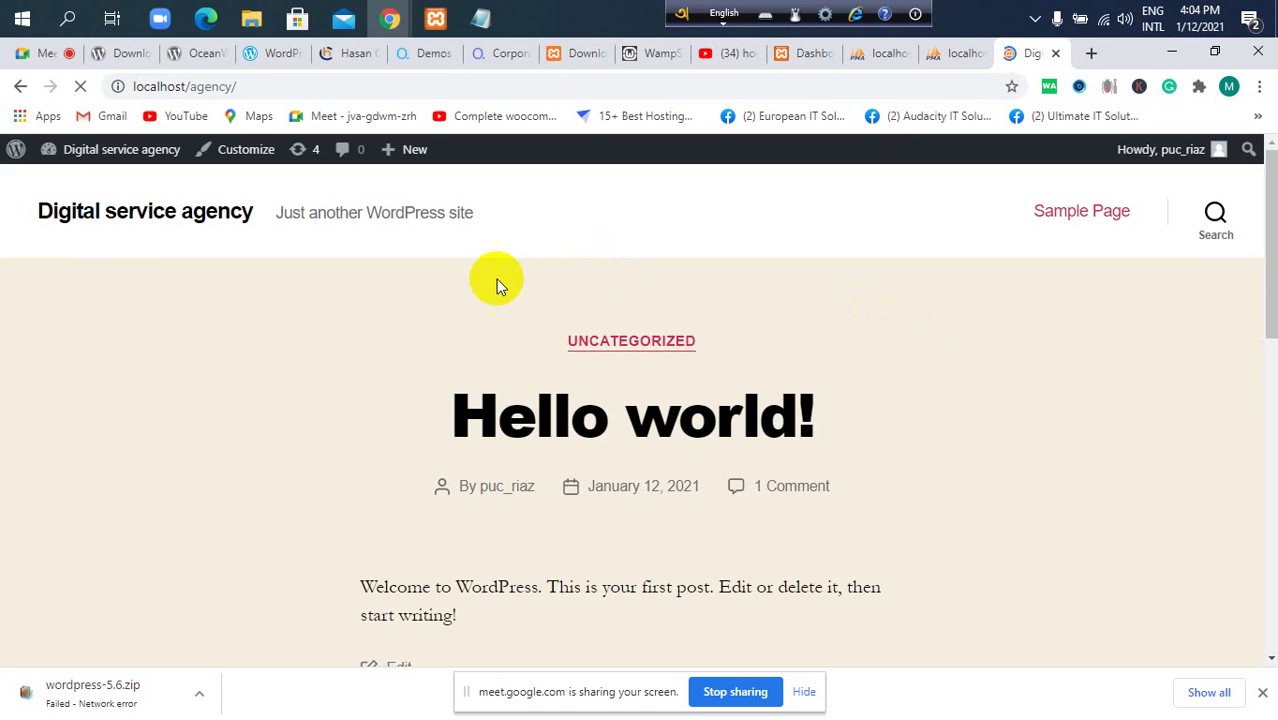
{"action": "scroll", "coordinate": [448, 320], "scroll_direction": "down", "scroll_amount": 8}
{"action": "scroll", "coordinate": [460, 326], "scroll_direction": "up", "scroll_amount": 4}
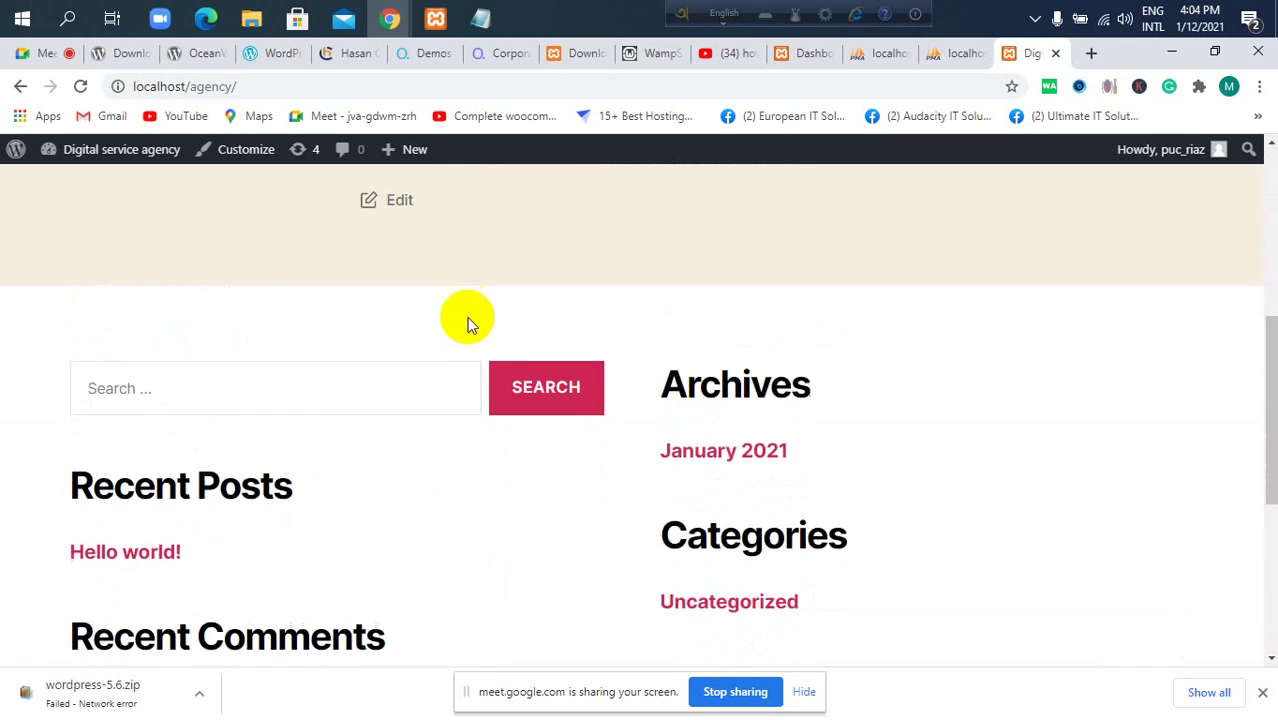
{"action": "scroll", "coordinate": [456, 322], "scroll_direction": "up", "scroll_amount": 5}
{"action": "scroll", "coordinate": [495, 290], "scroll_direction": "down", "scroll_amount": 2}
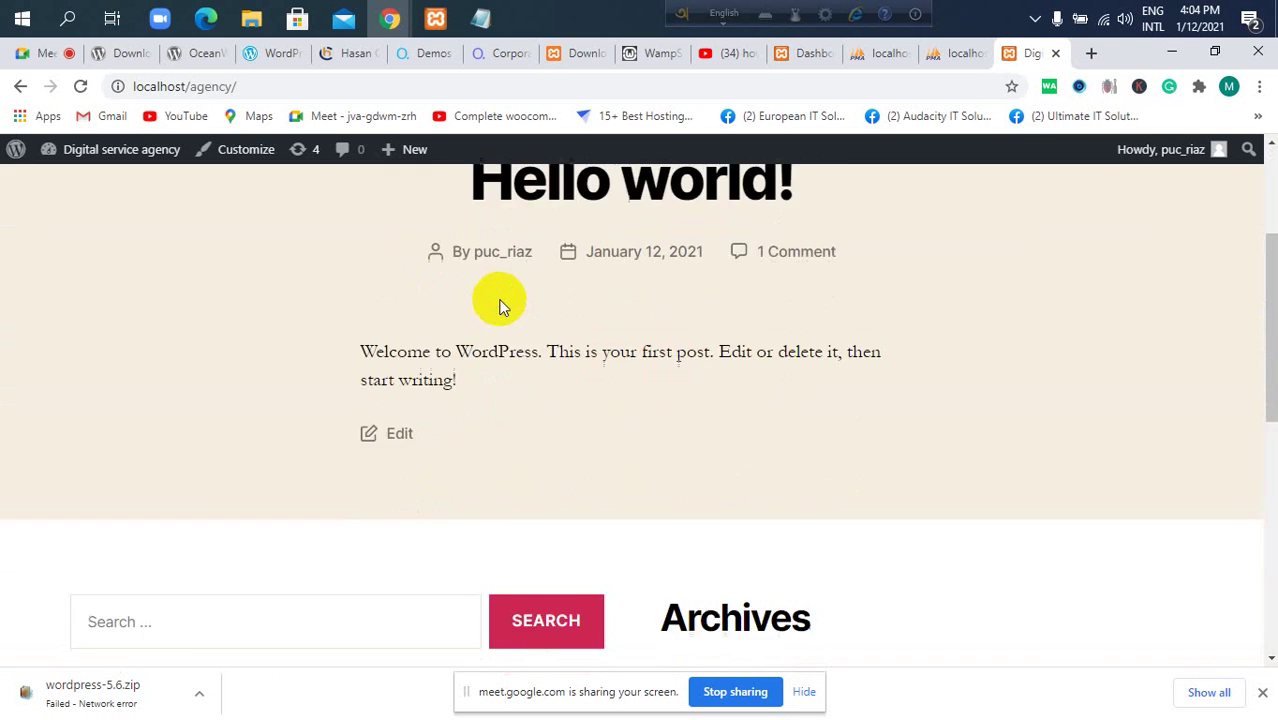
{"action": "scroll", "coordinate": [495, 320], "scroll_direction": "down", "scroll_amount": 6}
{"action": "scroll", "coordinate": [490, 362], "scroll_direction": "up", "scroll_amount": 6}
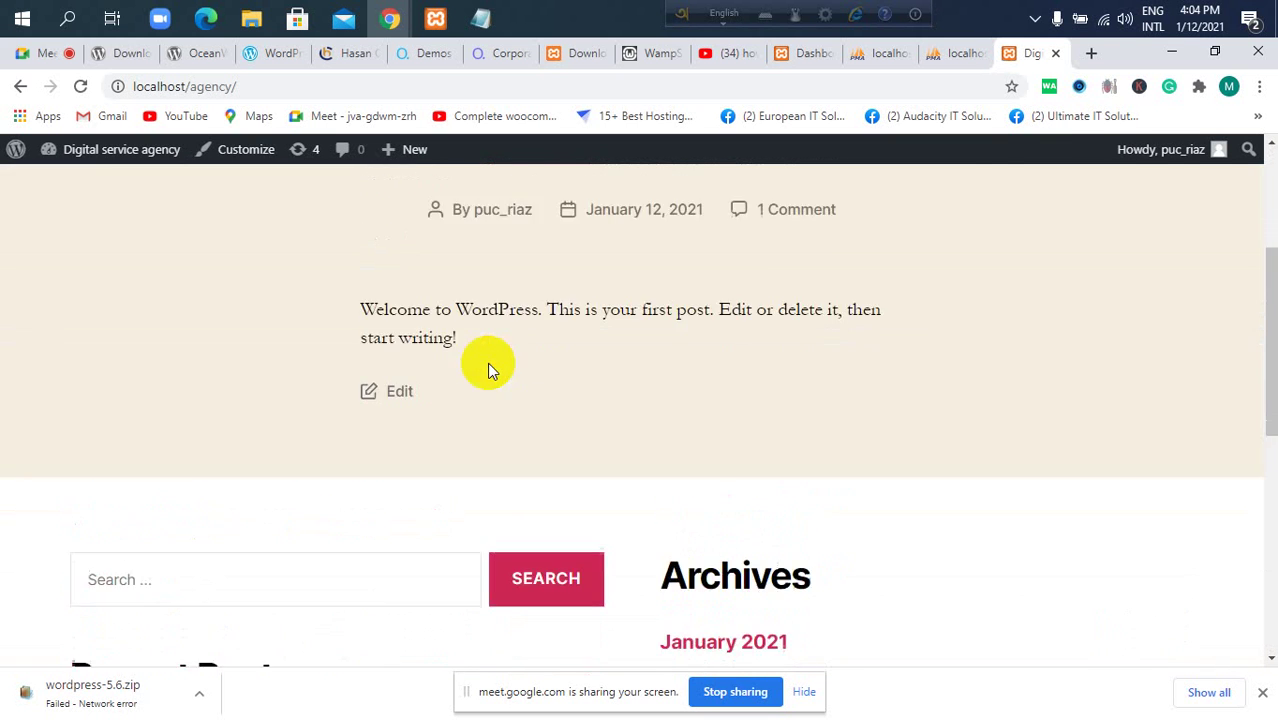
{"action": "scroll", "coordinate": [487, 362], "scroll_direction": "up", "scroll_amount": 3}
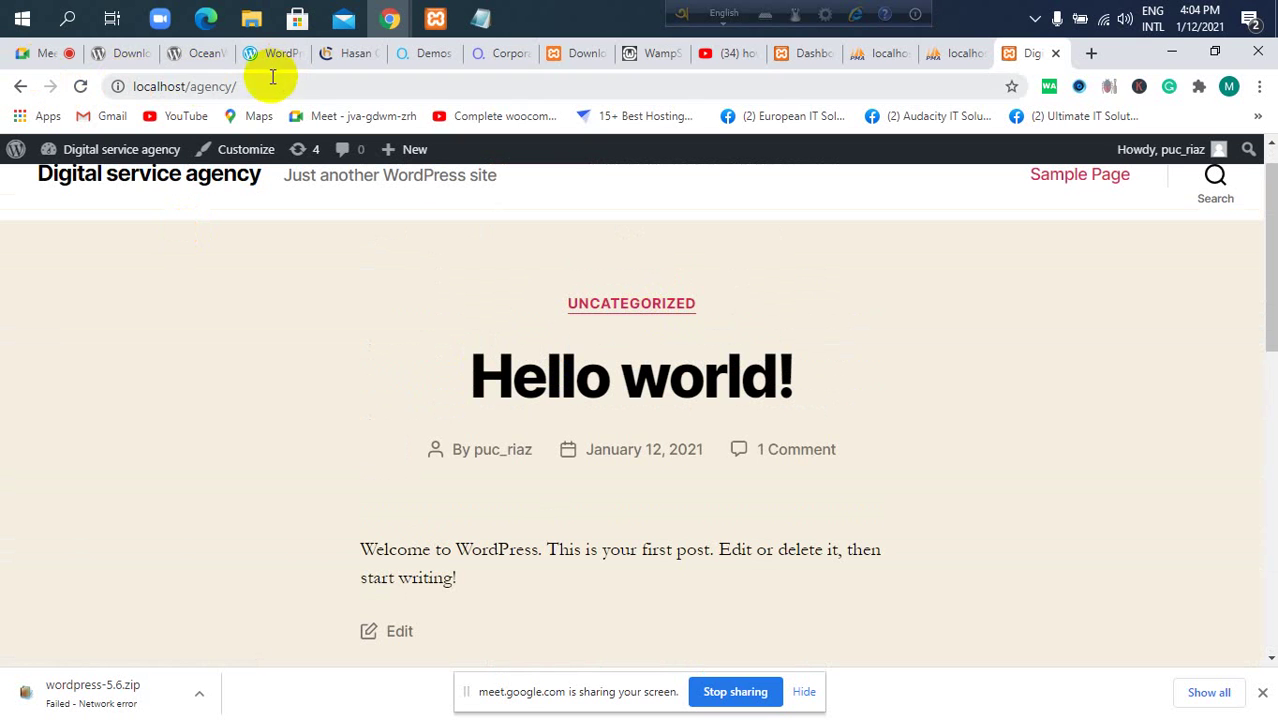
{"action": "left_click", "coordinate": [228, 86]}
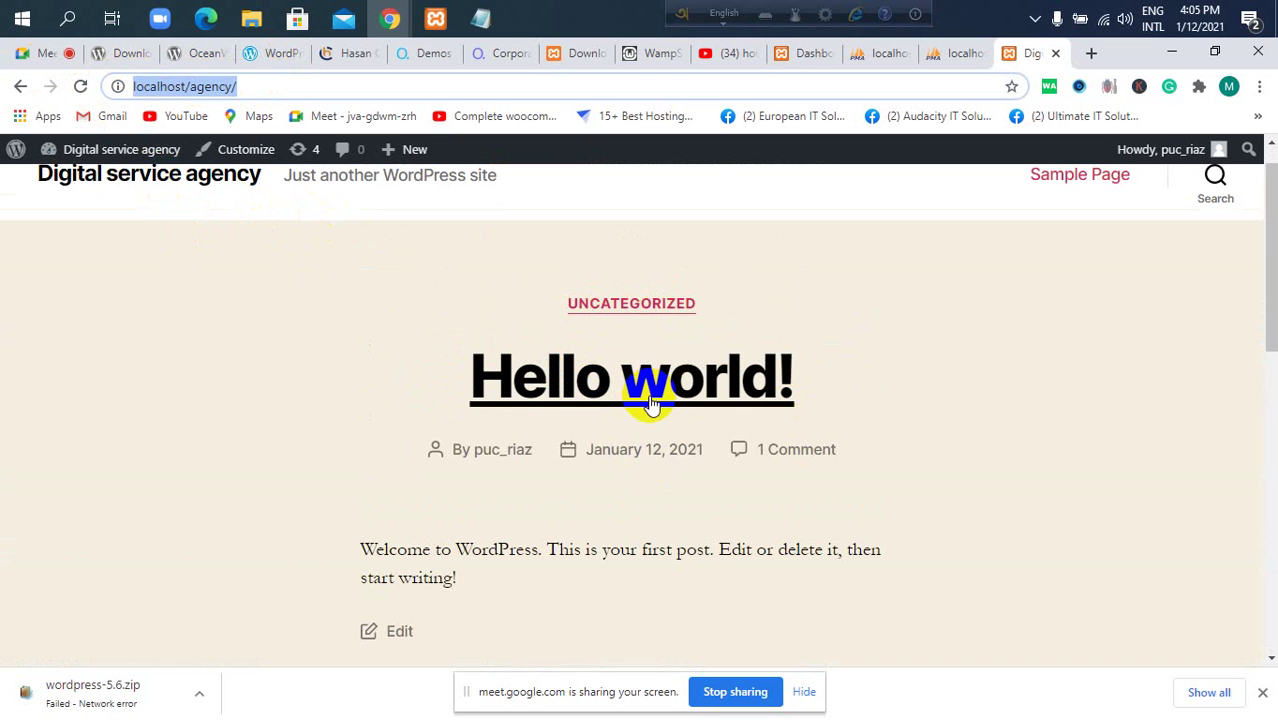
{"action": "scroll", "coordinate": [650, 403], "scroll_direction": "up", "scroll_amount": 1}
{"action": "scroll", "coordinate": [588, 410], "scroll_direction": "down", "scroll_amount": 4}
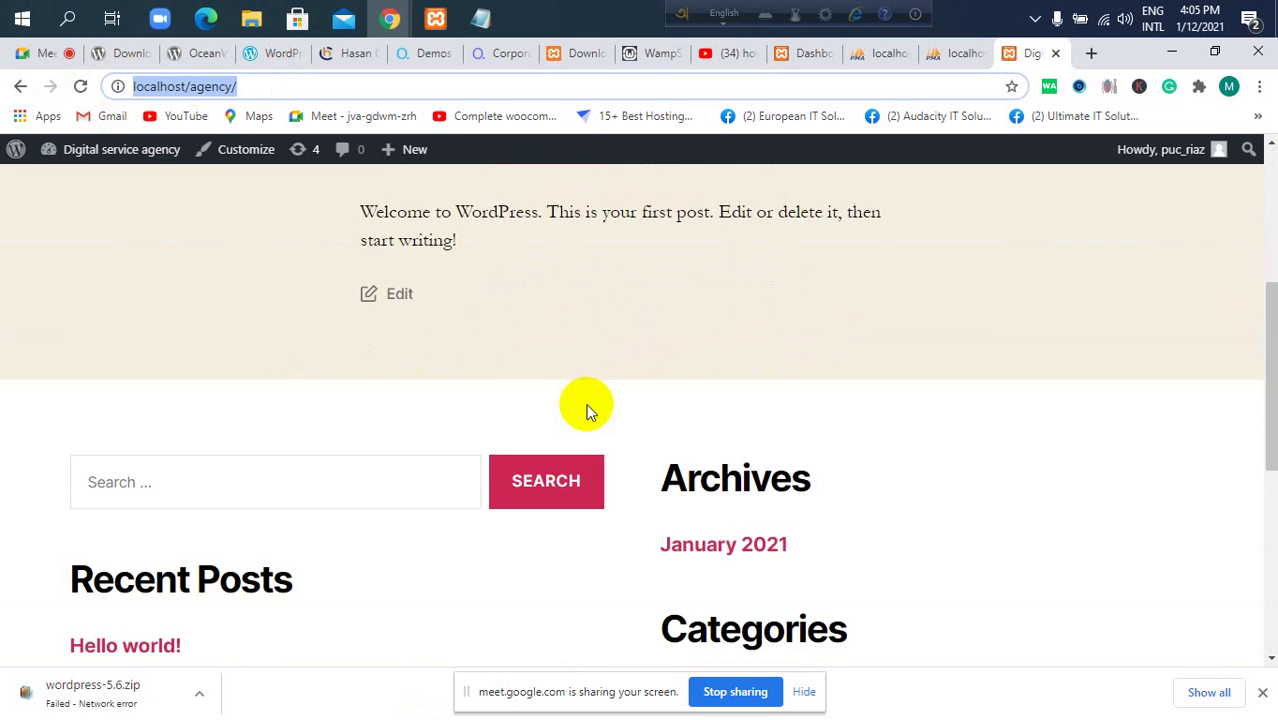
{"action": "scroll", "coordinate": [588, 410], "scroll_direction": "up", "scroll_amount": 4}
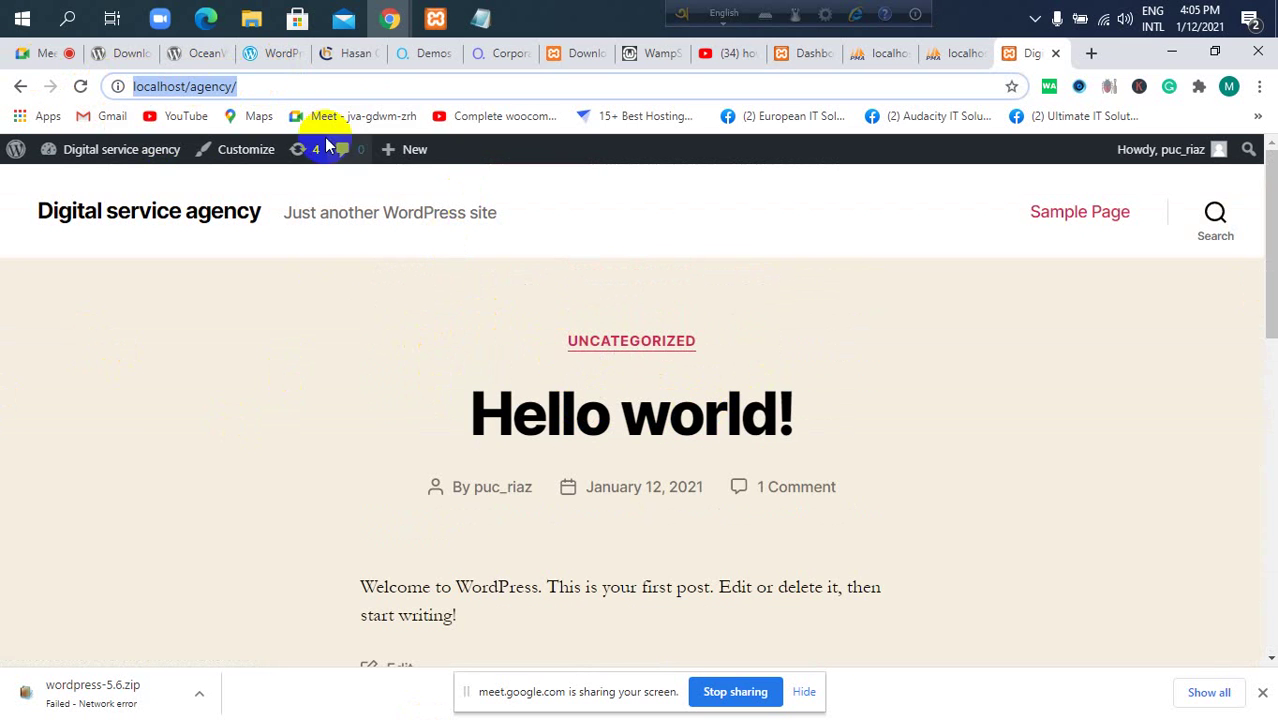
View Appearance > Themes with Twenty Twenty active, then go back to the Google Meet call.
{"action": "left_click", "coordinate": [804, 56]}
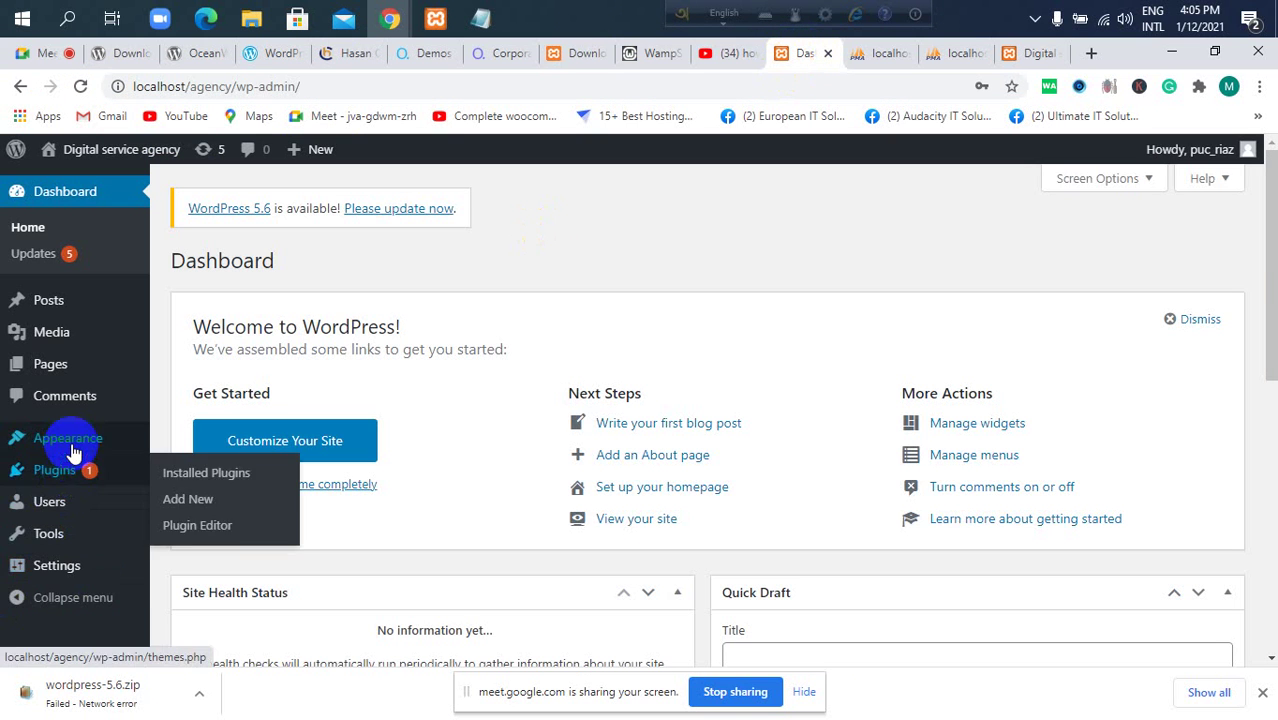
{"action": "left_click", "coordinate": [184, 443]}
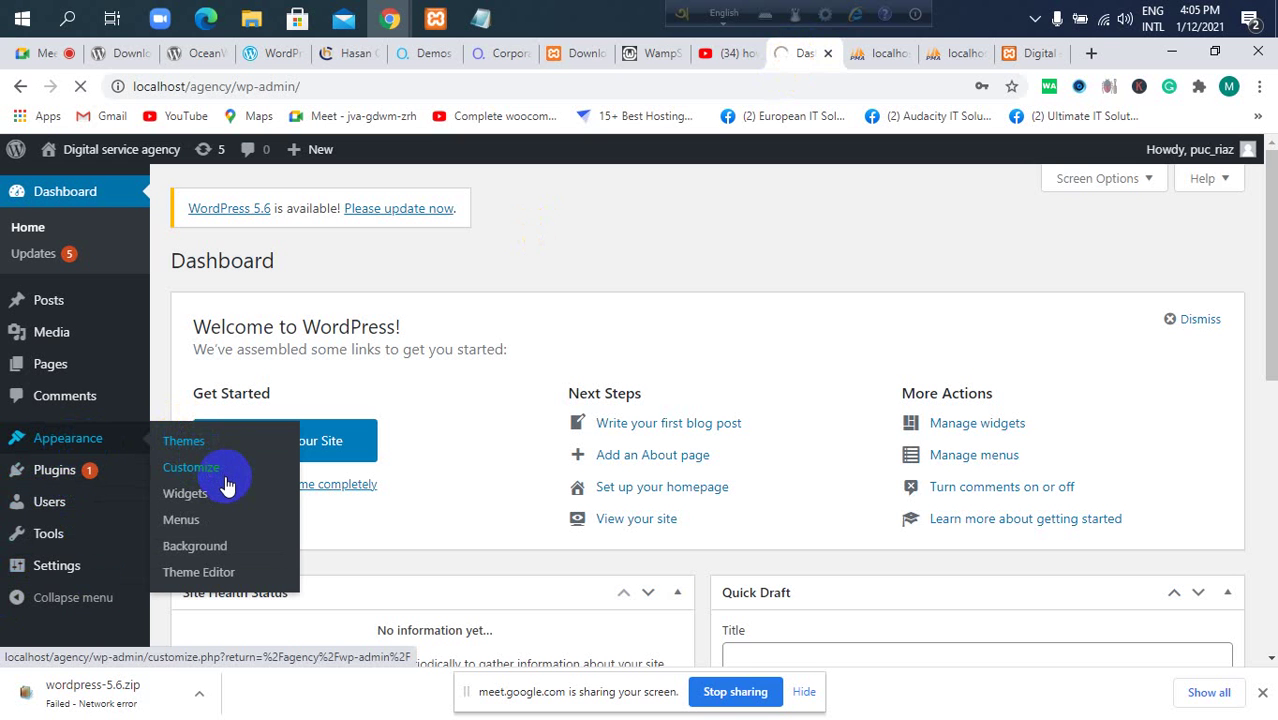
{"action": "left_click", "coordinate": [224, 521]}
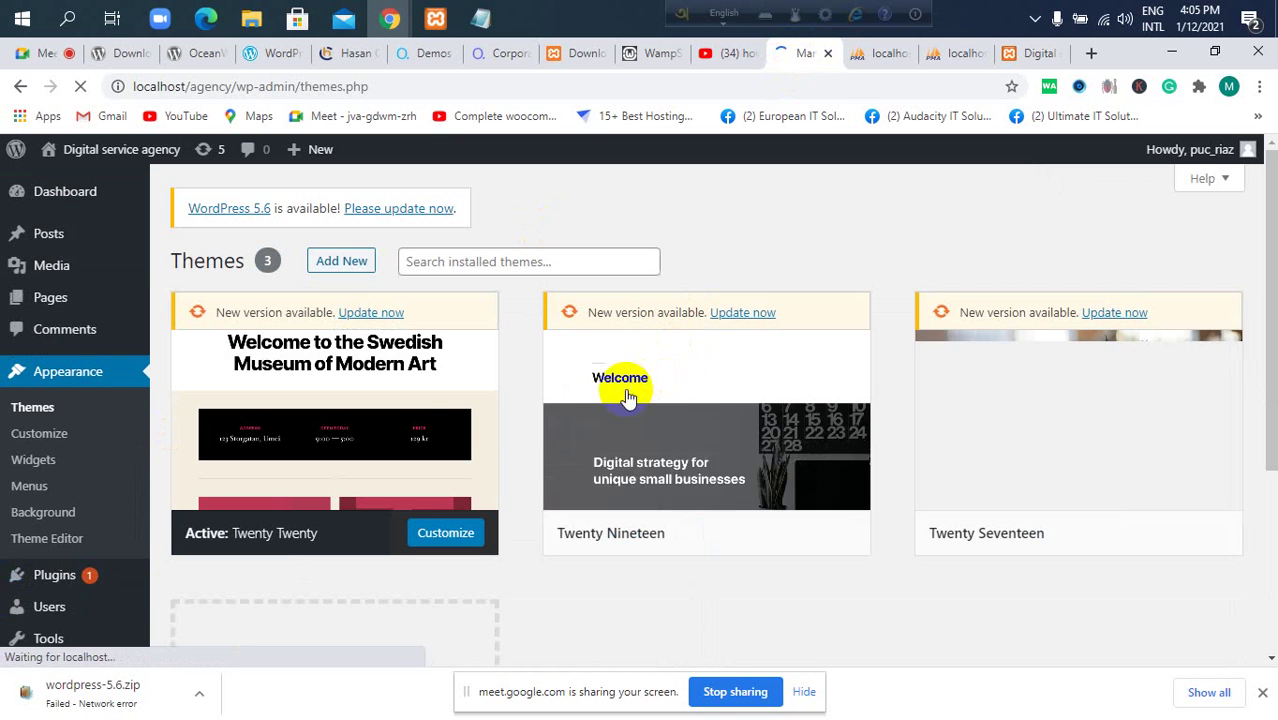
{"action": "left_click_drag", "start_coordinate": [262, 552], "coordinate": [302, 558]}
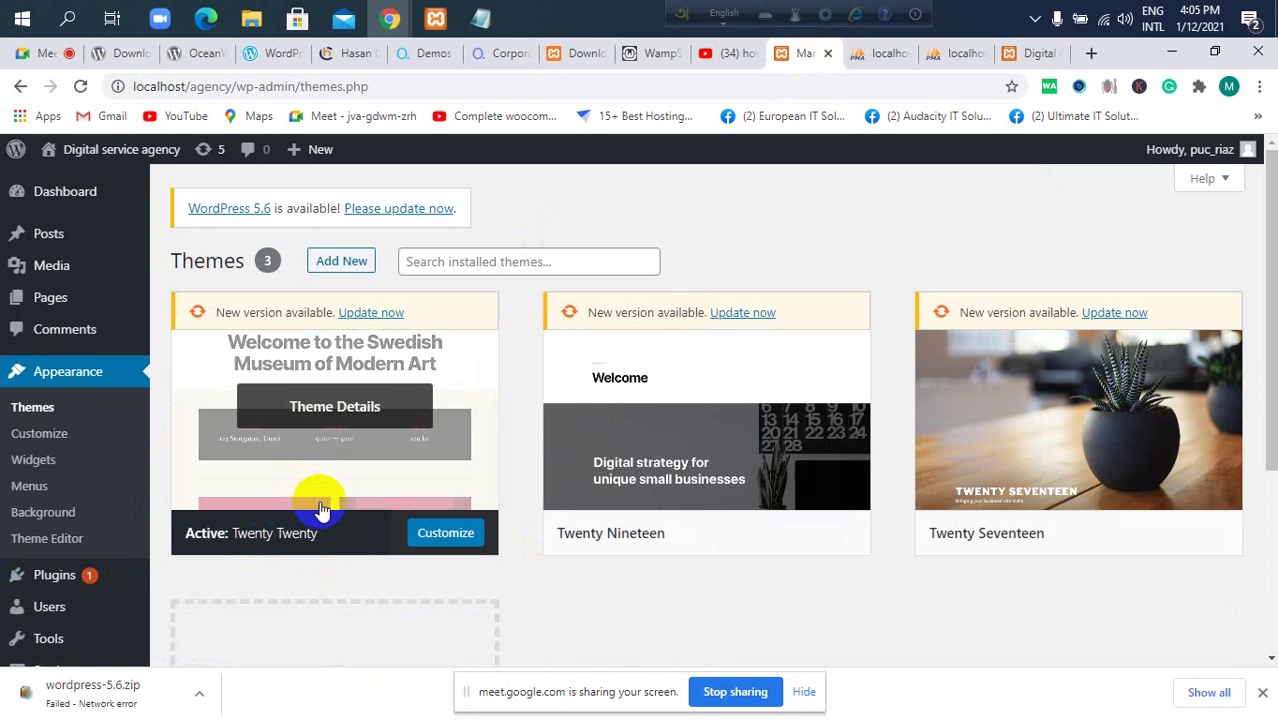
{"action": "left_click", "coordinate": [729, 561]}
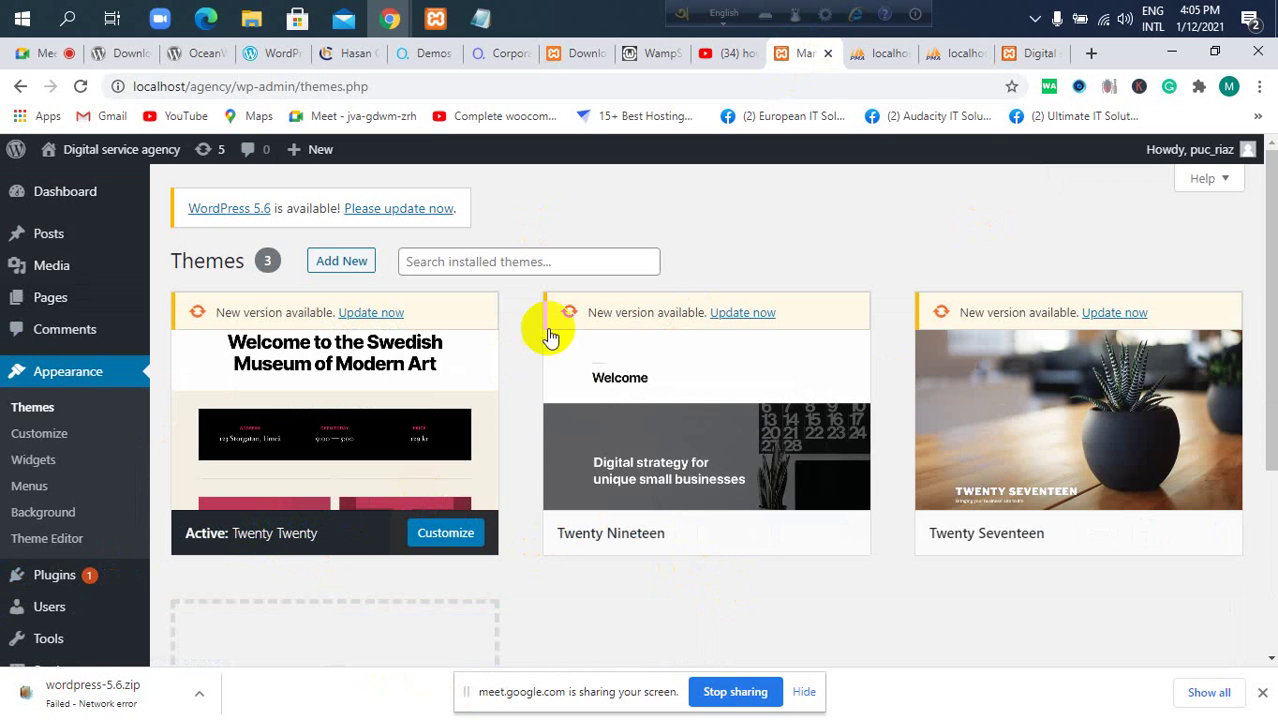
{"action": "left_click", "coordinate": [25, 52]}
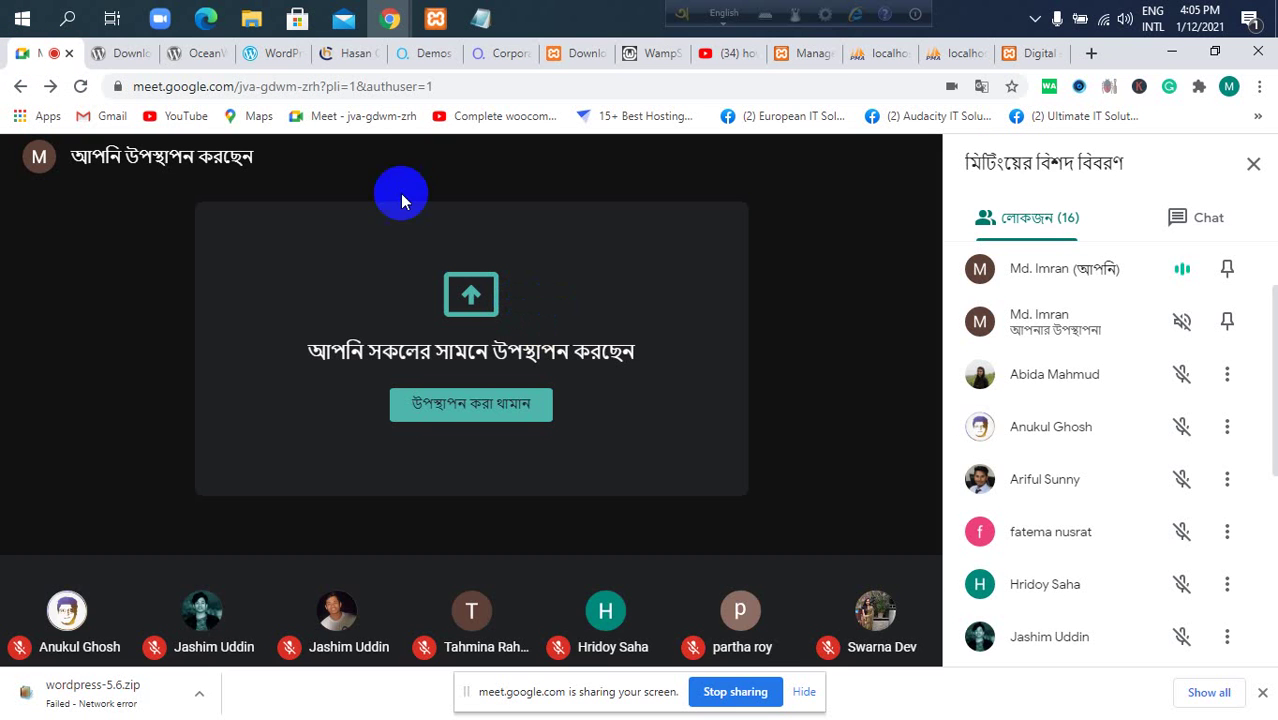
{"action": "mouse_move", "coordinate": [378, 324]}
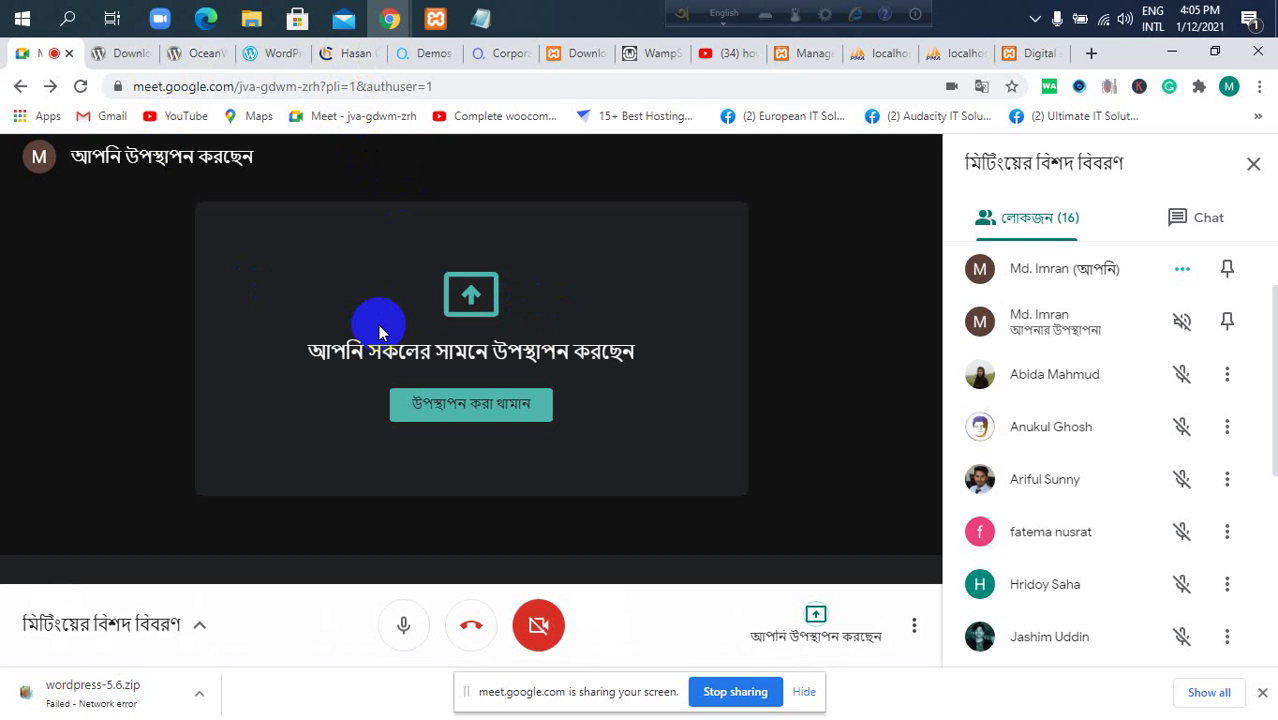